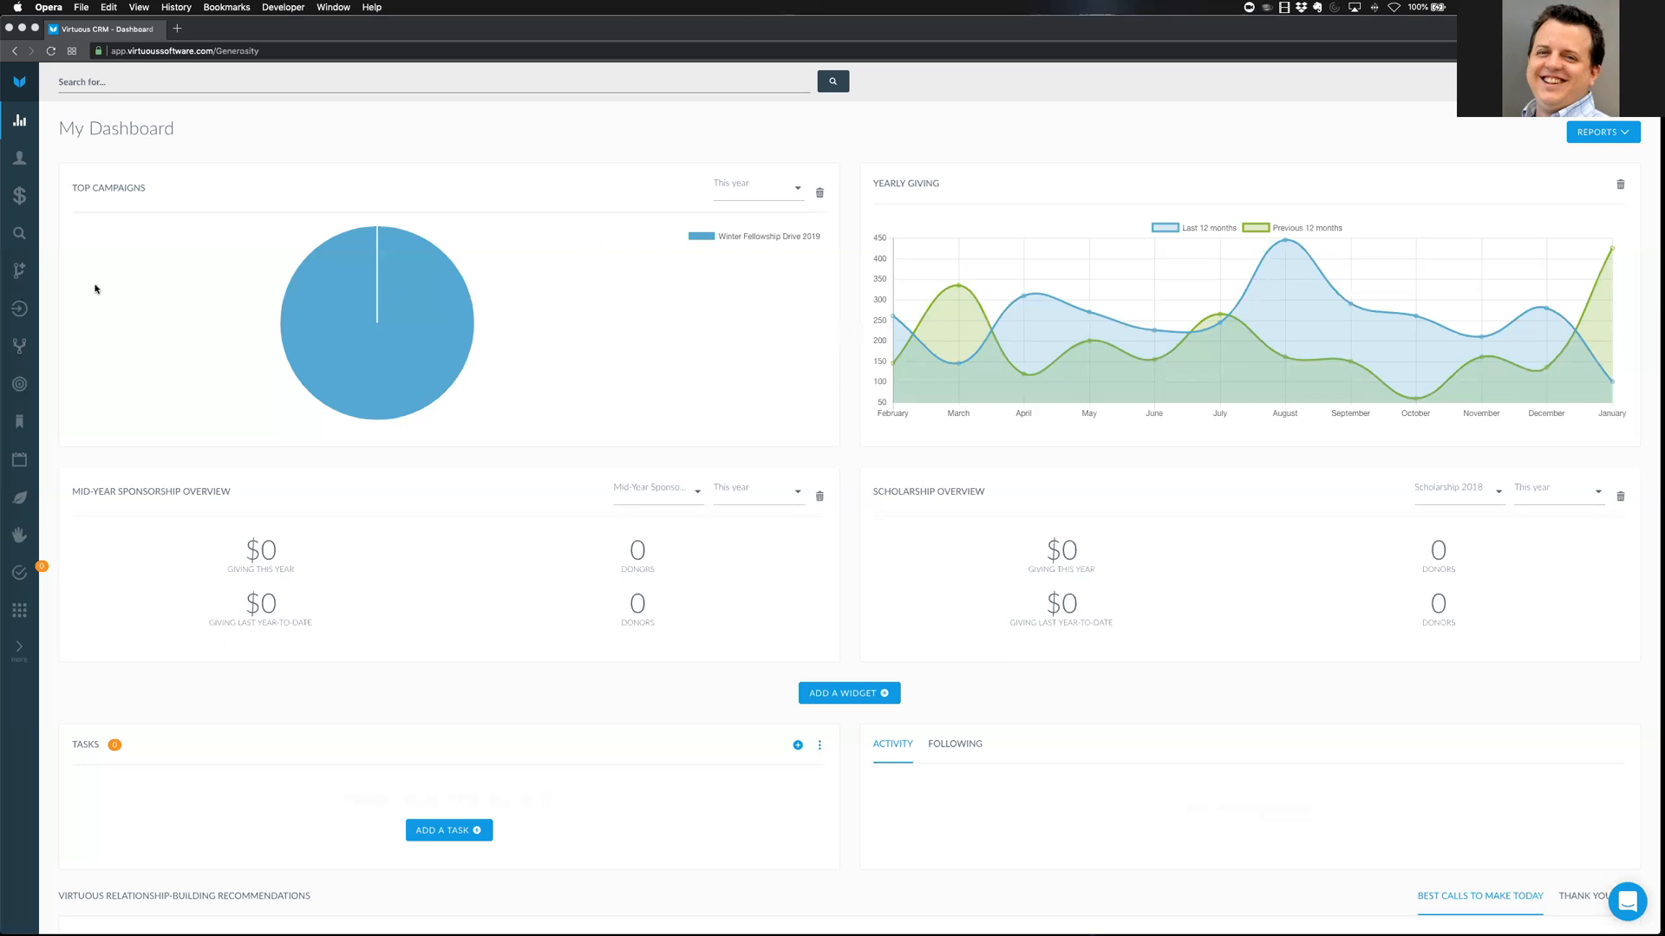
Expand the sidebar and go to the Gift & Contact Imports page
left_click(21, 659)
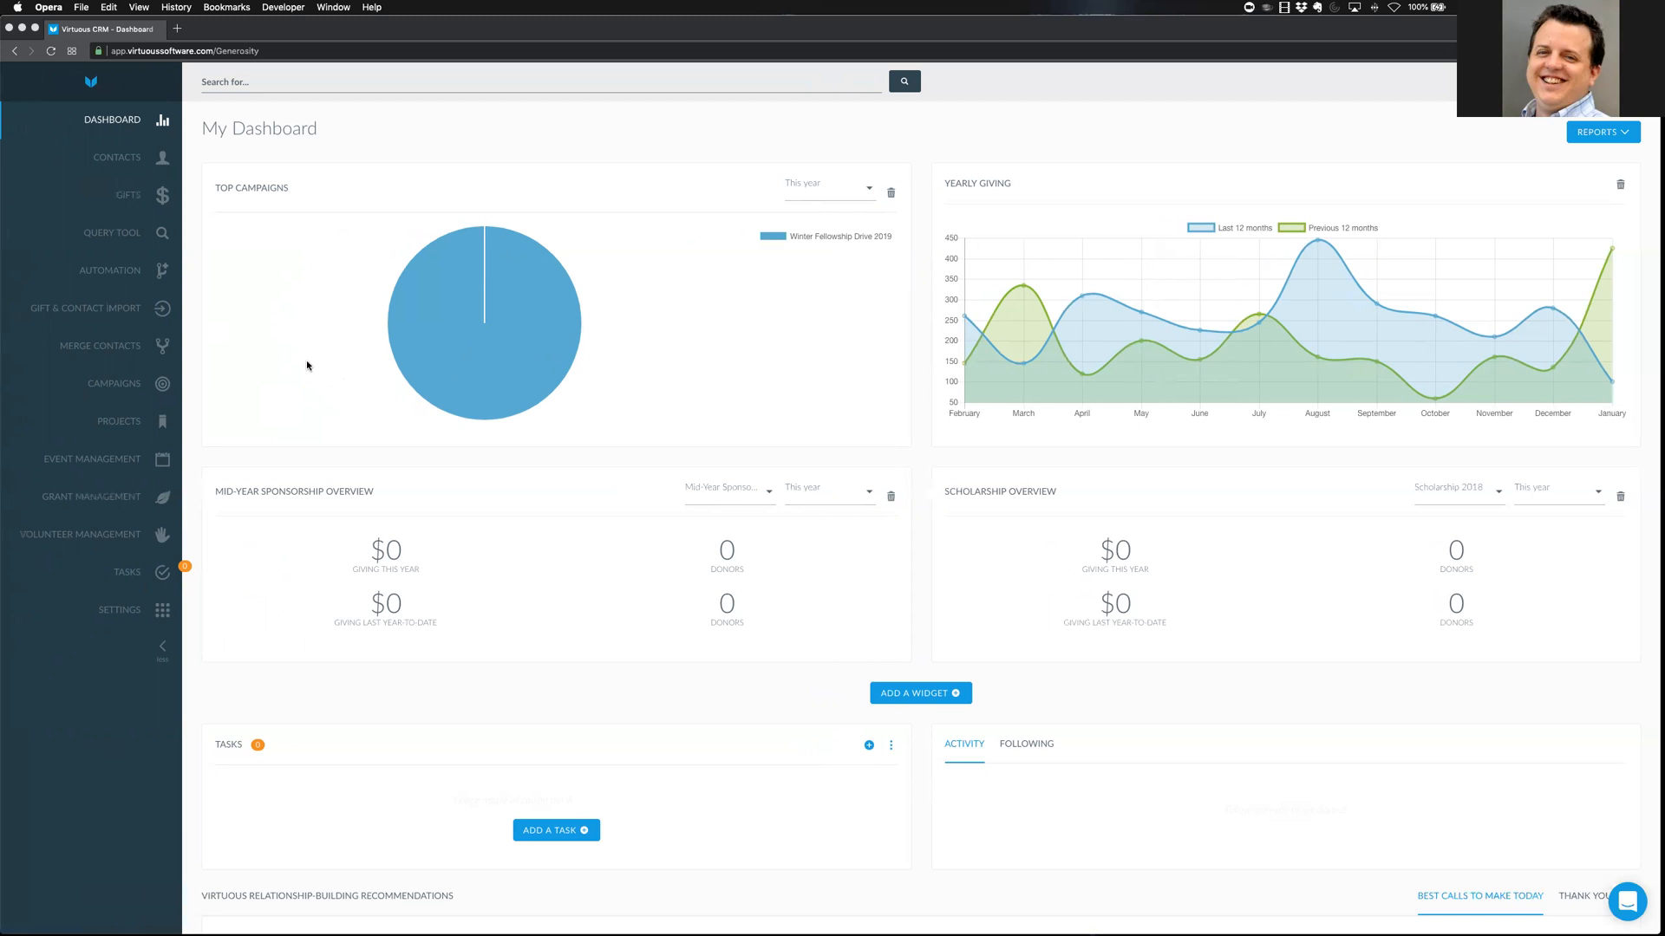
left_click(62, 312)
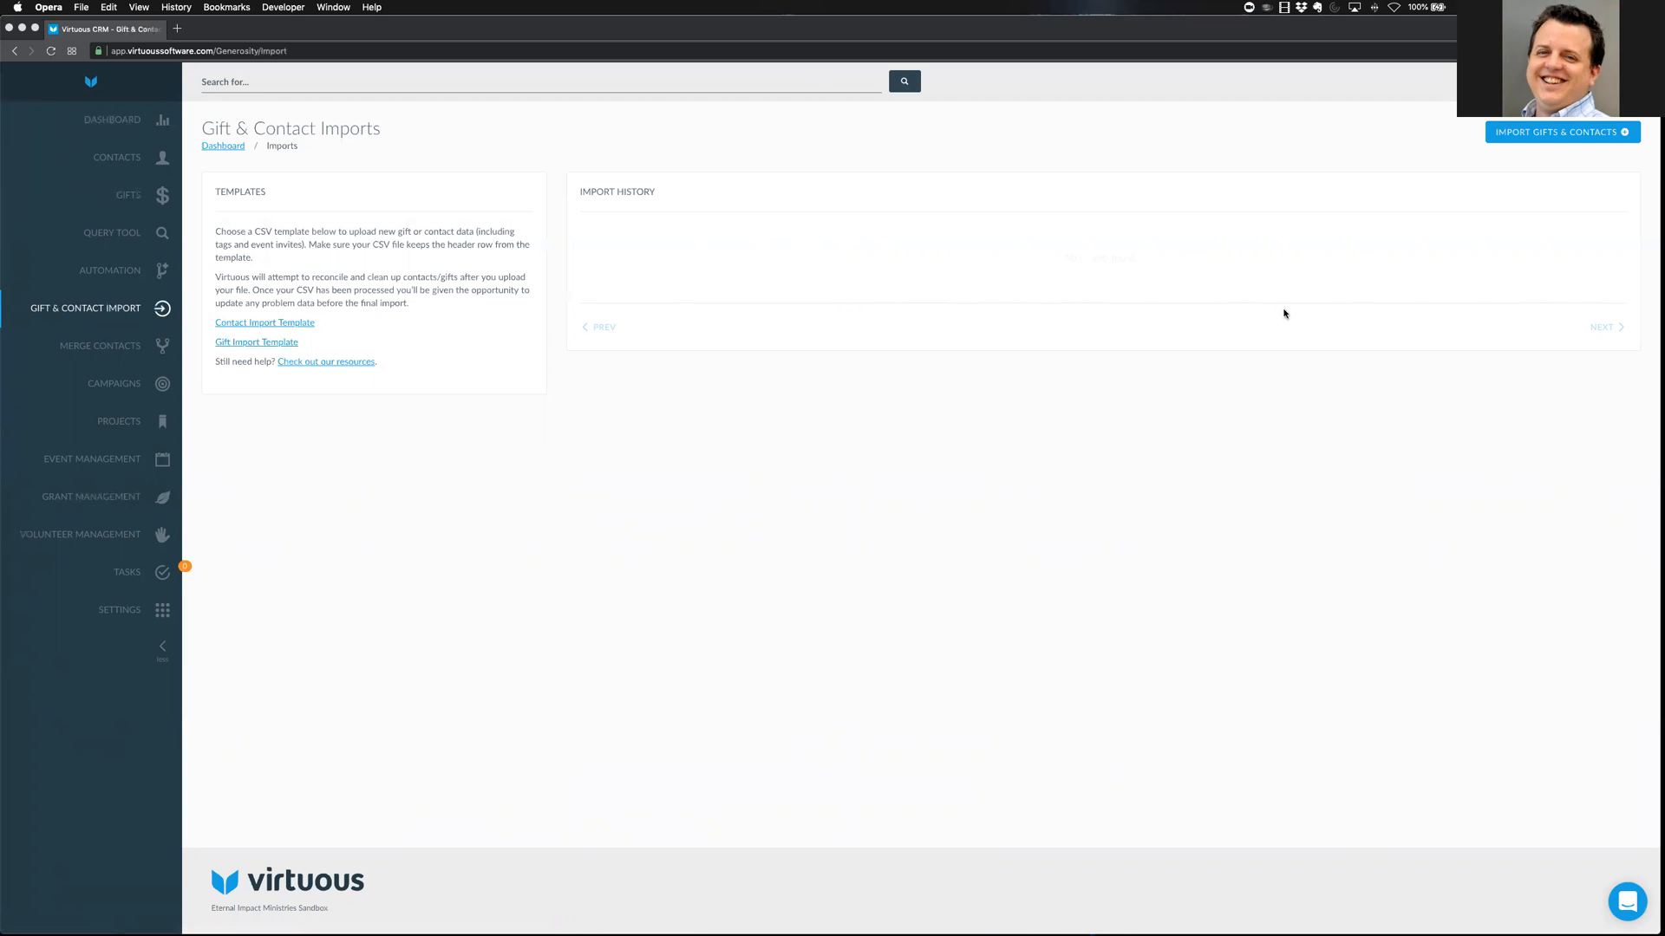
Cancel the gift template download and start a new Gifts import entered manually
left_click(258, 345)
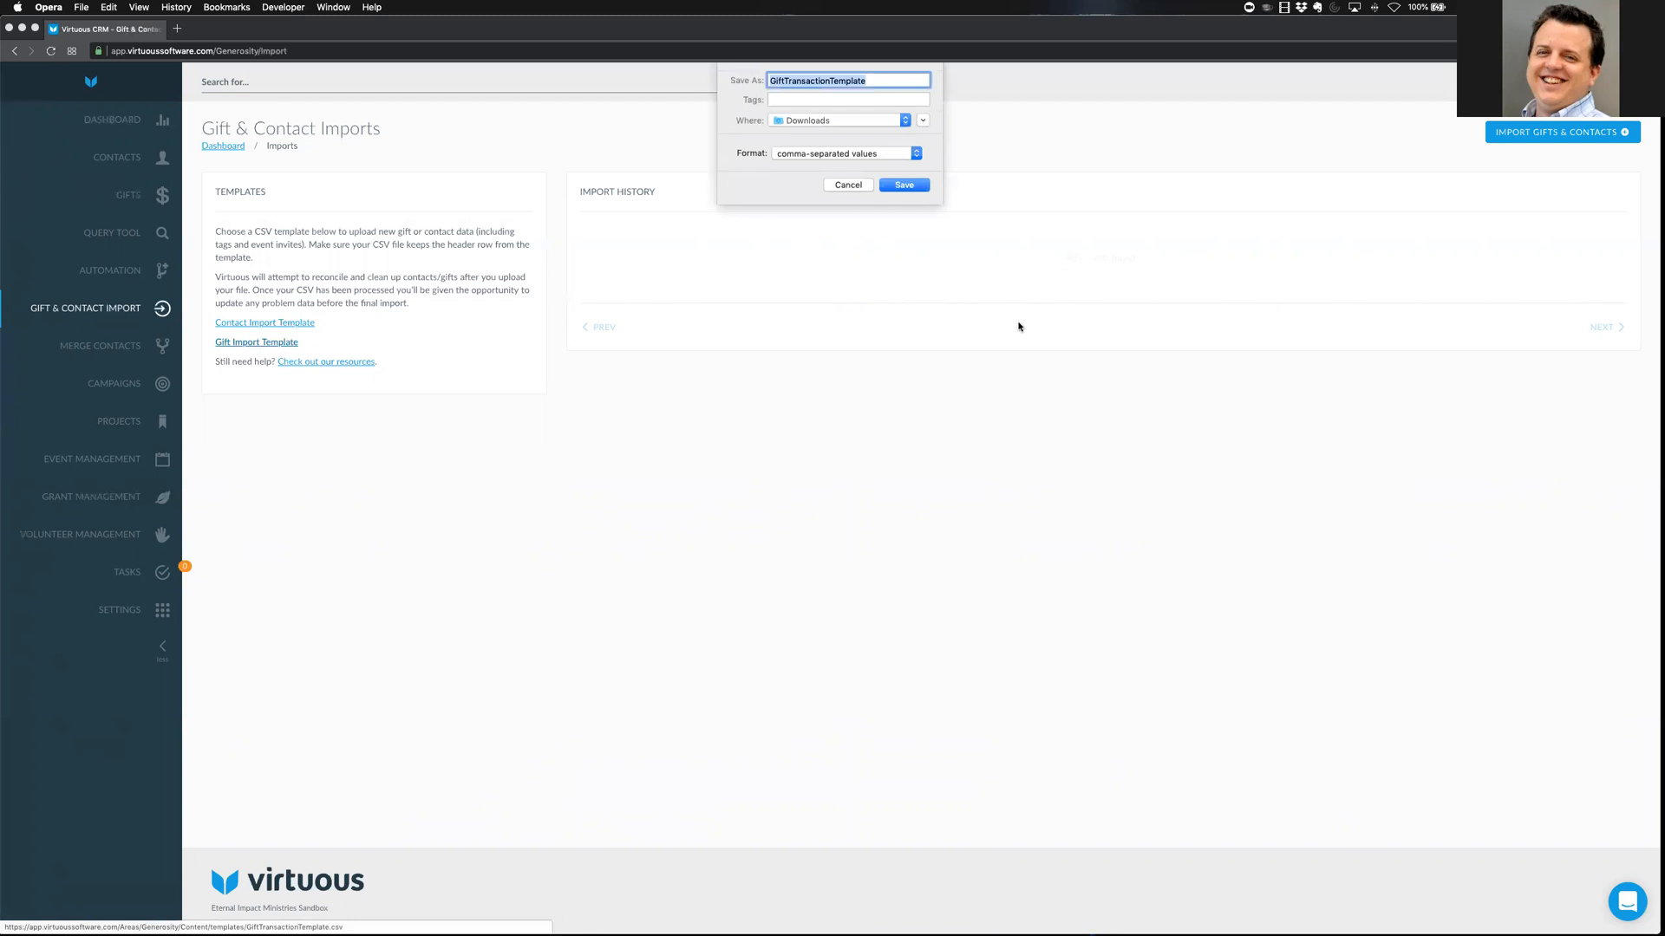
left_click(849, 186)
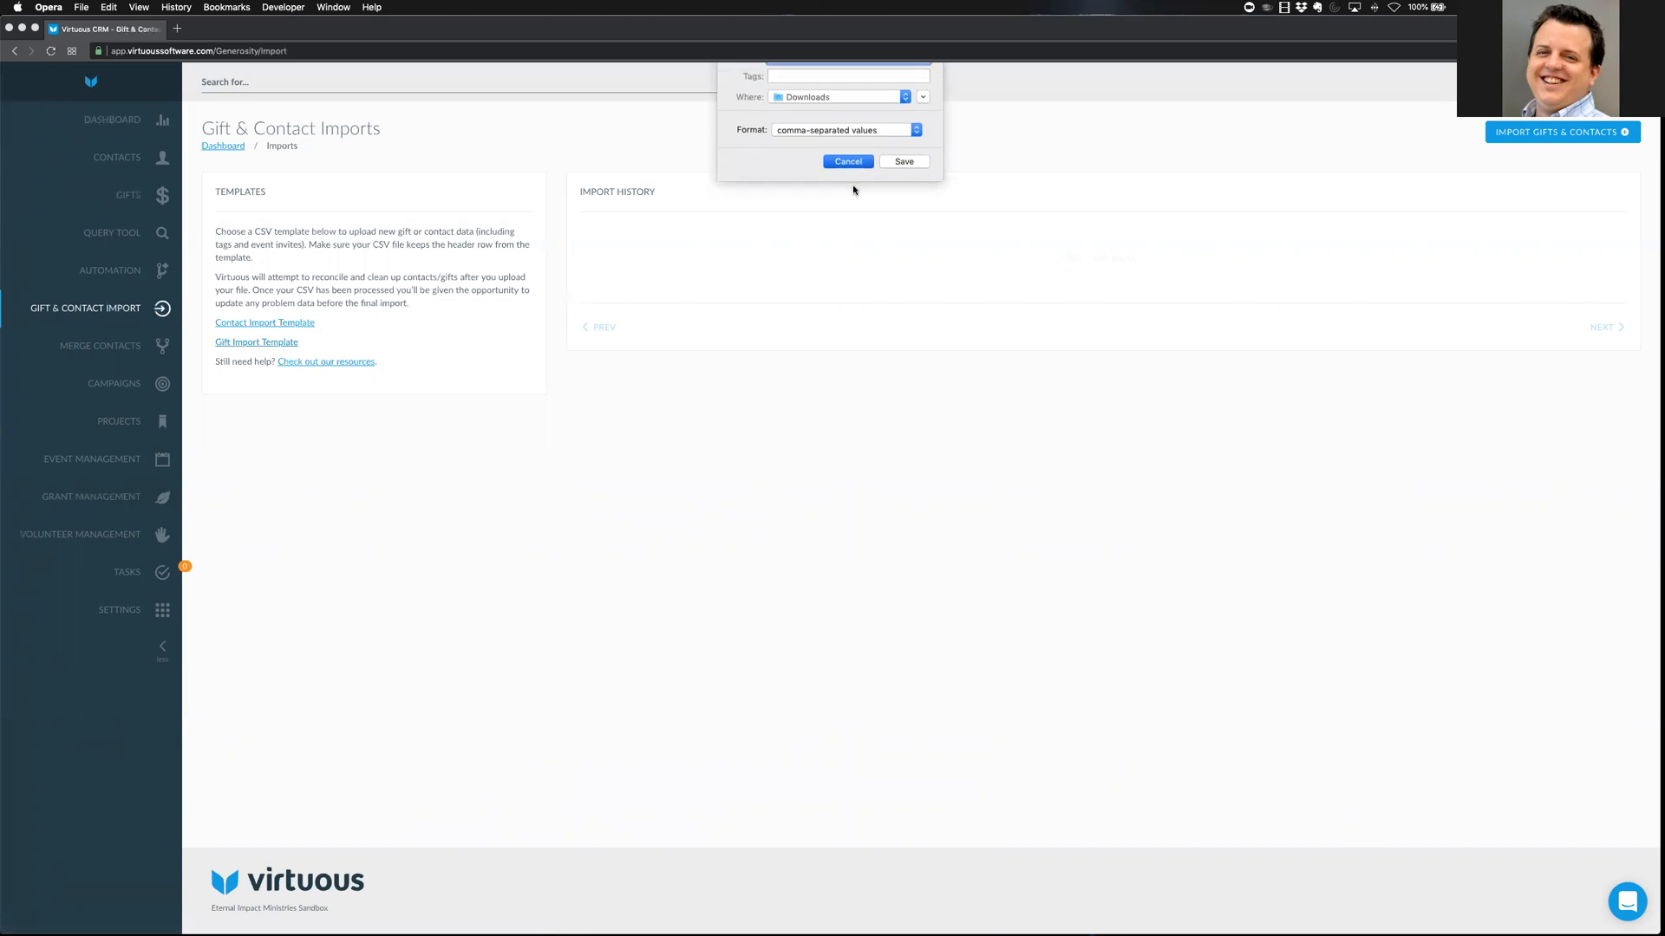
left_click(1509, 132)
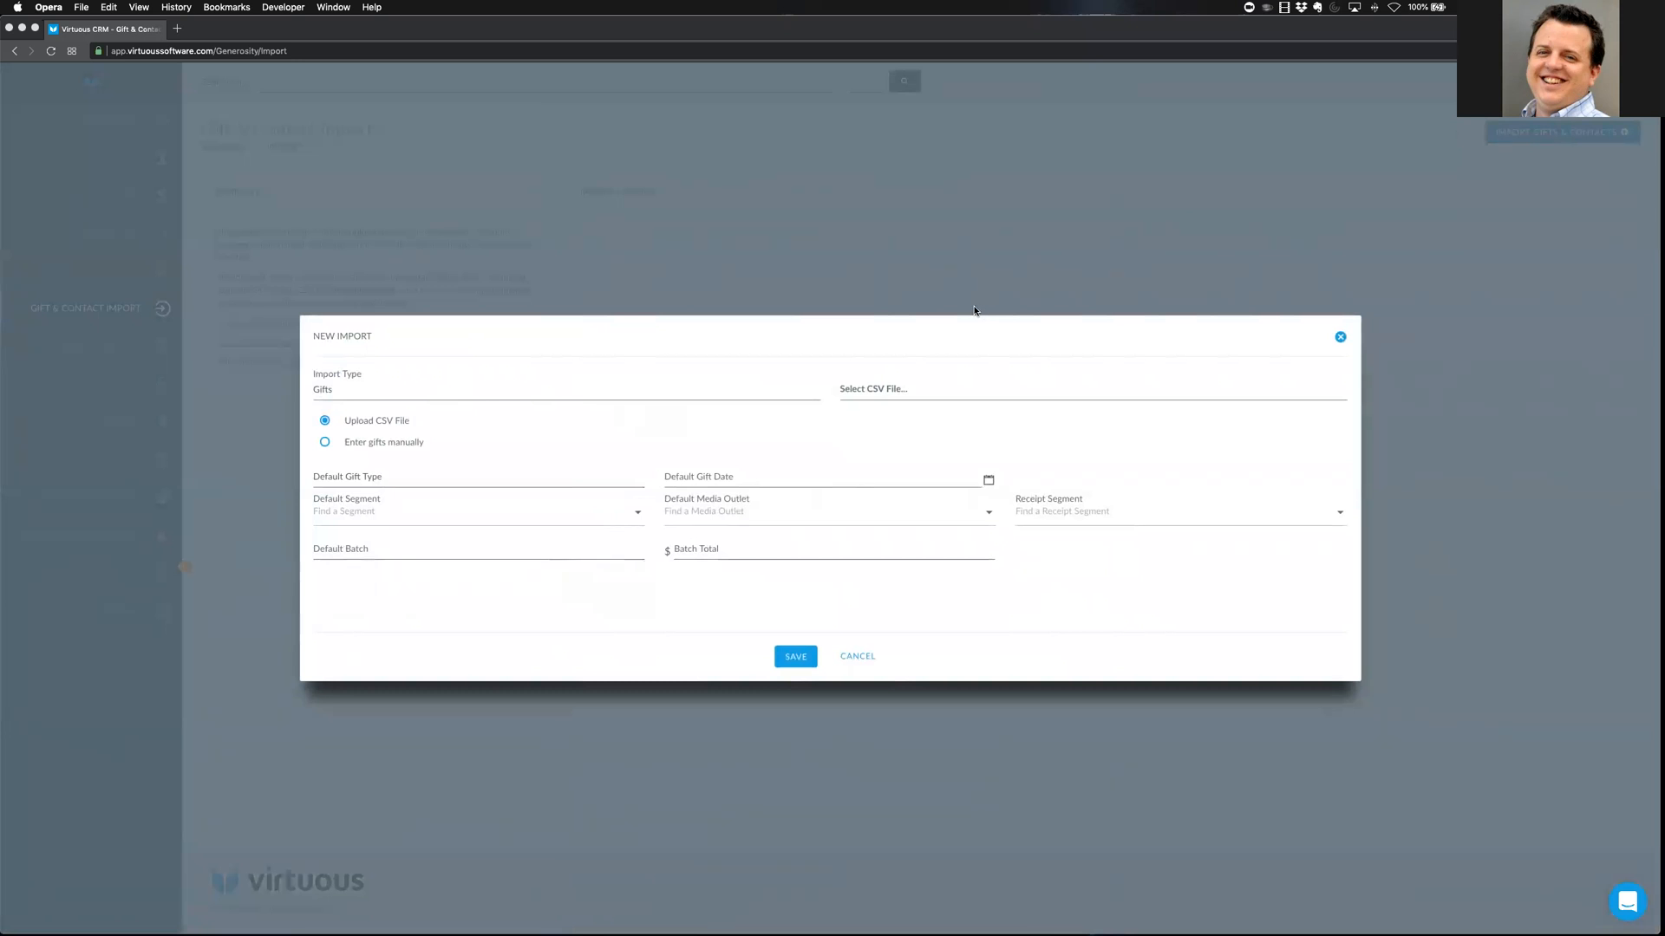
left_click(325, 442)
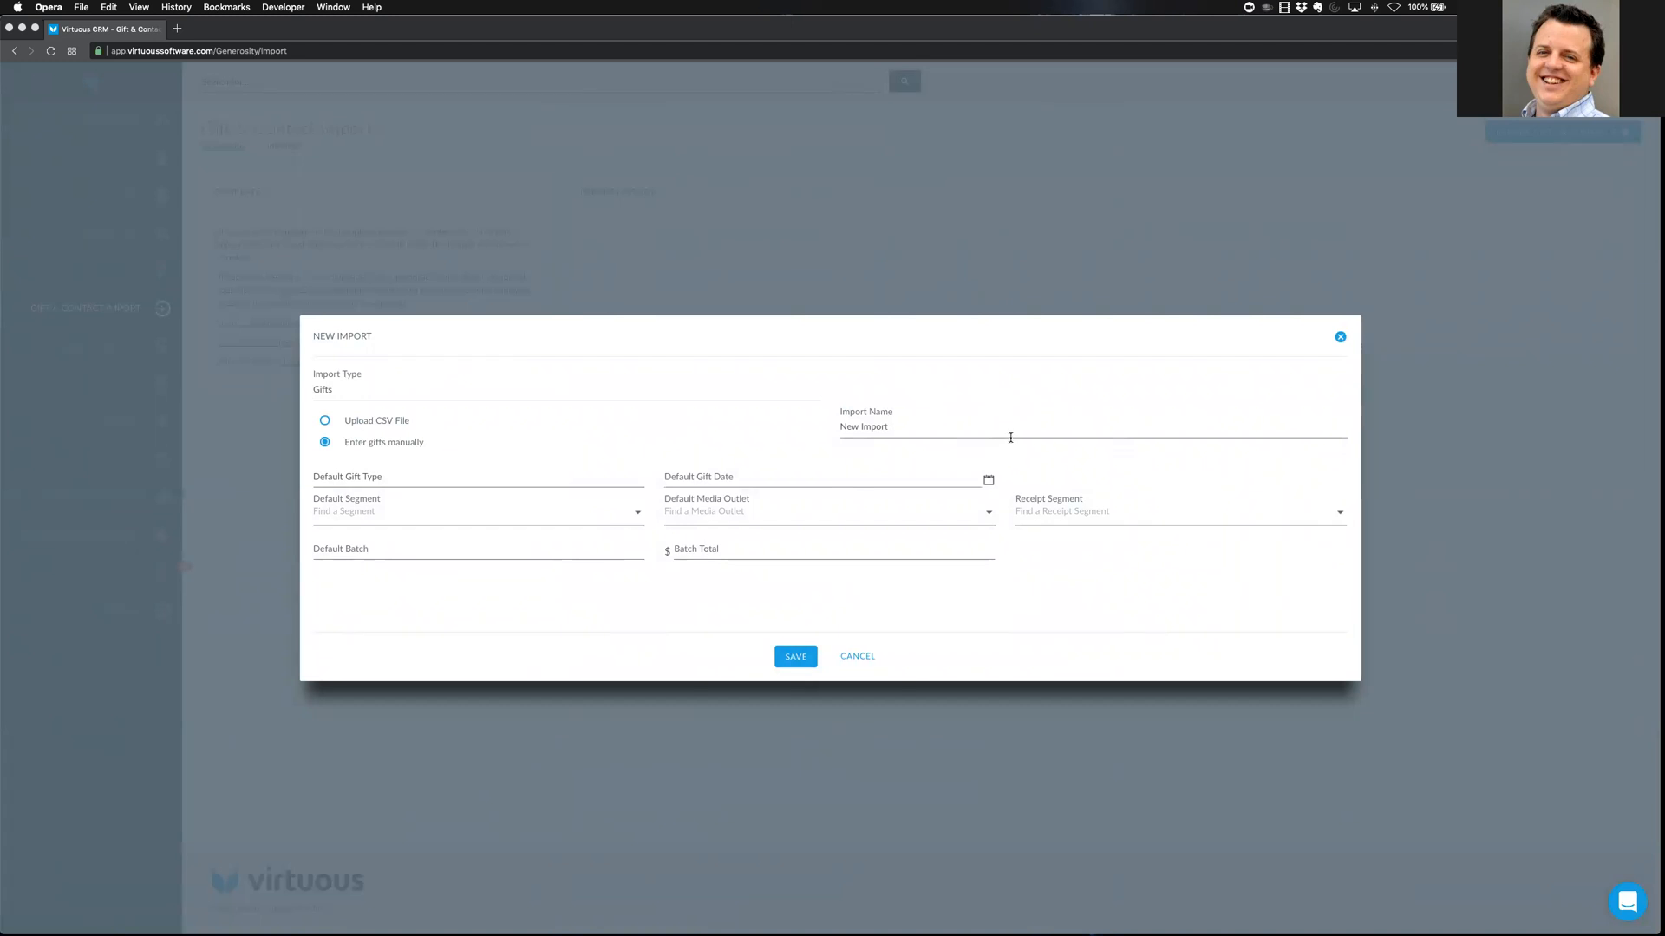
Set the default gift type to Check and the default gift date to January 7, 2019
left_click(472, 492)
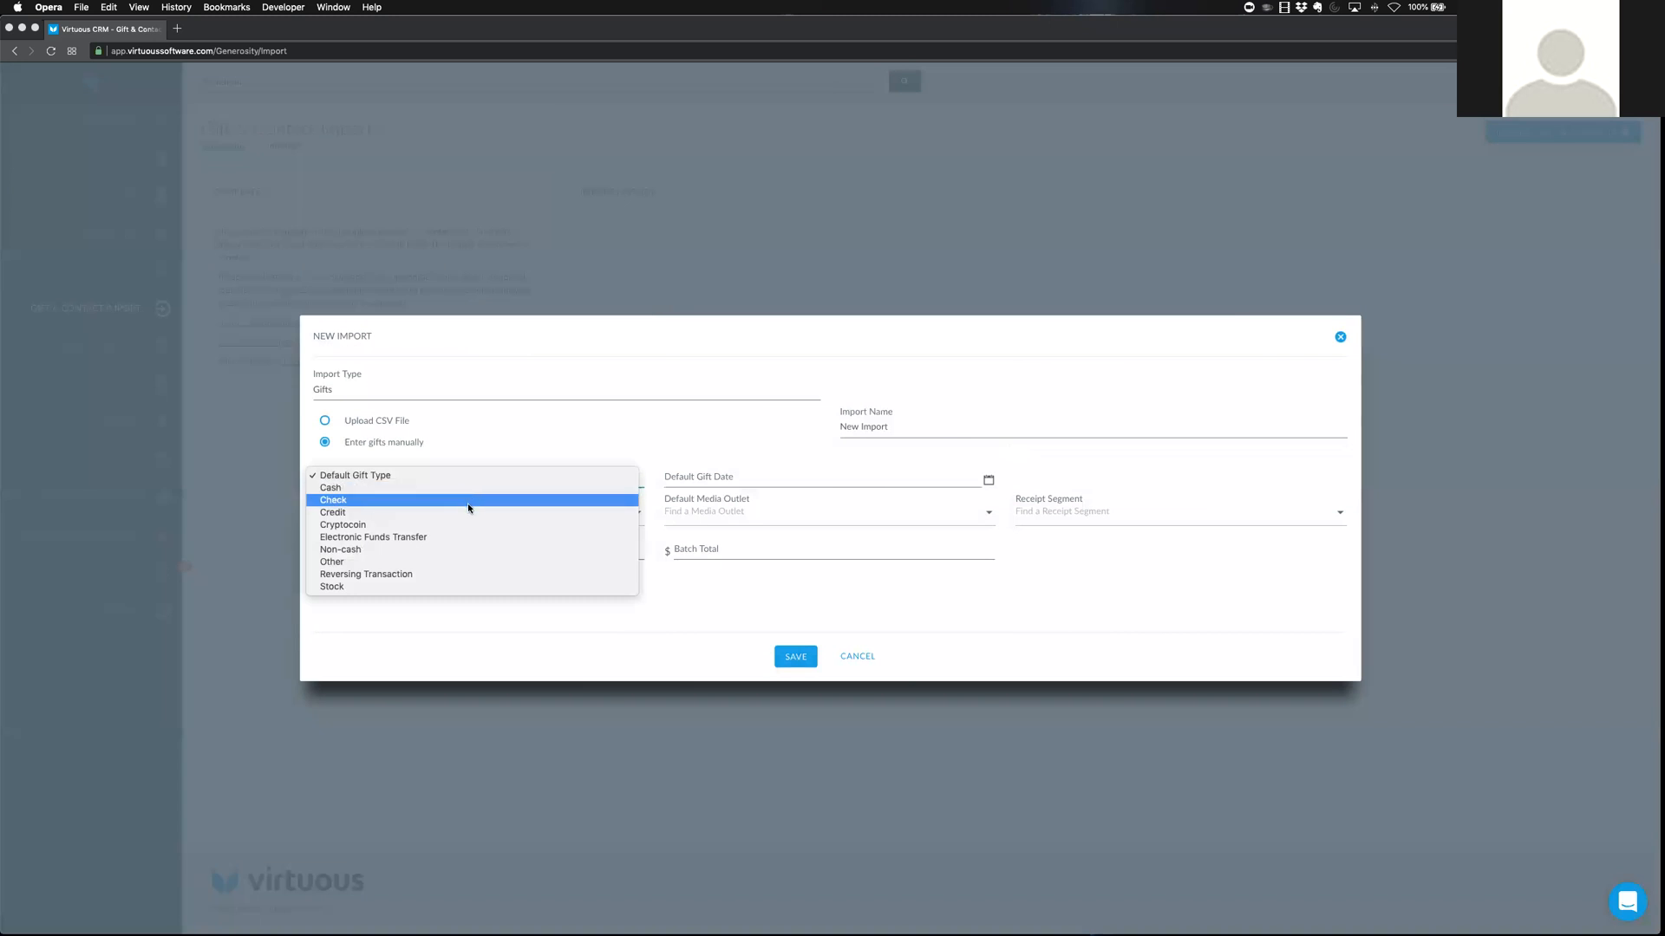
left_click(468, 501)
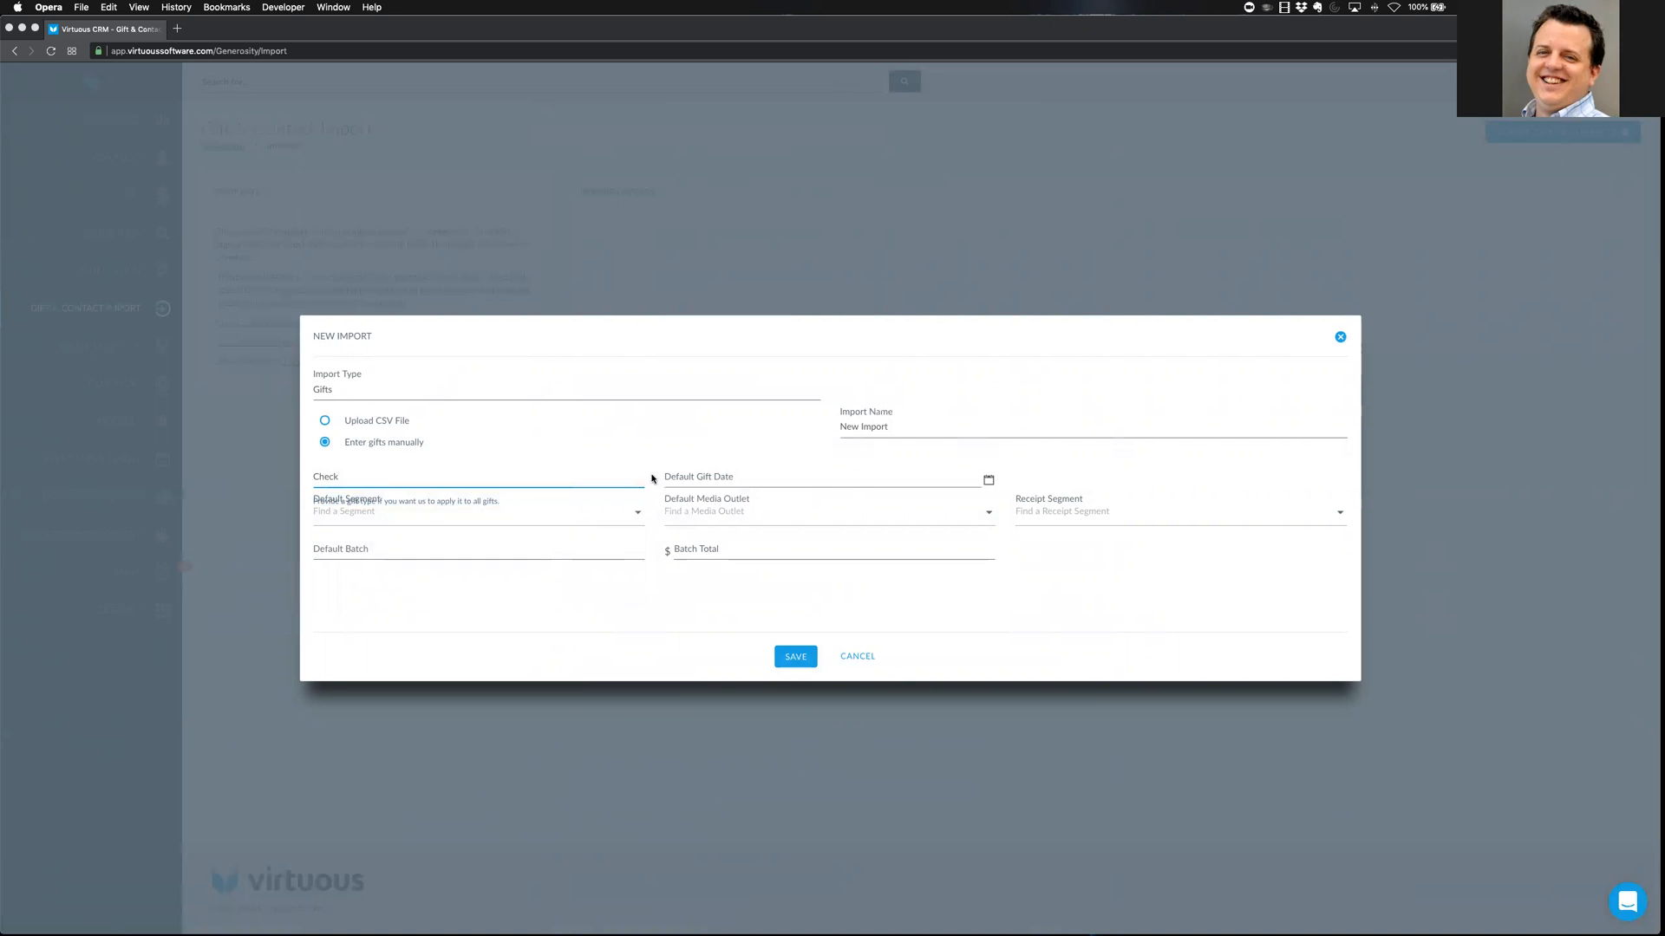
left_click(945, 480)
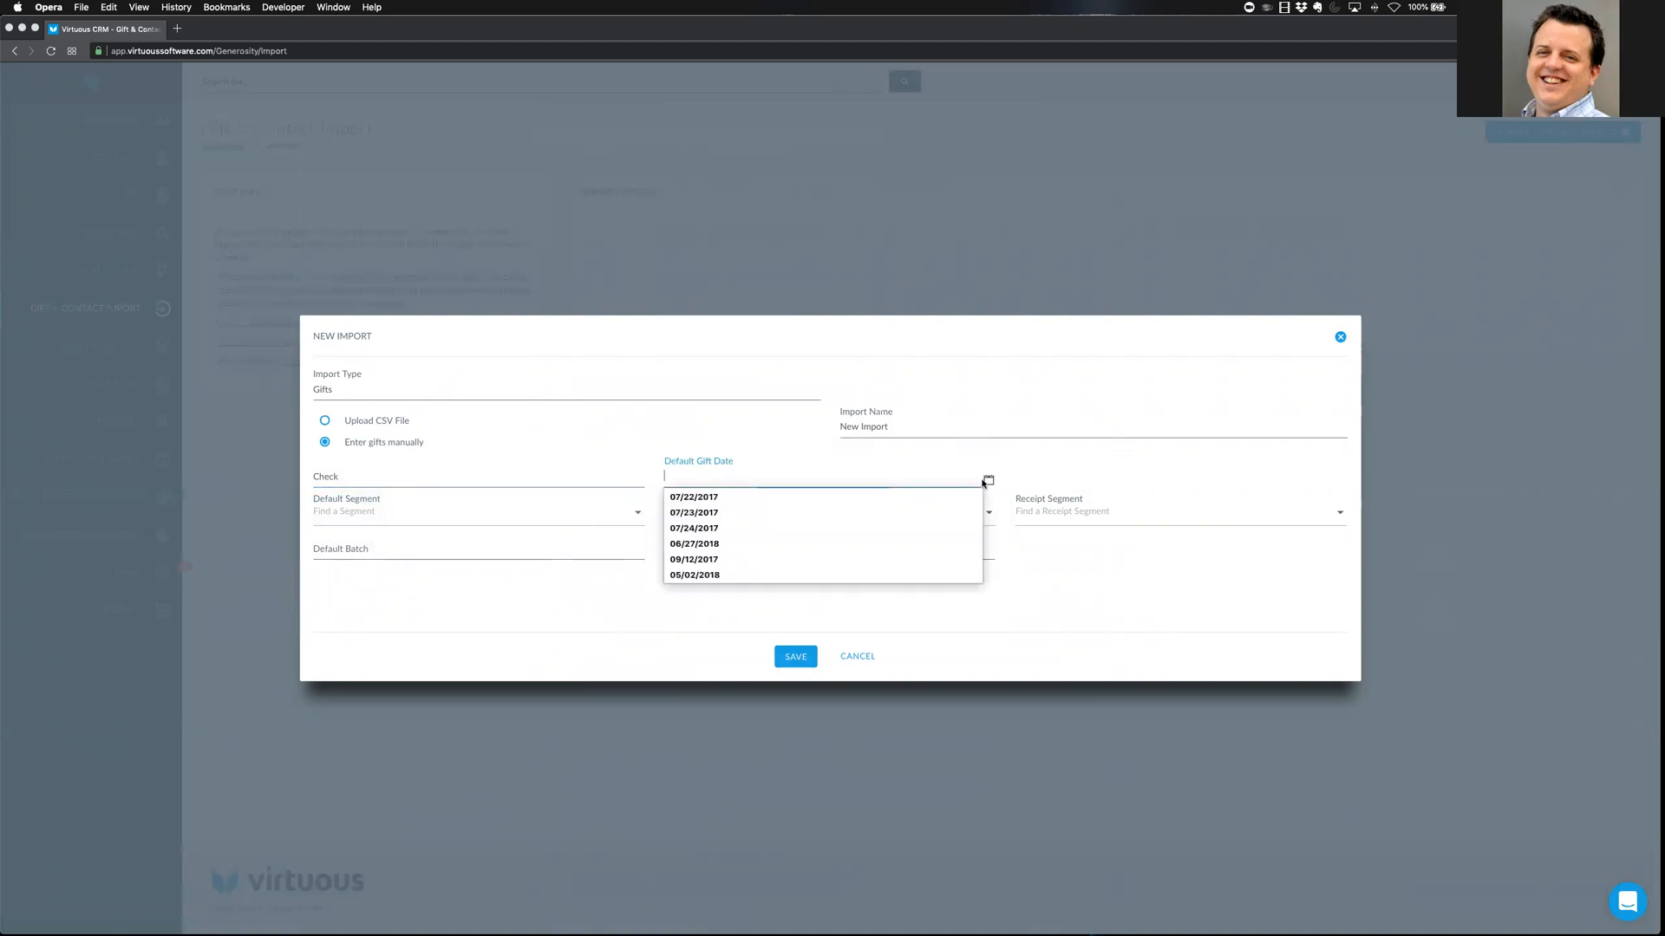
left_click(988, 484)
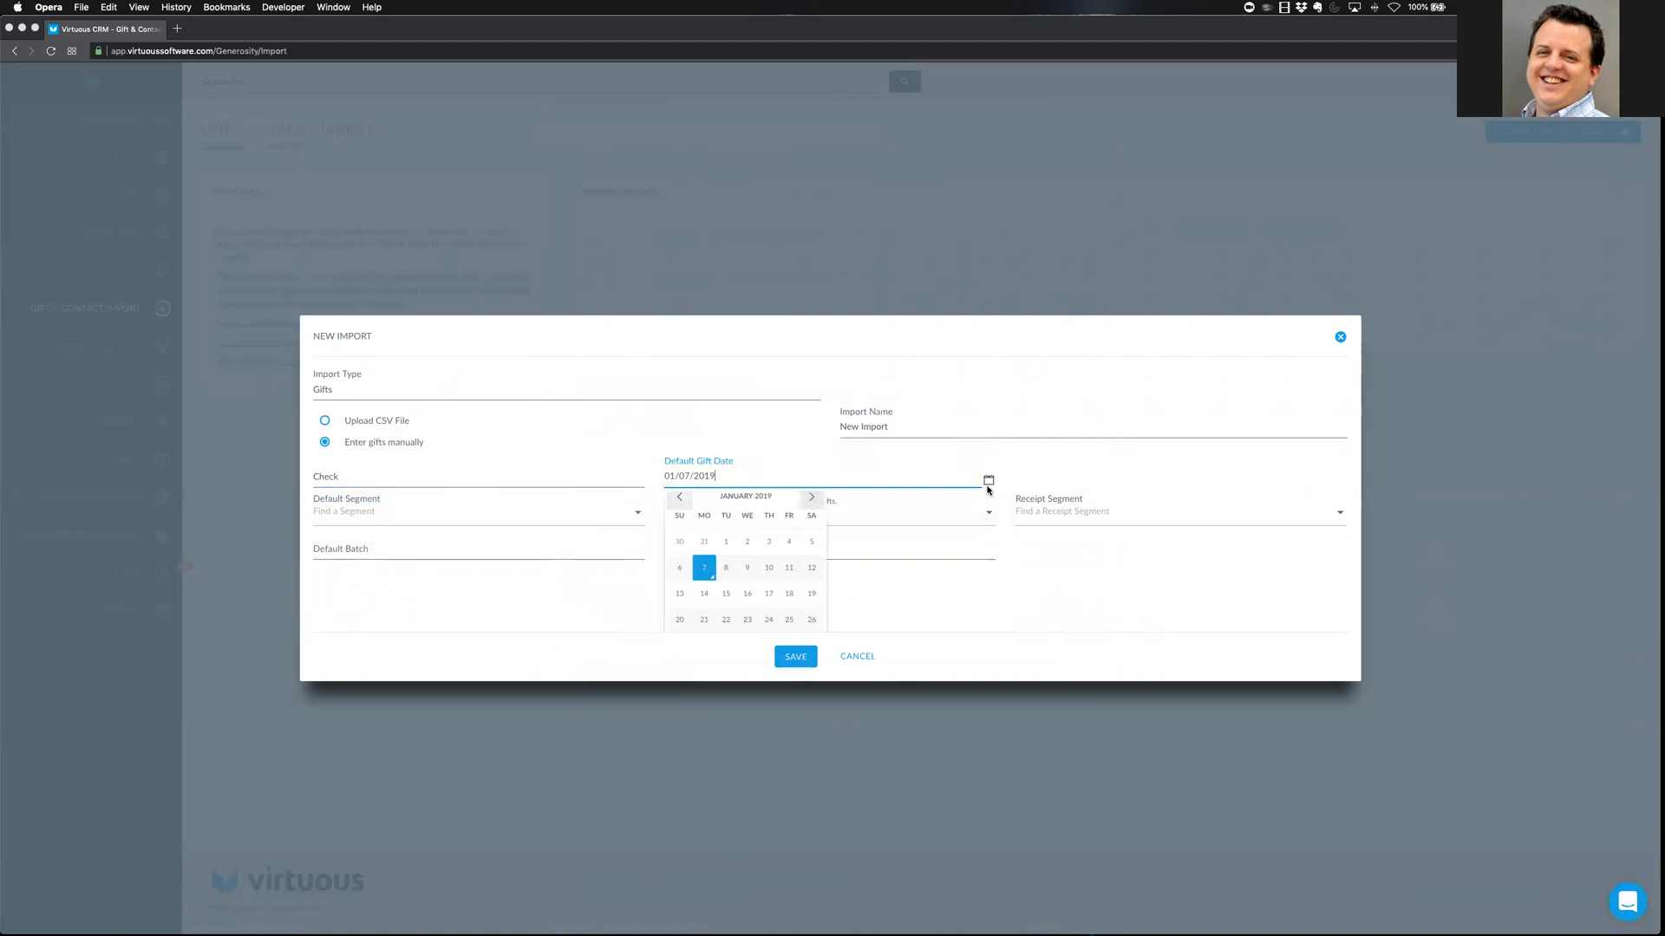
left_click(706, 568)
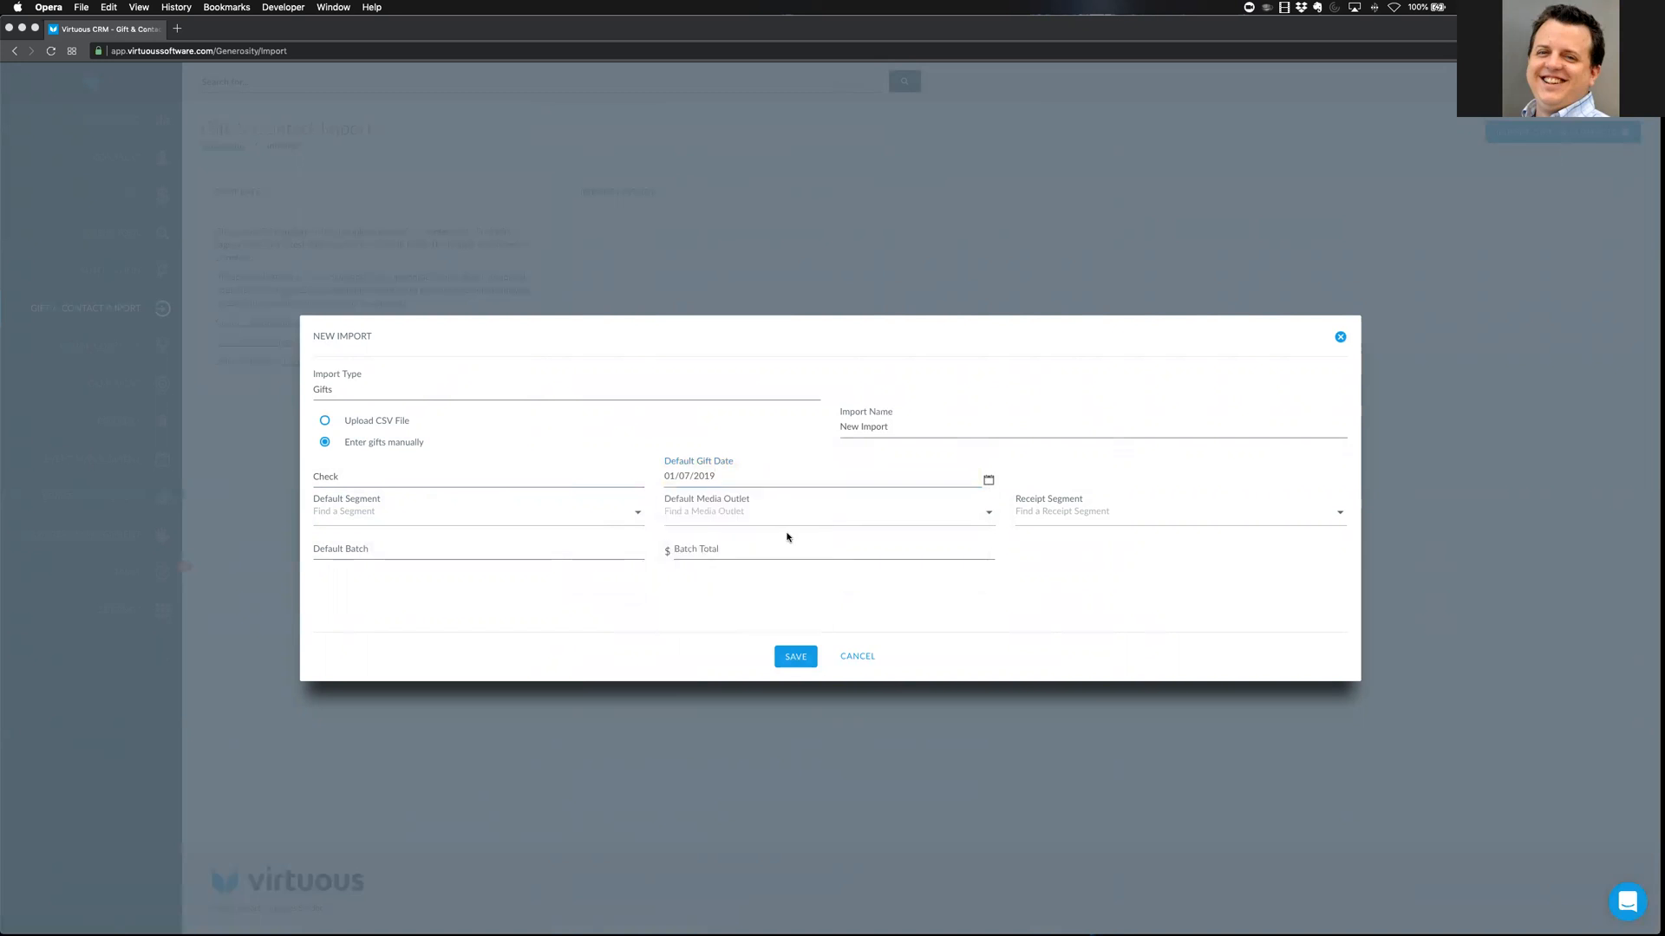
left_click(635, 513)
Search segments for 'de' and choose DE1118OT as the default segment
type("def")
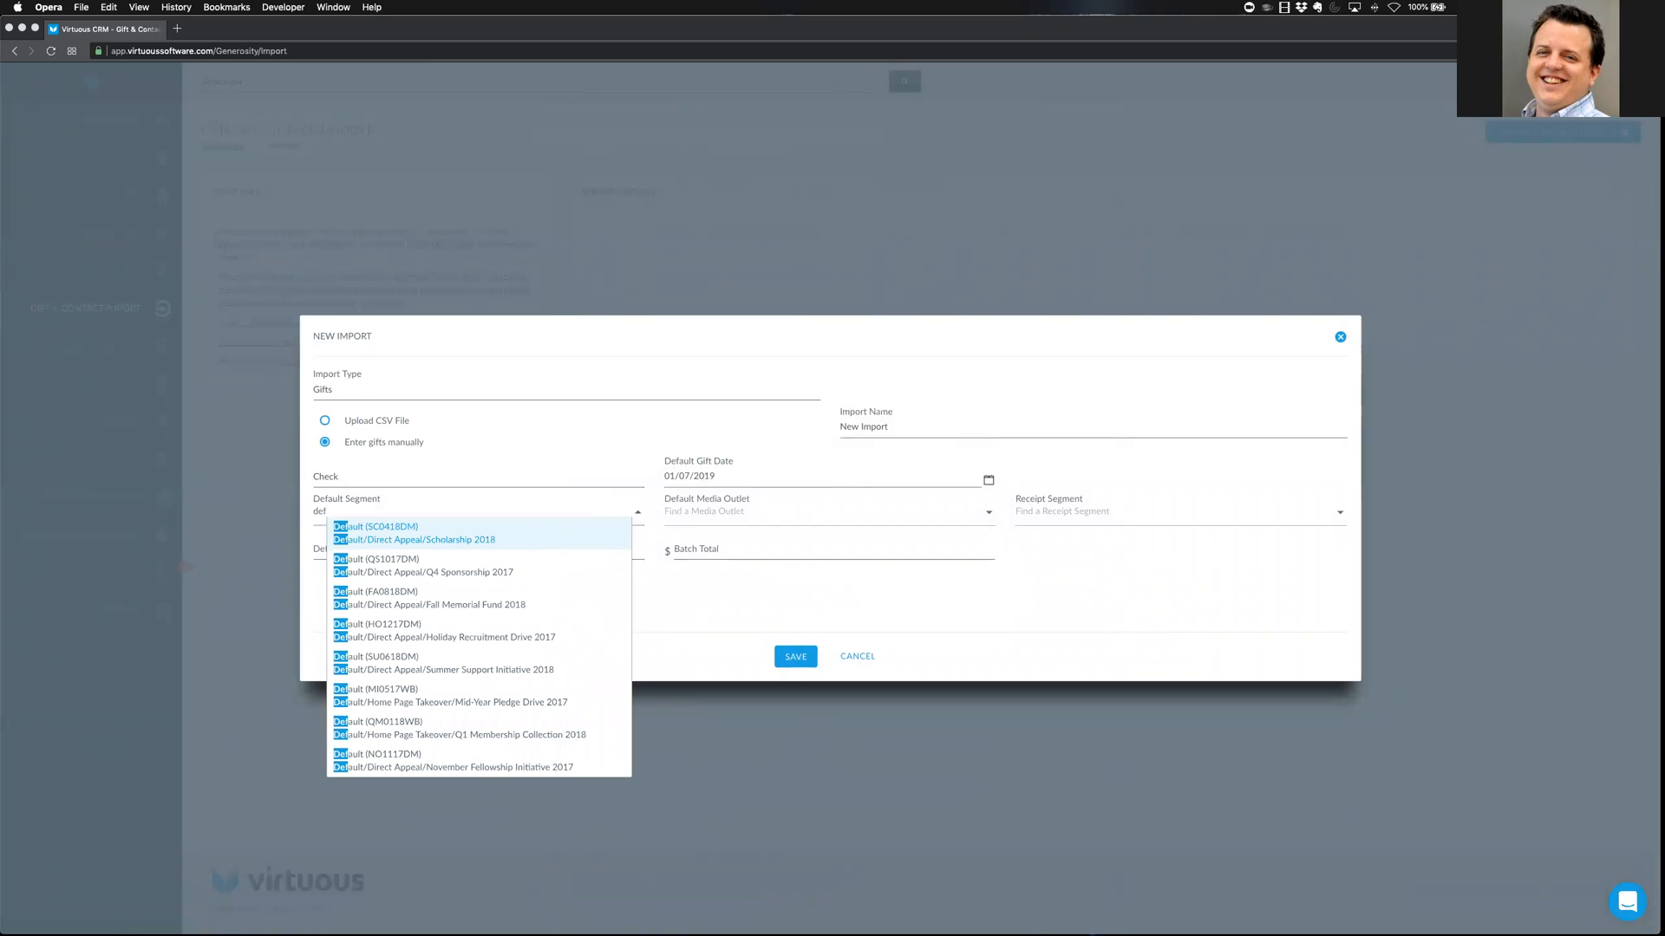
scroll(576, 583, "down", 2)
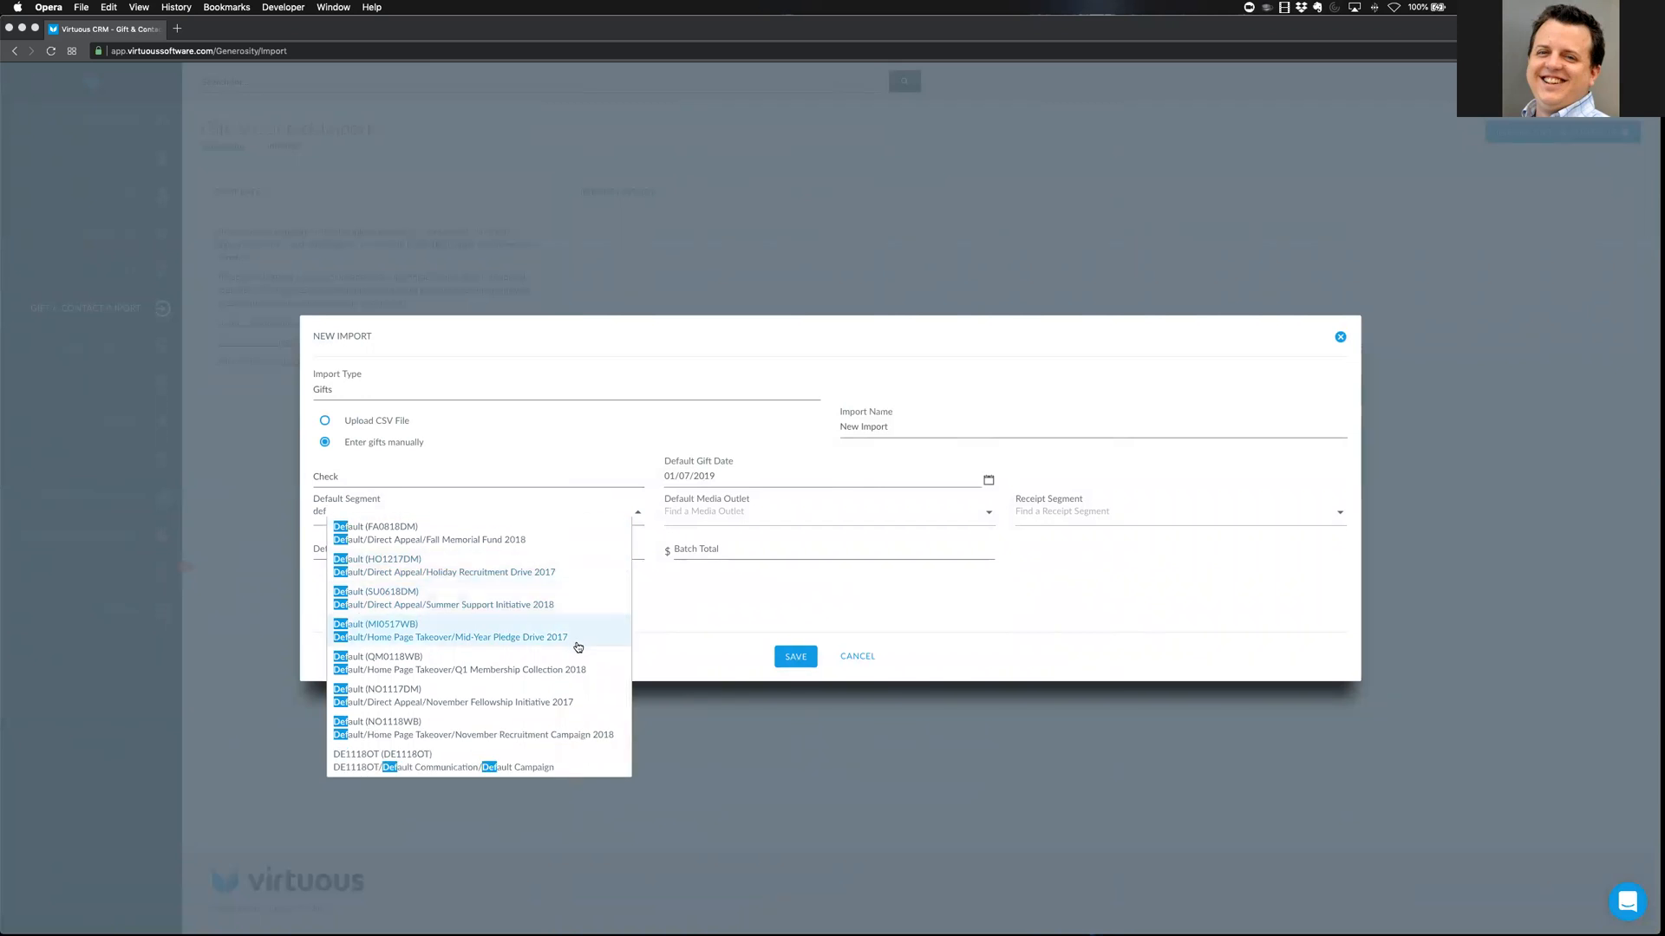
scroll(572, 633, "up", 2)
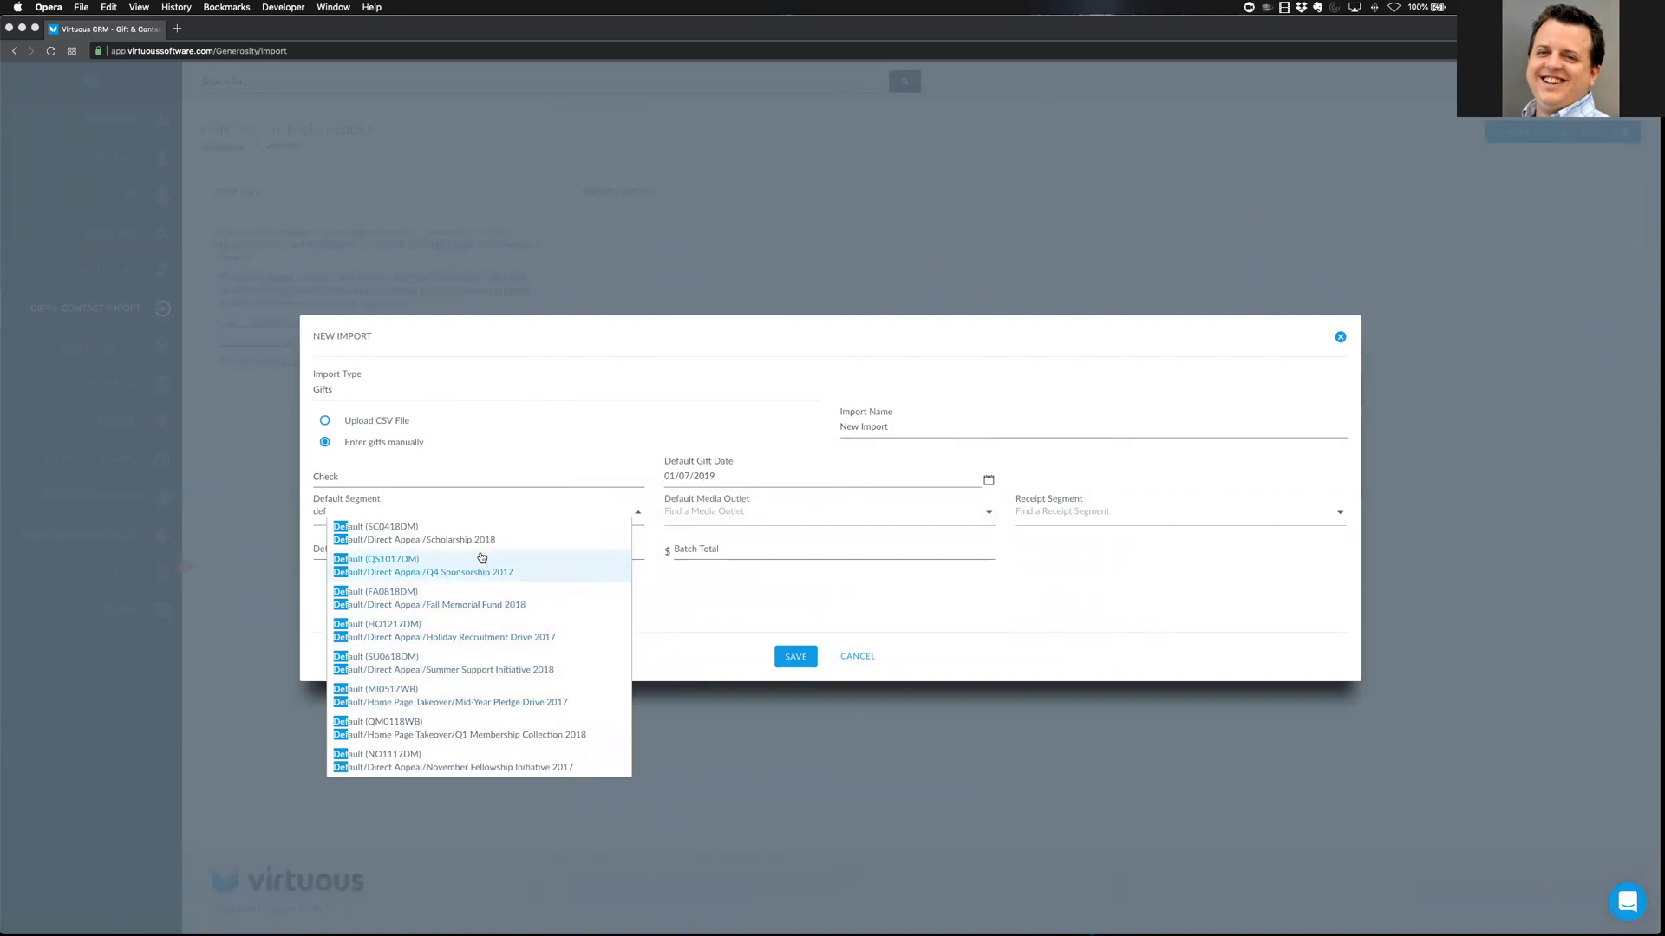
scroll(505, 755, "down", 2)
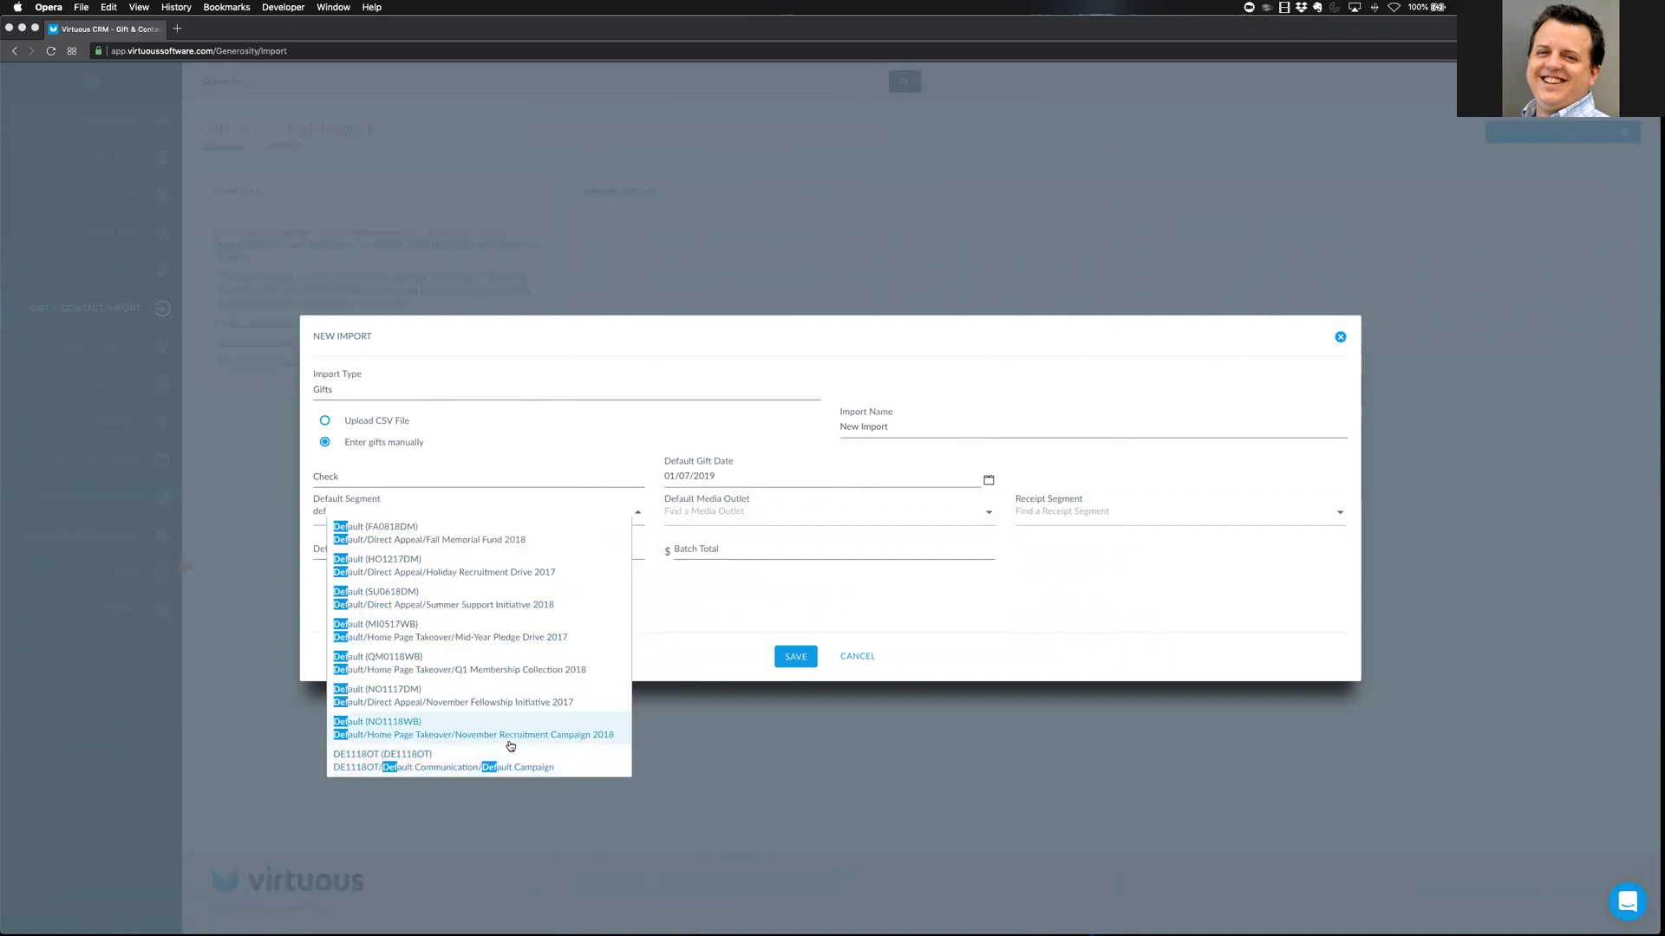
left_click(434, 762)
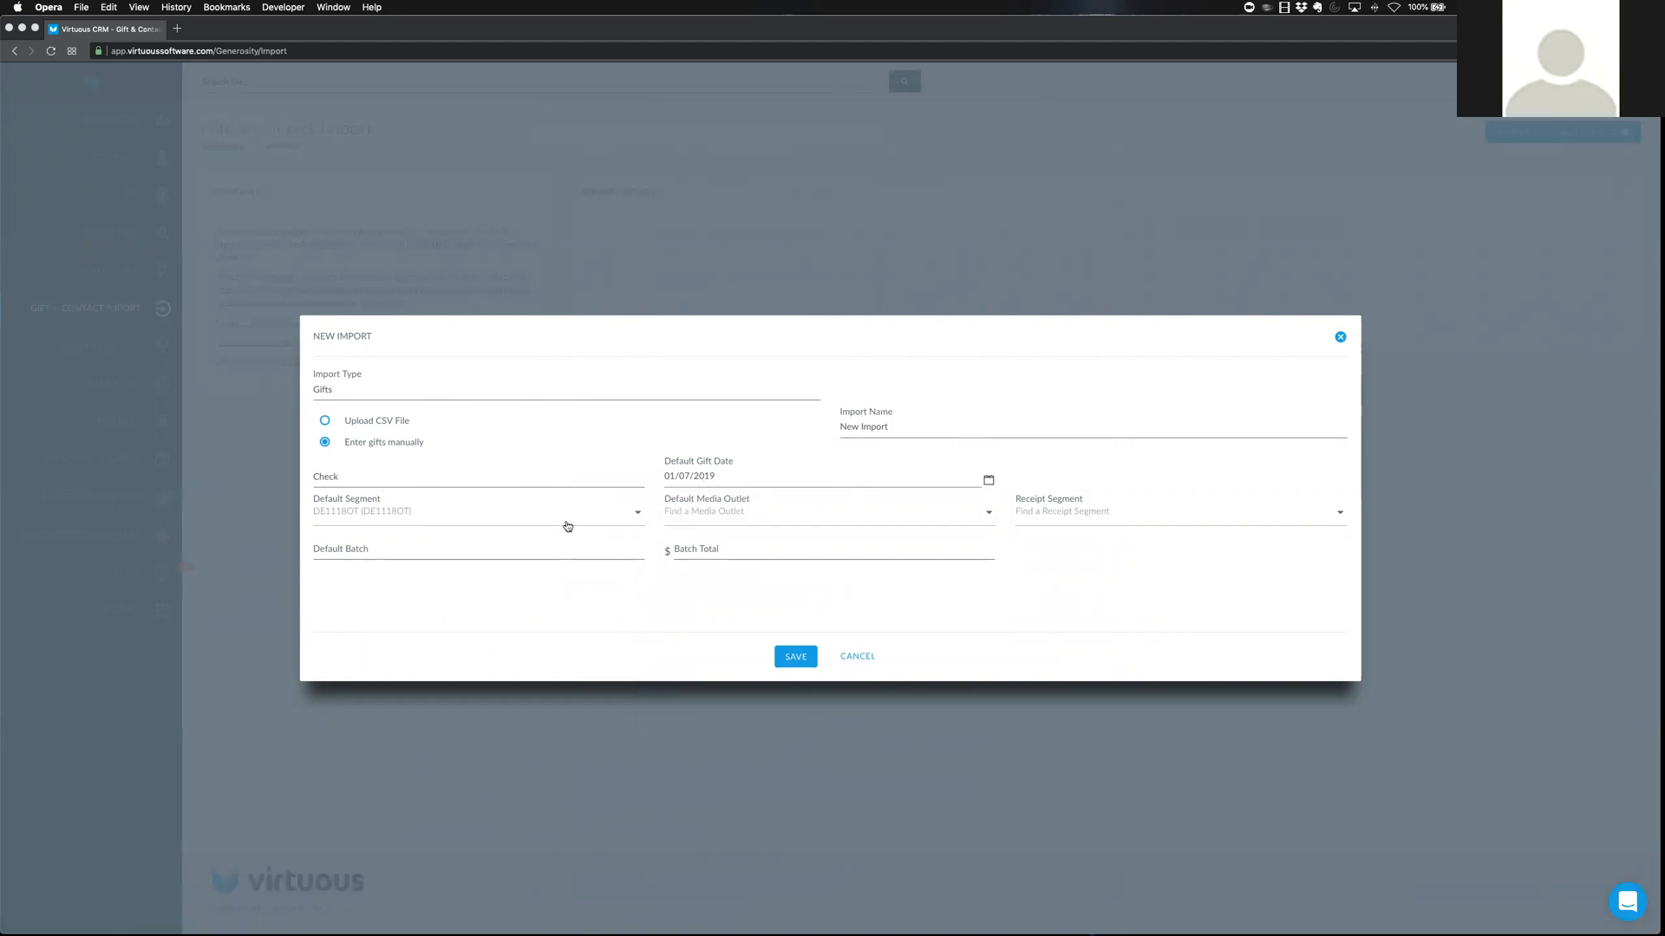
left_click(634, 514)
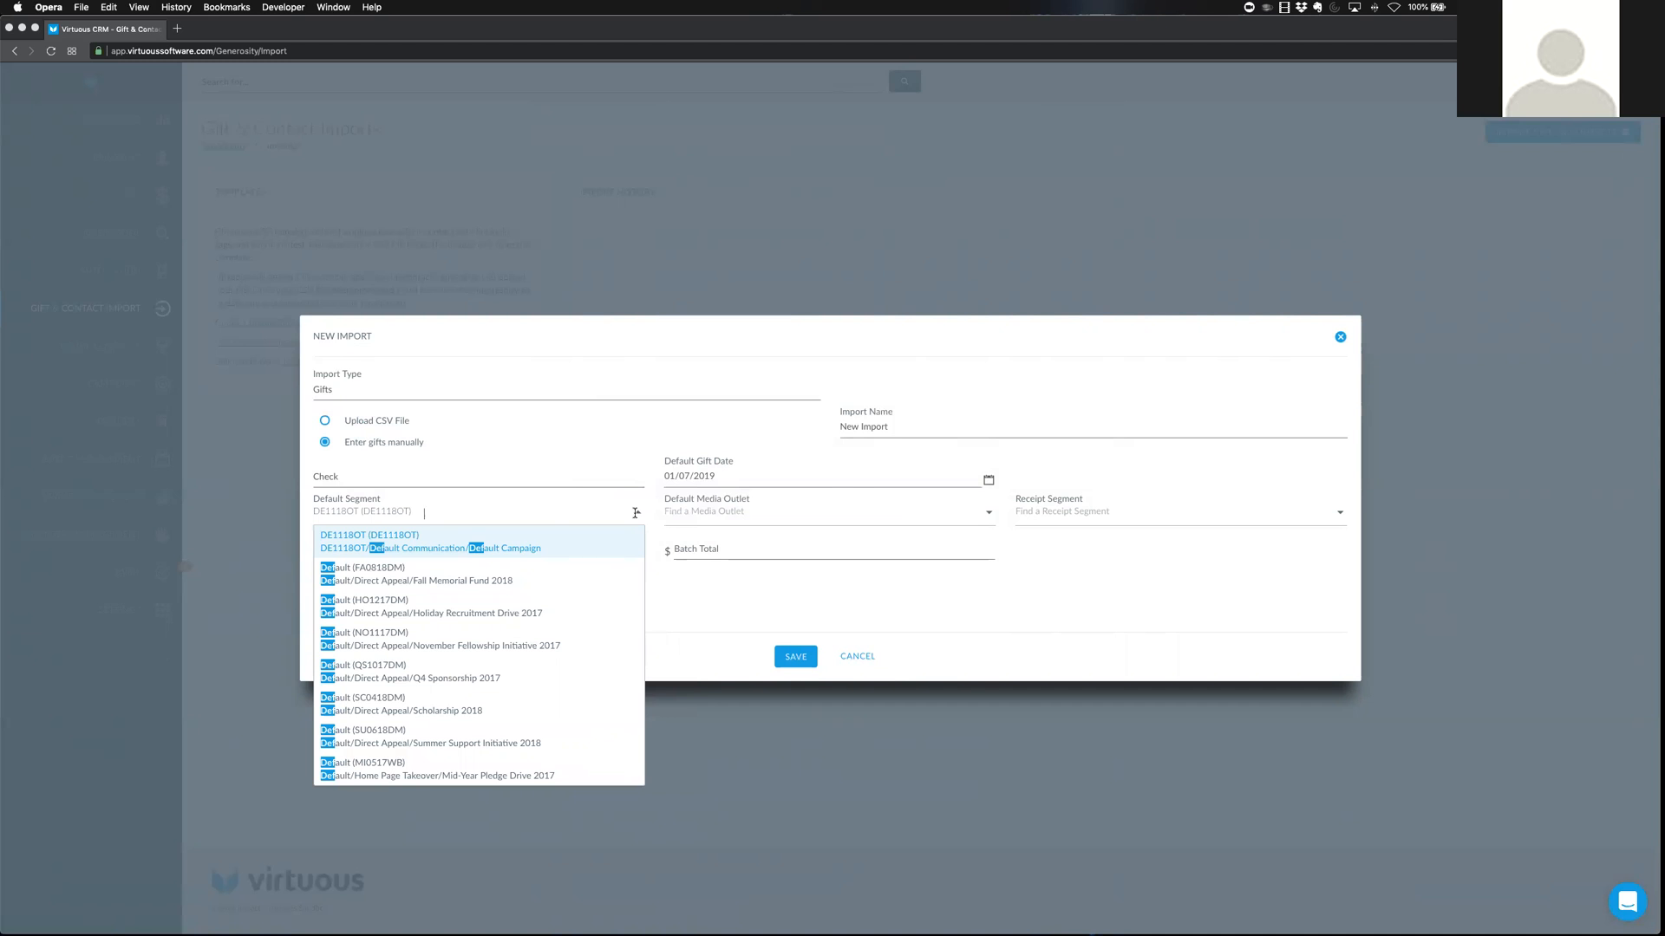
scroll(562, 710, "down", 2)
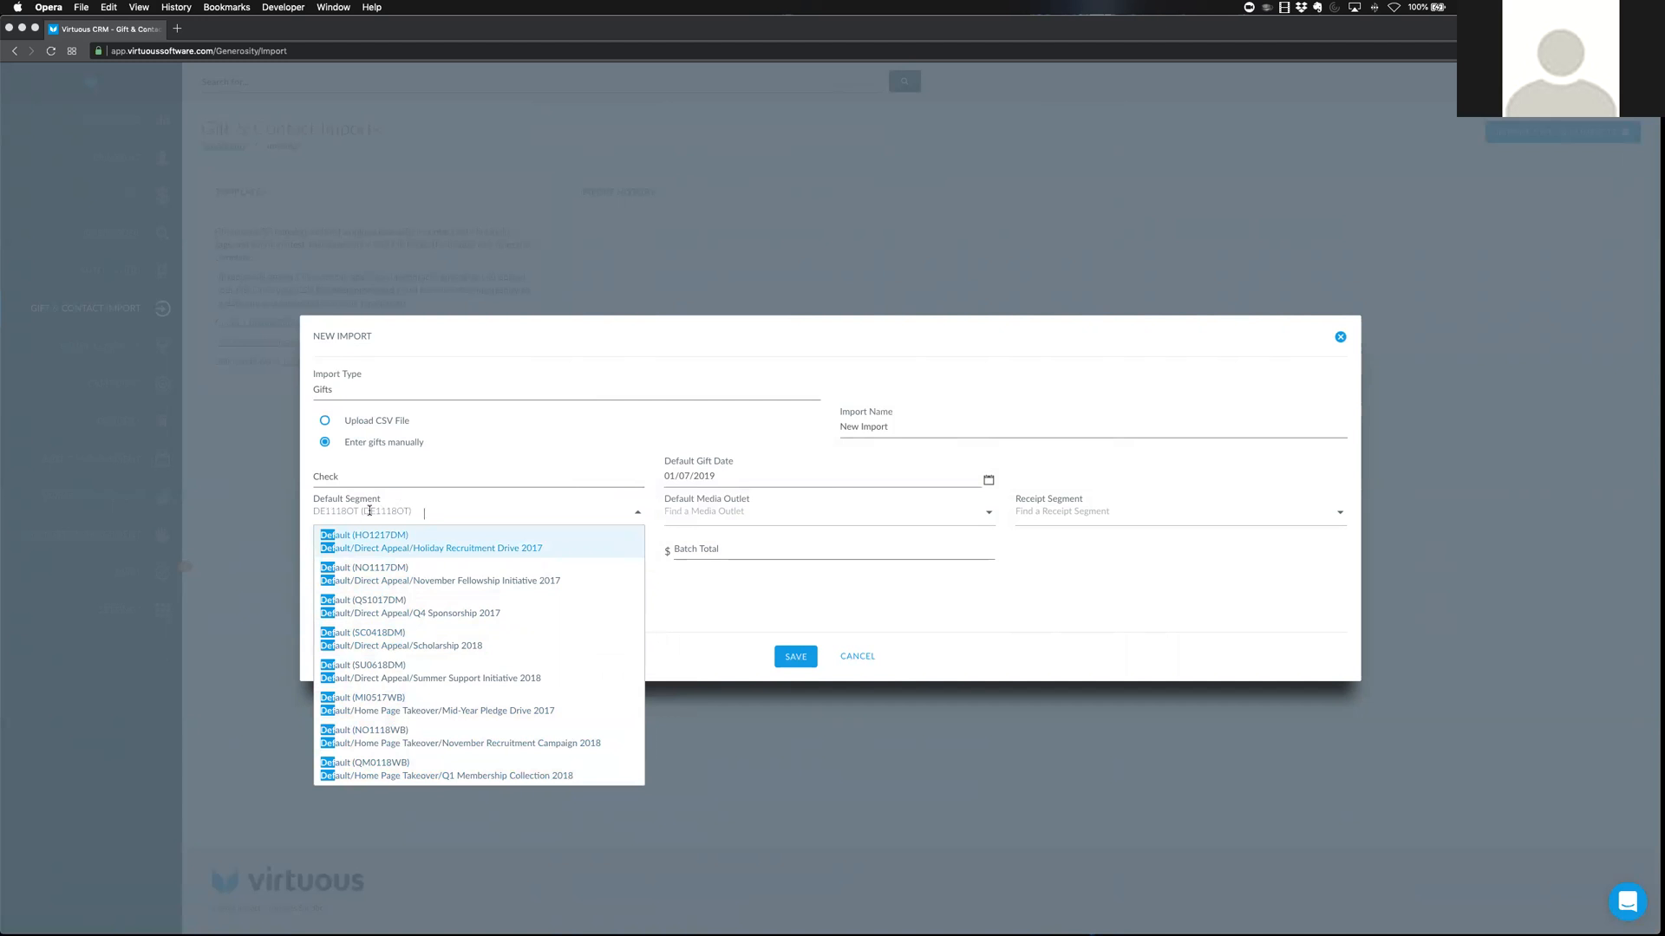
scroll(446, 506, "up", 2)
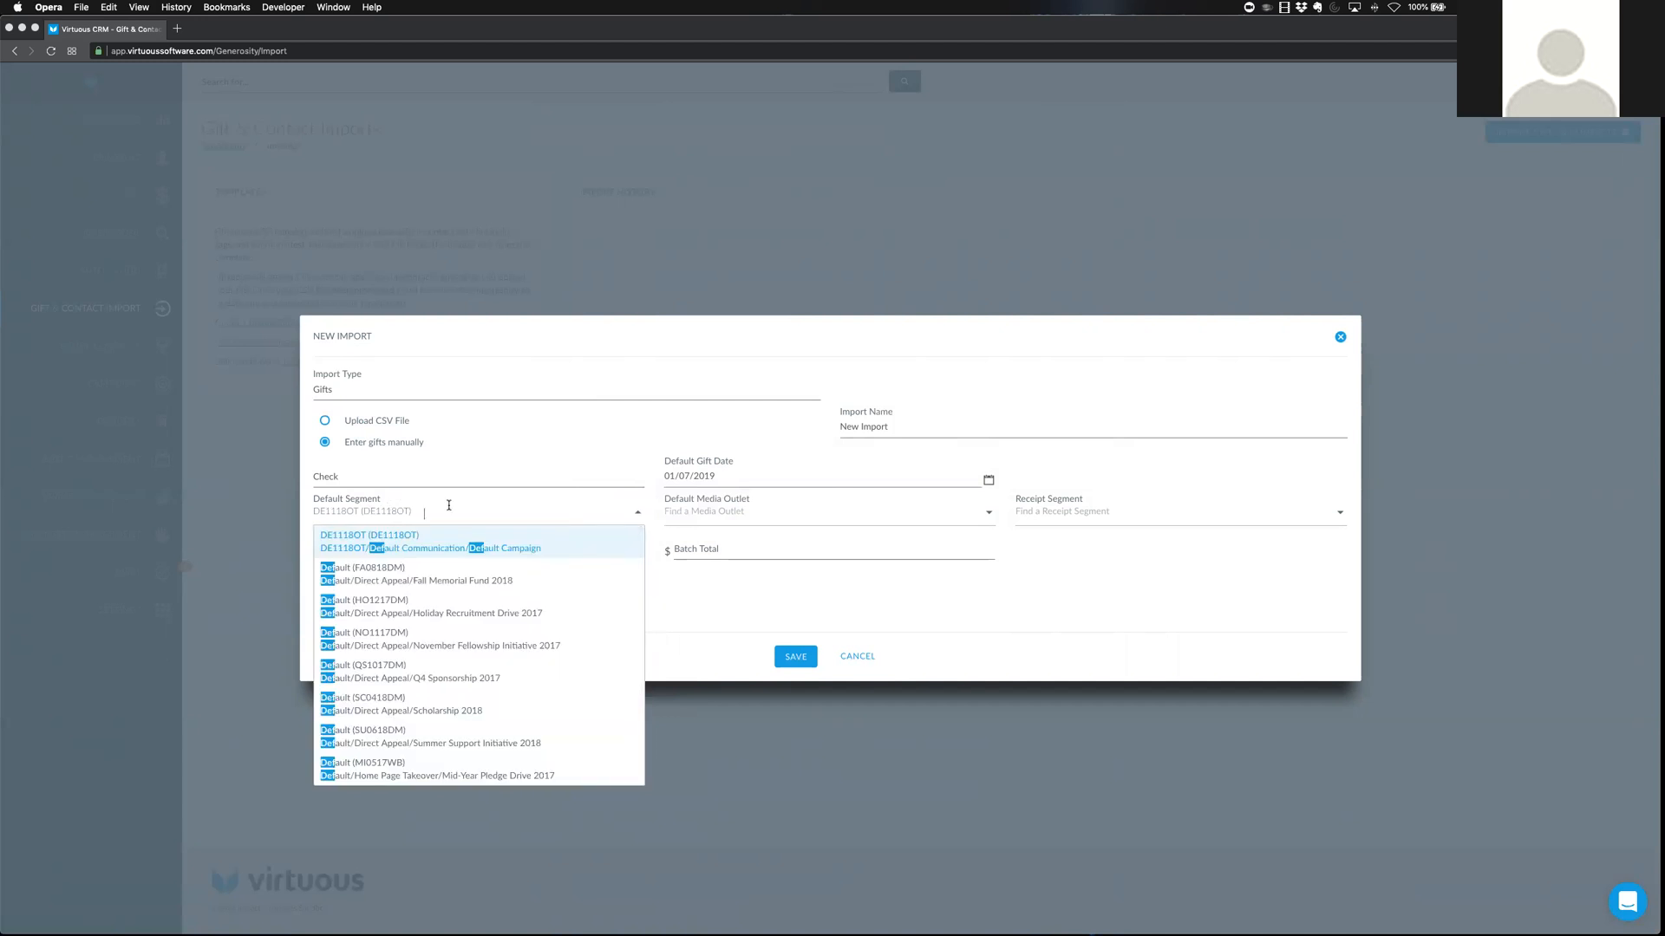
scroll(506, 697, "down", 2)
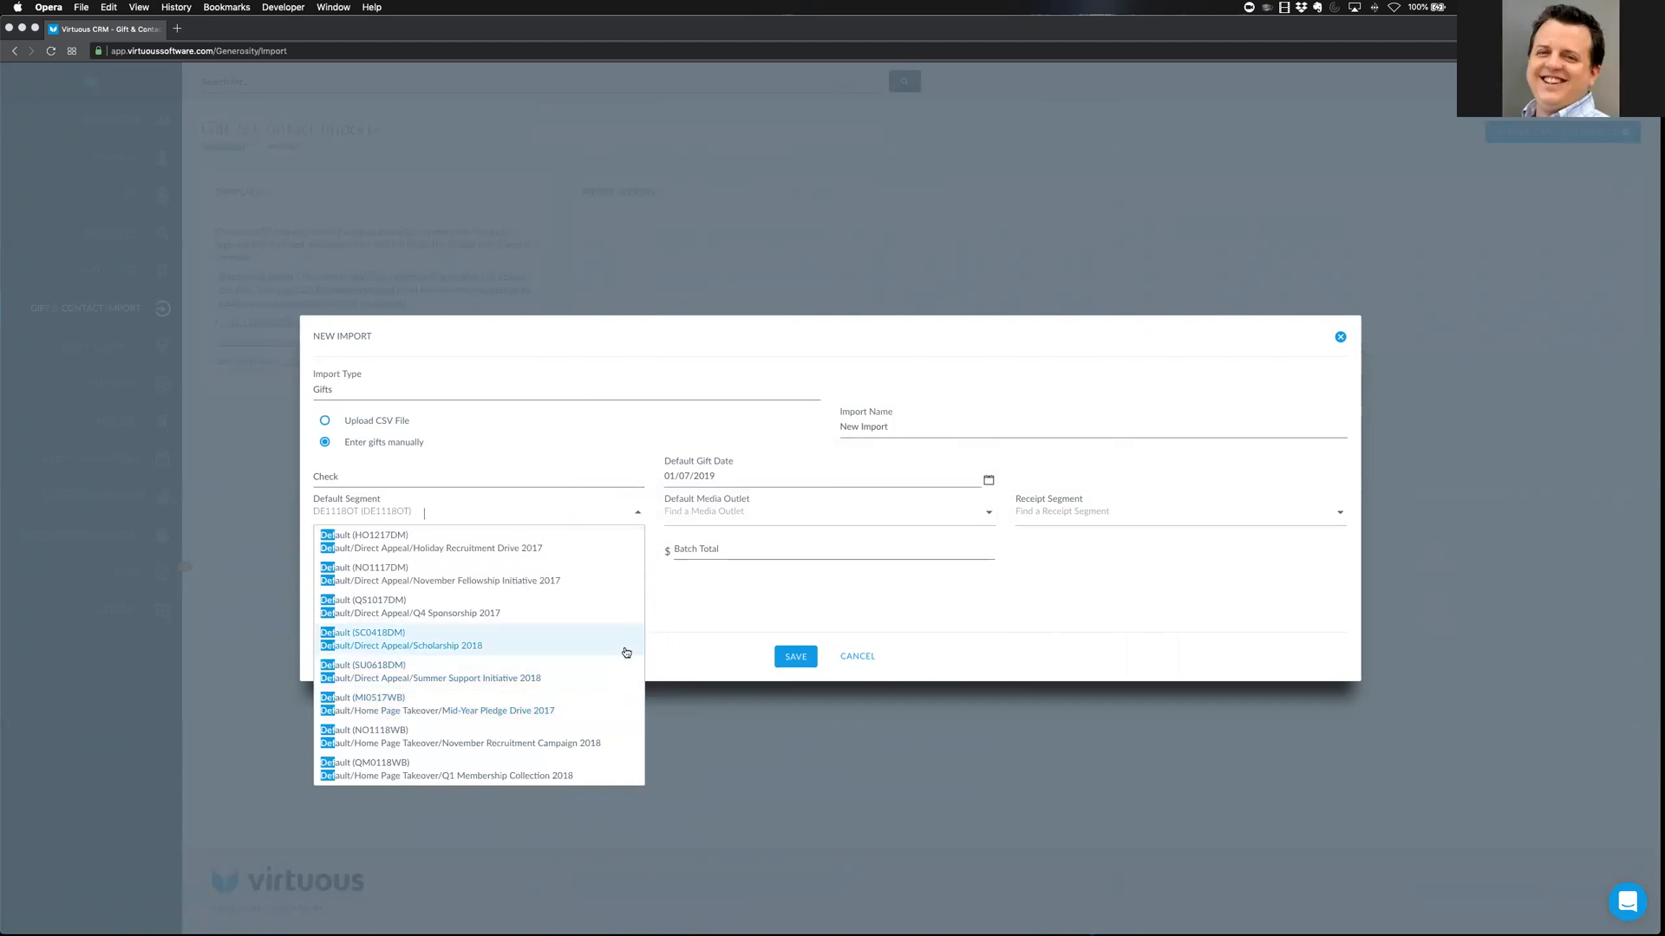
left_click(1012, 593)
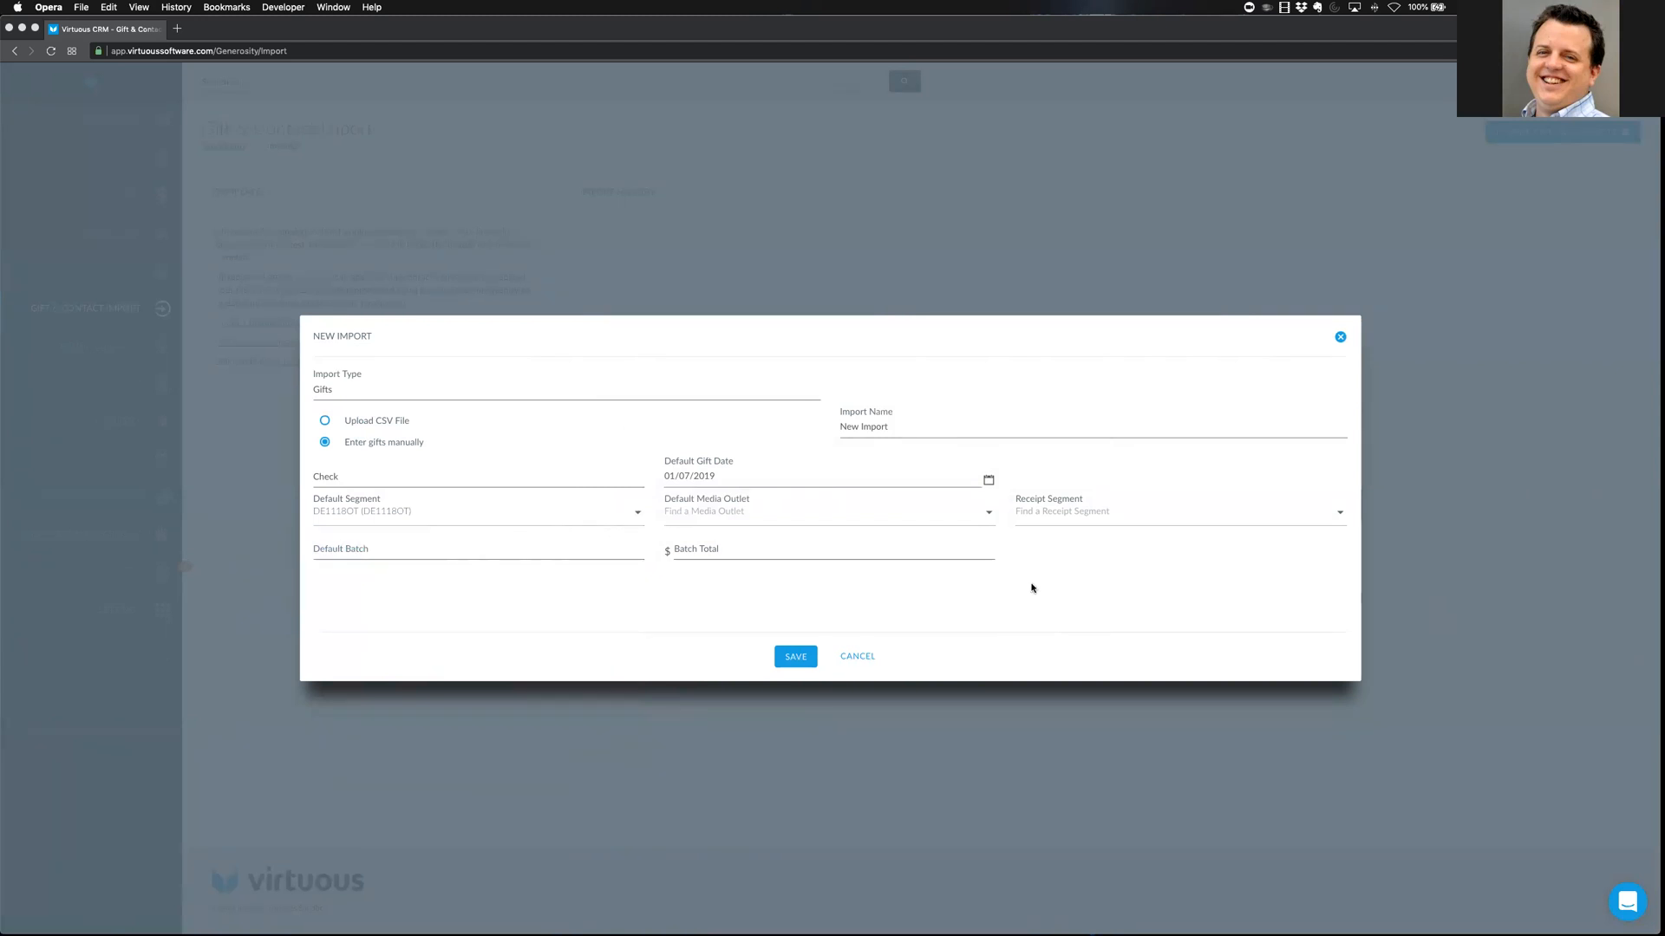
Enter 'Batch 1-7-2019' as the default batch name
left_click(533, 554)
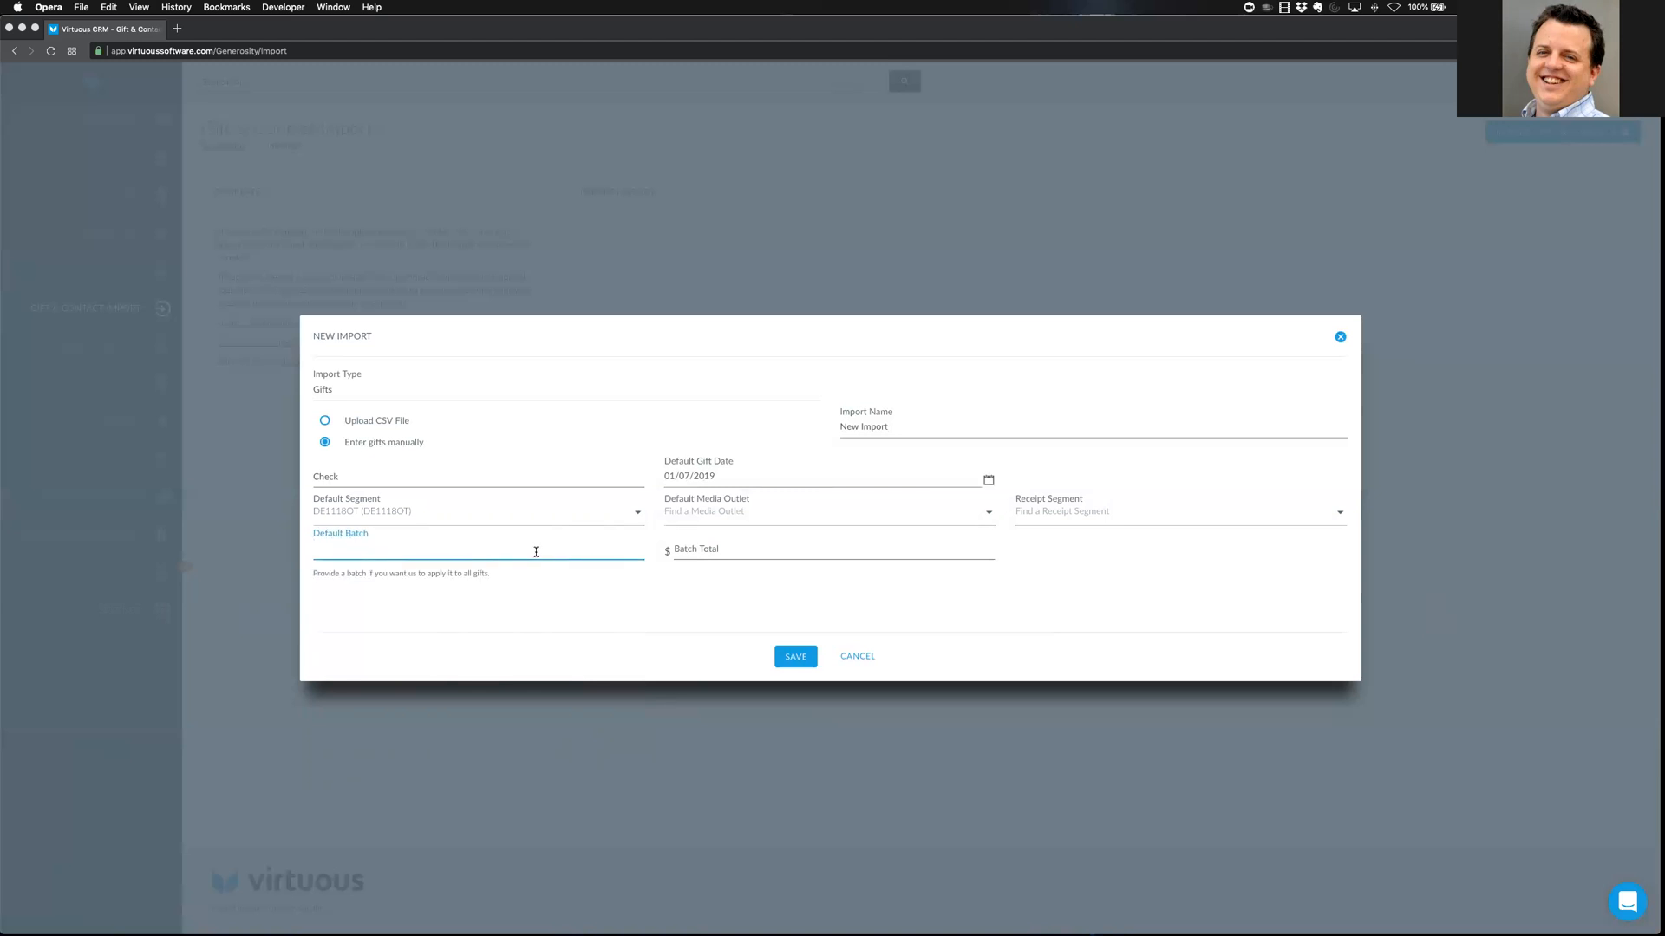
type("Batc")
type("6")
type("2019")
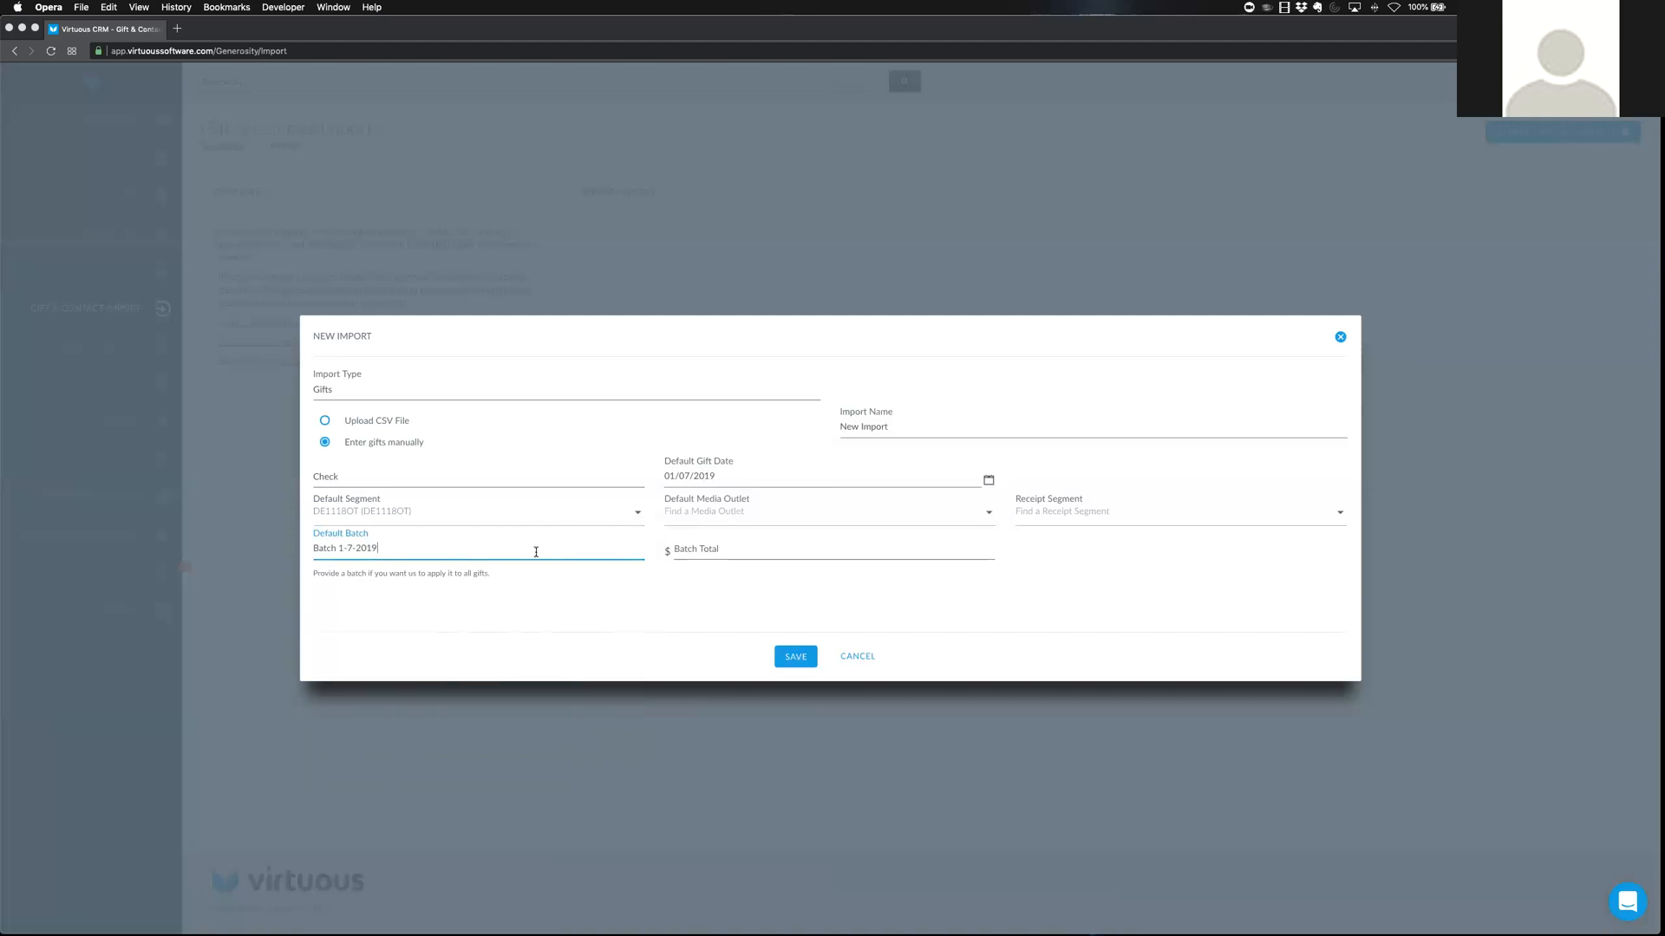
left_click(605, 598)
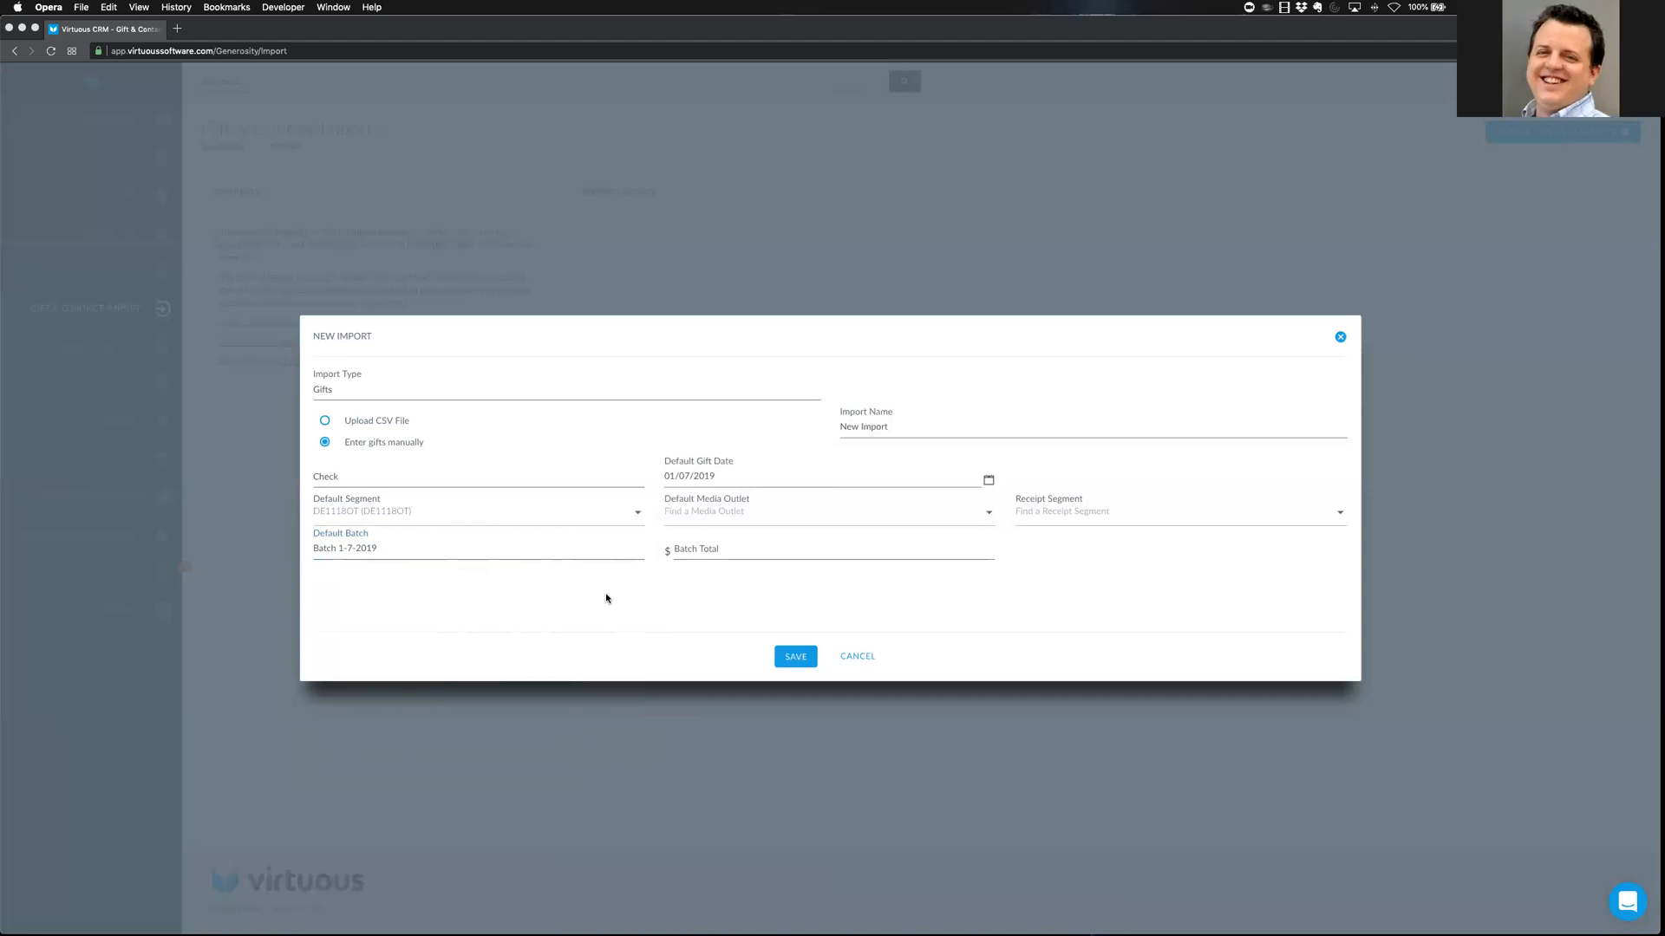
Leave the batch total blank and save the manual import for Batch 1-7-2019
left_click(731, 548)
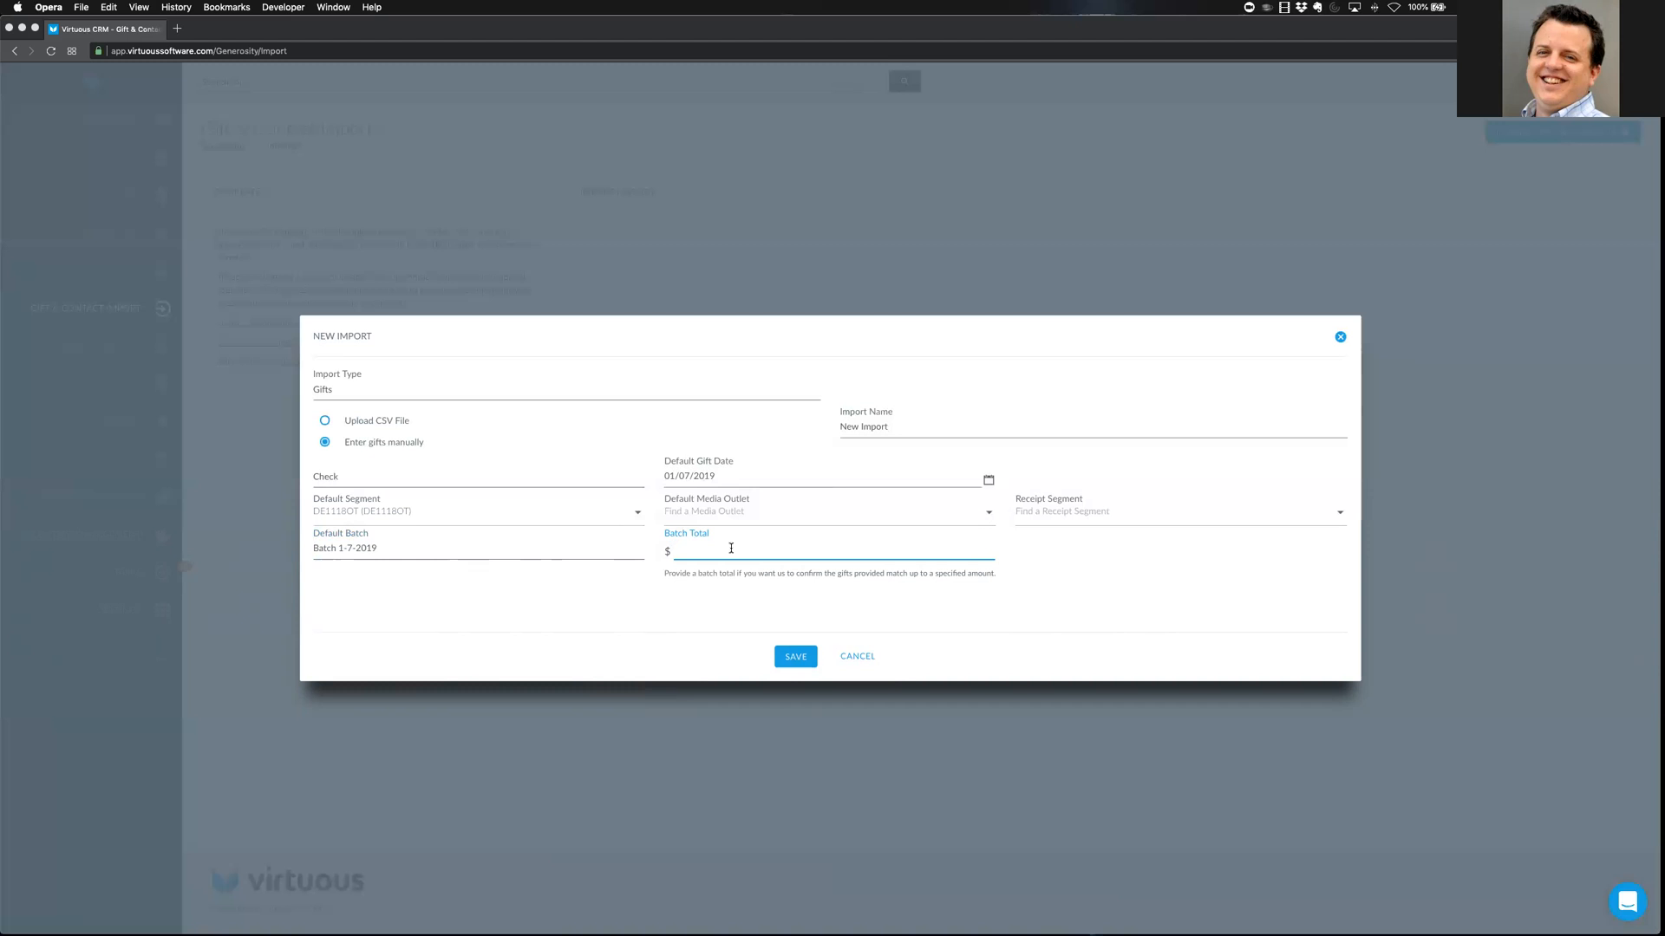
left_click(1154, 572)
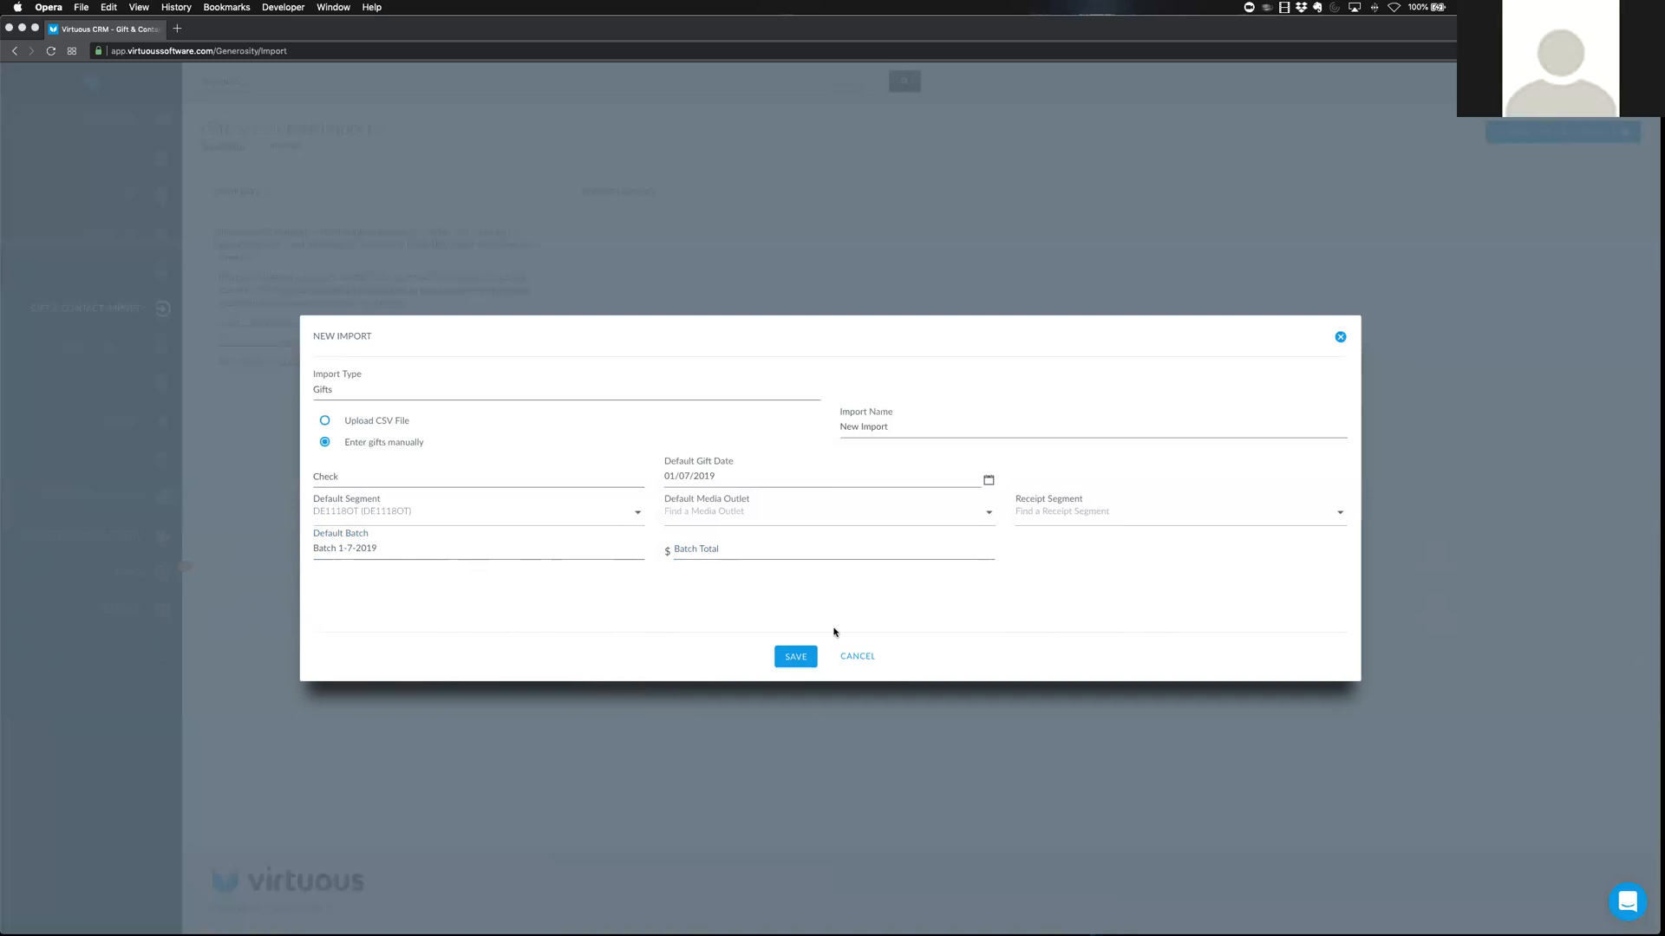
left_click(795, 657)
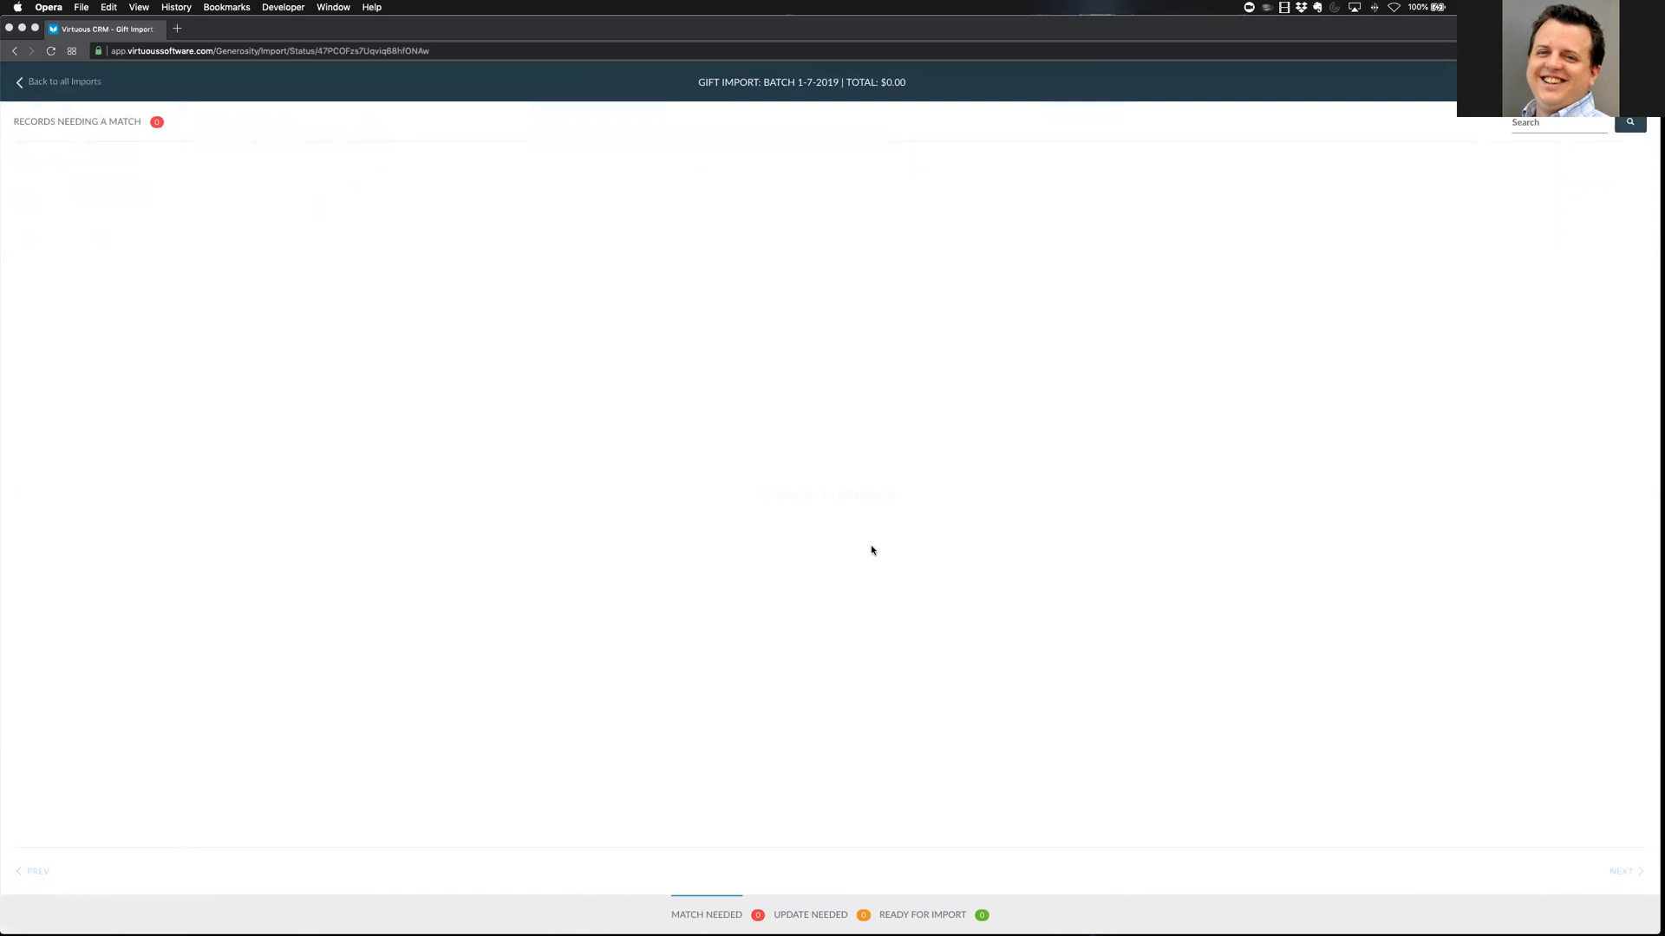
Add a new gift and quick-search a partial donor name to list matching contacts
left_click(1547, 83)
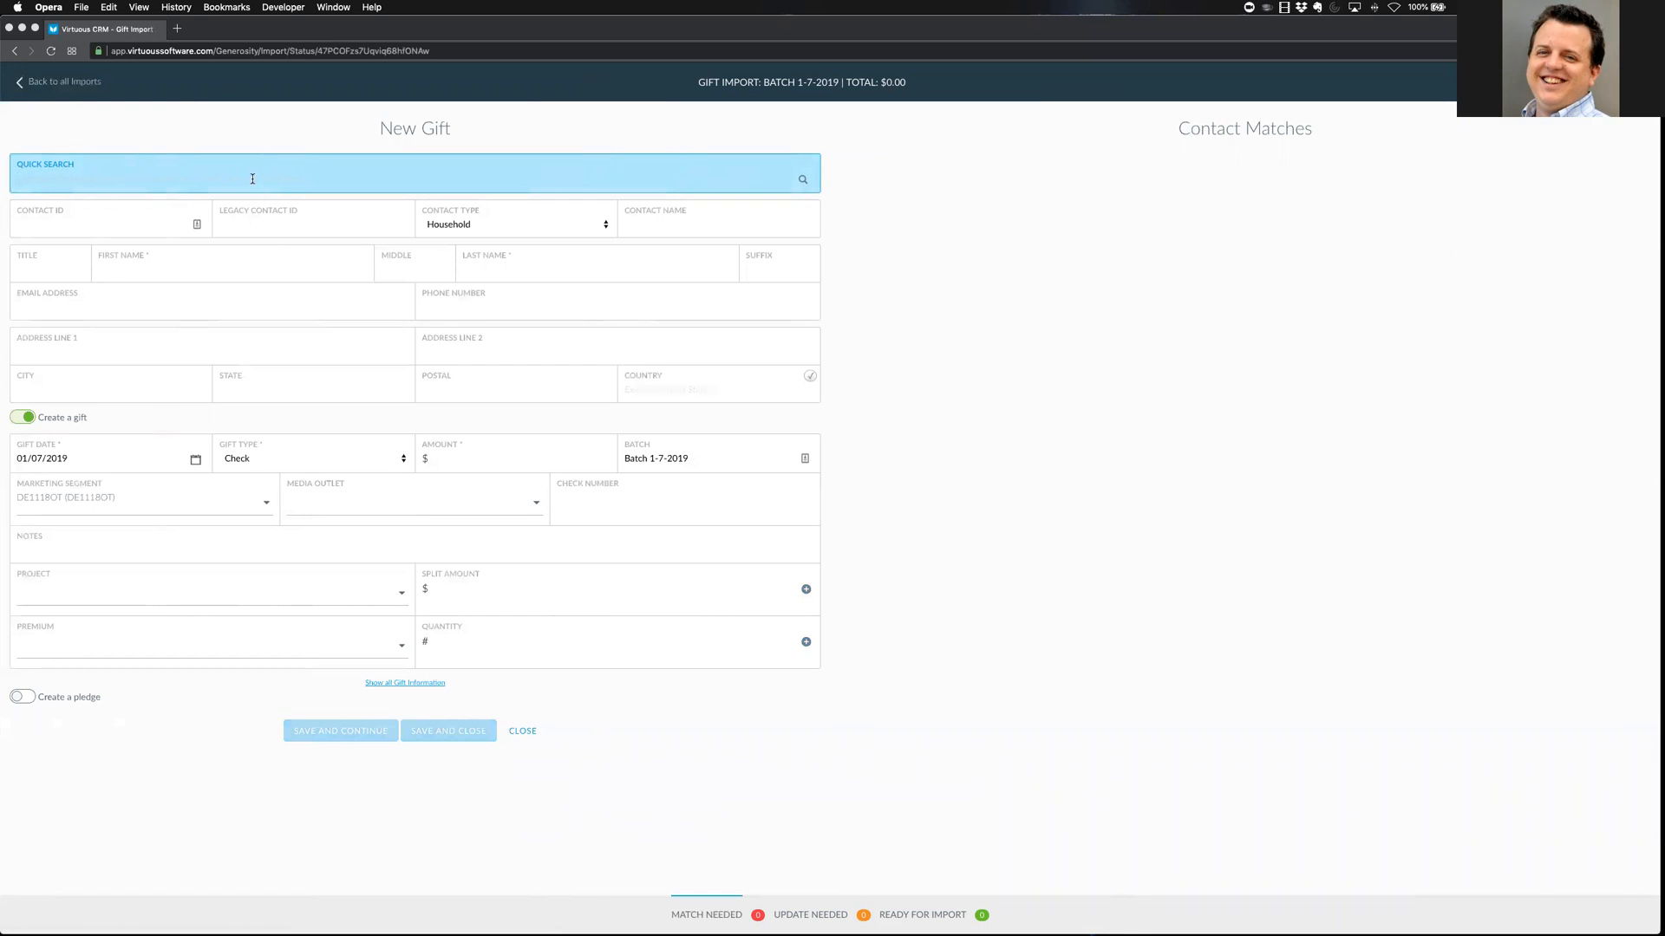
type("ob")
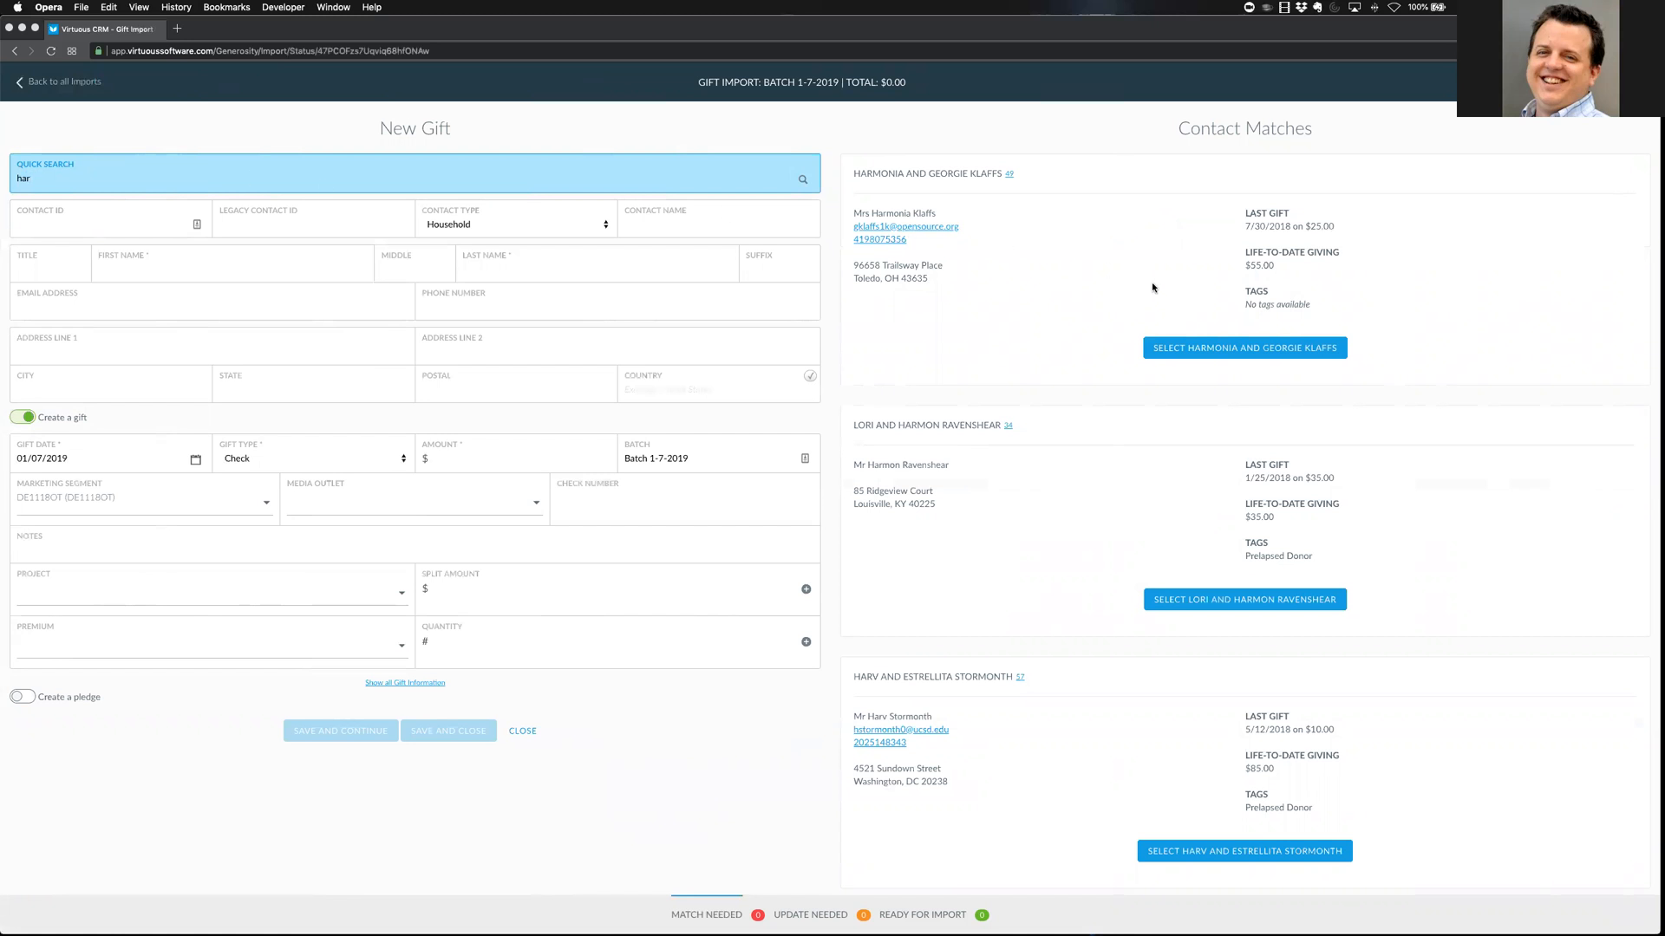
Match the gift to the first household and enter a $100 Check amount
left_click(1245, 348)
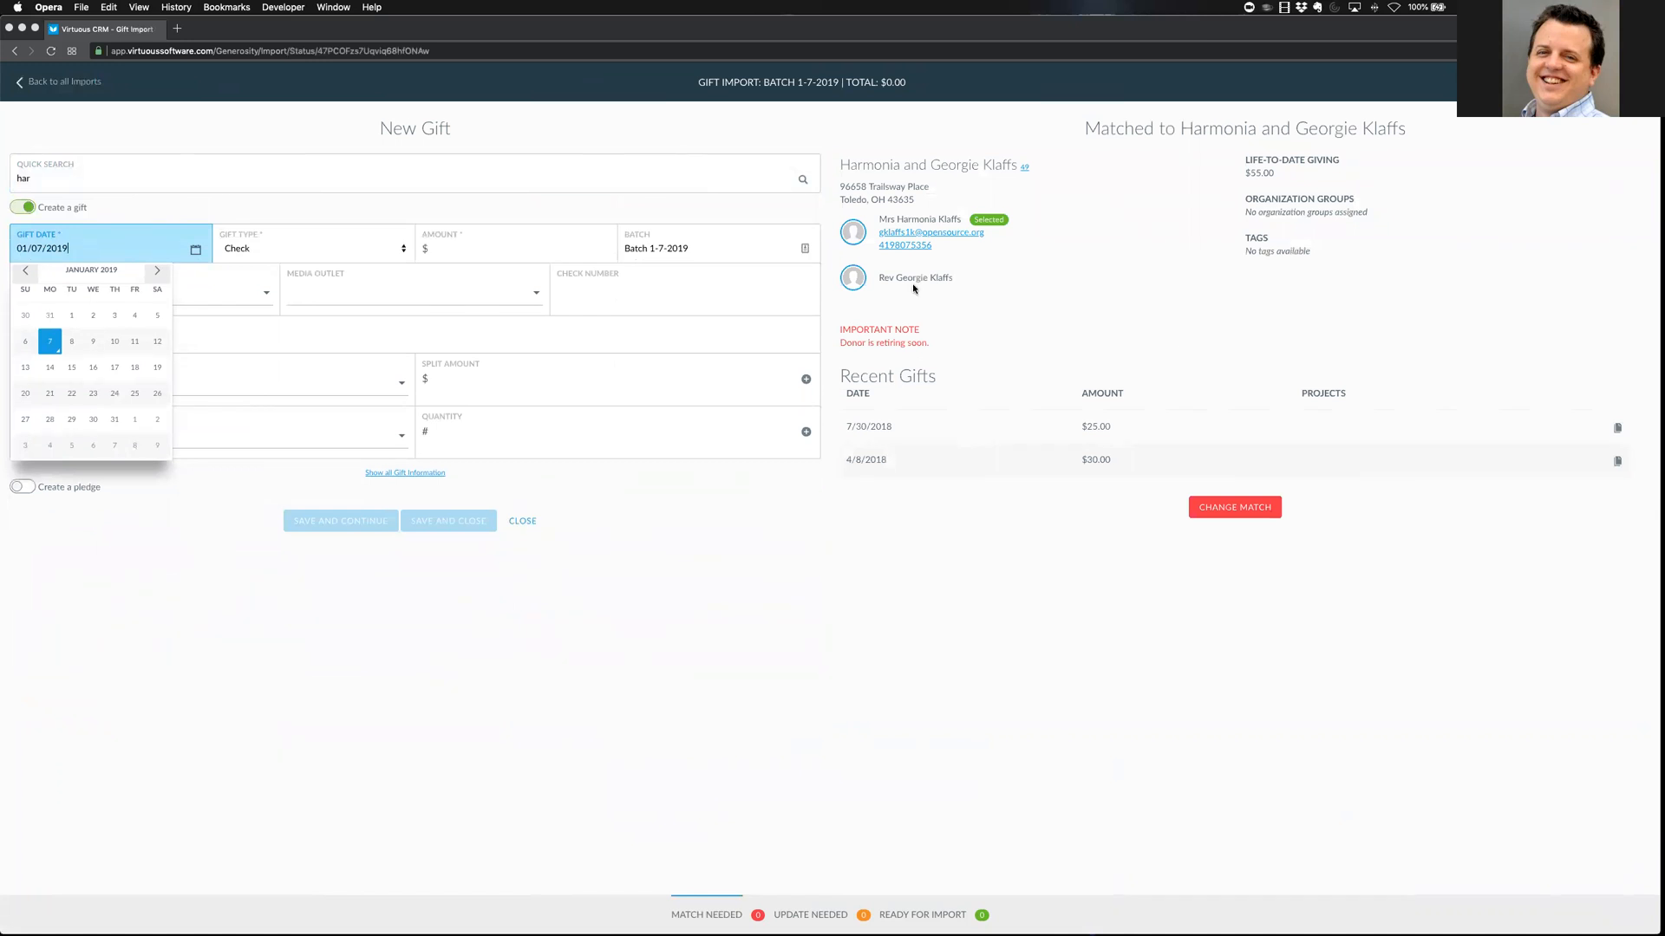
left_click(600, 254)
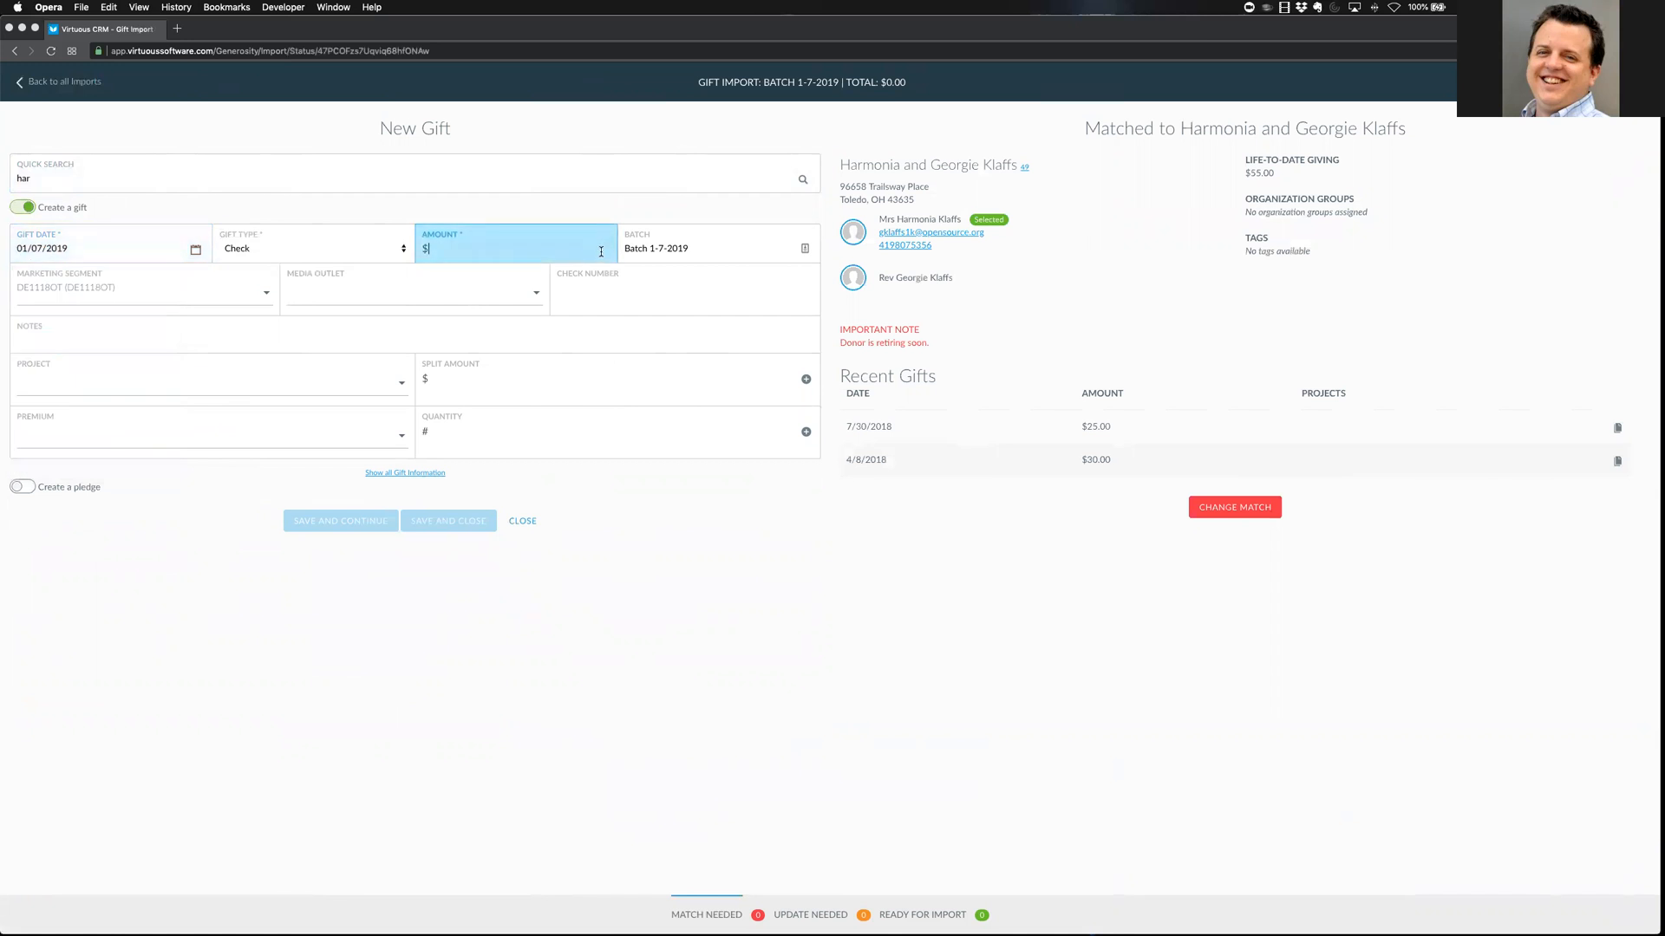
type("100")
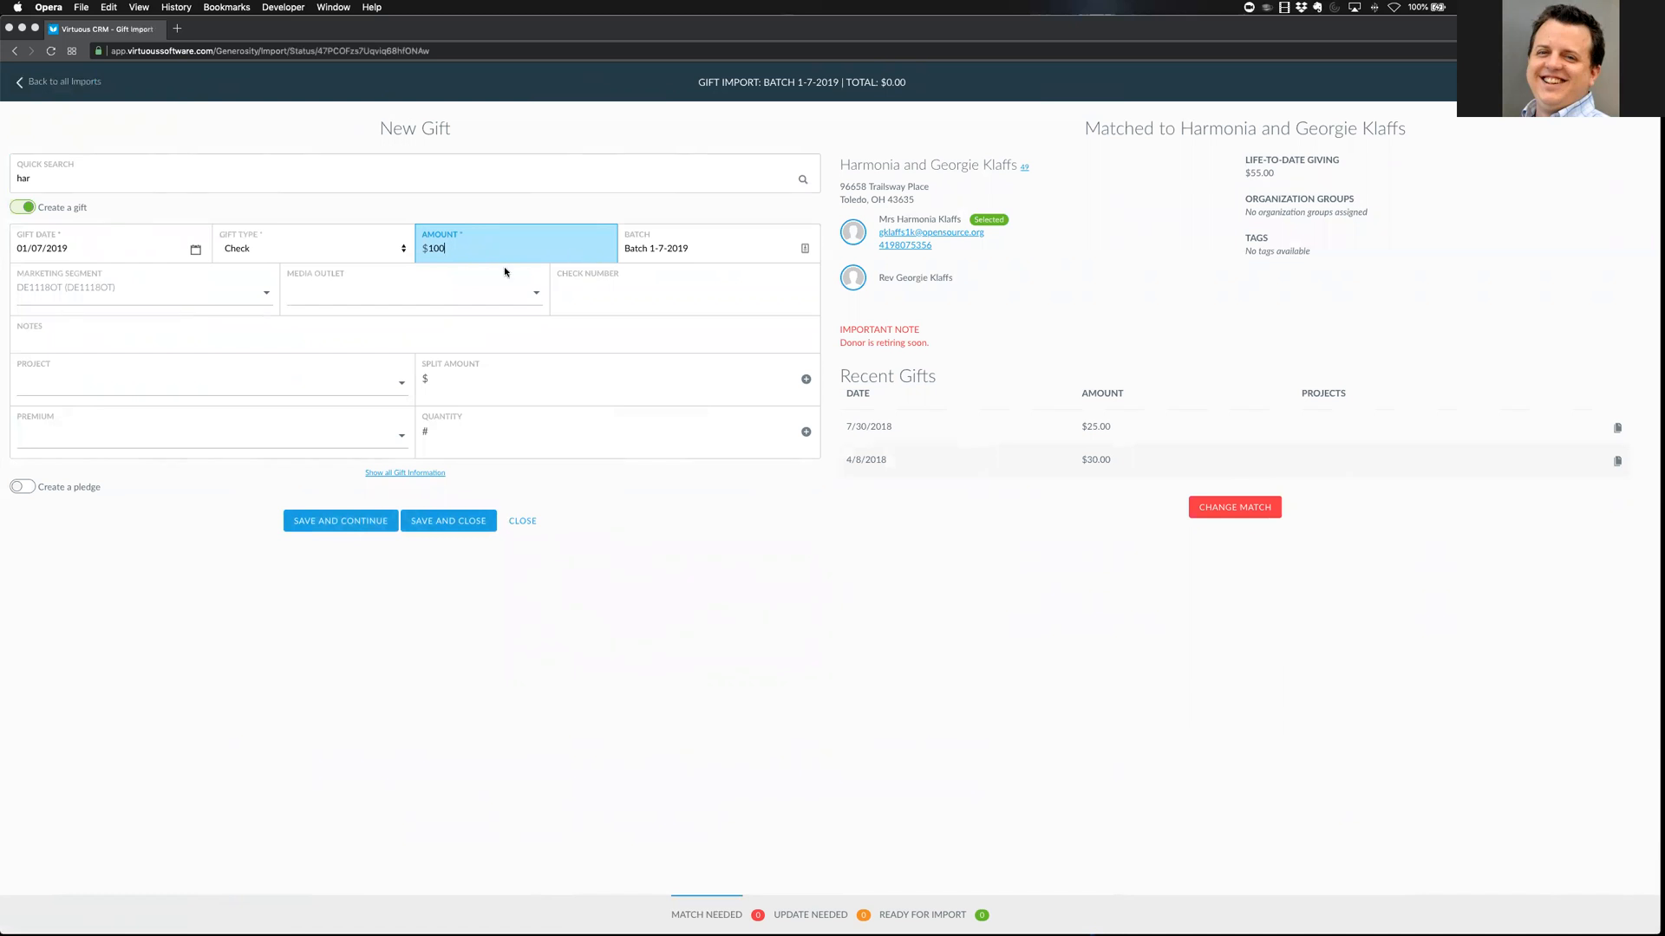
left_click(309, 255)
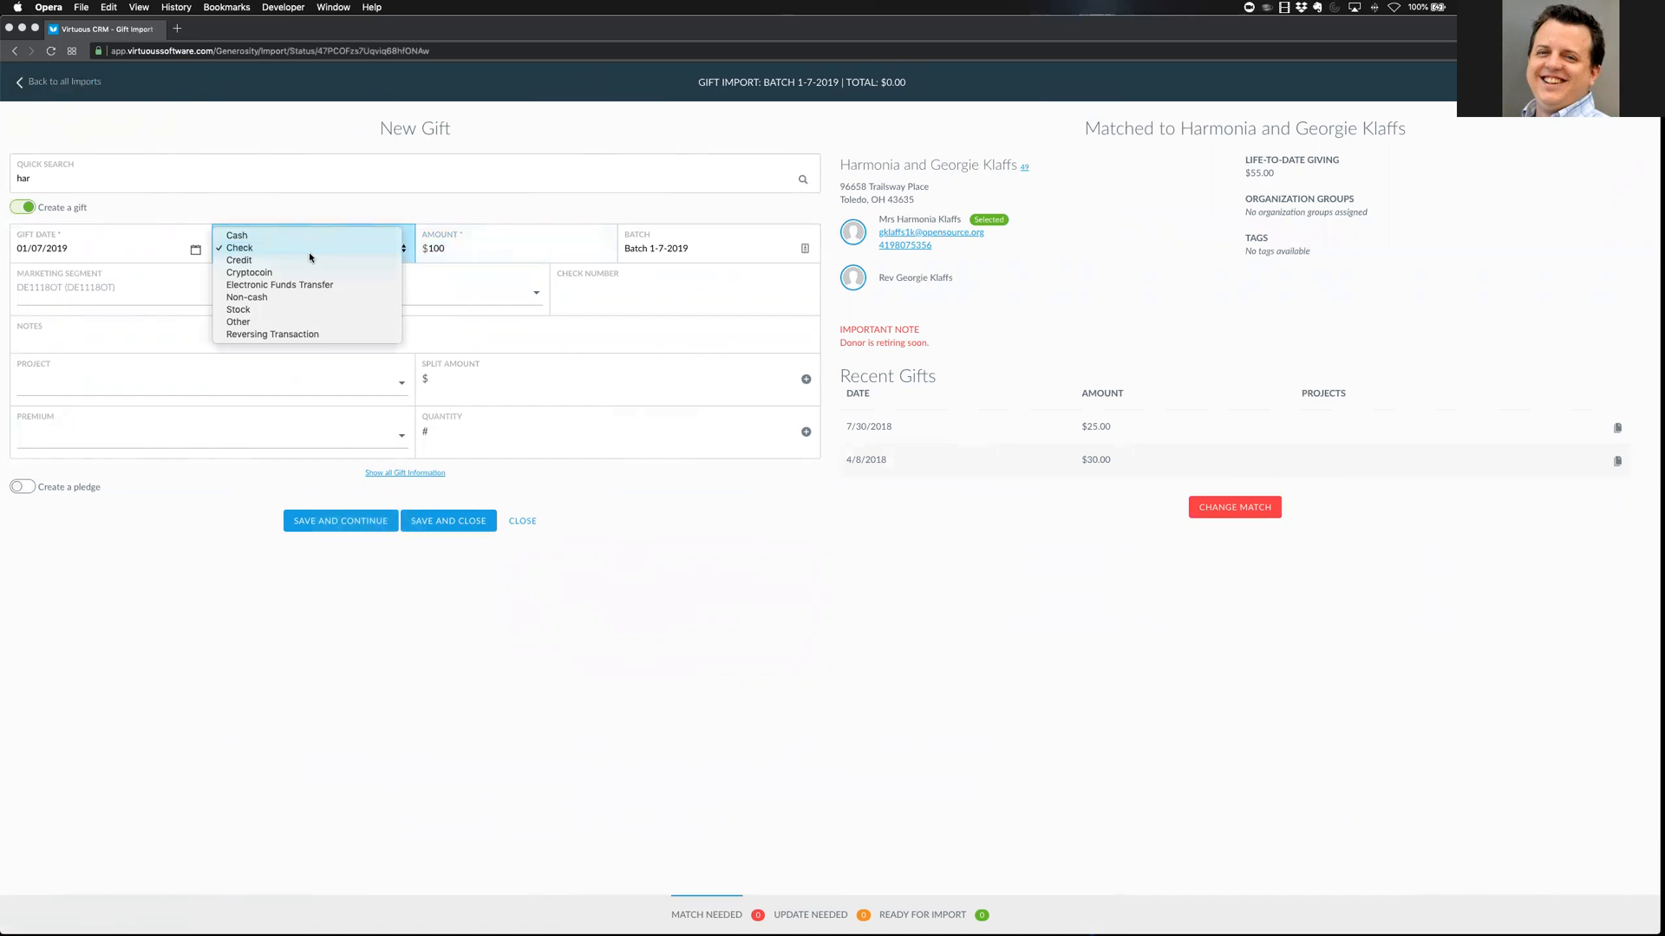
left_click(309, 256)
left_click(646, 302)
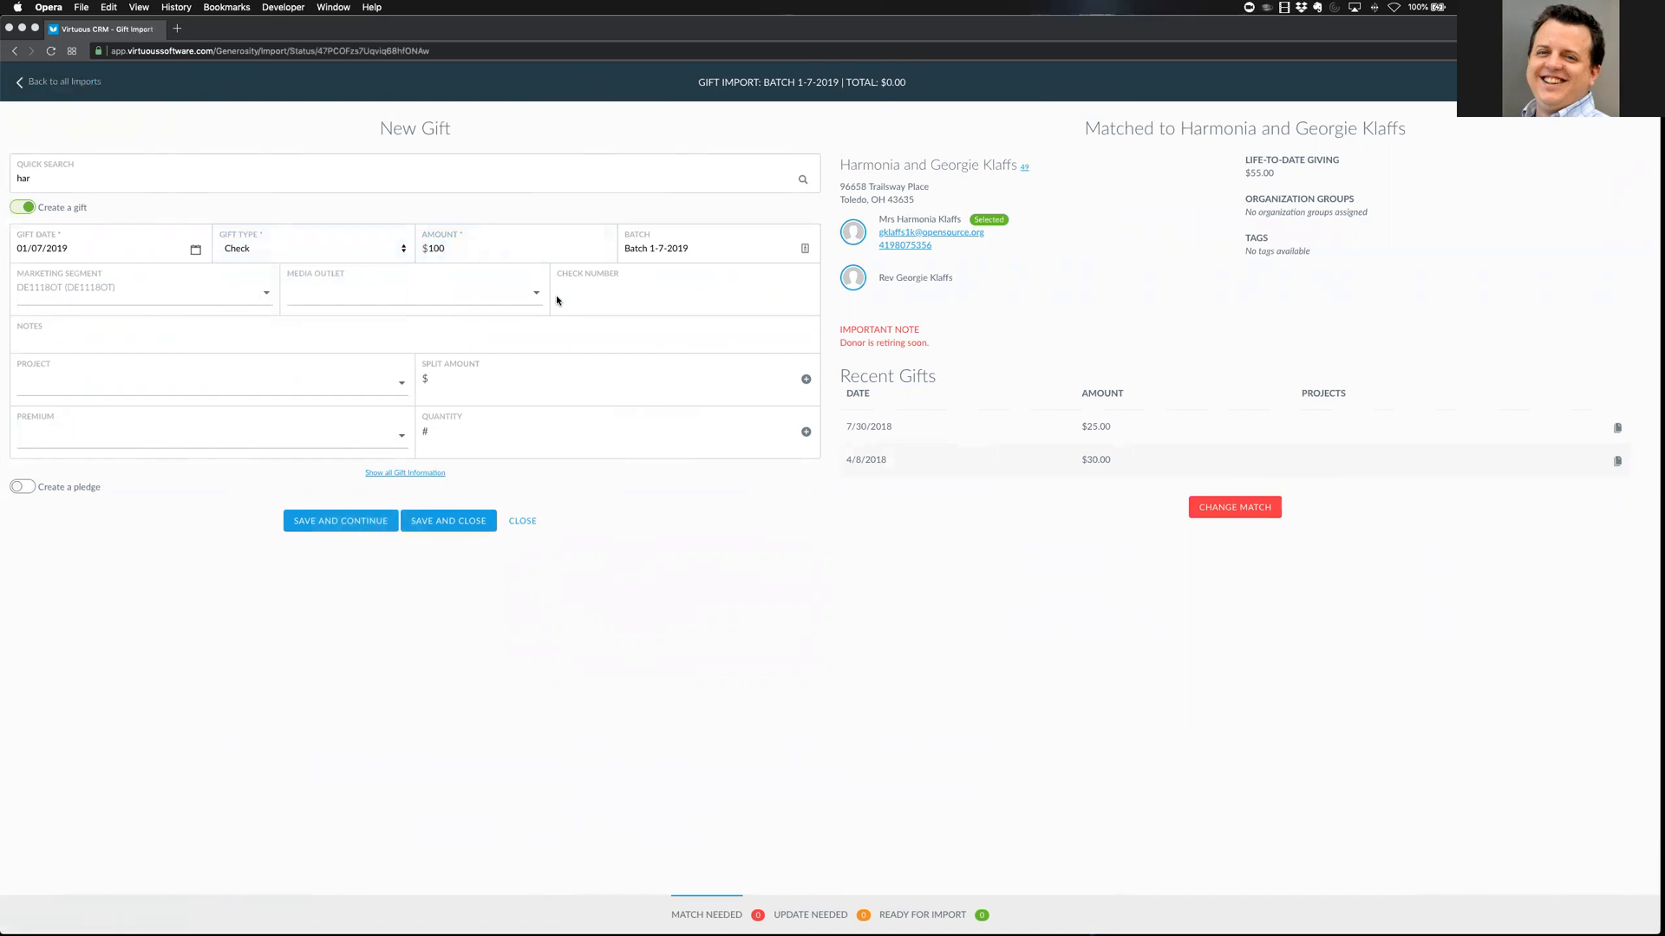
Enter check number 1234 and assign the gift to Default Project (General Fund)
left_click(621, 288)
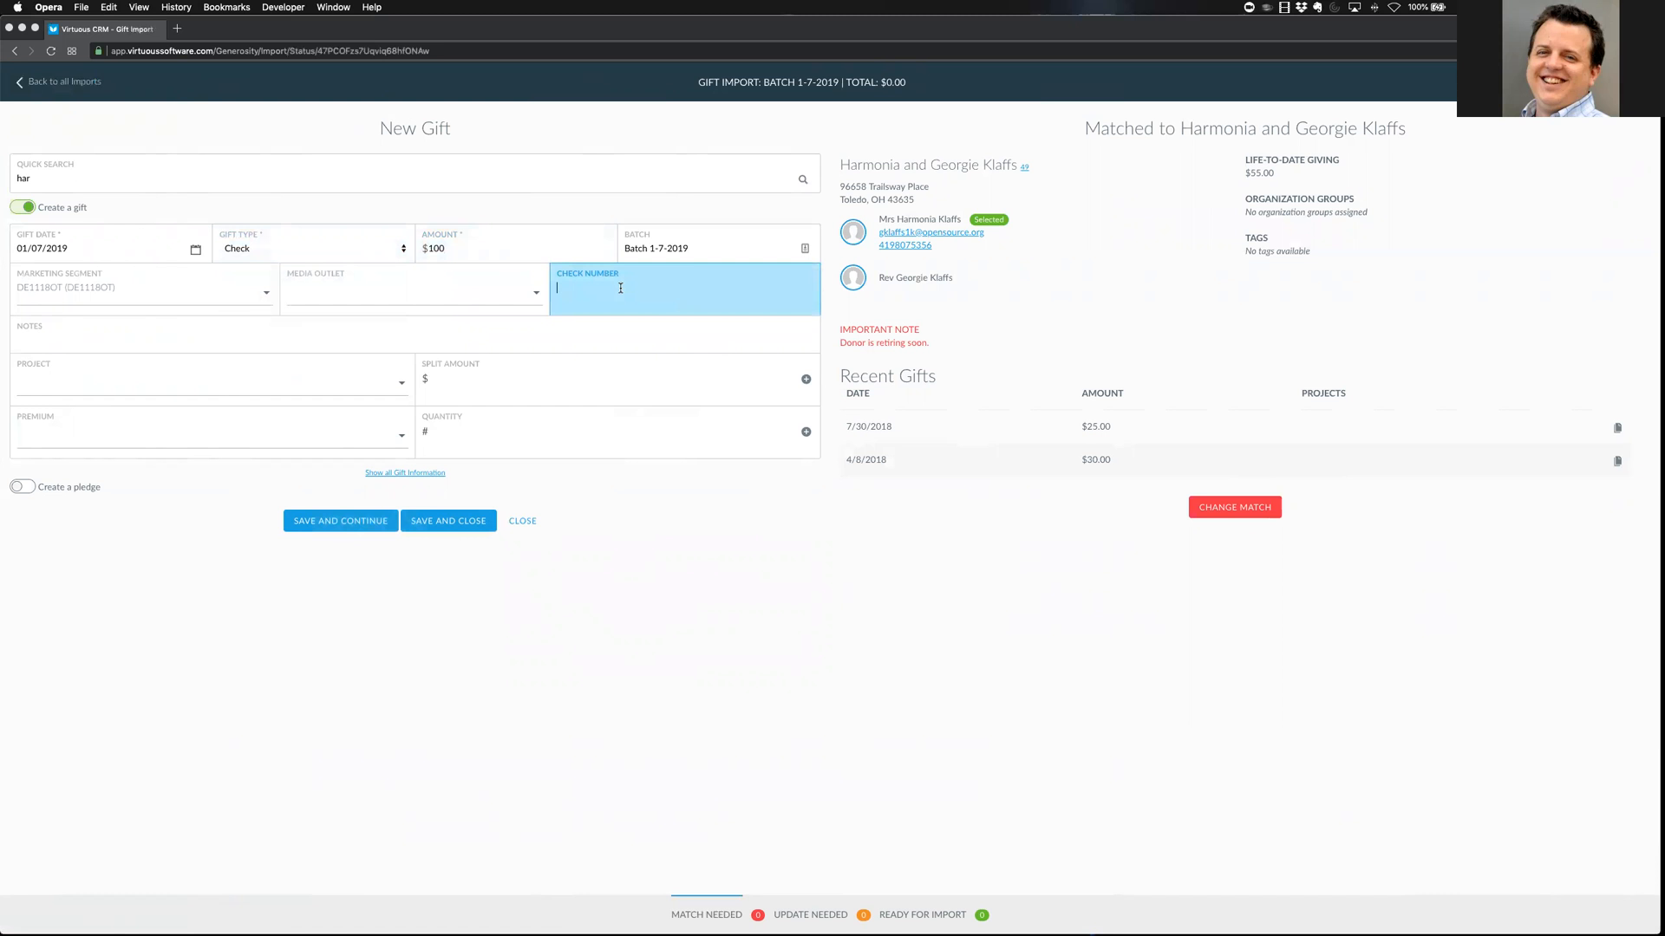
type("1234")
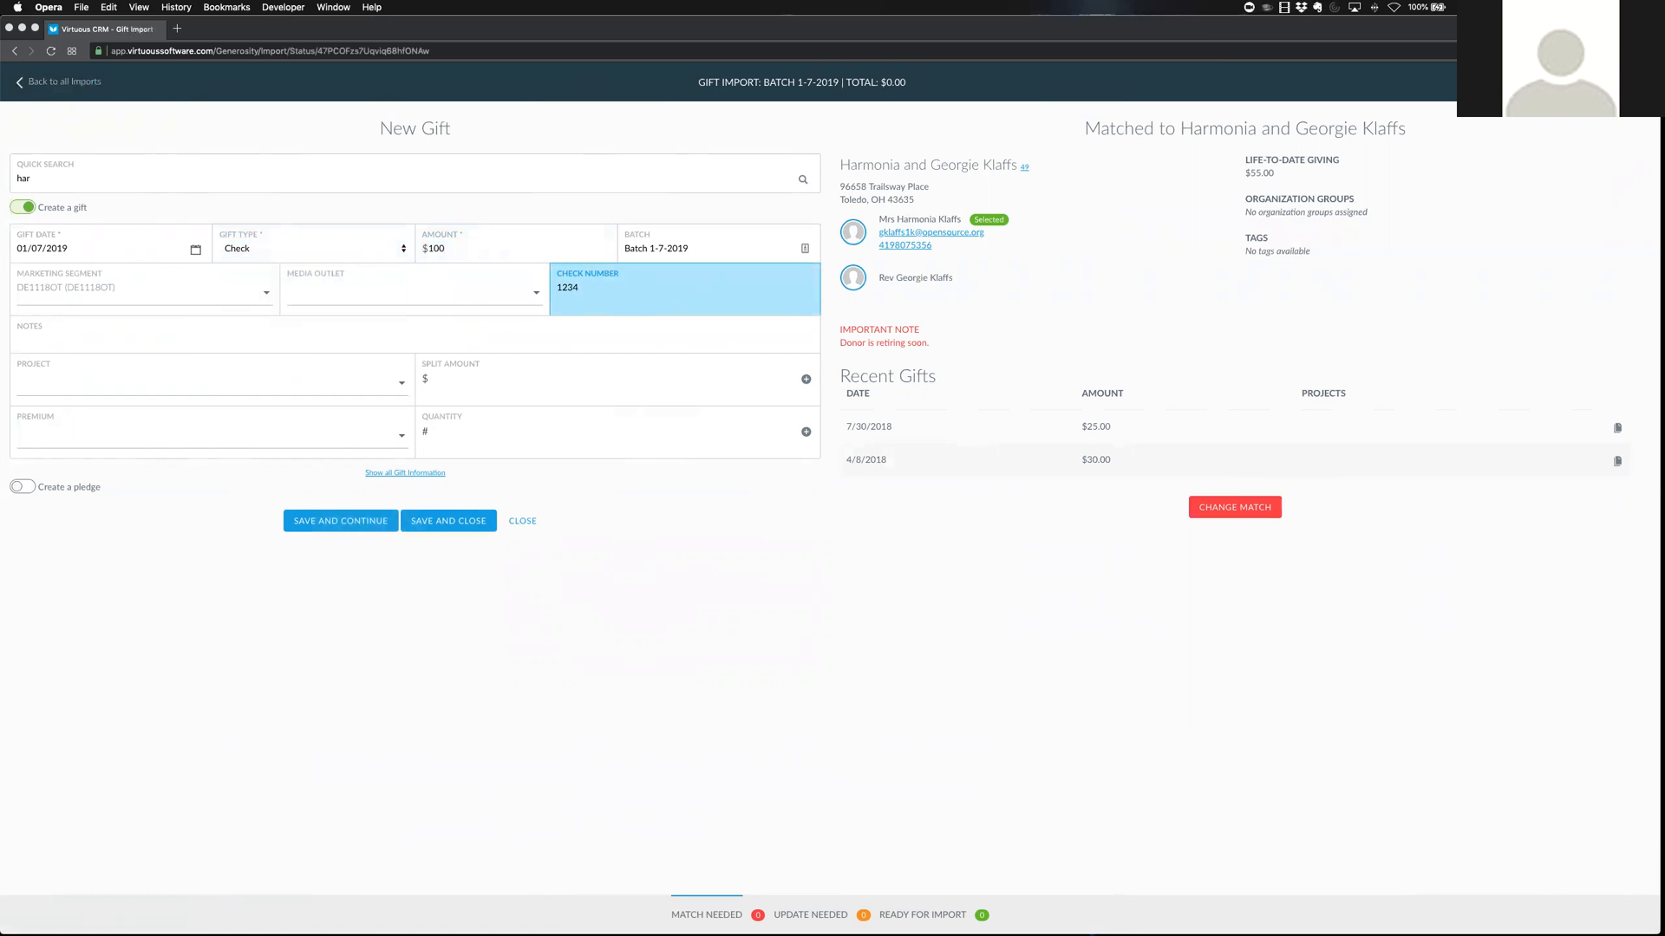
left_click(208, 380)
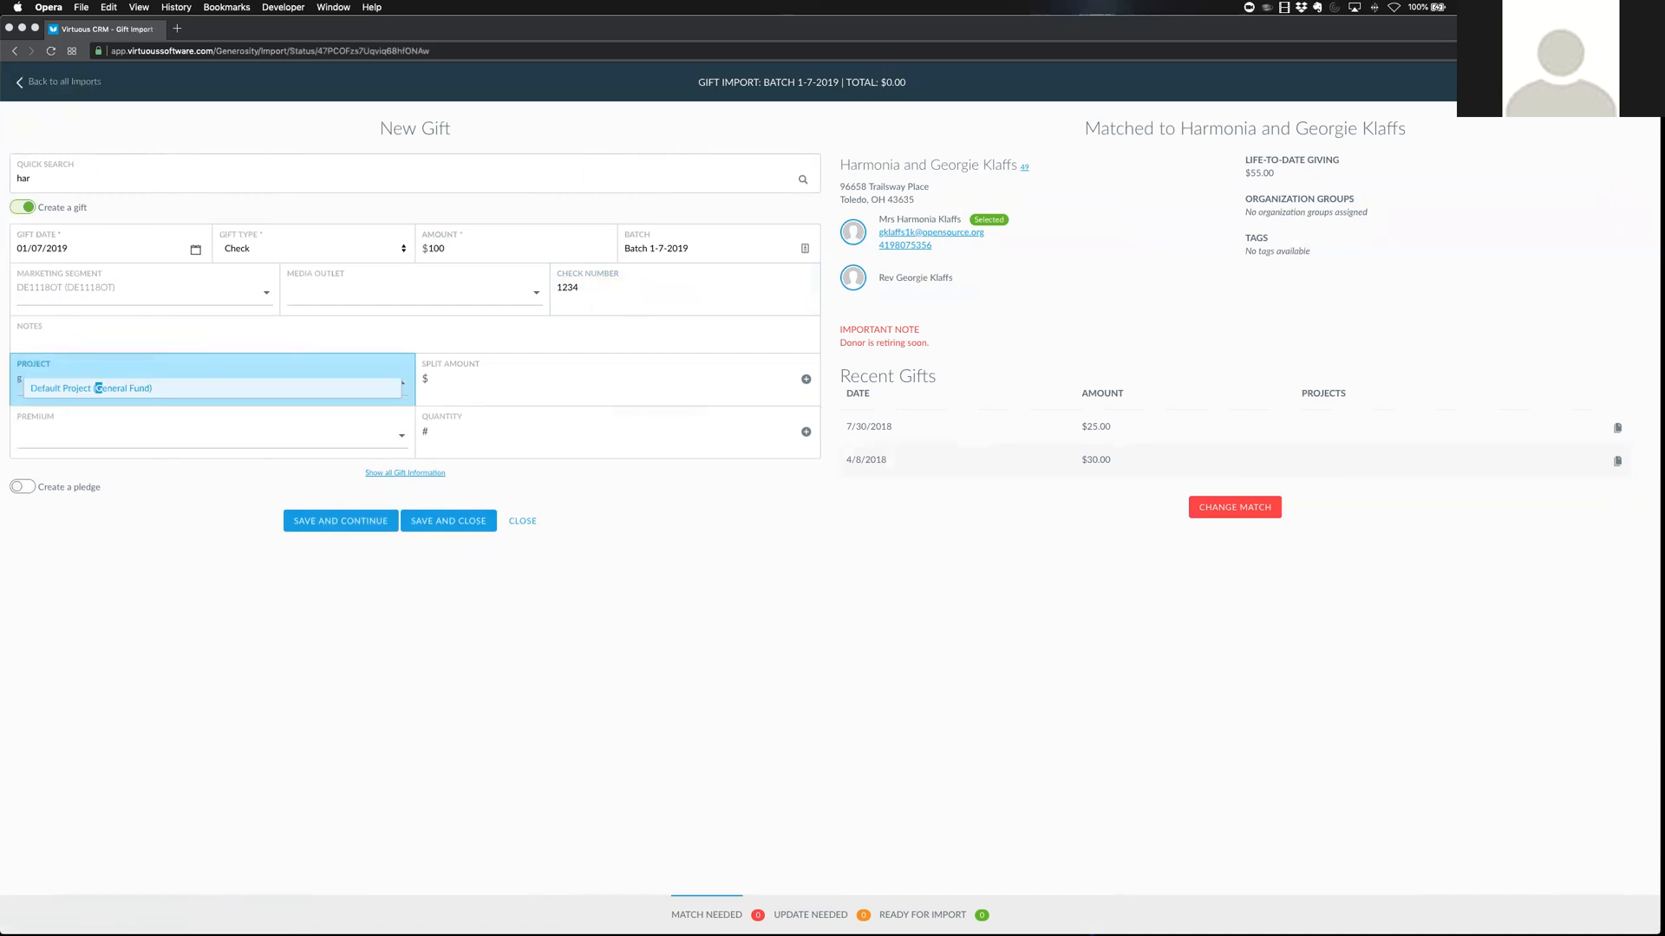
left_click(98, 387)
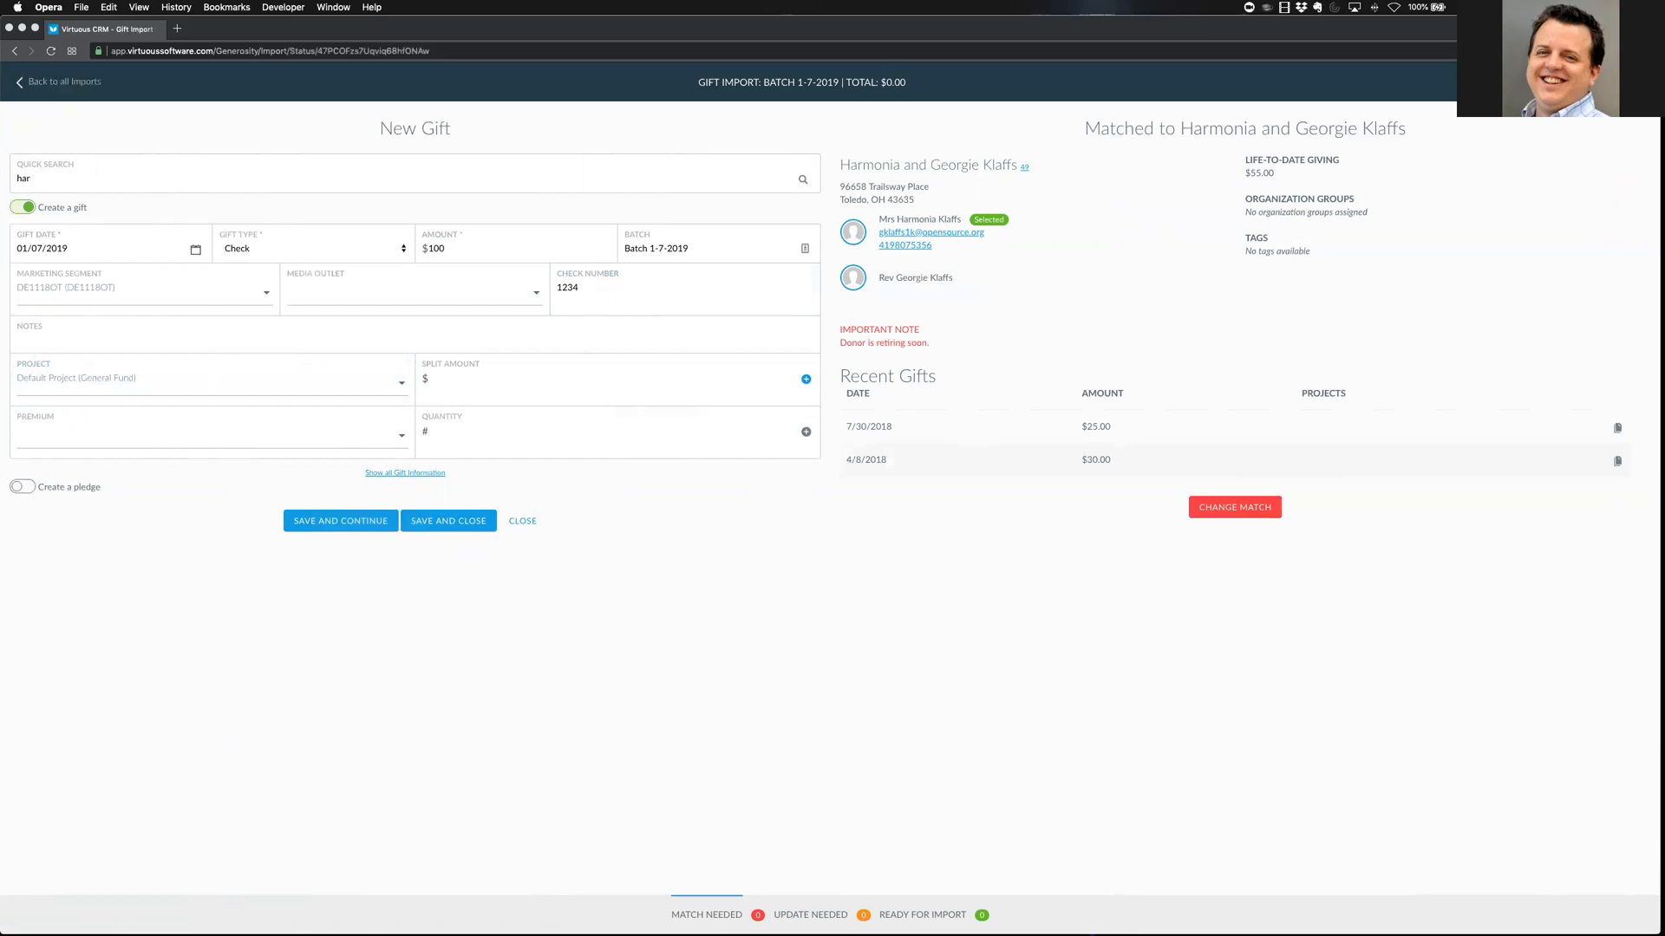
Add a $100 split to Default Project (General Fund) for the full gift
key("Tab")
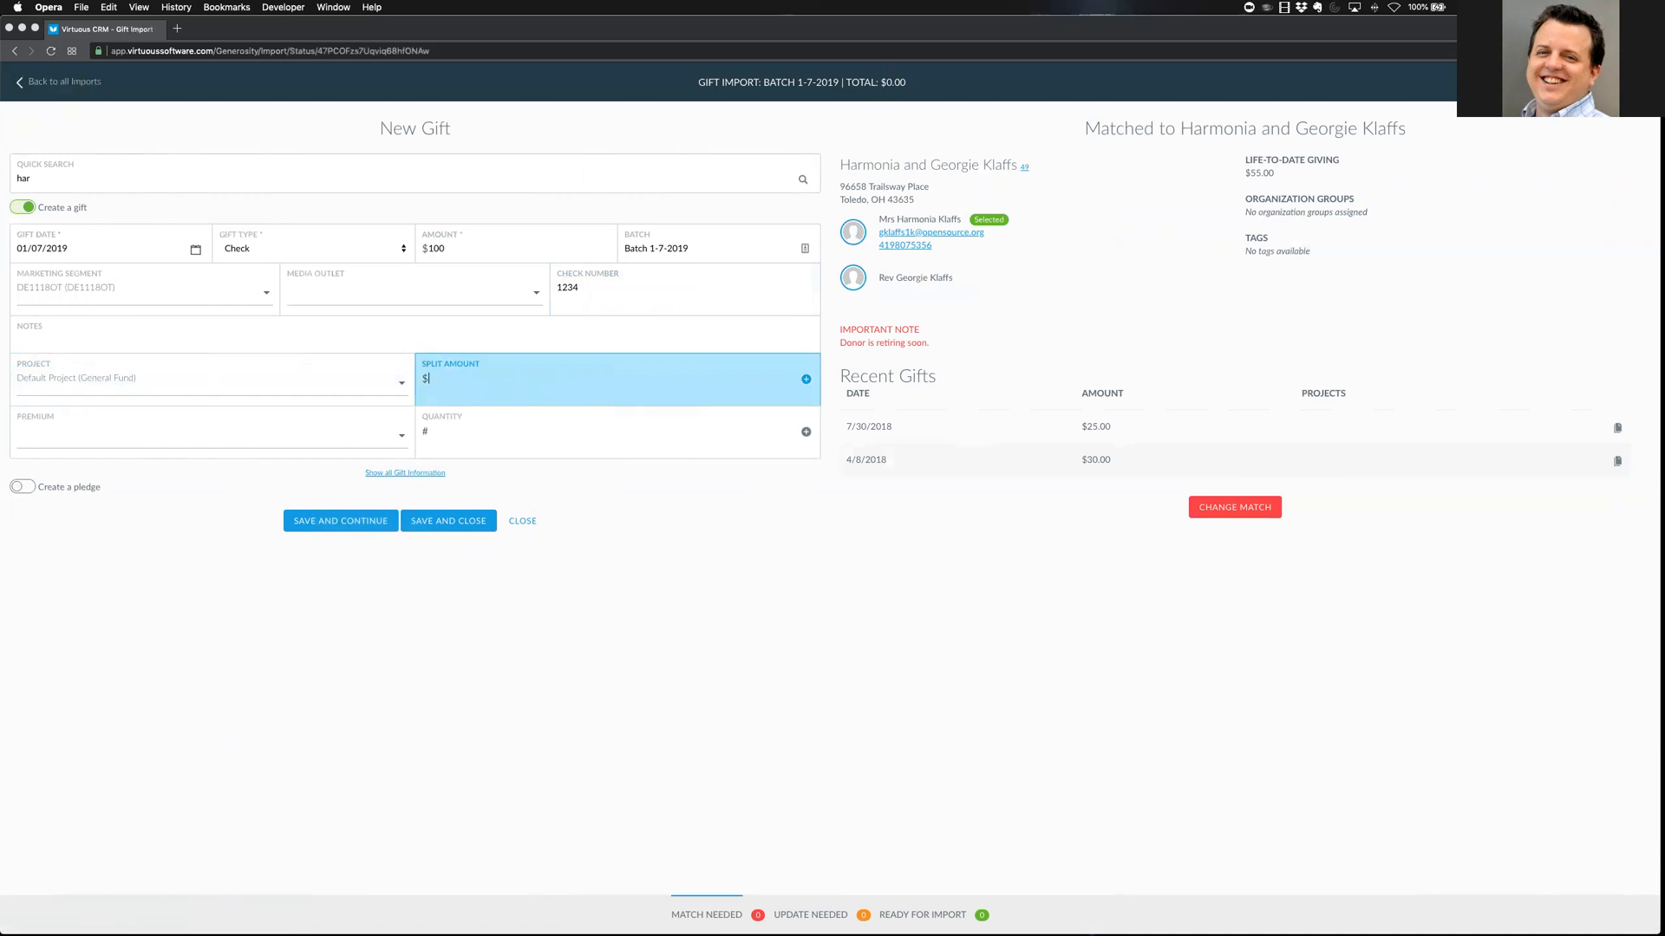
key("Return")
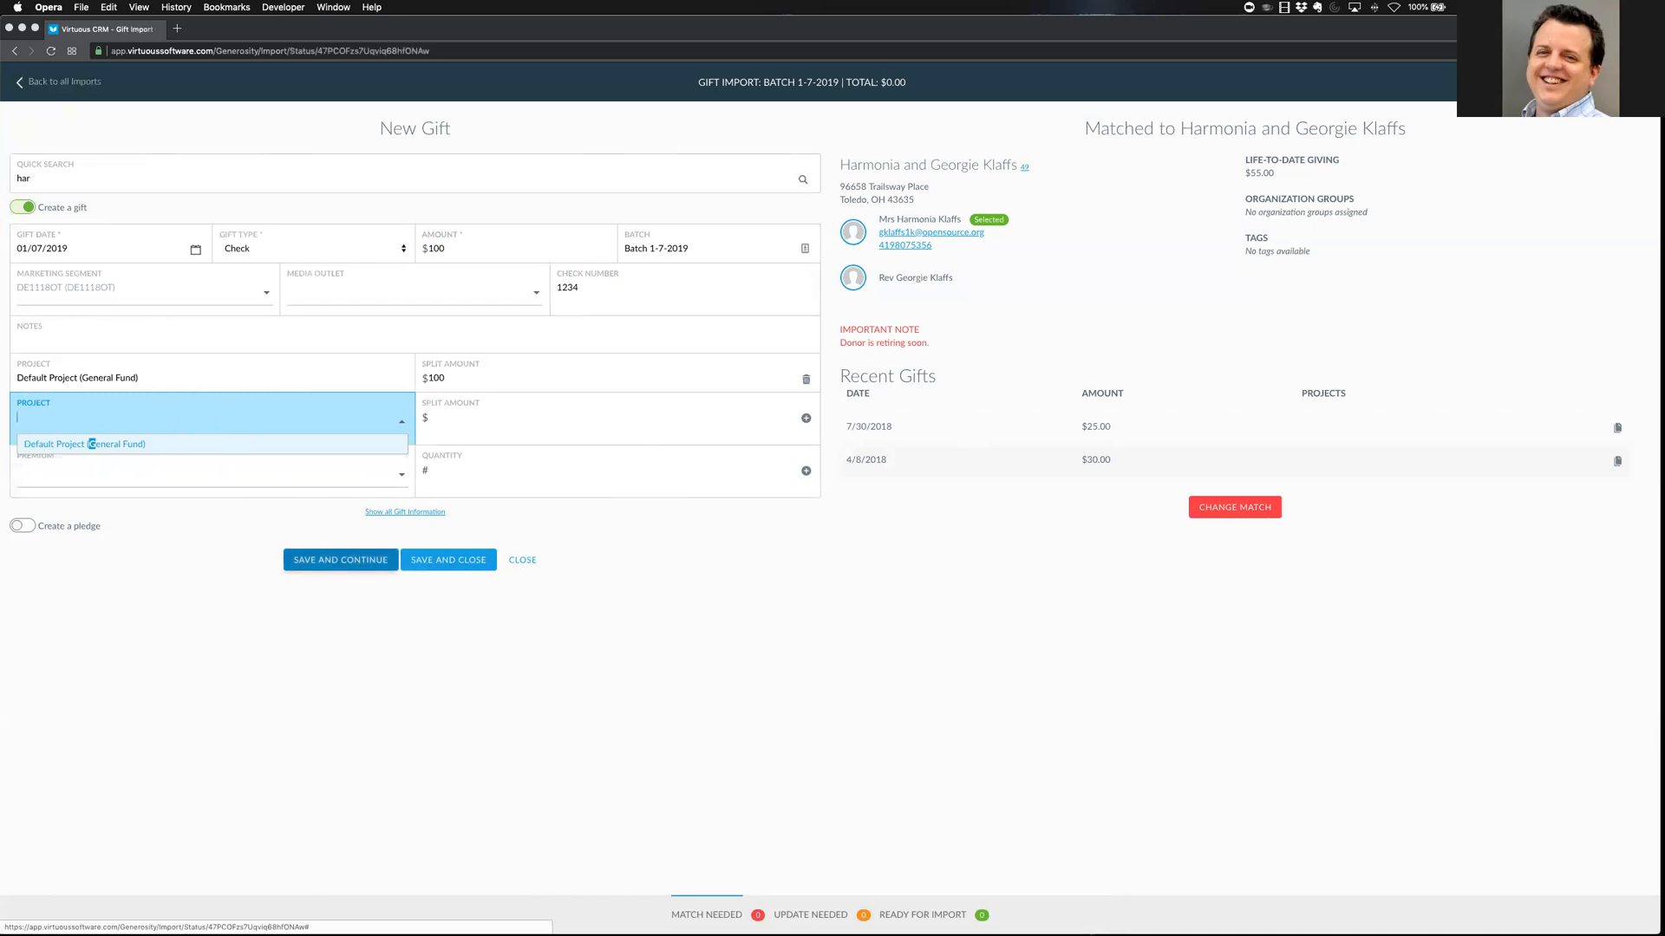
Save the $100 gift and search 'training' to find The Training Foundation
left_click(340, 559)
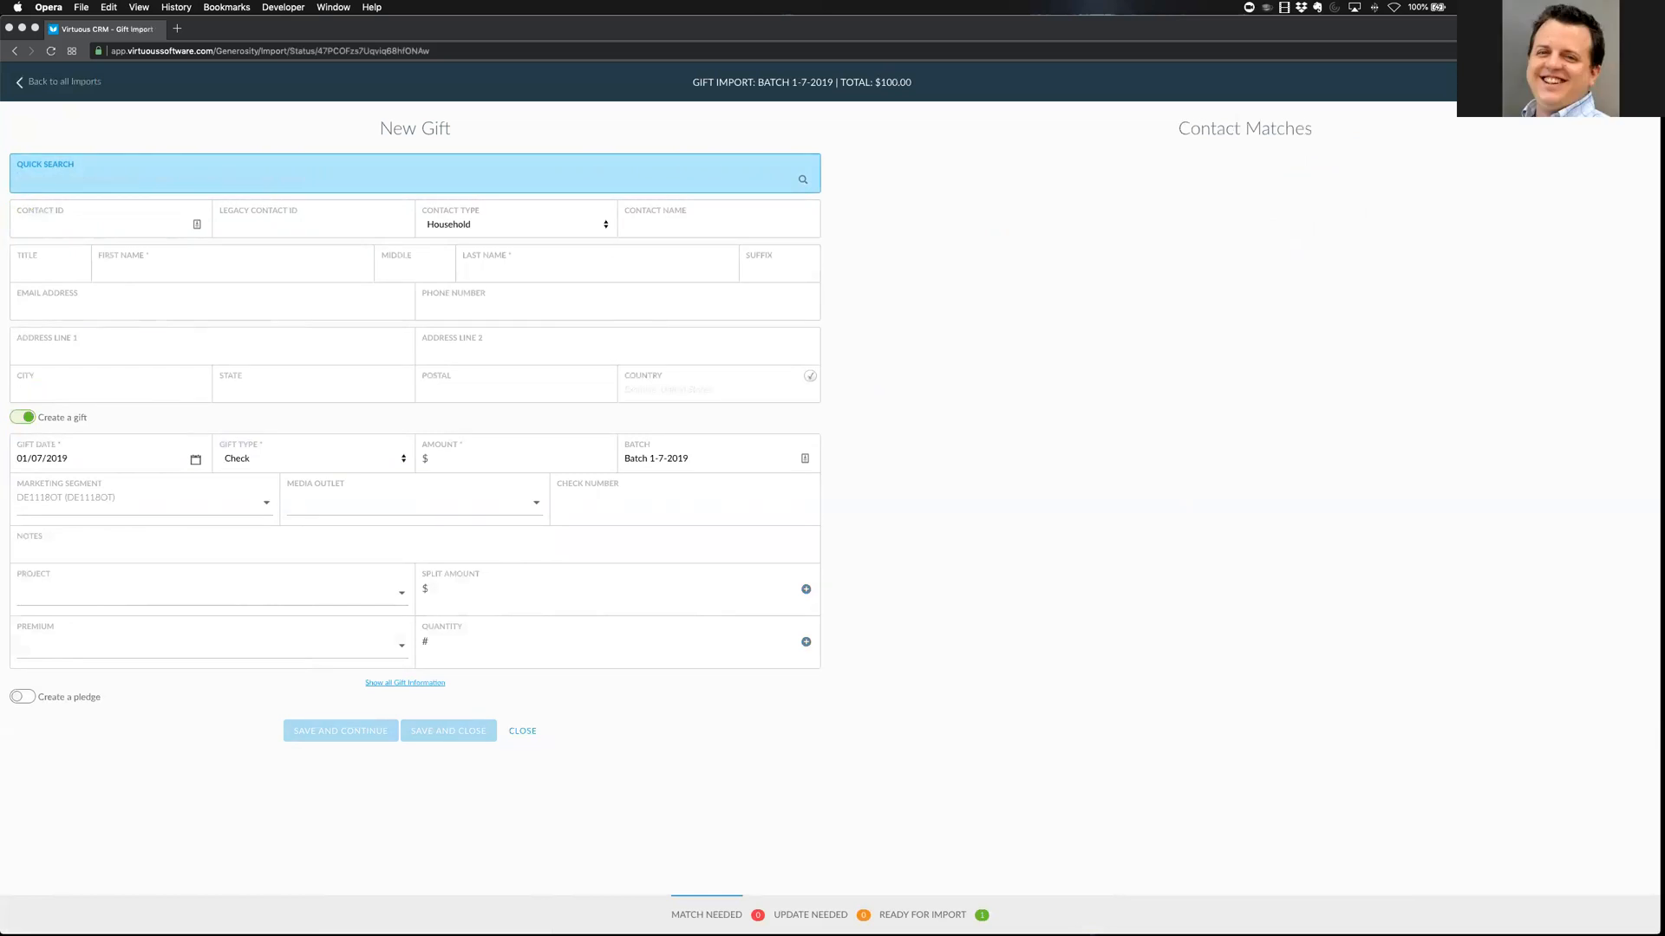
type("training")
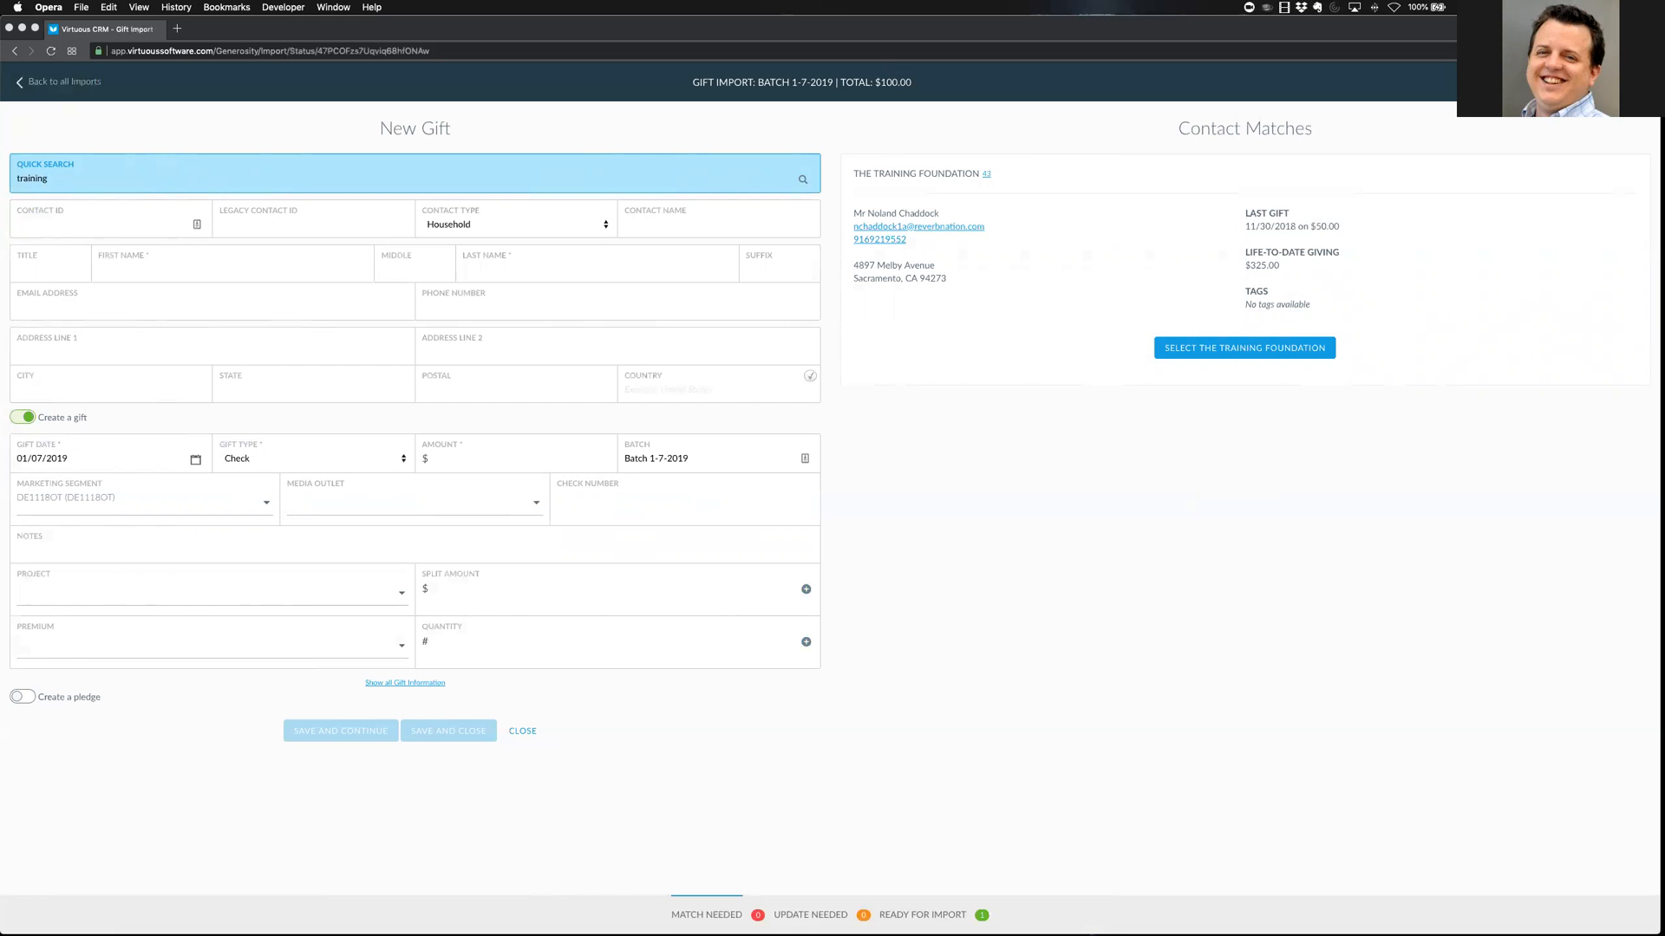
Match the gift to The Training Foundation, enter $2500 and check number 4321, and search projects for 'scholarship'
left_click(1244, 348)
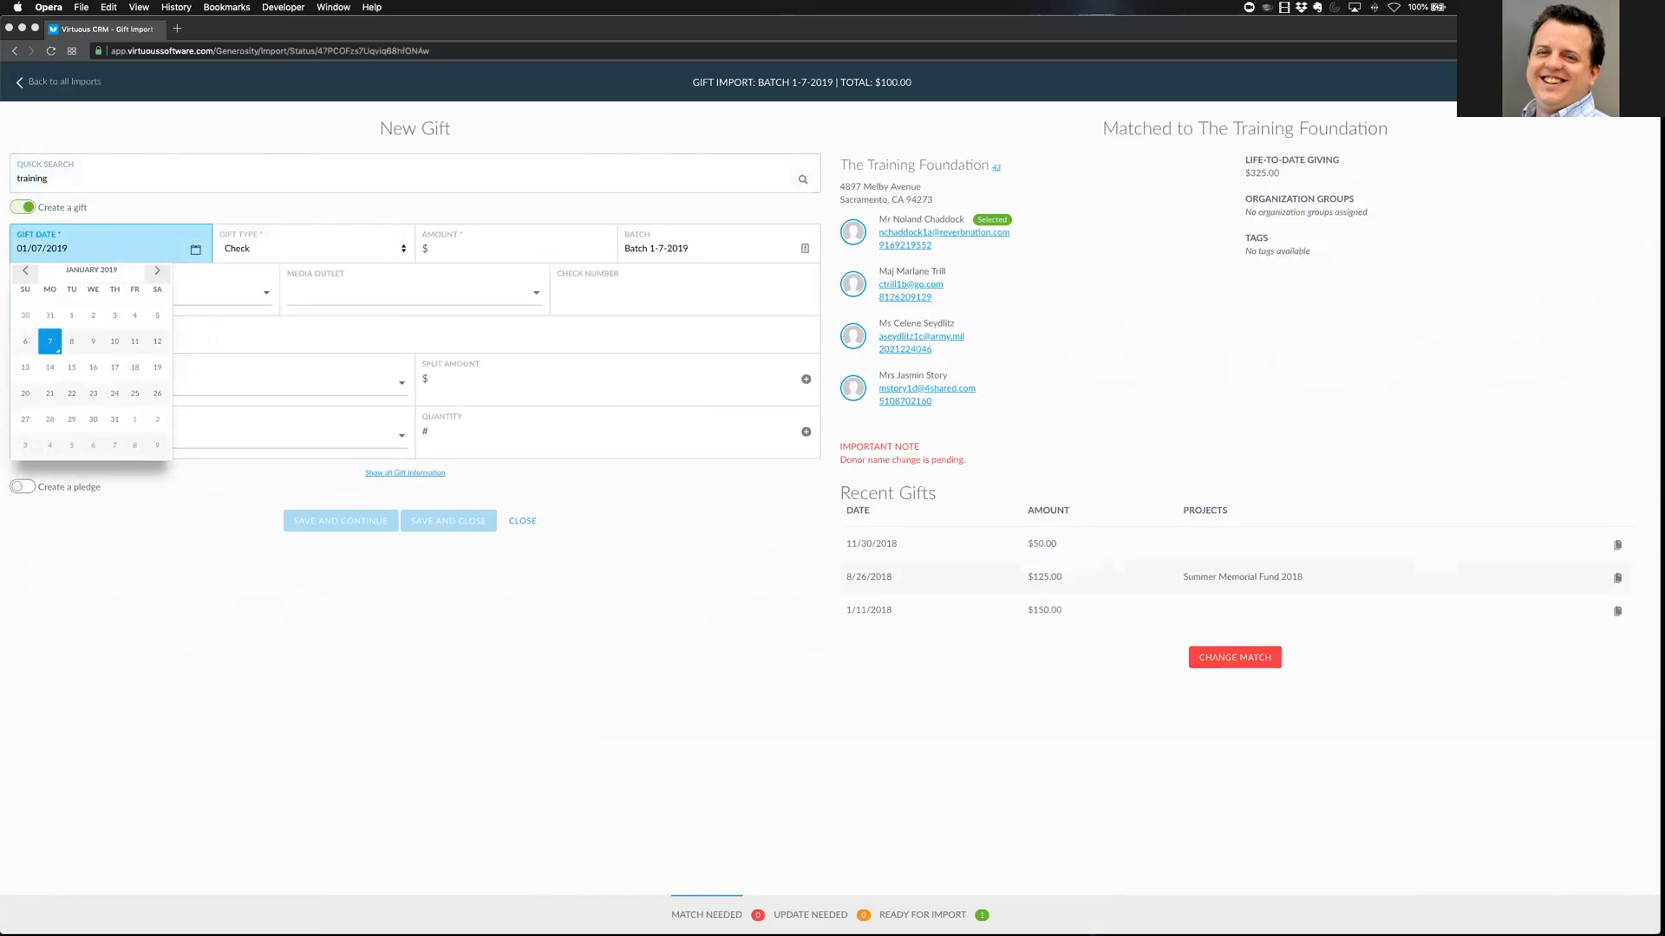
left_click(516, 248)
type("2500")
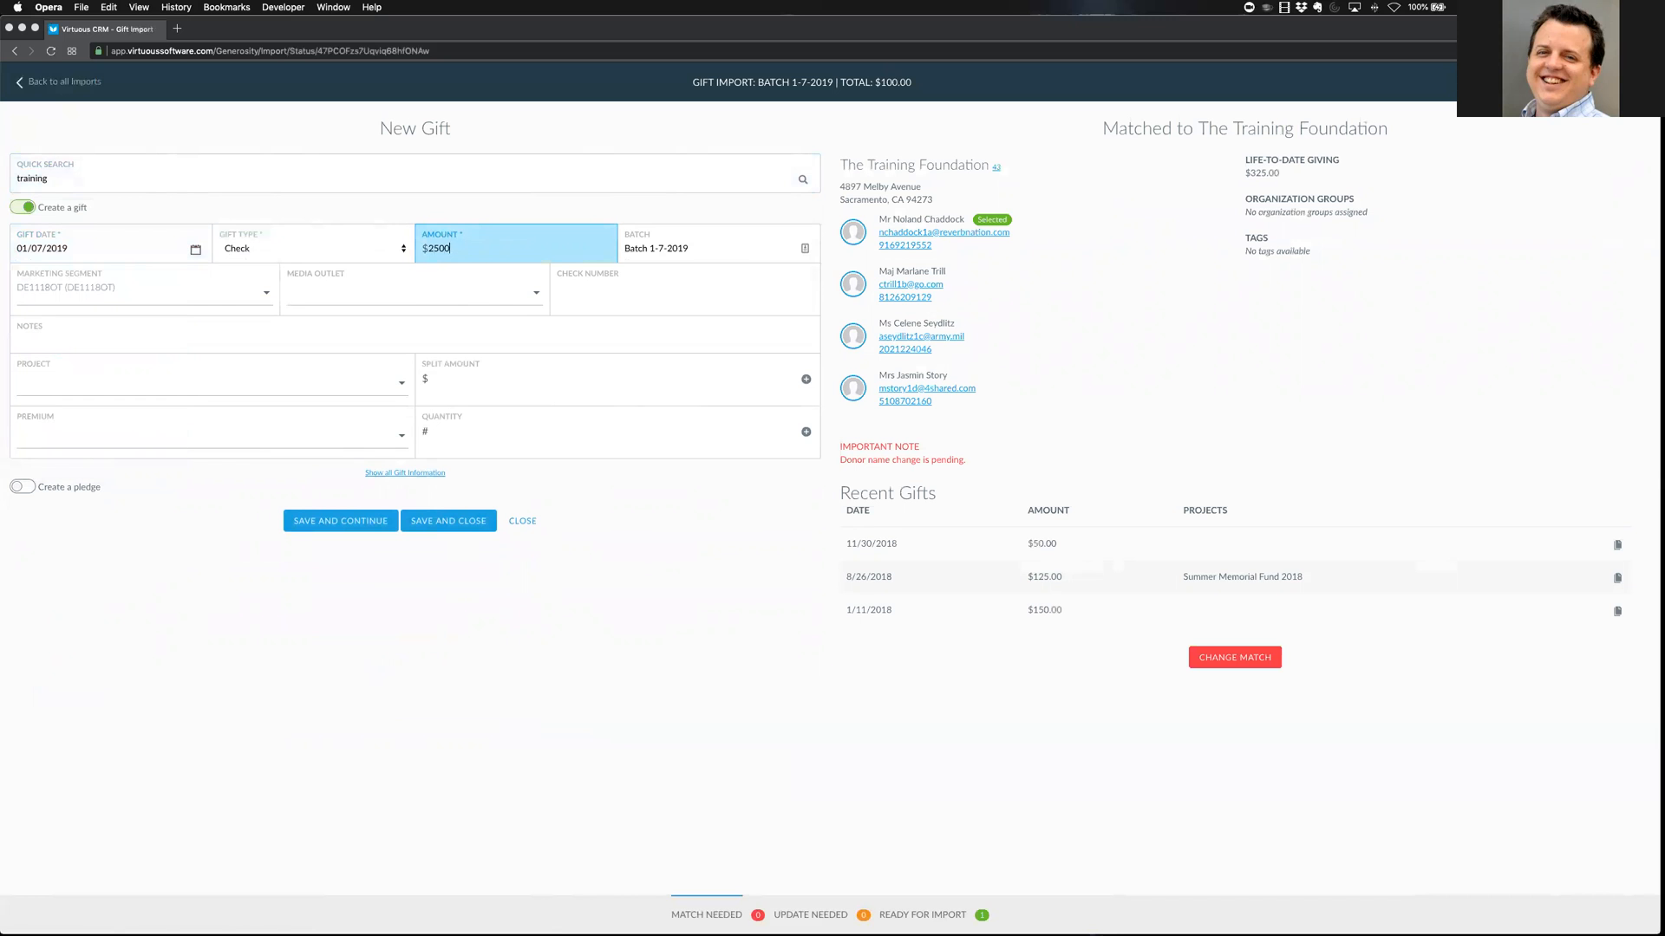
left_click(611, 312)
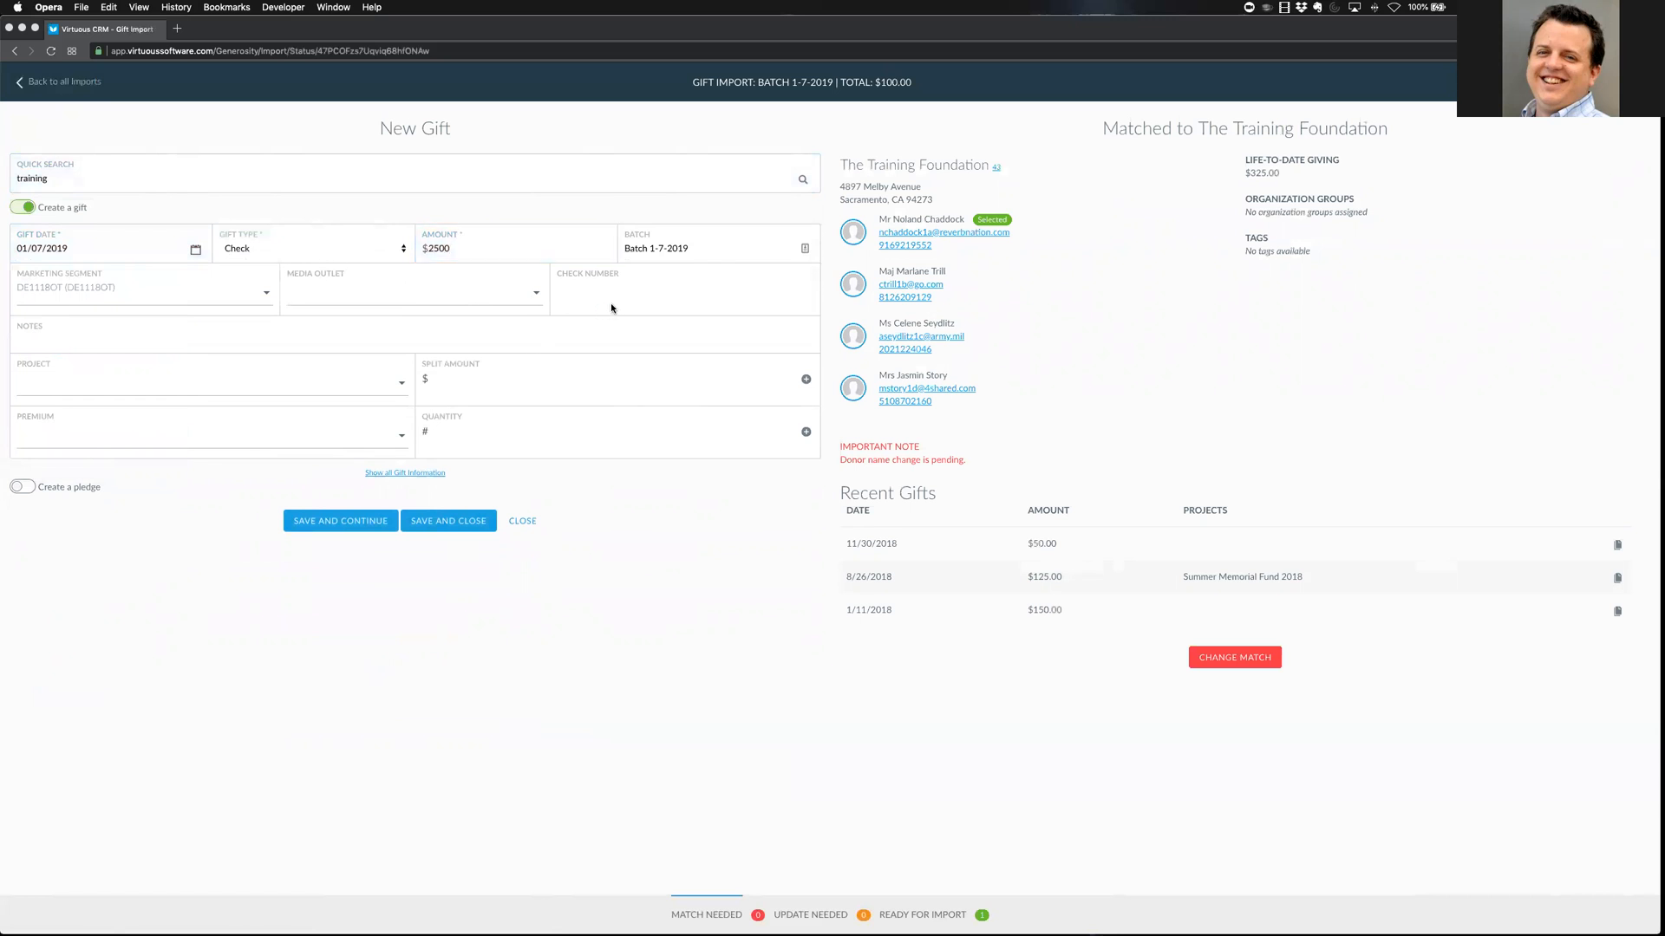
left_click(569, 291)
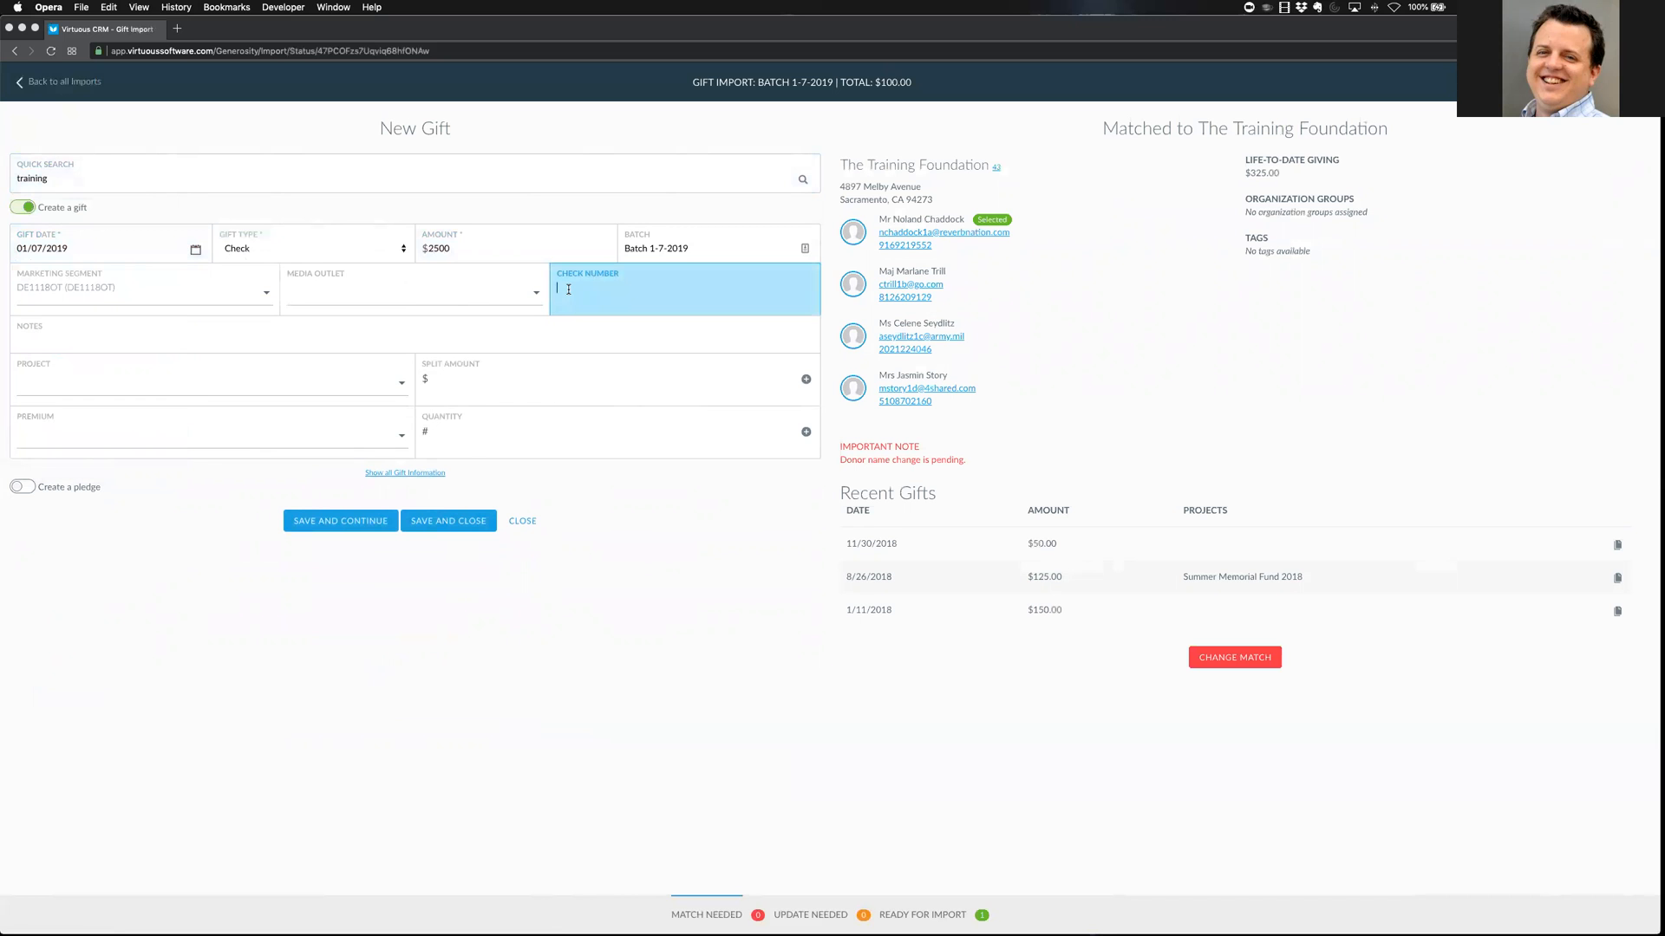
type("4321")
key("Tab")
key("Tab")
type("scholarship")
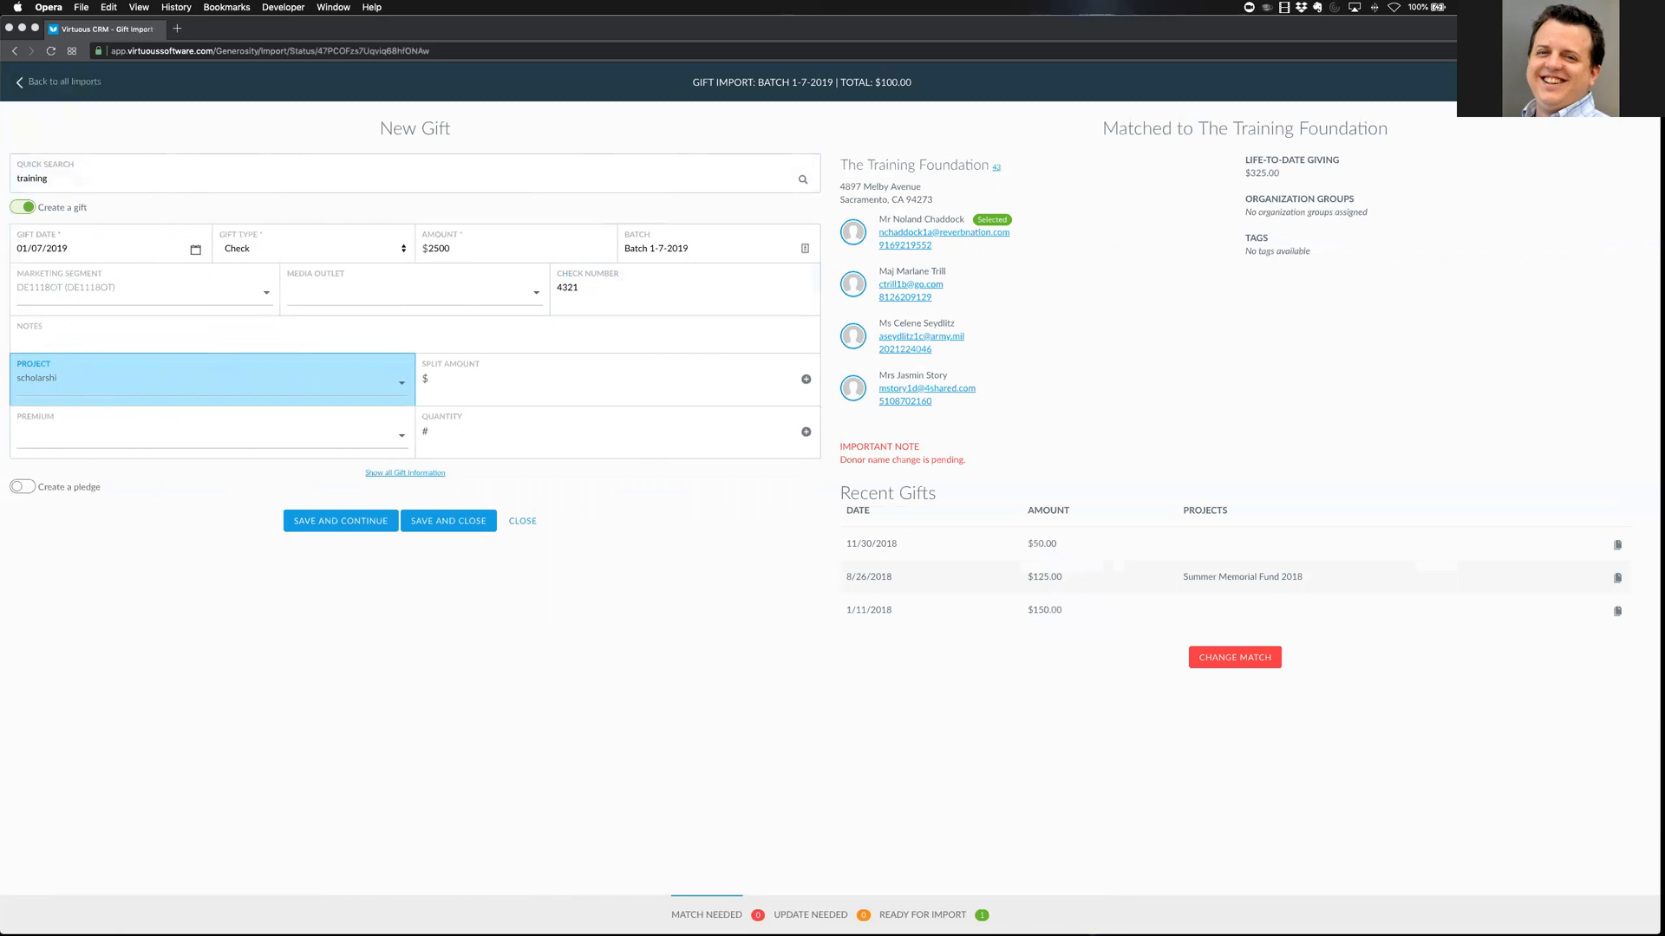
Clear the 'scholarship' search and add a single $2500 split to Default Project (General Fund)
key("BackSpace")
key("BackSpace")
key("BackSpace")
key("BackSpace")
key("BackSpace")
key("BackSpace")
key("BackSpace")
key("BackSpace")
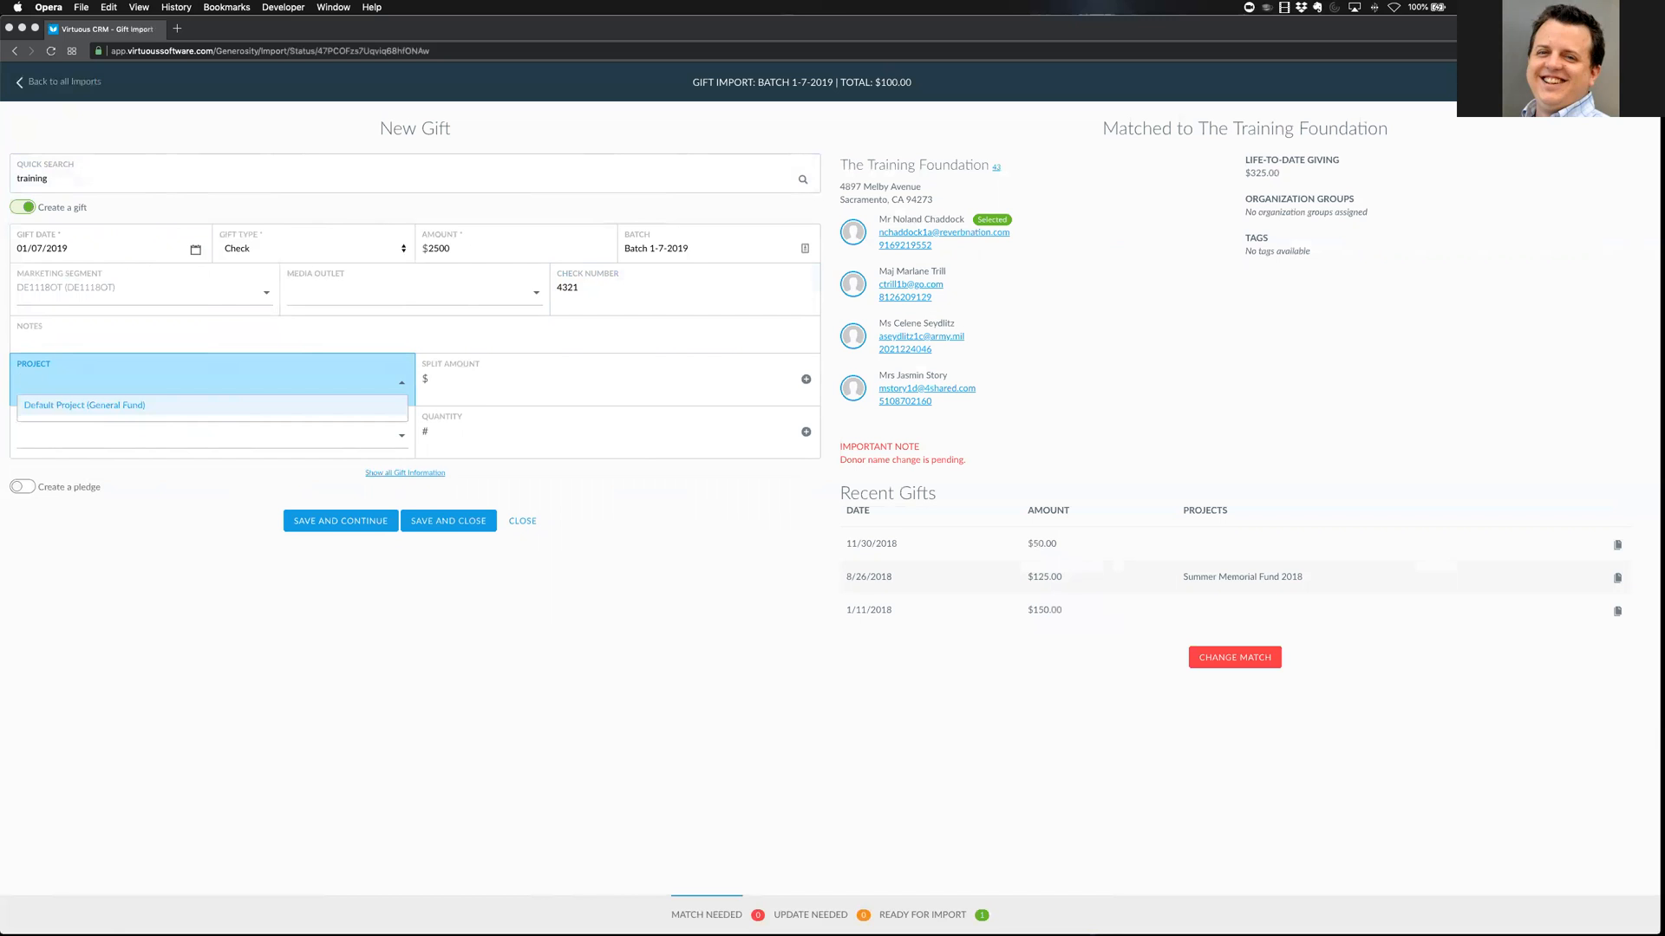
key("Tab")
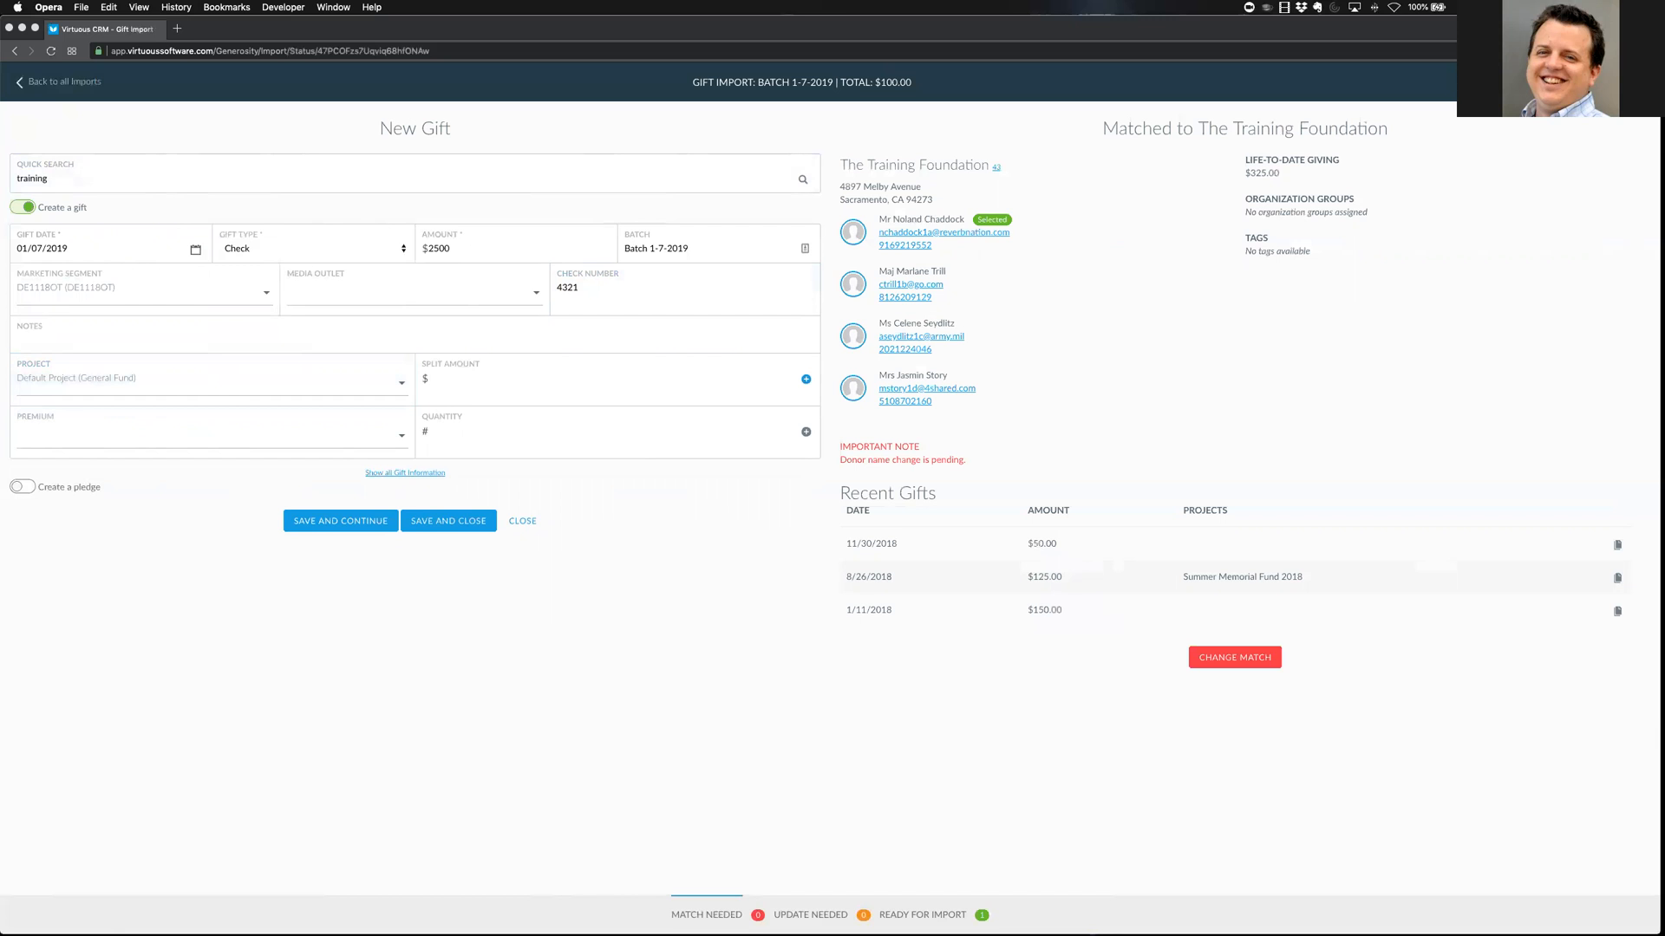
key("Tab")
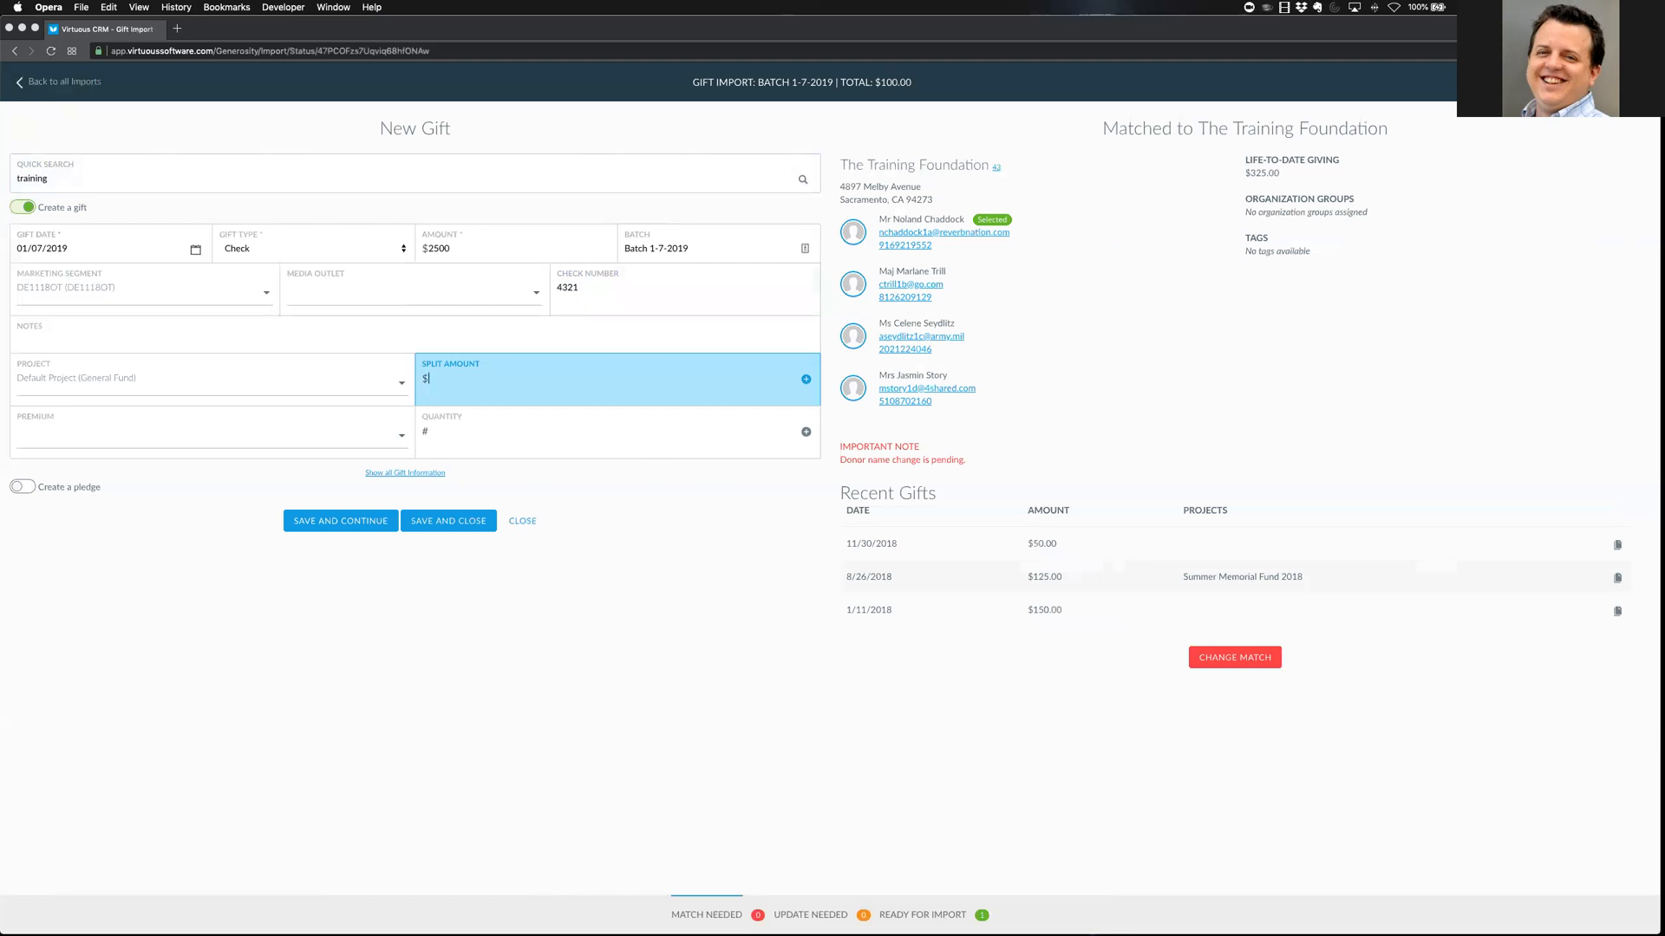
key("Return")
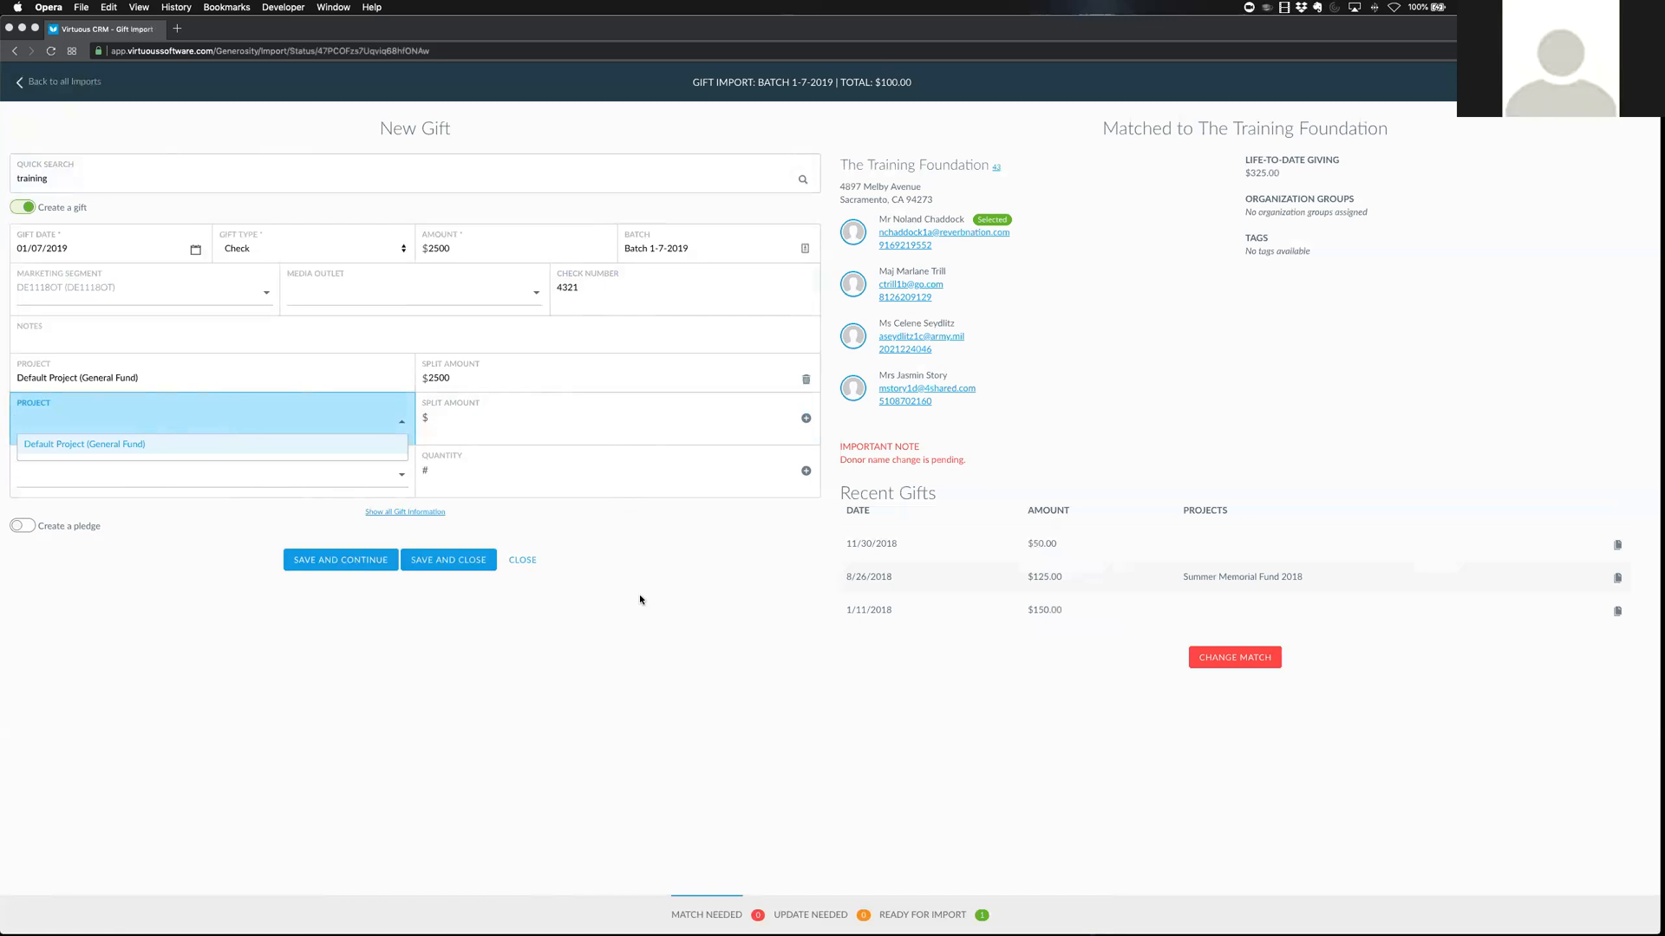
Dismiss the extra project row's suggestion list, then open and close the batch's extra options menu
left_click(694, 578)
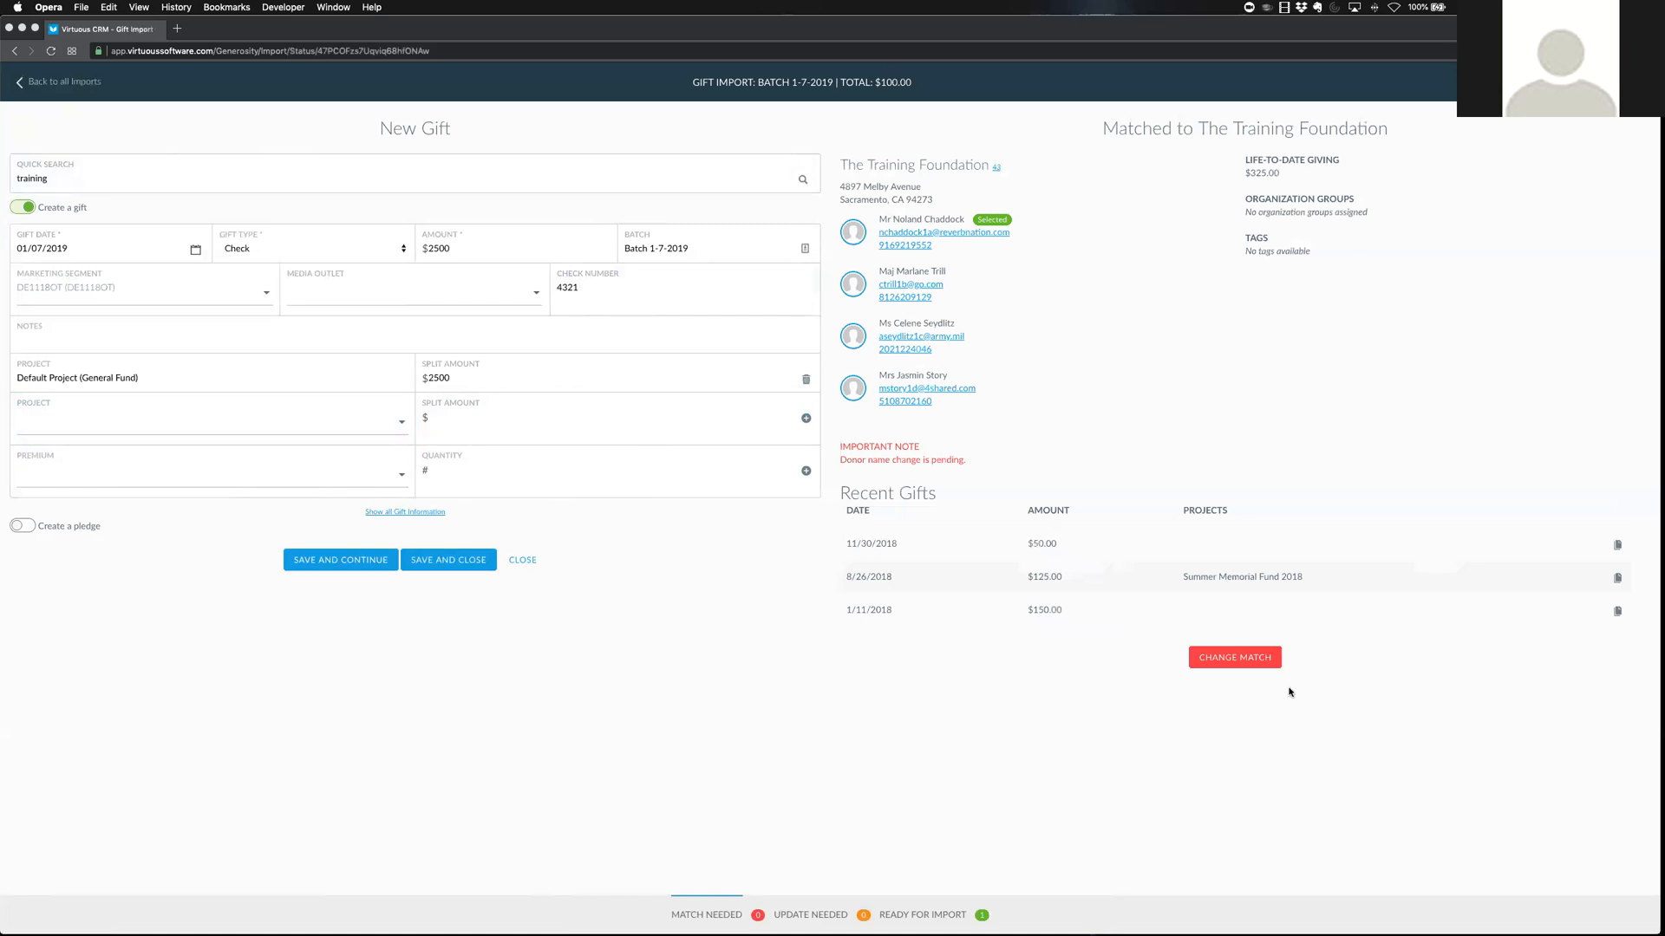
left_click(1553, 83)
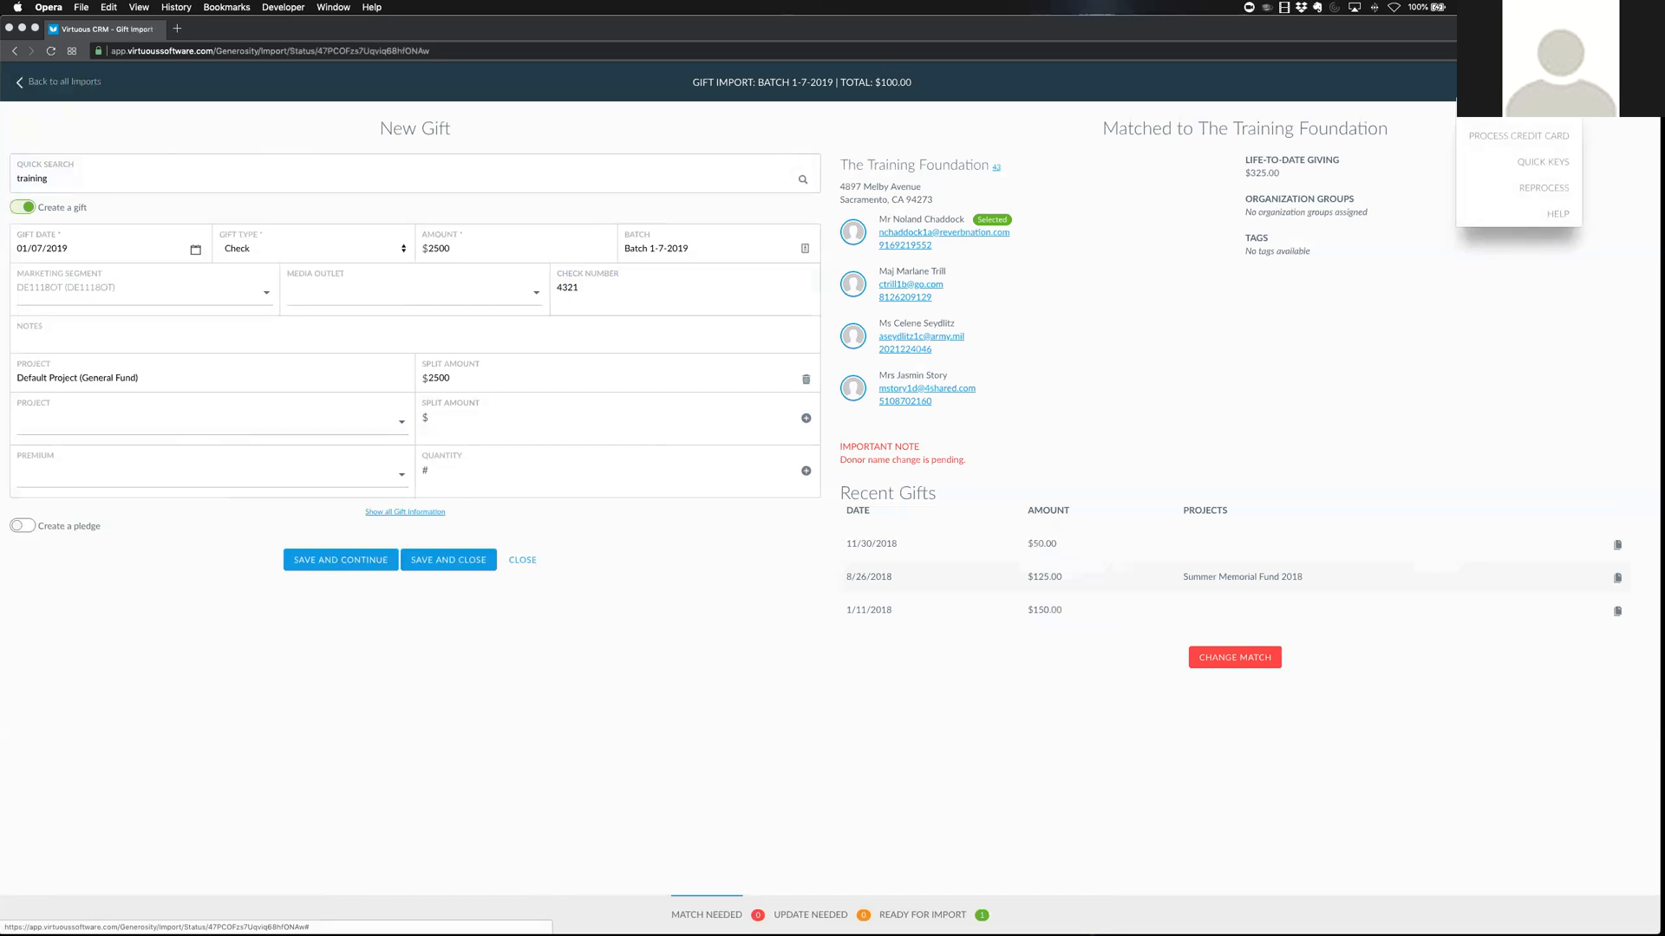
left_click(1552, 82)
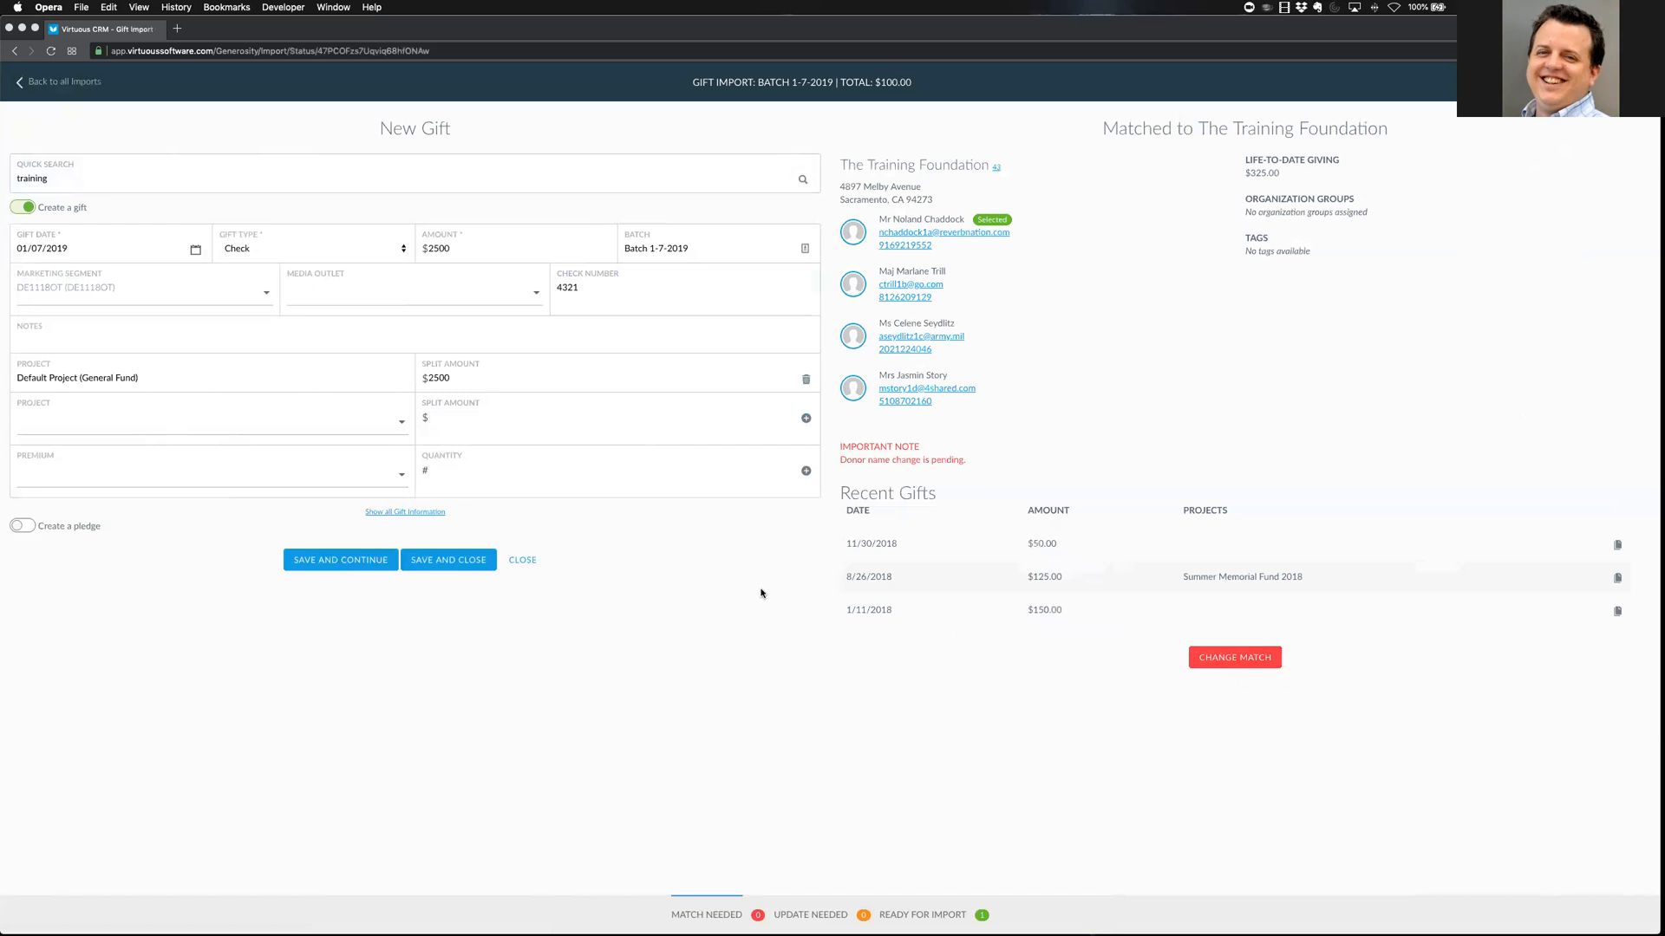
Show all the extra gift information fields on the form
left_click(423, 515)
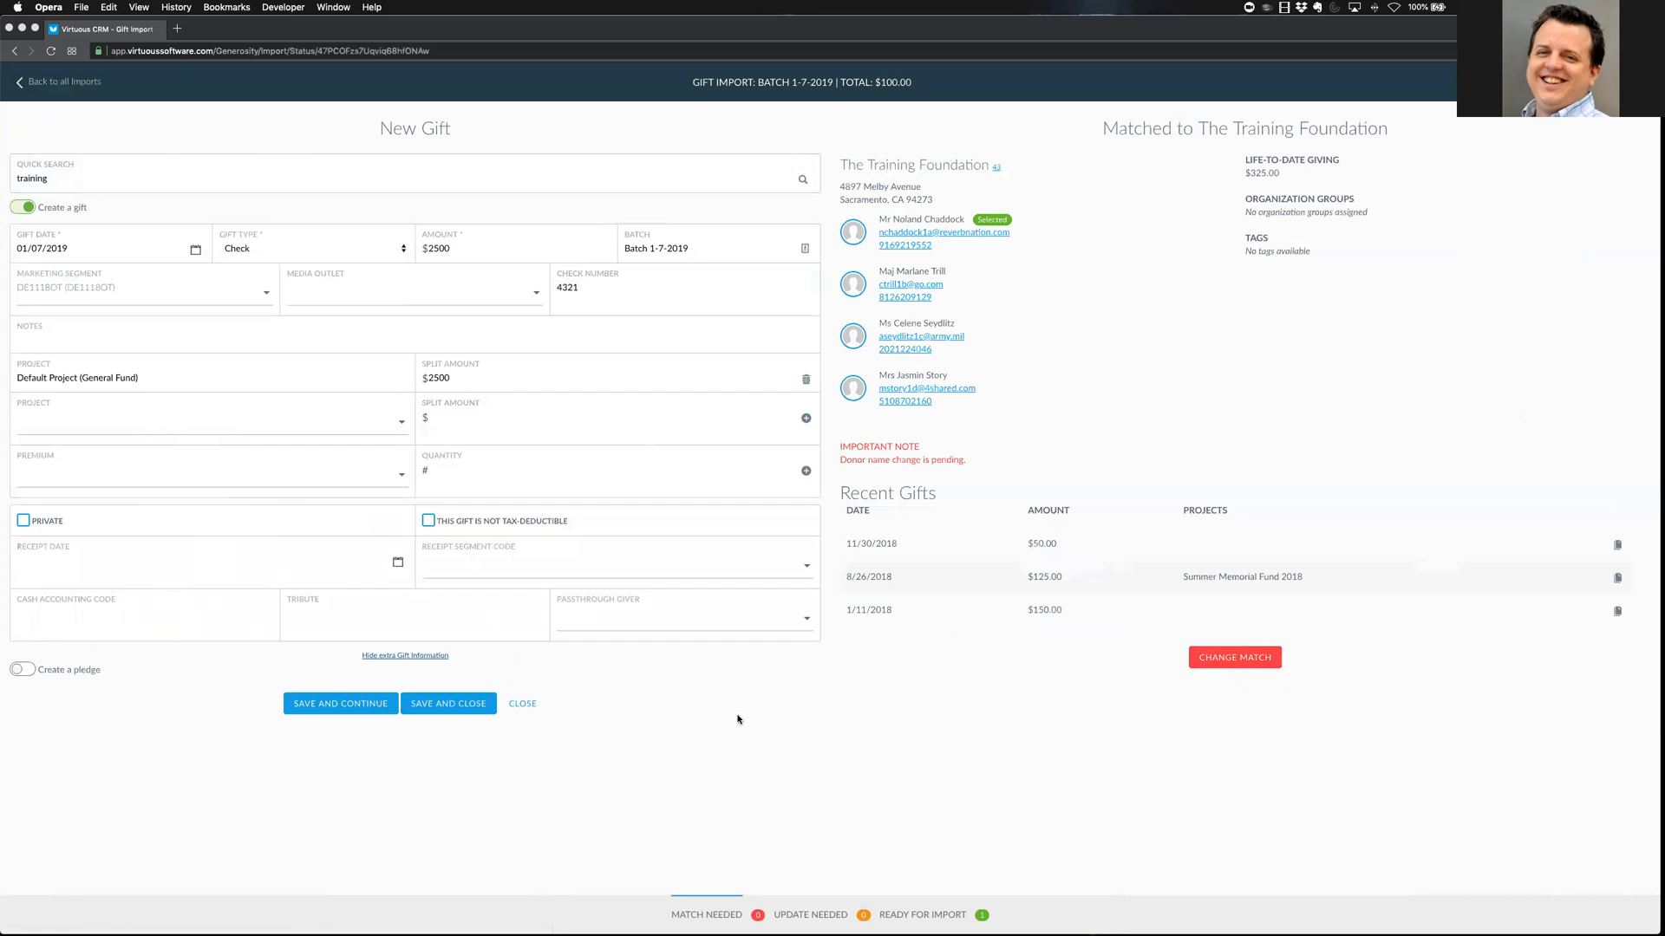
left_click(434, 656)
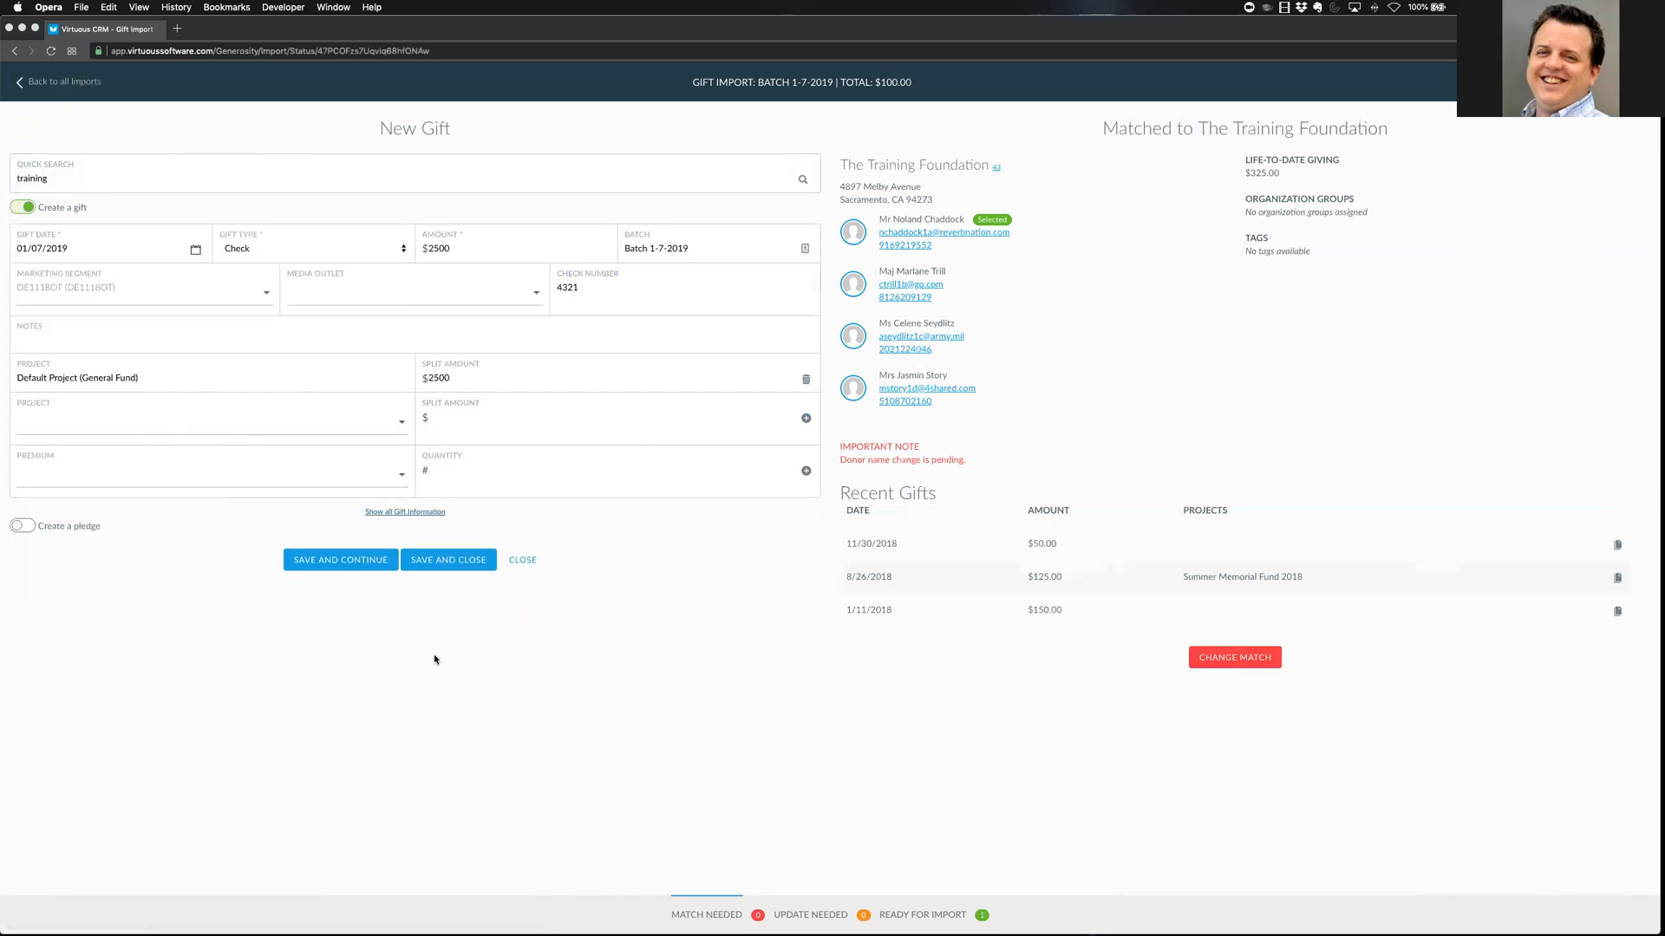
left_click(420, 512)
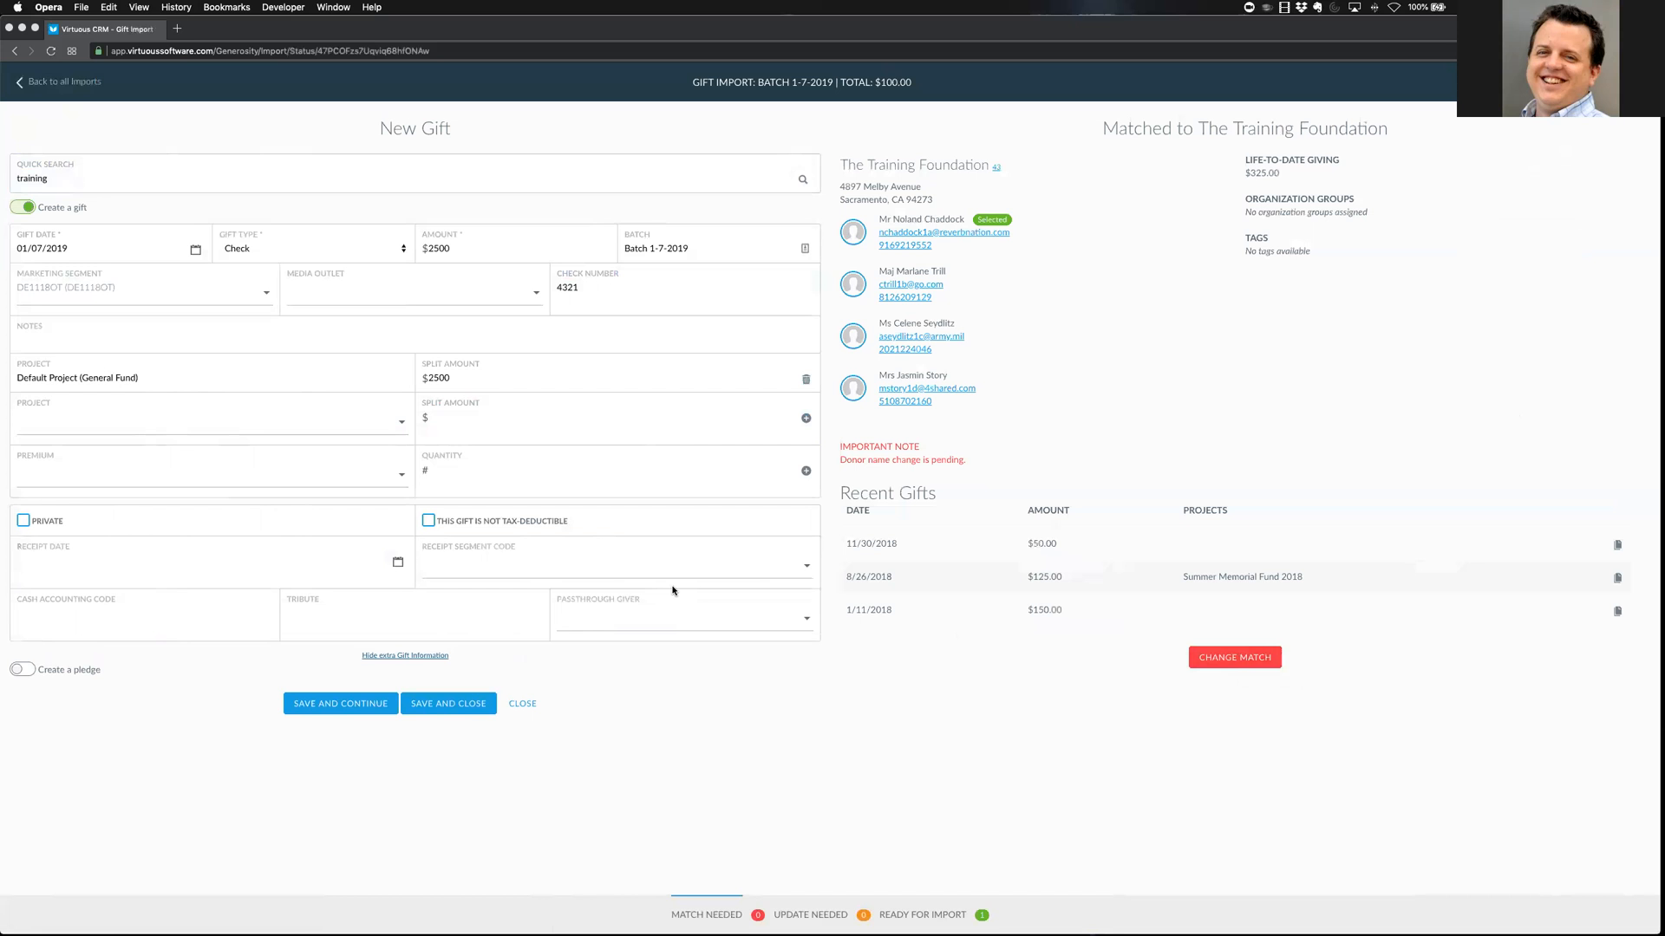
Set the passthrough giver to the first suggested contact and save the $2500 gift
left_click(789, 620)
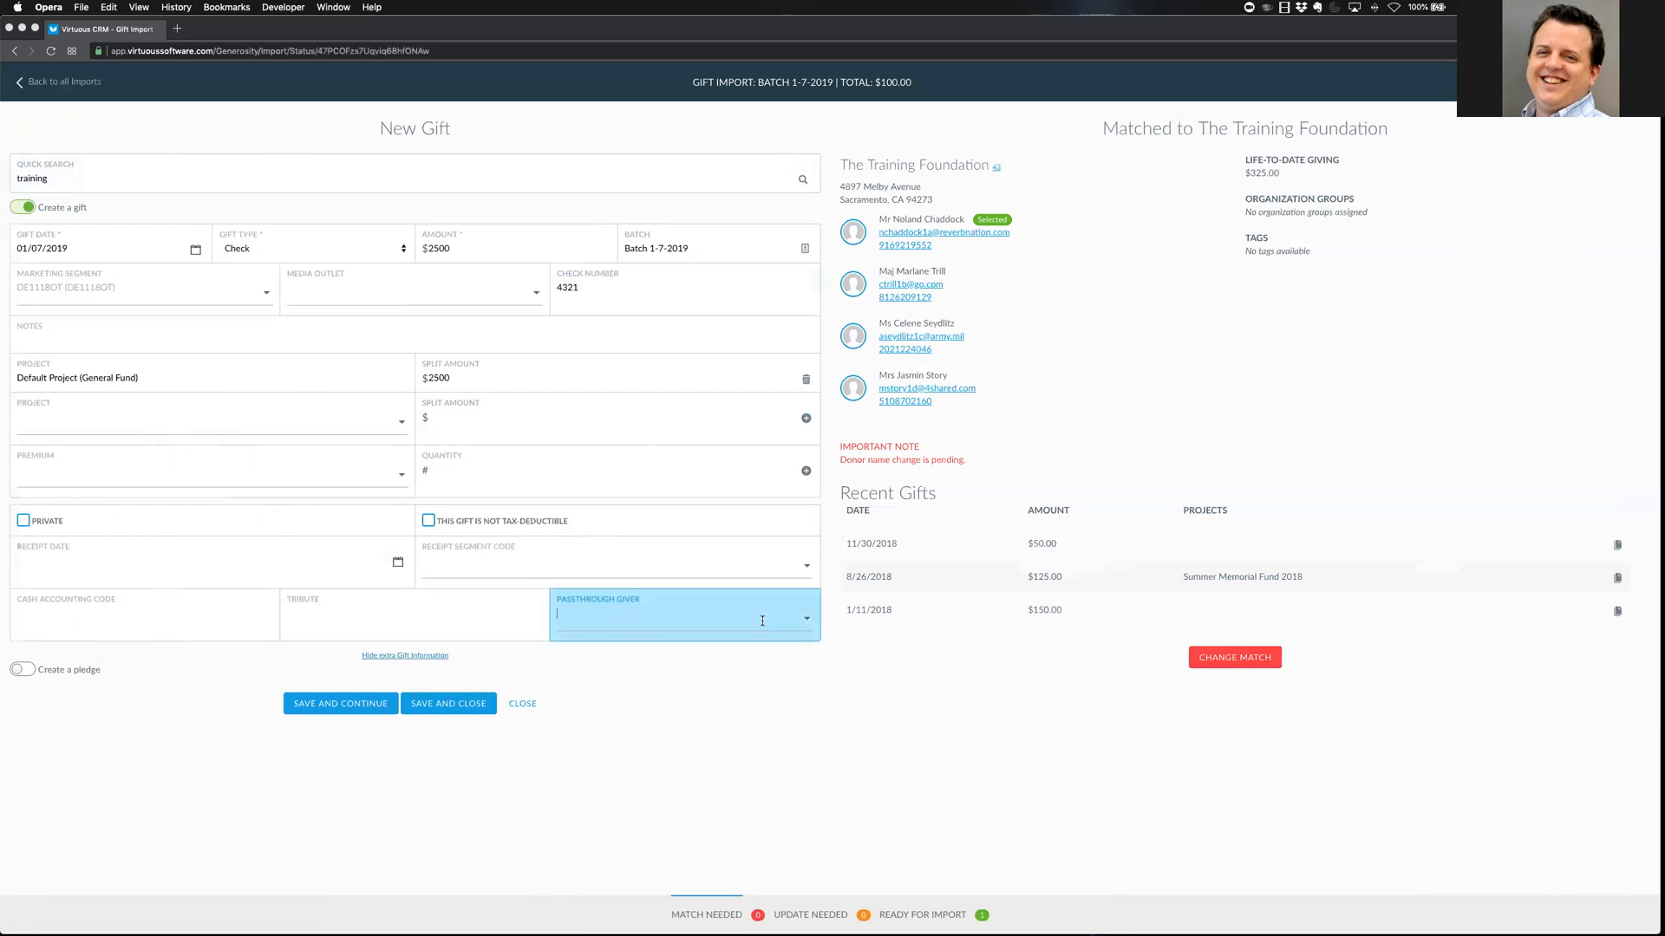
type("lor")
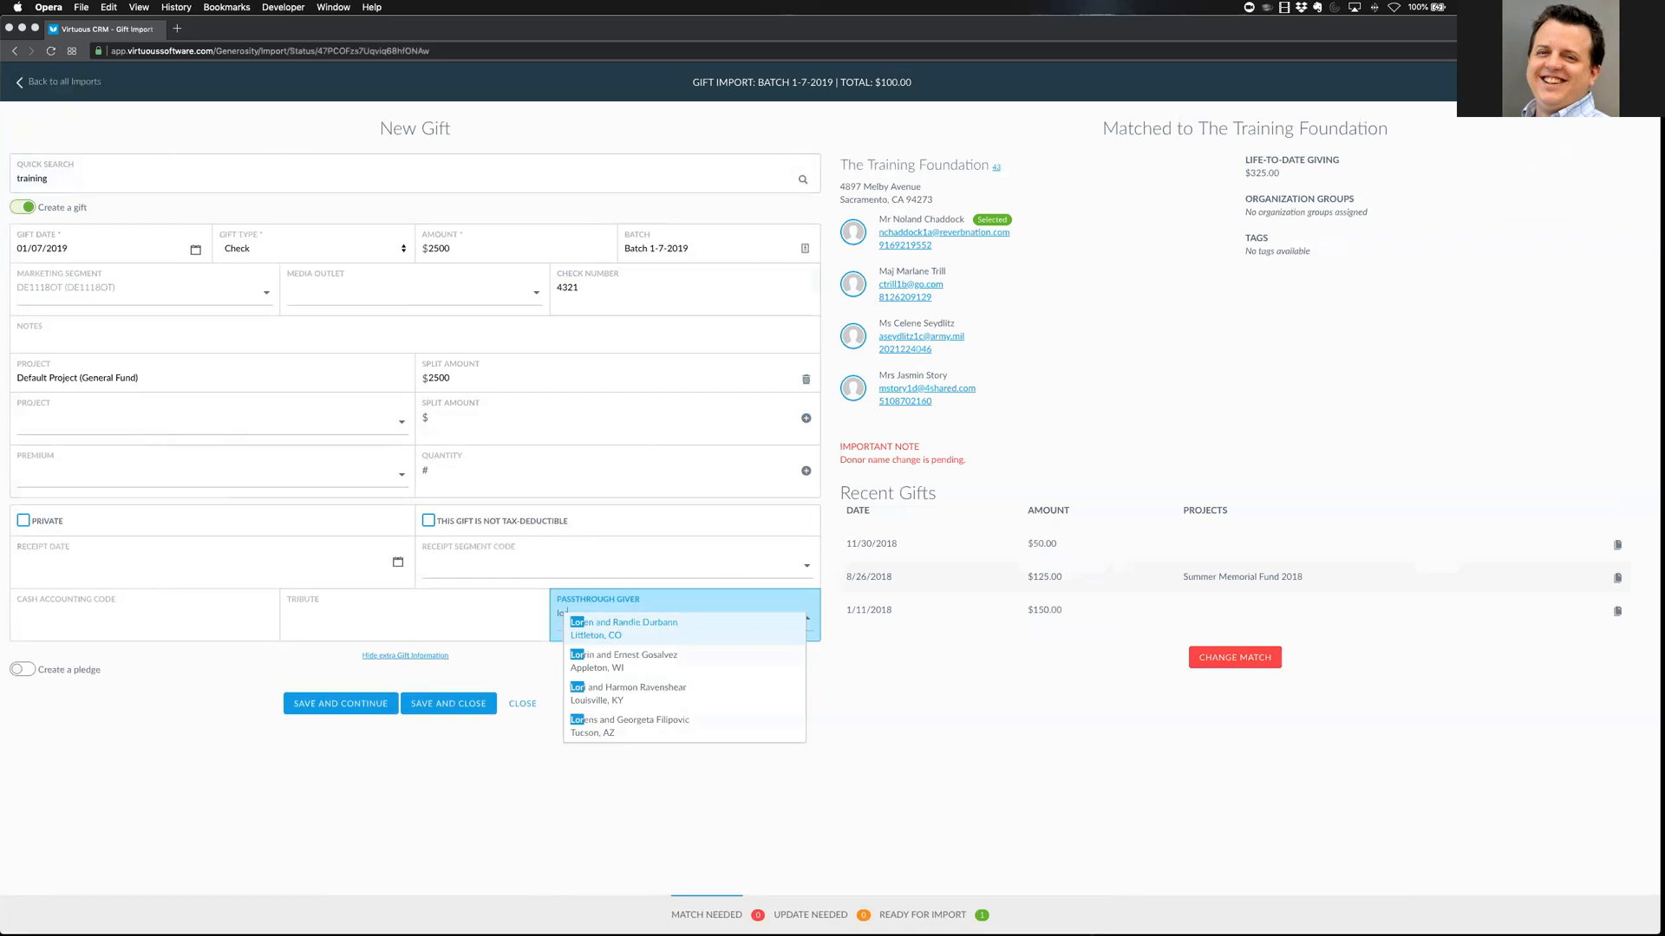
type("i")
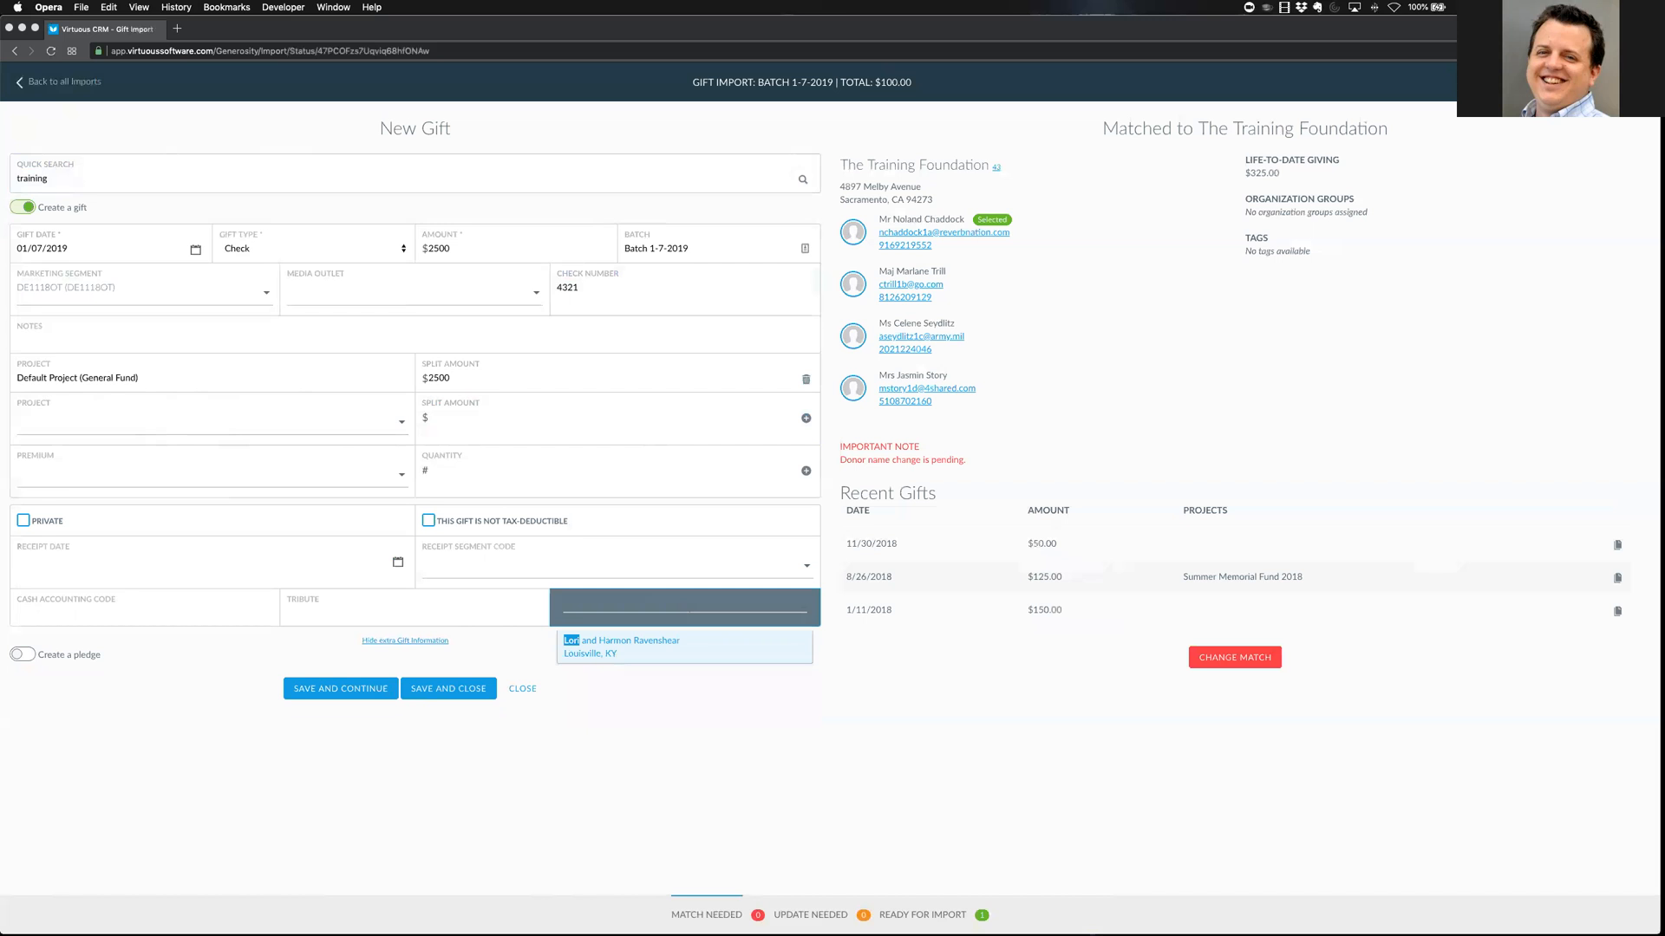
key("Return")
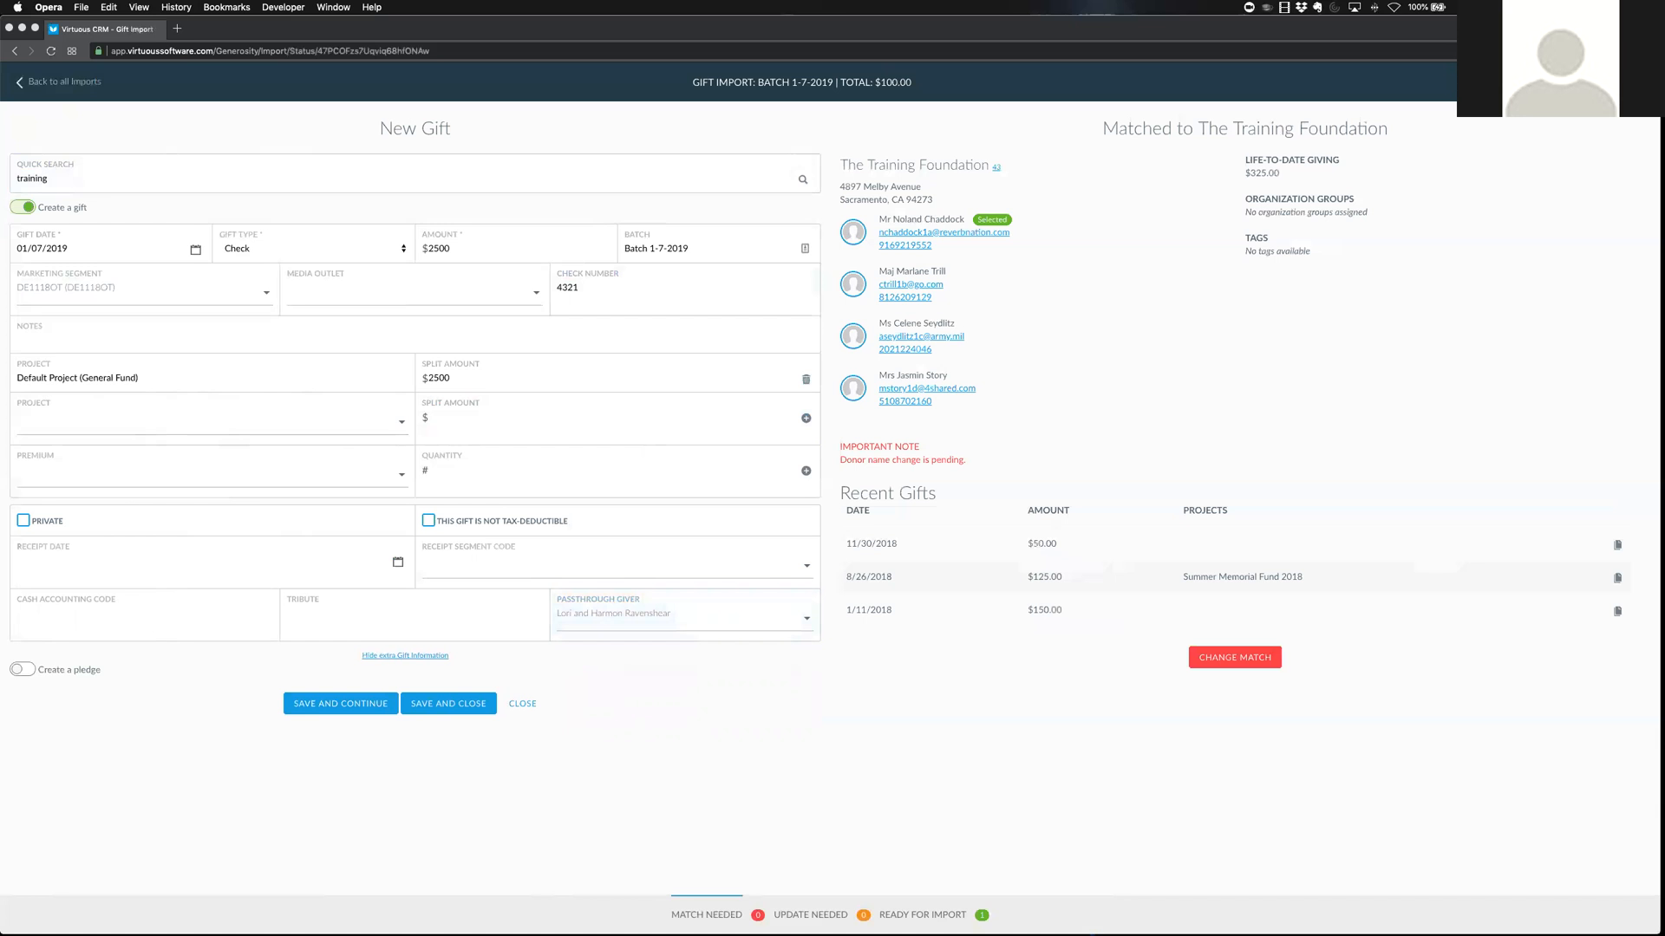
left_click(145, 616)
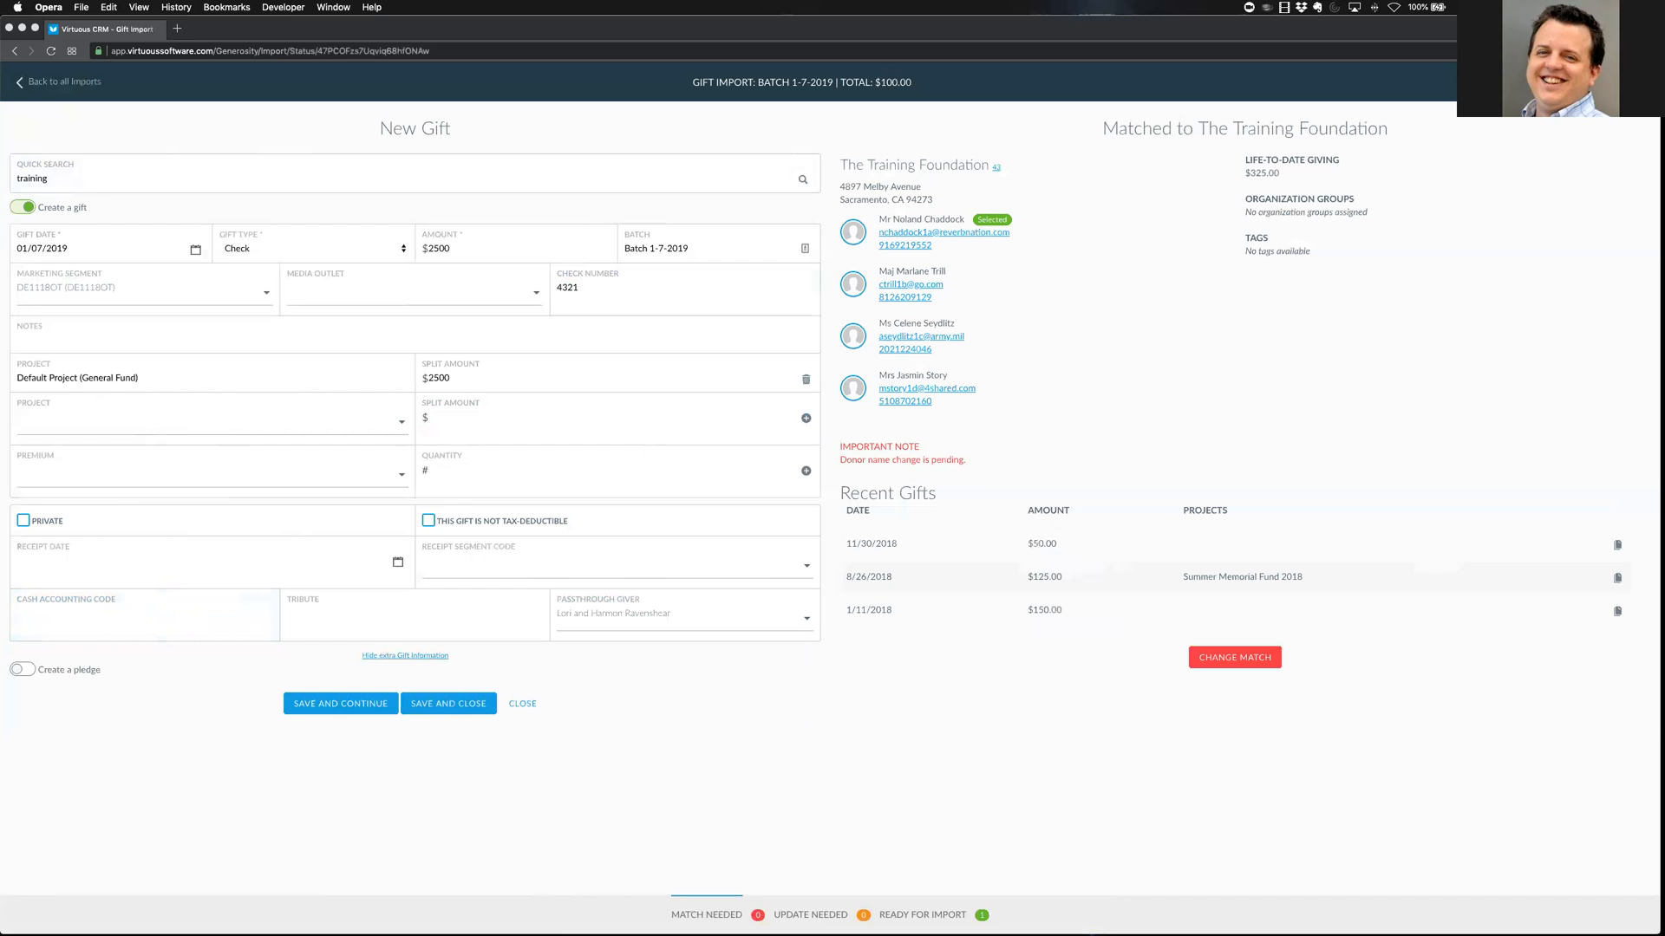
left_click(340, 703)
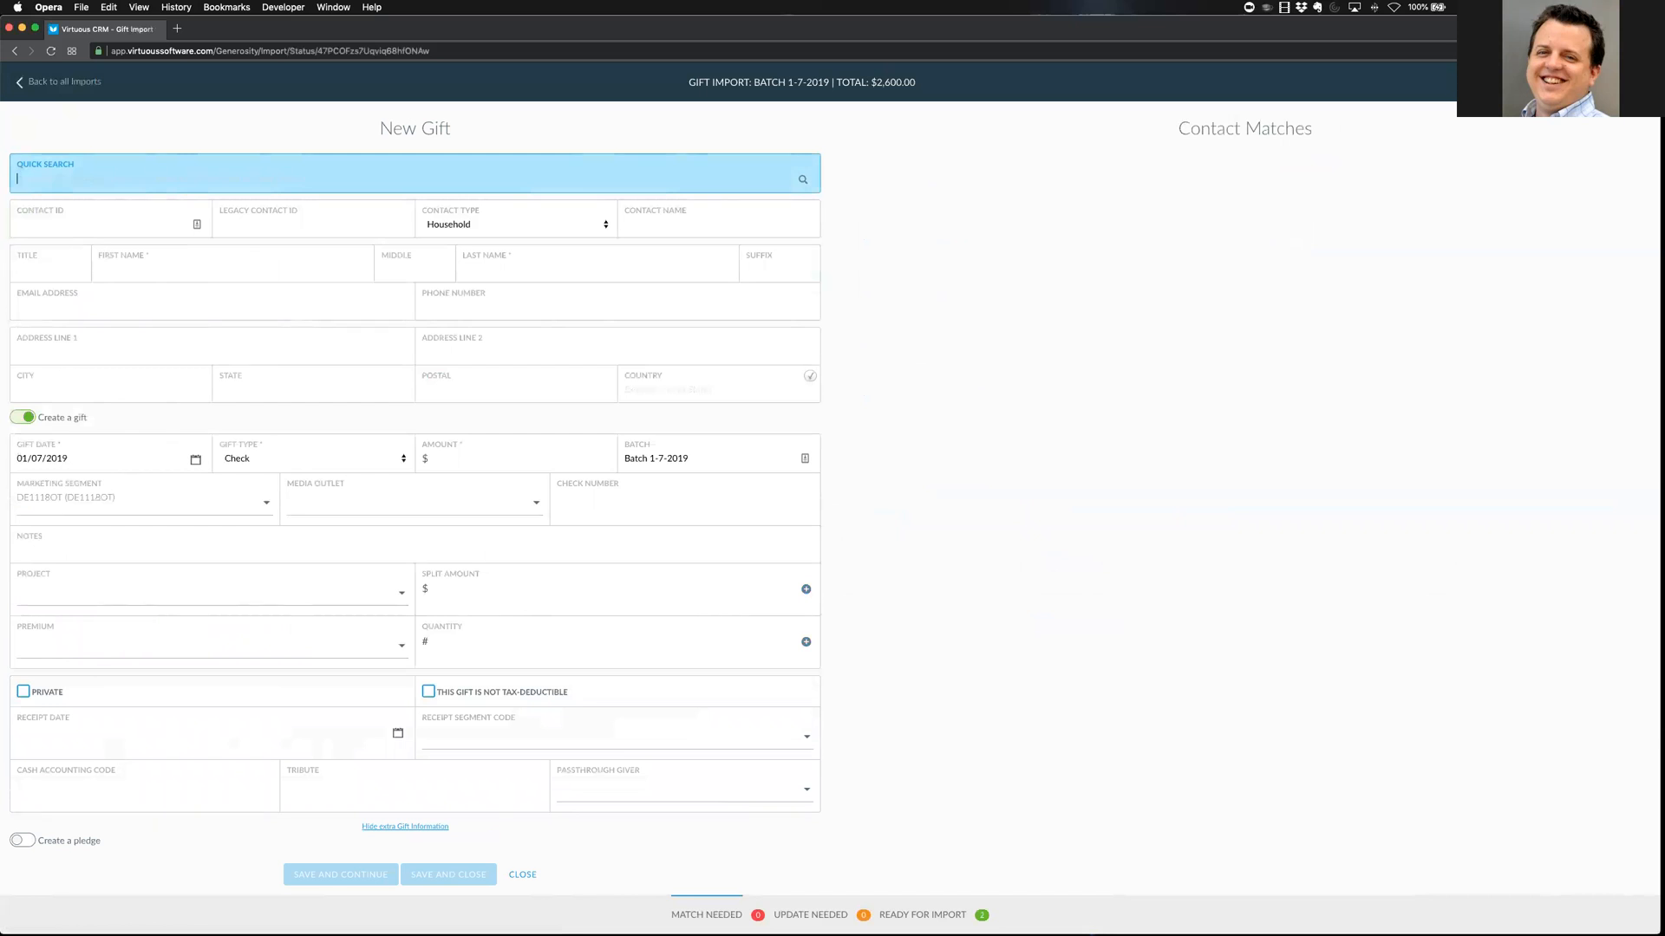
Quick-search the donor's last name, find no matching contact, and clear the search text
type("harrison")
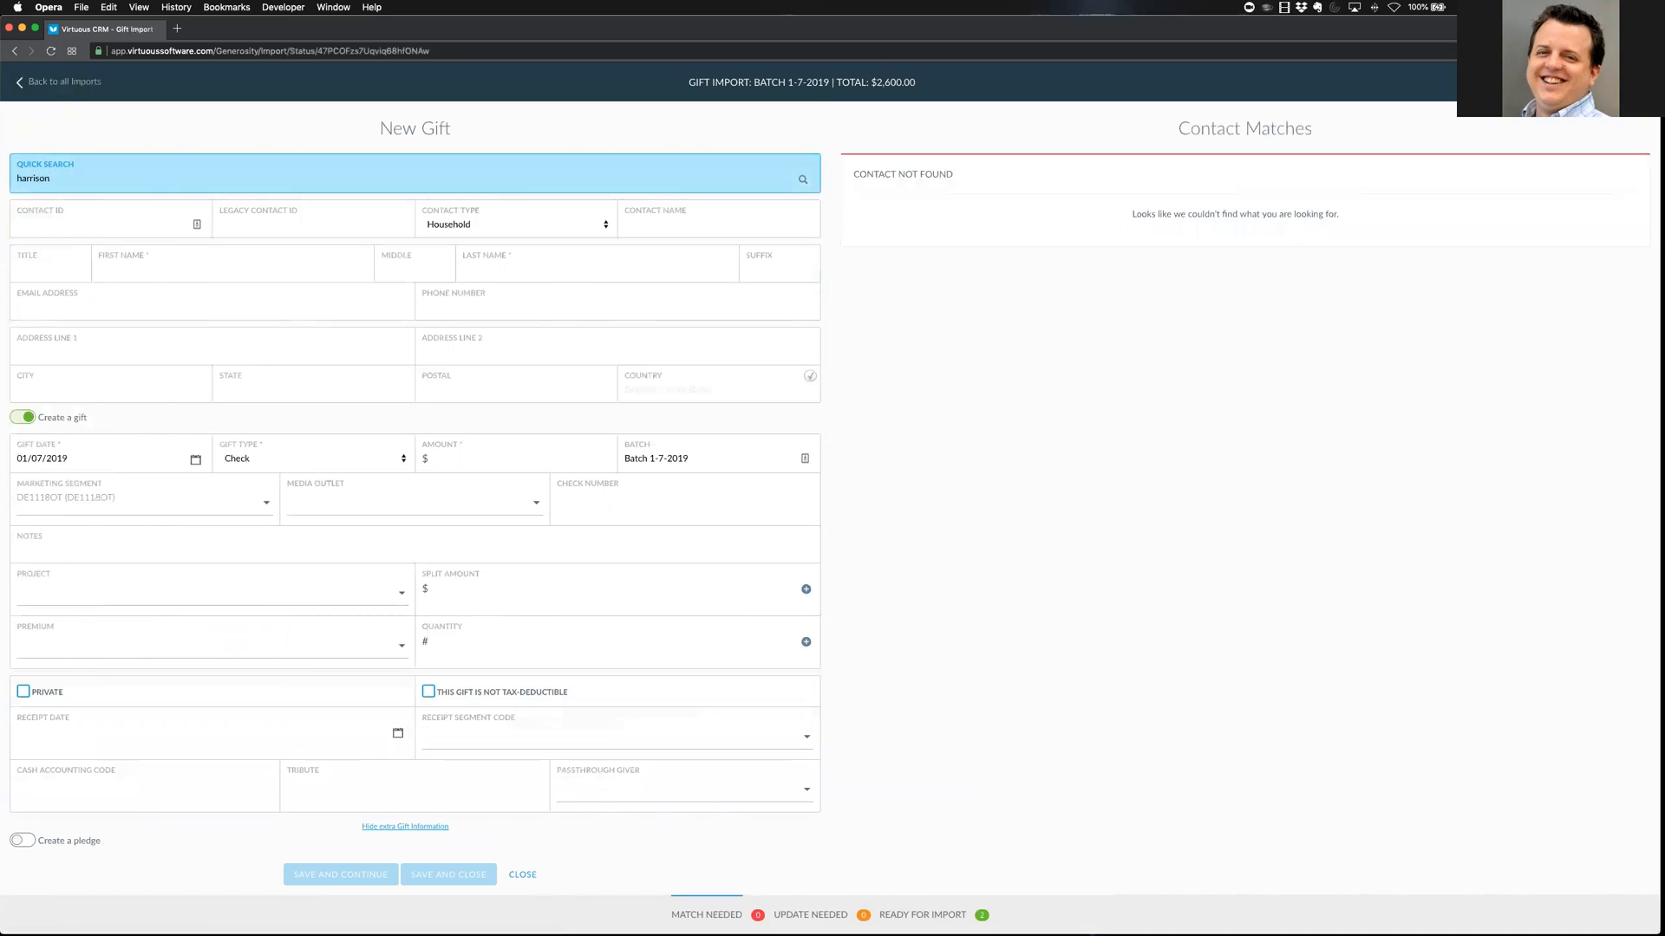
left_click_drag(52, 179, 23, 178)
key("BackSpace")
Enter the new donor's first name, last name and phone number
left_click(173, 268)
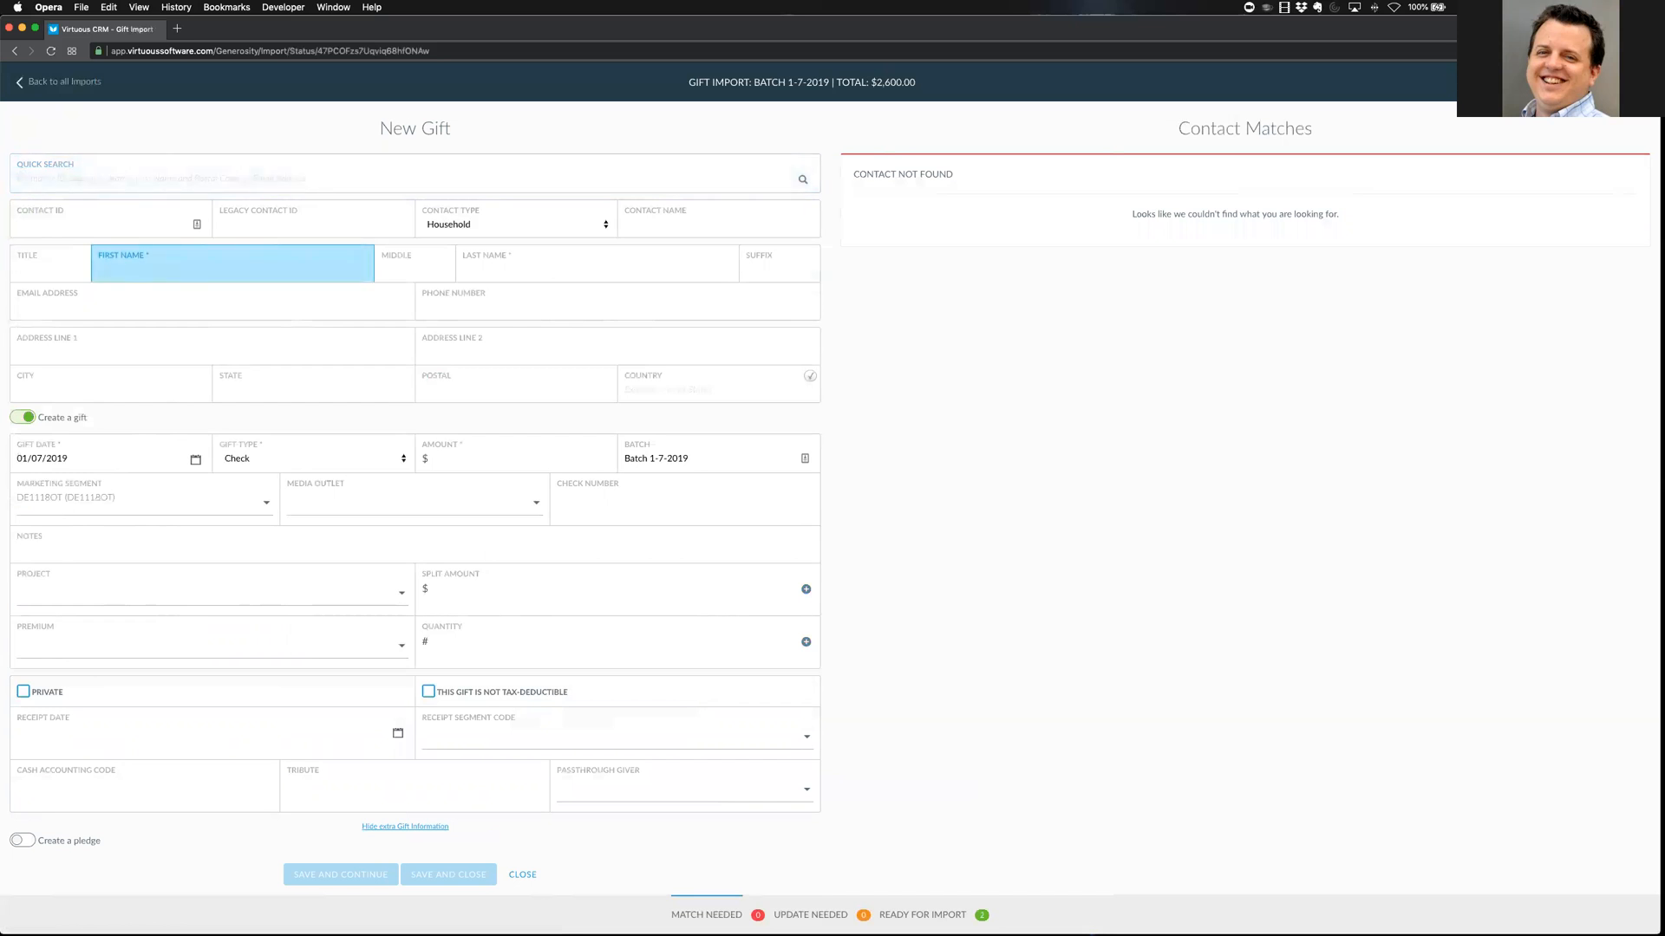
type("ris")
key("Tab")
key("Tab")
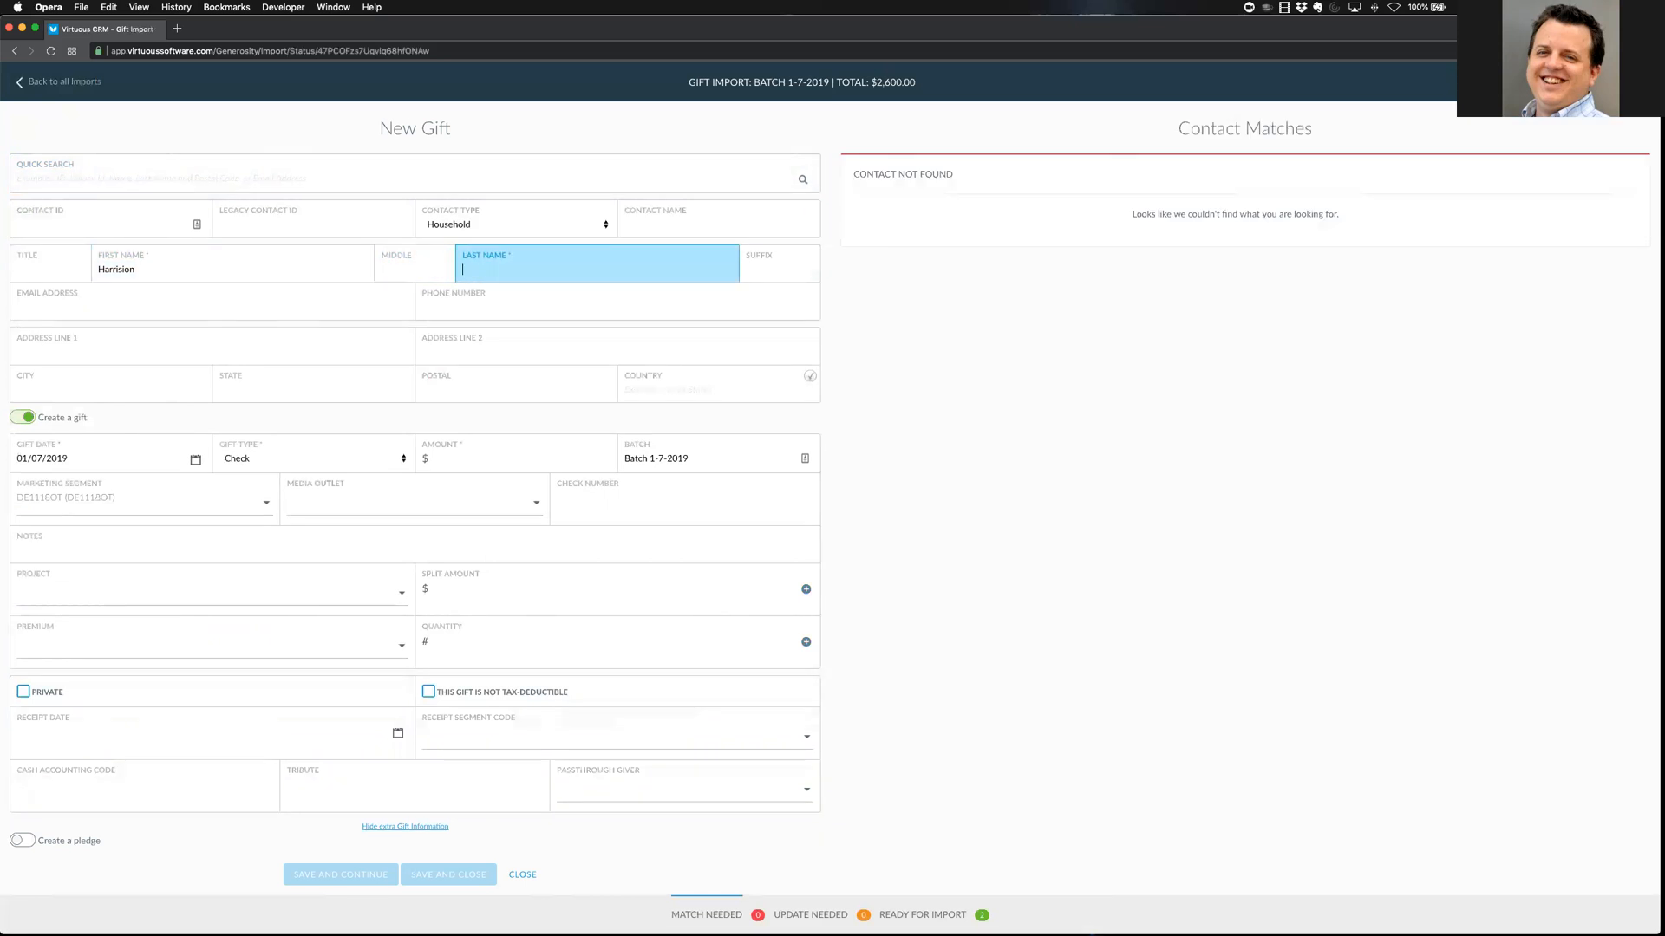
type("Ford")
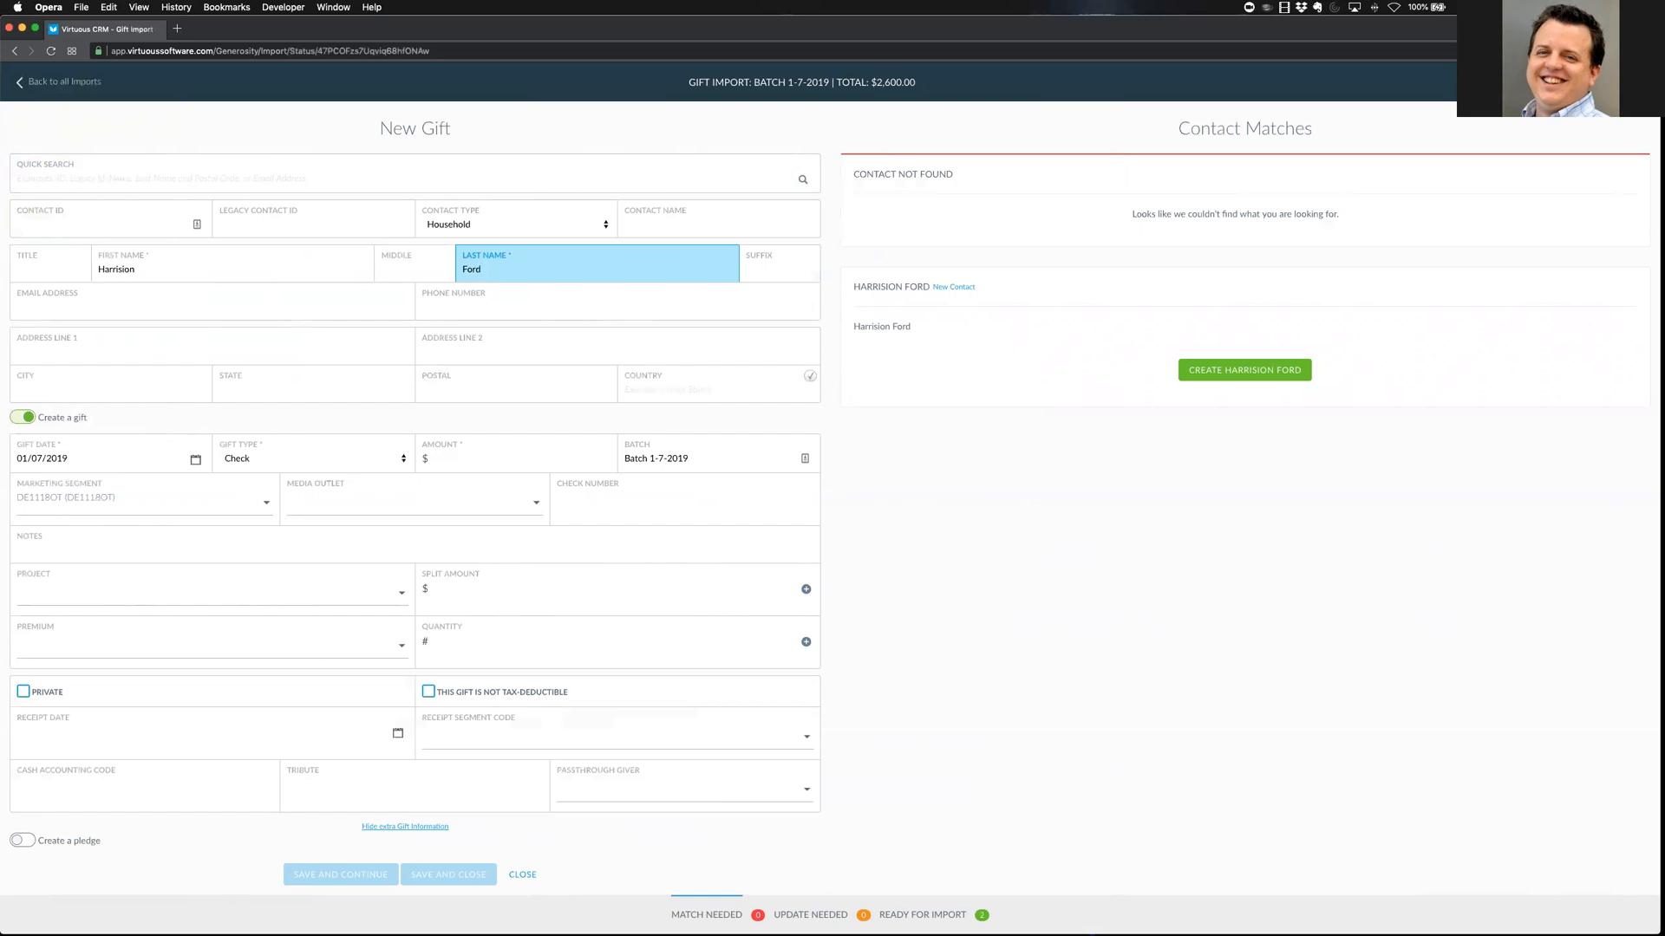
key("Tab")
key("Tab")
key("Tab")
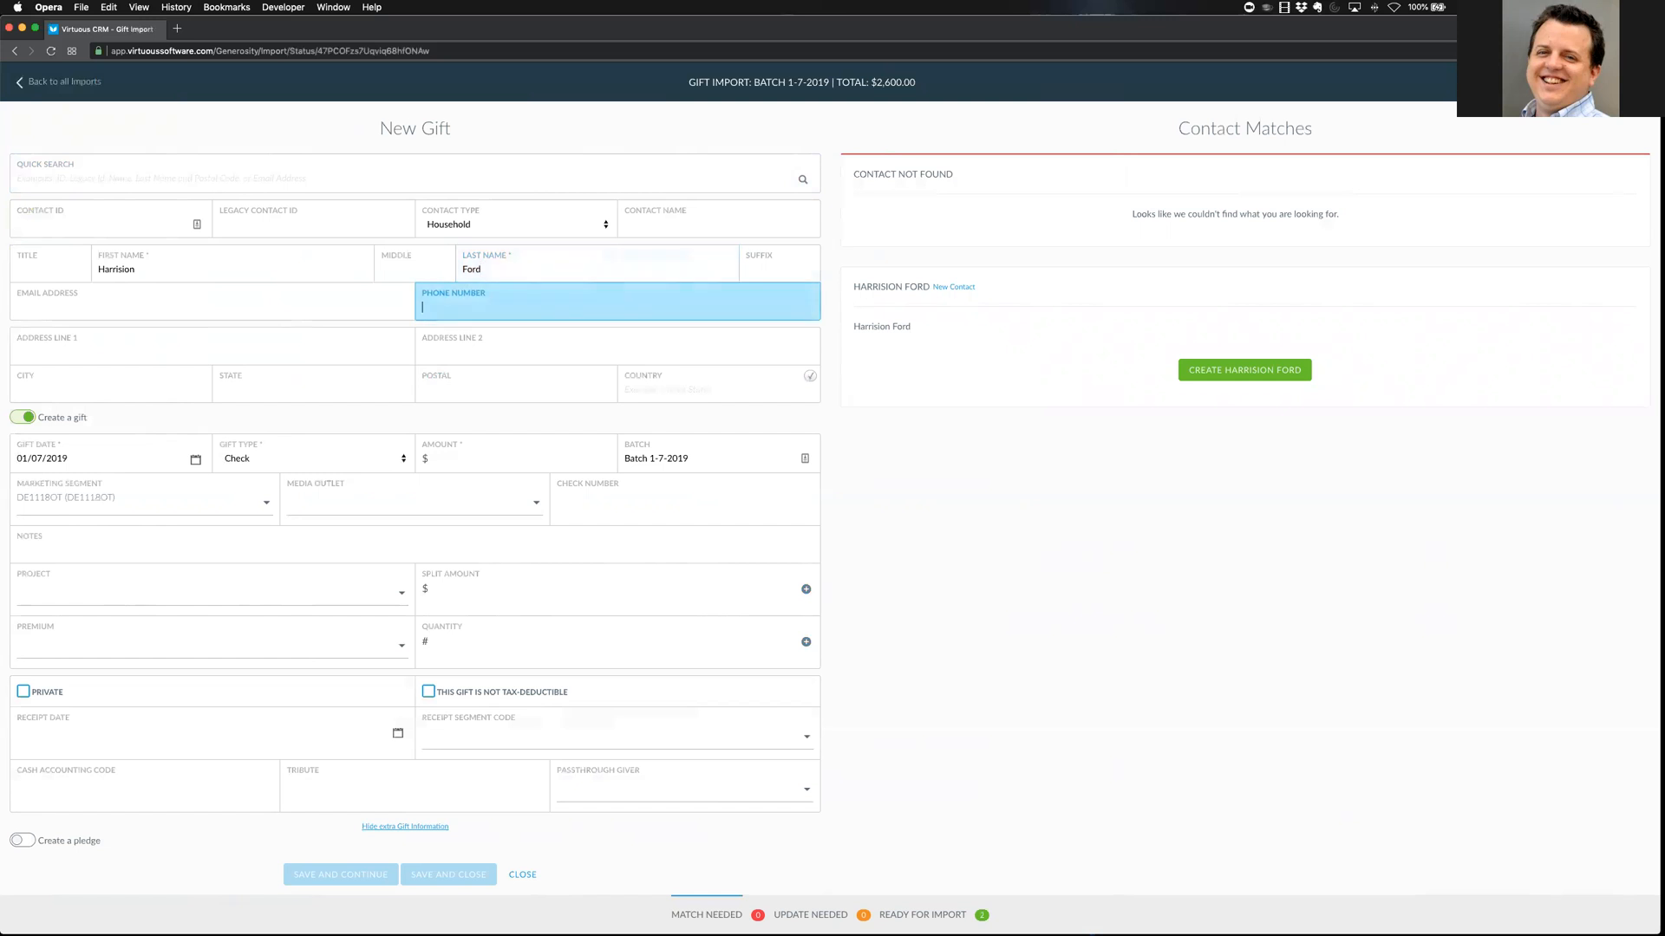
type("215-555-1231212")
key("Tab")
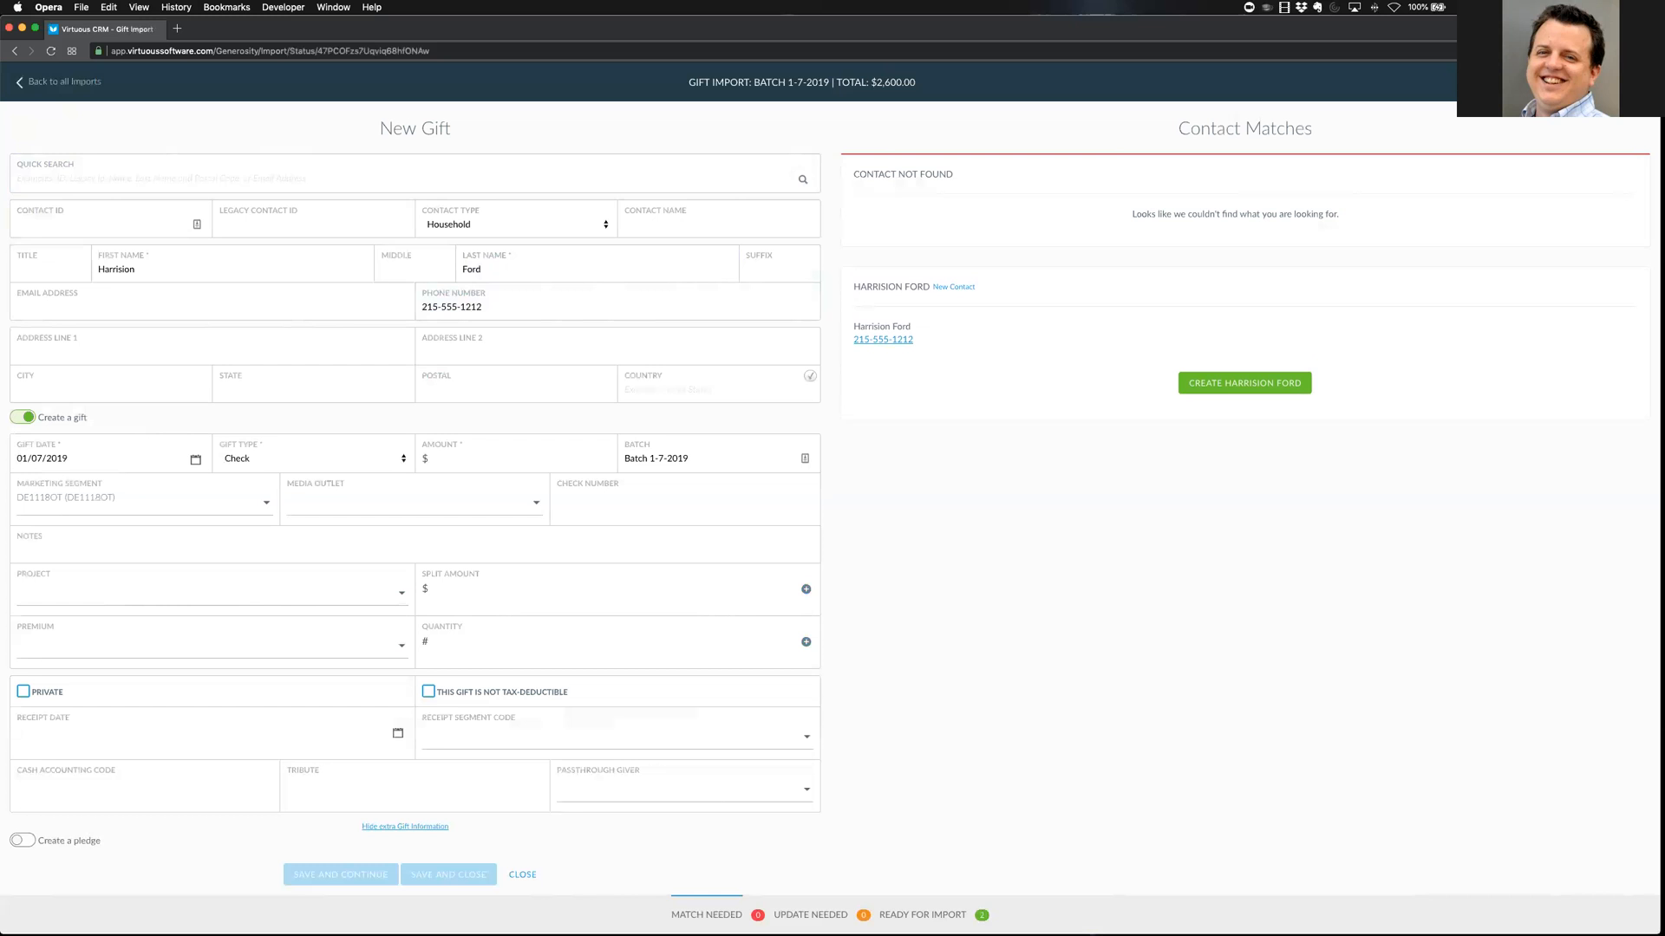
Fill in the donor's street address from the autocomplete suggestion and keep it as entered
key("Tab")
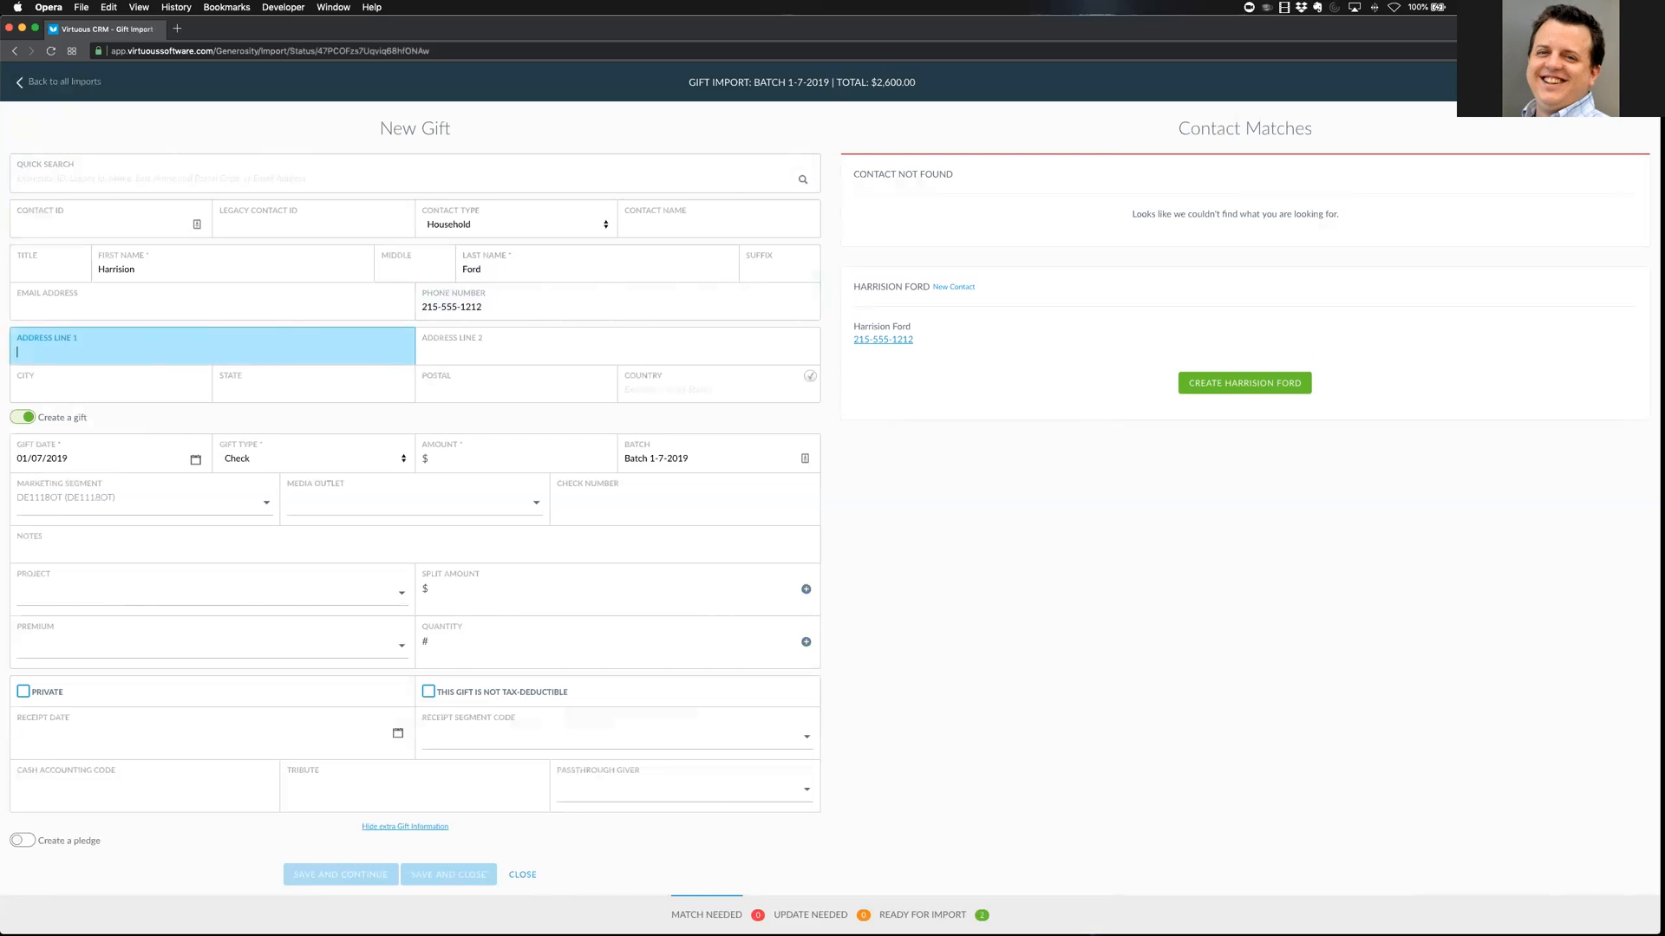
type("123")
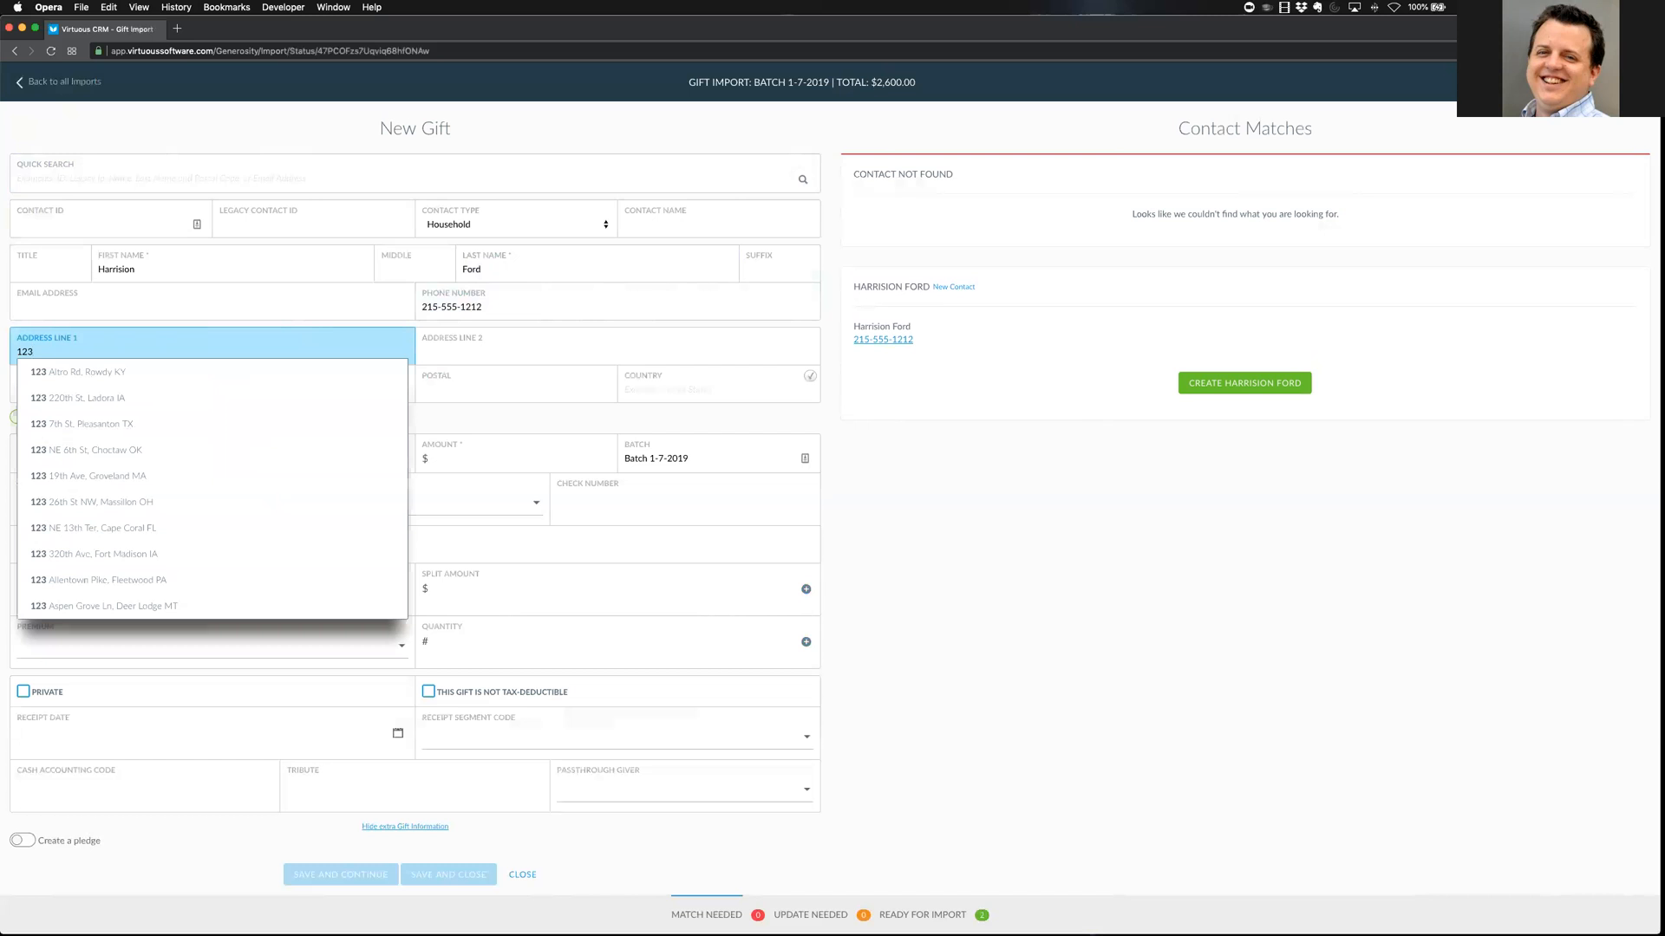
key("Up")
key("Up")
key("Up")
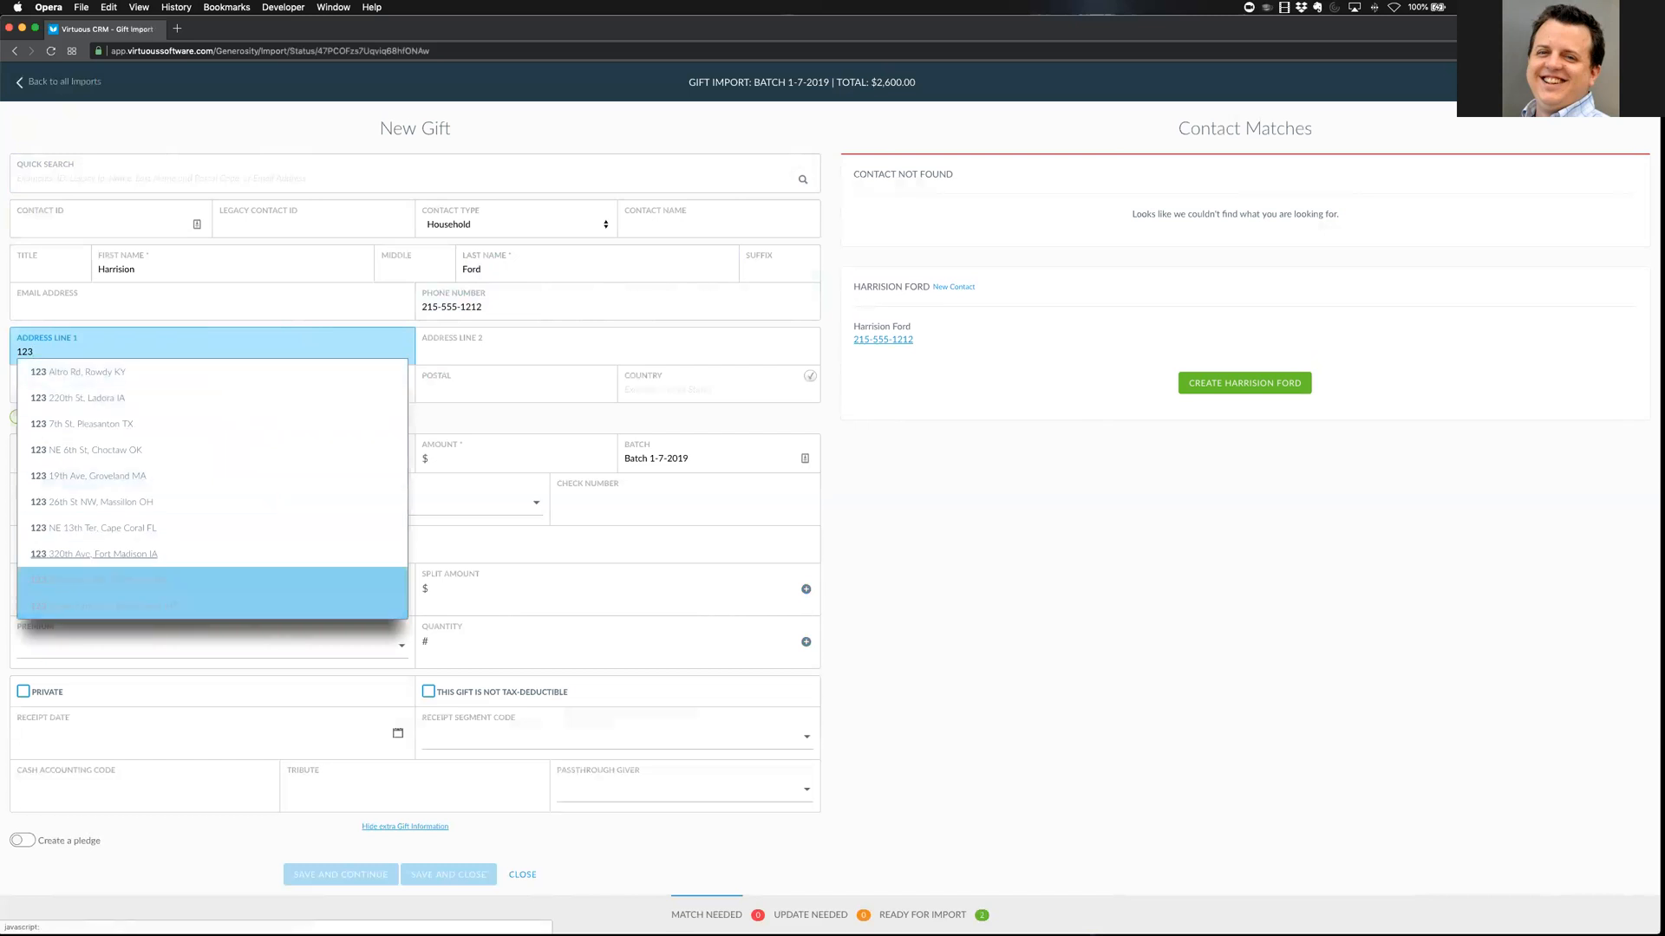
key("Return")
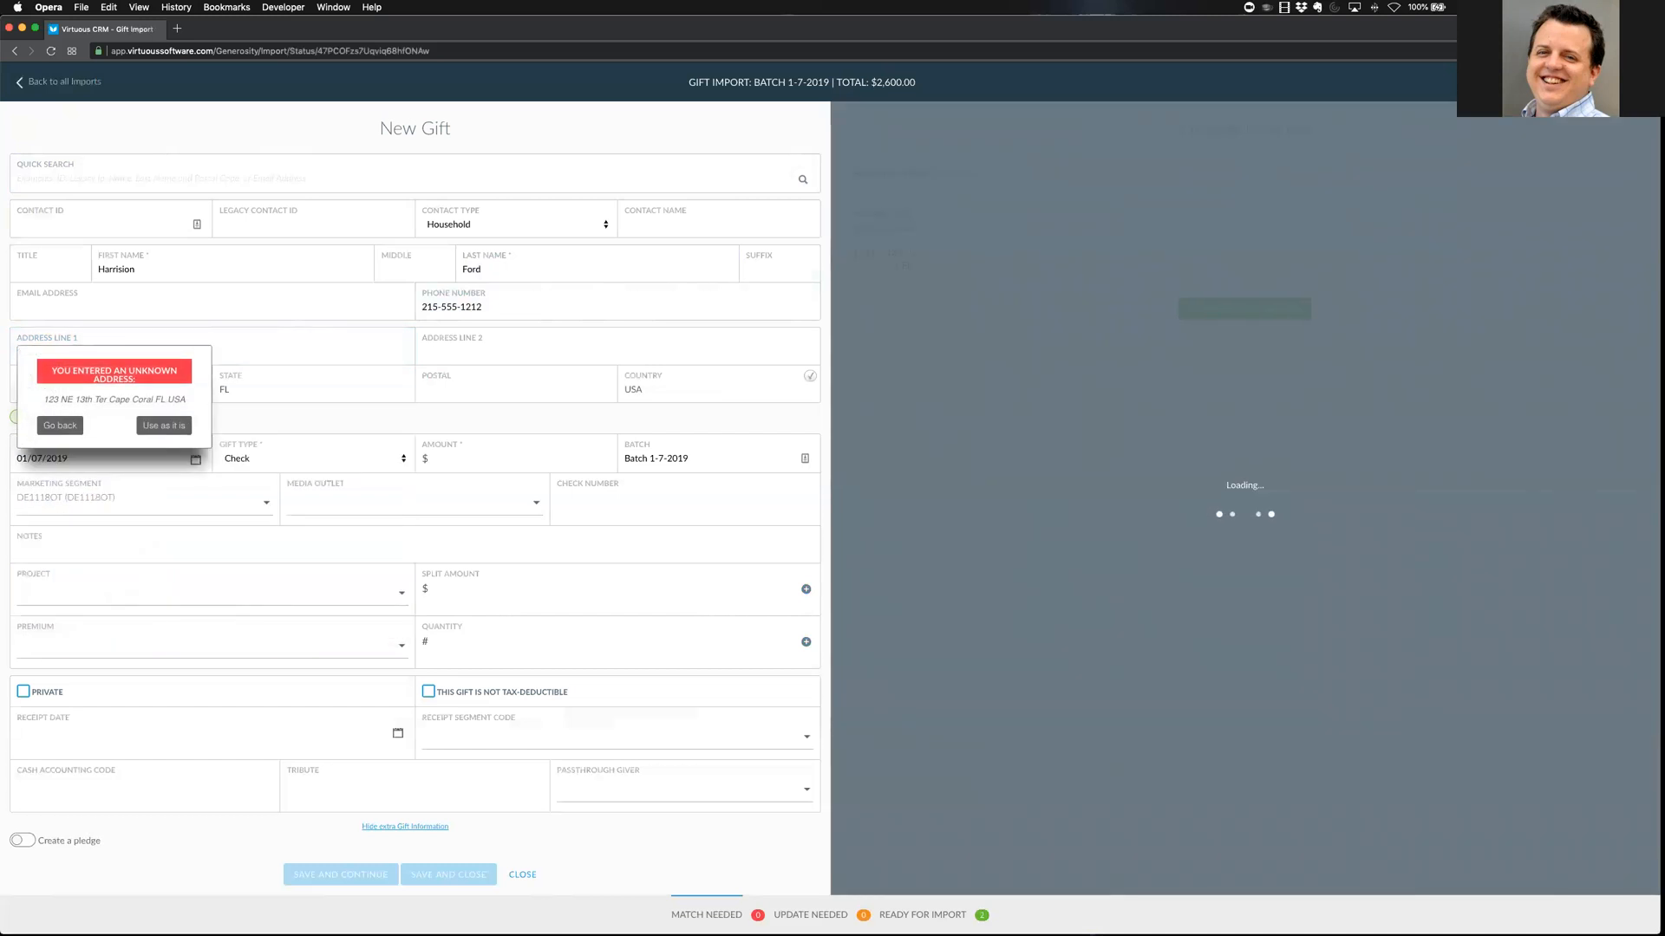
left_click(164, 426)
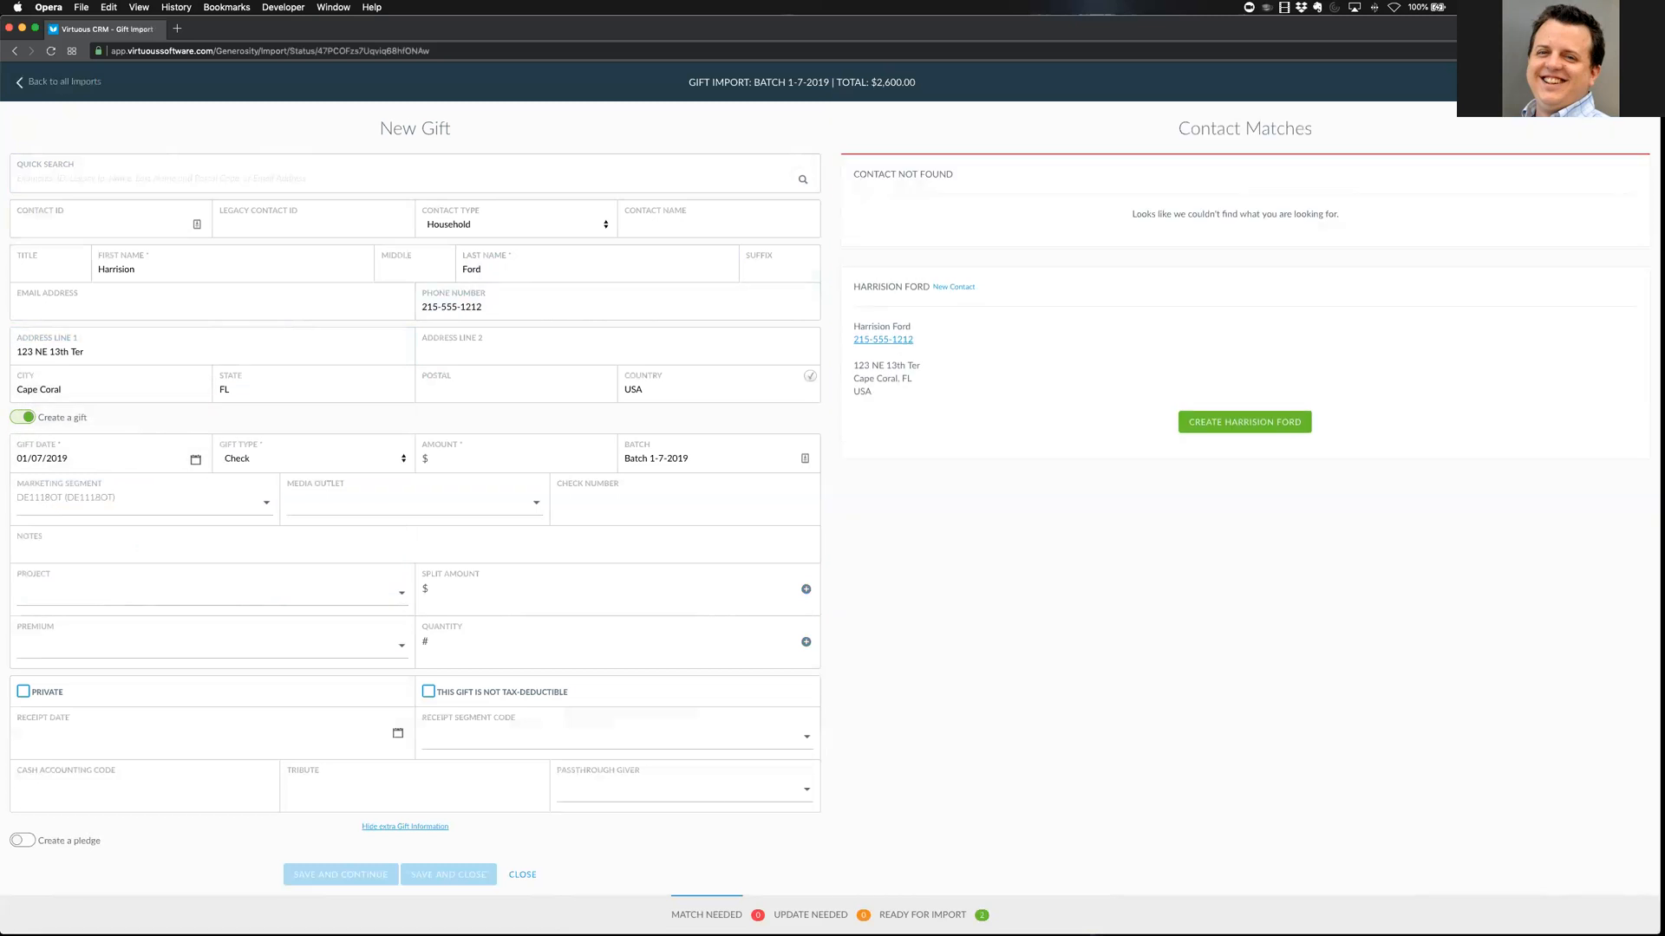
Add the donor's postal code and create the donor as a new contact
left_click(498, 387)
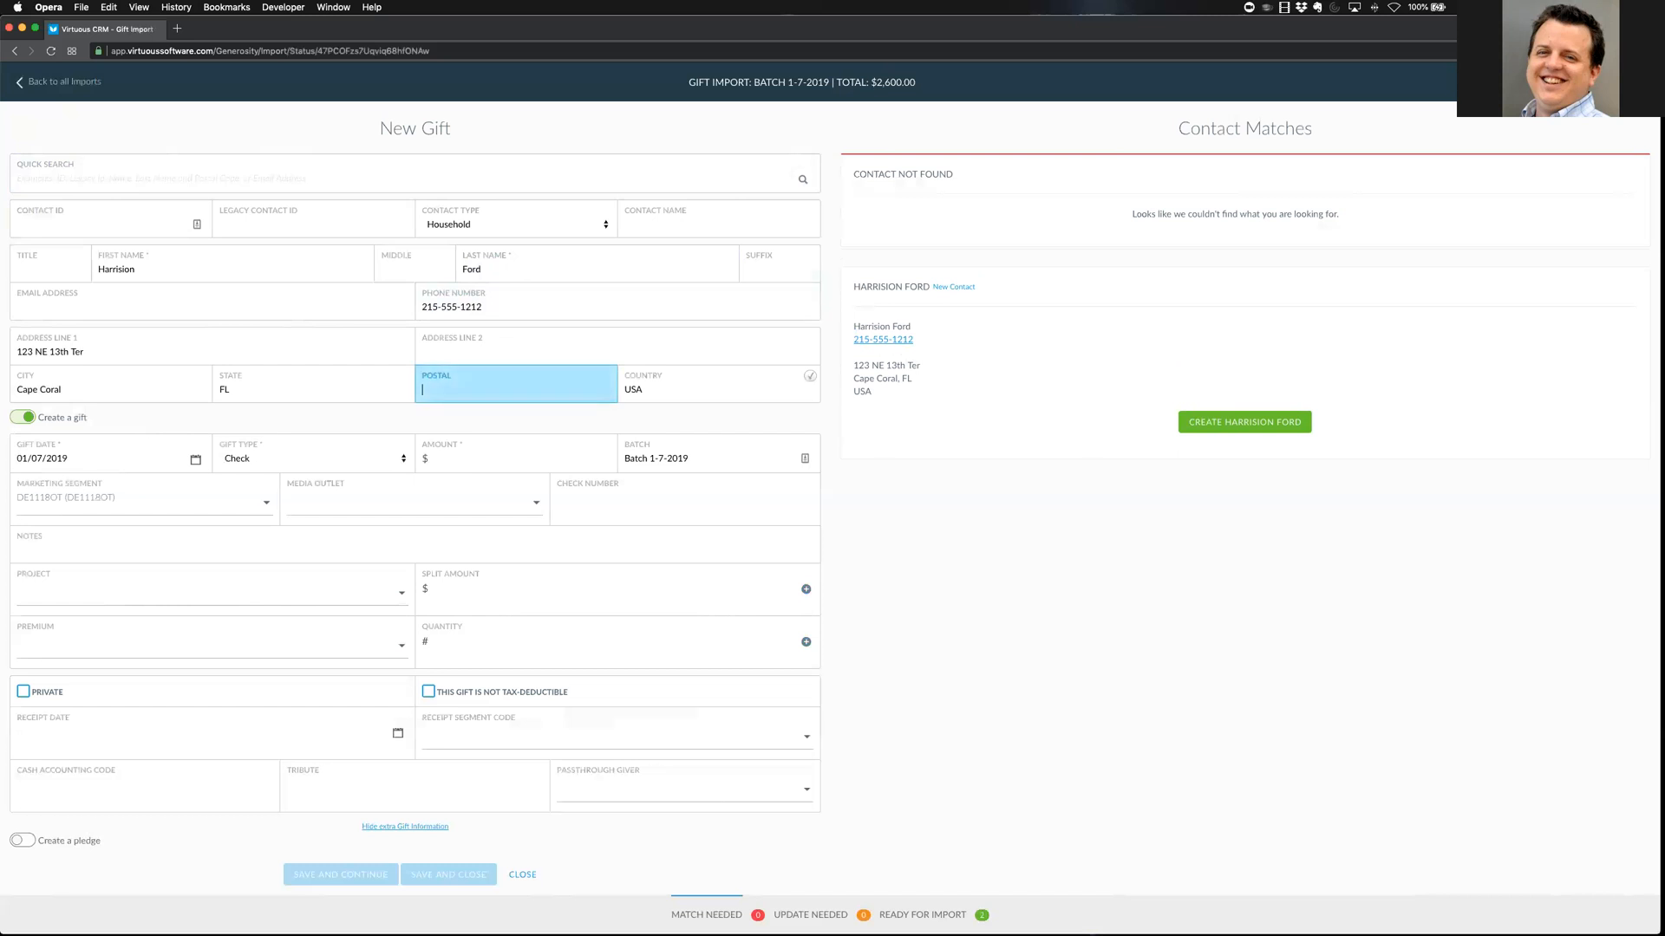
type("97045")
key("Tab")
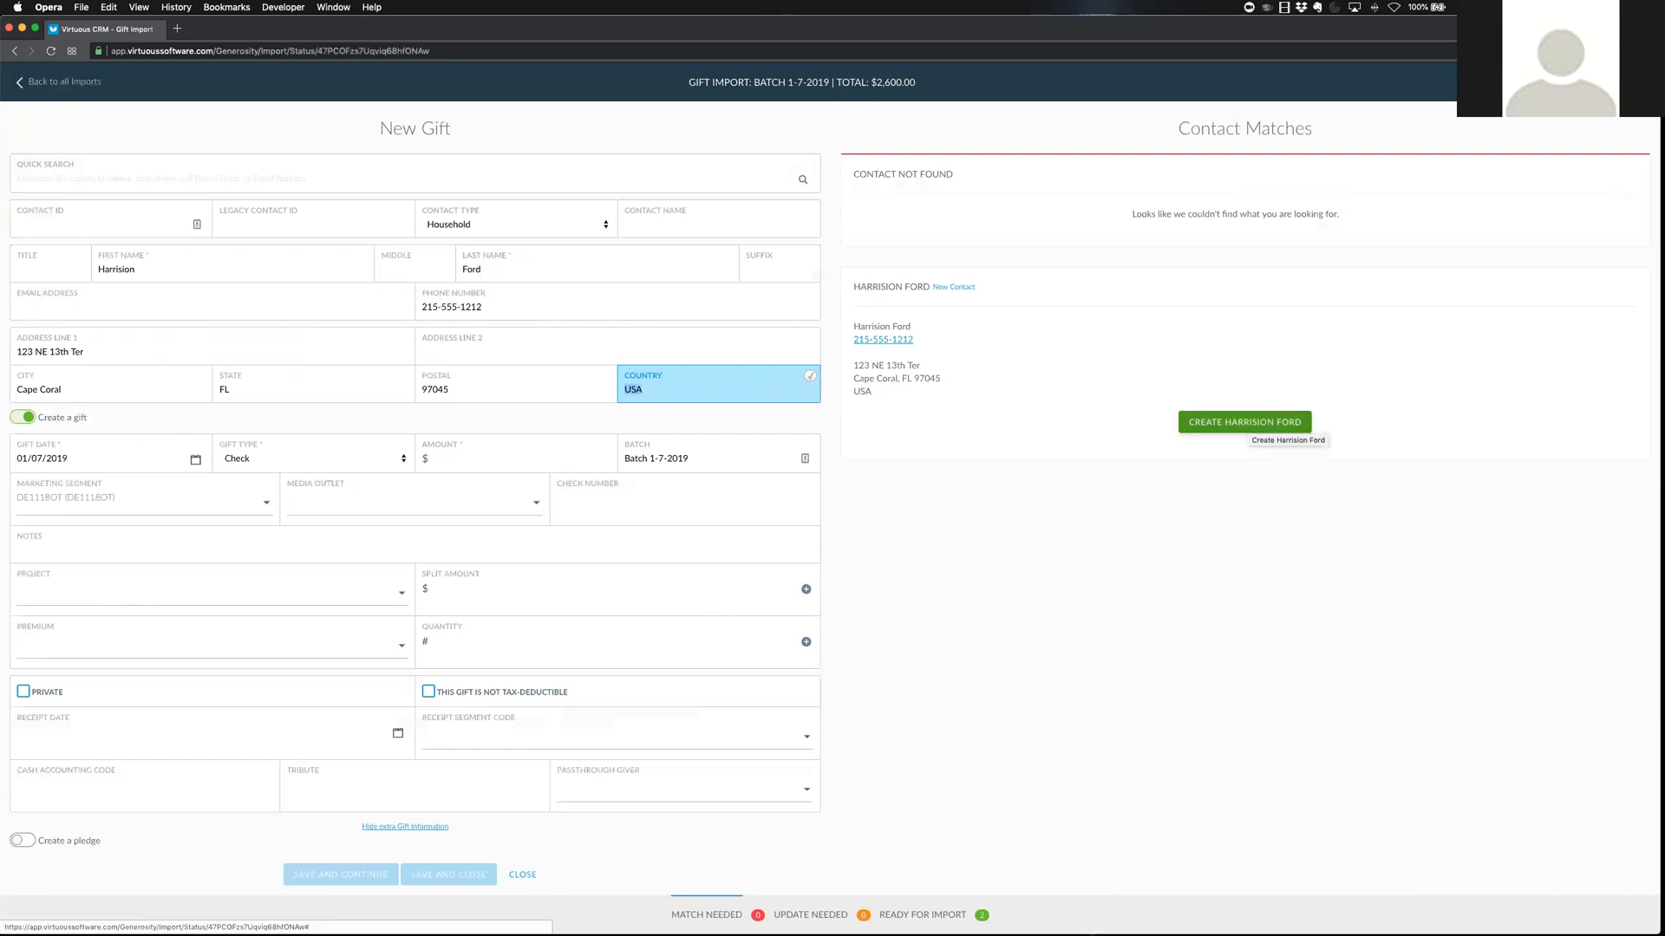
left_click(1244, 422)
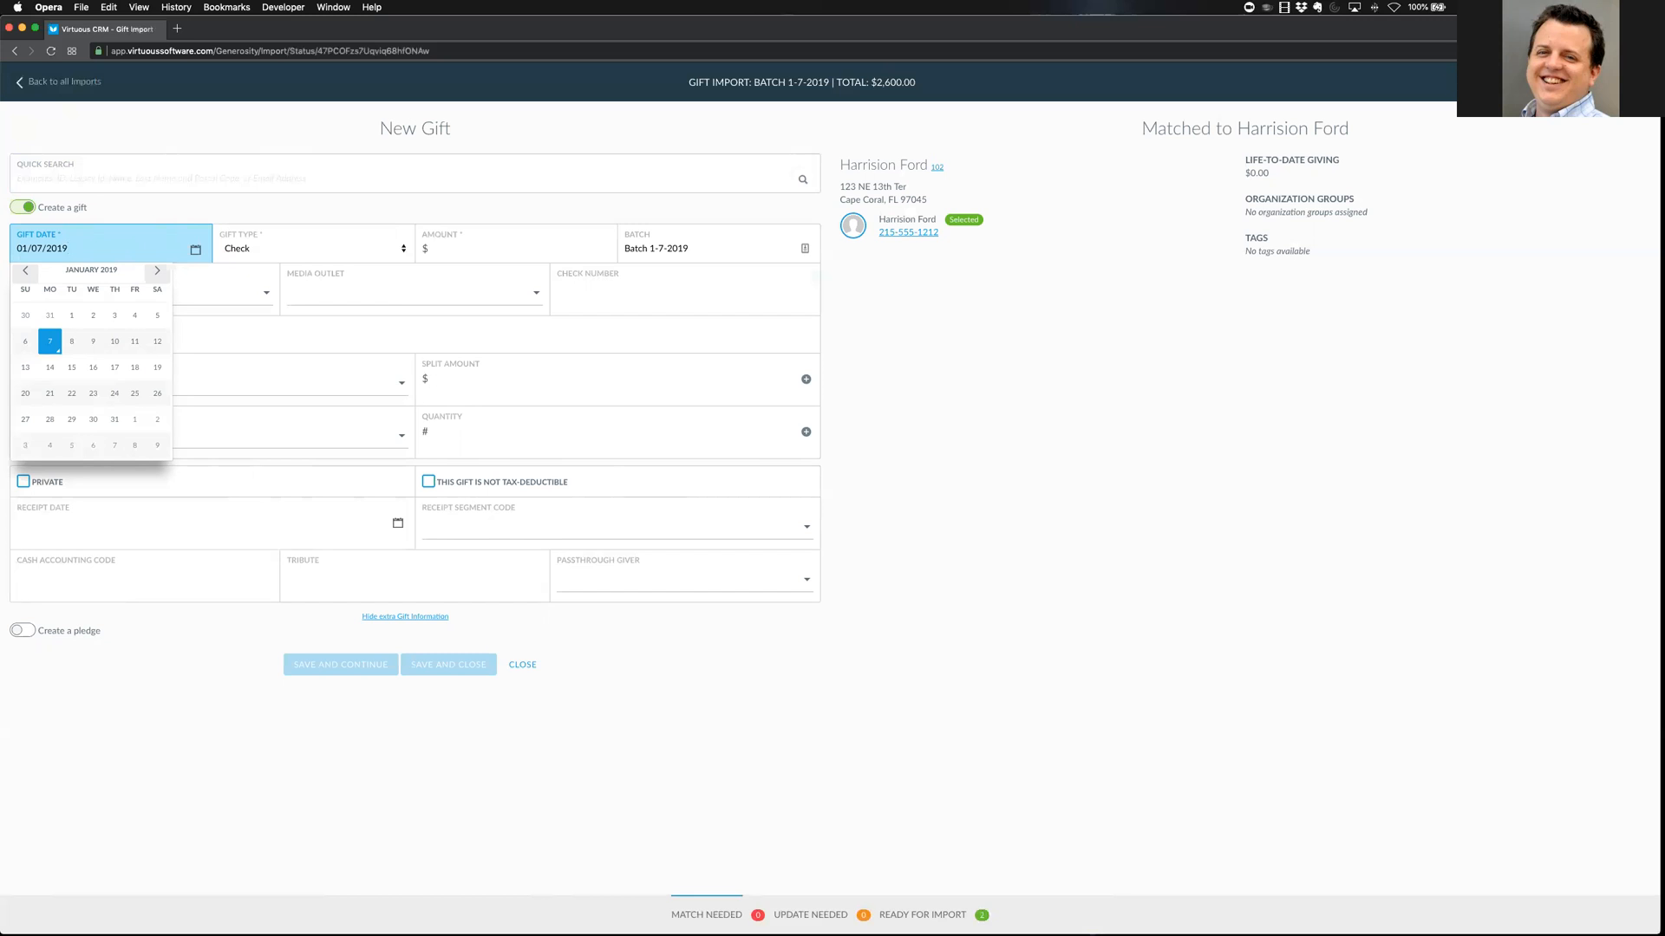
Enter a $5000 amount and check number 3214 on the new donor's gift
key("Tab")
key("Tab")
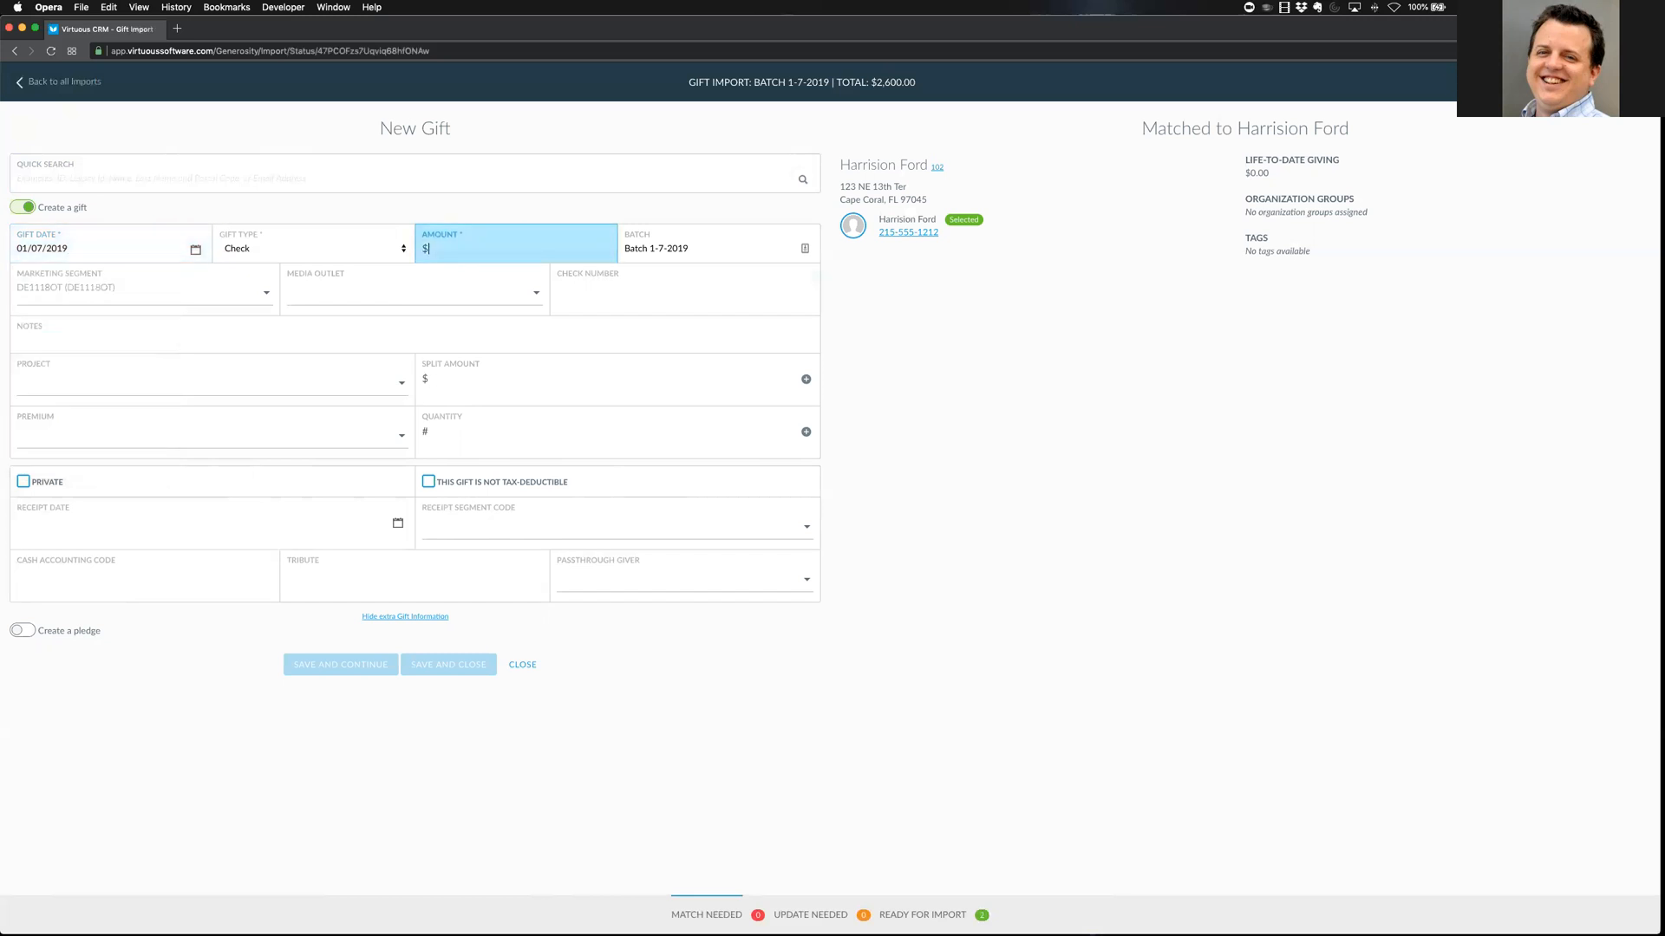
type("5000")
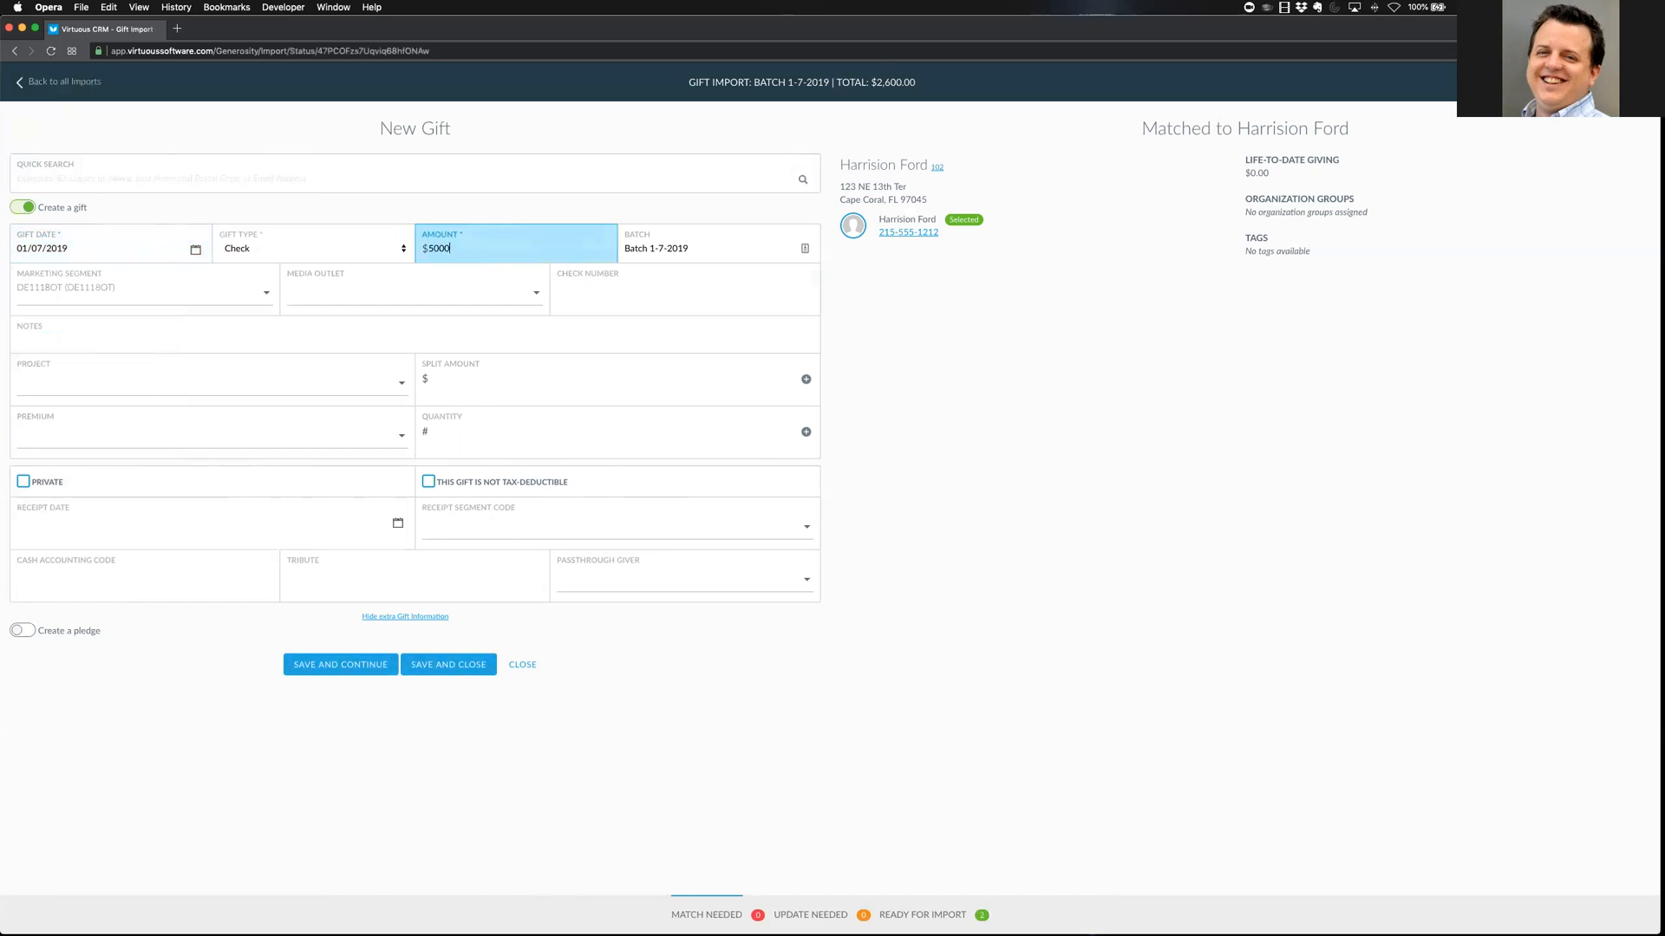
key("Tab")
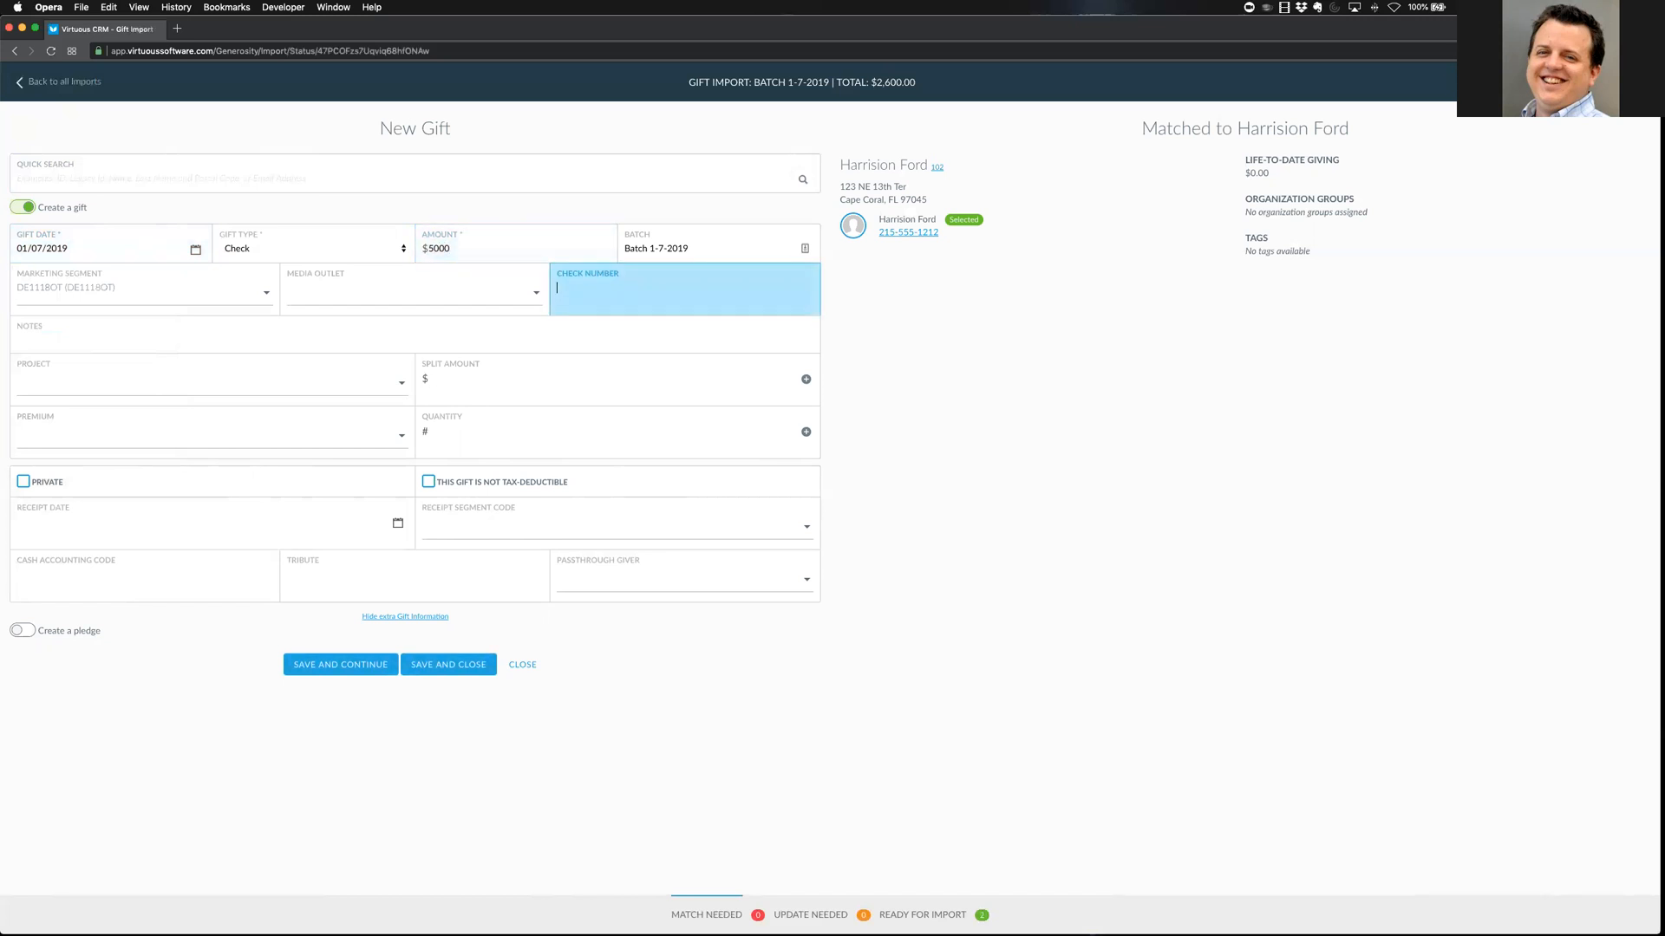
type("3214")
left_click(230, 387)
Split the full $5000 to Default Project (General Fund) and save and close the gift
left_click(216, 404)
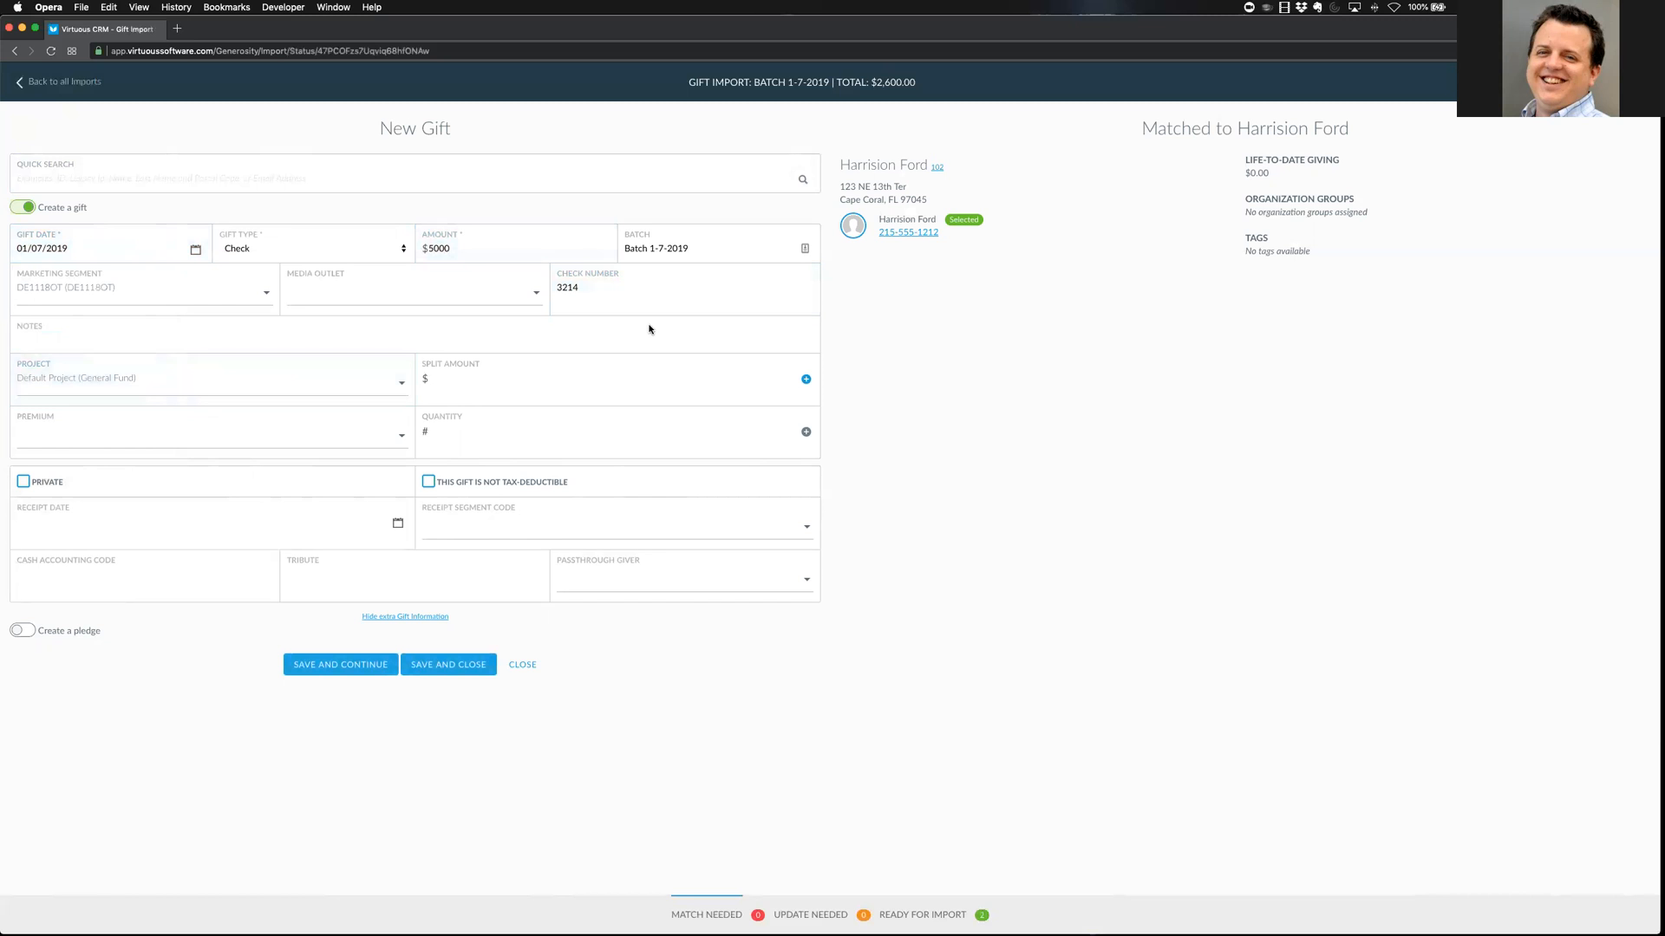
left_click(549, 379)
type("5000")
key("Tab")
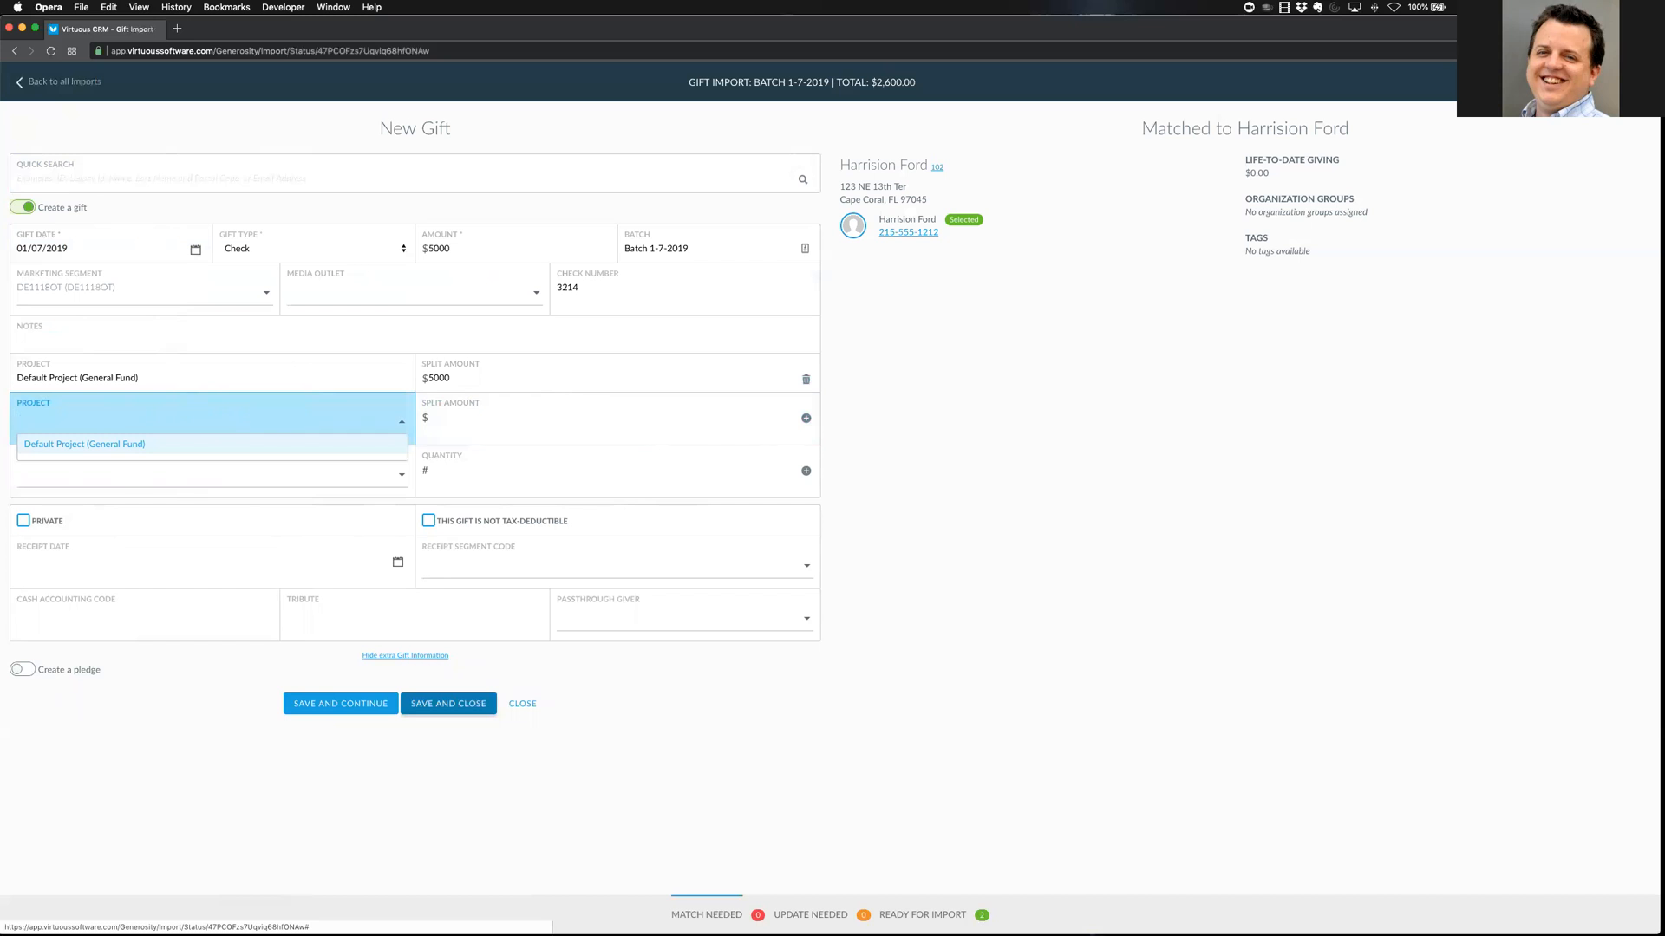
left_click(448, 703)
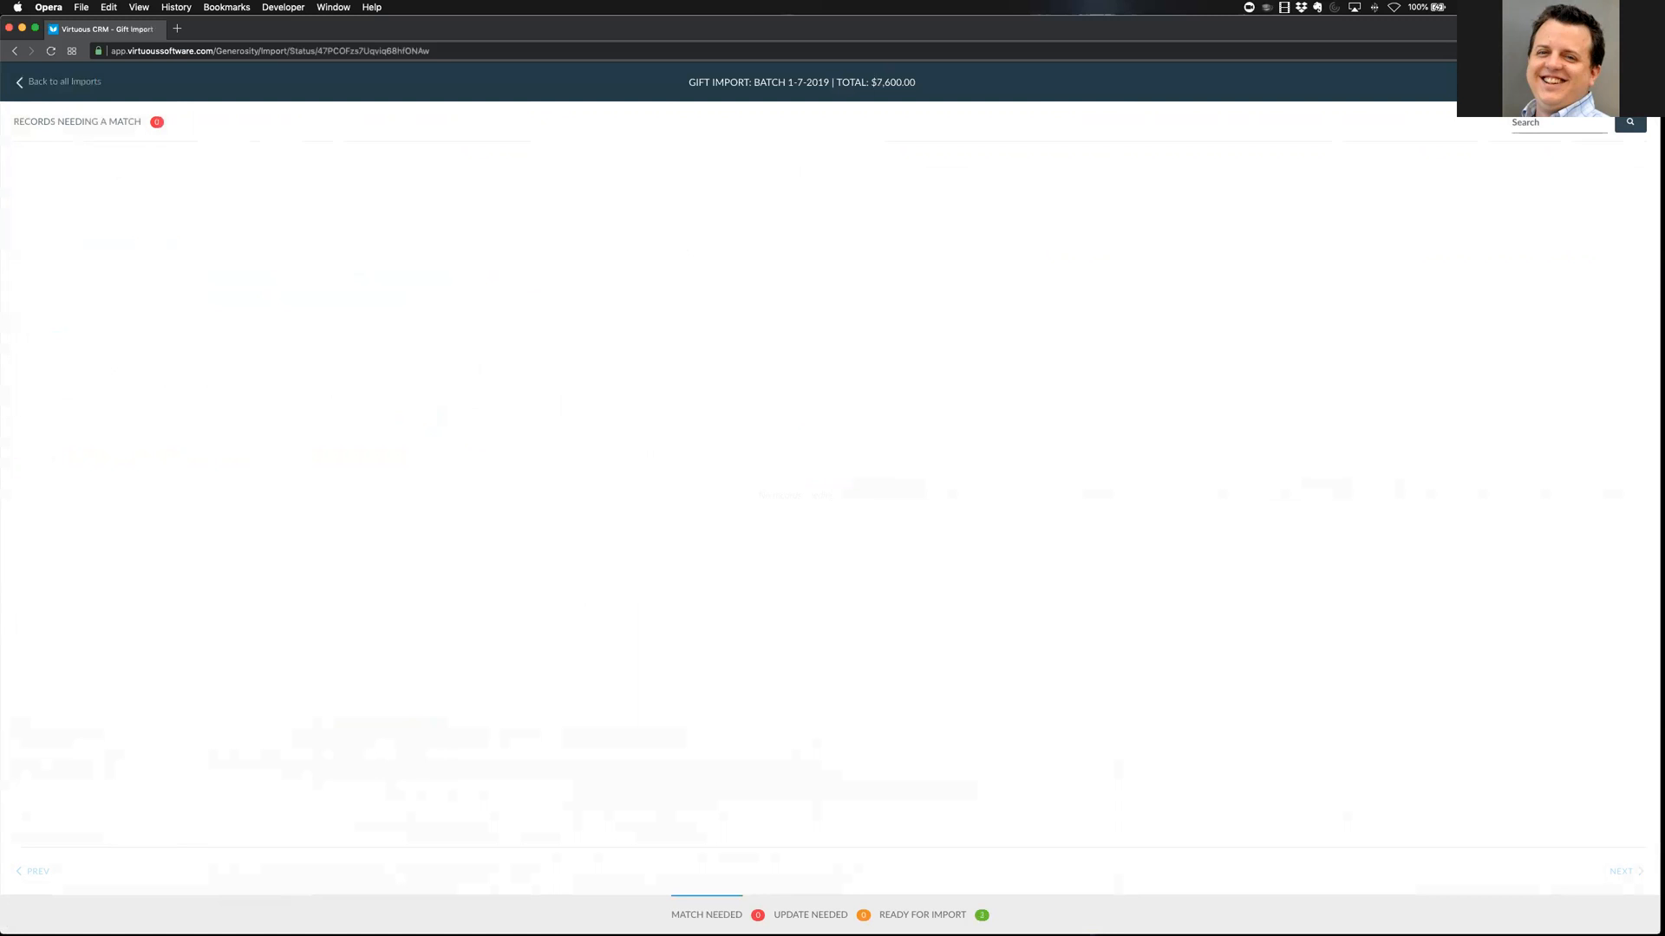
Switch back to the batch window to view the records list now totalling $7,600.00
key("super+Tab")
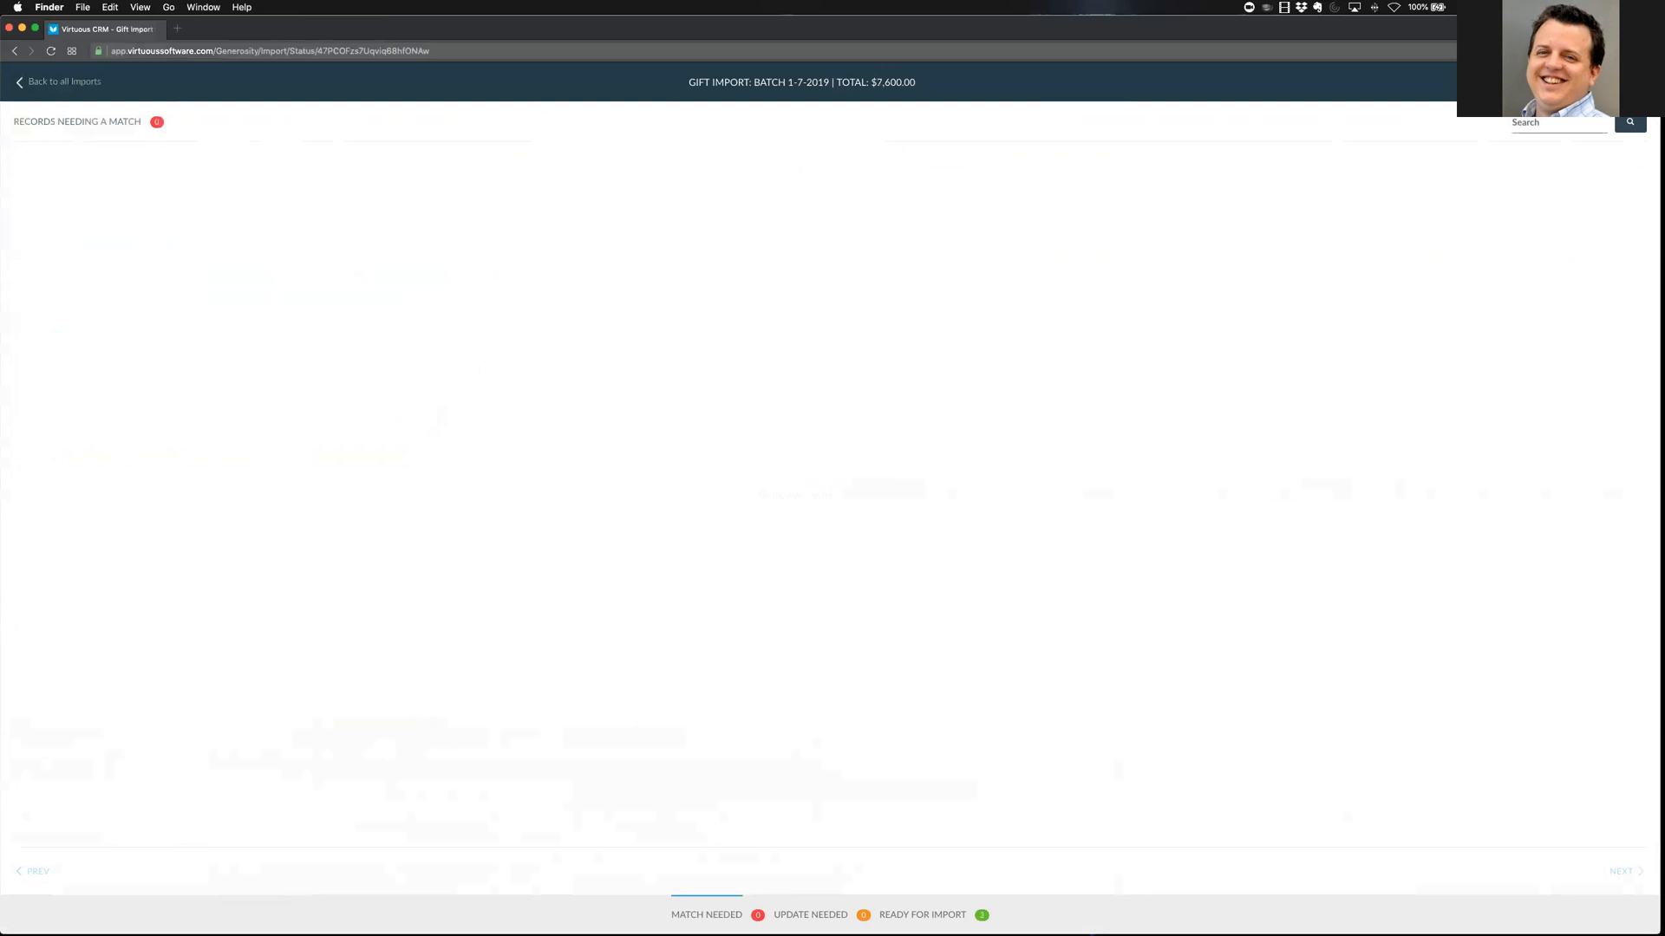
mouse_move(923, 72)
left_mouse_down()
mouse_move(805, 91)
mouse_move(893, 59)
left_mouse_up()
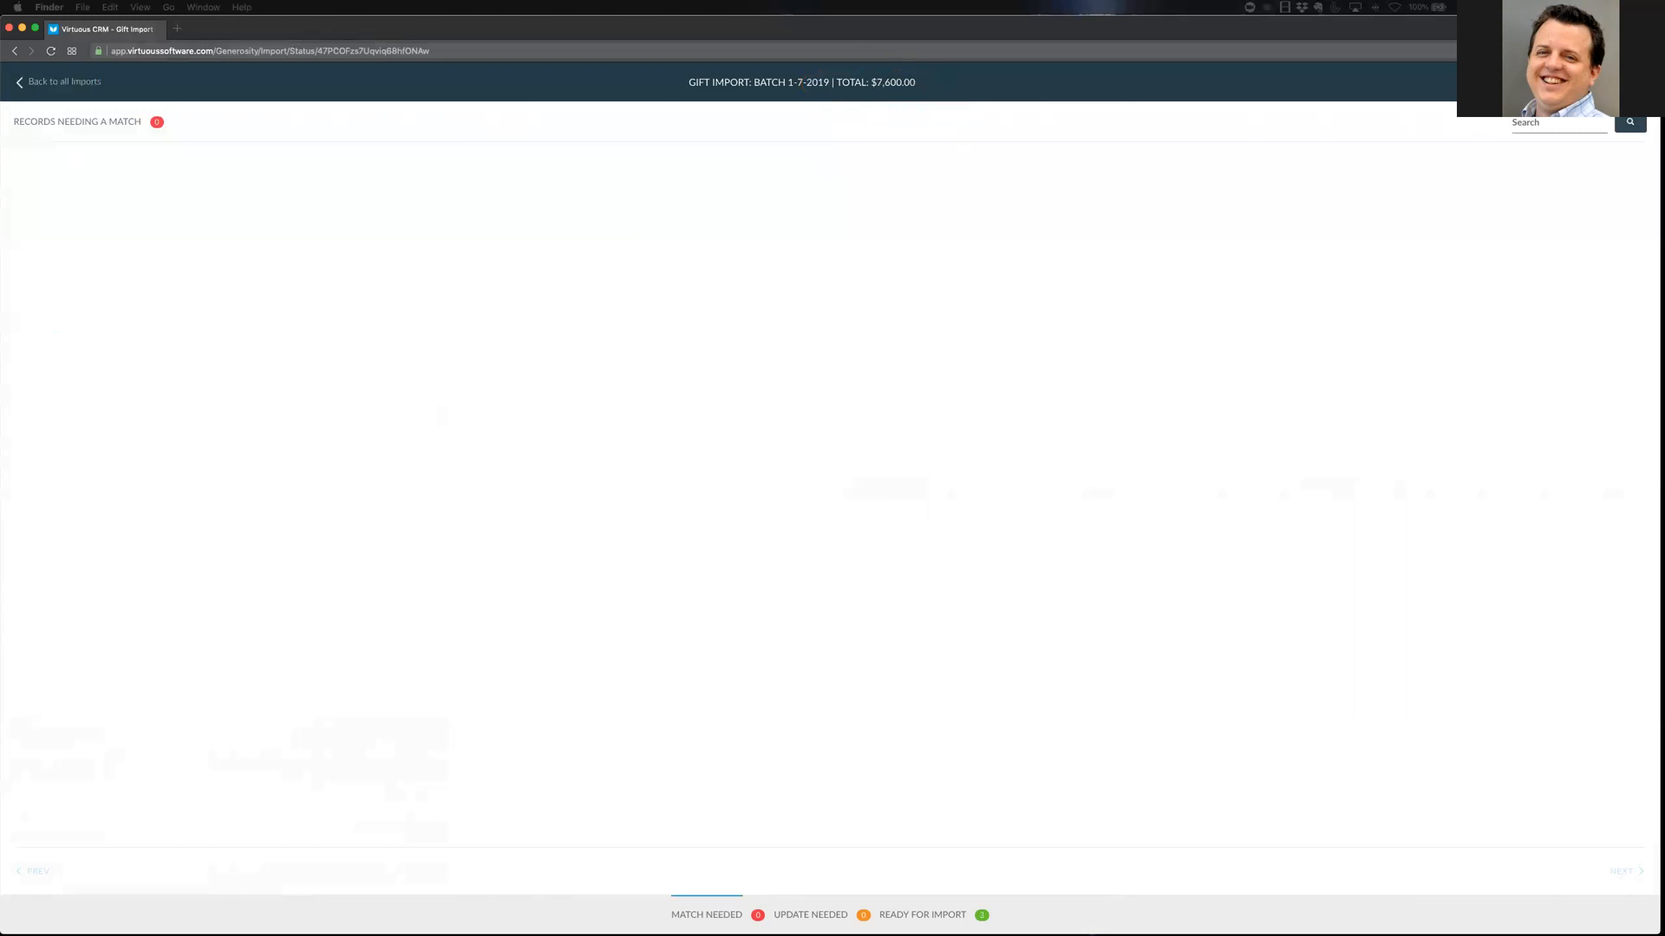
Review the 100.00, 2,500.00 and 5,000.00 ready-for-import gifts, opening the $5,000 check gift
left_click(953, 915)
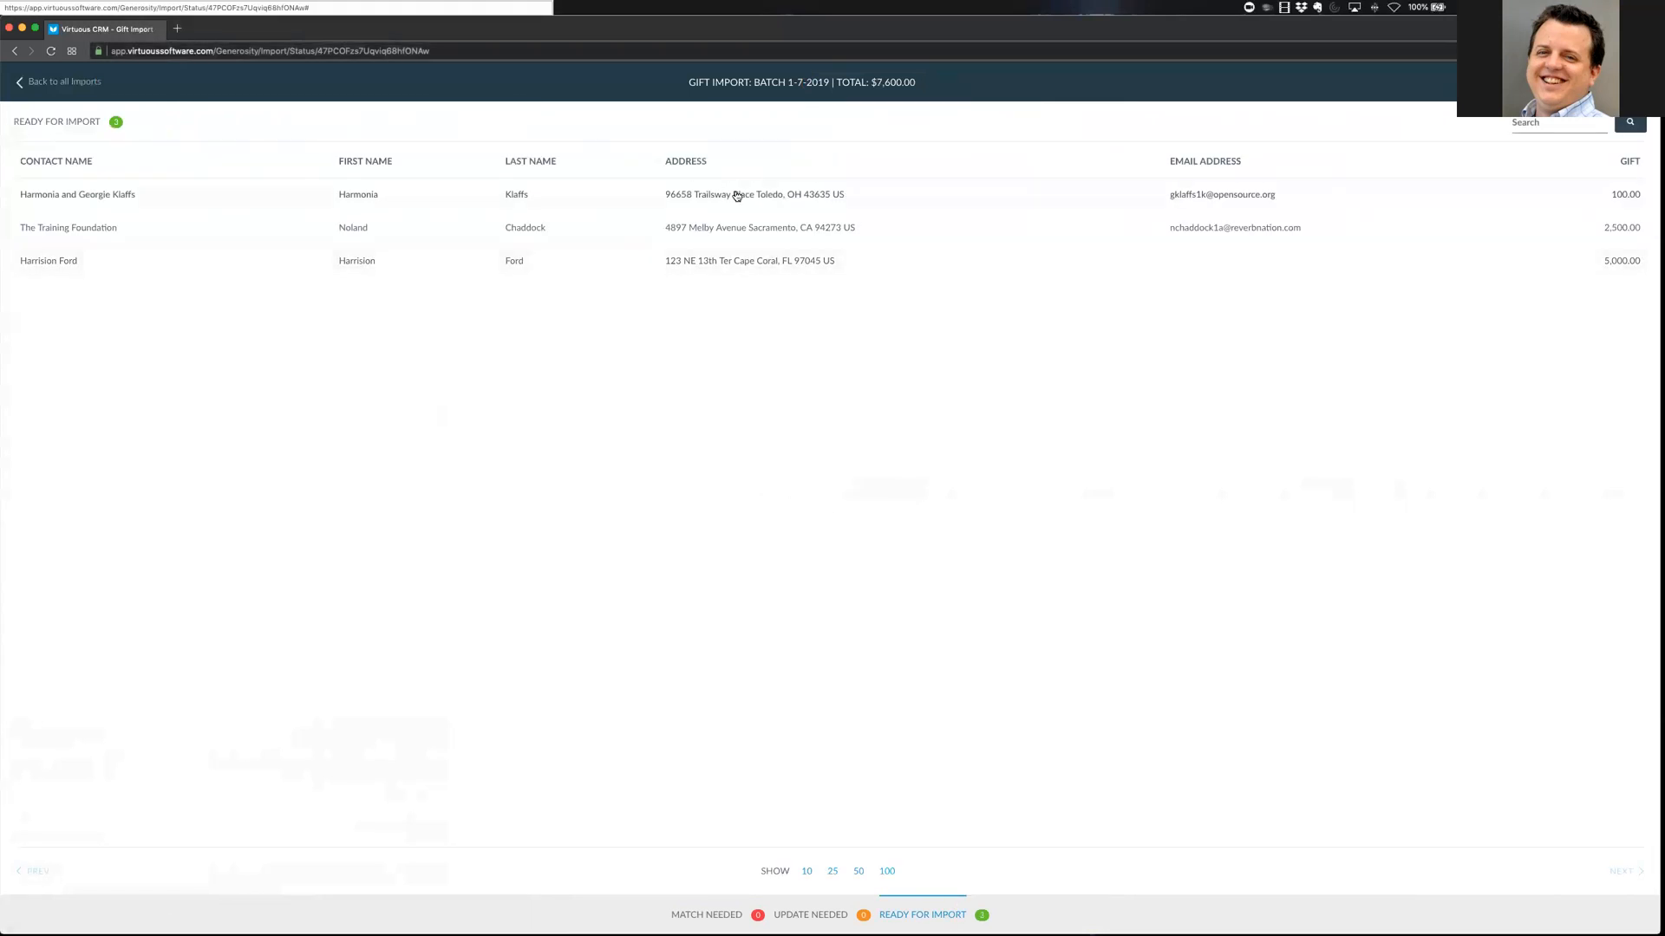
left_click(717, 265)
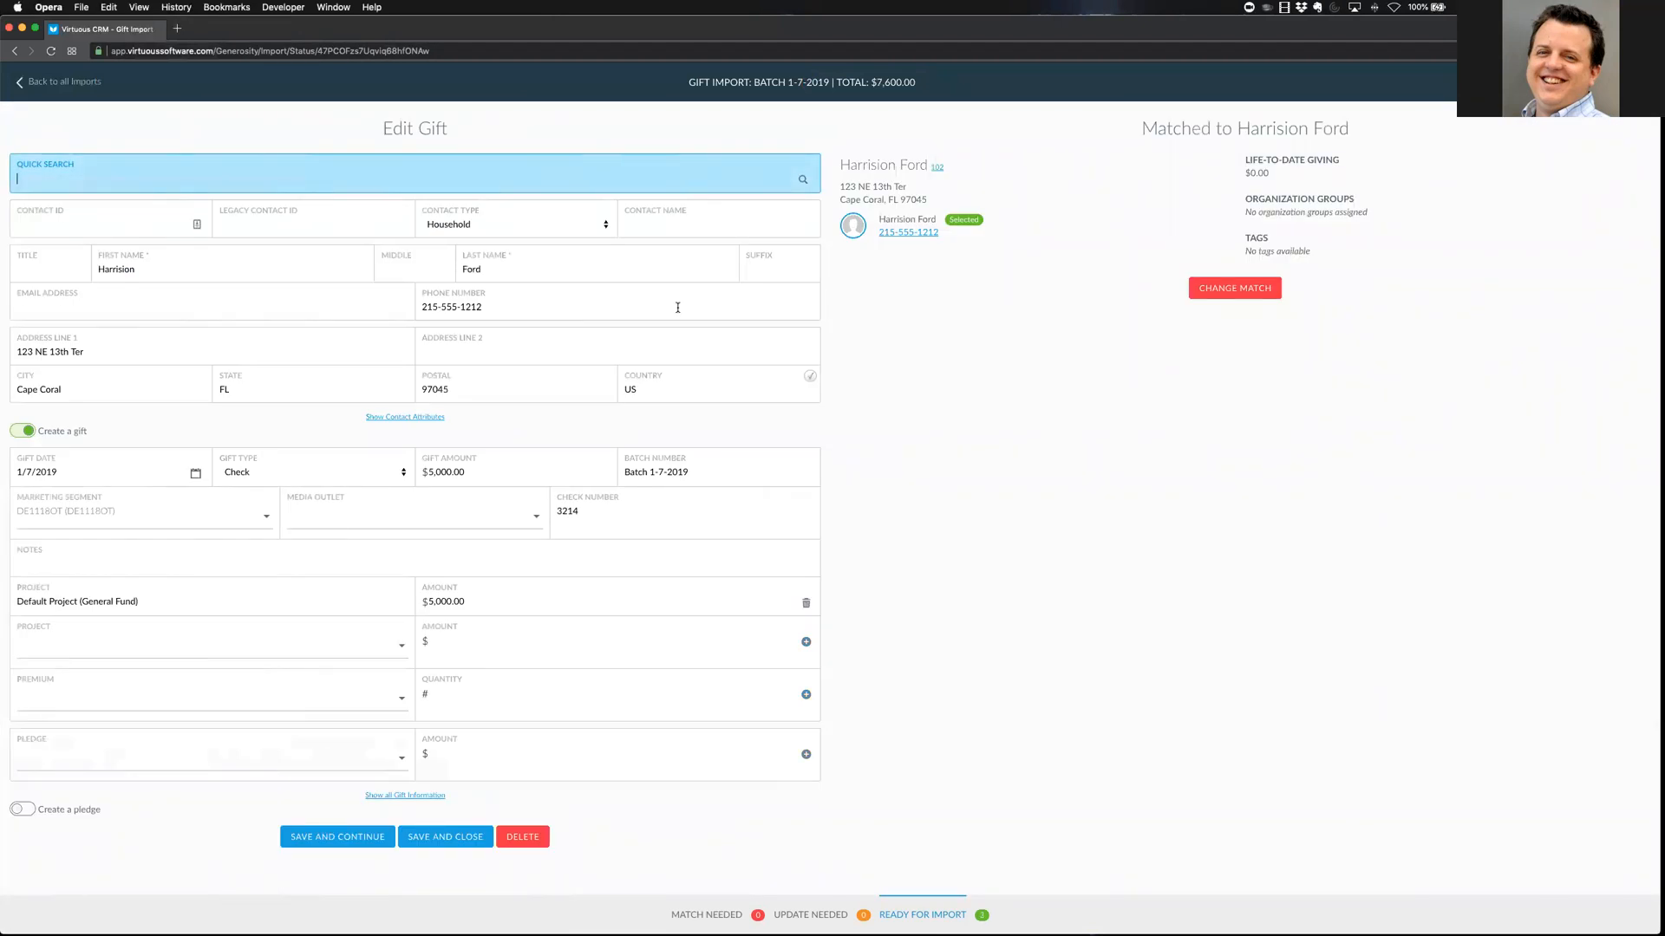
left_click(922, 918)
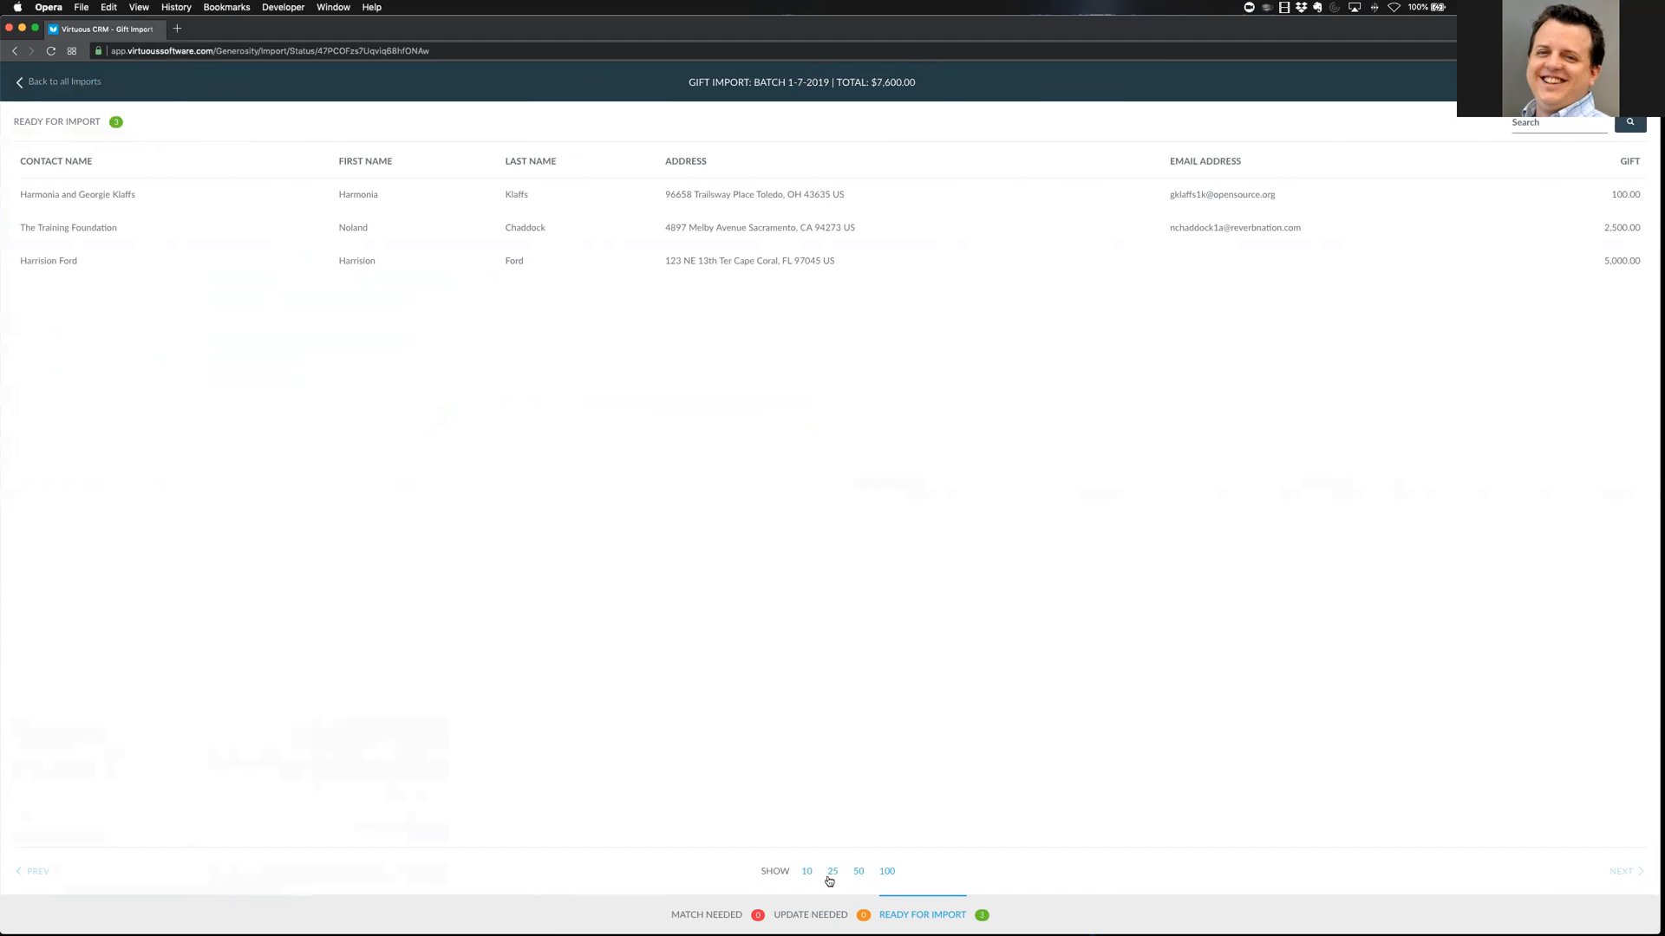
Check the Update Needed and Match Needed lists, then start a new gift and view contact matches
left_click(825, 918)
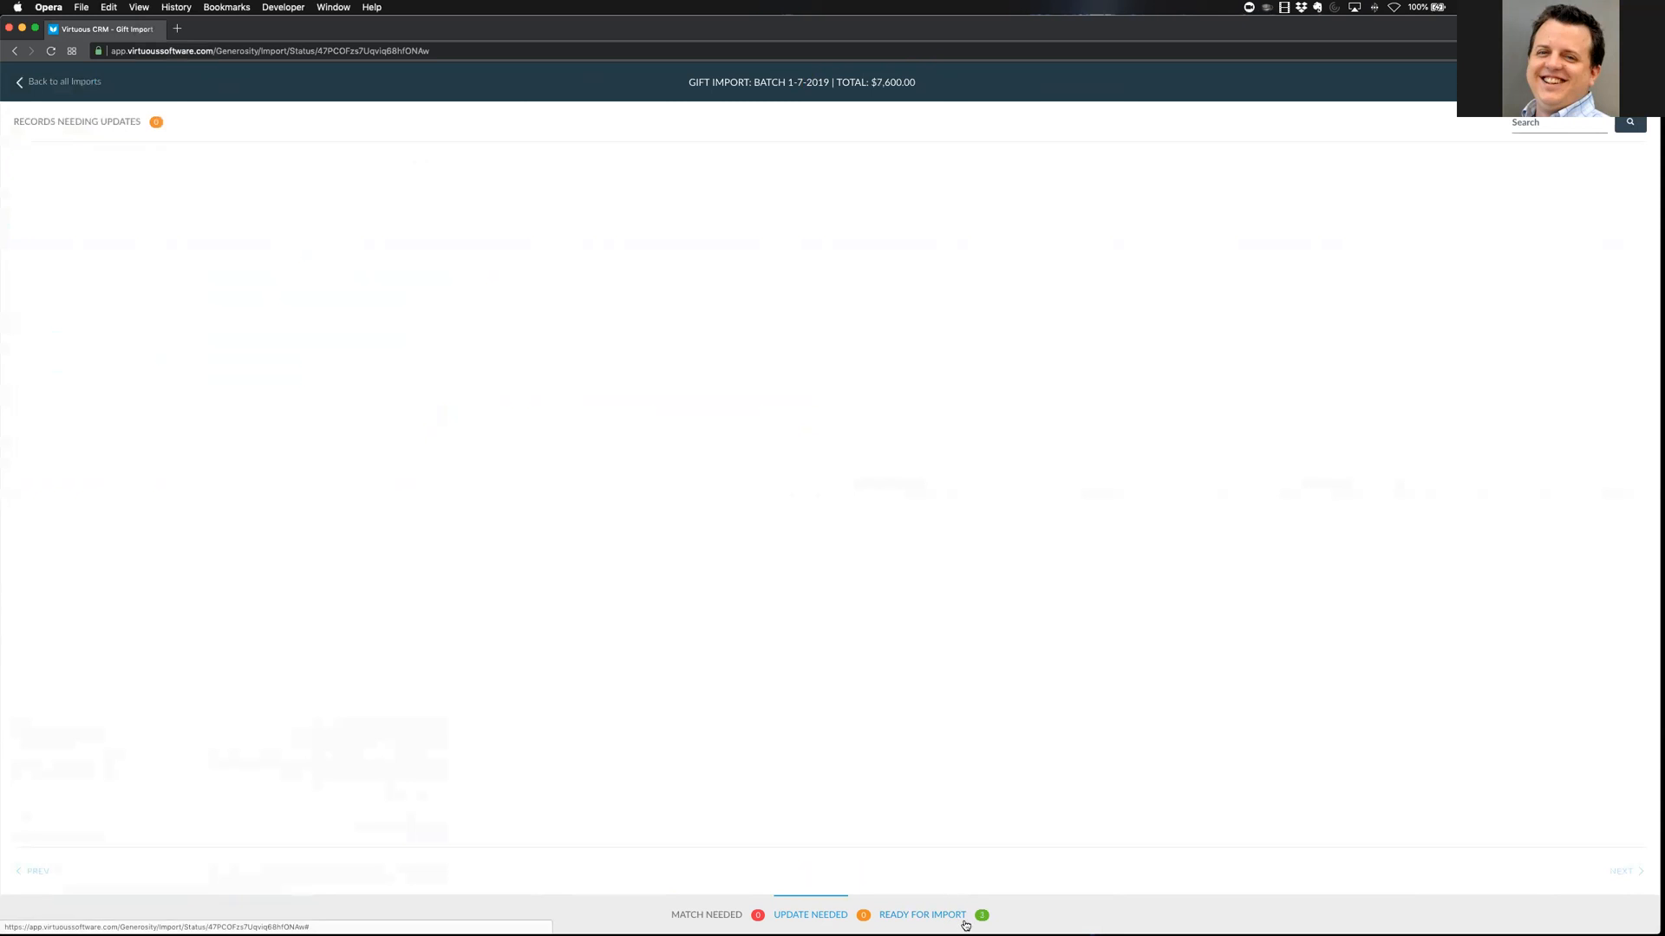
left_click(712, 917)
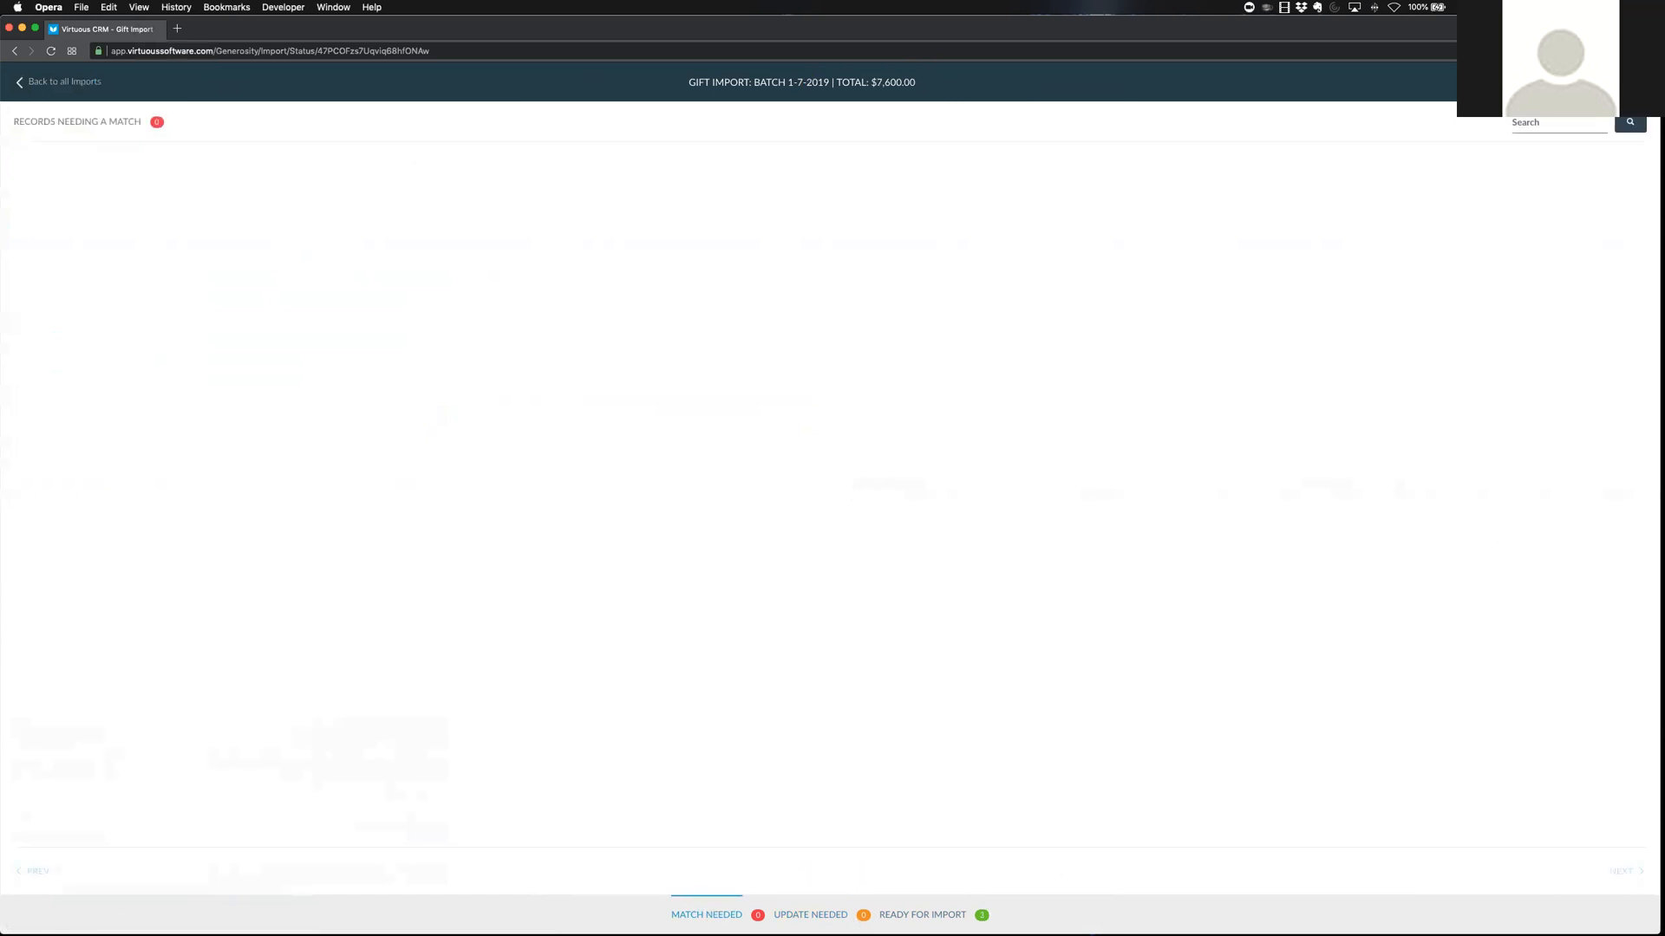
left_click(1540, 83)
left_click(1541, 162)
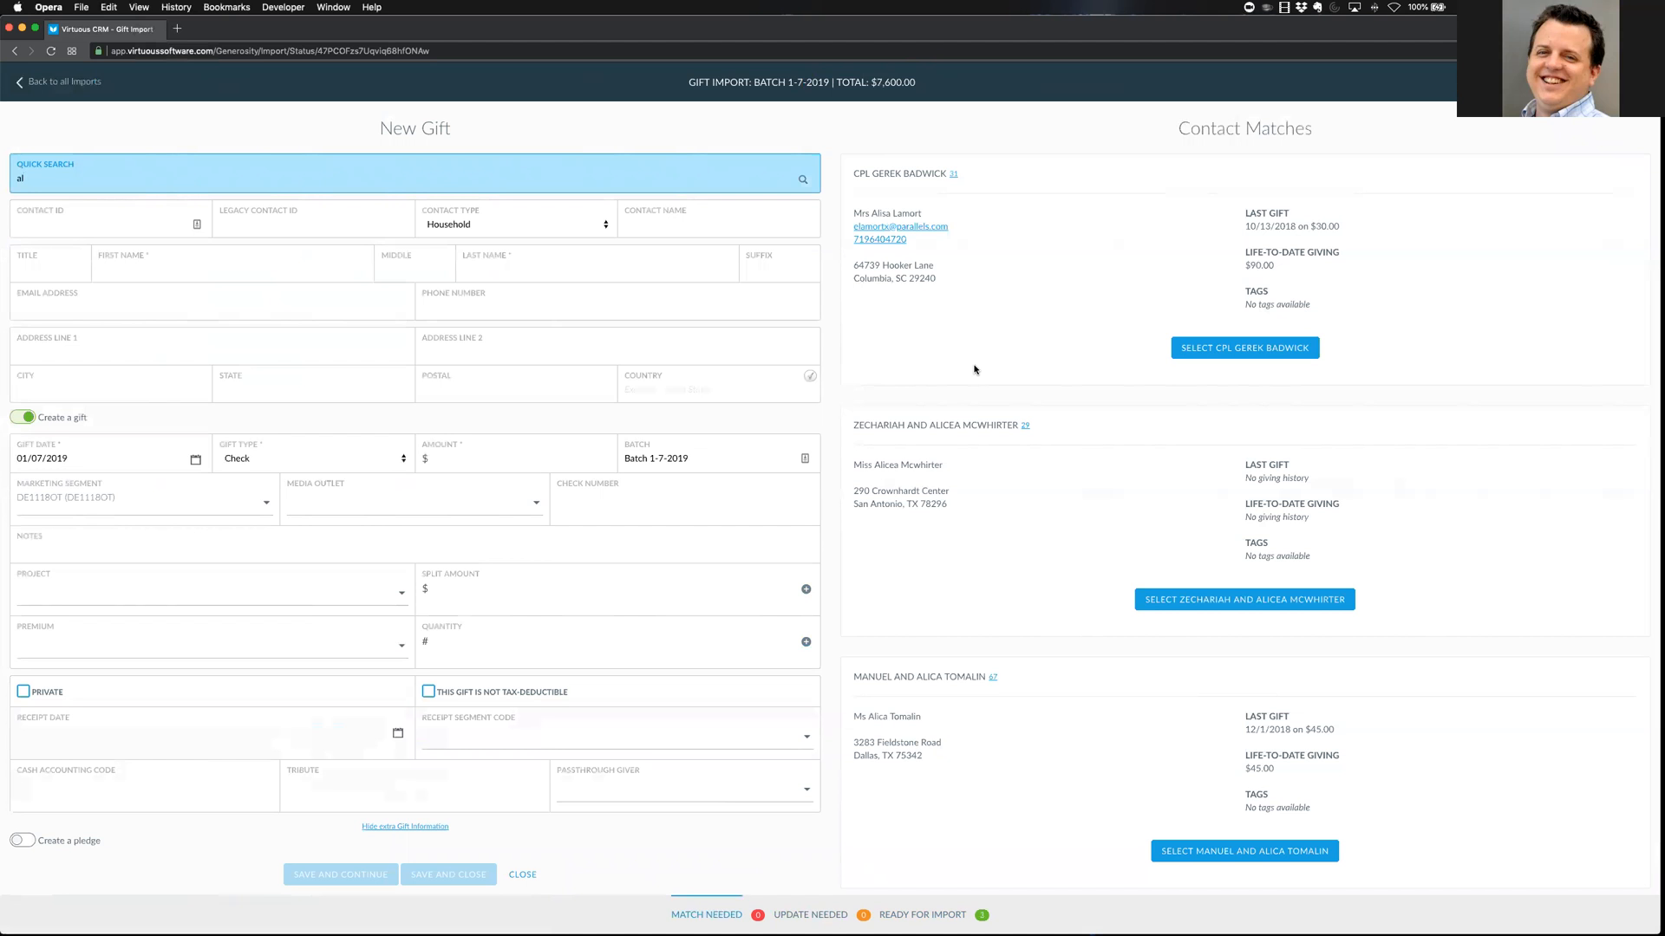
scroll(1122, 815, "down", 3)
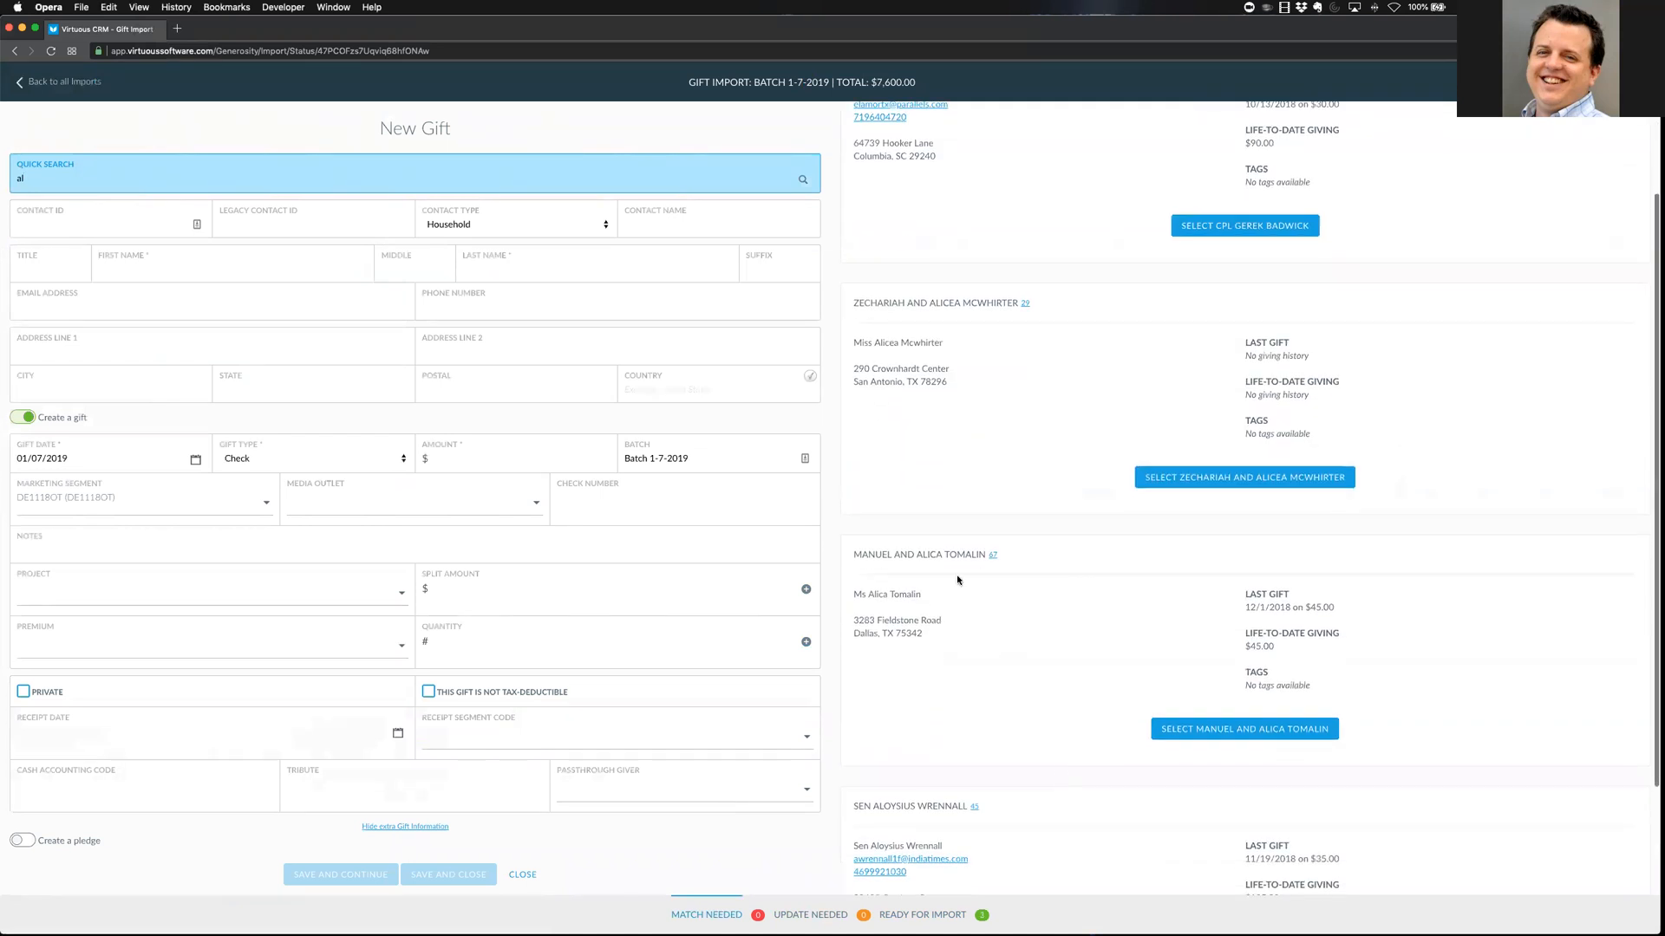
Match the third suggested household and save check gift 456 to Default Project (General Fund)
left_click(1212, 731)
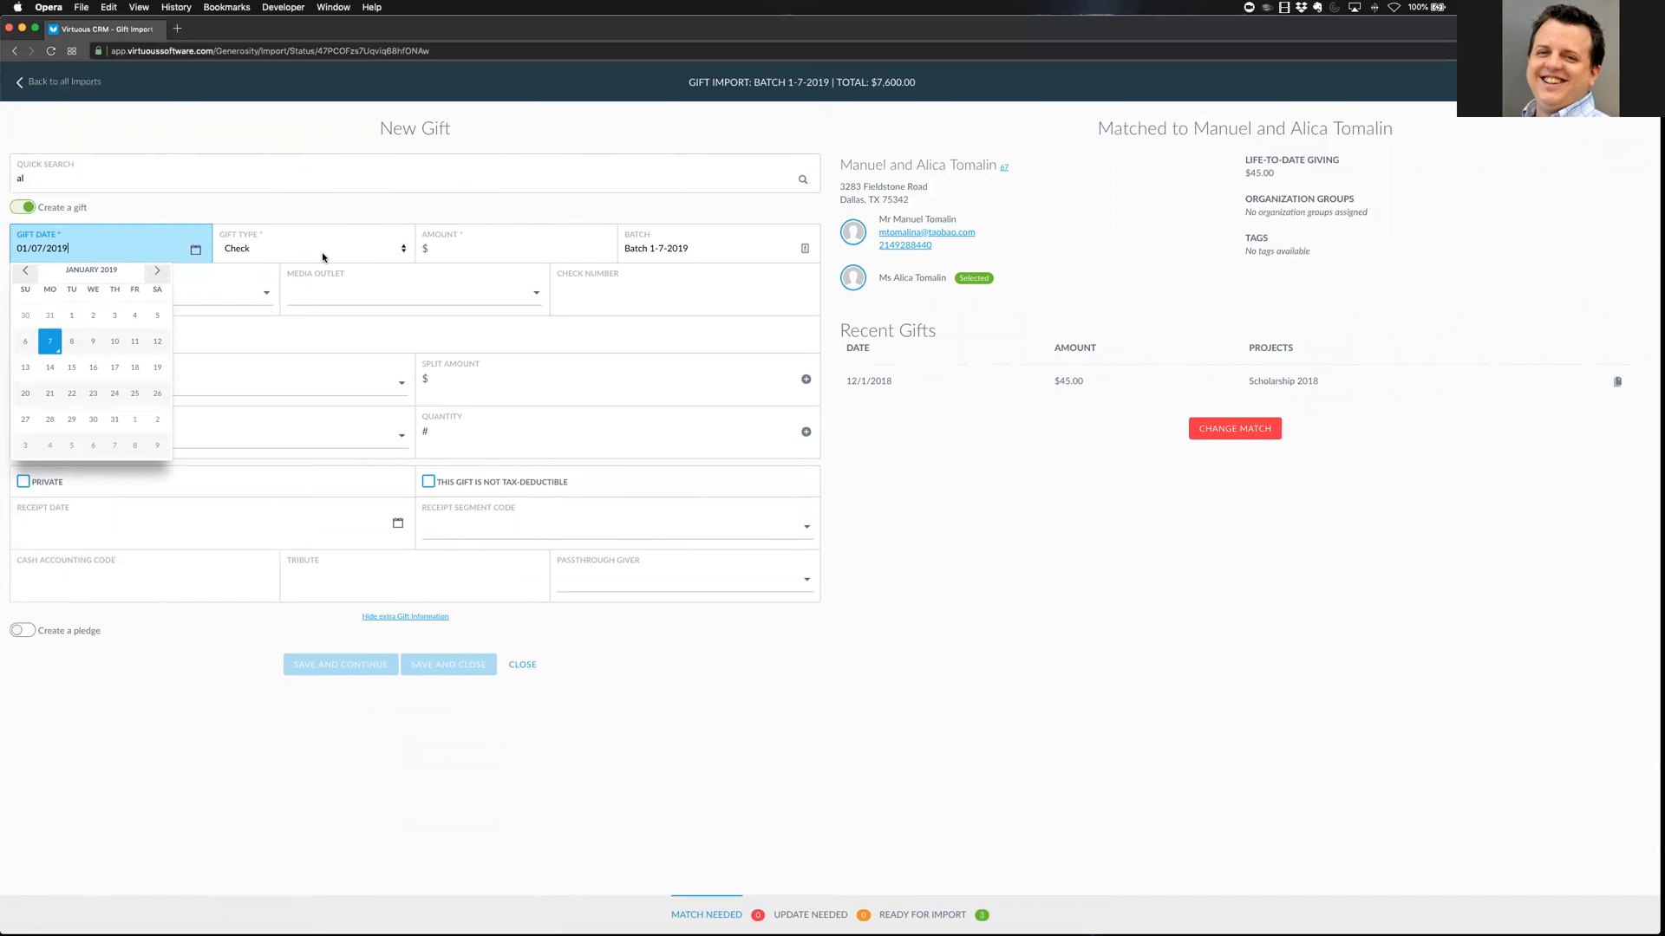
left_click(429, 249)
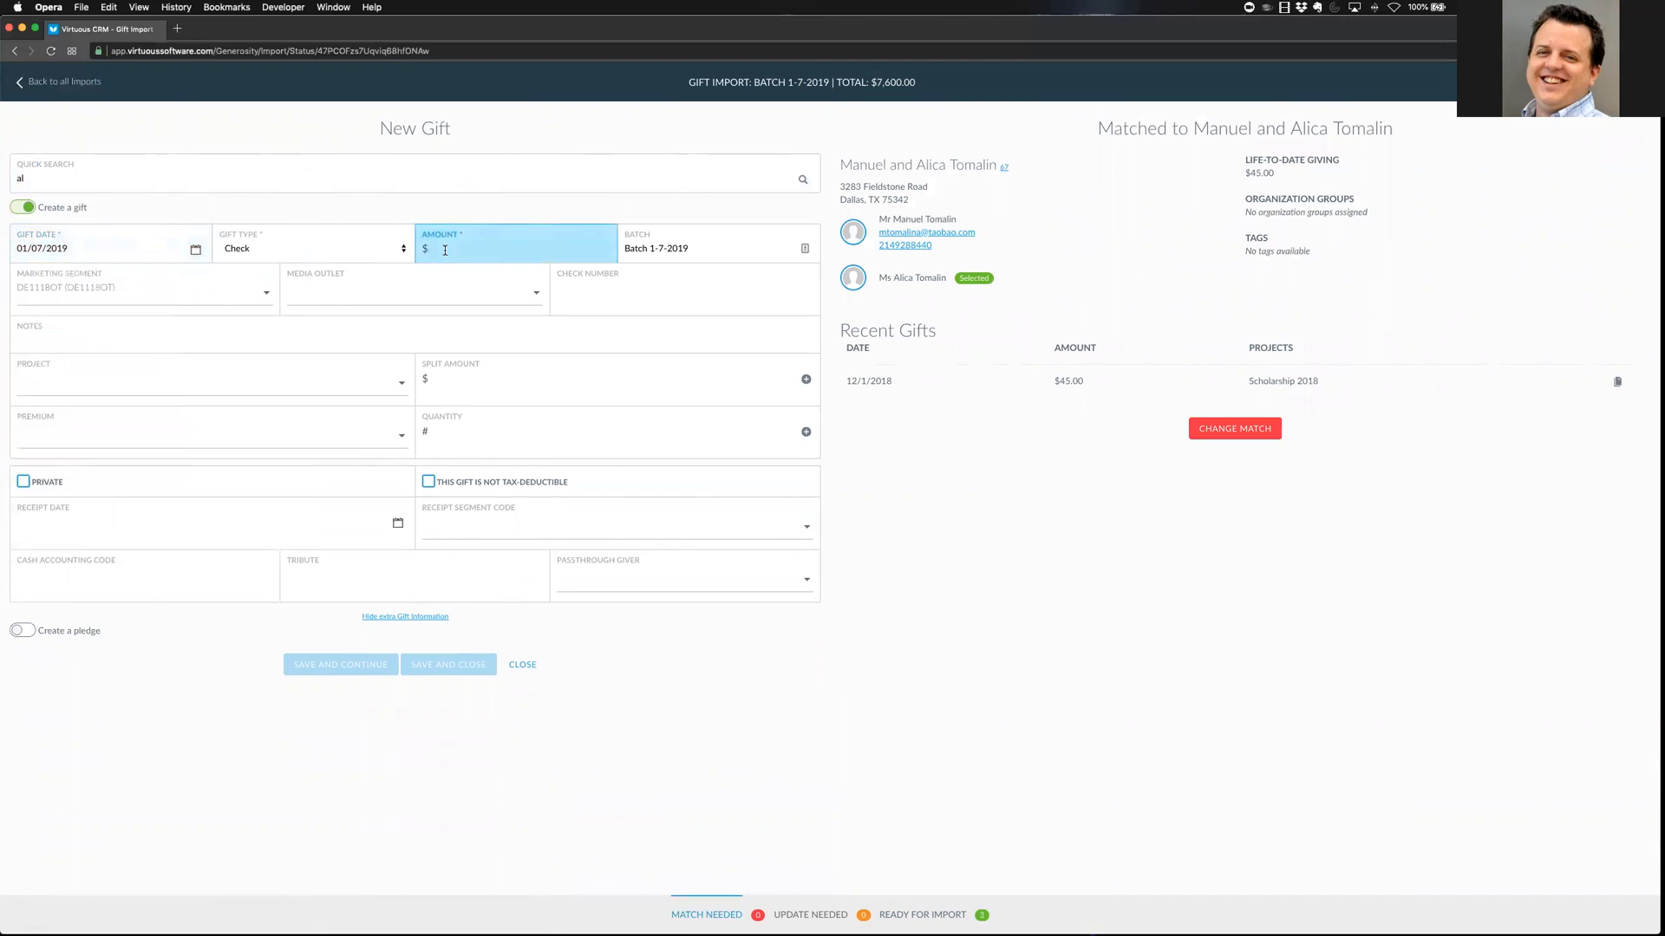
type("$")
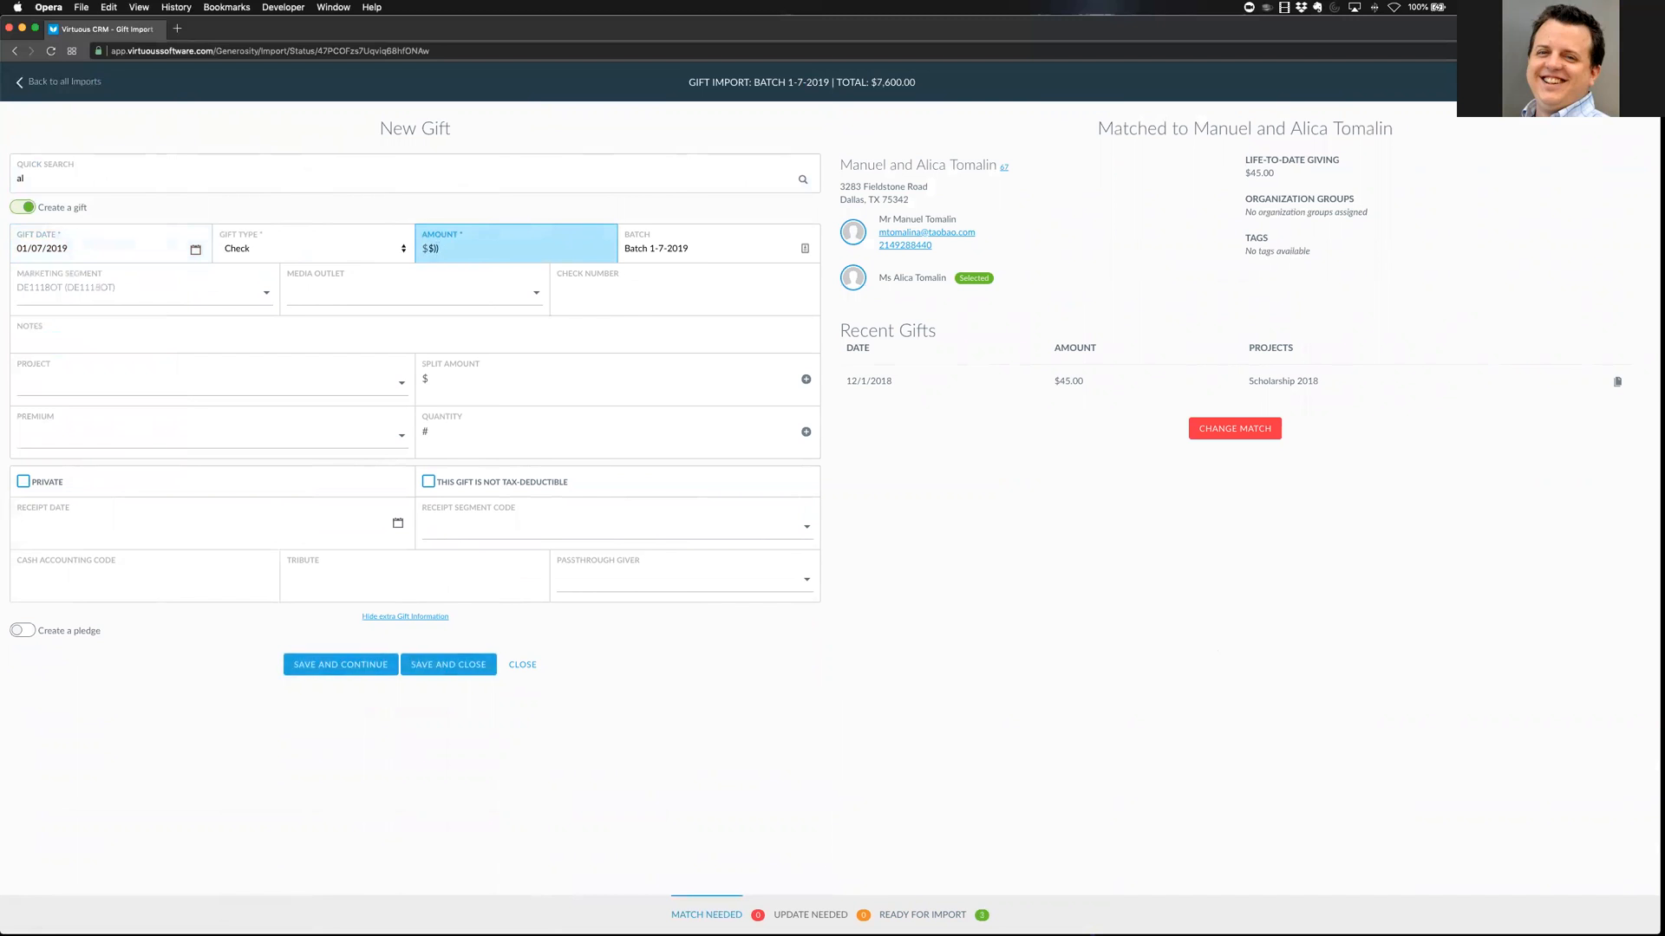
key("Tab")
key("Tab")
key("Tab")
key("Tab")
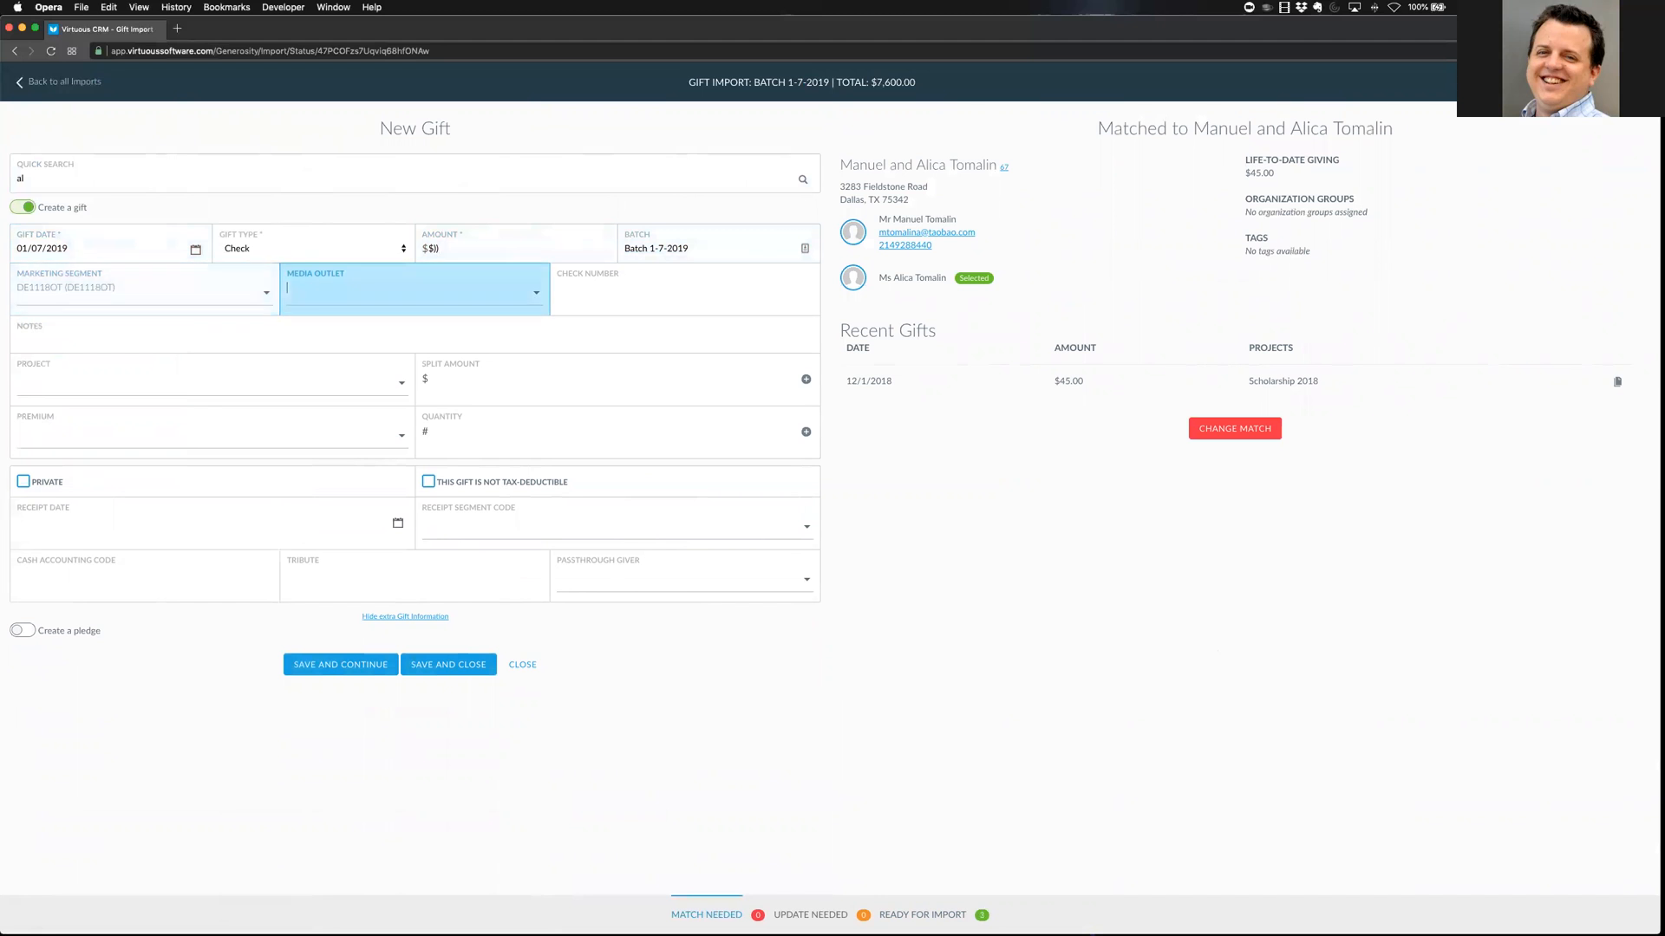
type("45")
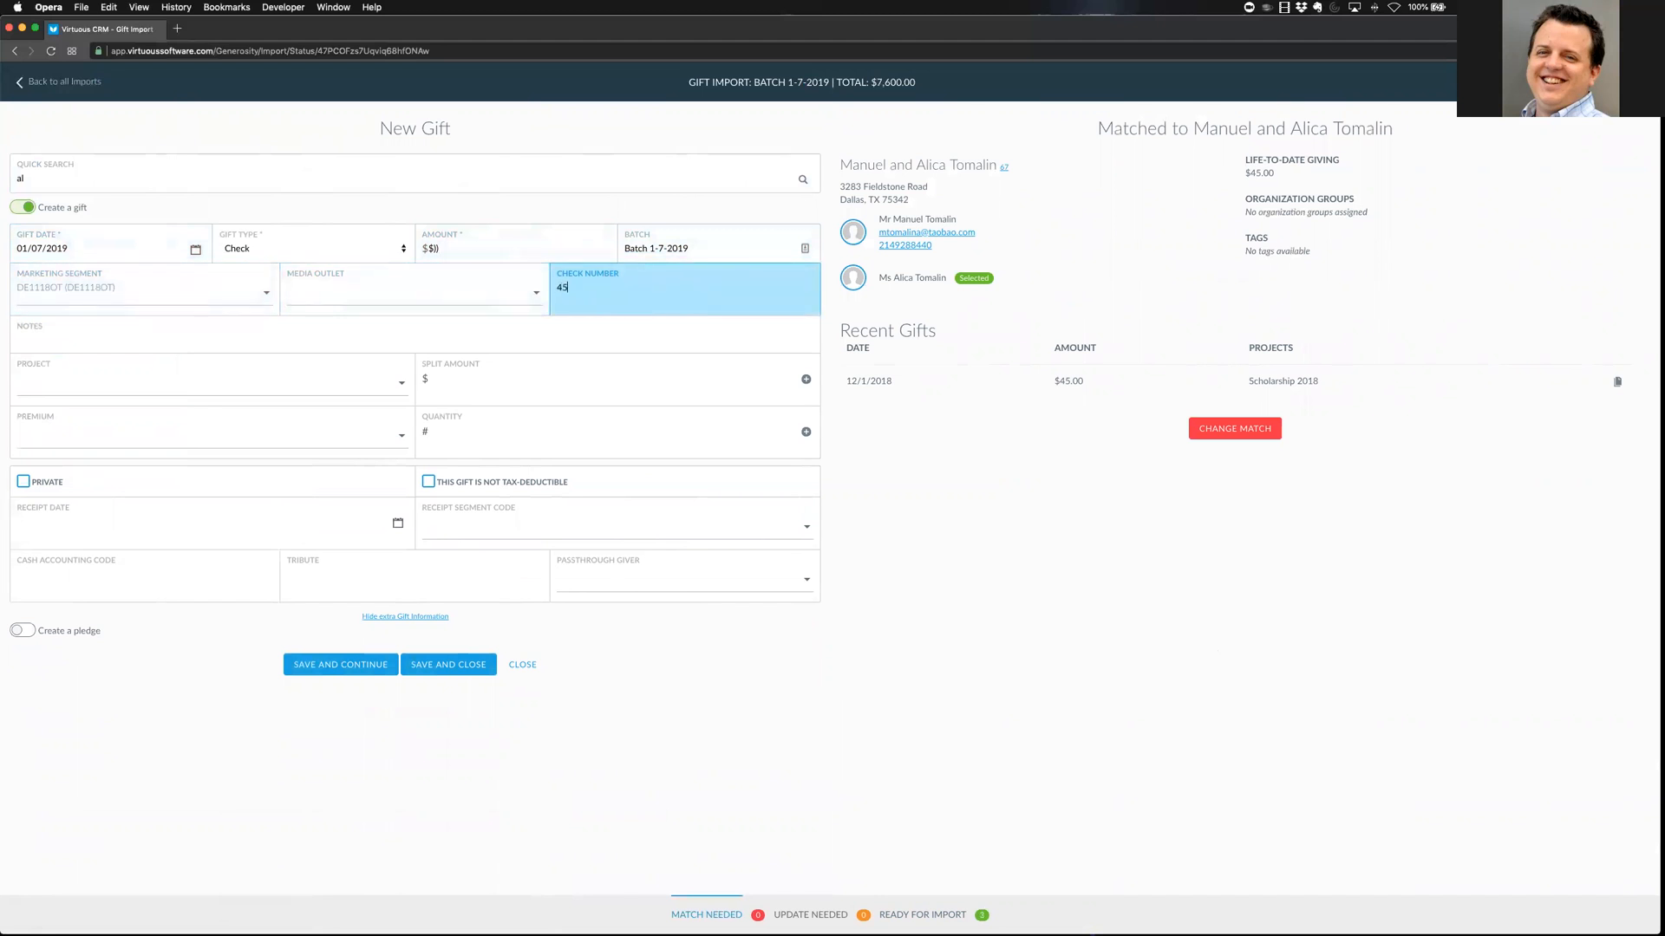
key("Tab")
key("Tab")
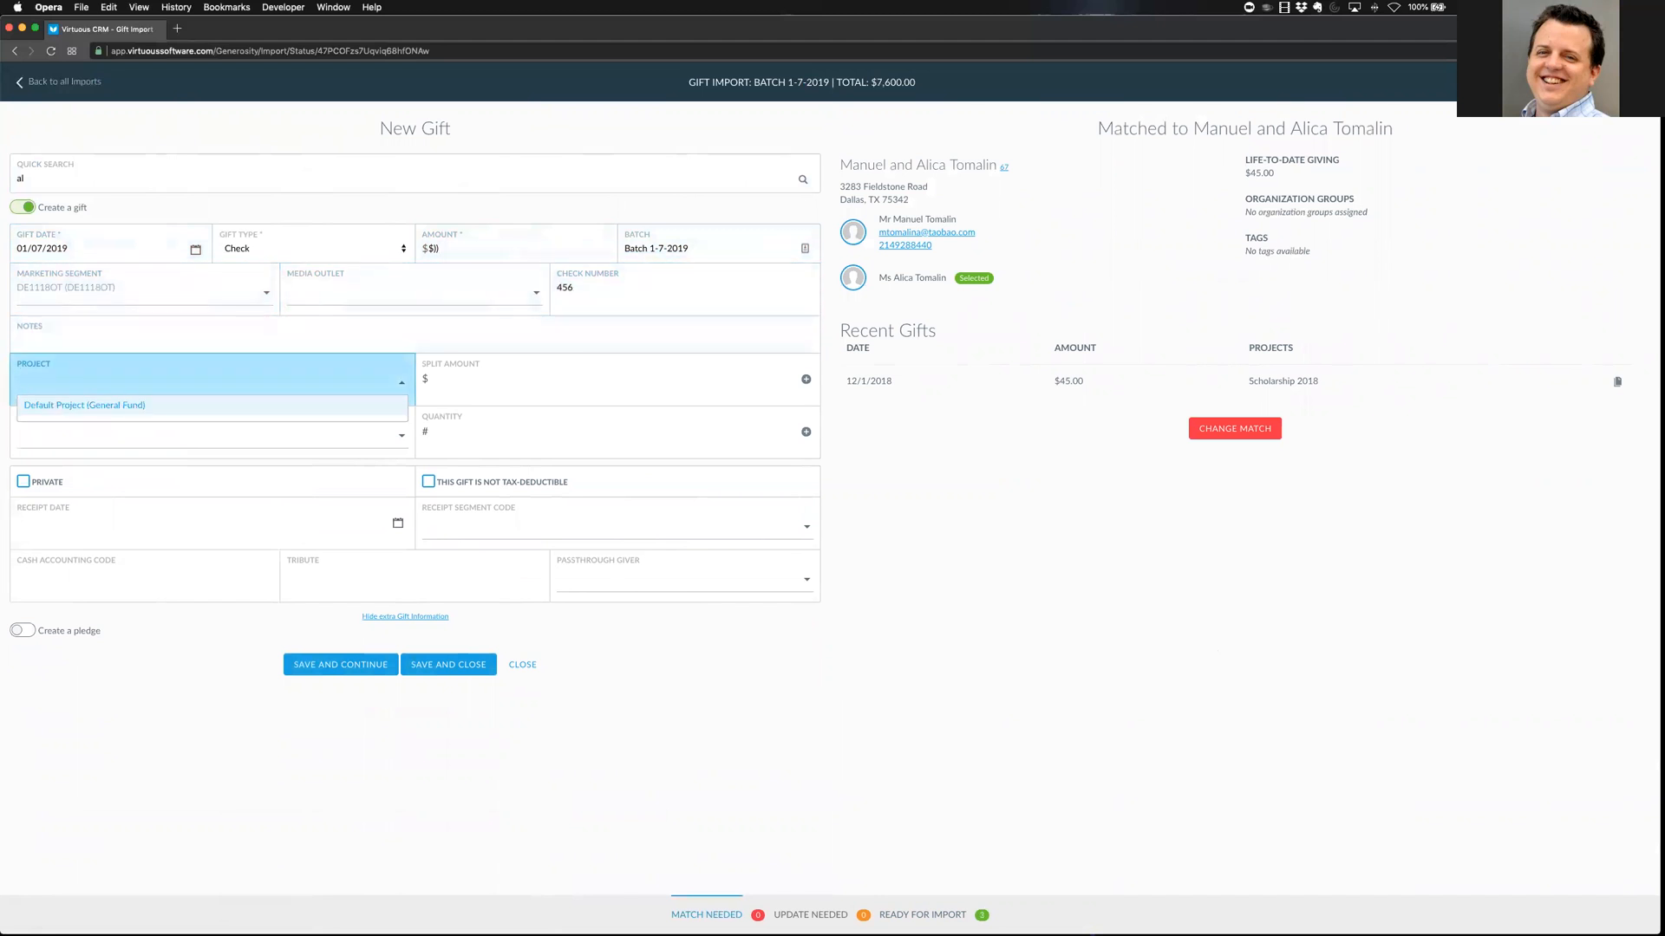
key("Tab")
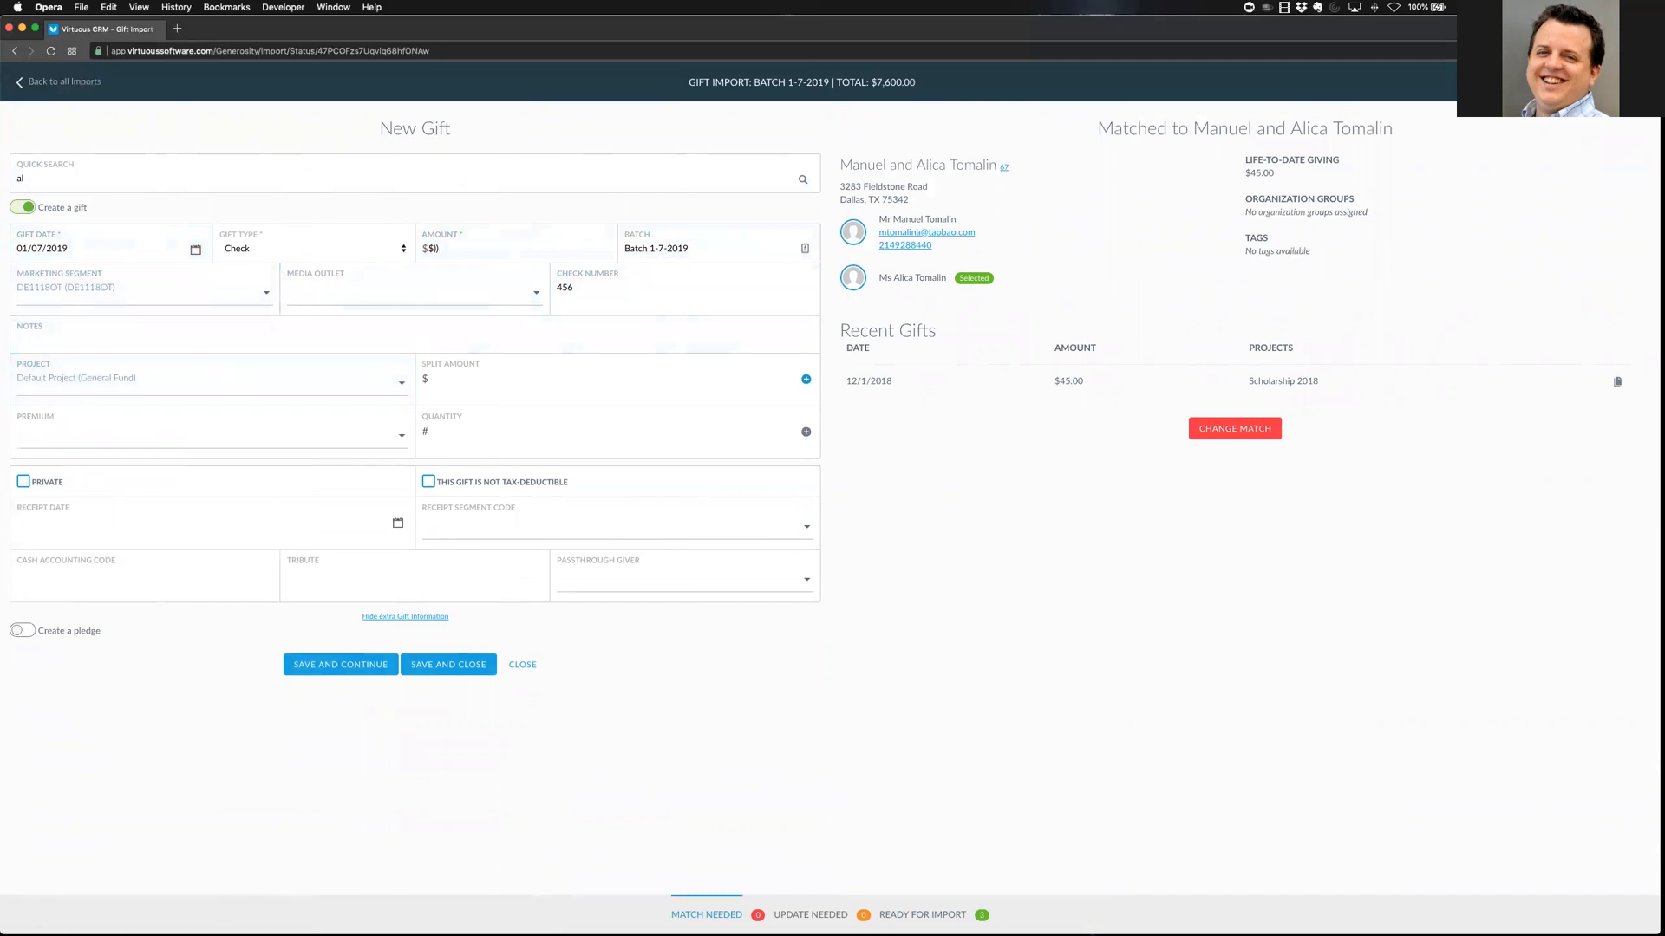
key("Tab")
key("Tab")
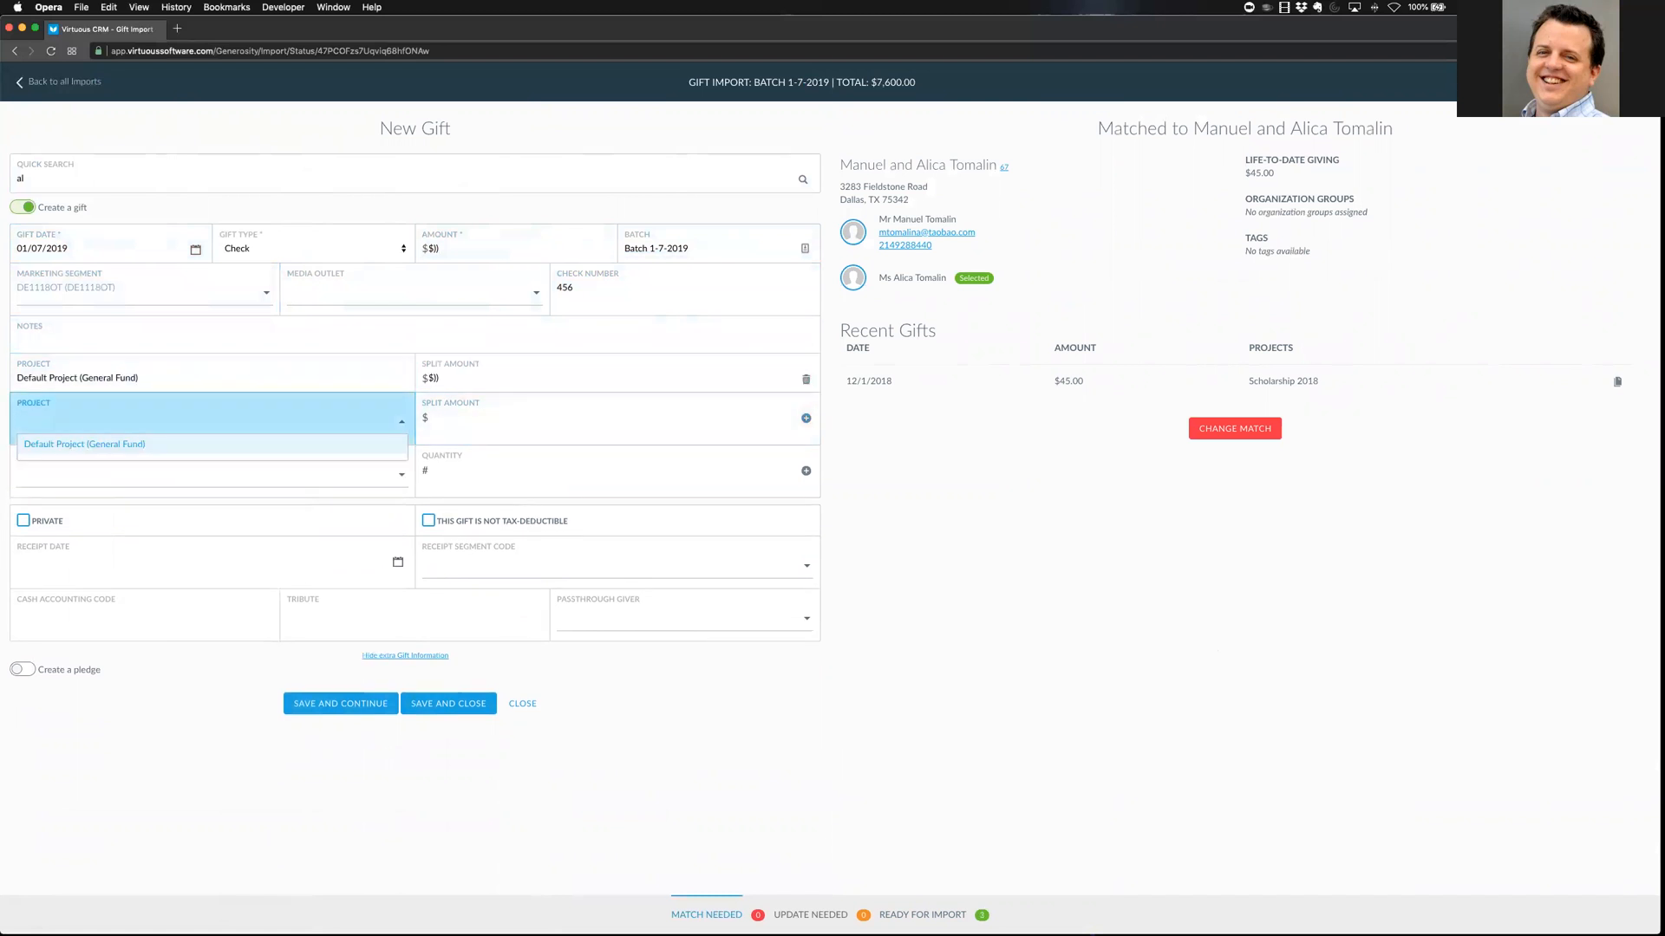
left_click(979, 593)
left_click(414, 707)
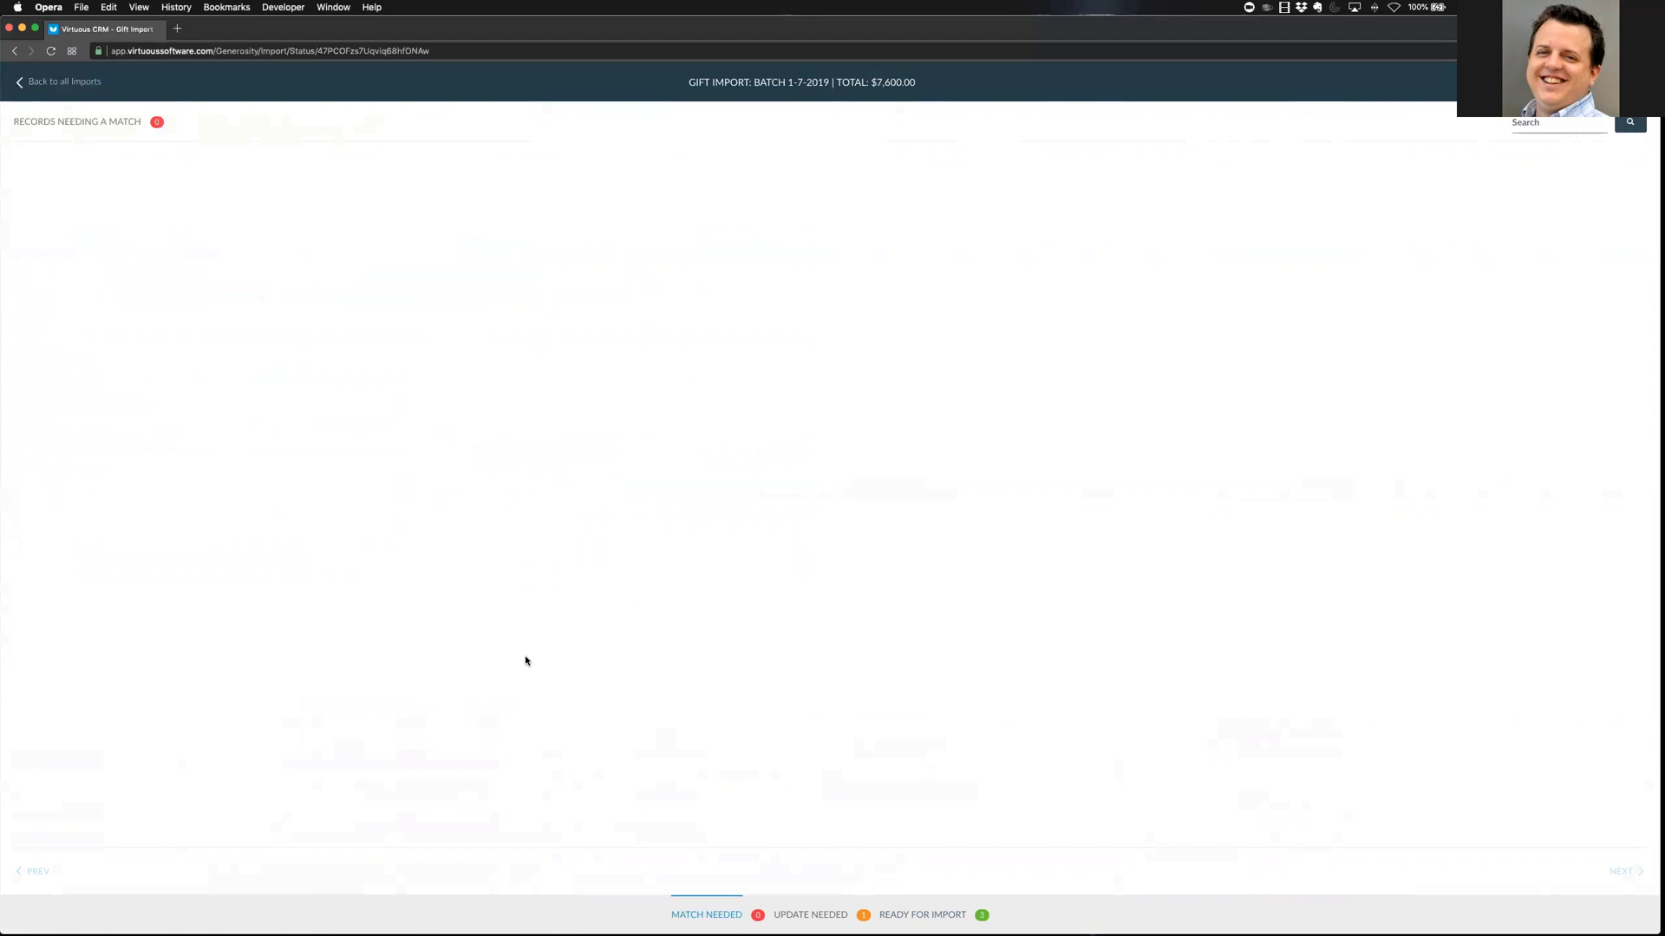
Open the gift needing an update and change its amount to $400
left_click(817, 919)
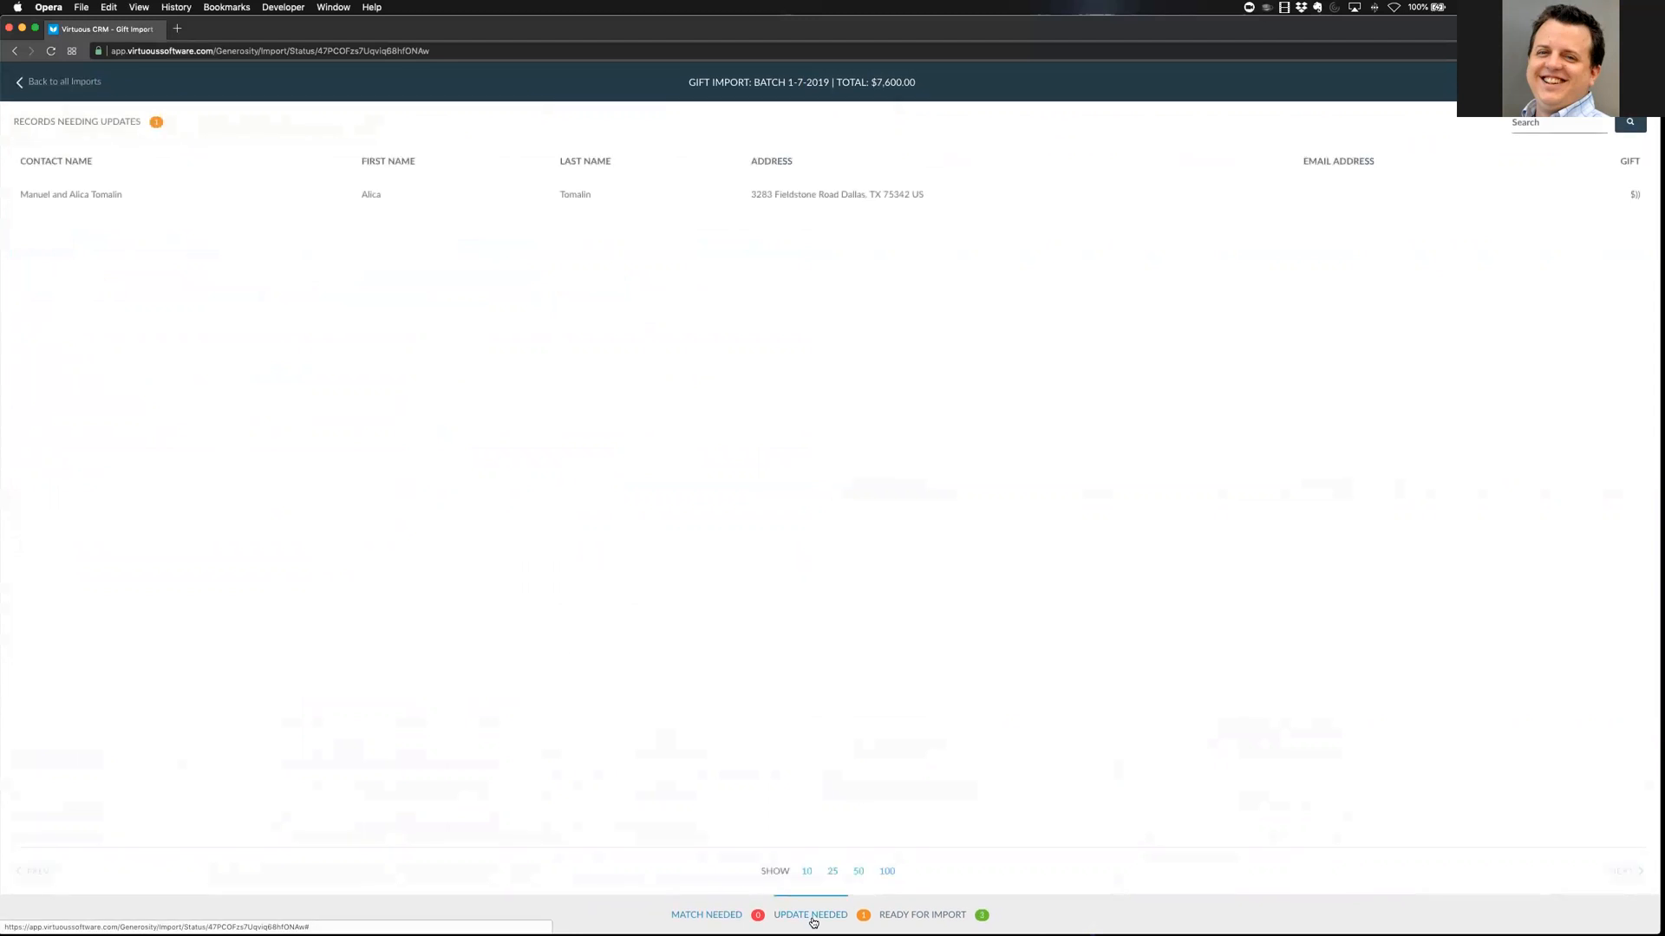
left_click(762, 196)
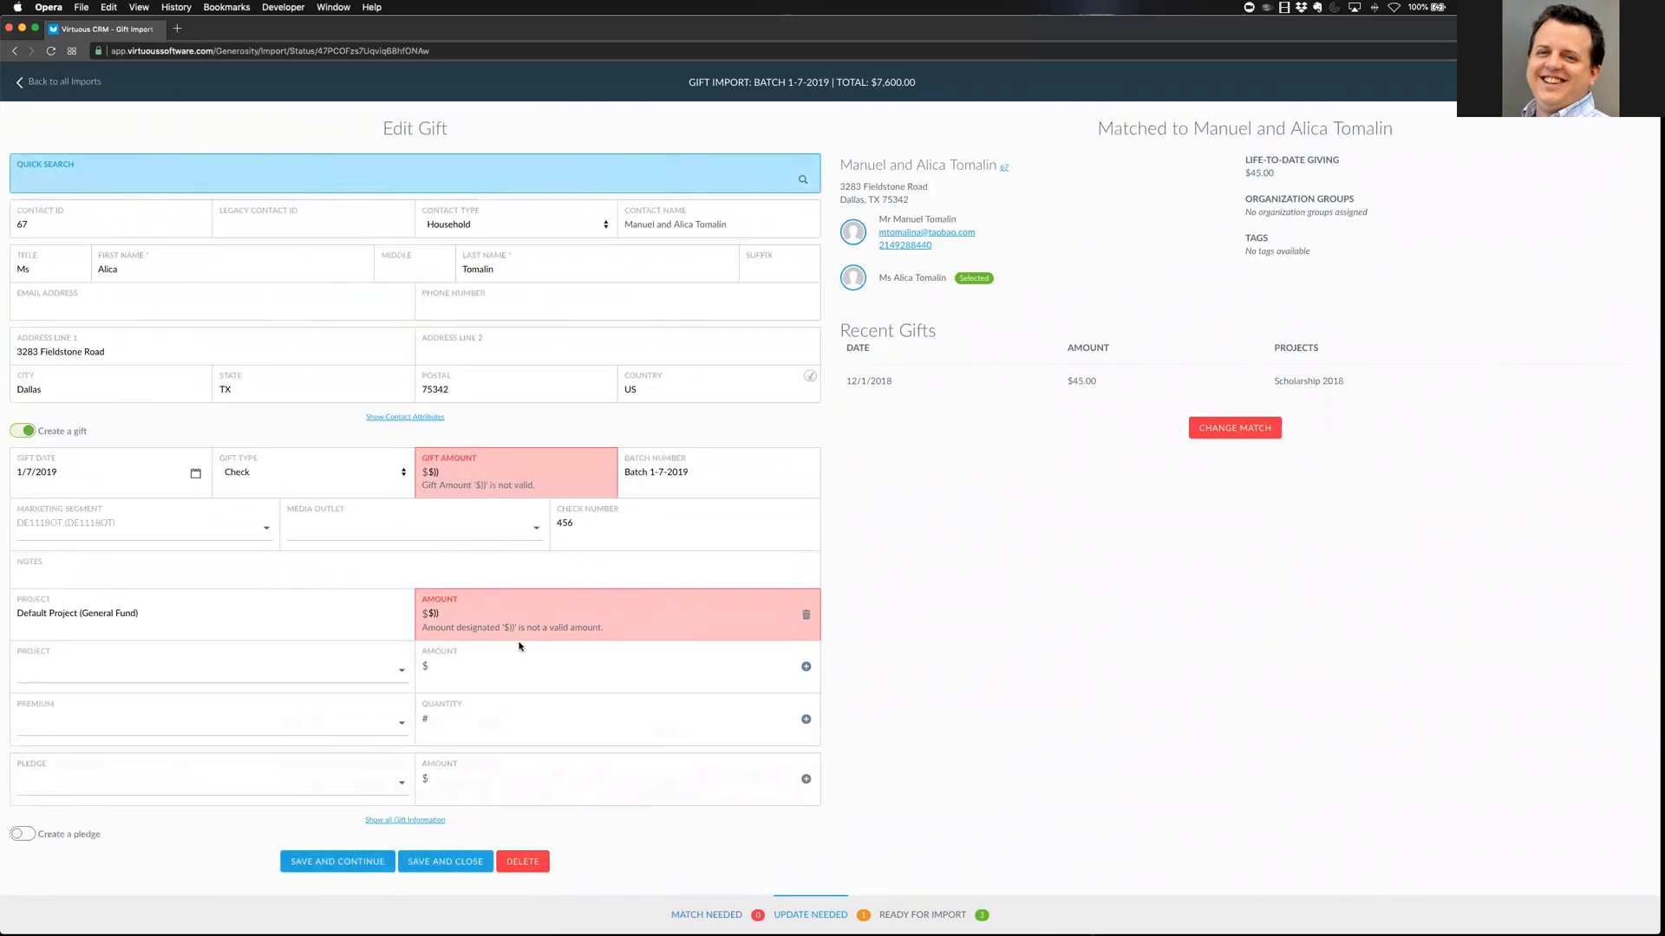
left_click(477, 479)
key("BackSpace")
type("400")
key("Tab")
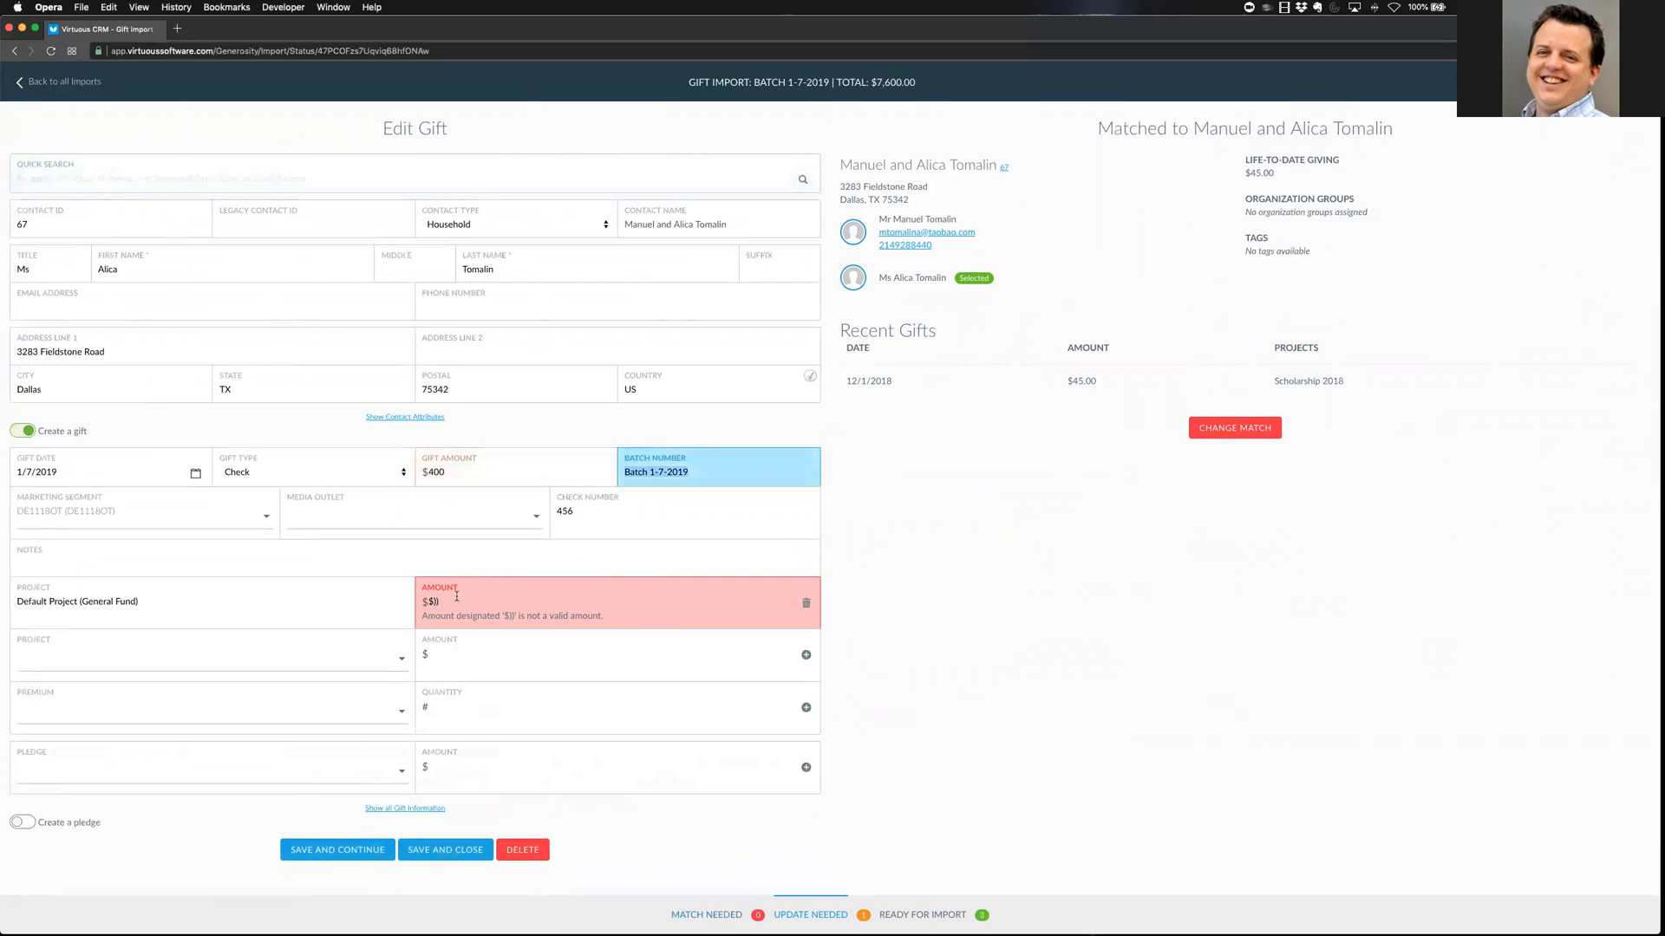
Replace the invalid designation with Default Project (General Fund) at $400 and save the gift
left_click(457, 596)
left_click(805, 603)
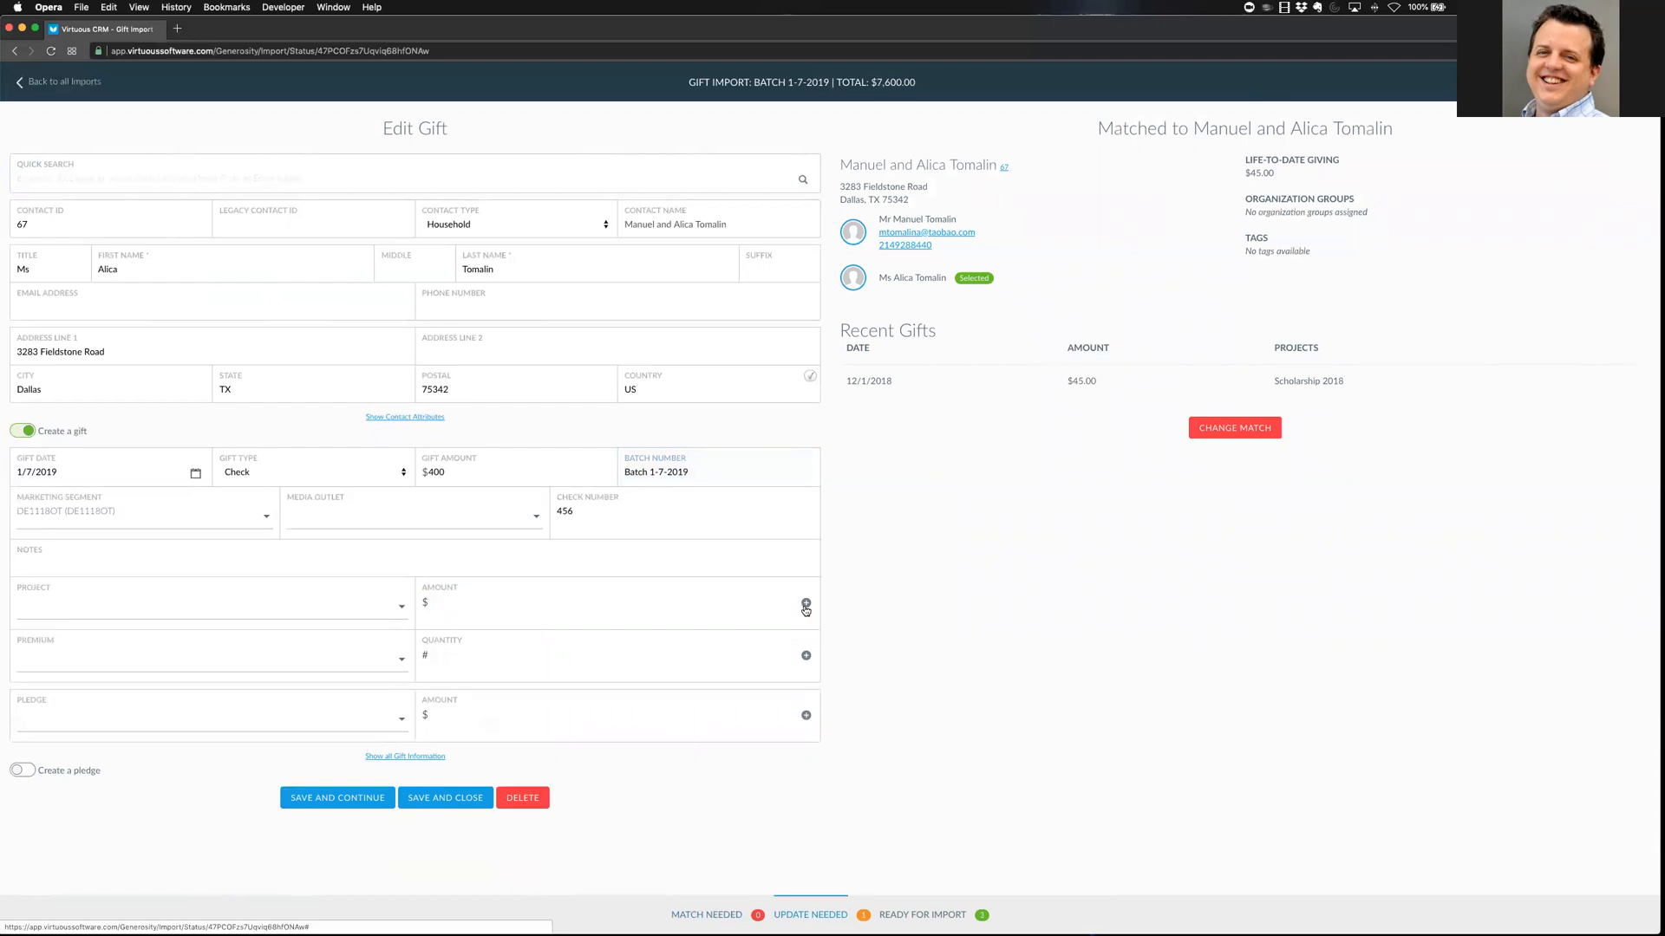
left_click(318, 605)
type("GN")
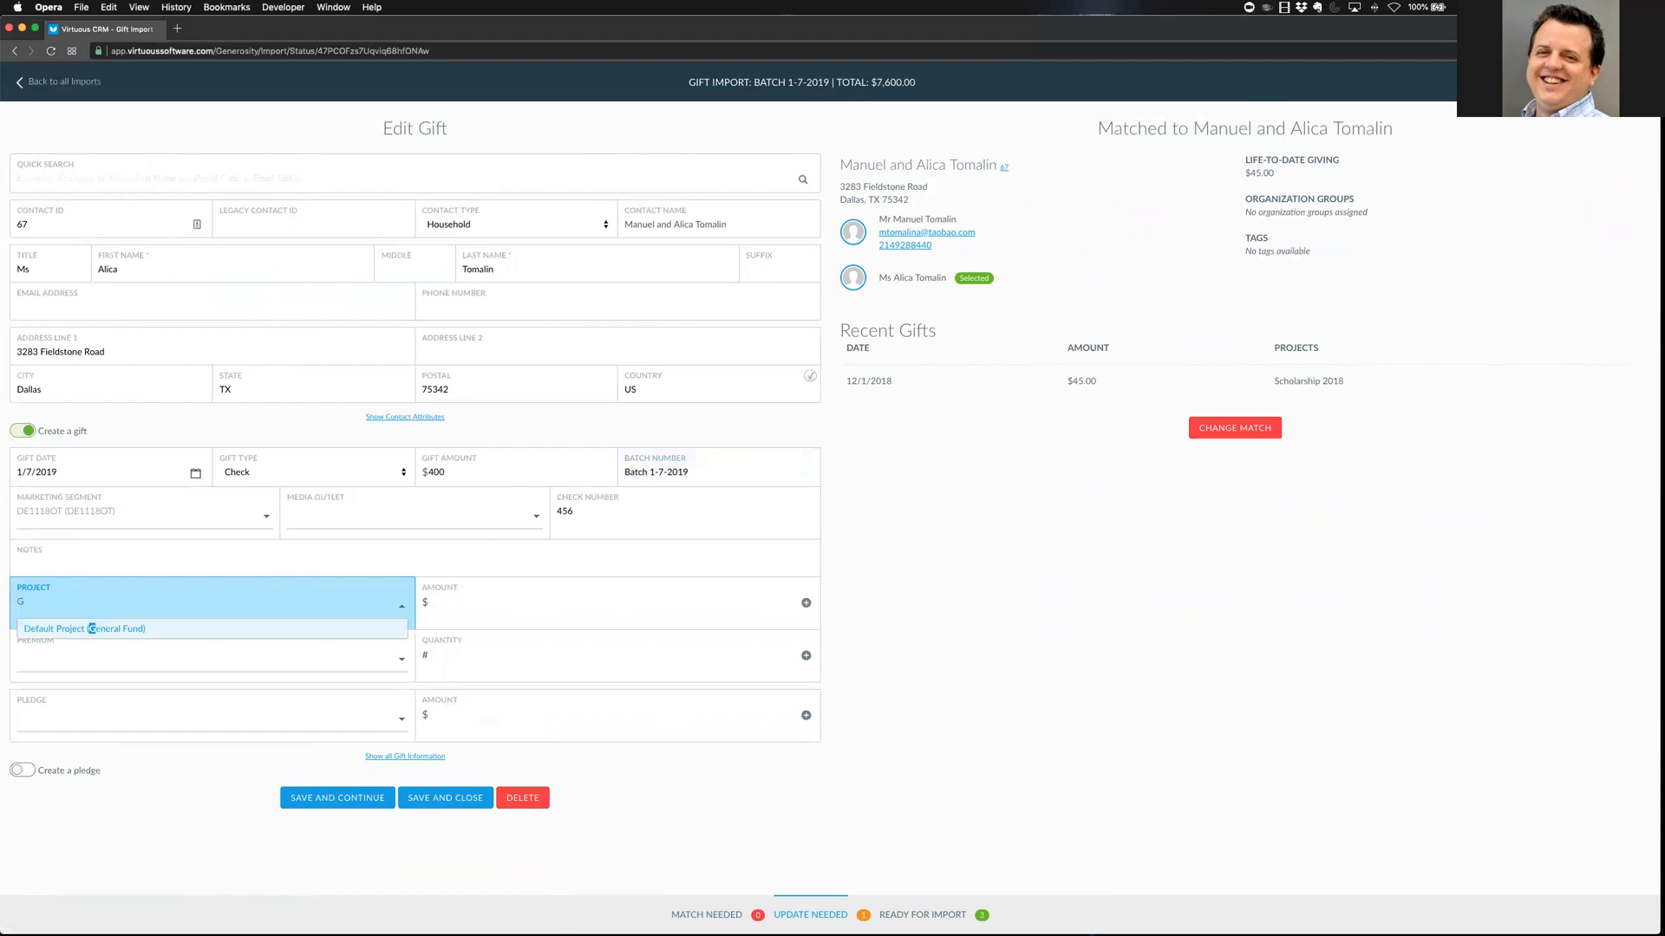
left_click(197, 628)
left_click(526, 605)
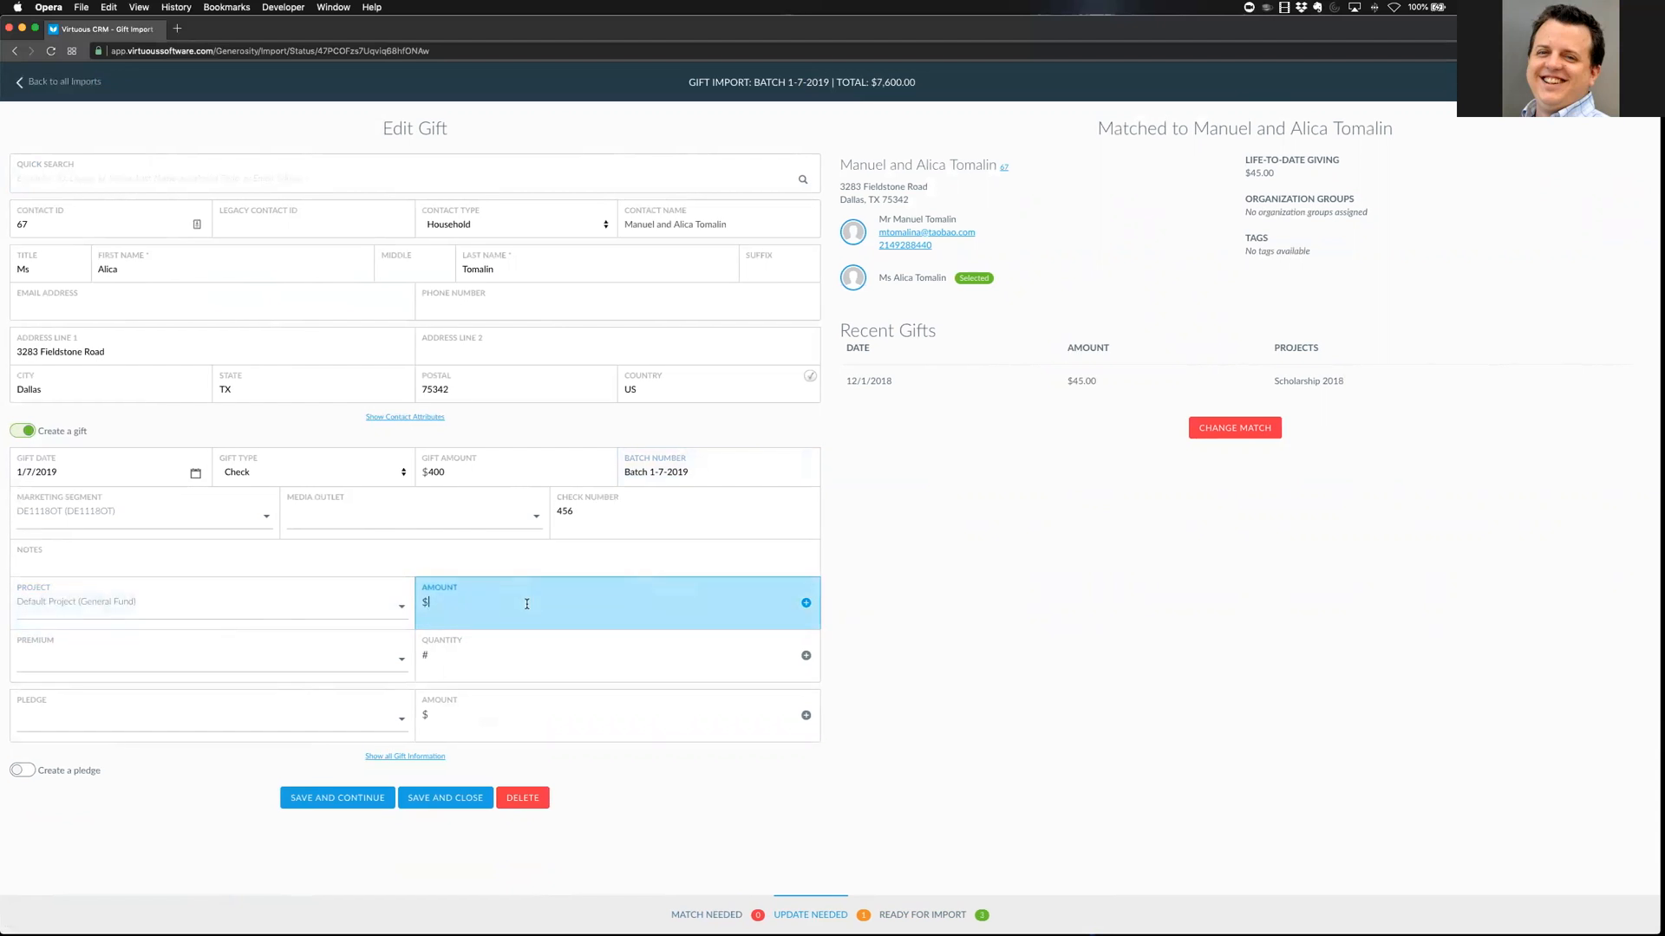
type("400")
key("Return")
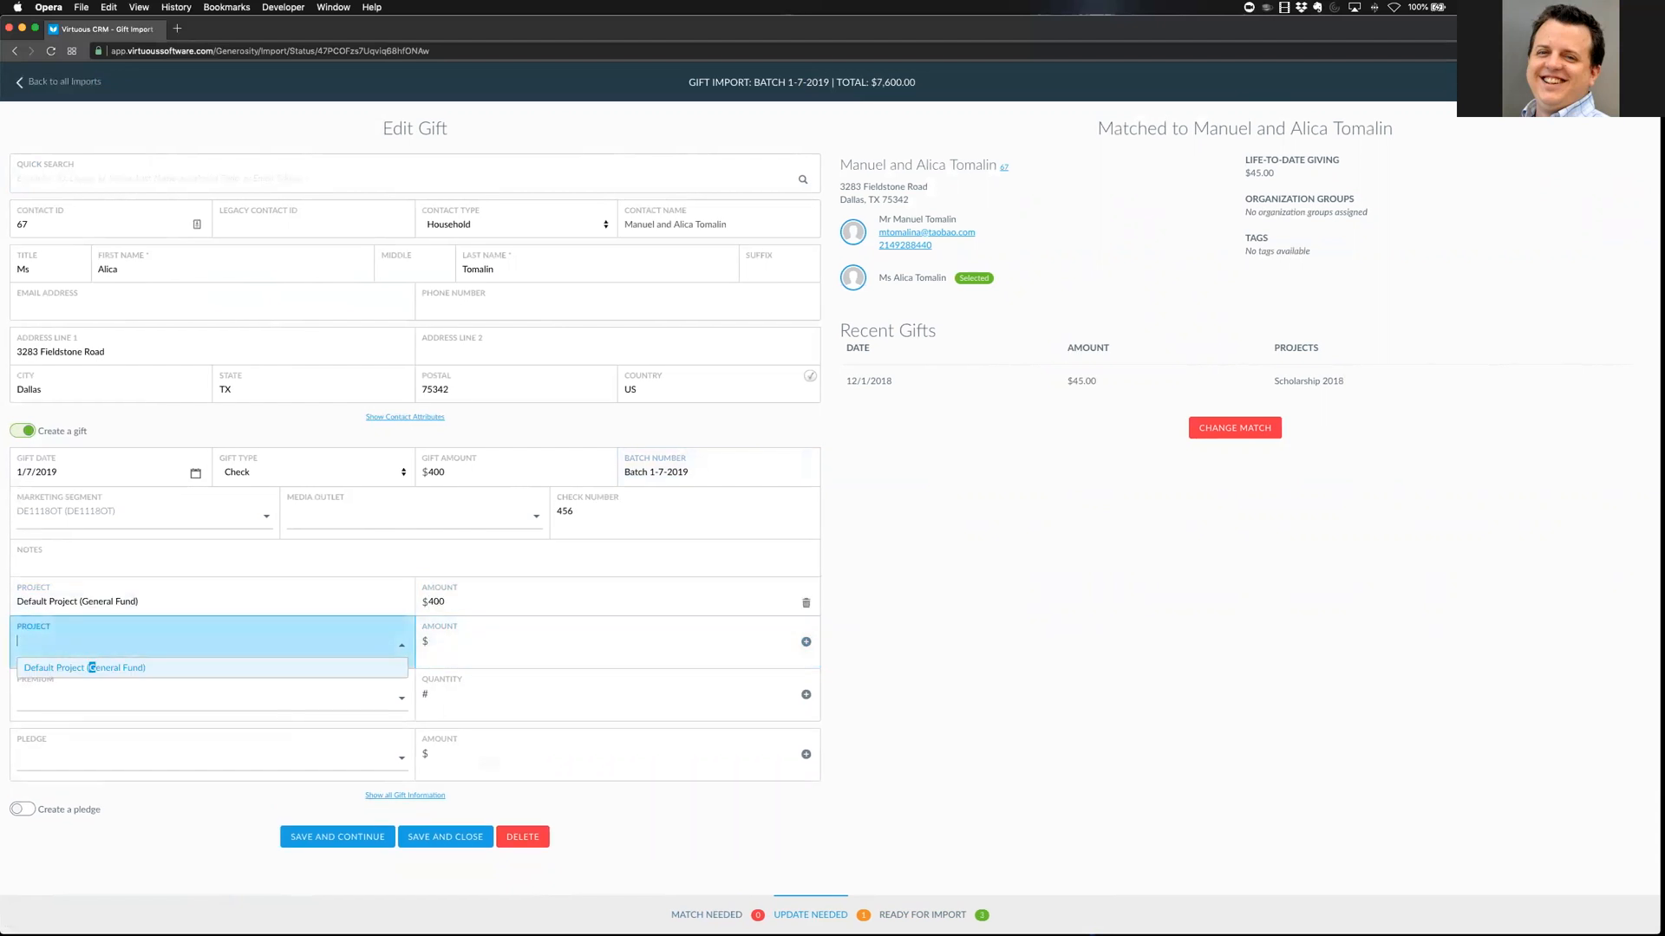
left_click(446, 840)
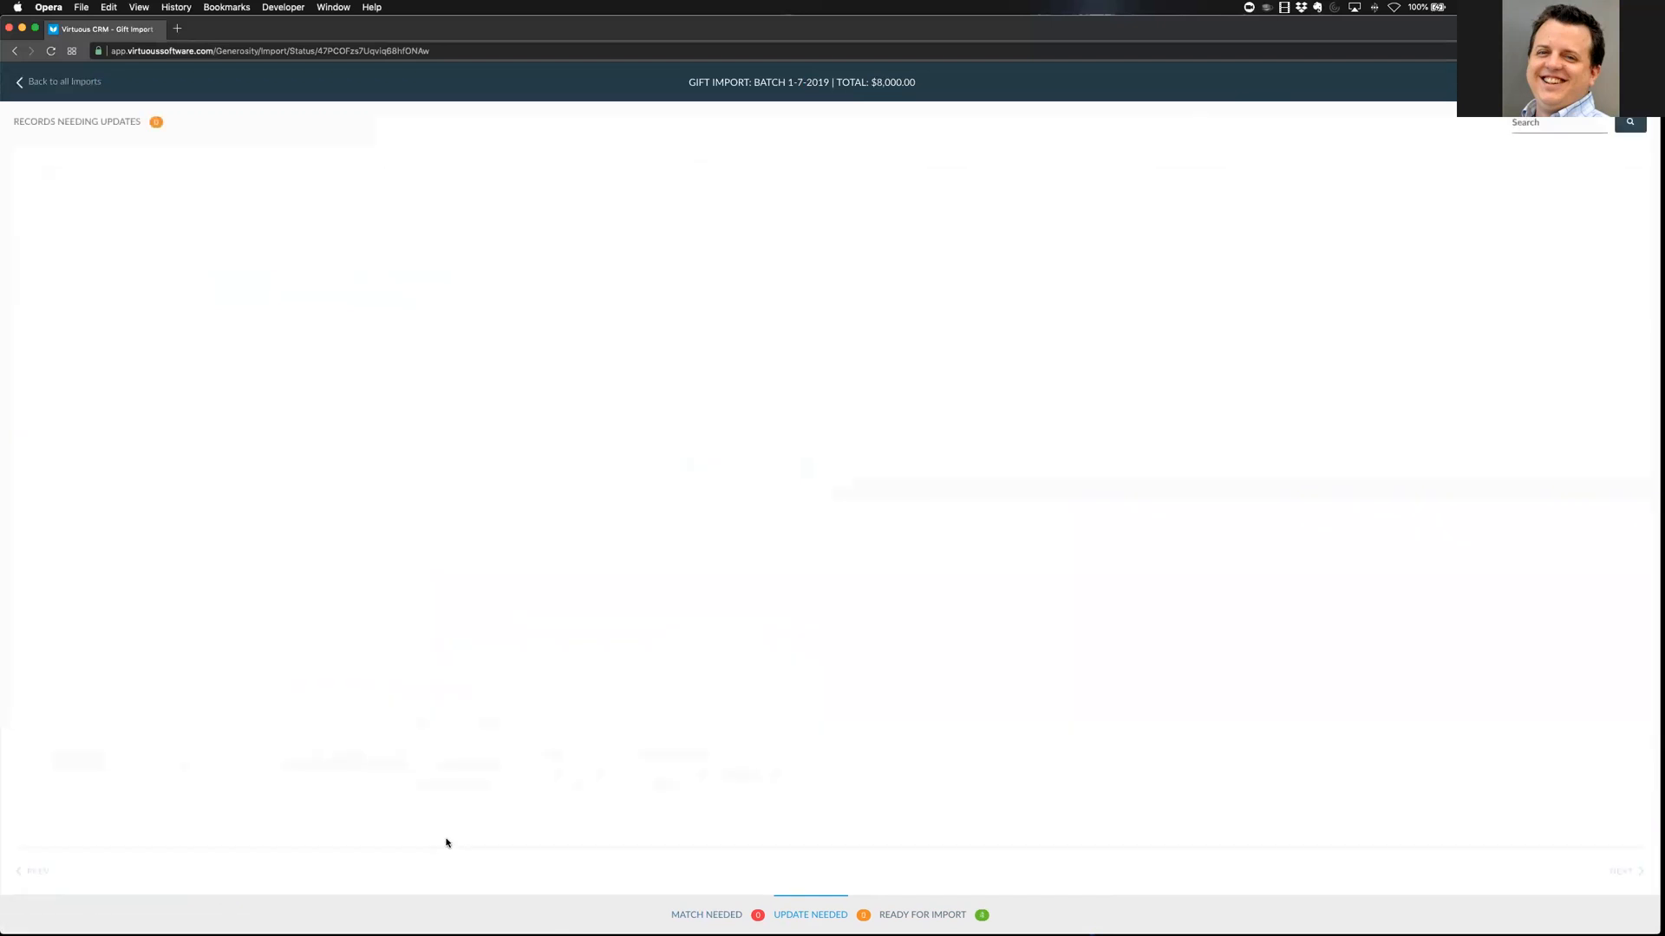
left_click(930, 916)
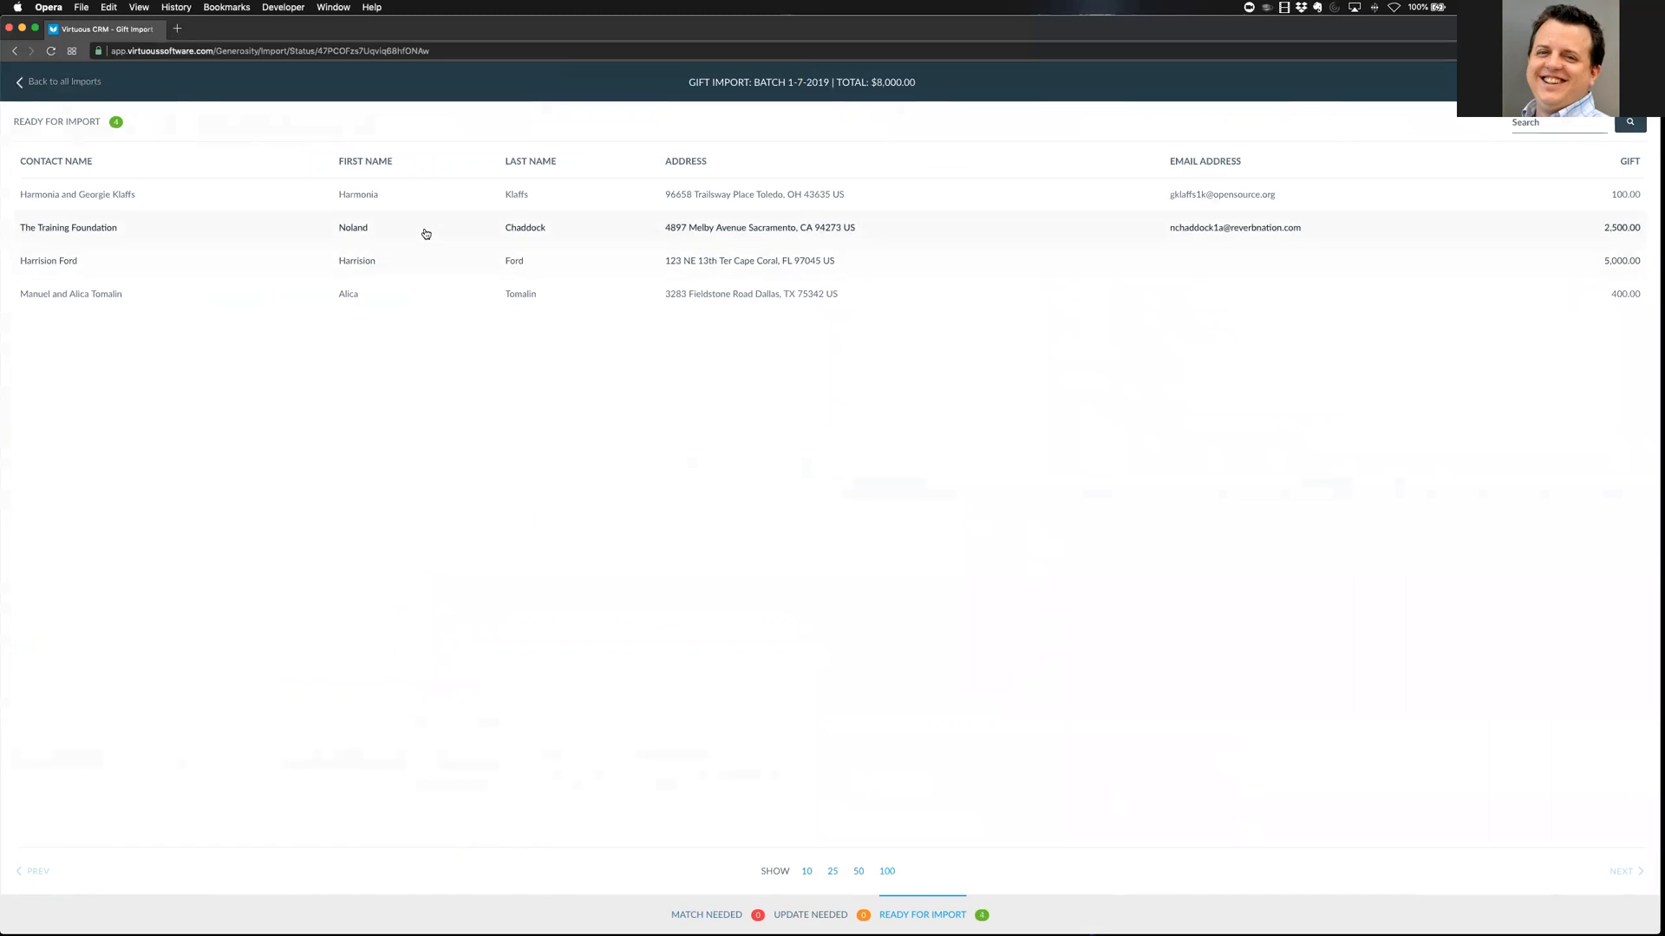
Start a new gift, search contacts for 'har', and match the bottom contact in the results
left_click(1542, 83)
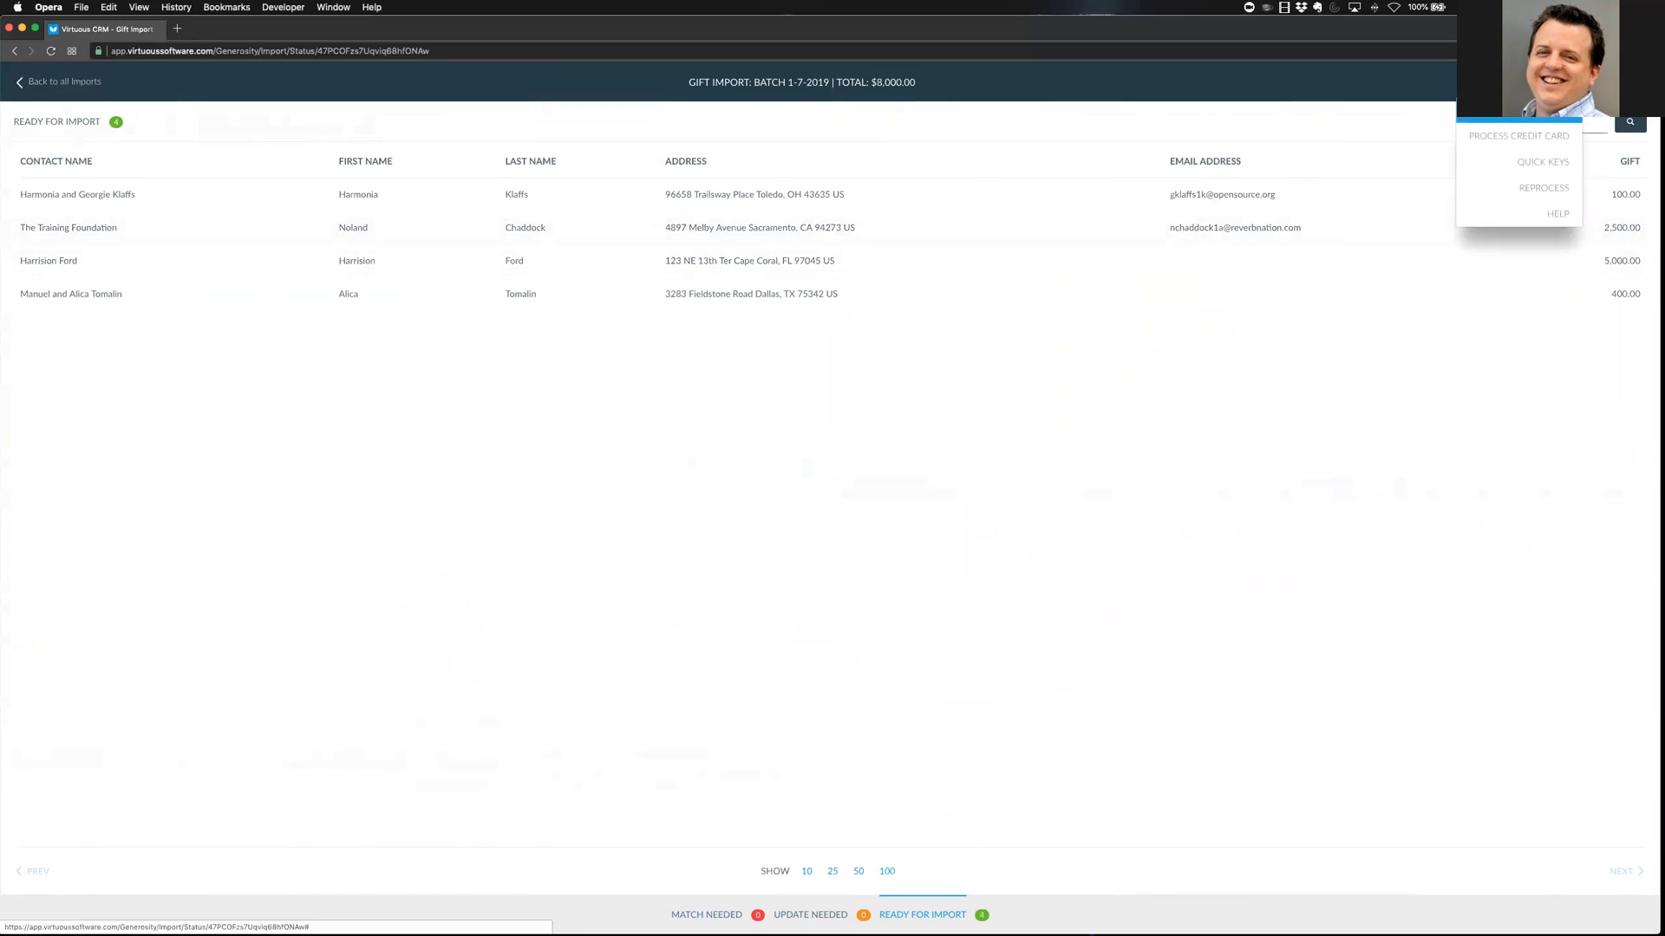
left_click(1518, 111)
type("har")
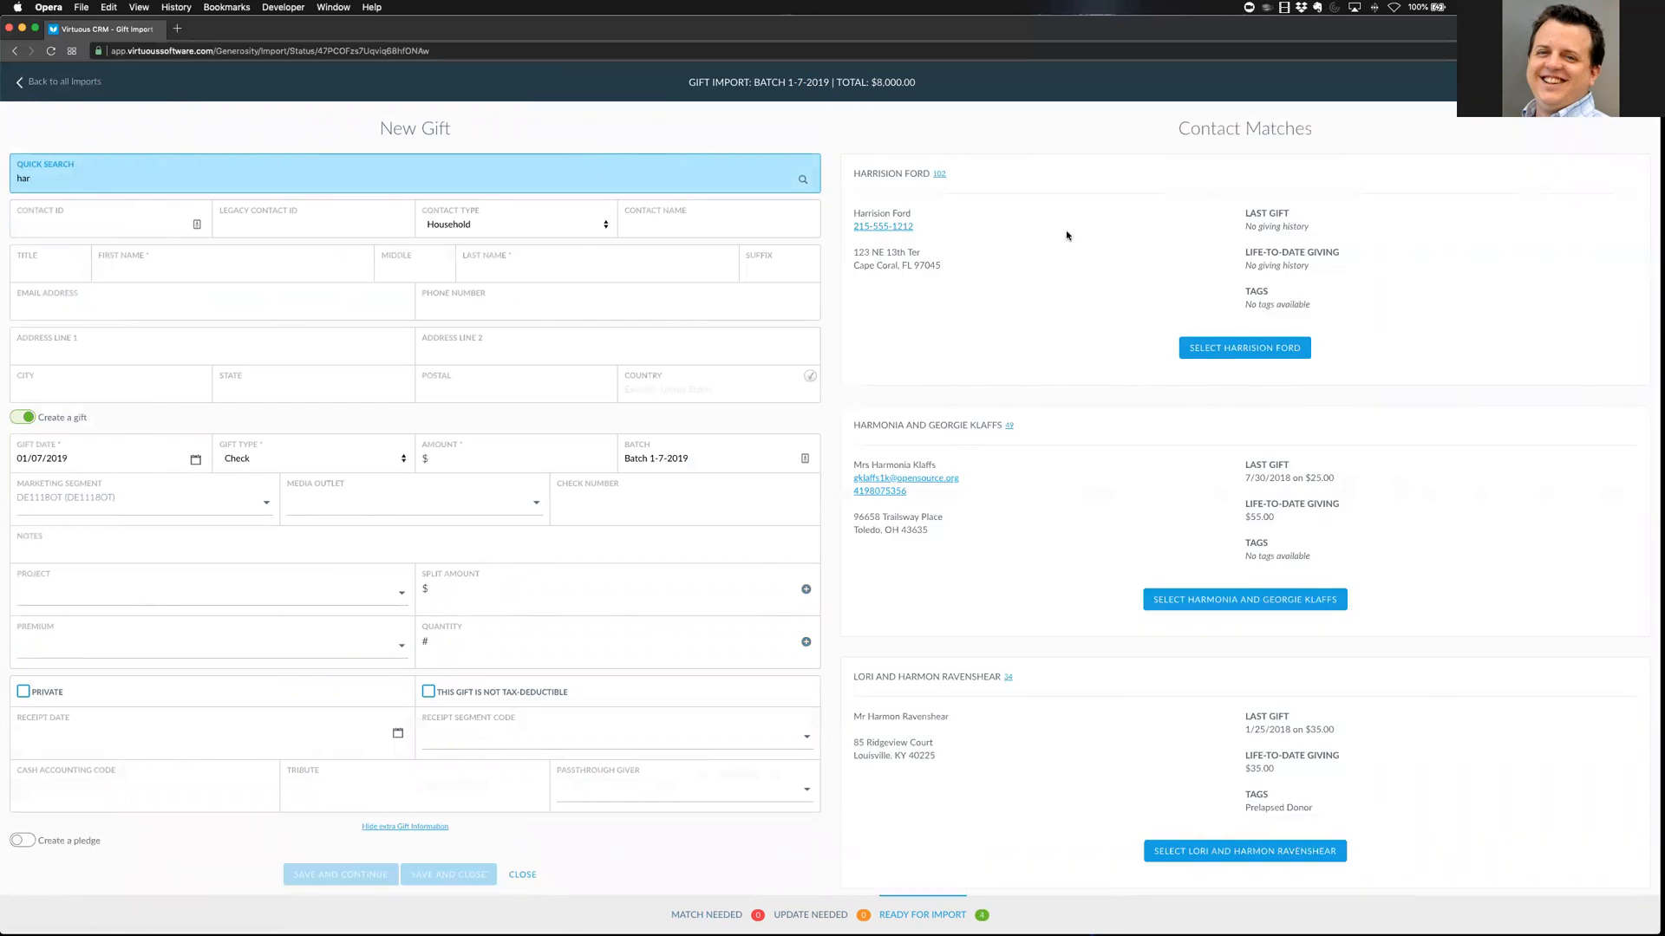
scroll(1100, 559, "down", 3)
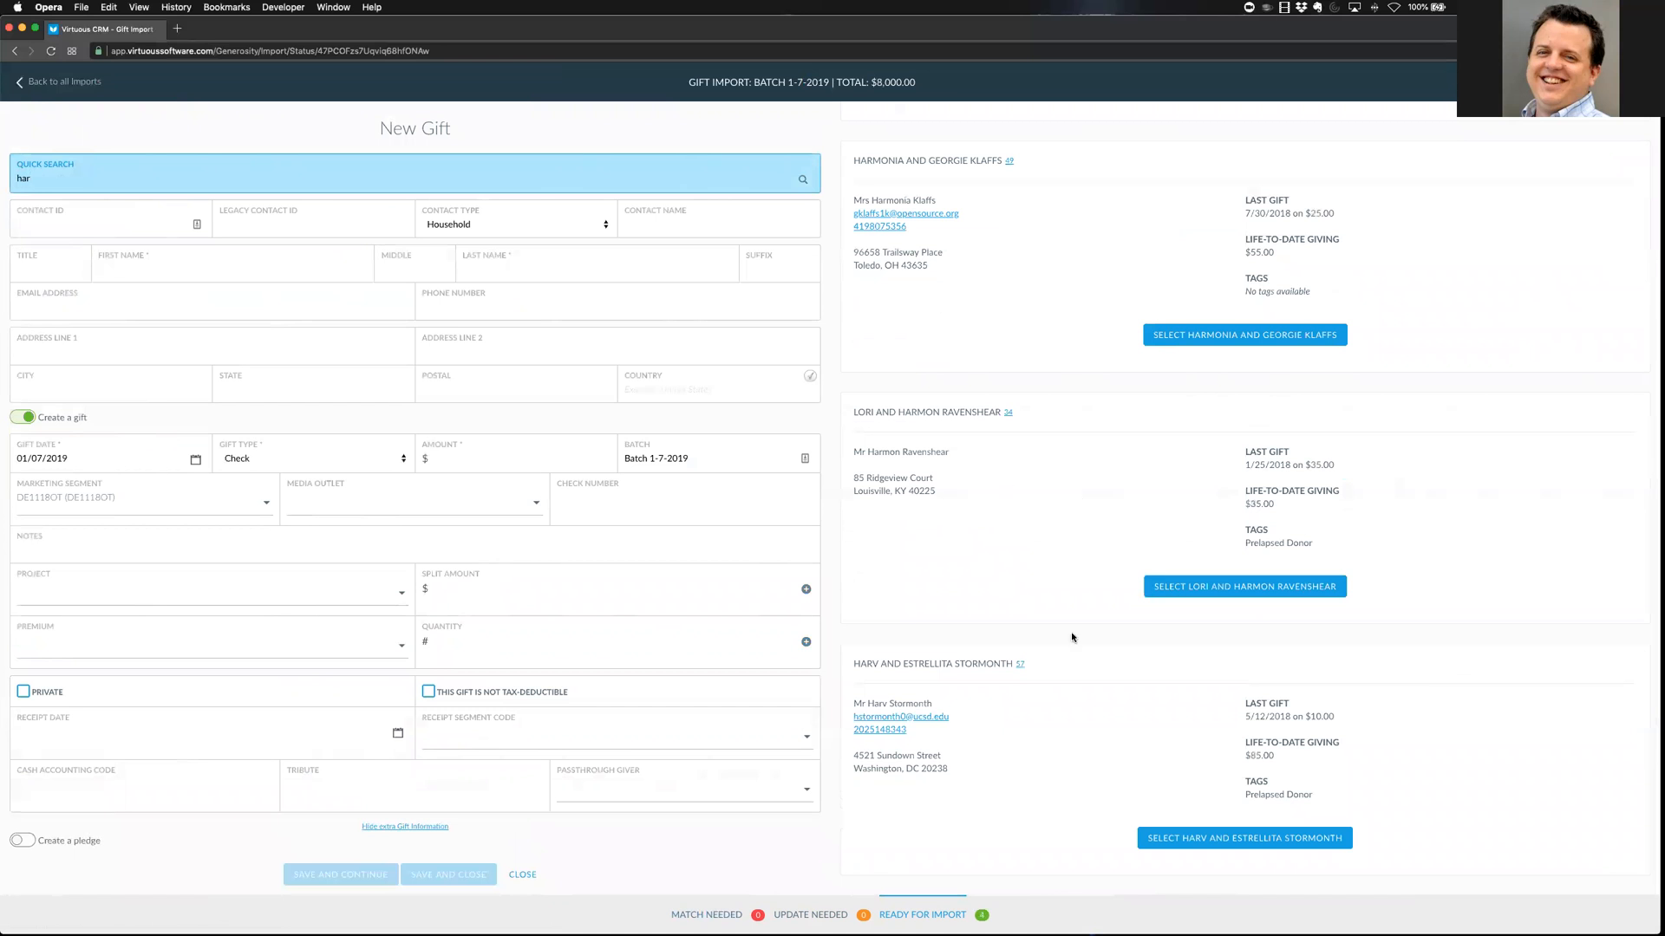
left_click(1194, 840)
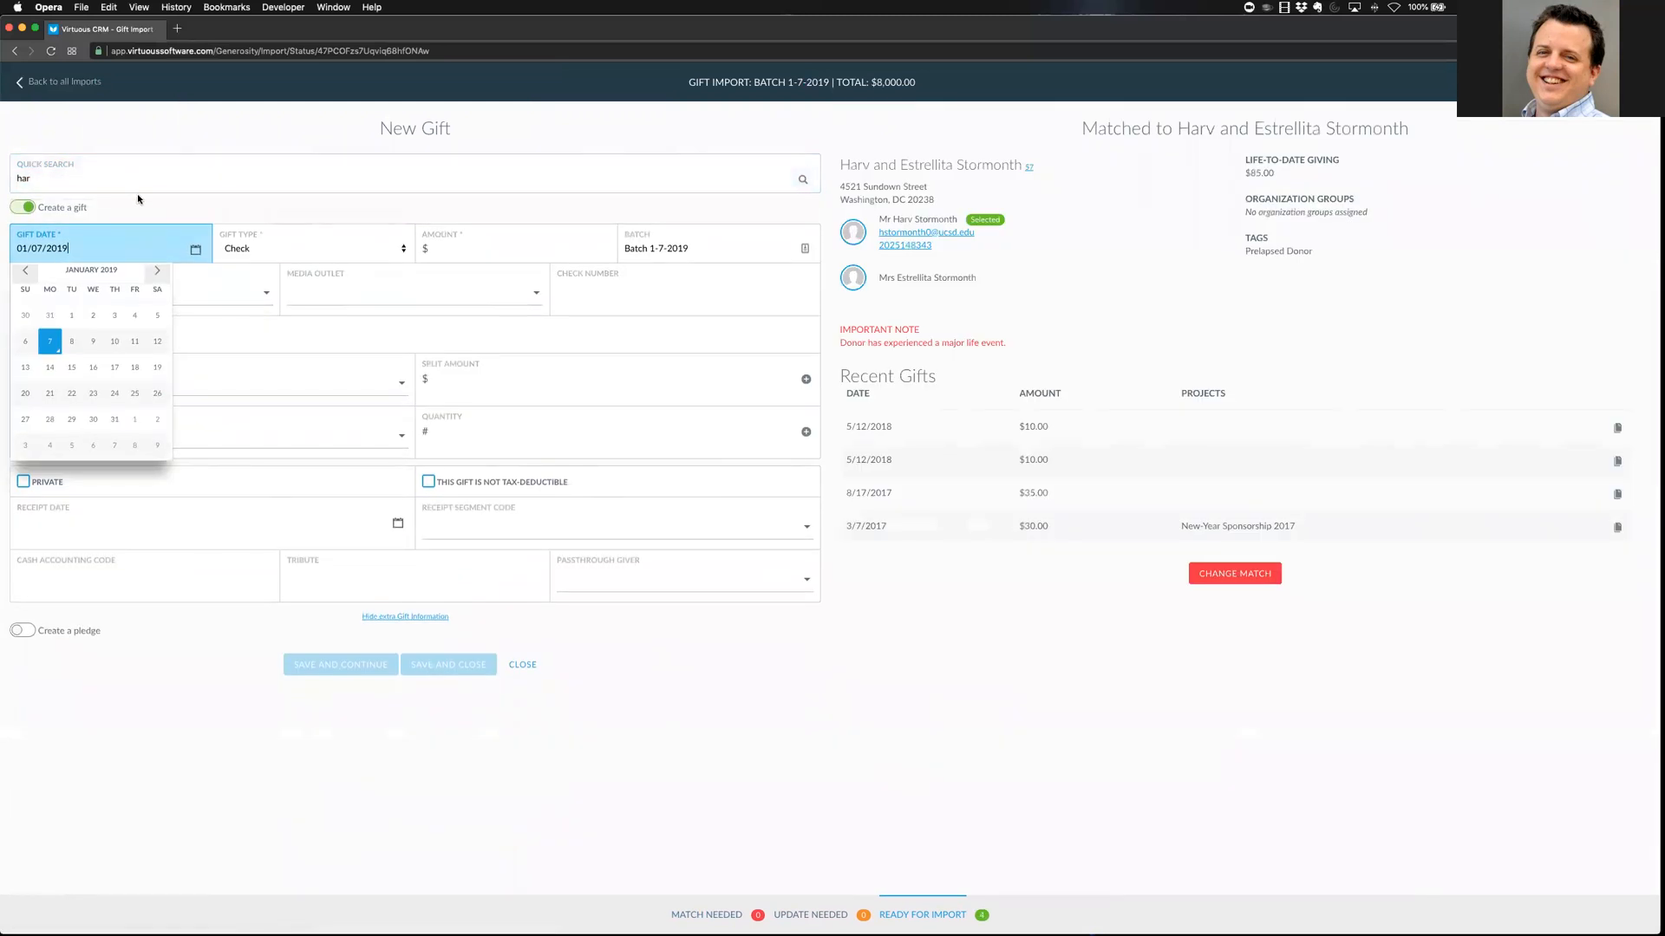
Discard the match, search by the donor's e-mail and then 'har', and rematch the bottom contact
left_click(1235, 574)
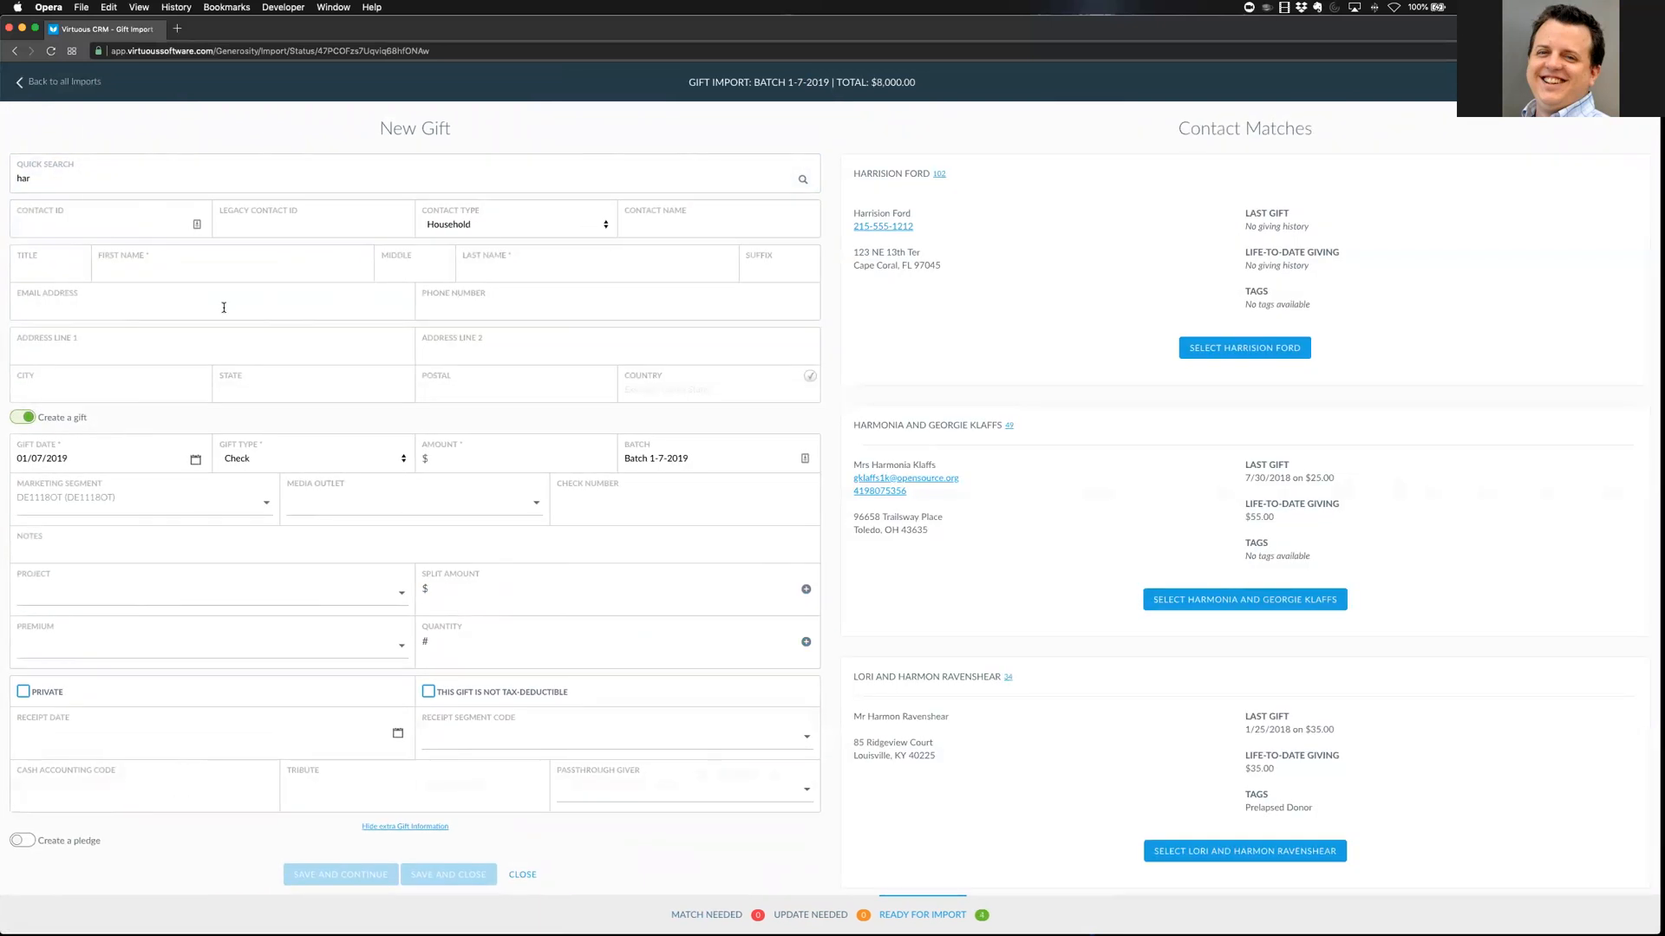
left_click(113, 305)
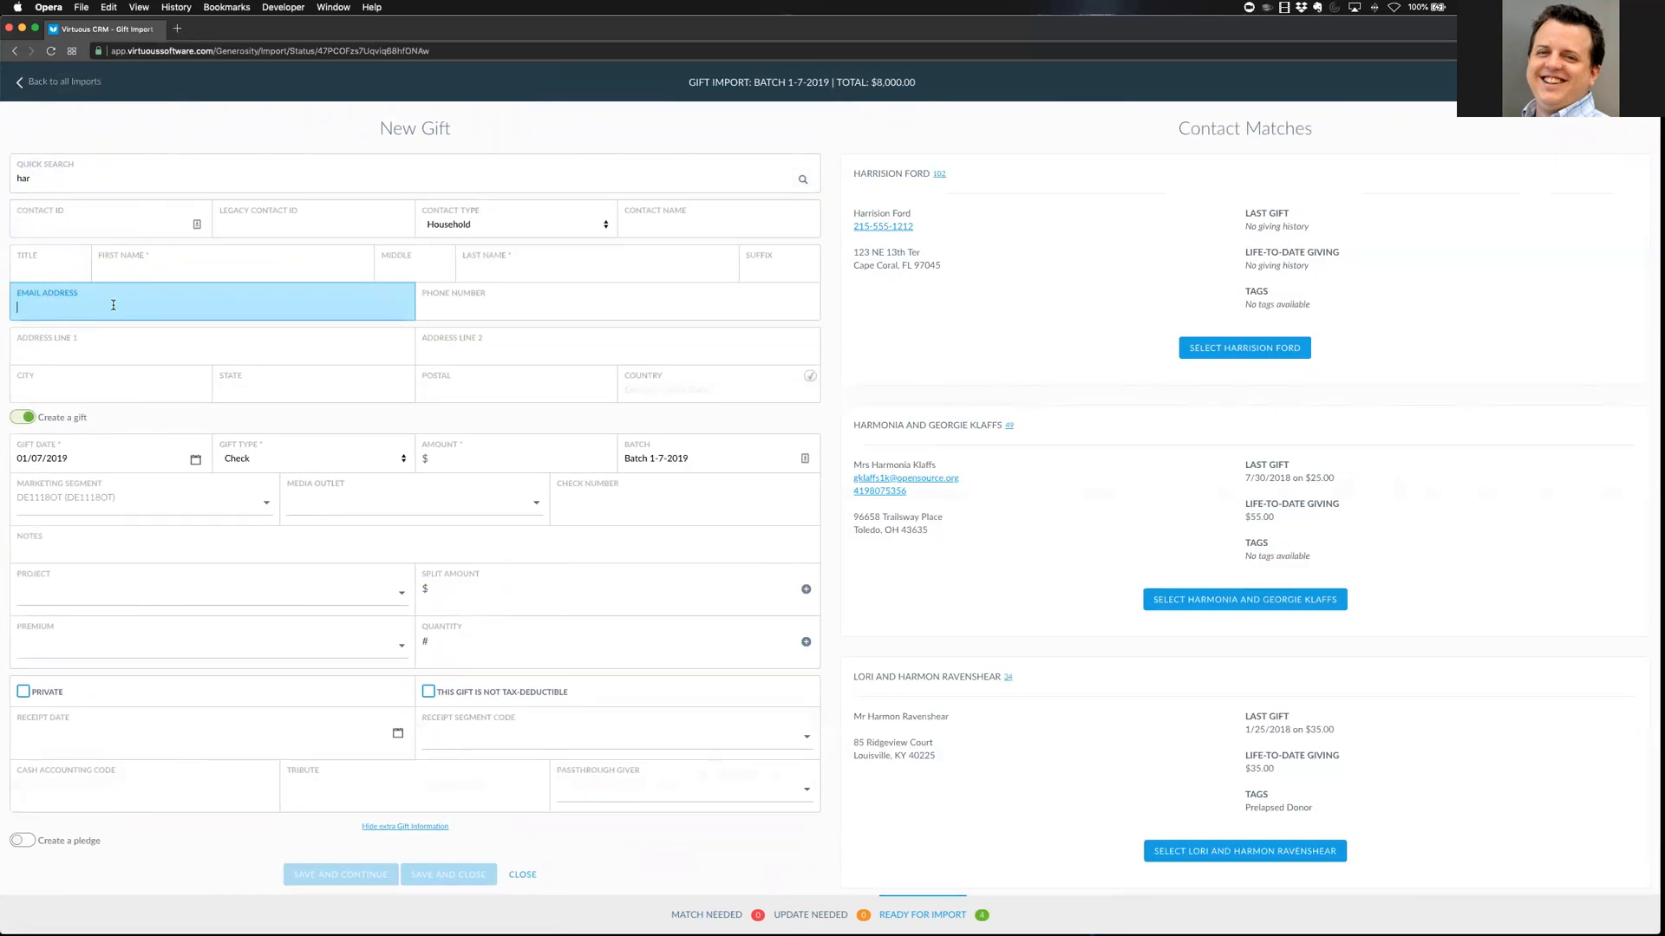
scroll(966, 565, "down", 5)
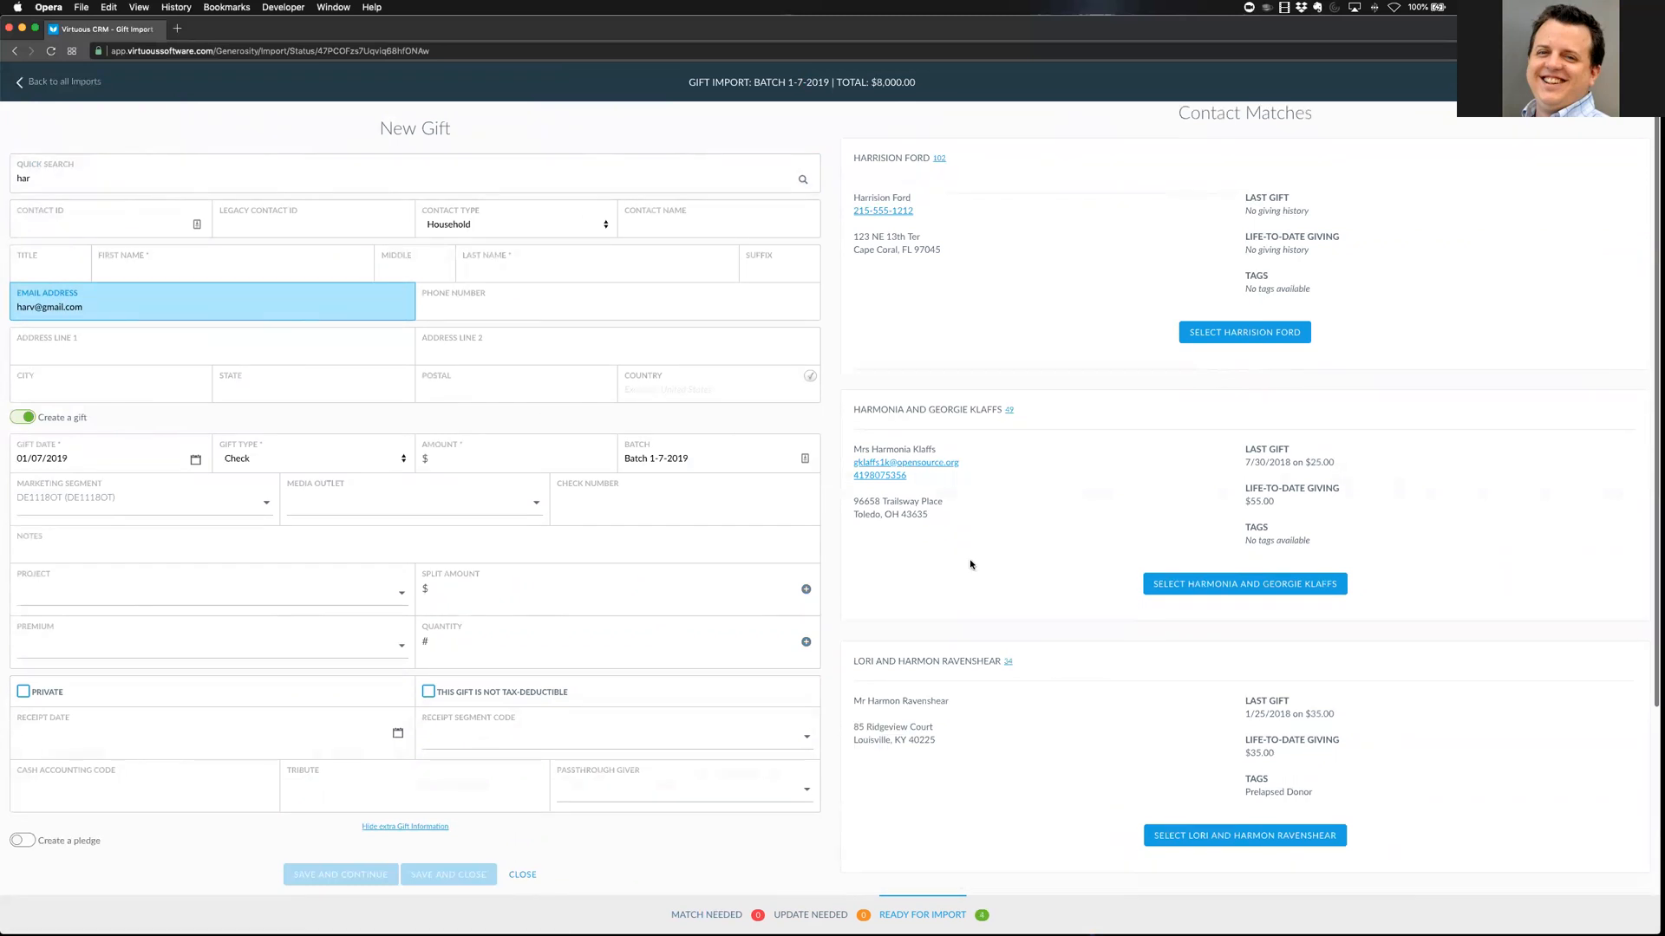
left_click(1186, 842)
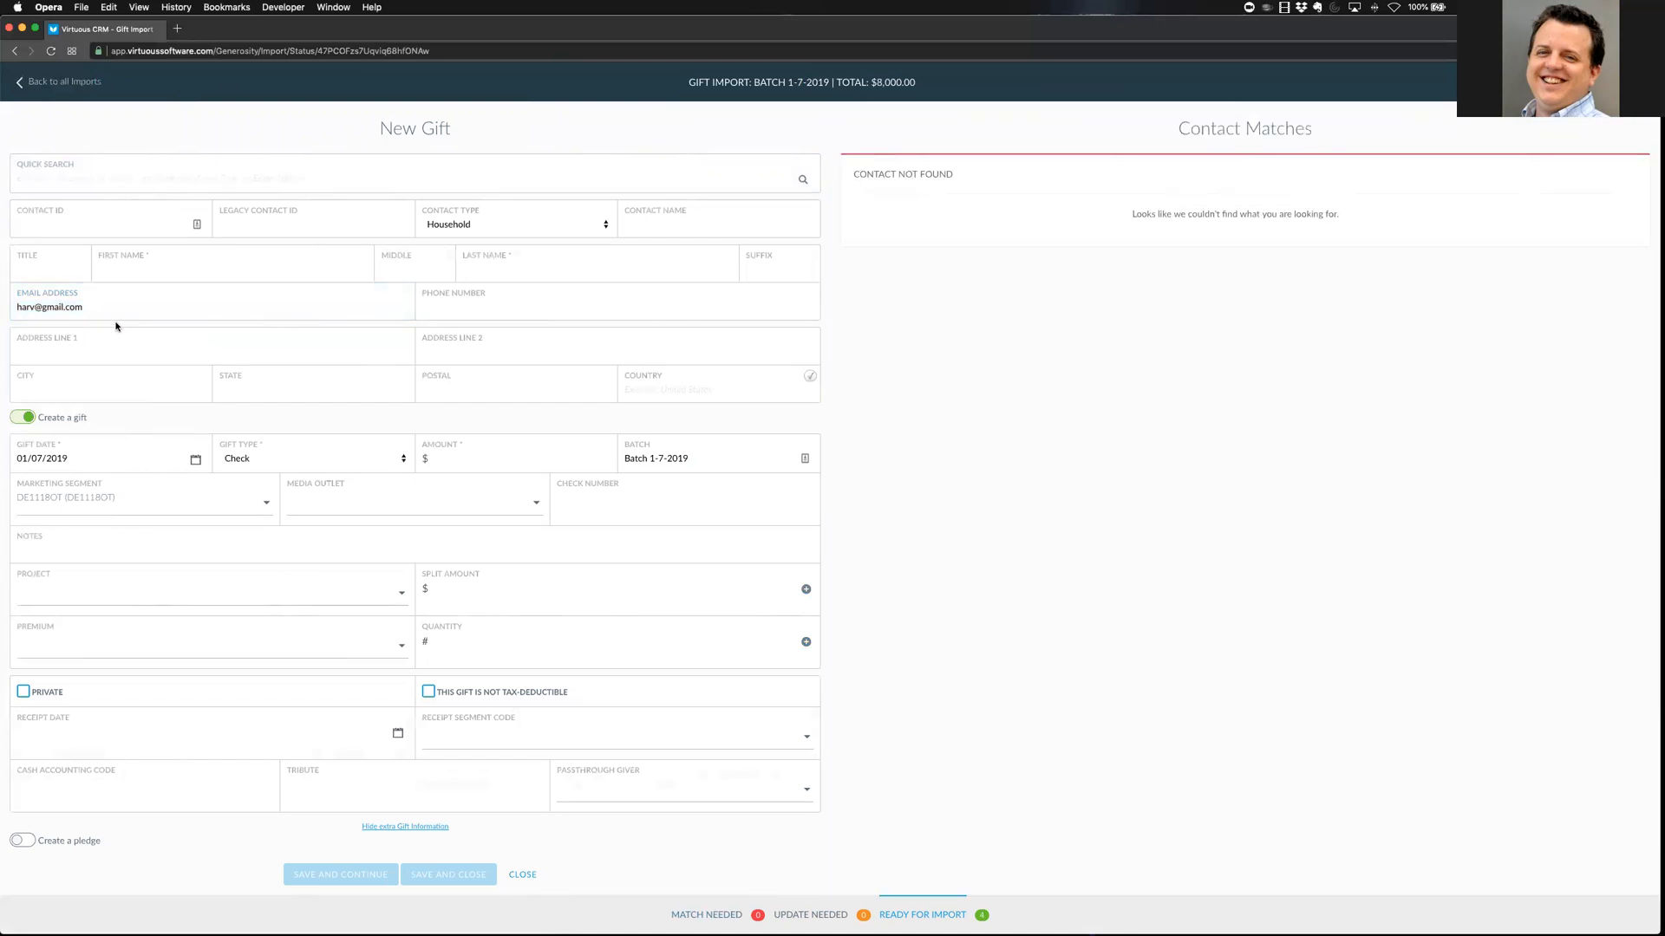
left_click(60, 176)
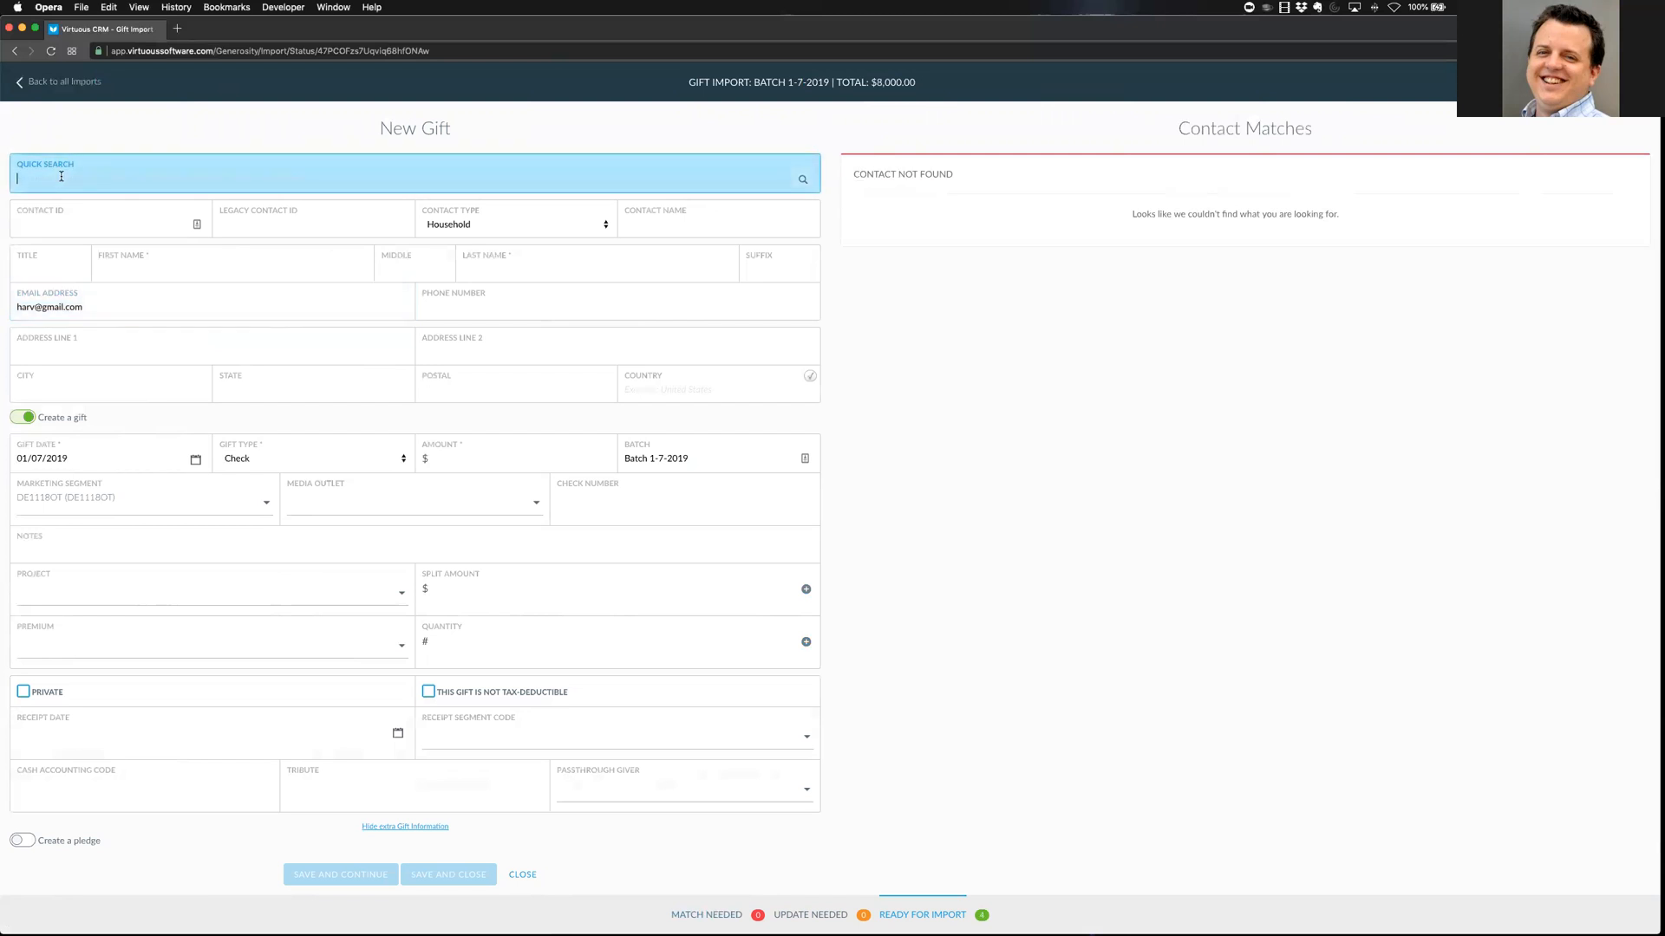
type("har")
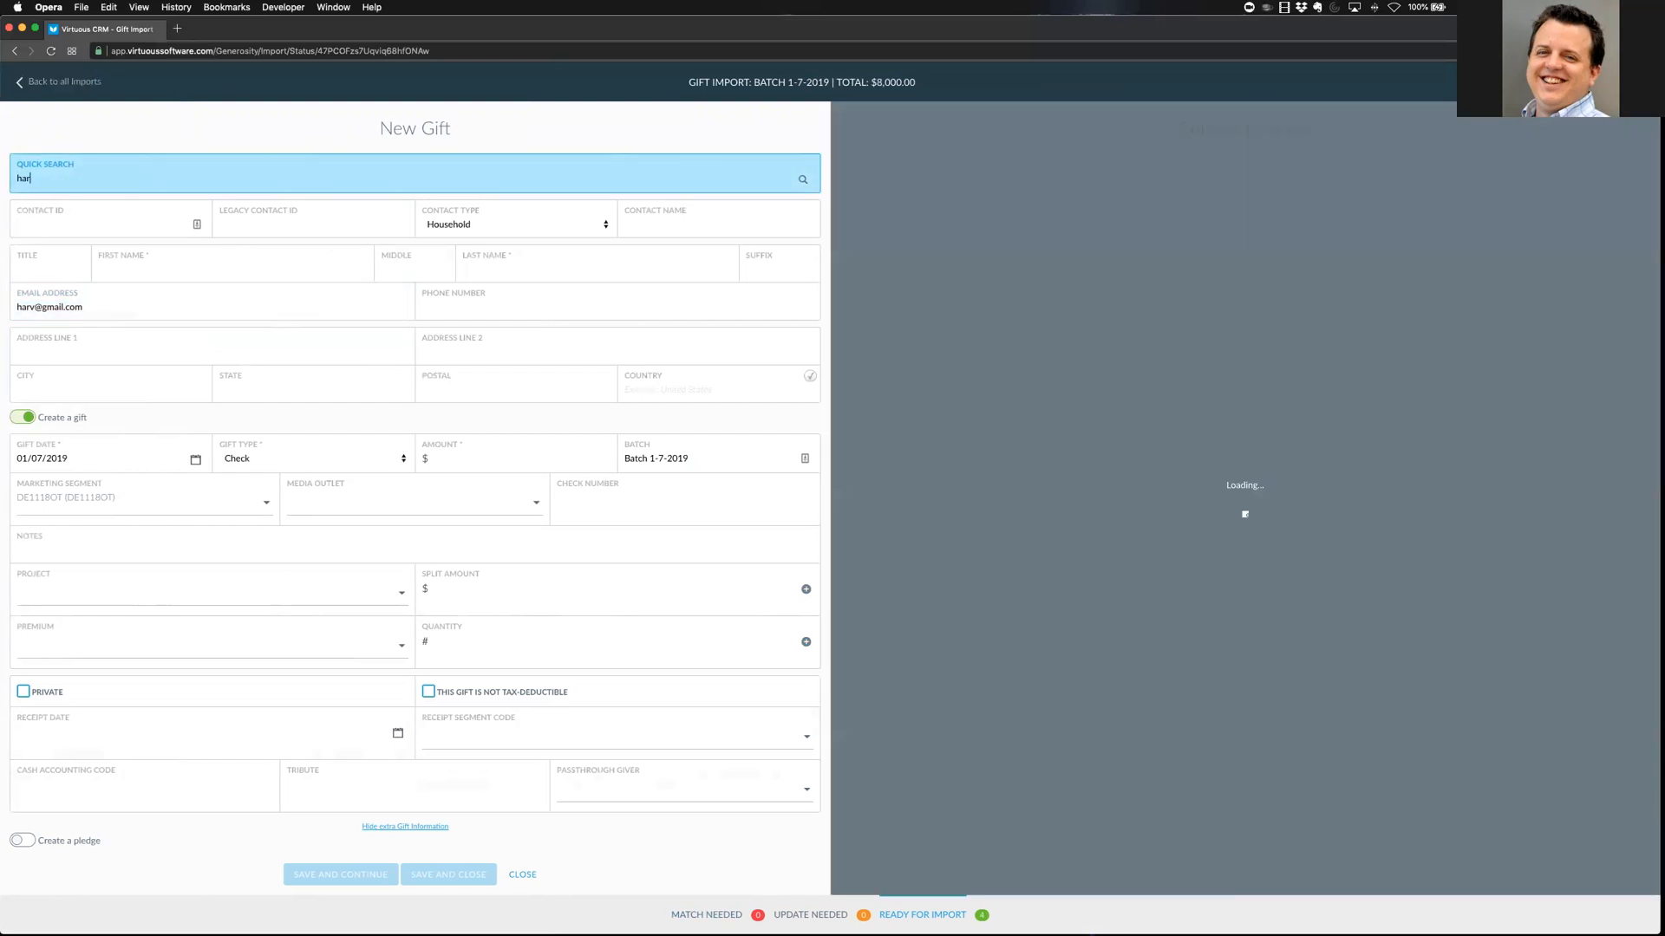
scroll(963, 550, "down", 3)
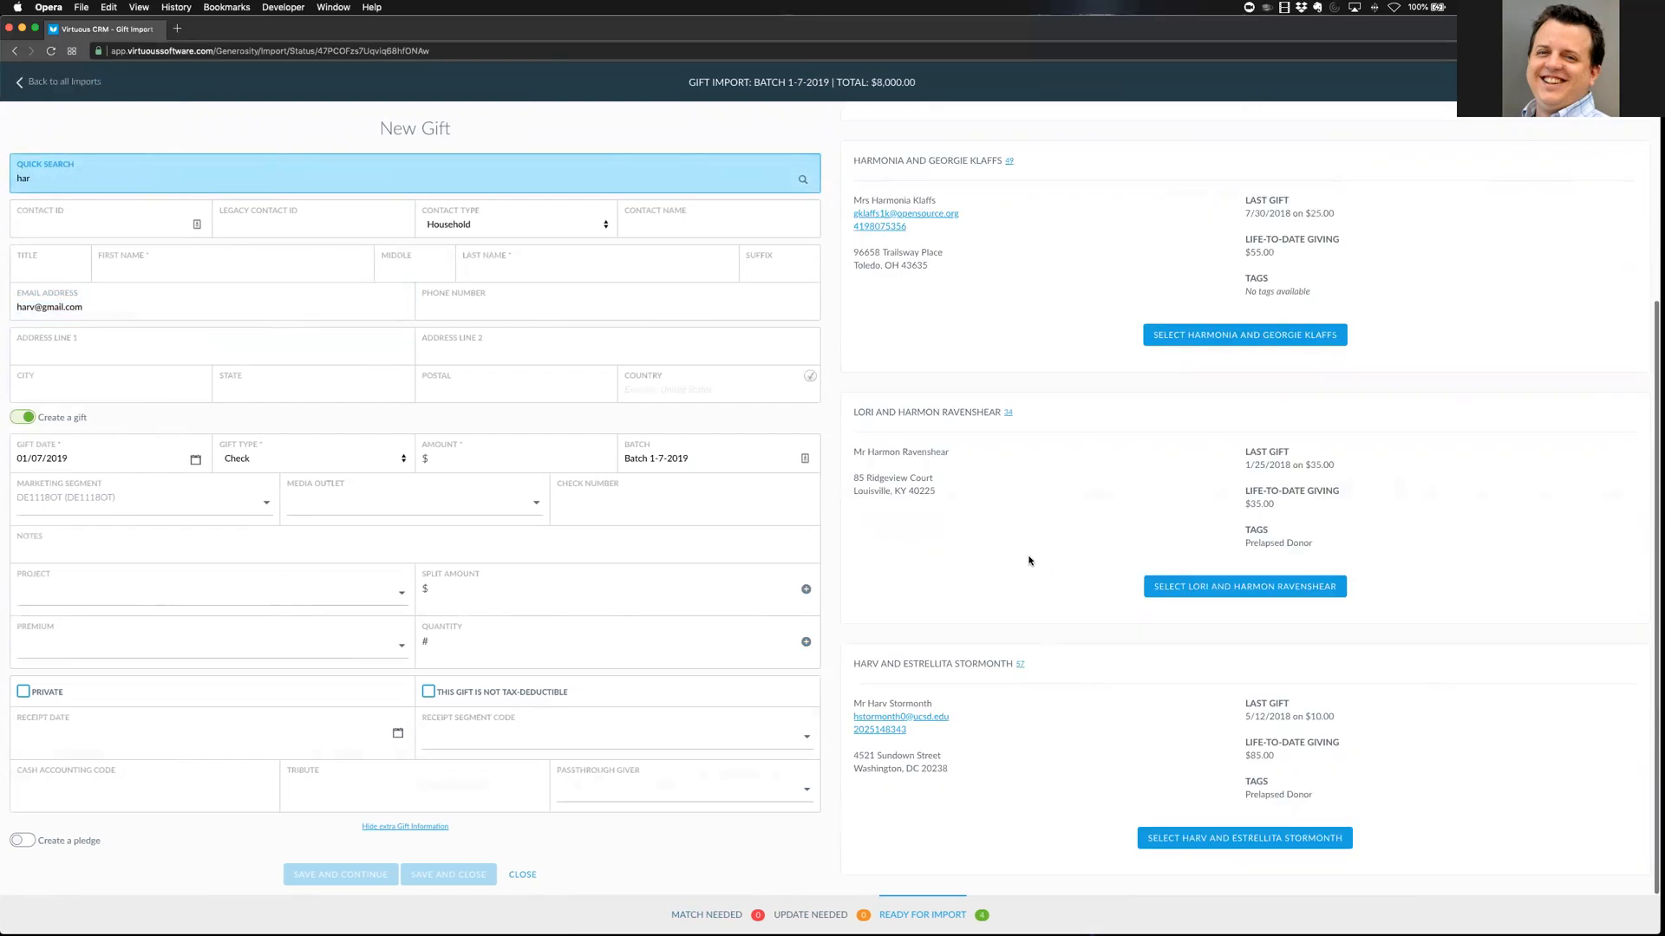
left_click(1208, 839)
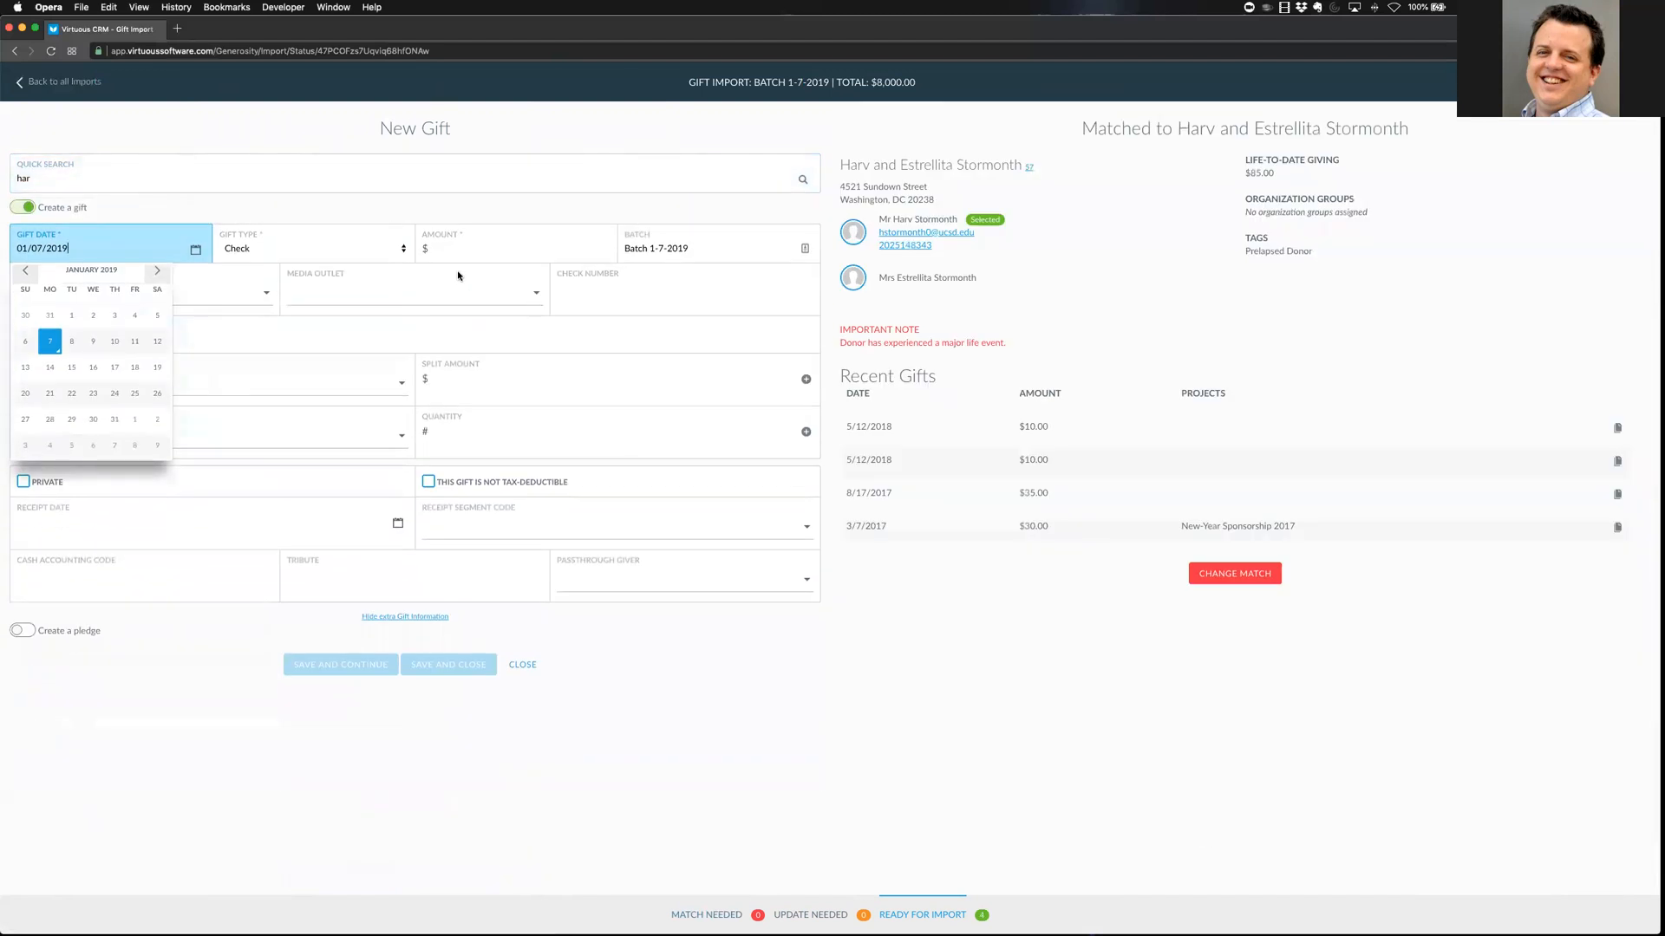
Save a $100 check gift, number 4897, to Default Project (General Fund) with a $100 split
left_click(456, 249)
type("100")
key("Tab")
key("Tab")
key("Tab")
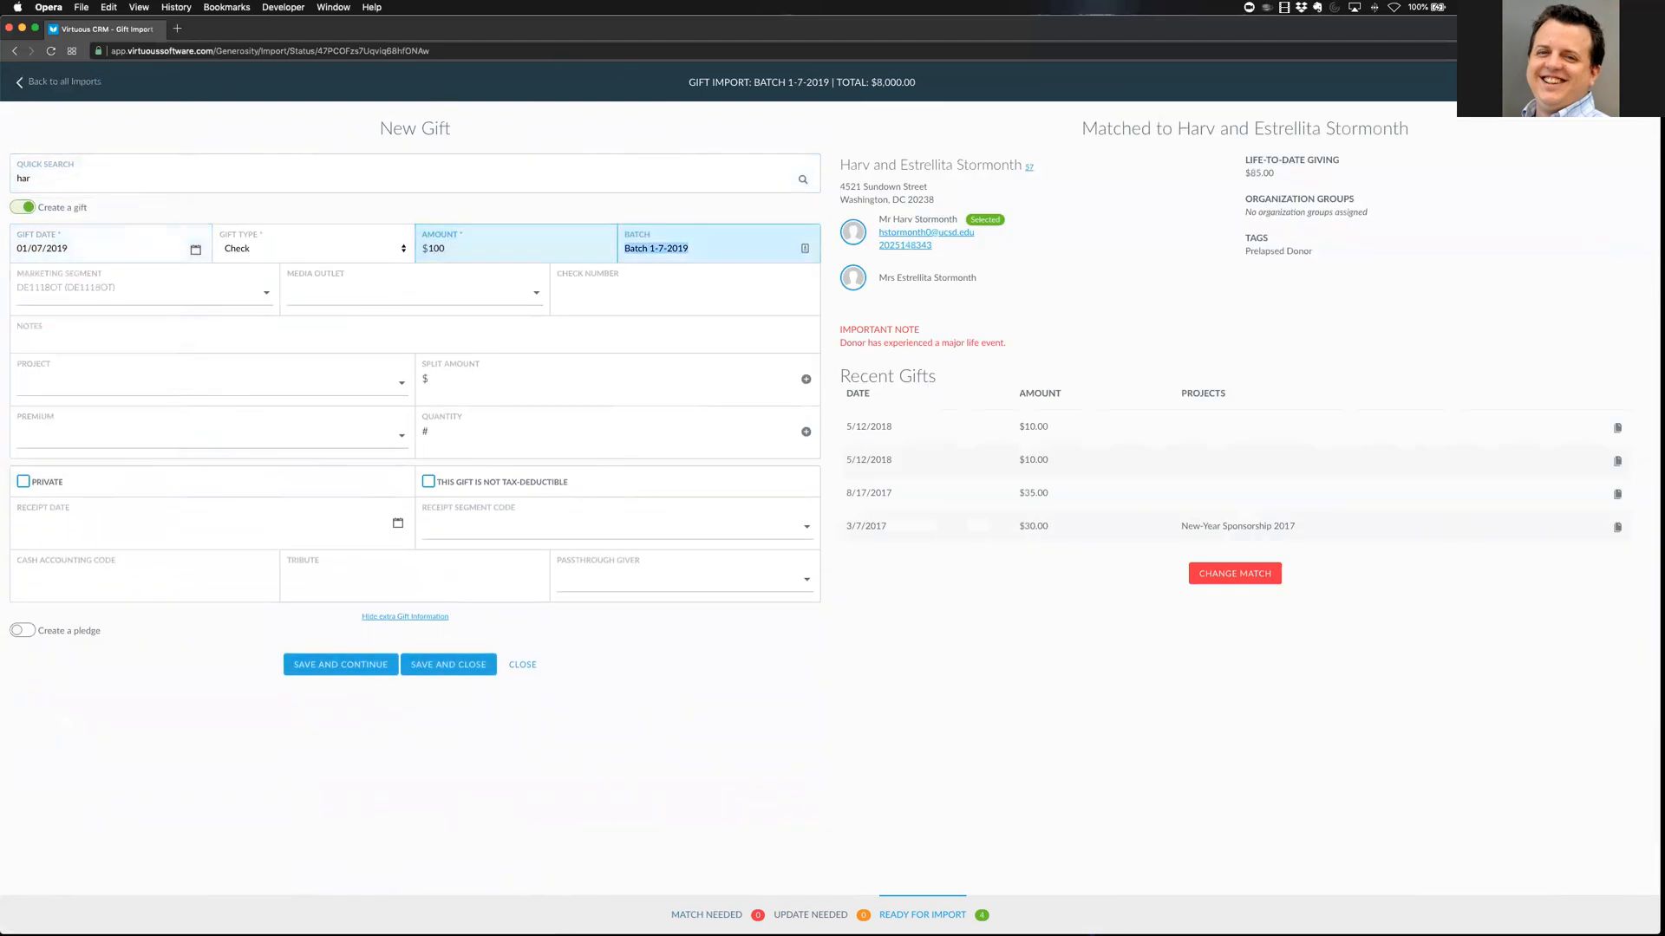
key("Tab")
type("4897")
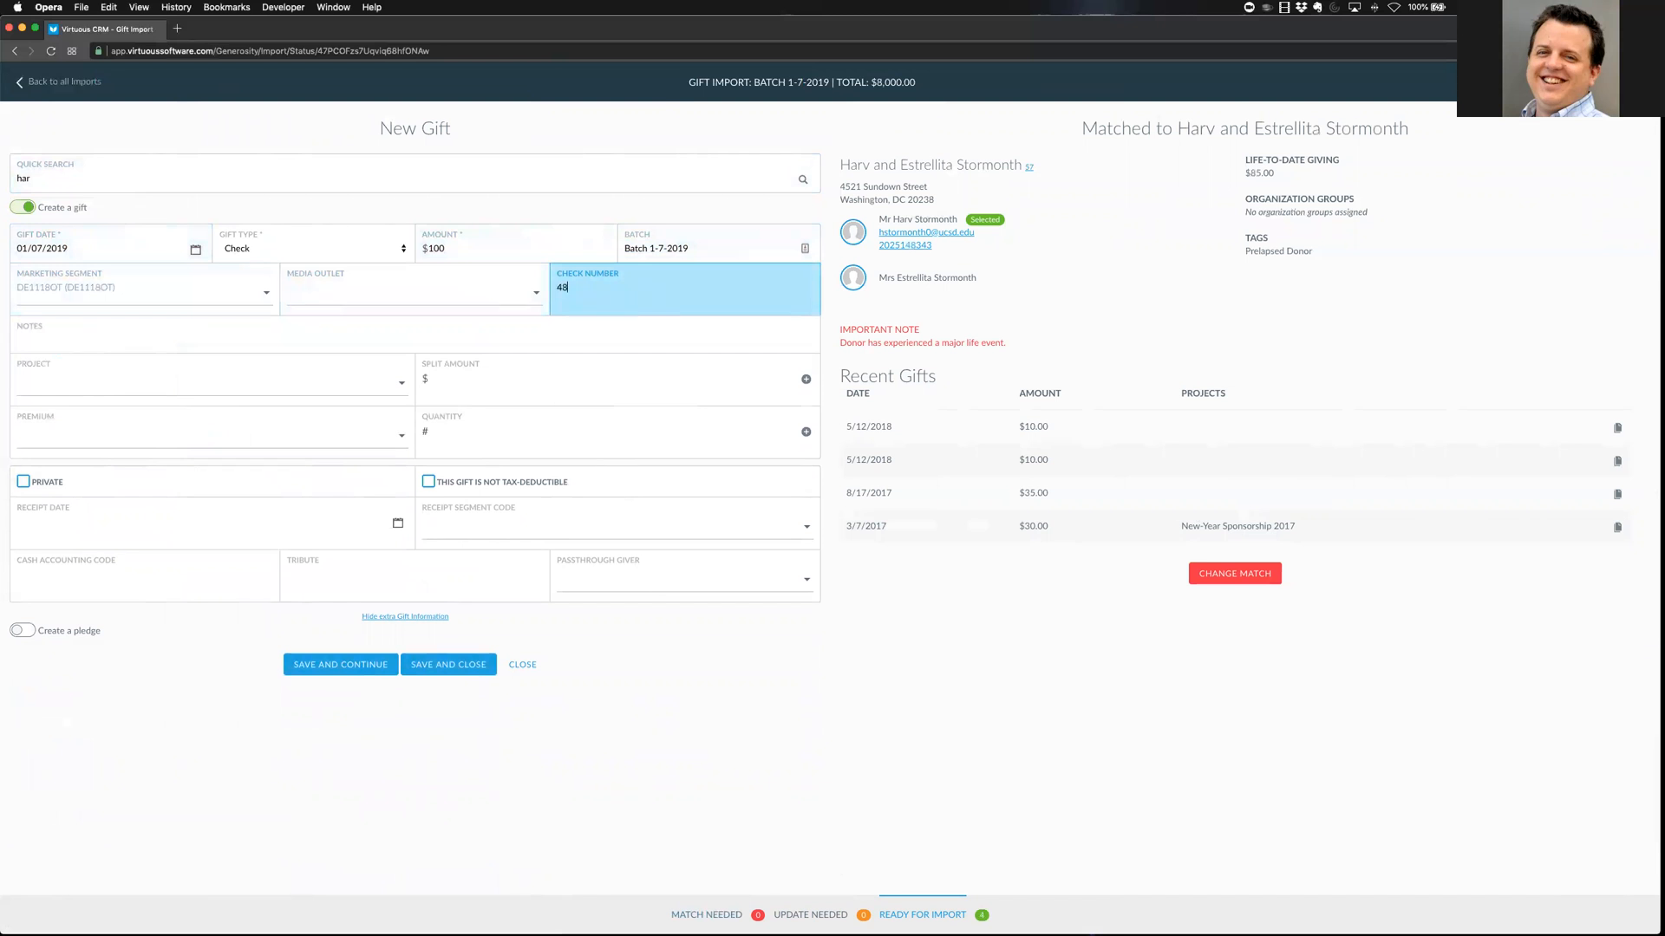
key("Tab")
key("Tab")
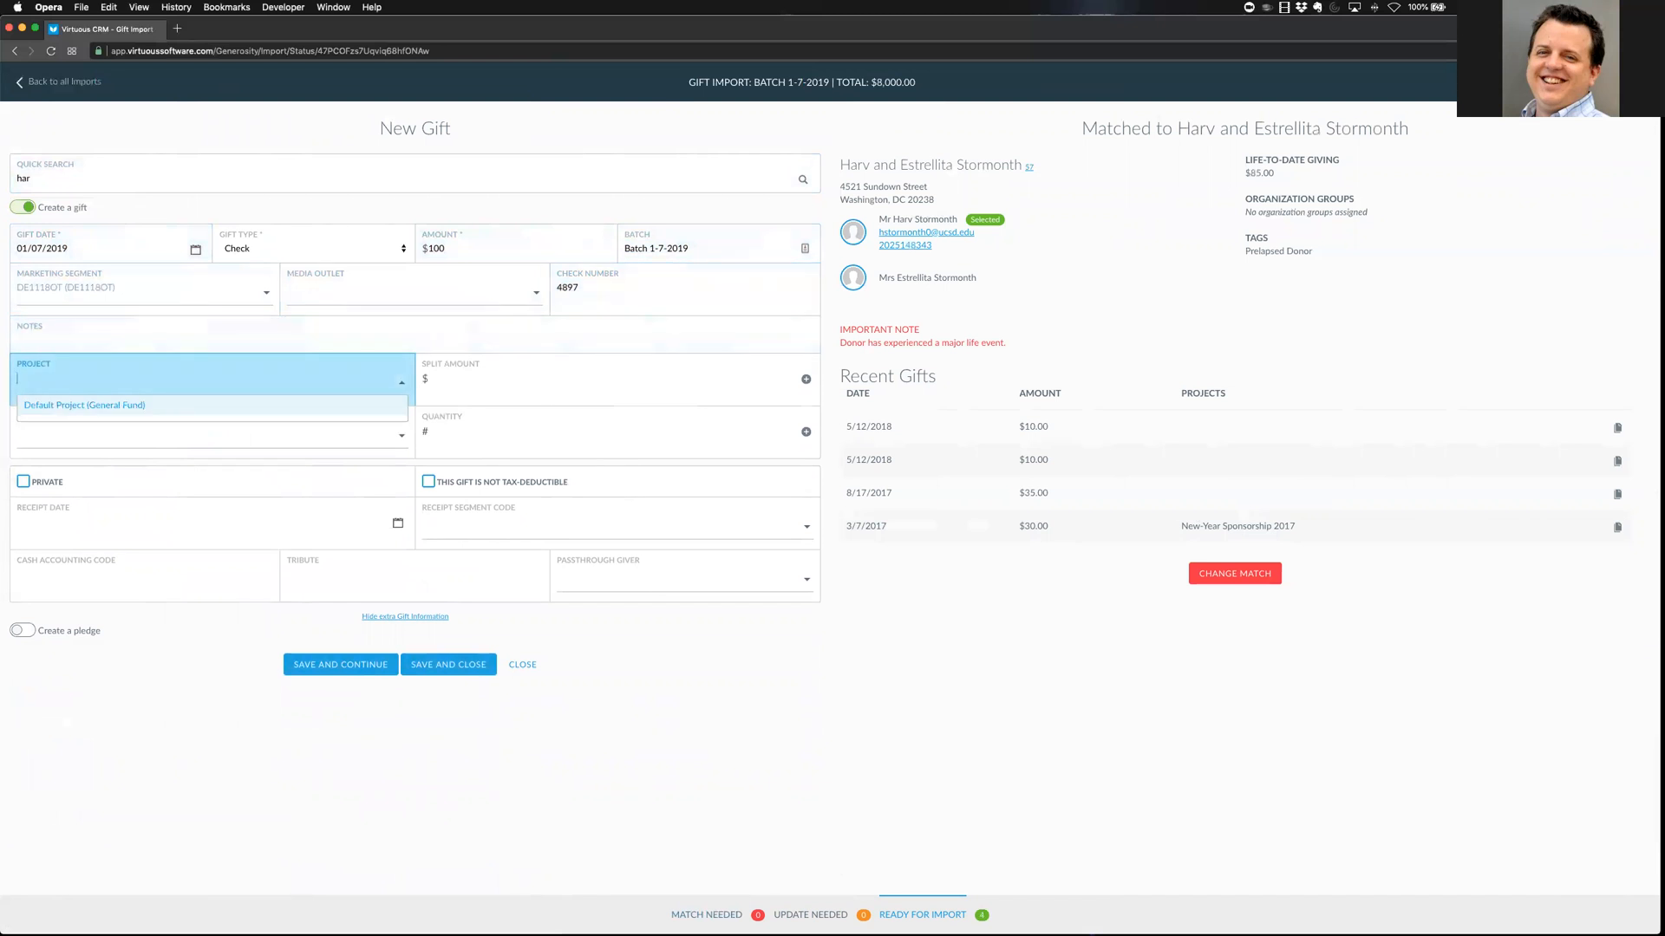
key("Return")
key("Tab")
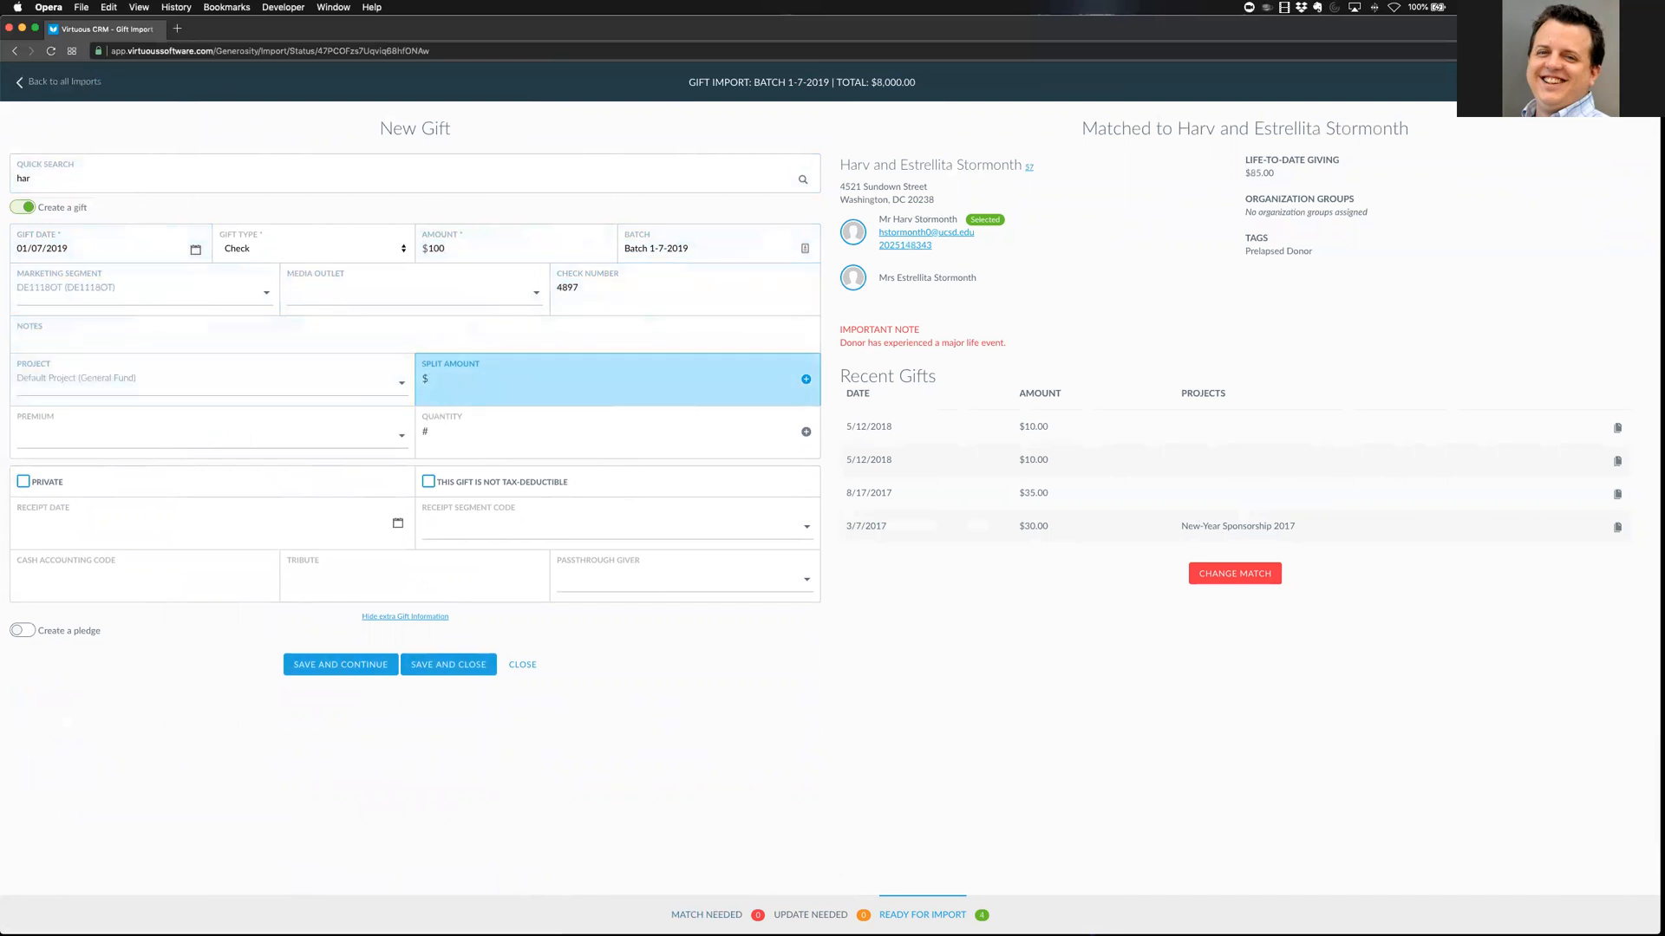
key("Return")
key("Escape")
left_click(431, 707)
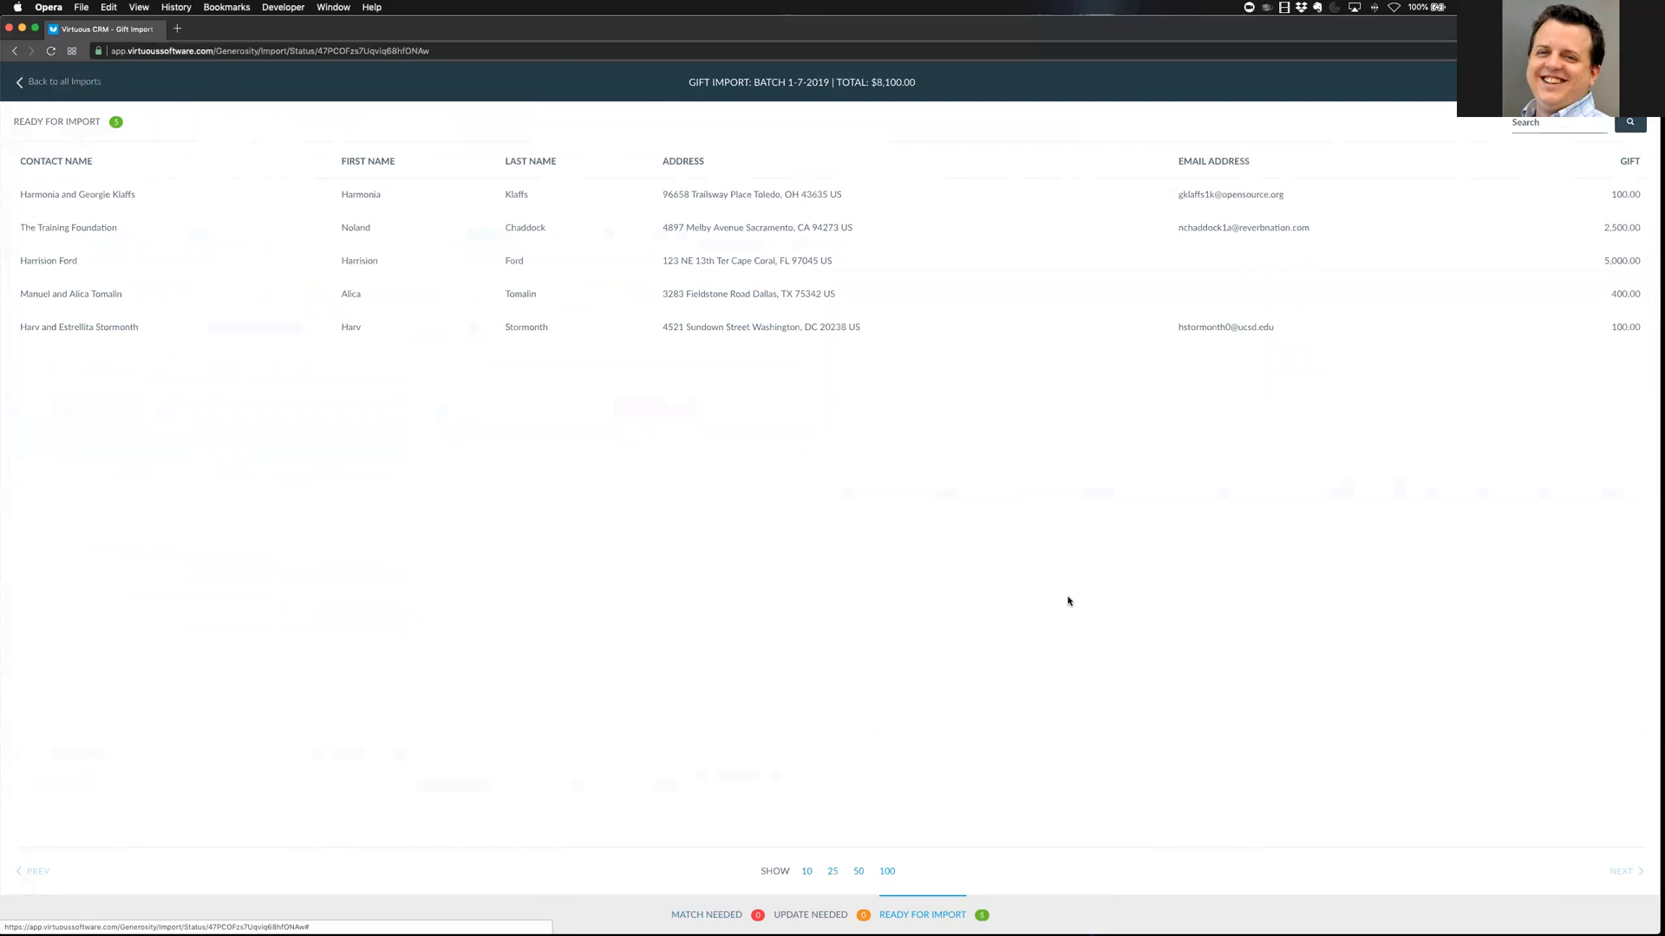
Review the new gift, confirm no updates remain, and view the five gifts ready for import
left_click(761, 327)
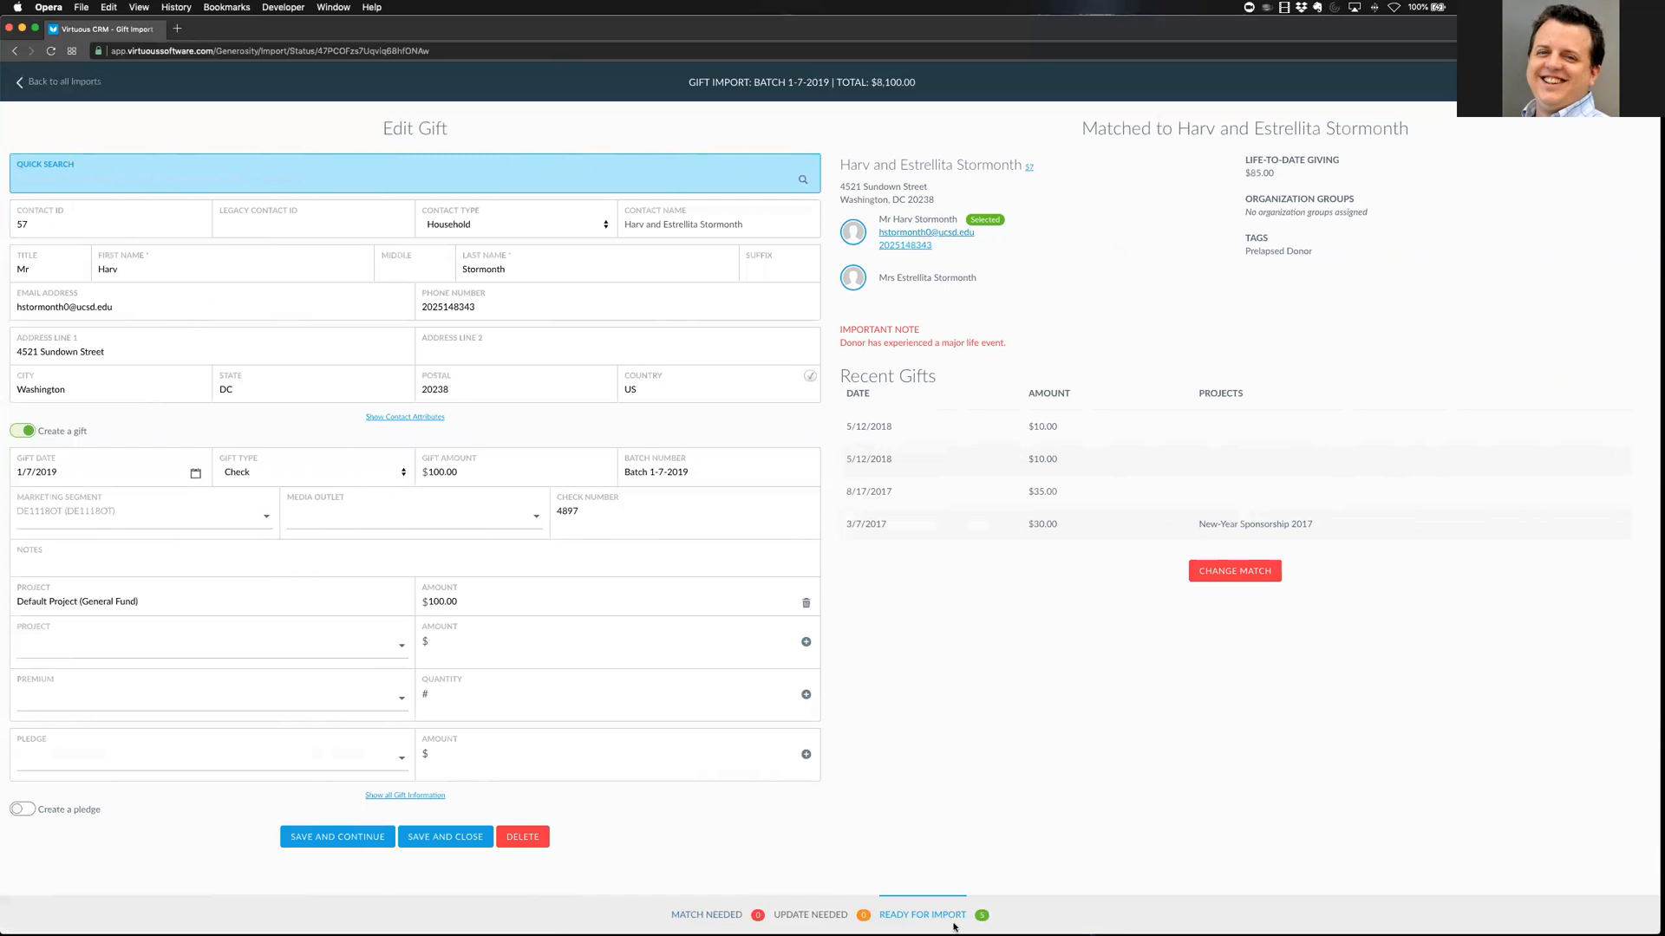
left_click(815, 916)
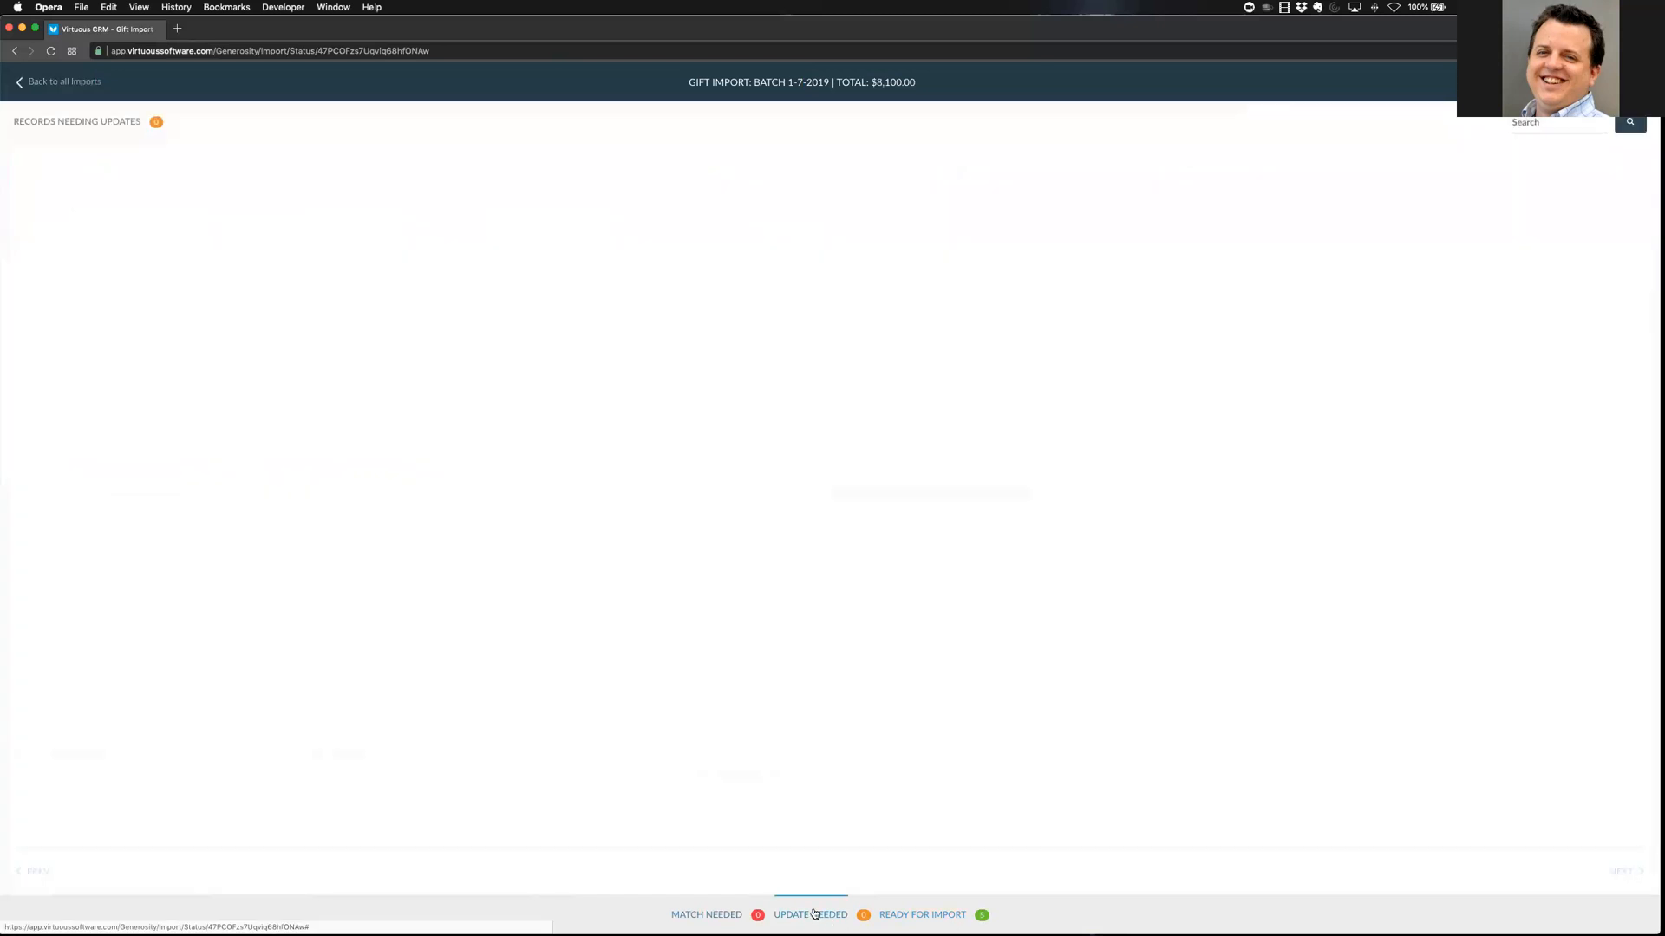
left_click(922, 914)
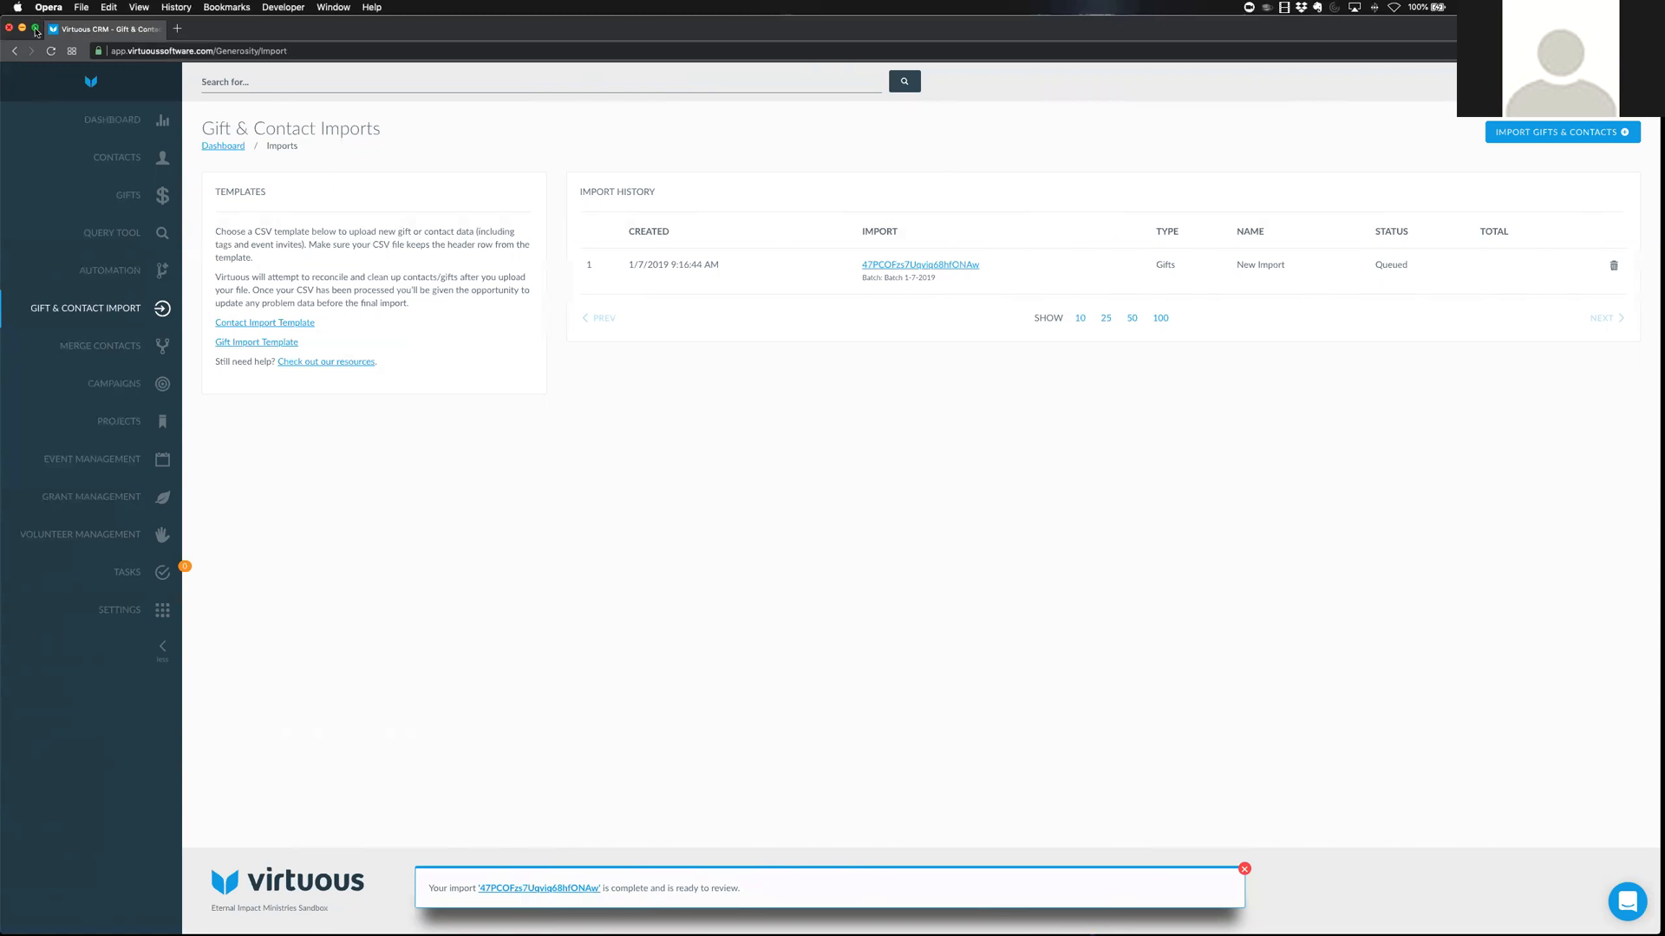
Reload the import history and collapse the sidebar to see Batch 1-7-2019 Imported at $8,100.00
left_click(51, 52)
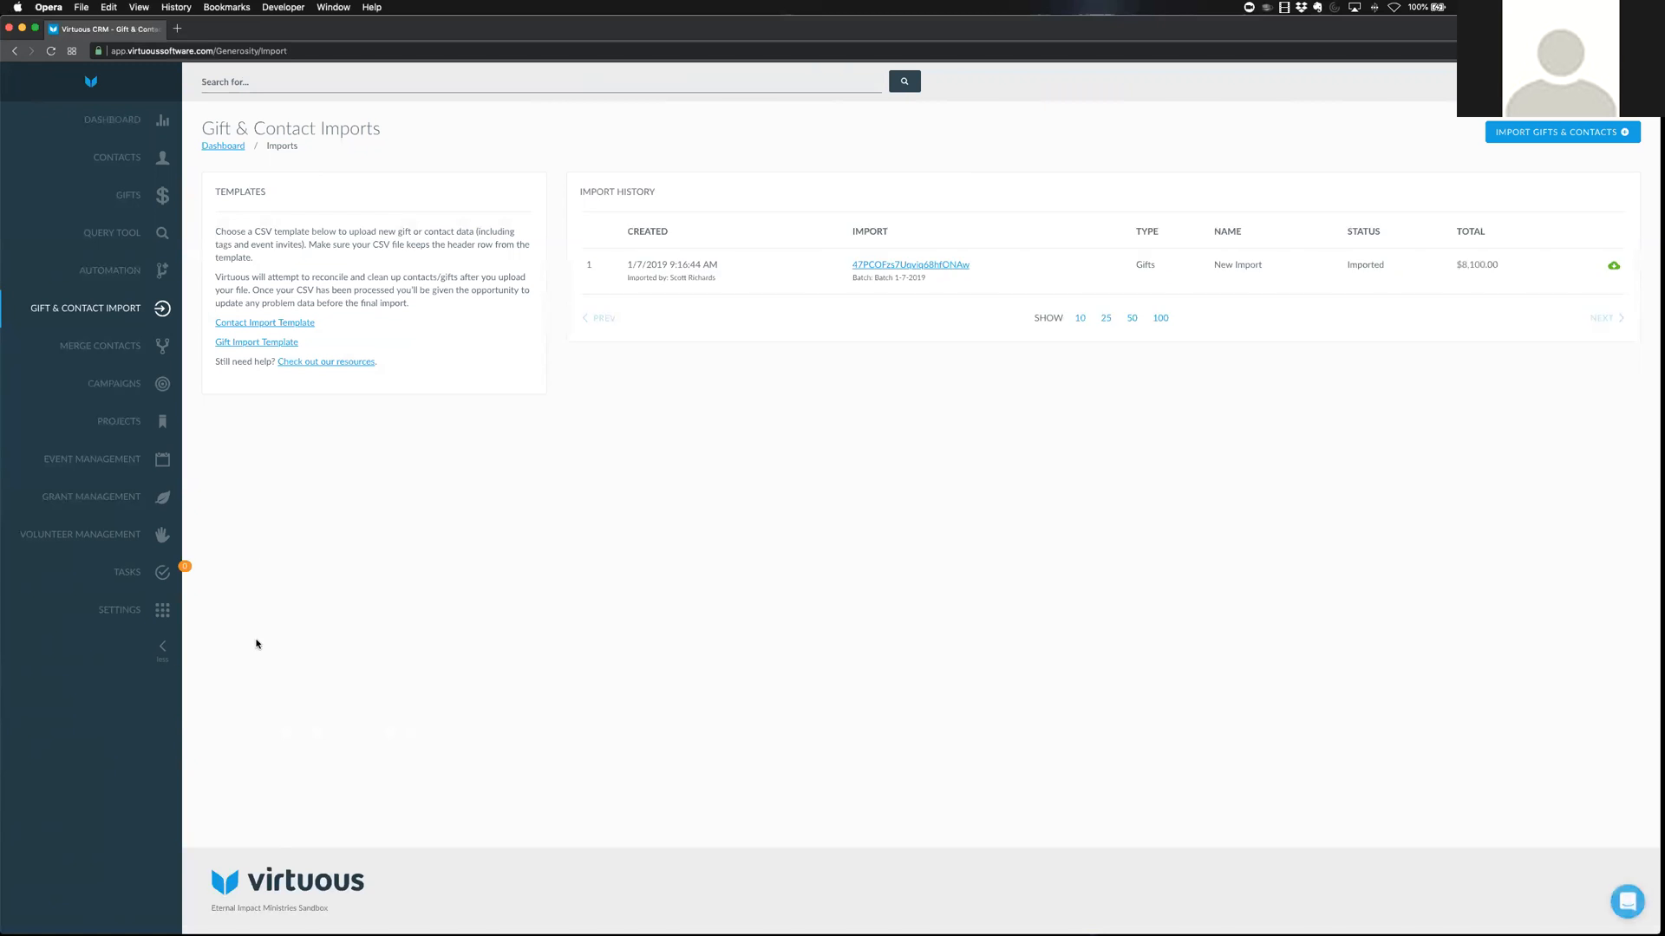
left_click(162, 648)
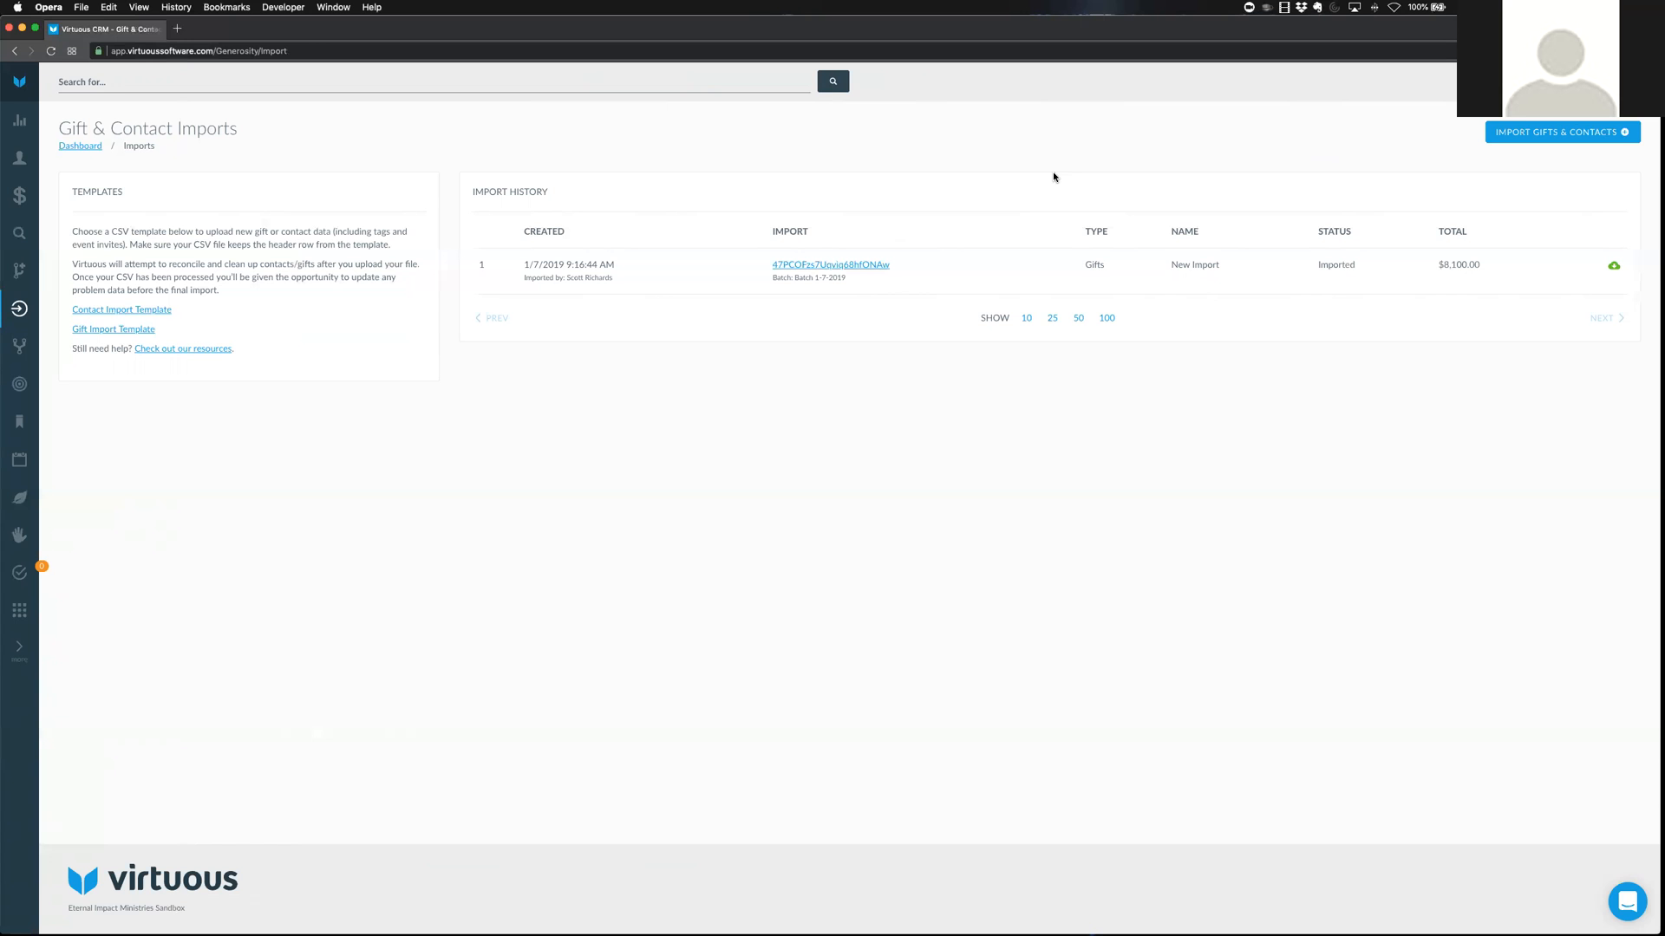
Open the 1/7/2019 import to see its new contact and five gifts totaling $8,100
left_click(817, 270)
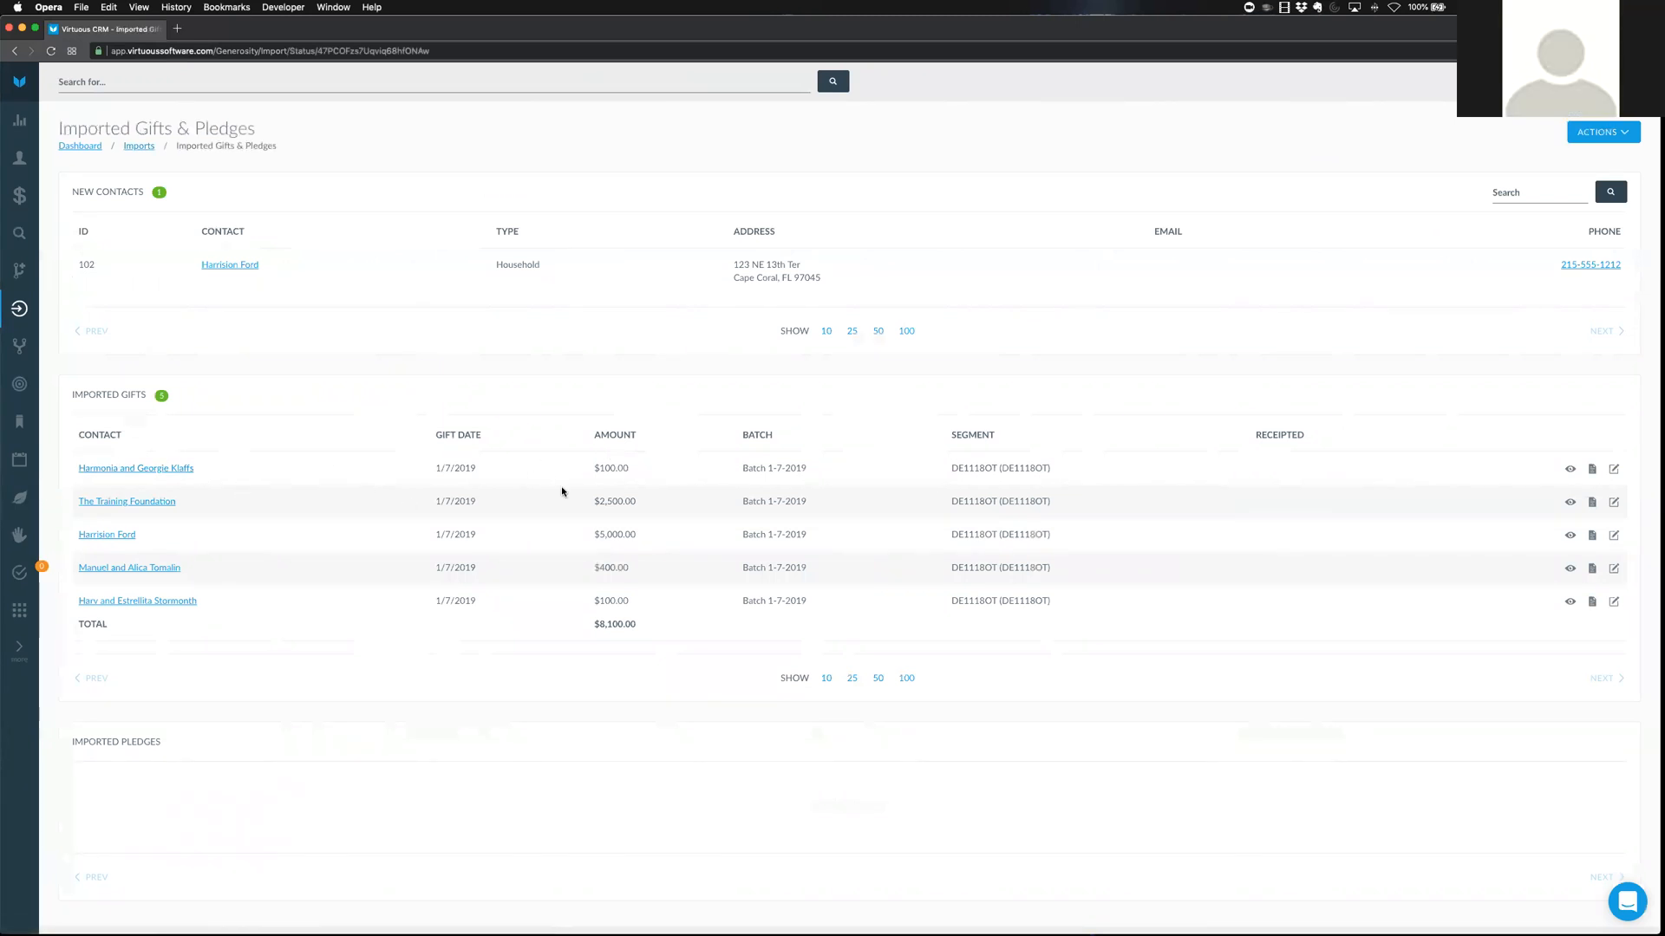
Check the first imported gift without changes, then open the new household contact in a new tab
left_click(1614, 470)
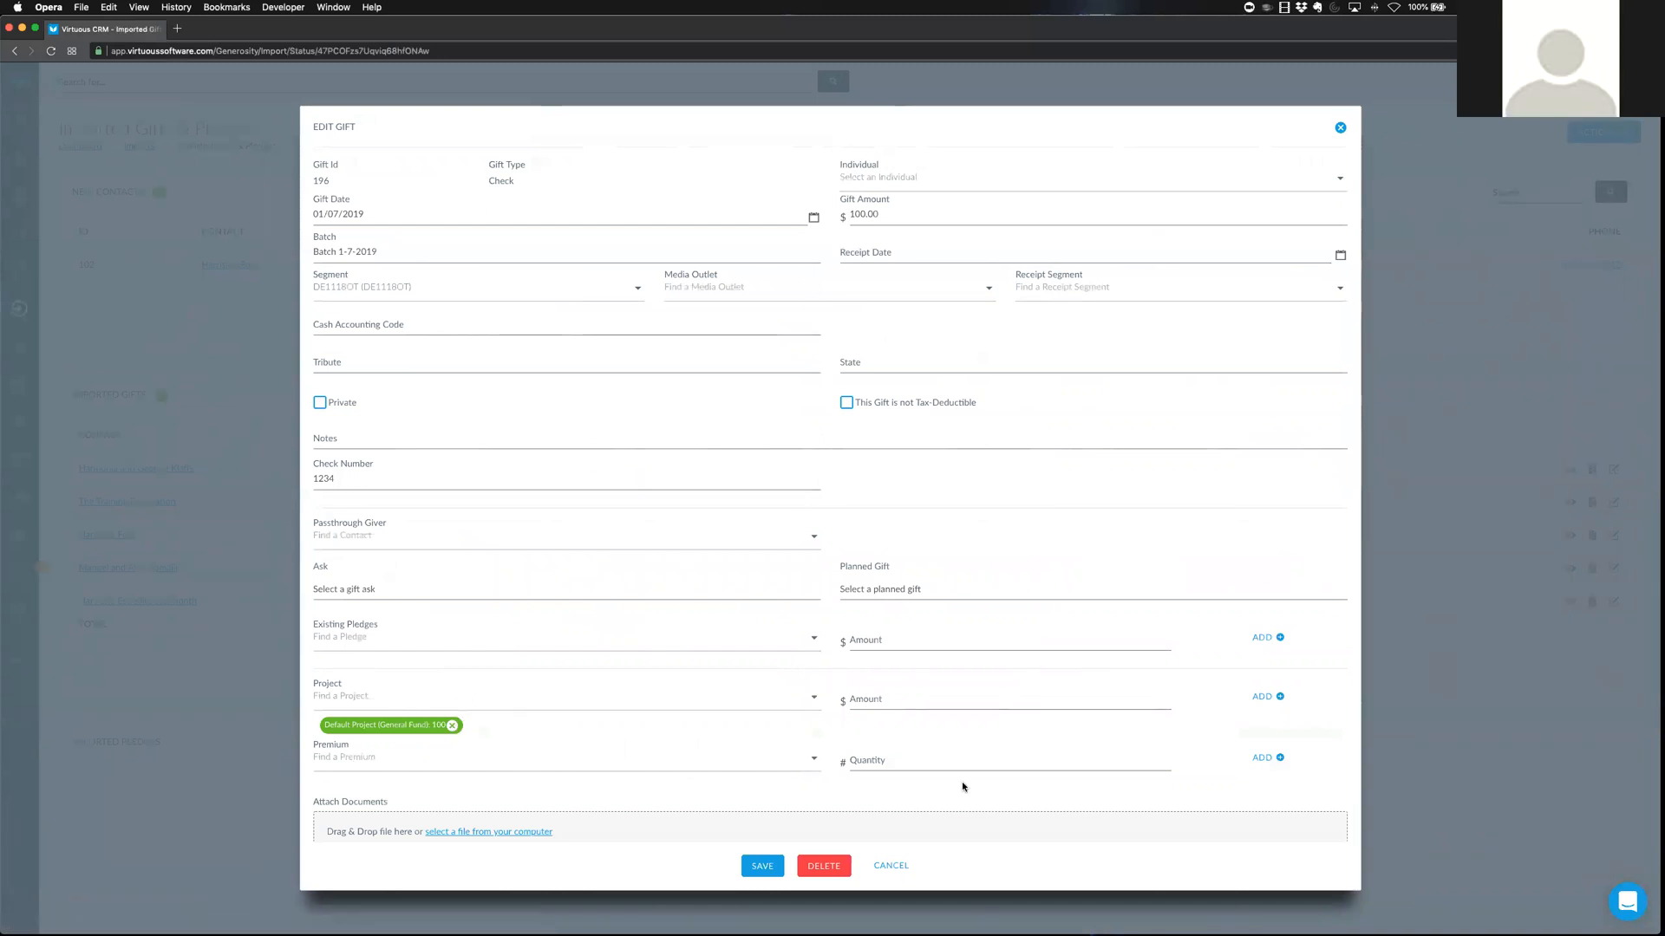
left_click(893, 867)
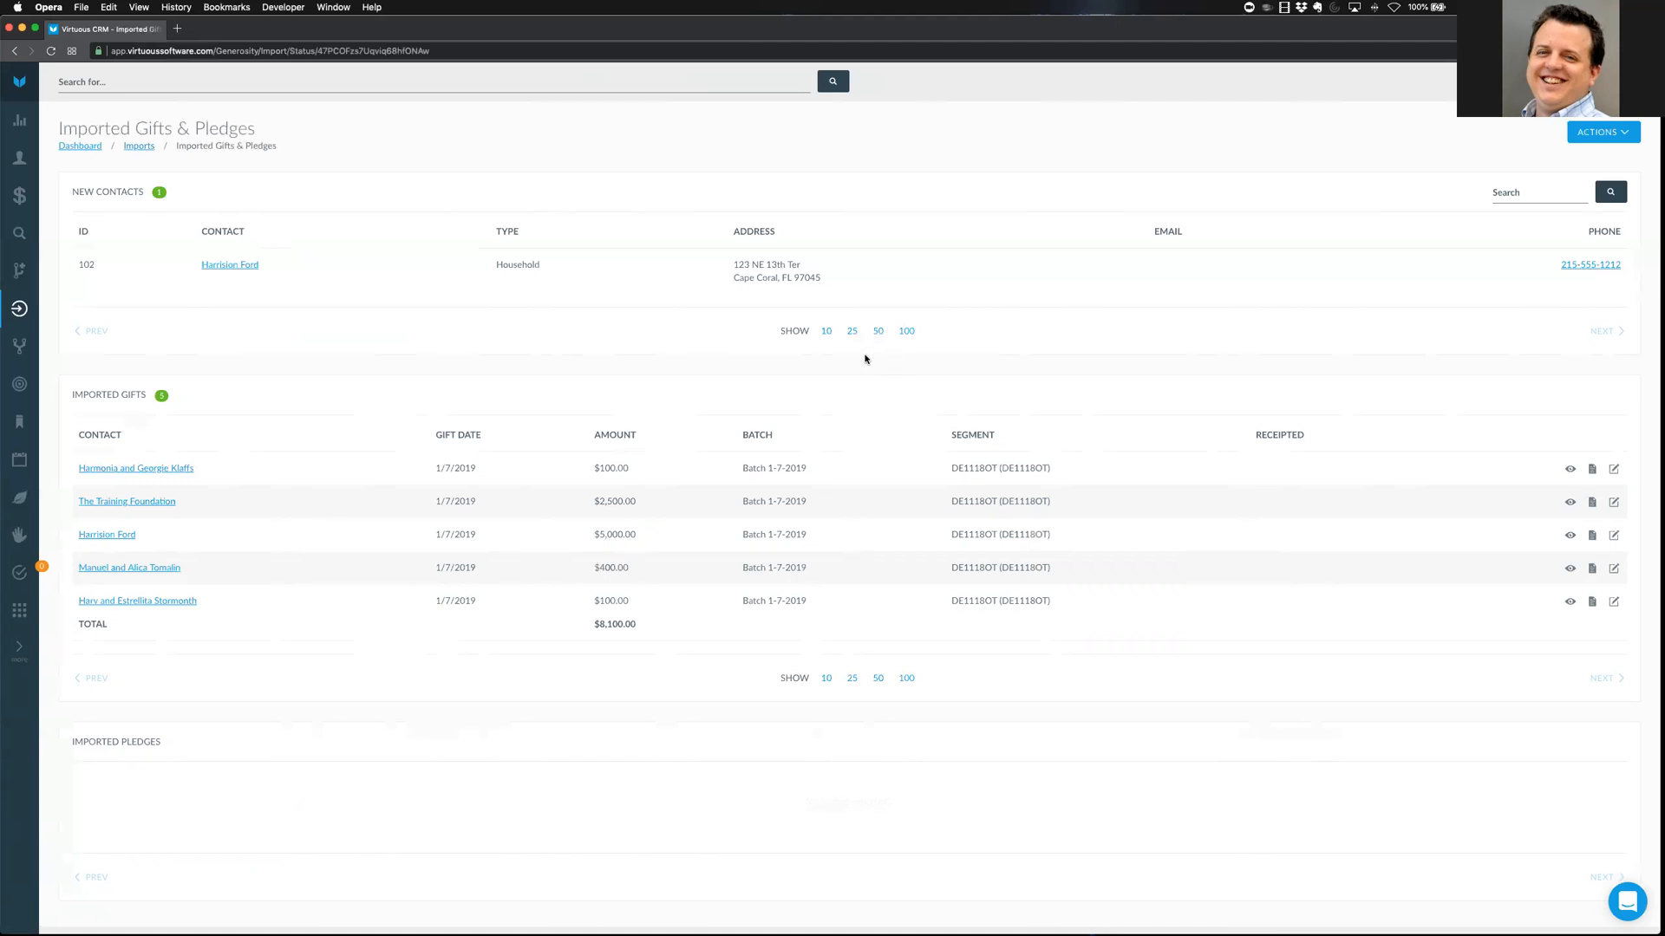
right_click(104, 534)
left_click(121, 540)
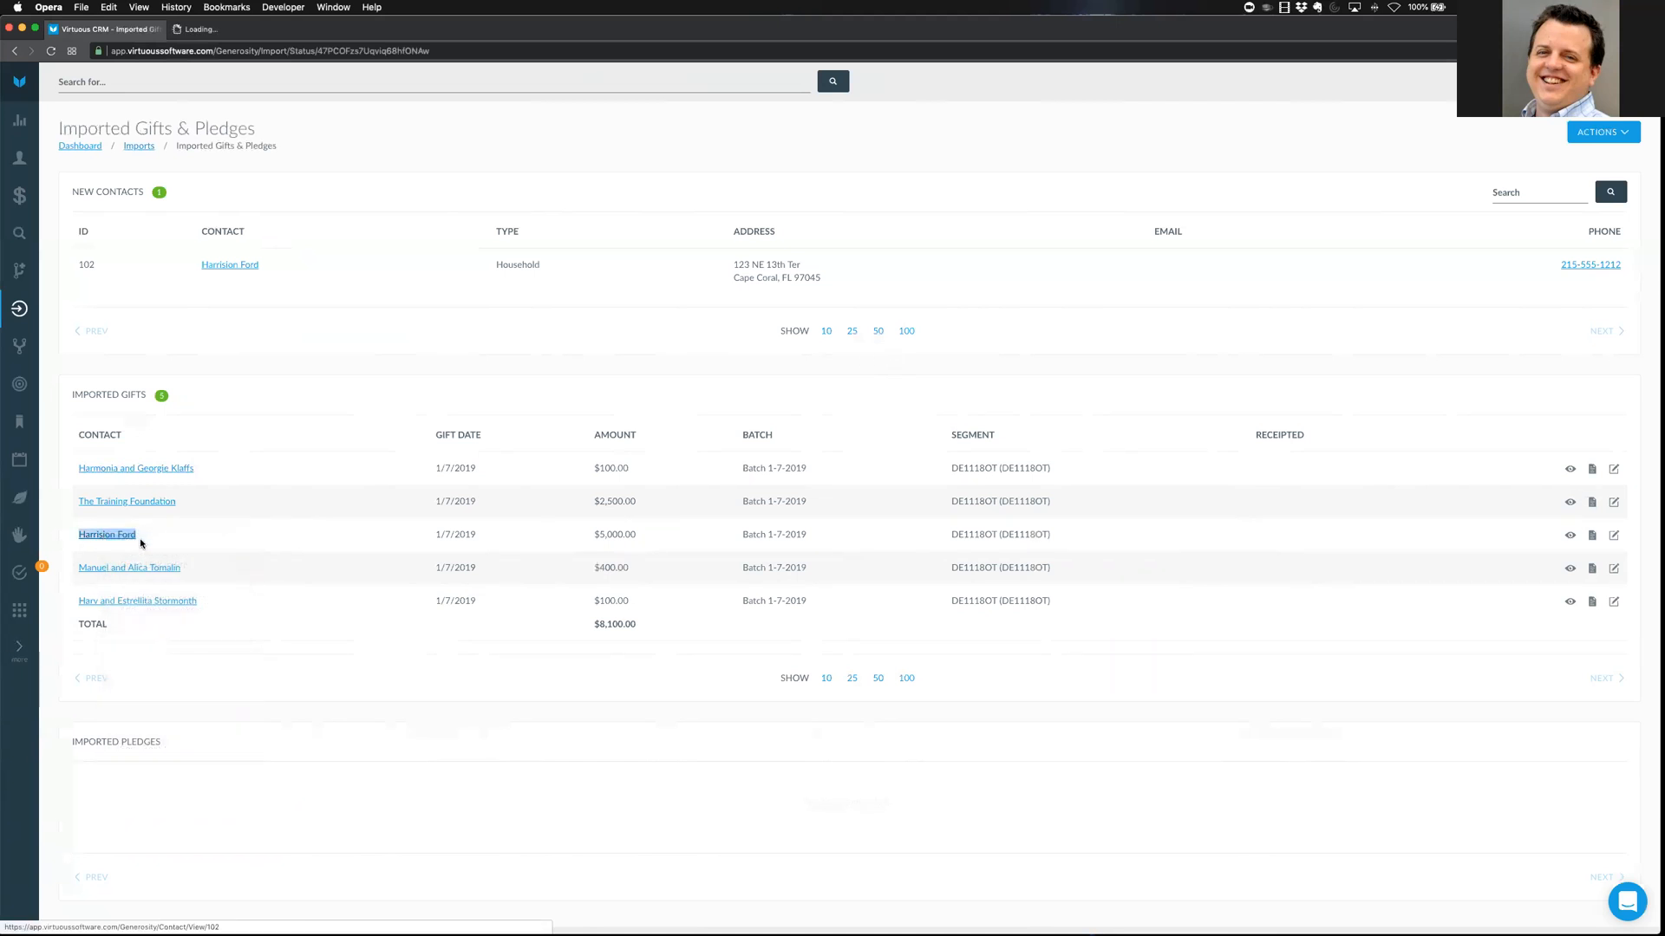
Start a Reversing Transaction gift from the contact's Giving tab
left_click(231, 29)
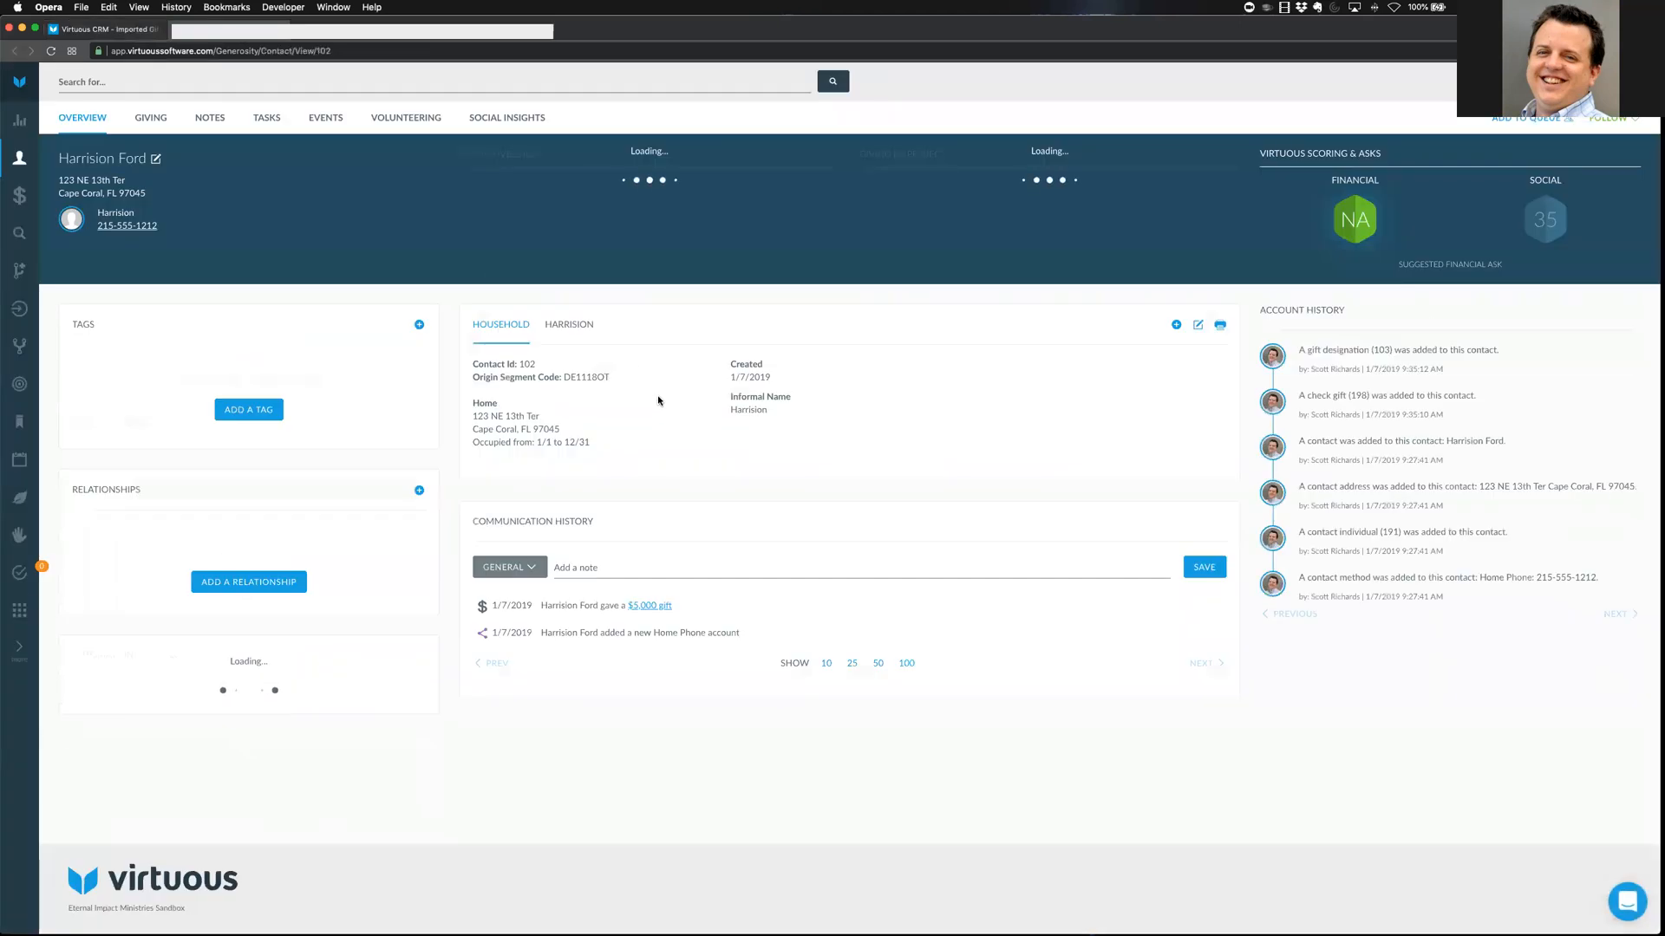
left_click(151, 118)
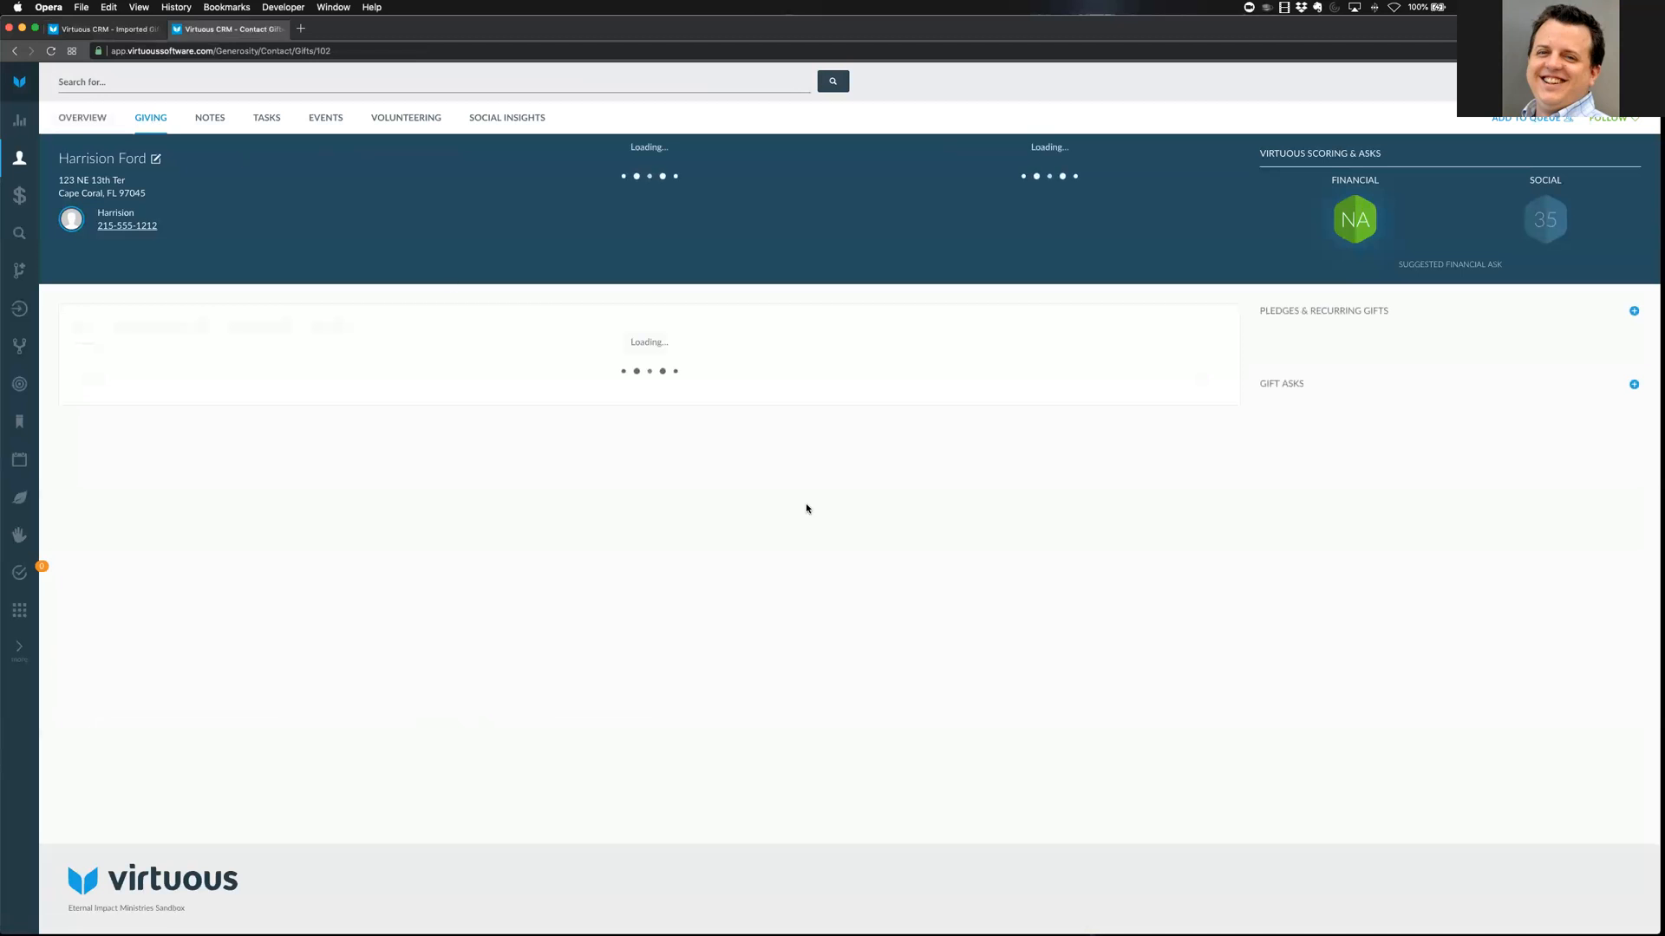
left_click(1218, 338)
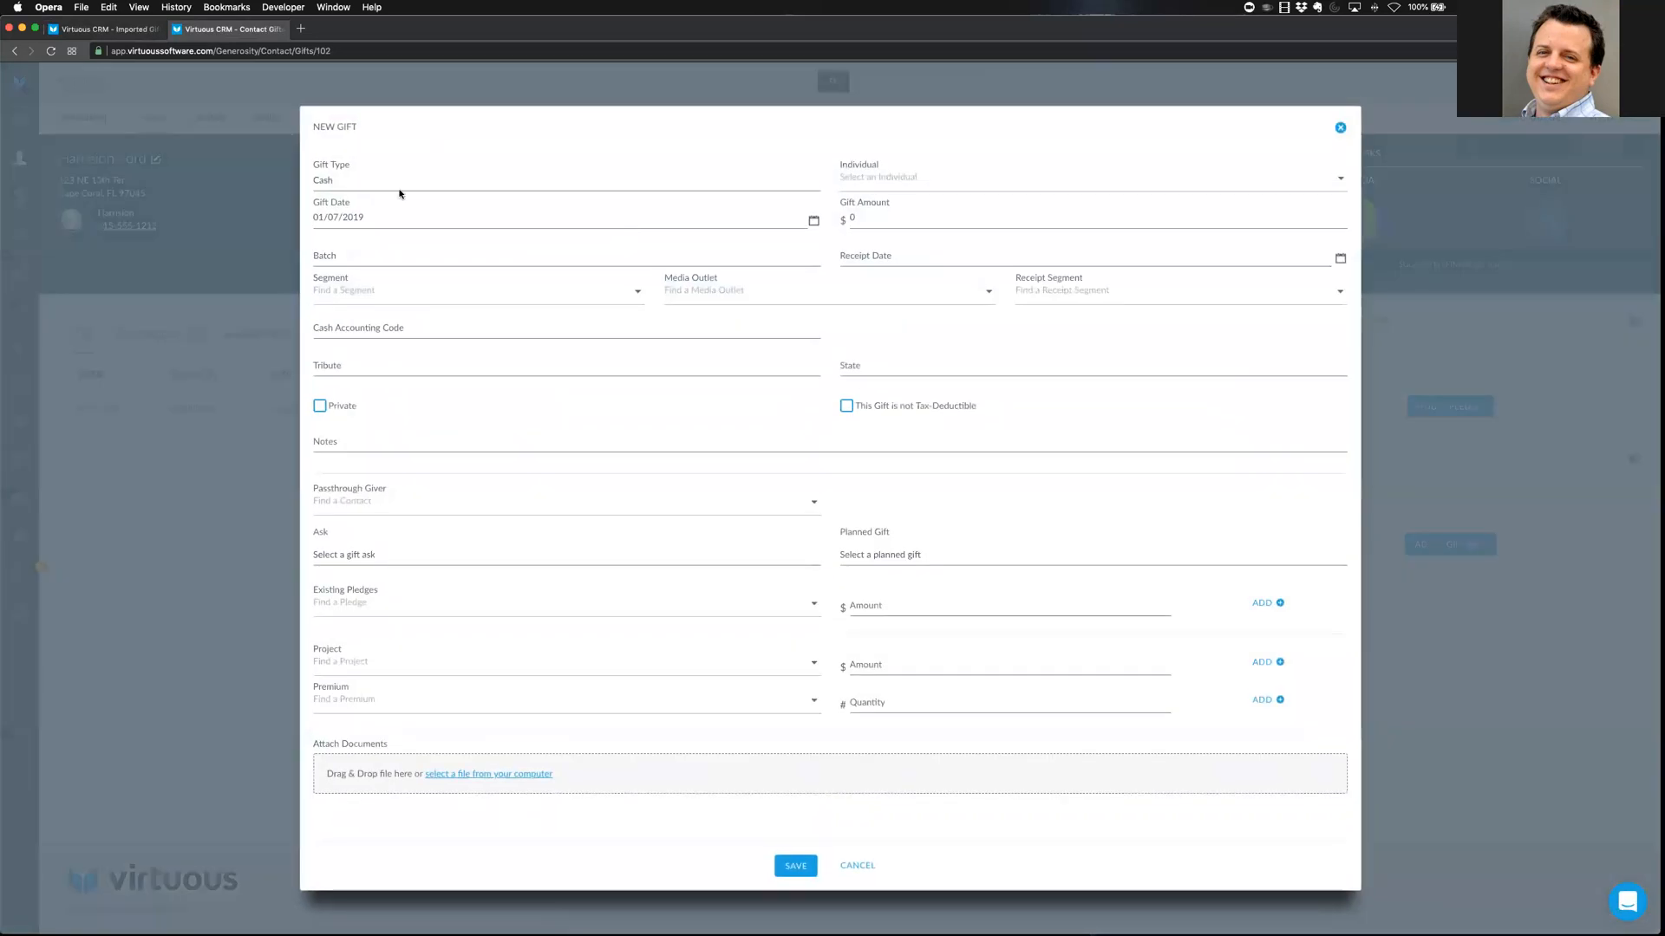
left_click(364, 182)
left_click(361, 266)
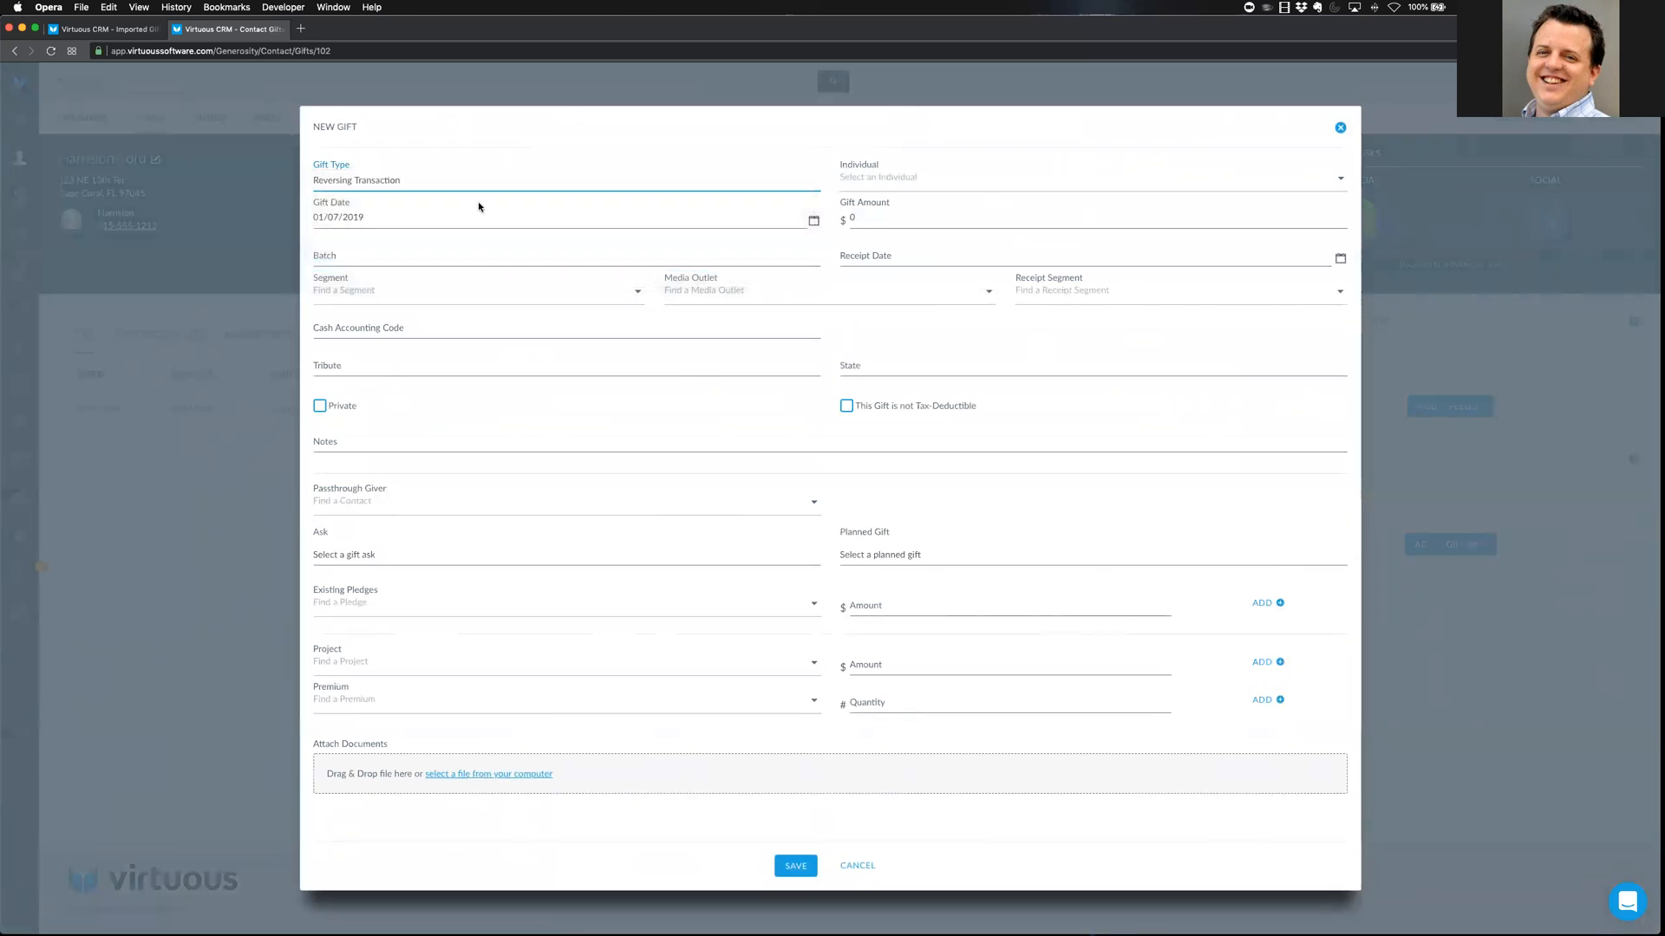
Enter -1000 allocated to Default Project (General Fund), then discard the gift and close the tab
left_click(874, 220)
key("BackSpace")
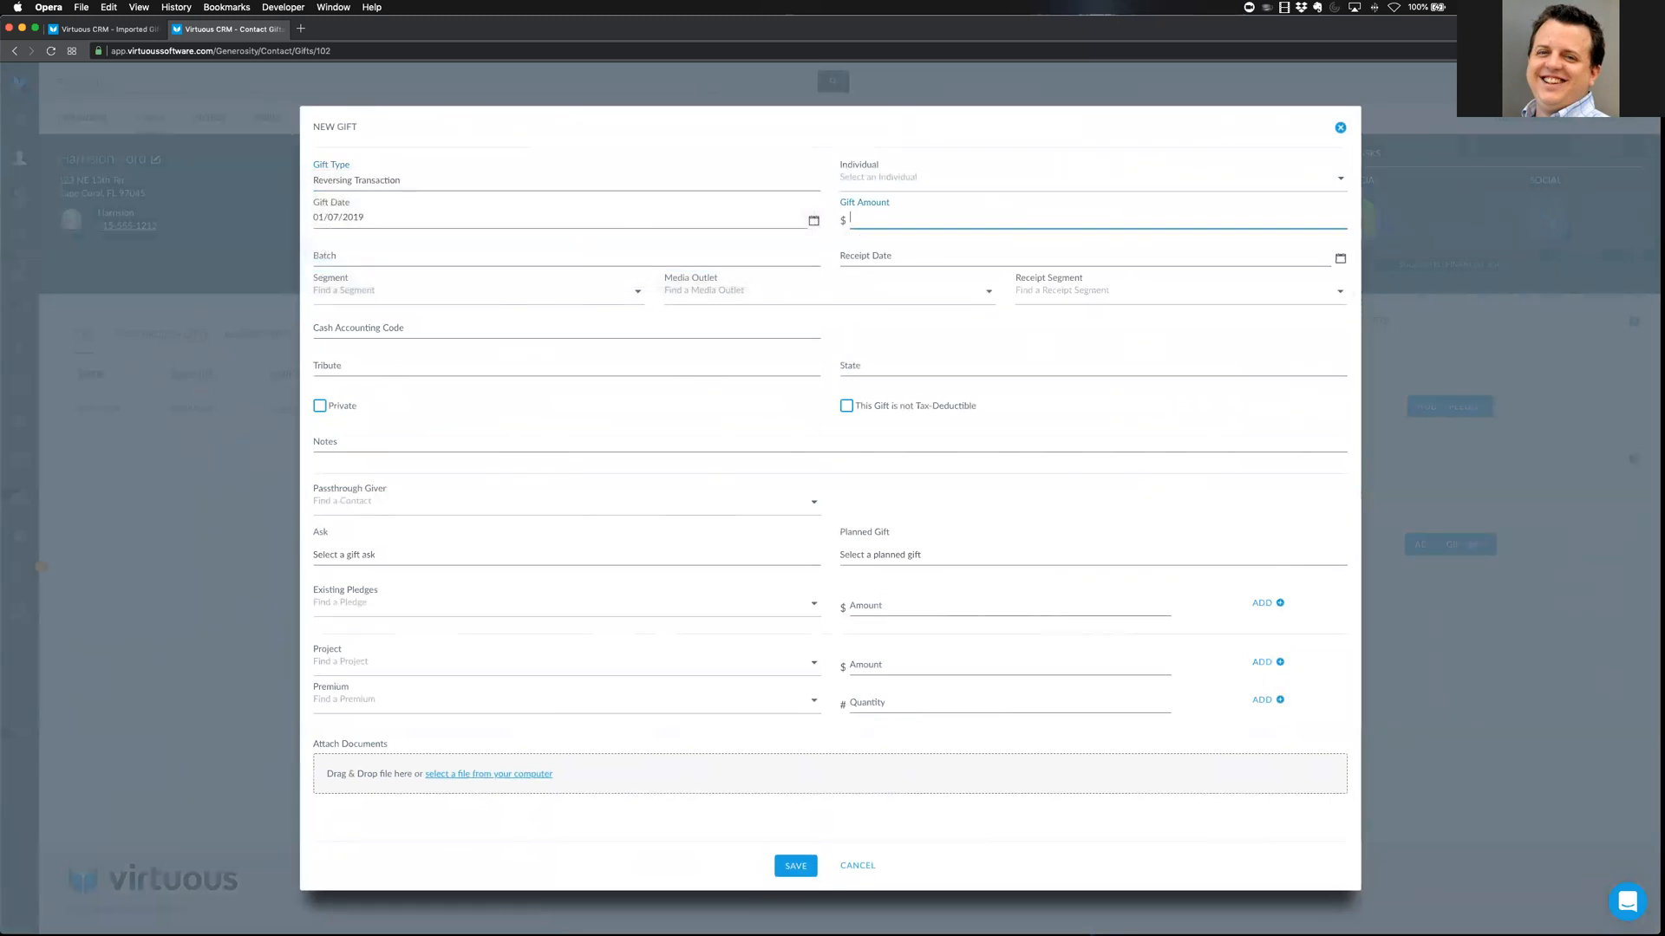
type("-1000")
left_click(396, 666)
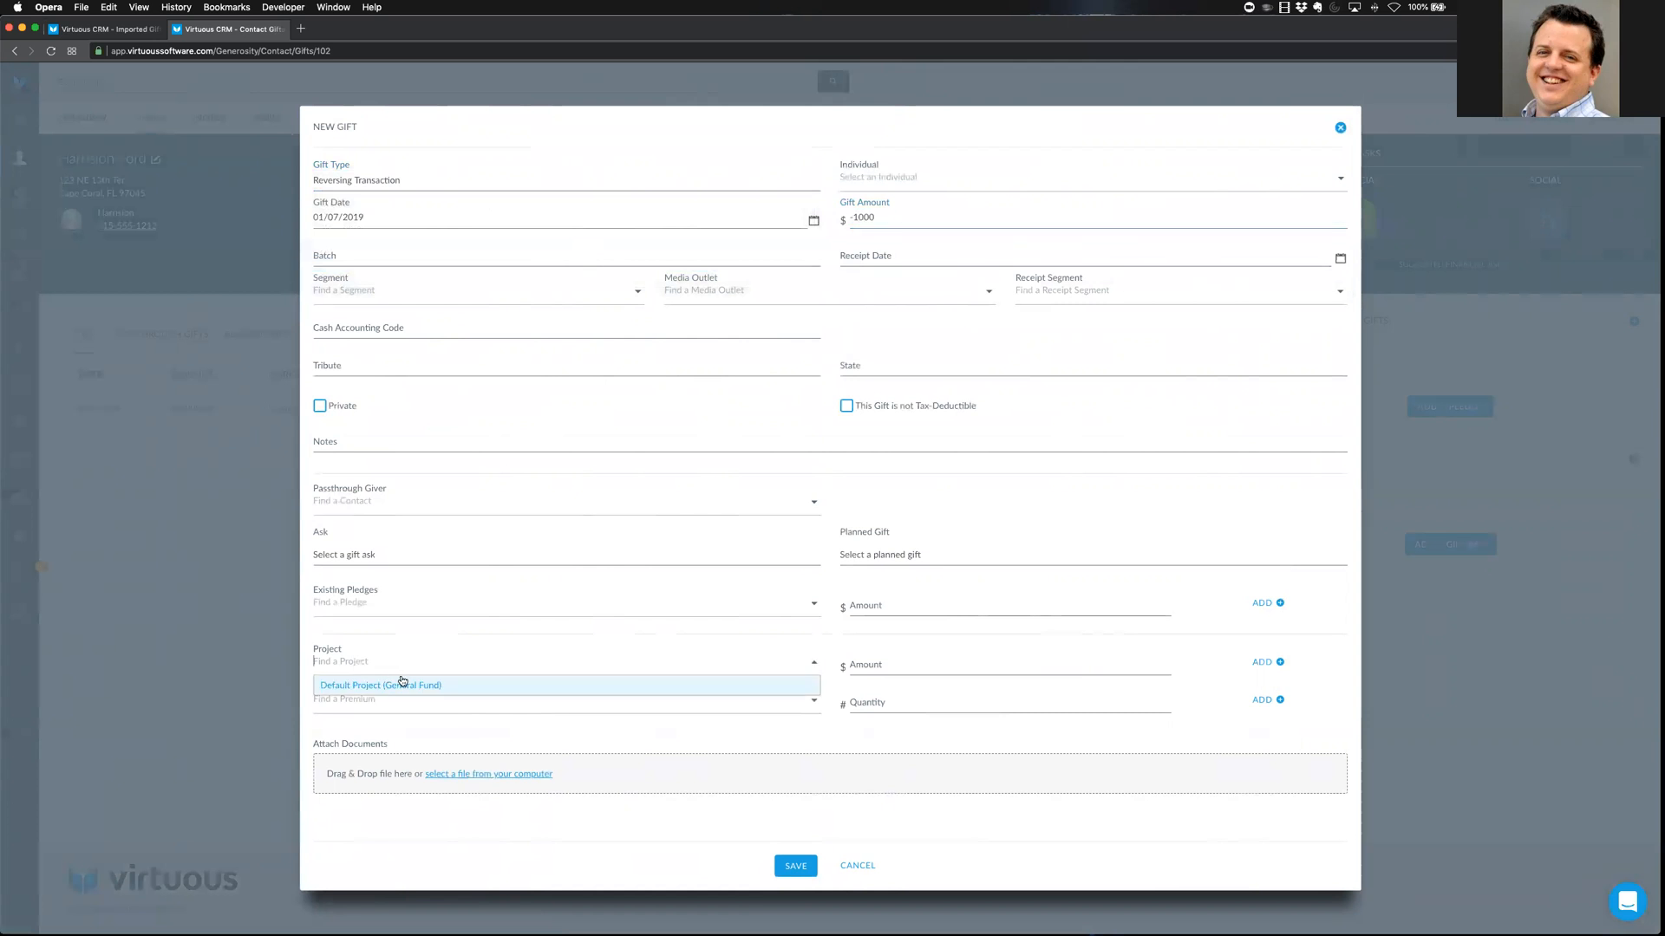
left_click(403, 684)
left_click(937, 665)
type("-1000")
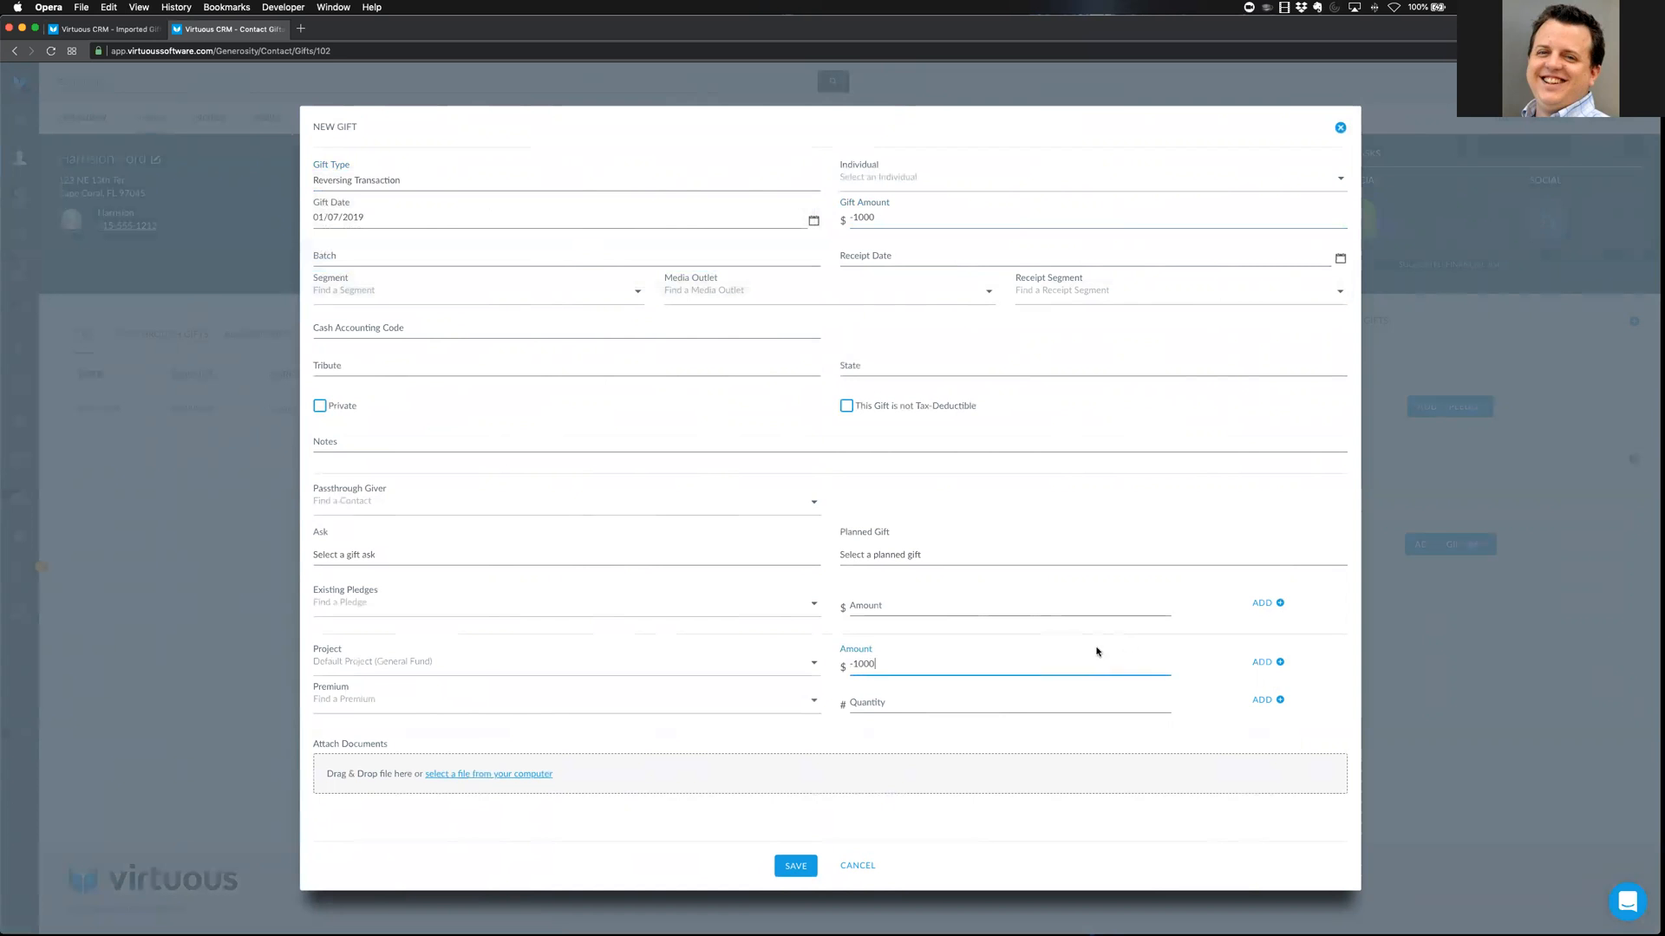
left_click(1265, 662)
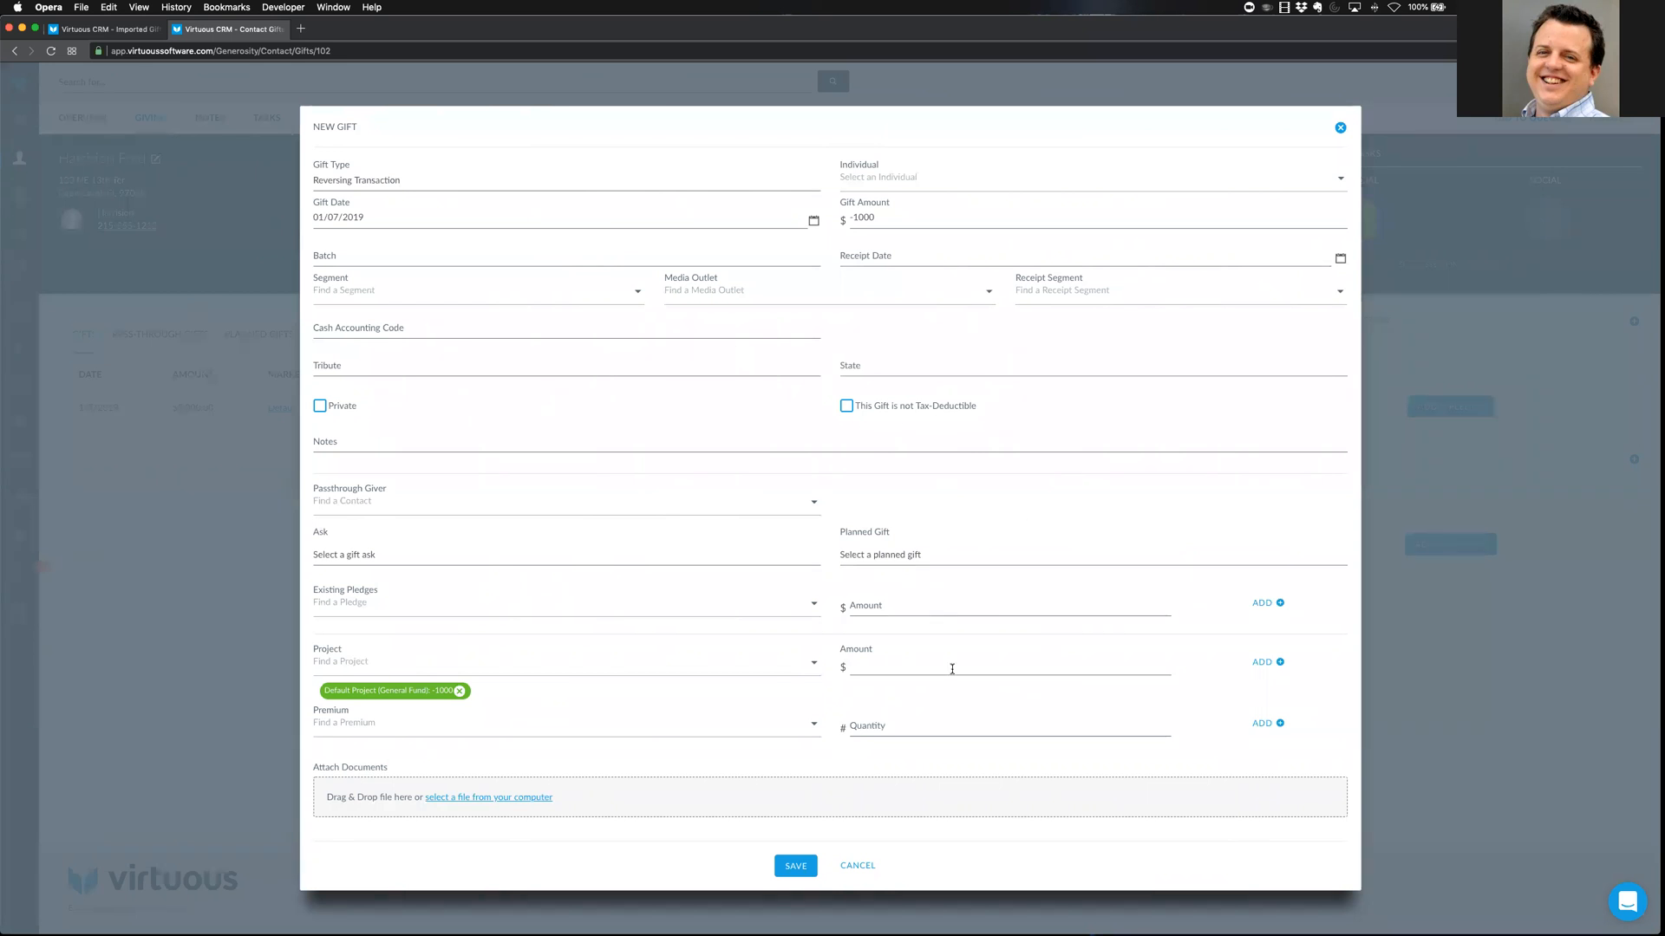
left_click(863, 868)
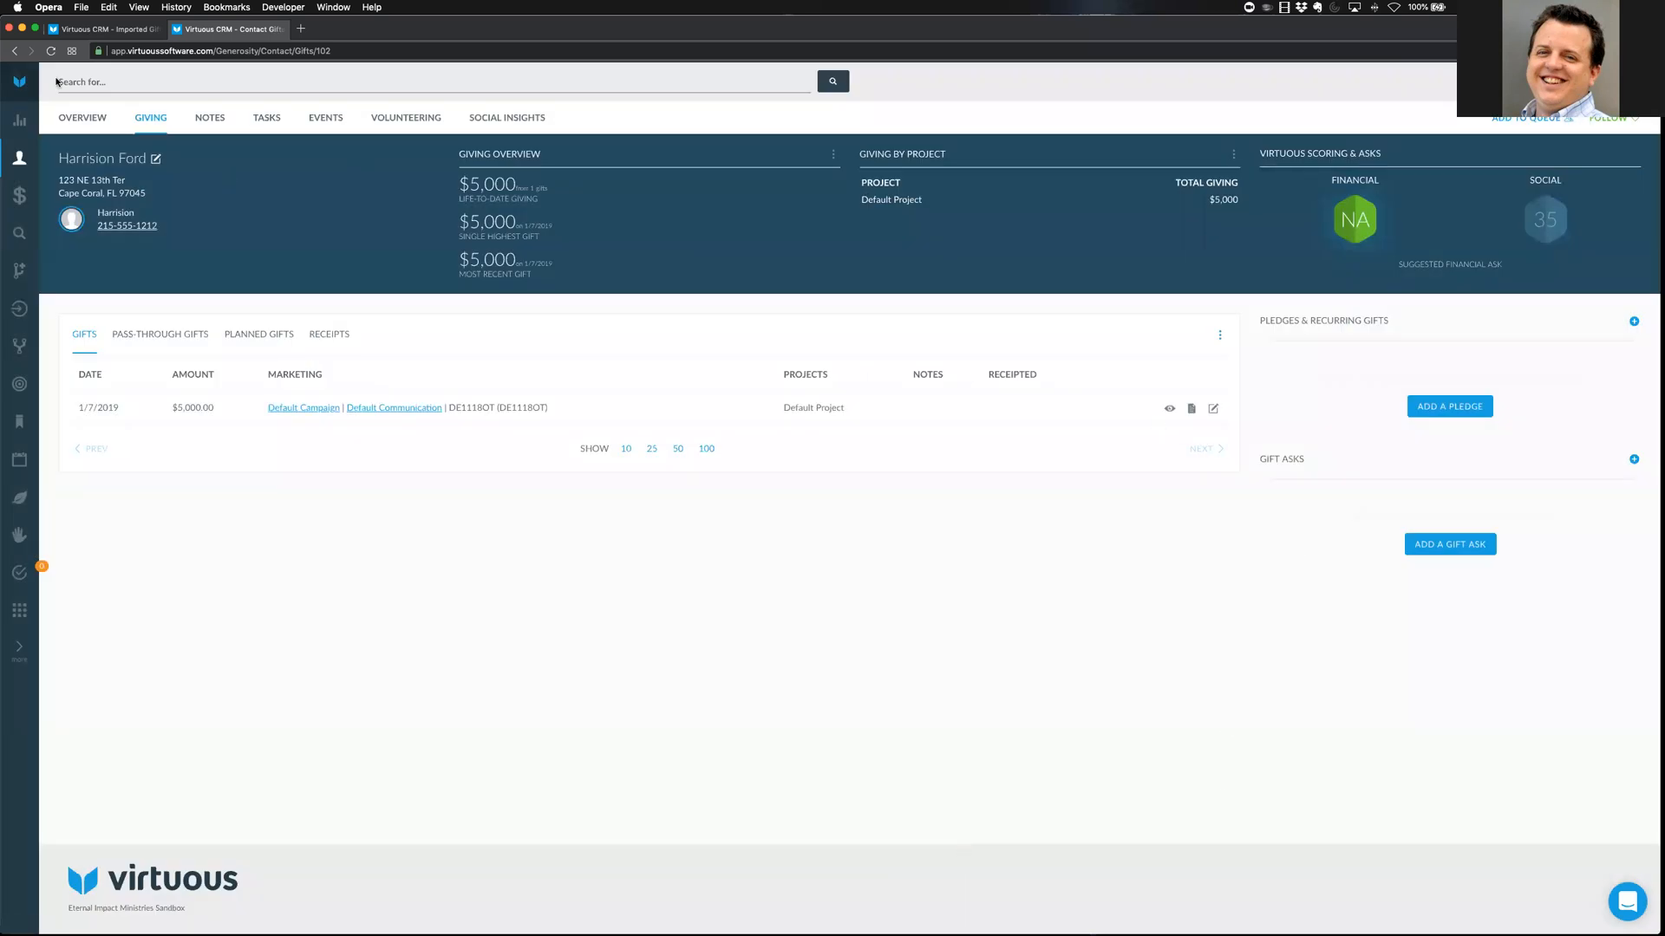
left_click(176, 28)
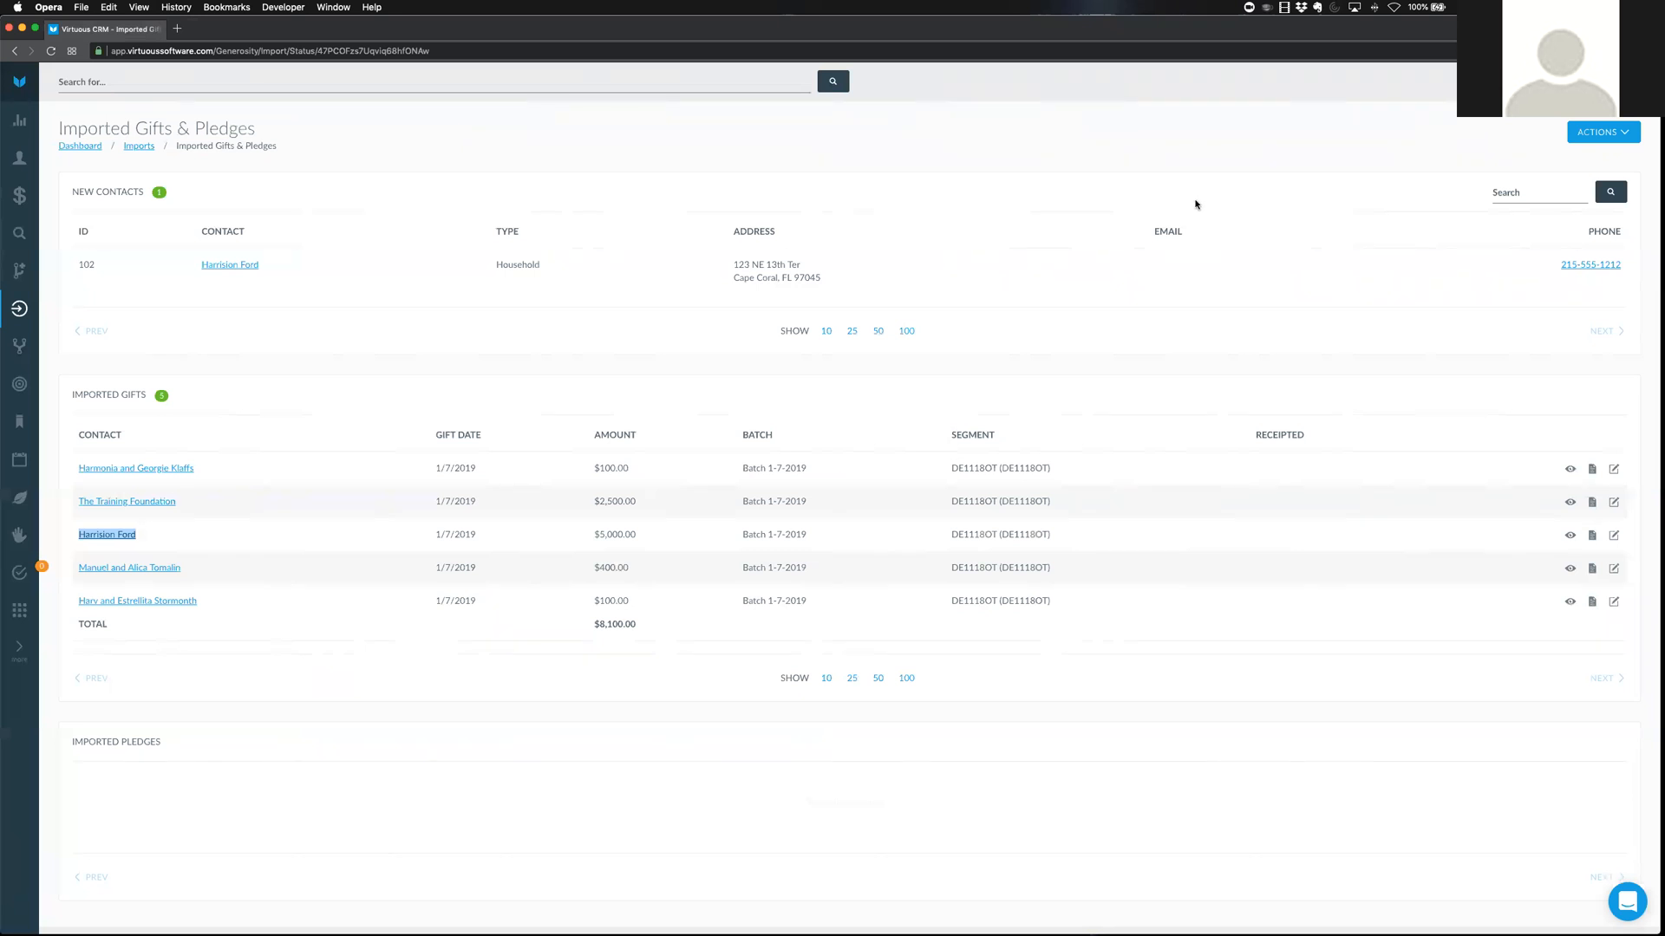
Return to the Gift & Contact Imports page via the Imports breadcrumb, then open settings
left_click(138, 148)
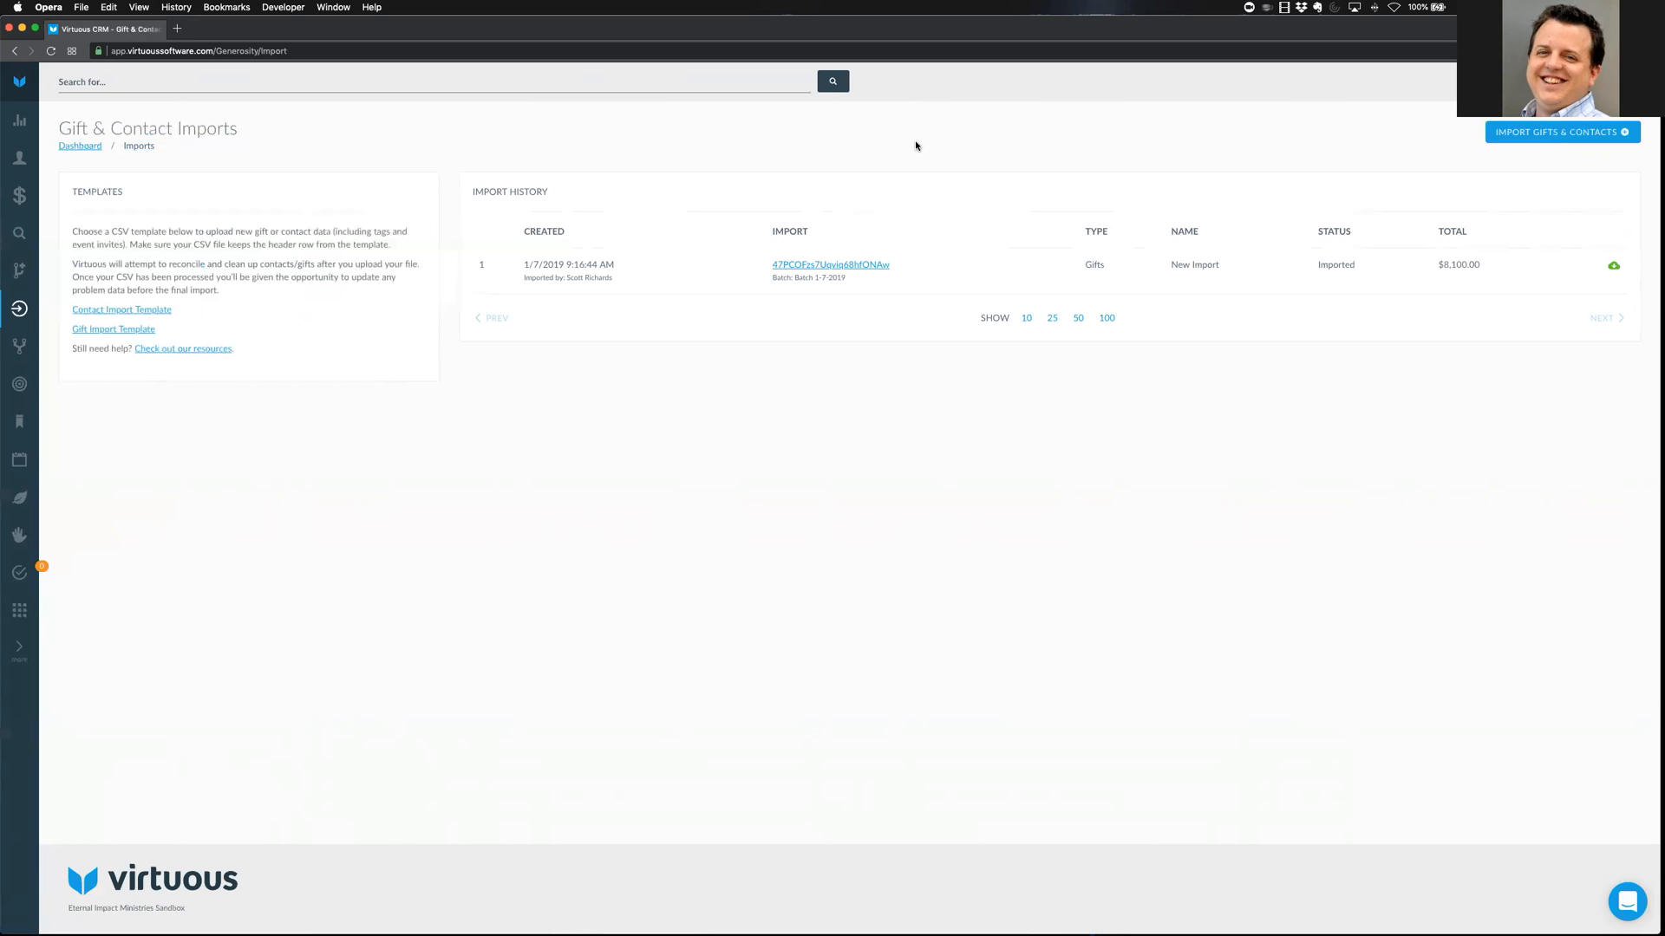
left_click(20, 610)
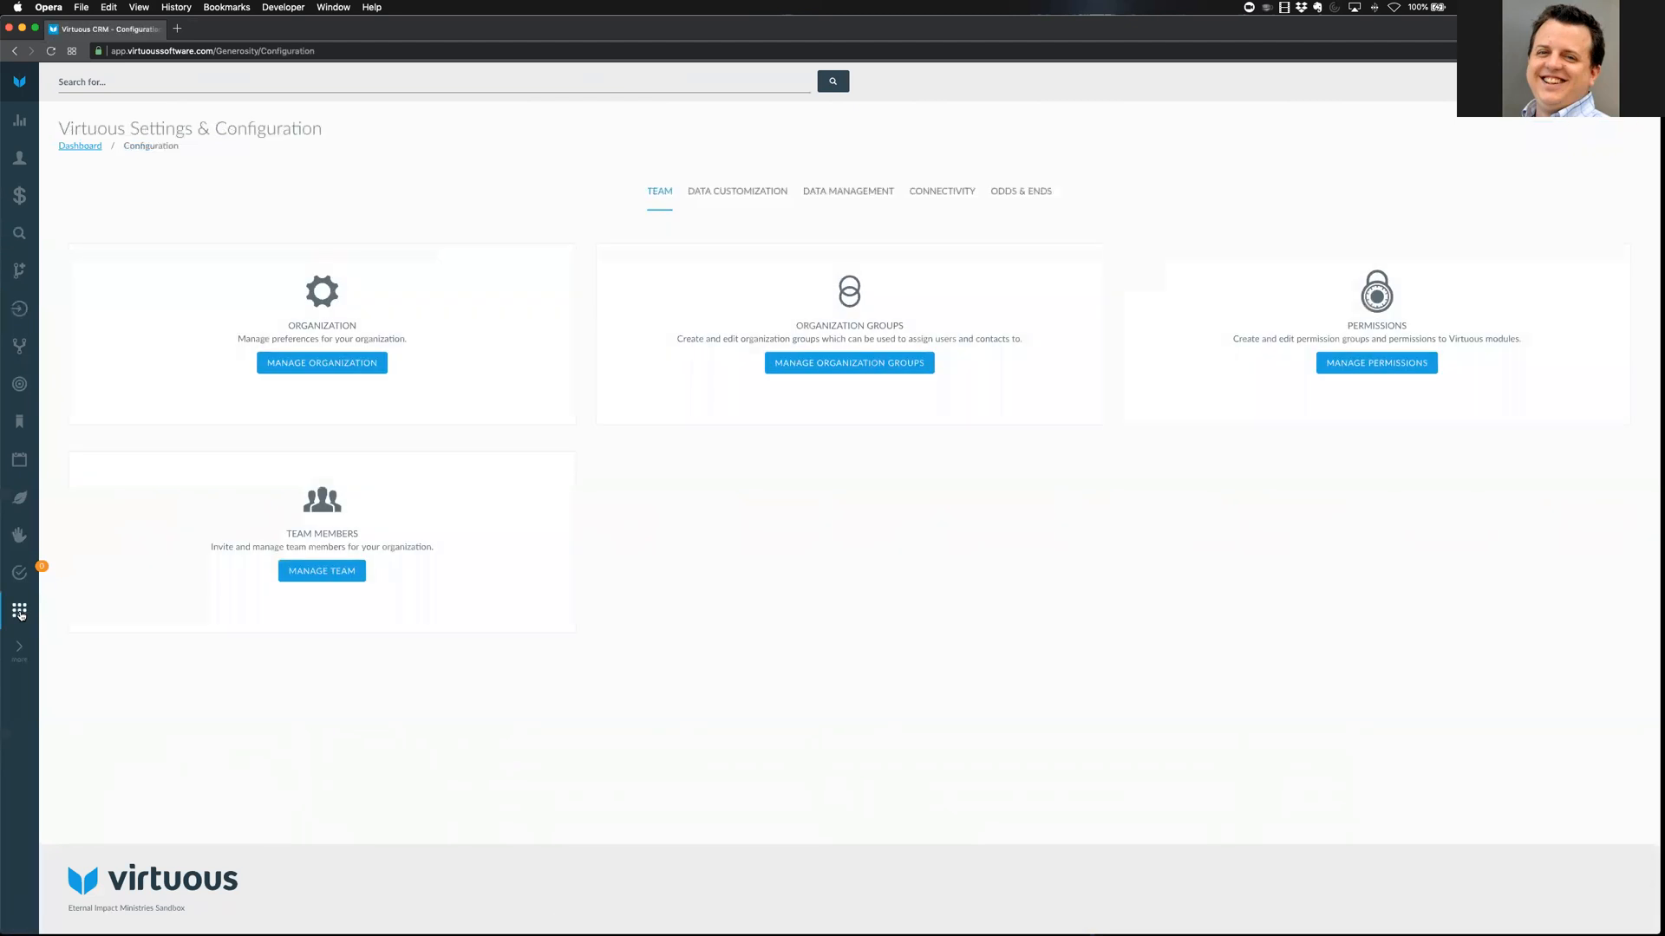
Open Manage Gift Transactions from the Data Management settings to list pending transactions
left_click(859, 191)
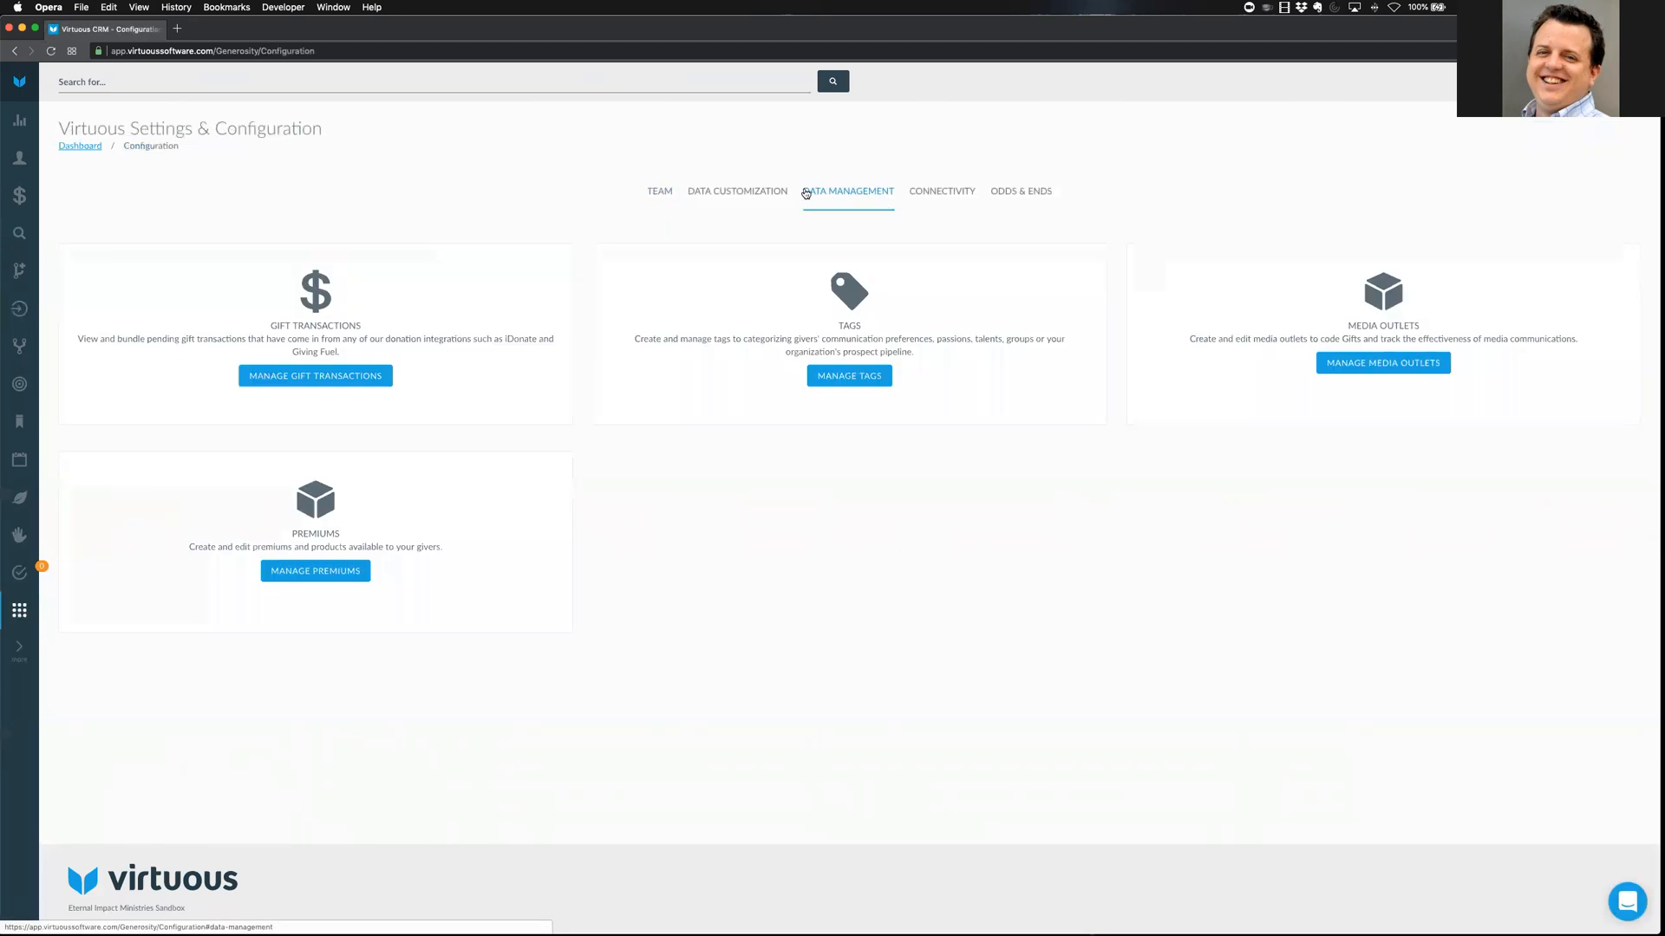
left_click_drag(269, 326, 363, 326)
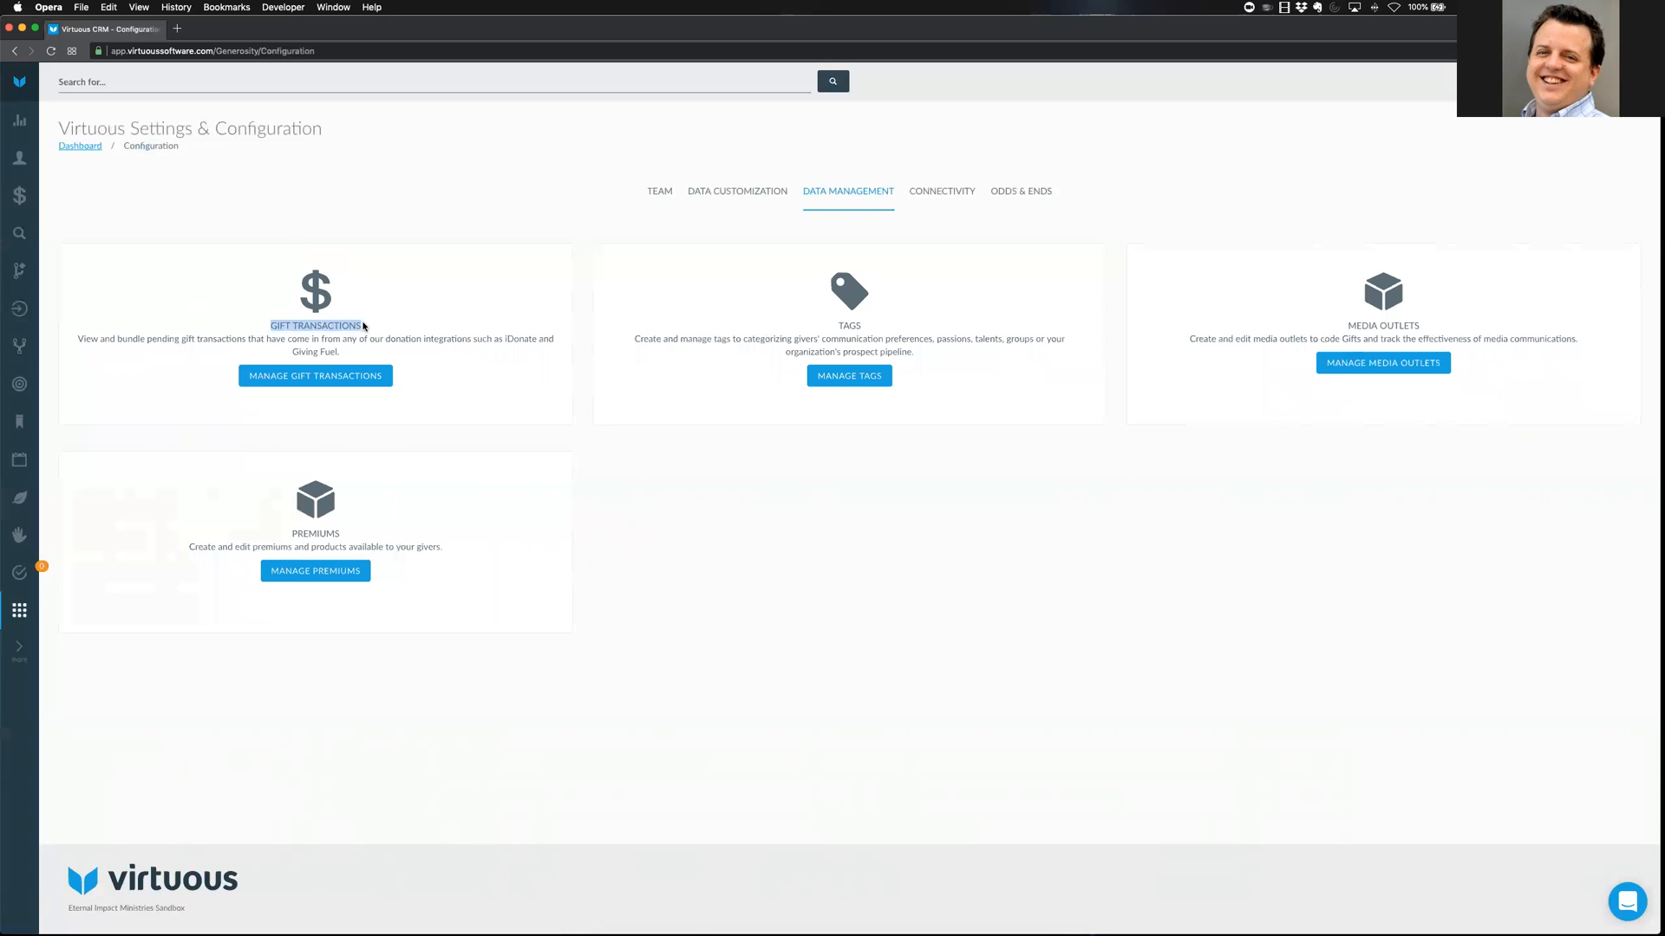
left_click(355, 373)
left_click(338, 381)
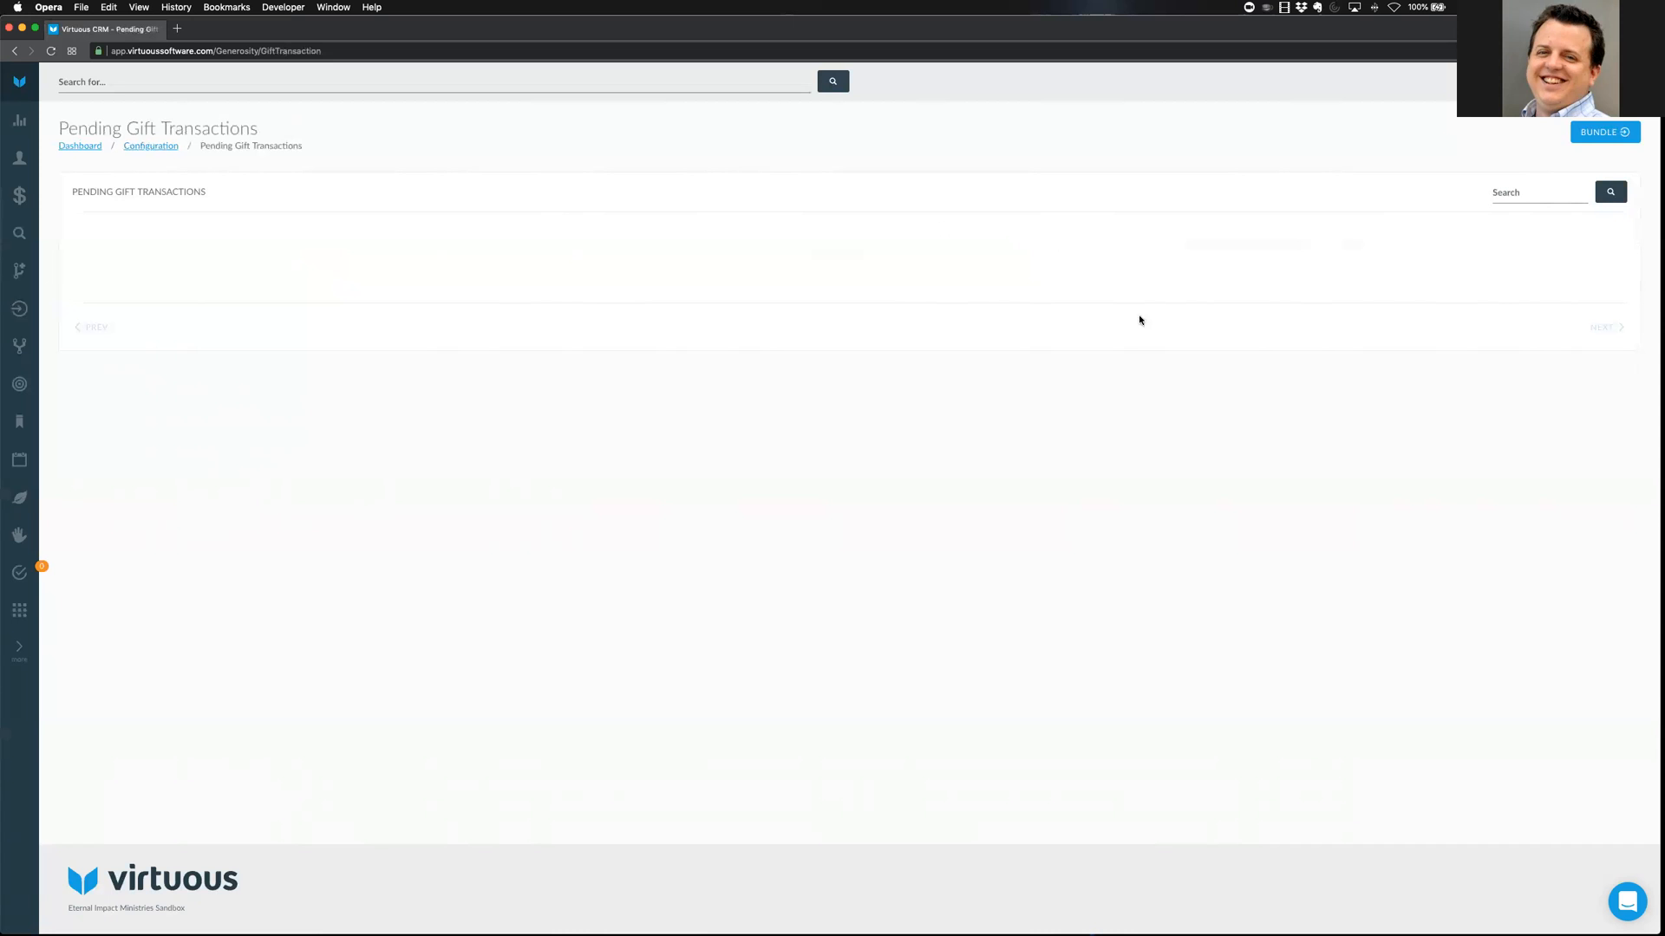
Cancel the Generate Import bundle dialog without creating anything and return to Gift & Contact Imports
left_click(1604, 132)
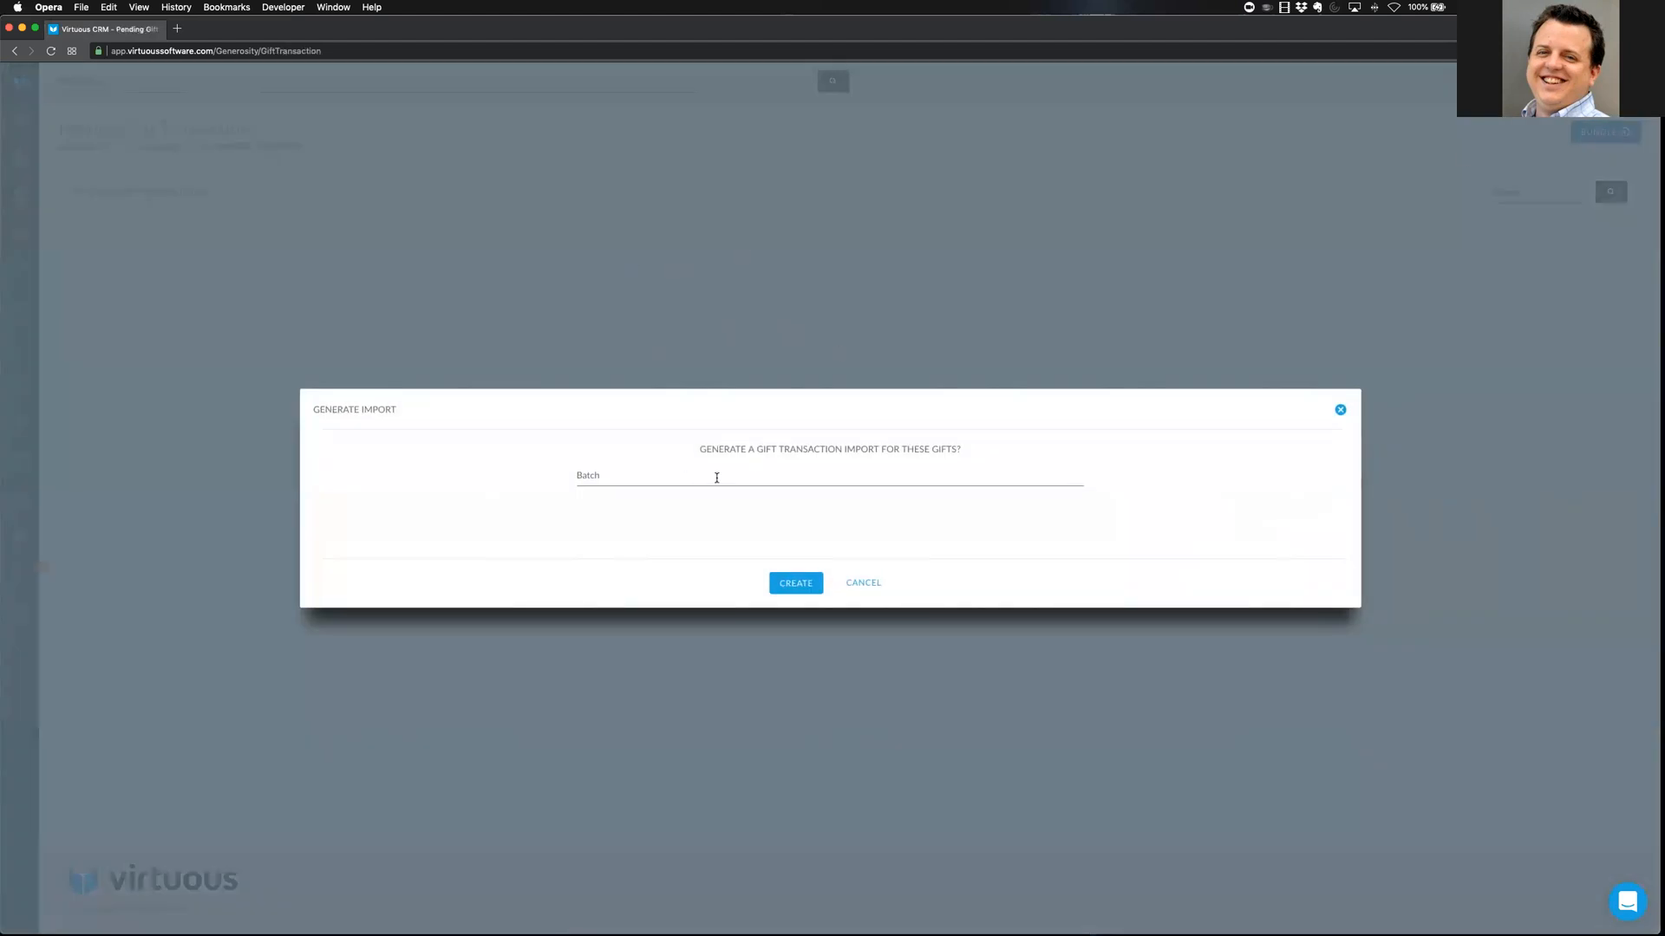
left_click(864, 585)
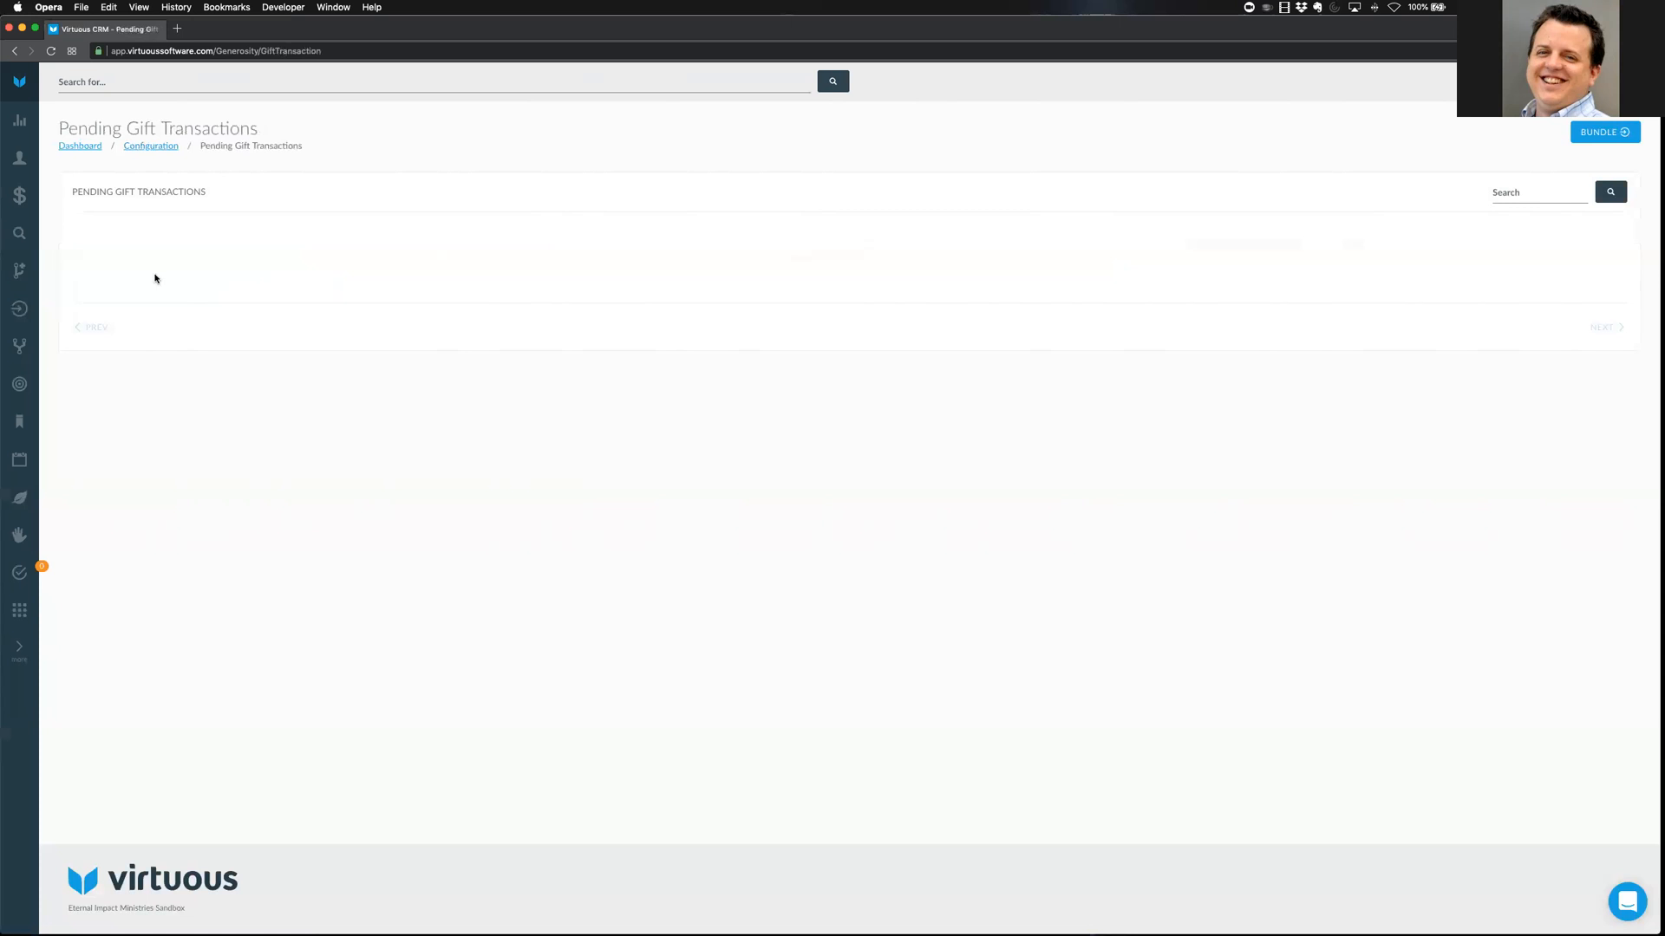
left_click(15, 311)
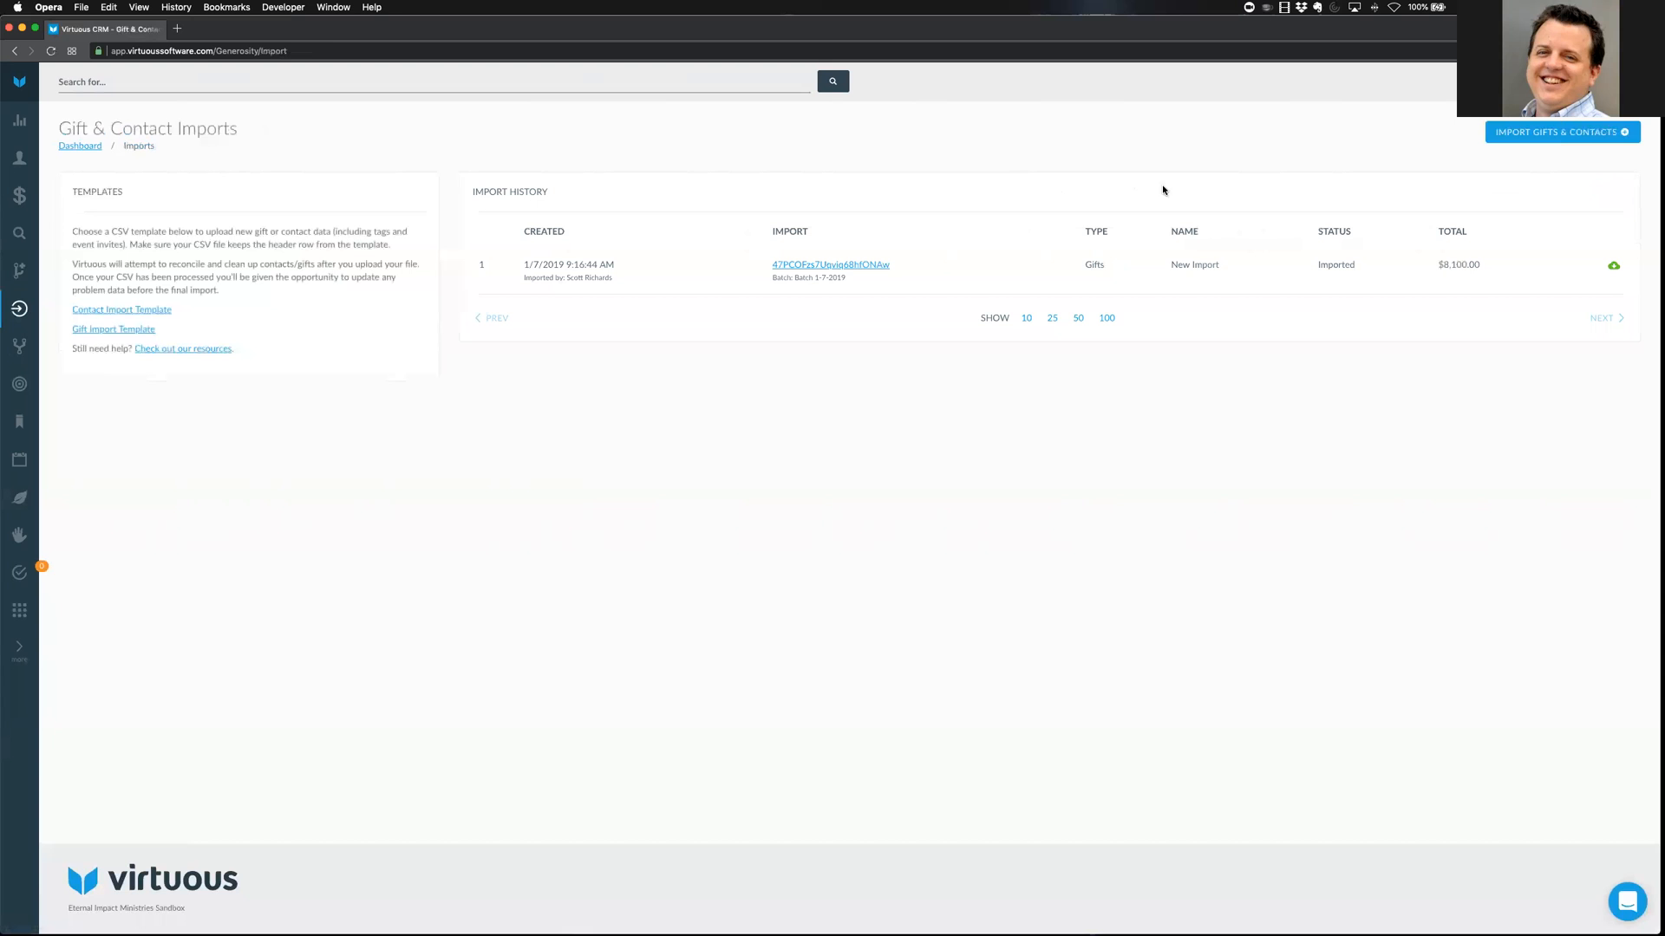
Start a manual gift import with default gift type Credit and date 01/07/2019
left_click(1519, 134)
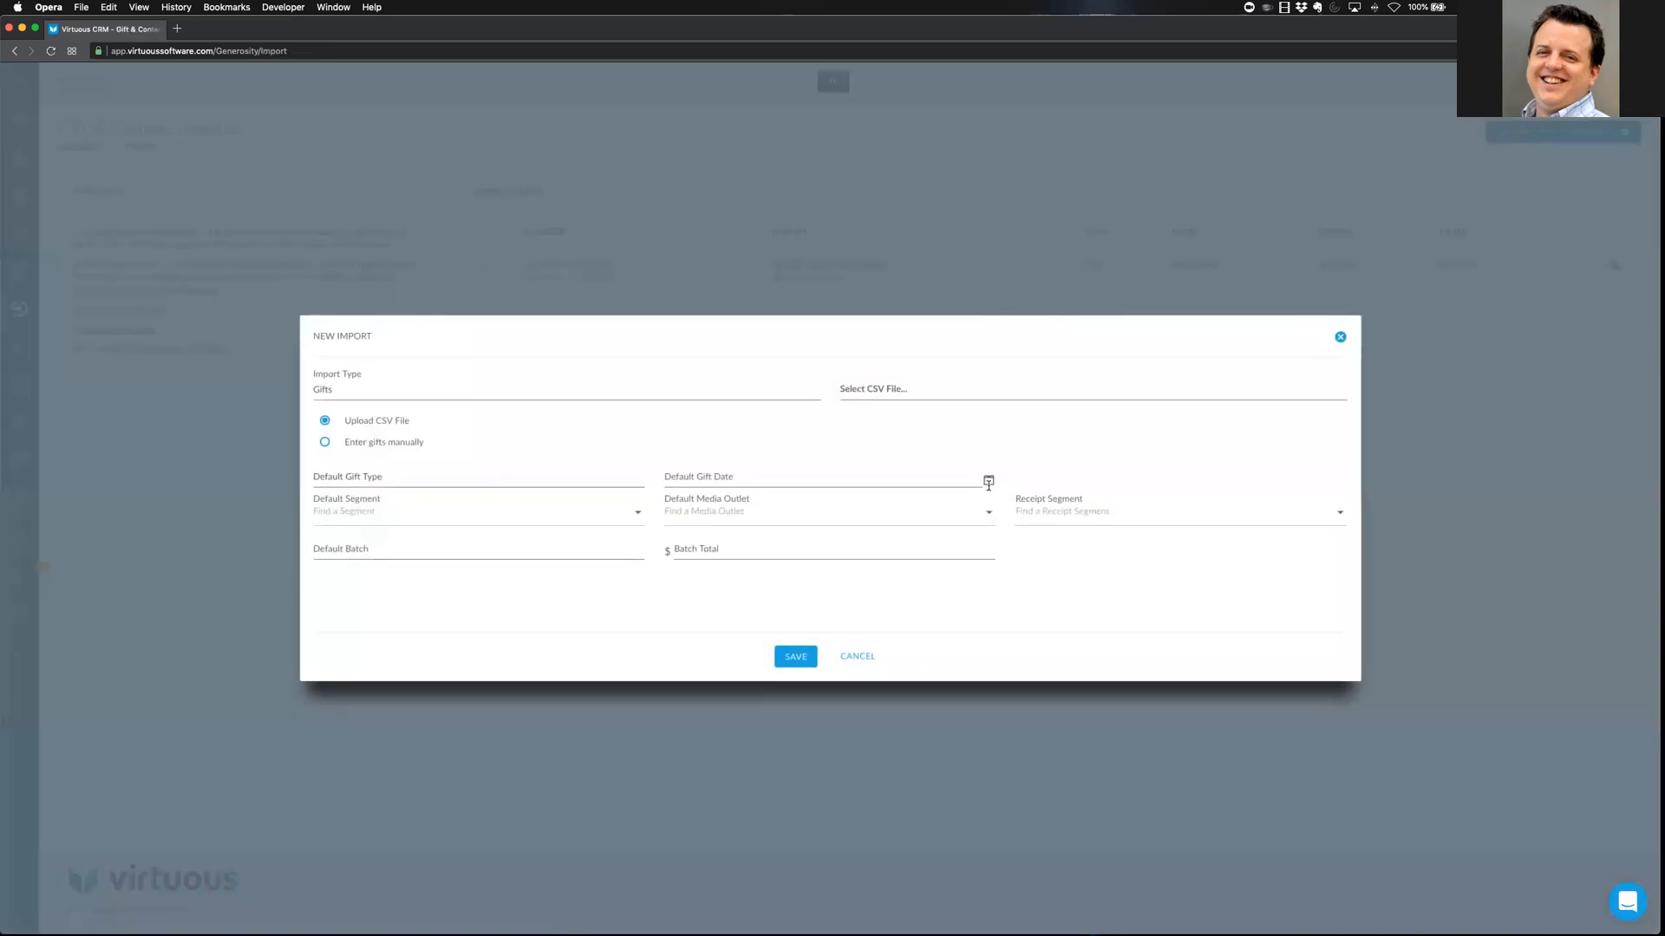
left_click(373, 444)
left_click(395, 479)
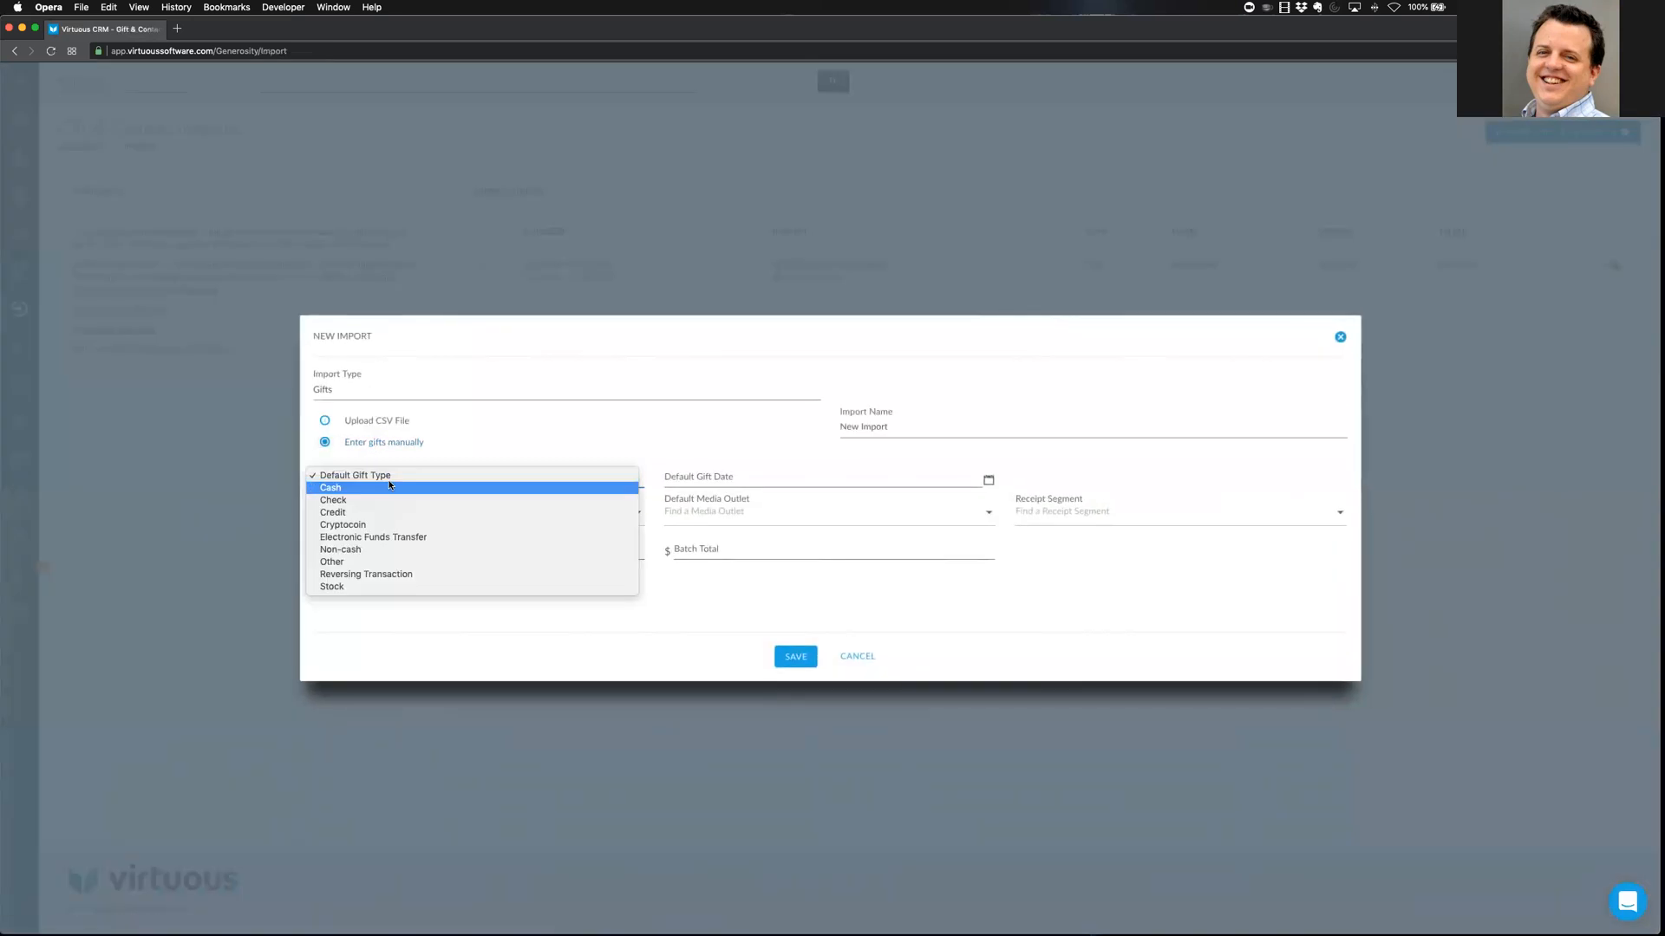
left_click(375, 513)
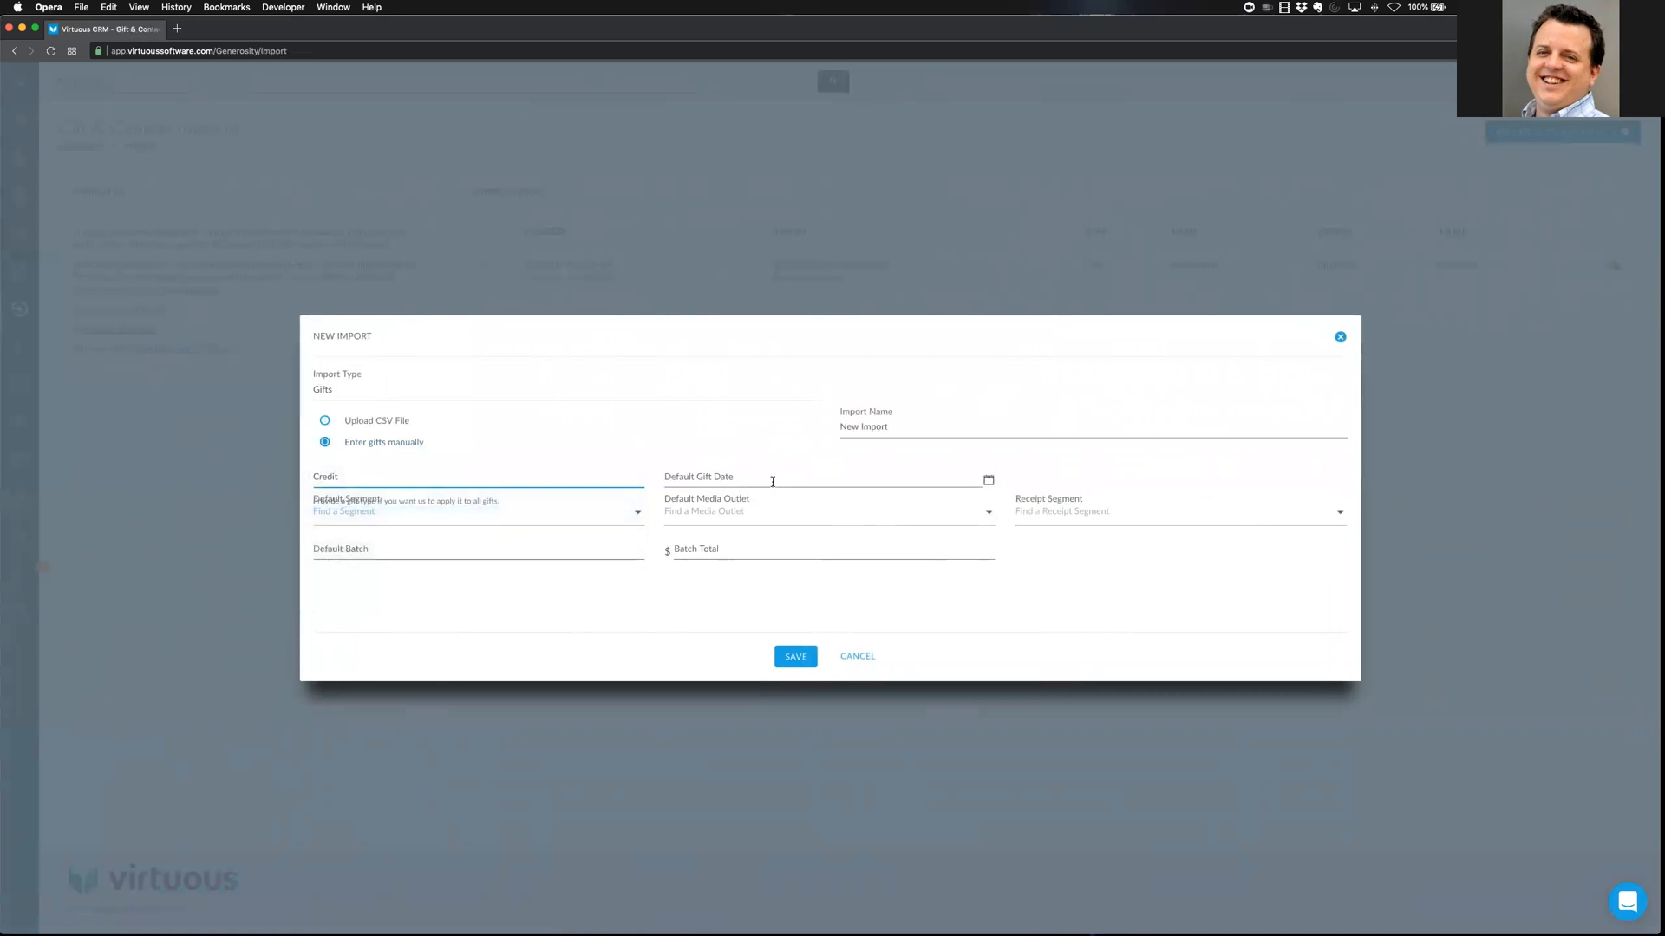
left_click(989, 481)
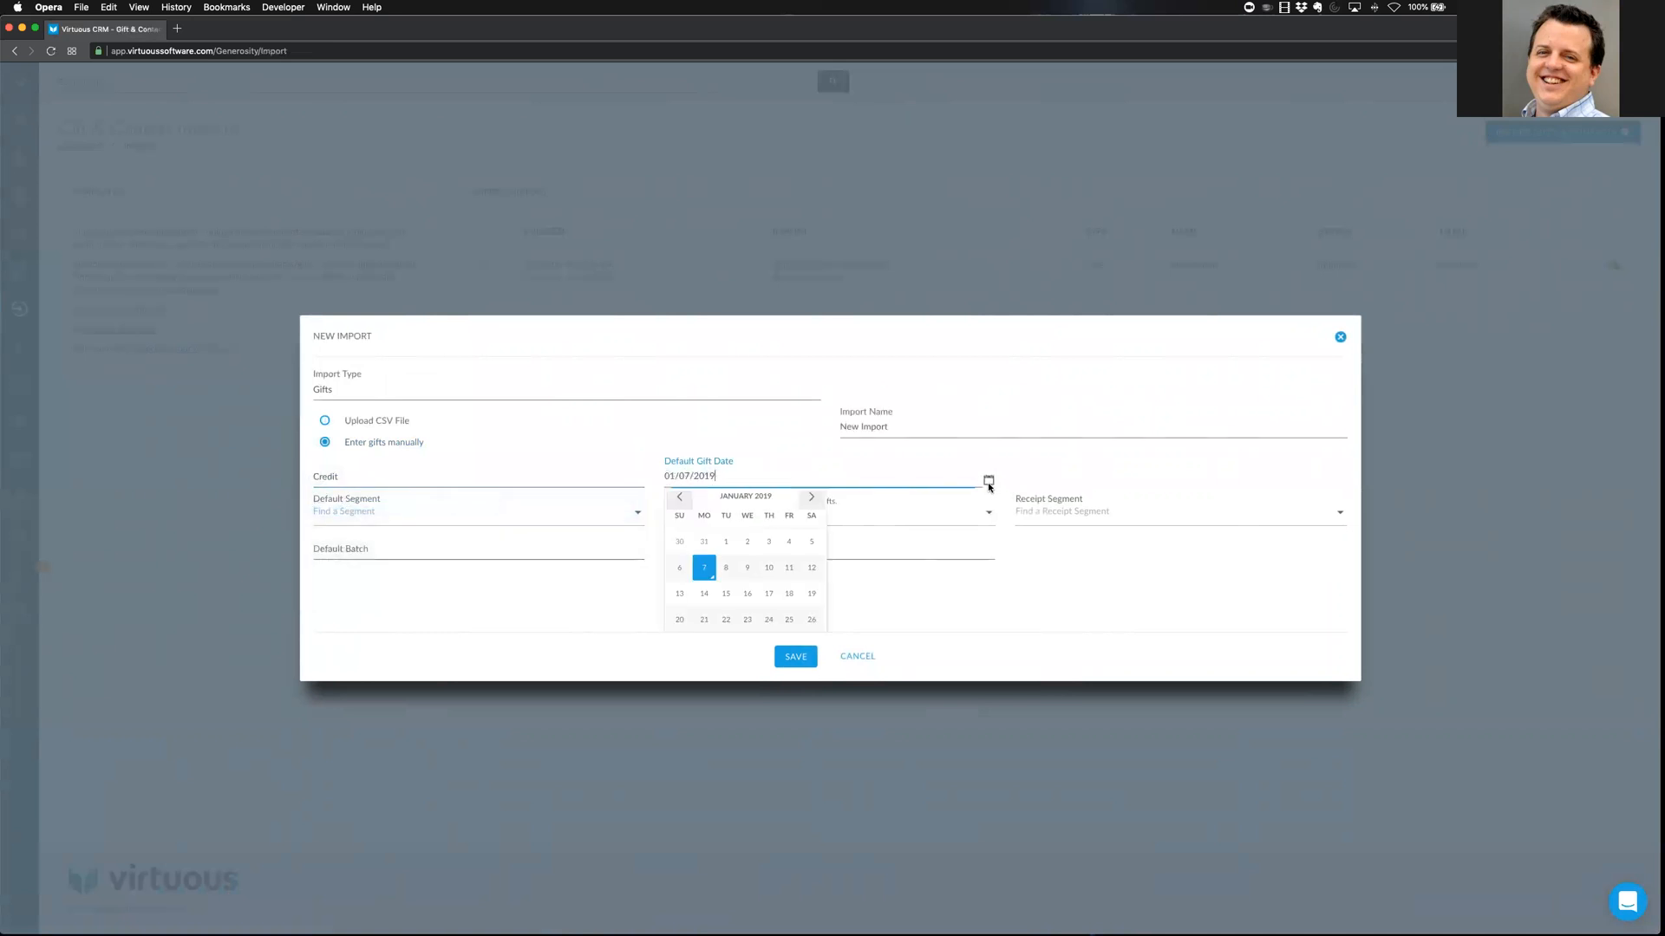
left_click(705, 566)
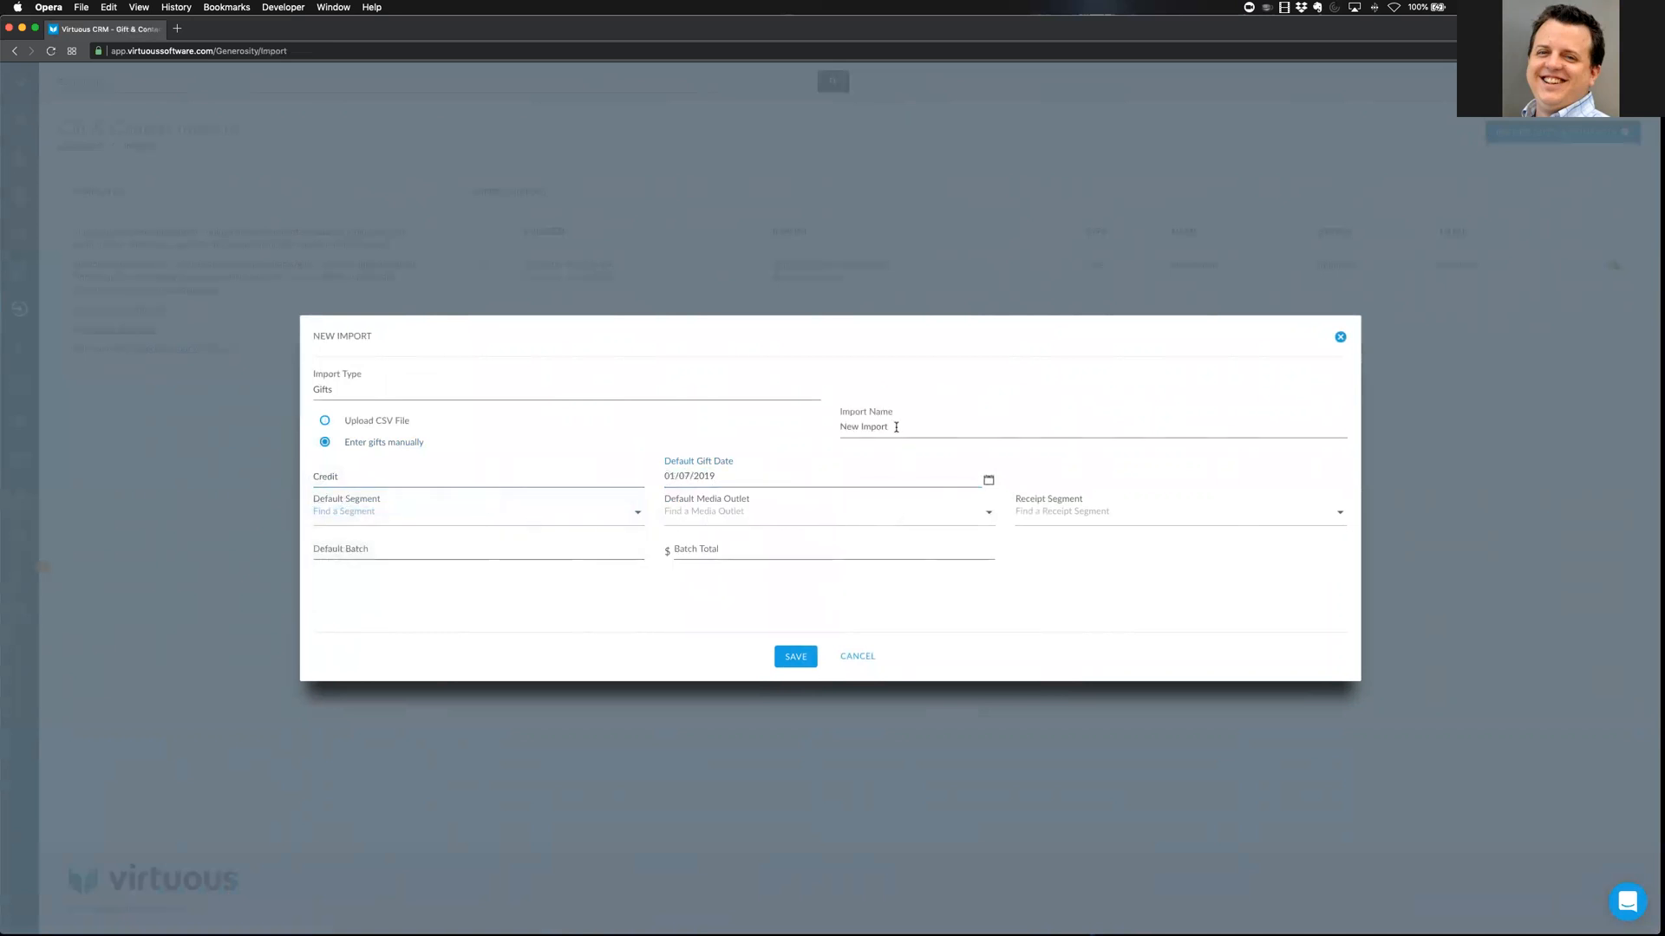
Name the import Online with default batch Online Gifts and save it
left_click_drag(896, 426, 825, 429)
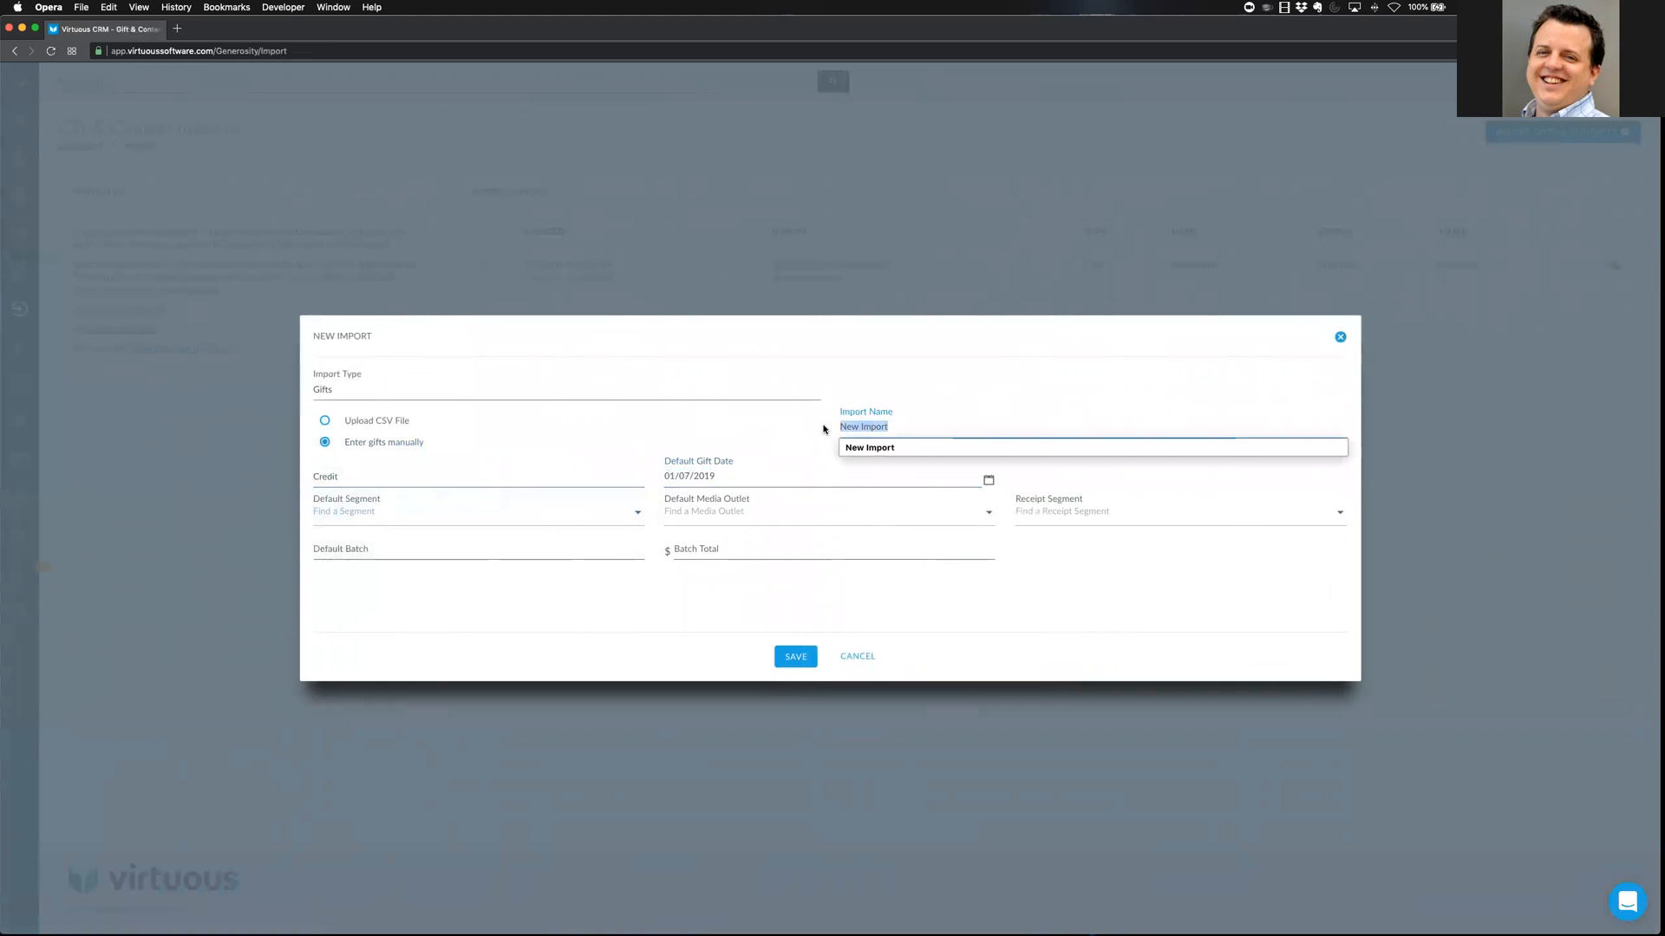
type("Online")
left_click(421, 534)
type("Online Gifts")
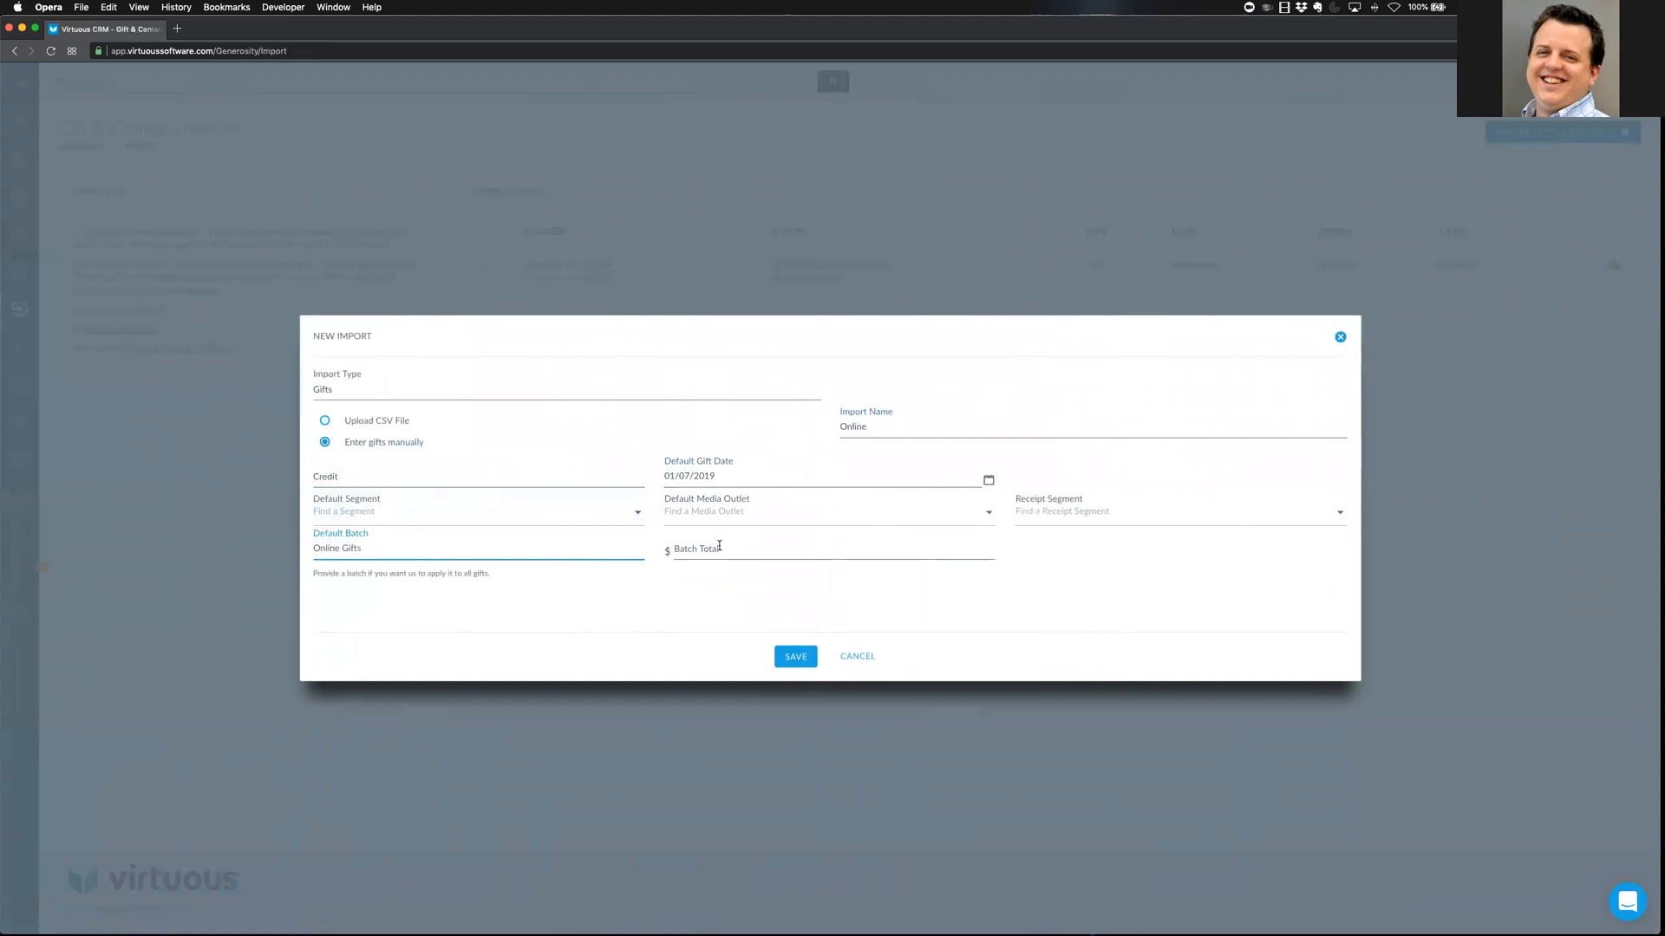
left_click(714, 610)
left_click(801, 657)
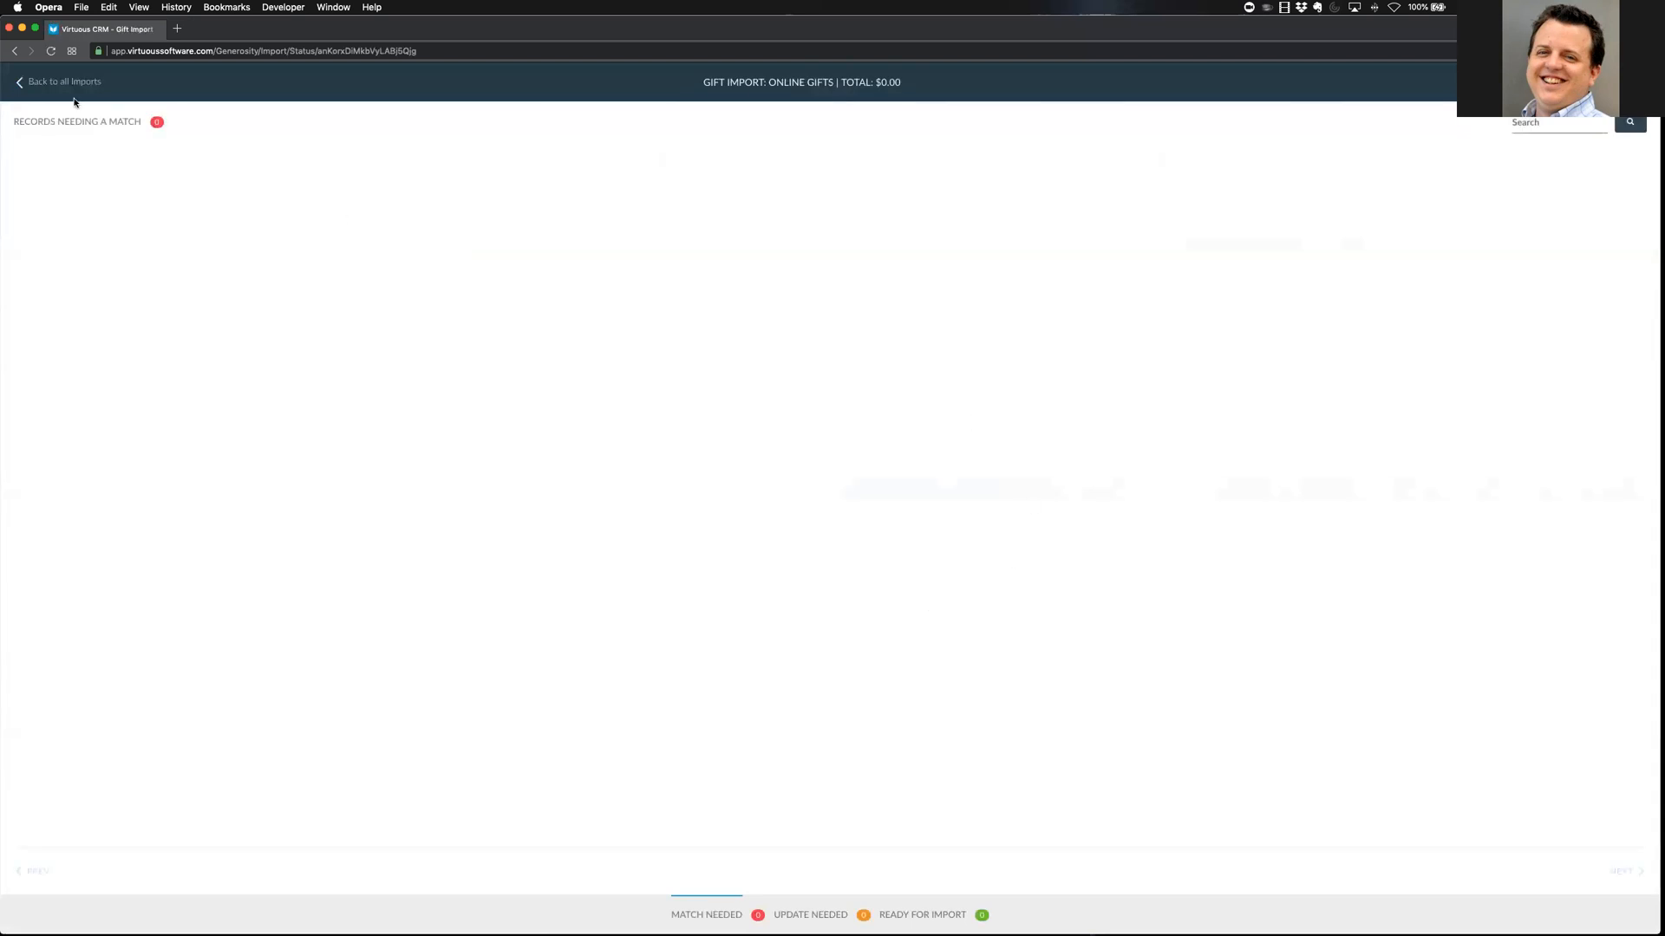
Return to all imports and review the new Online import row marked Processed
left_click(64, 81)
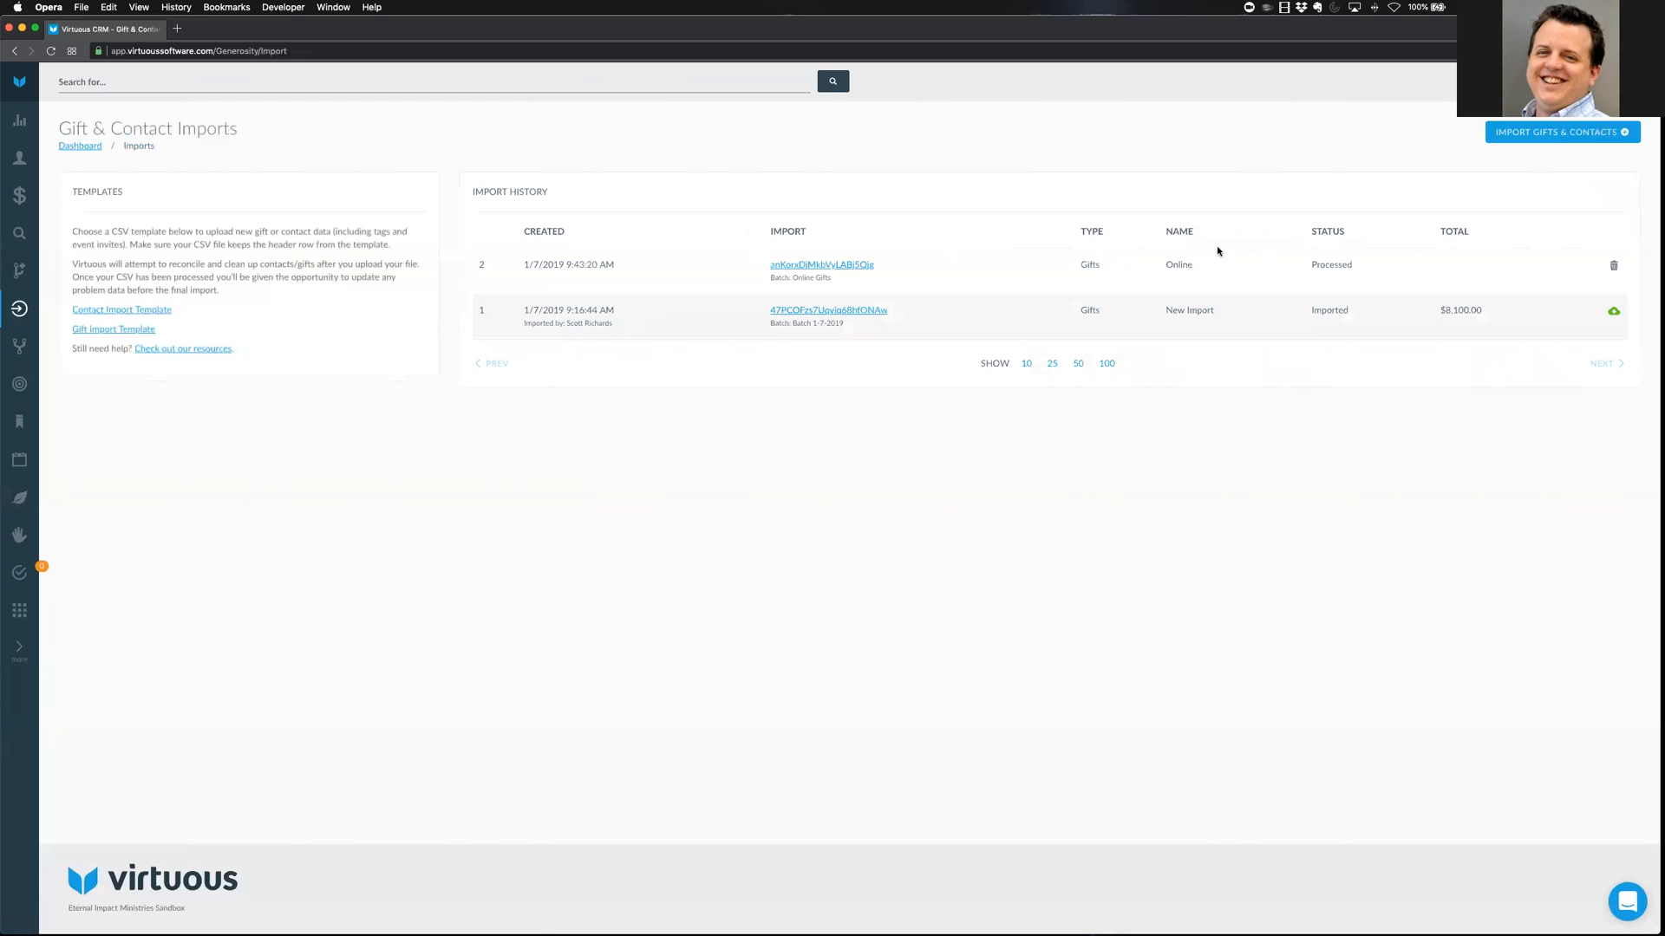
left_click_drag(485, 266, 1349, 268)
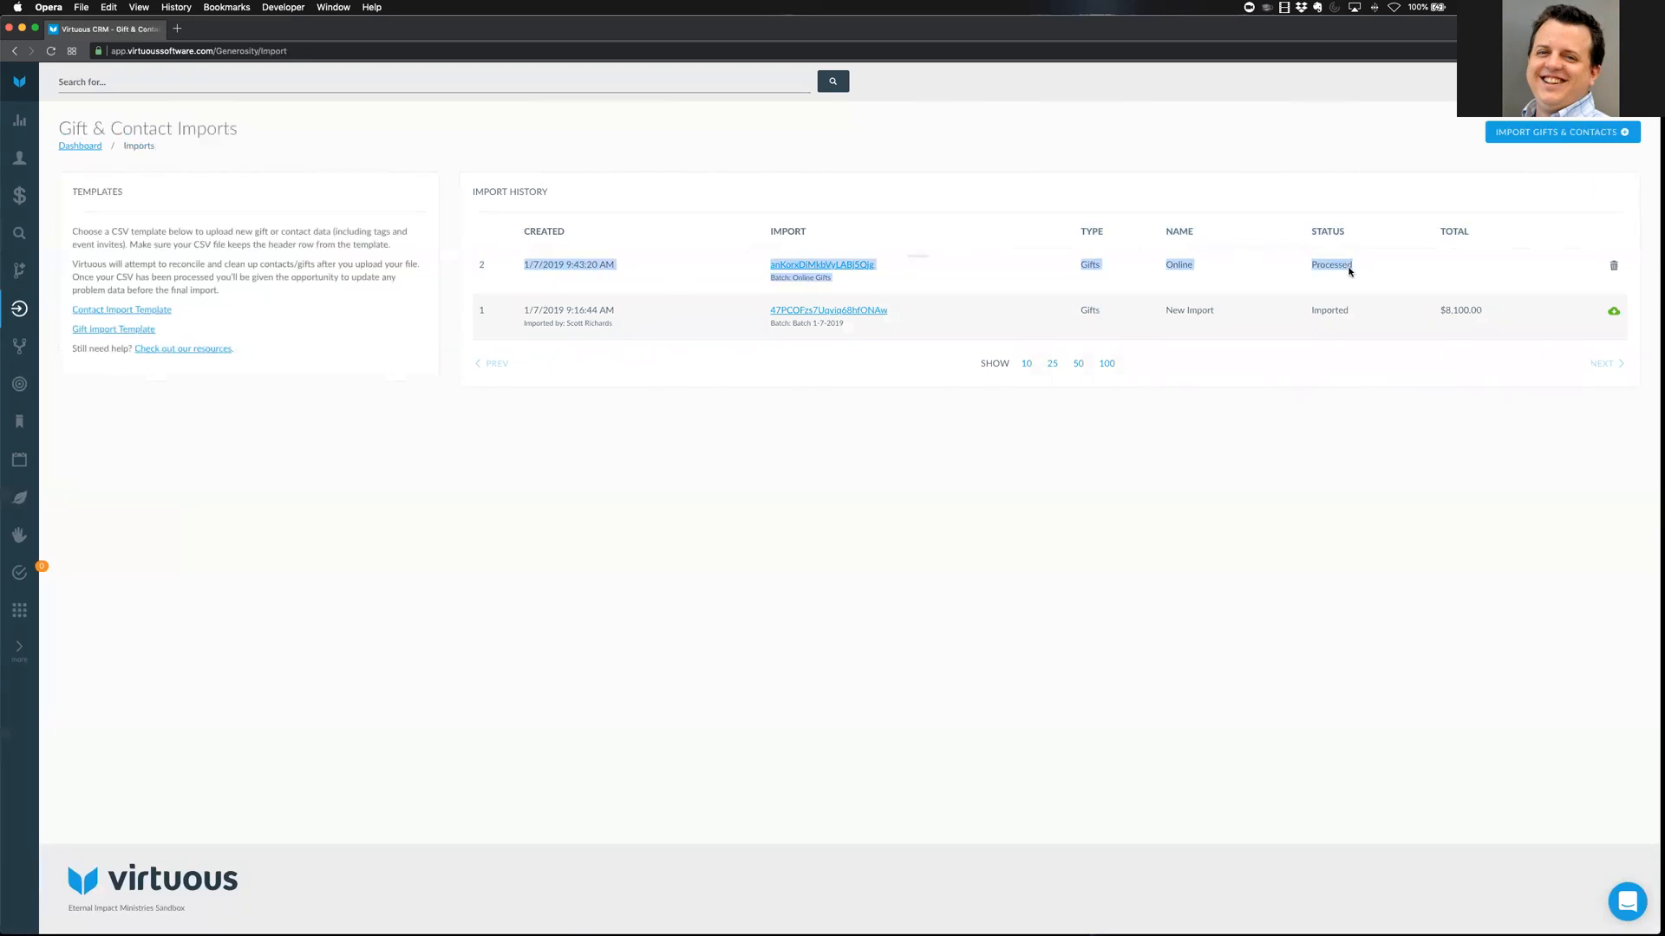
left_click(1335, 273)
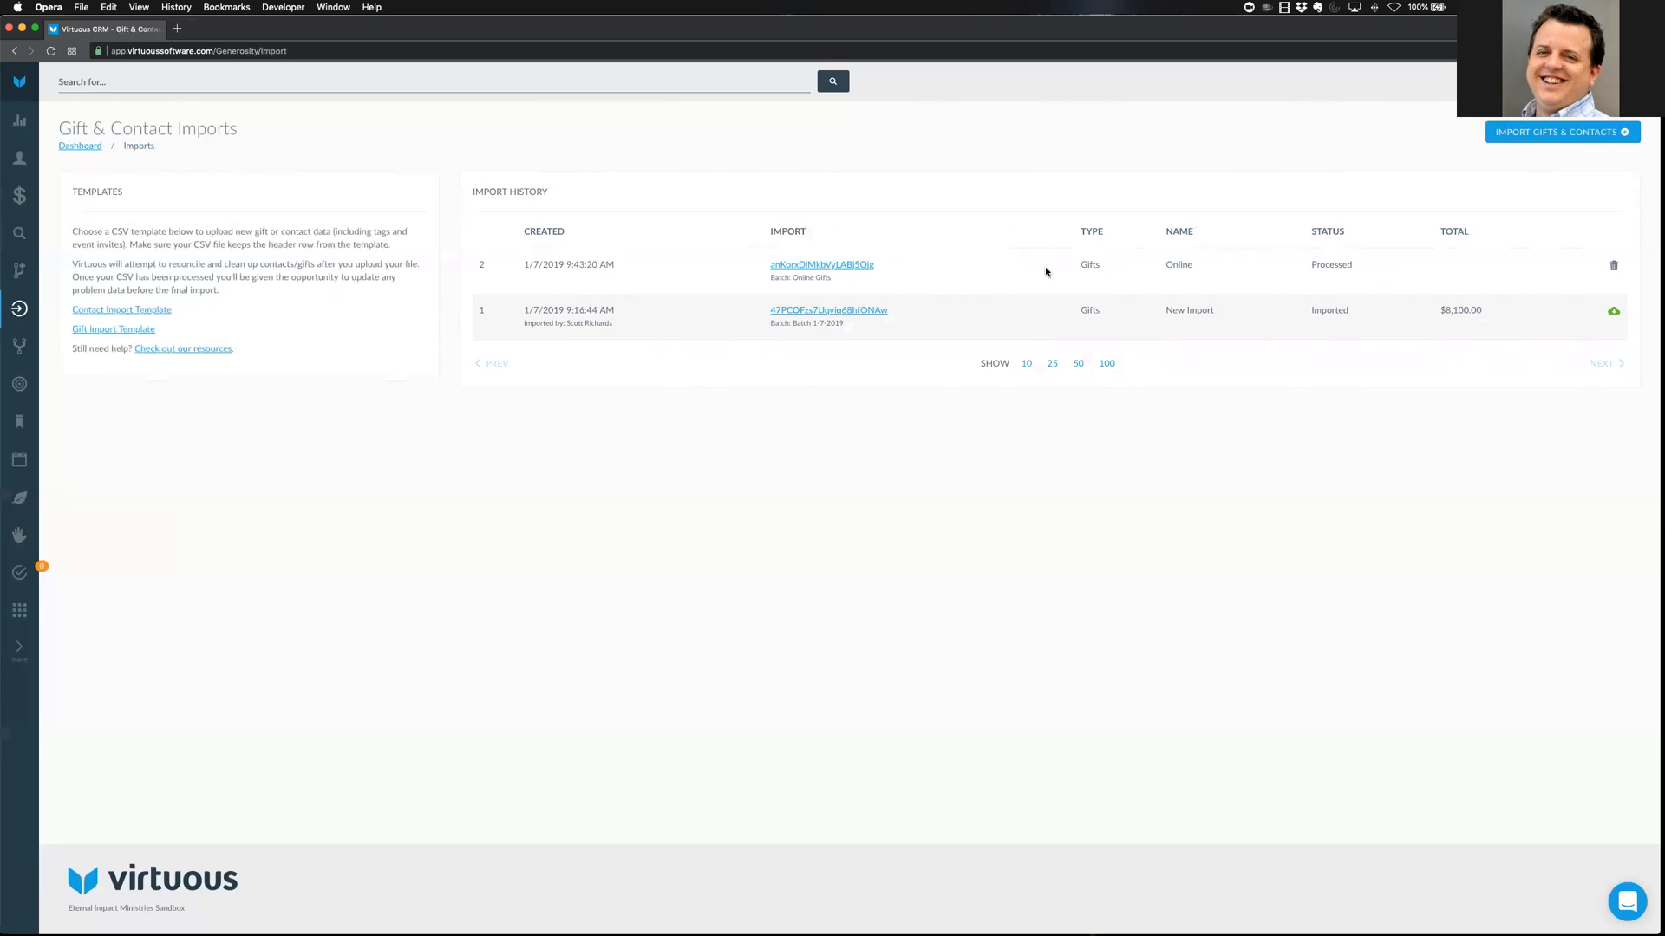
Open the Online Gifts import's status page and reload it
left_click(837, 270)
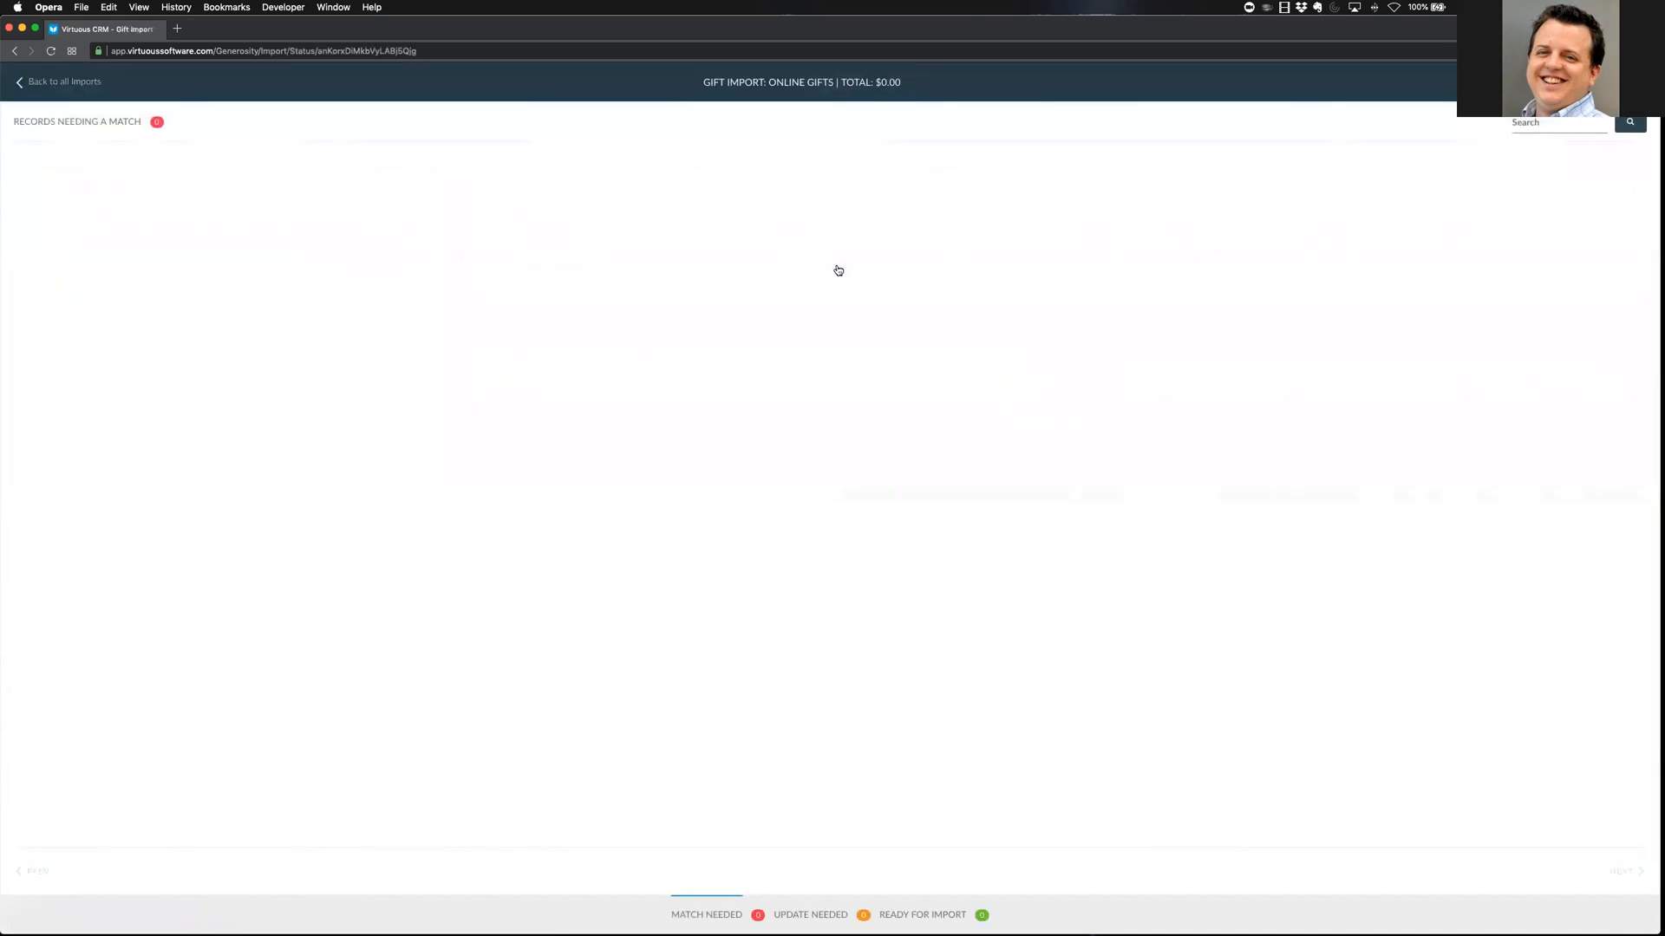
mouse_move(809, 930)
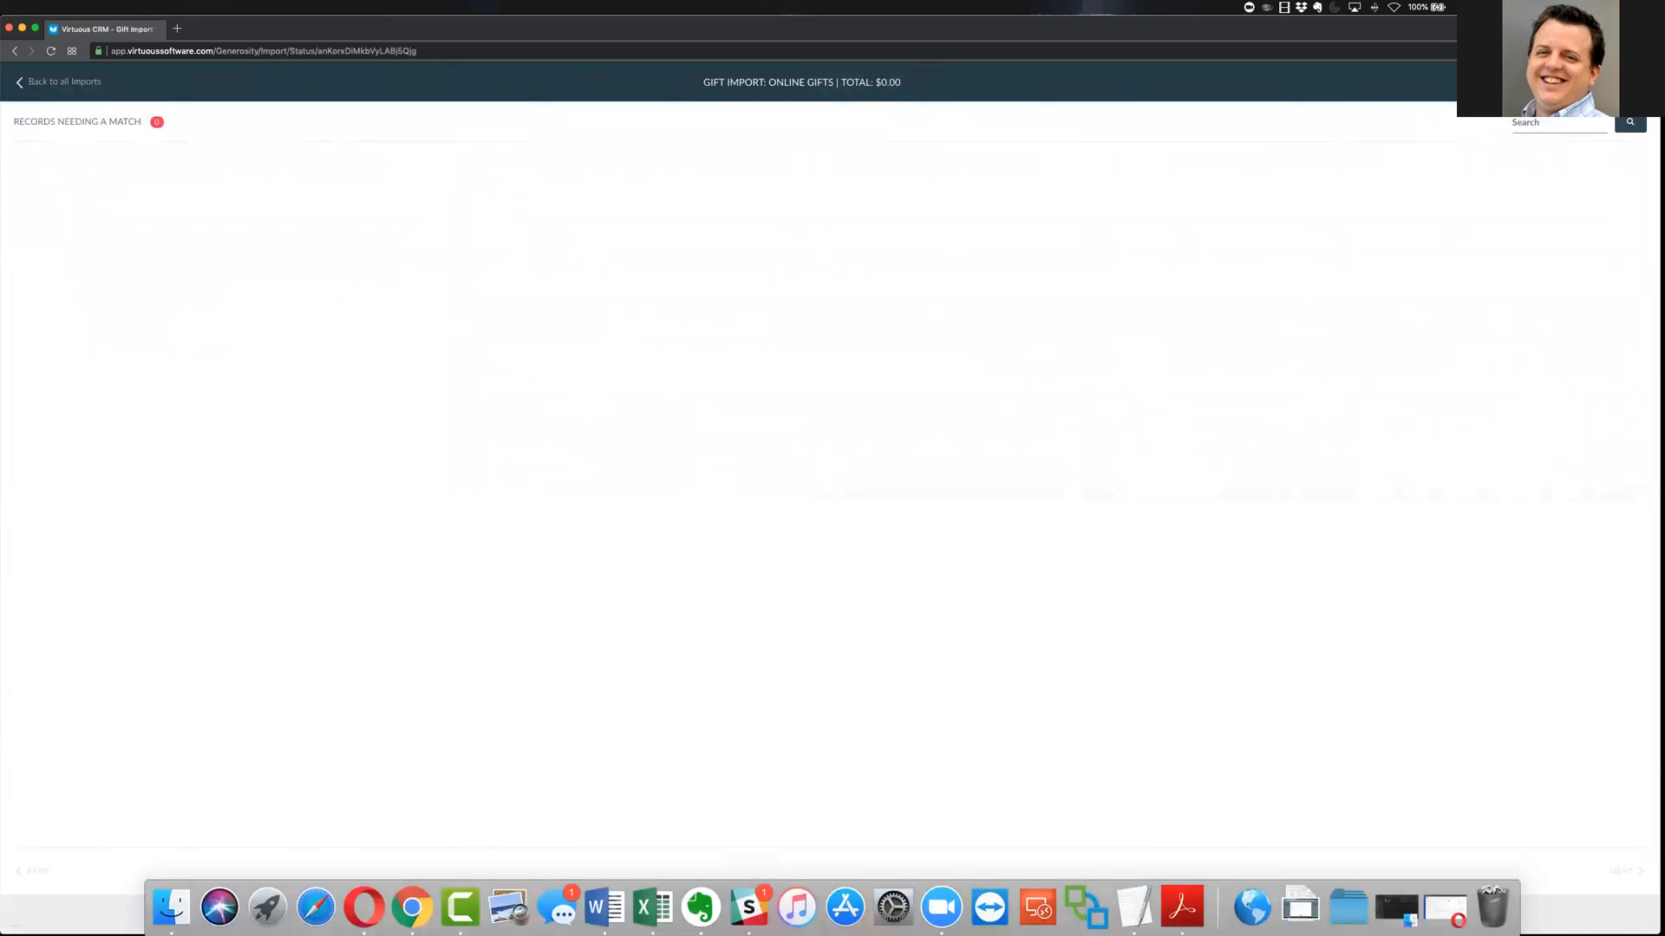
key("super+r")
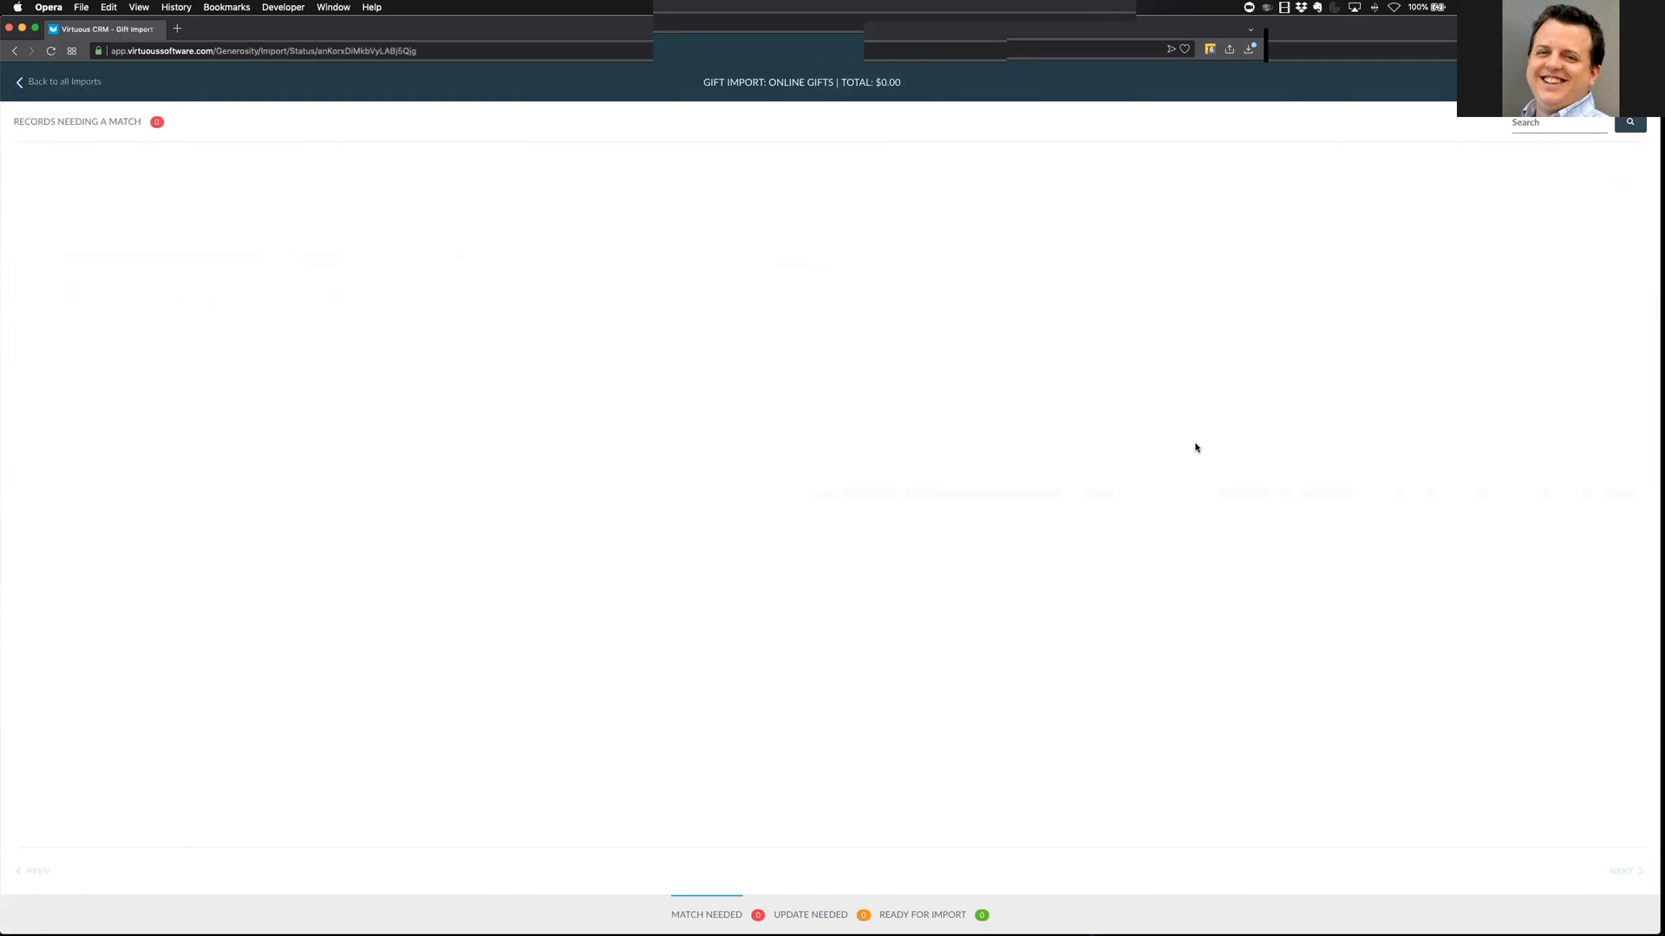
Use Back to all Imports to return to the import history list
left_click(50, 83)
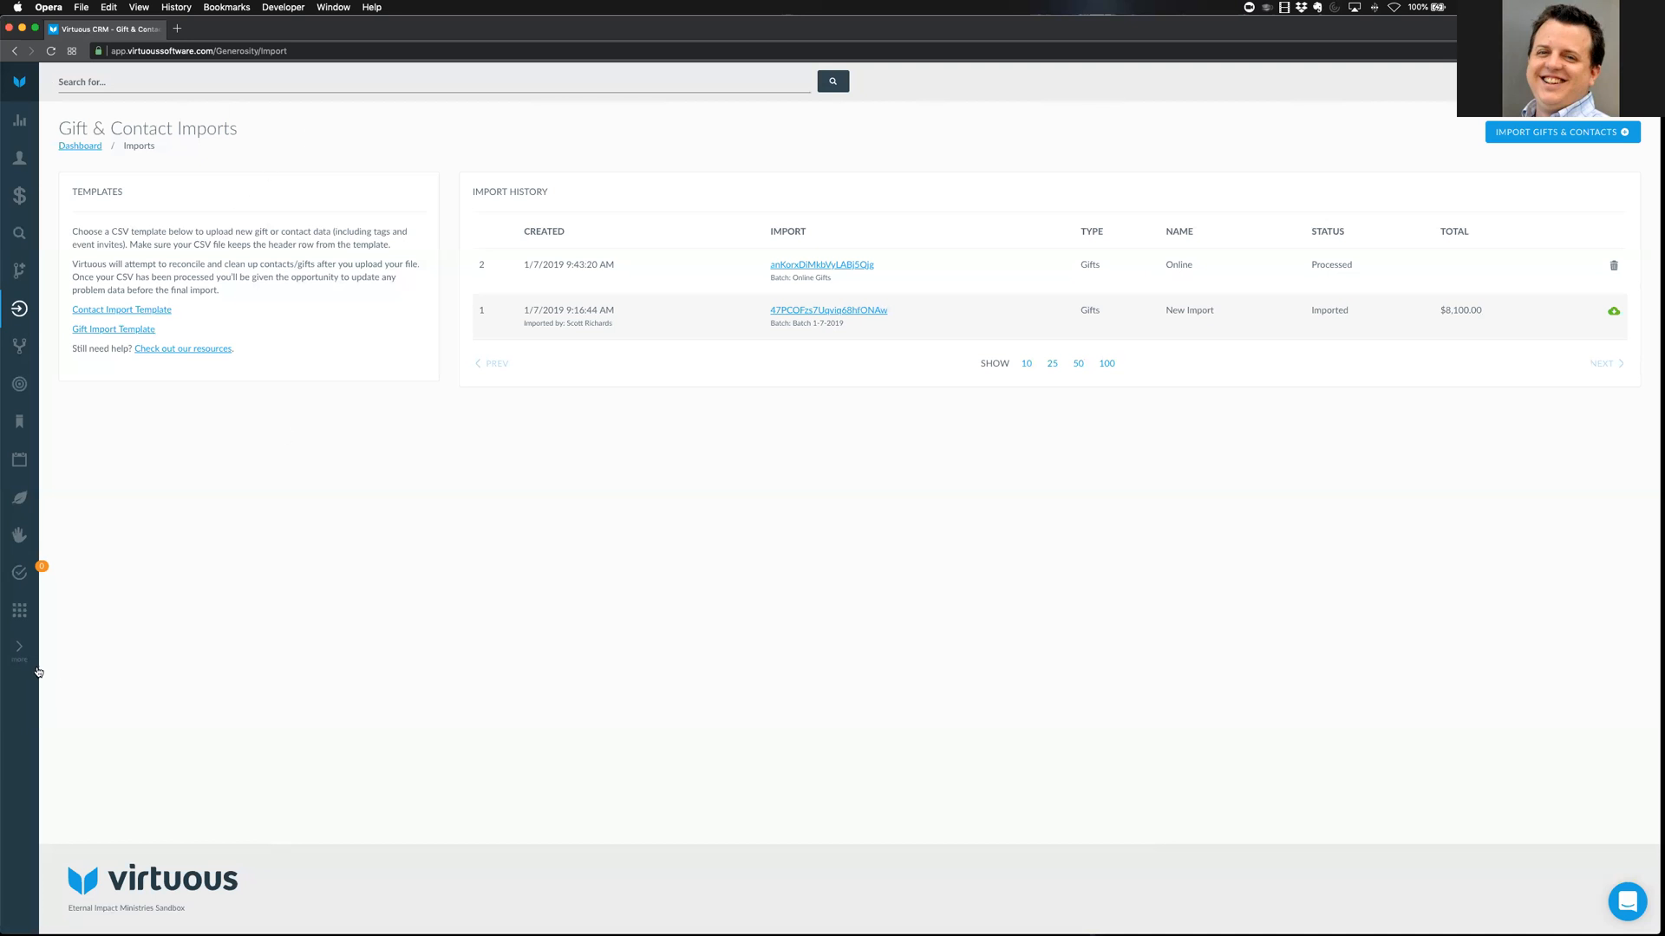
Go to Settings & Configuration, Odds & Ends, and open Manage Receipts under Receipt Templates
left_click(15, 621)
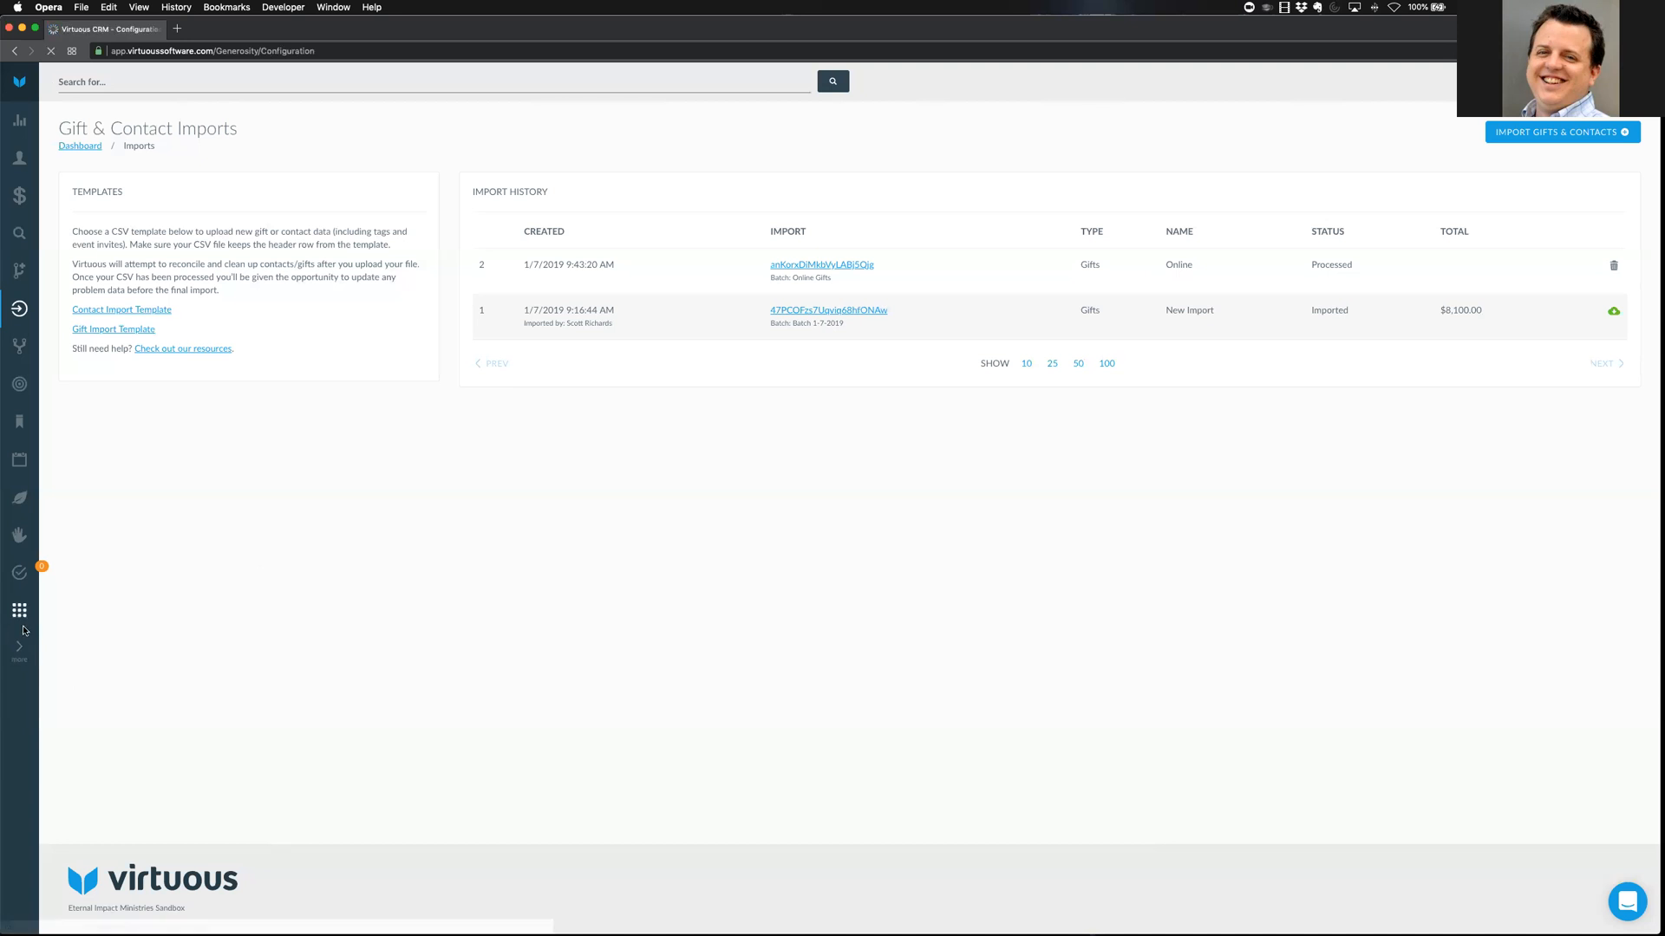
left_click(1022, 192)
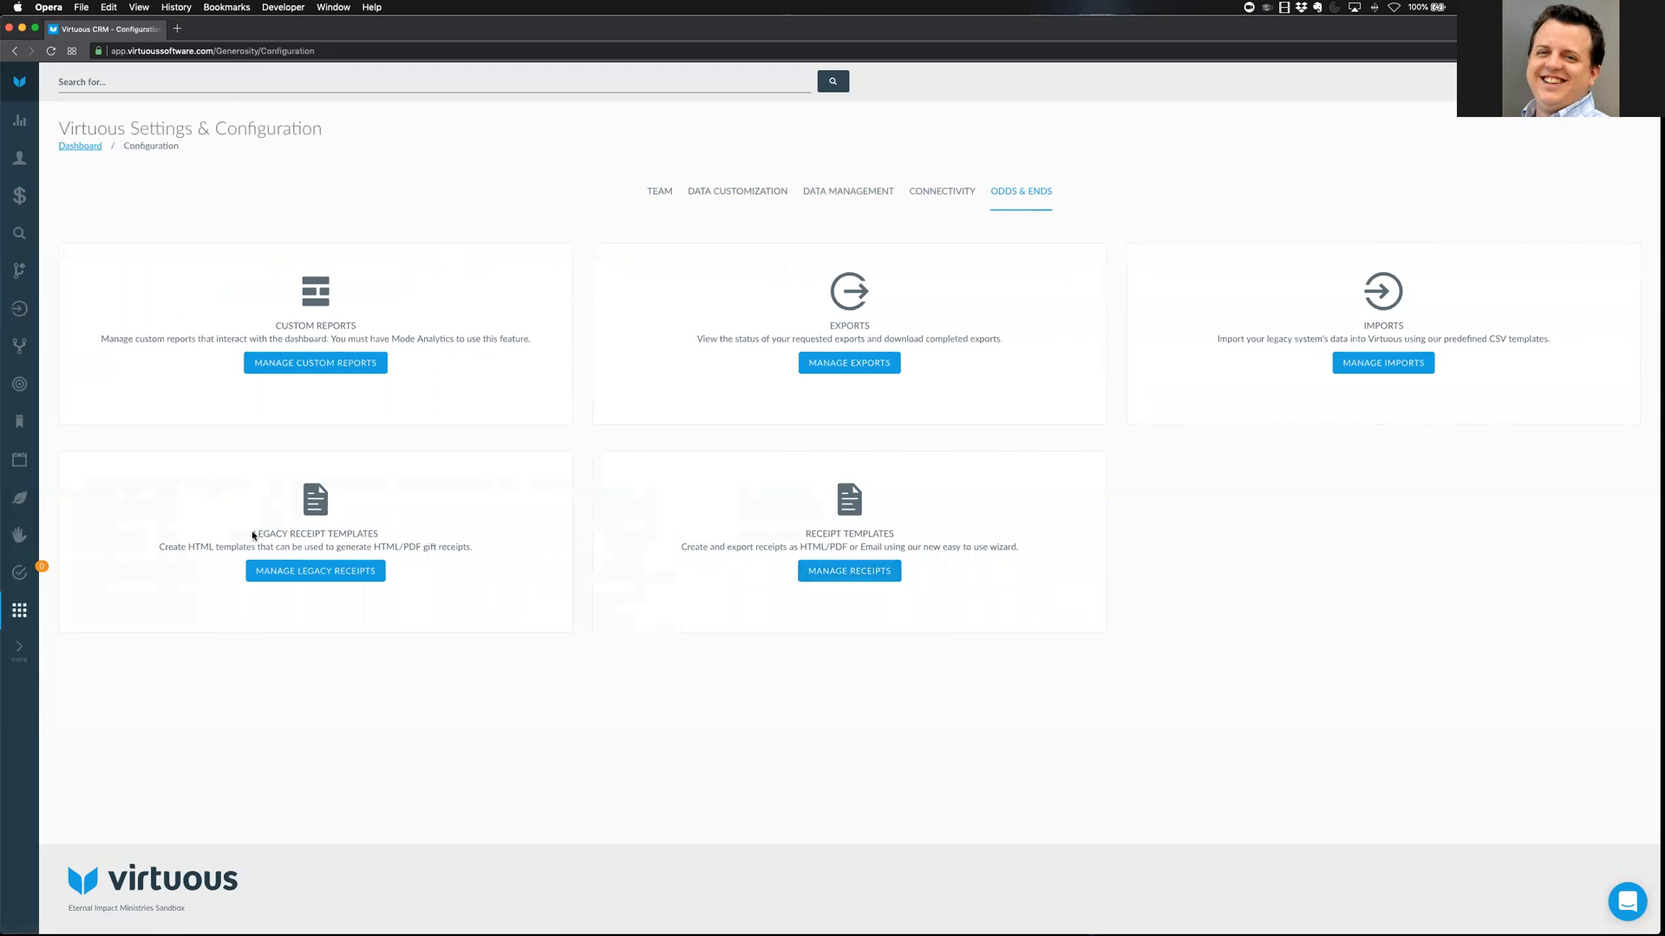
left_click_drag(252, 535, 440, 491)
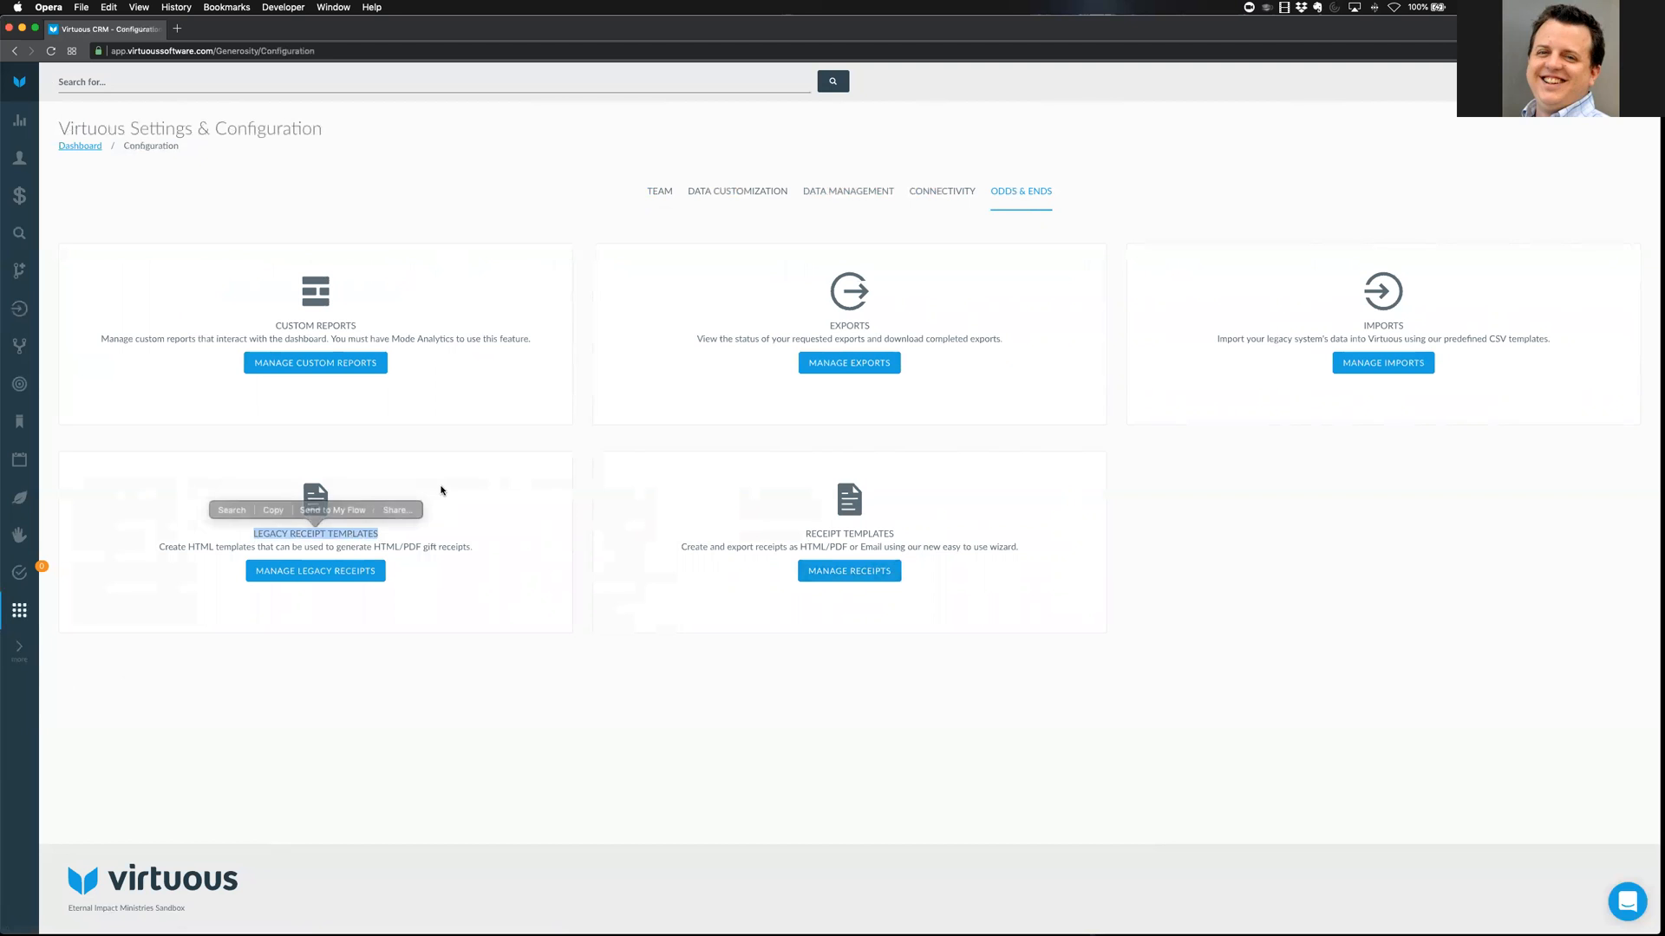
left_click(441, 491)
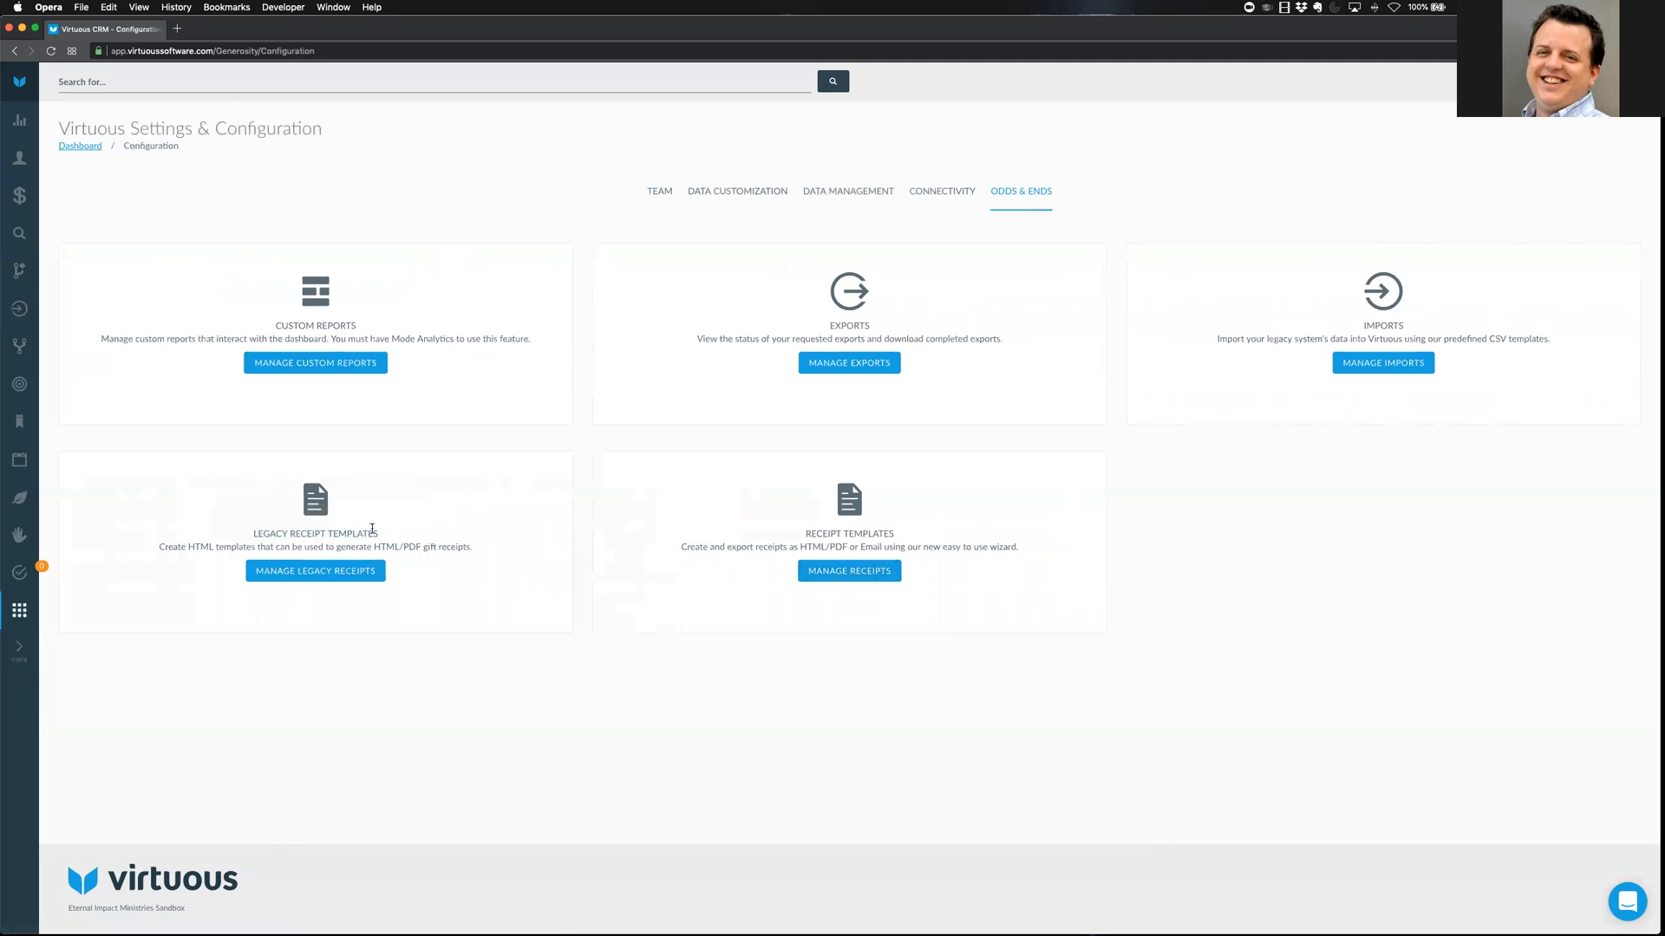
double_click(192, 546)
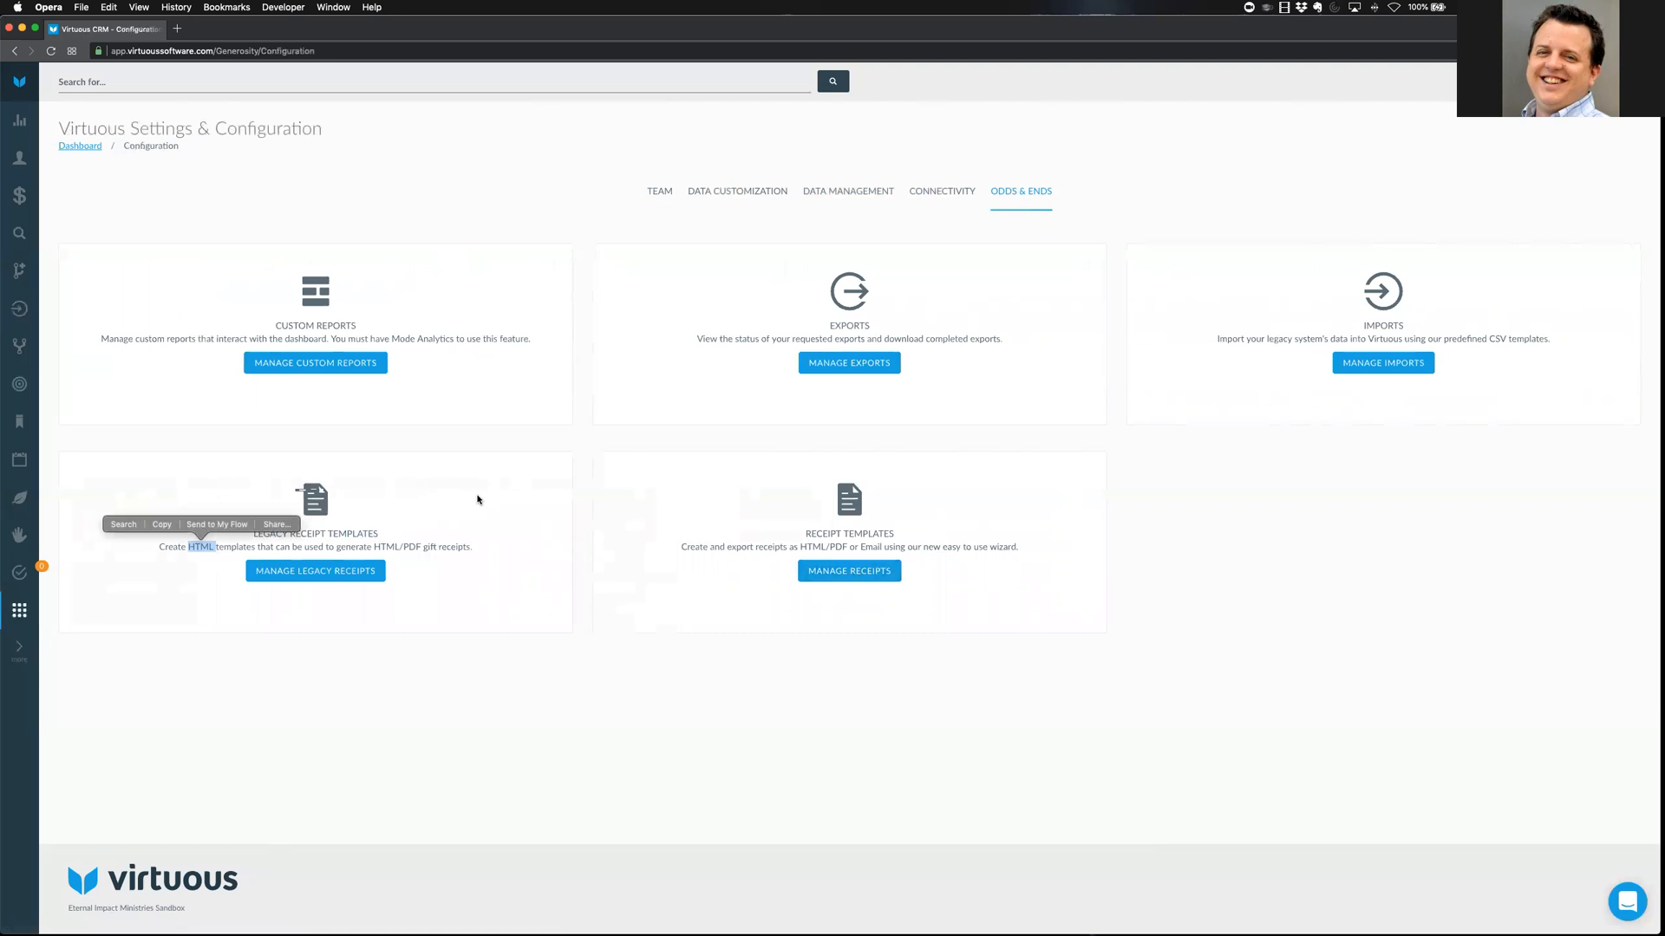
left_click(943, 512)
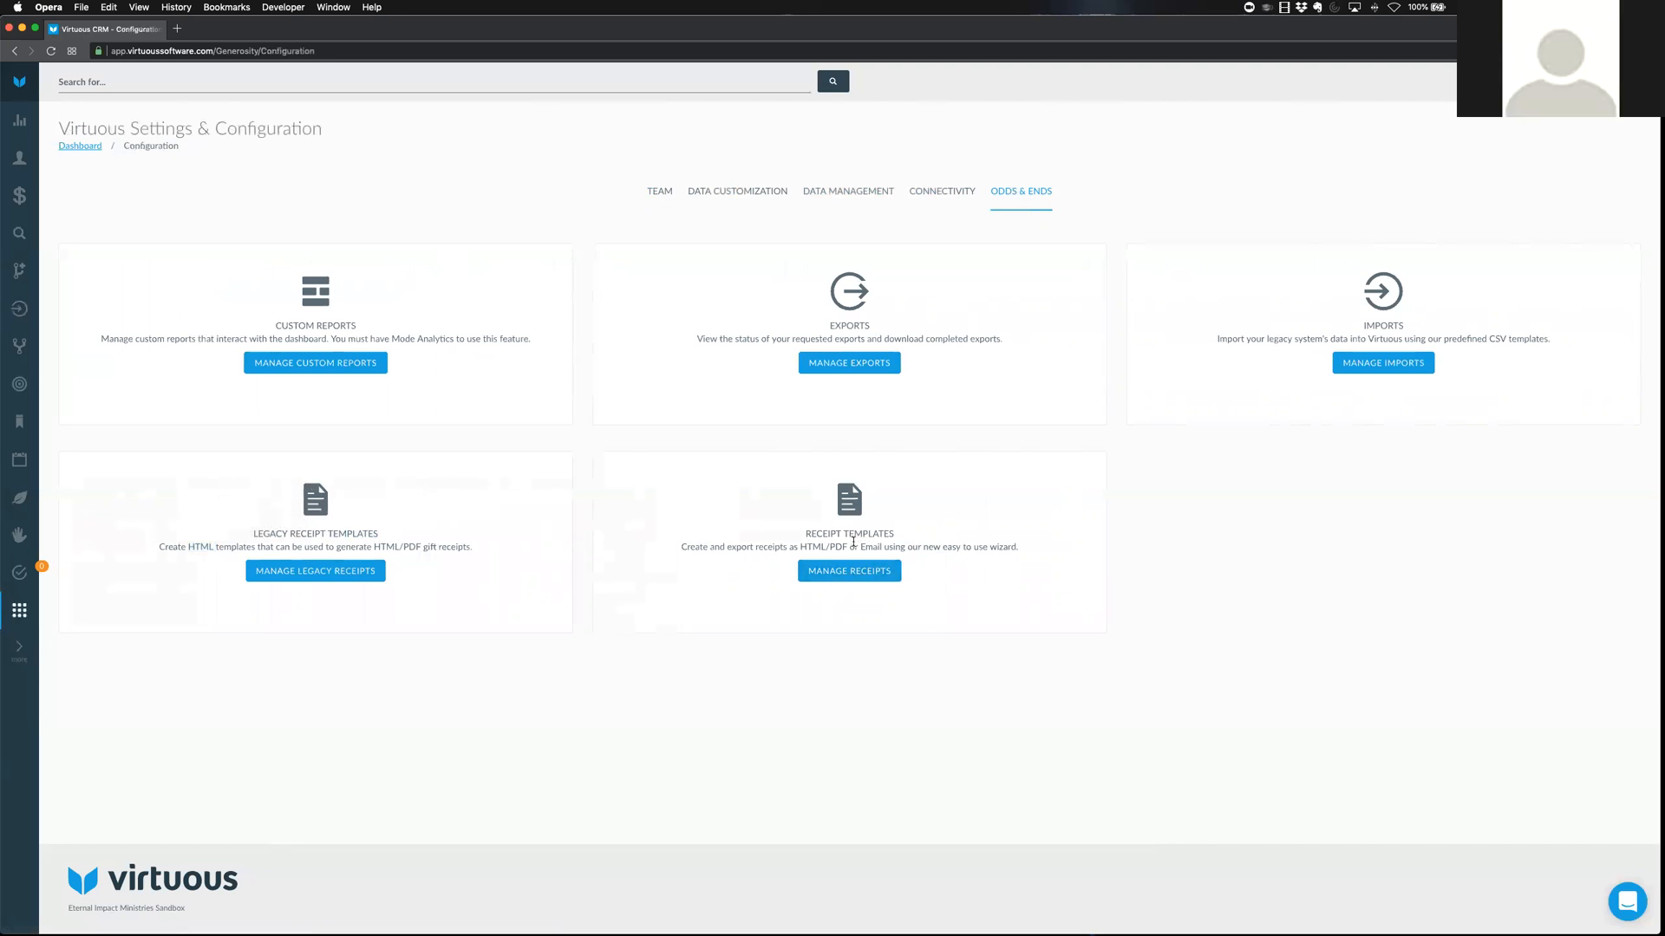
left_click_drag(805, 533, 902, 539)
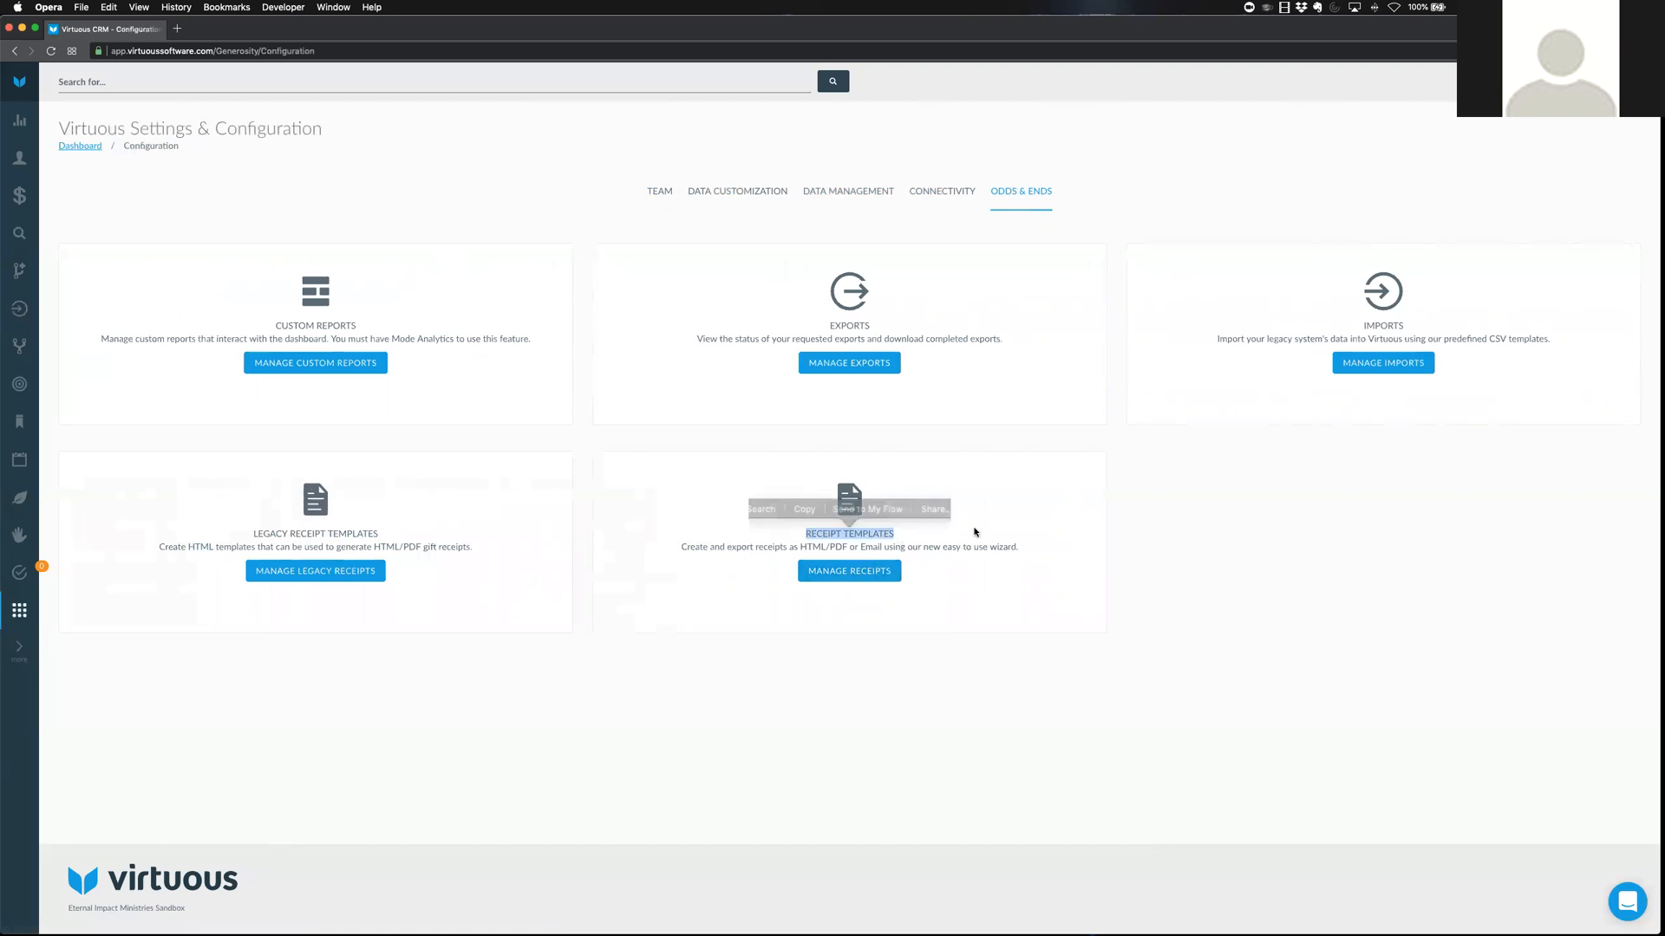
left_click(1037, 494)
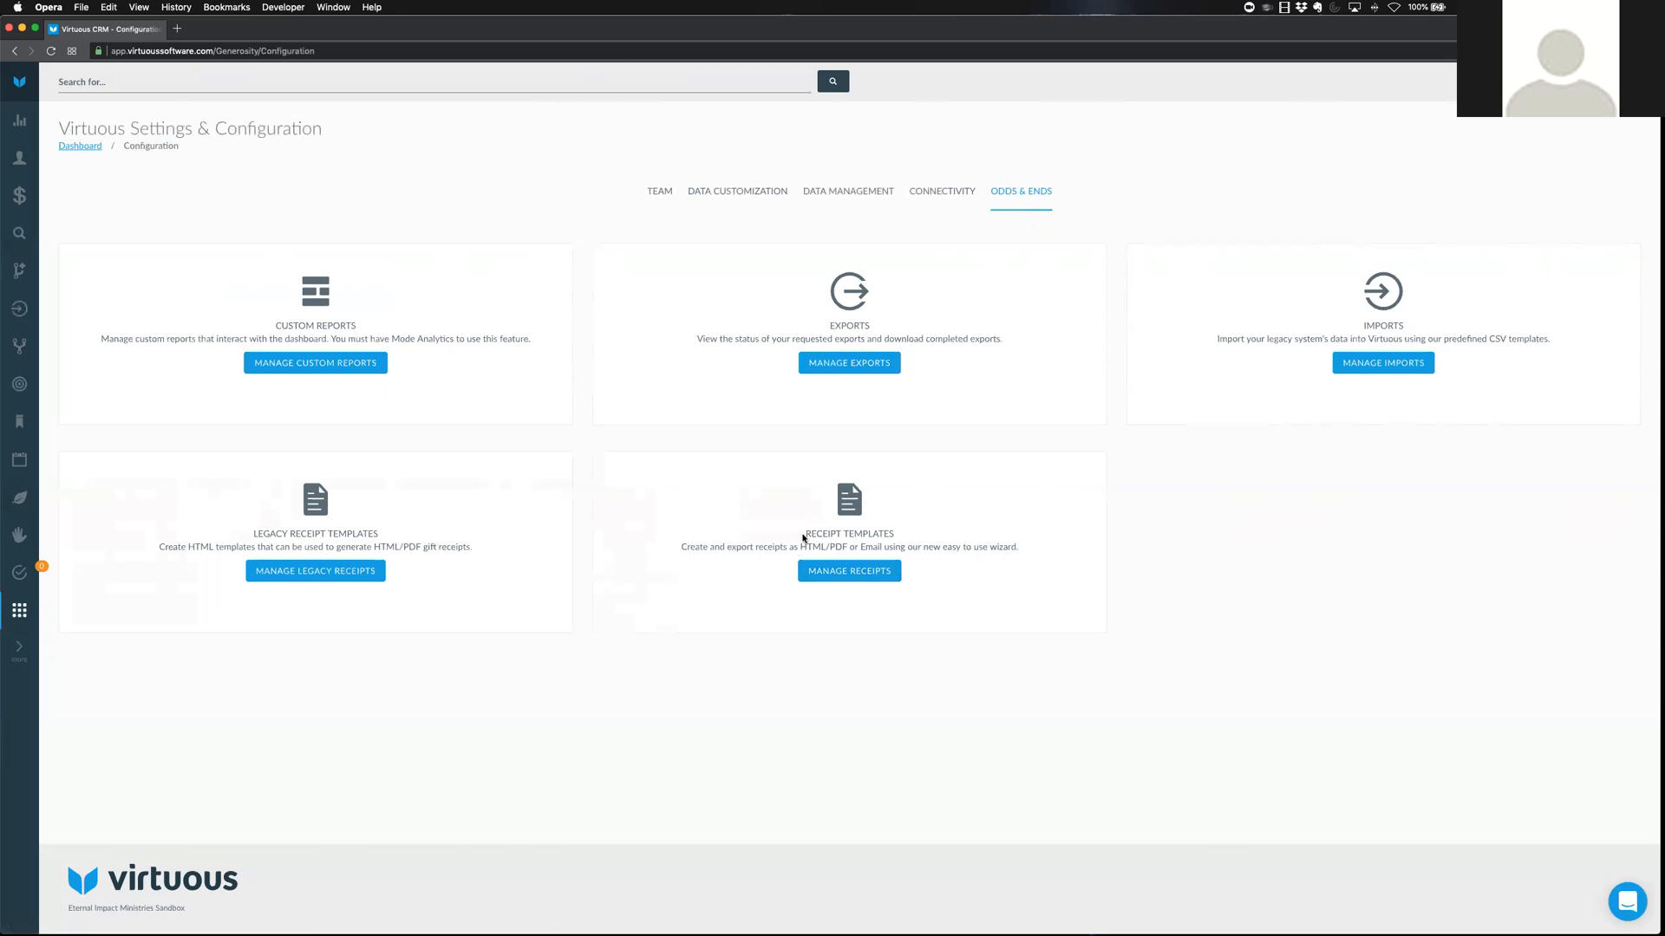
left_click(840, 573)
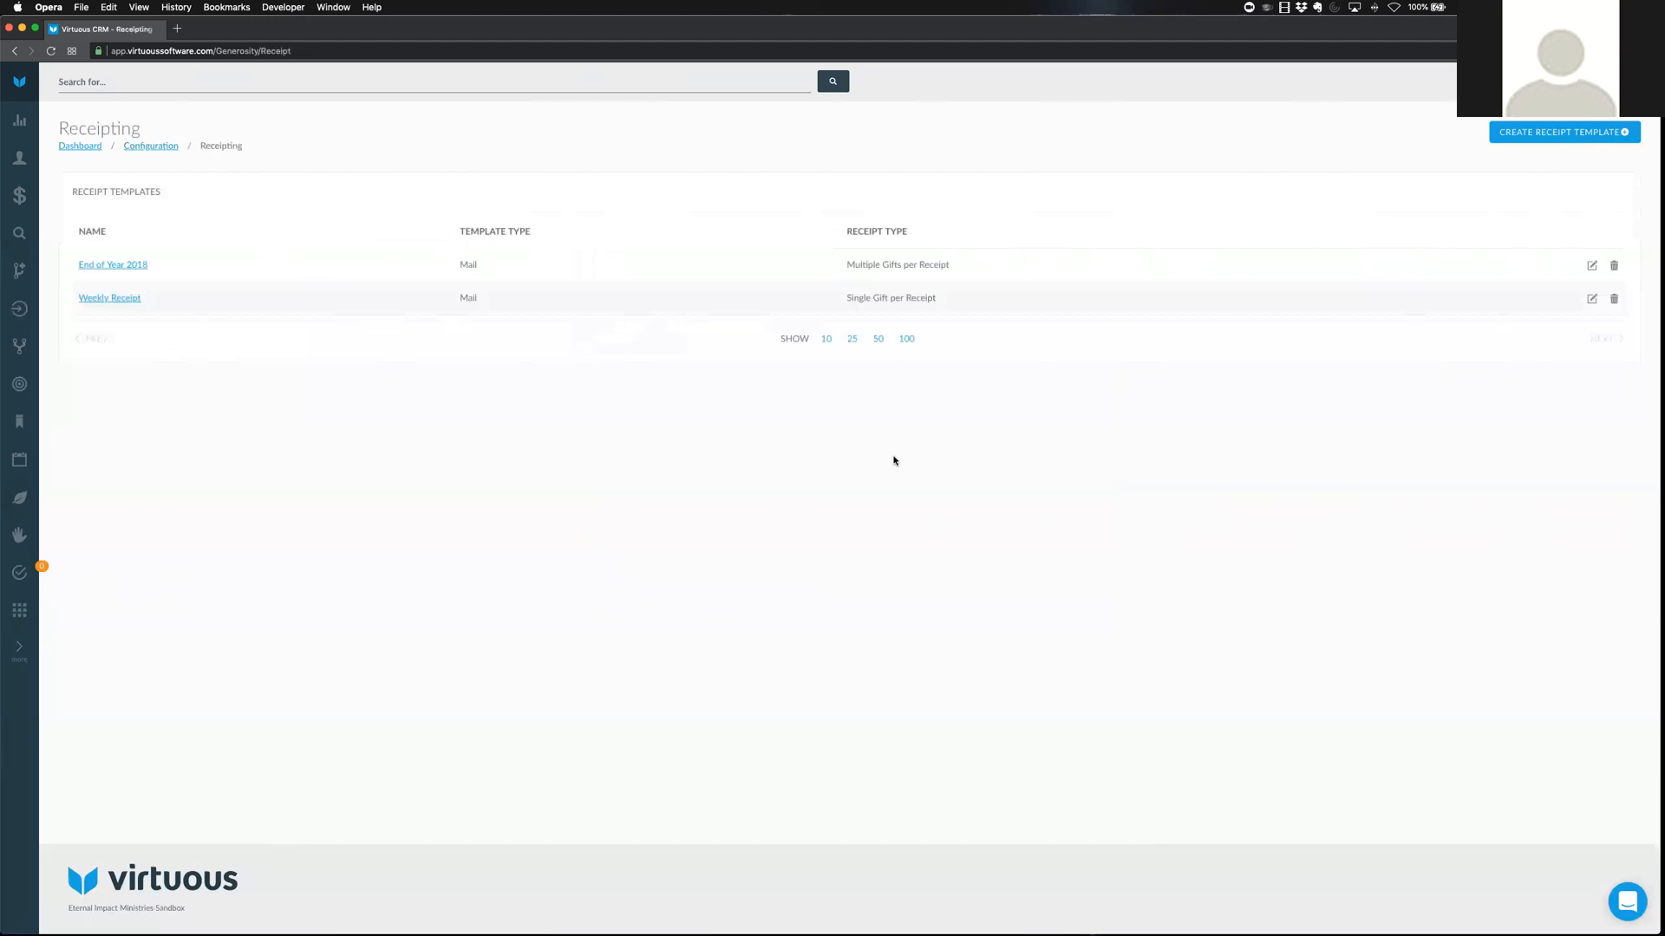
double_click(462, 264)
double_click(469, 297)
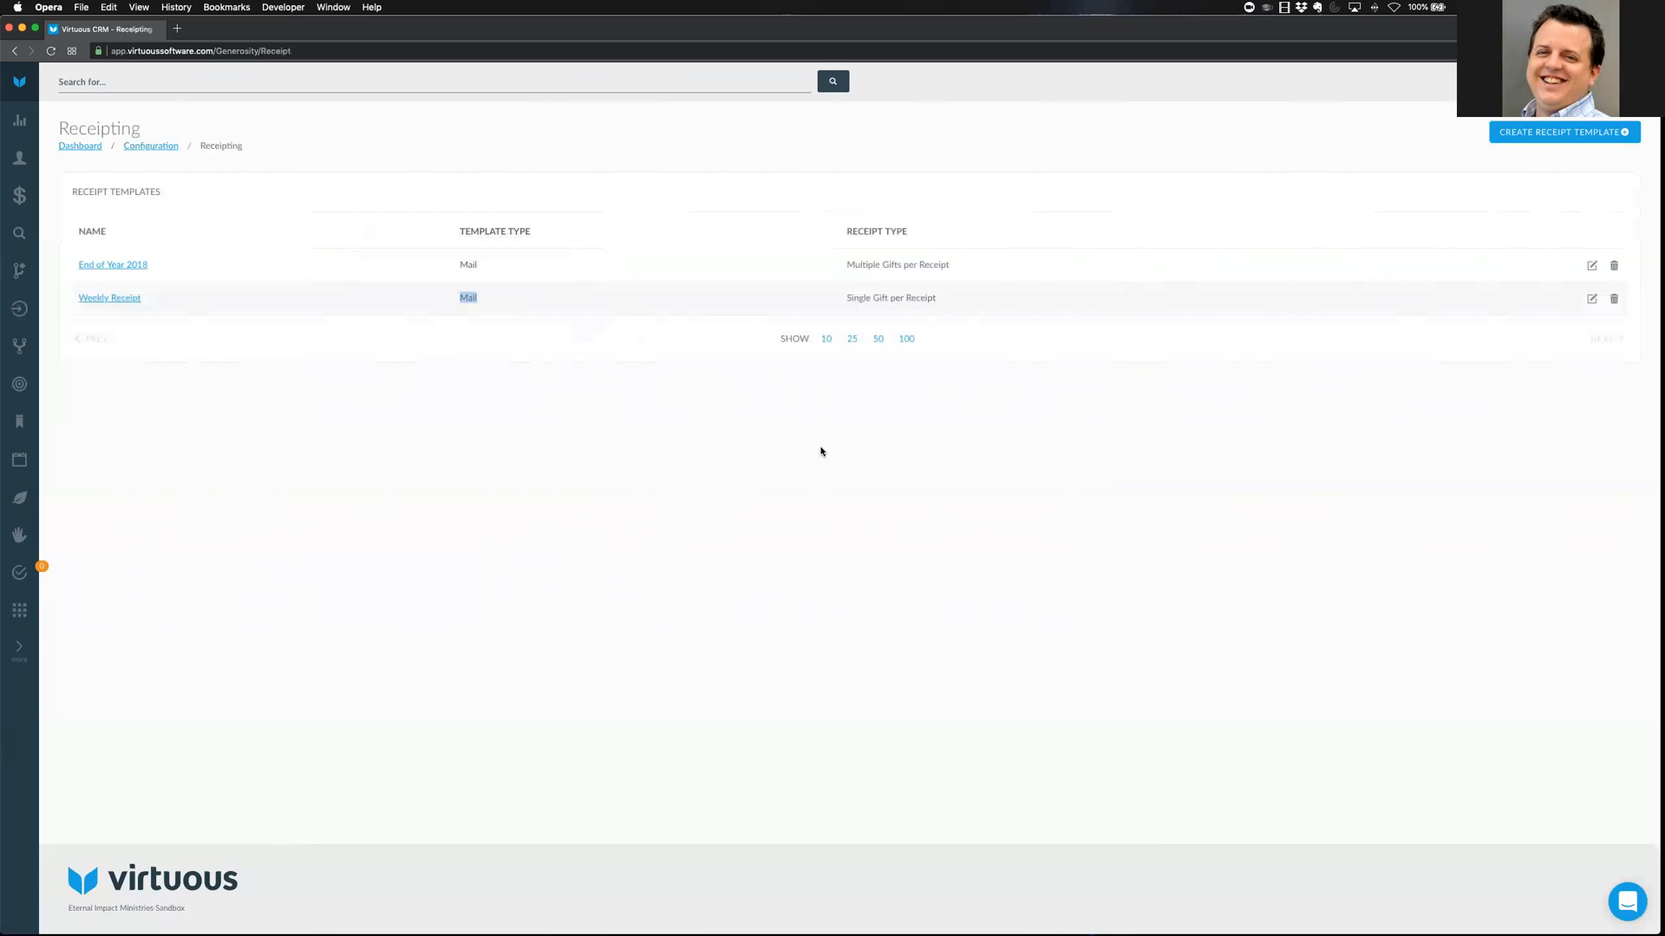
left_click(109, 298)
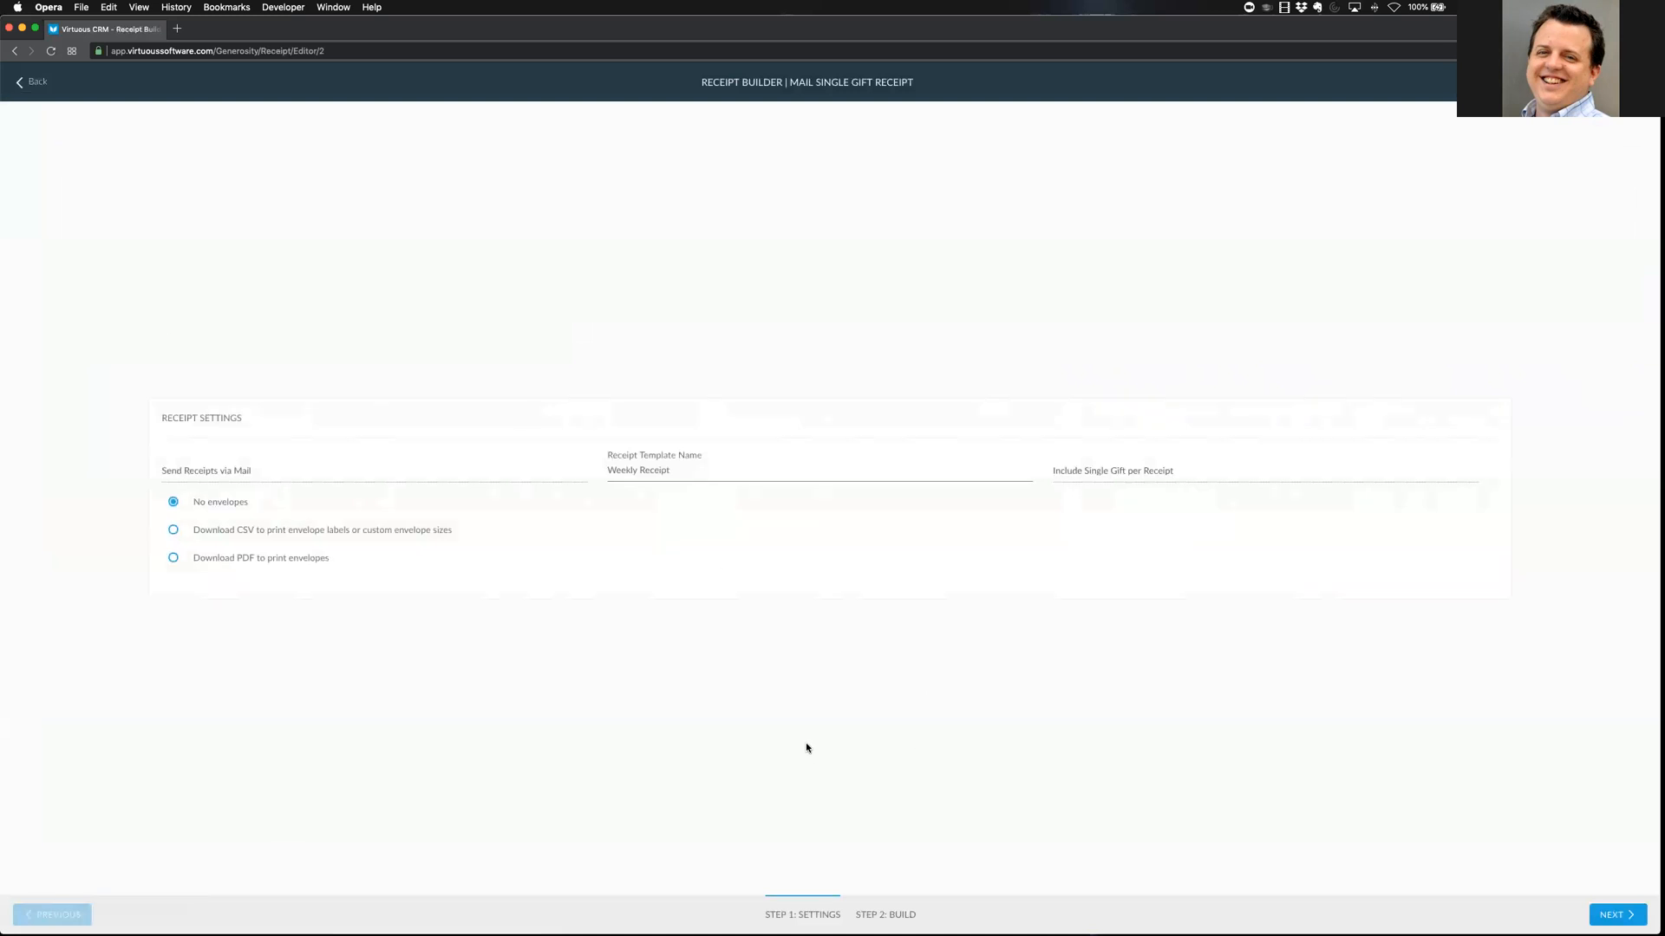
left_click(1614, 914)
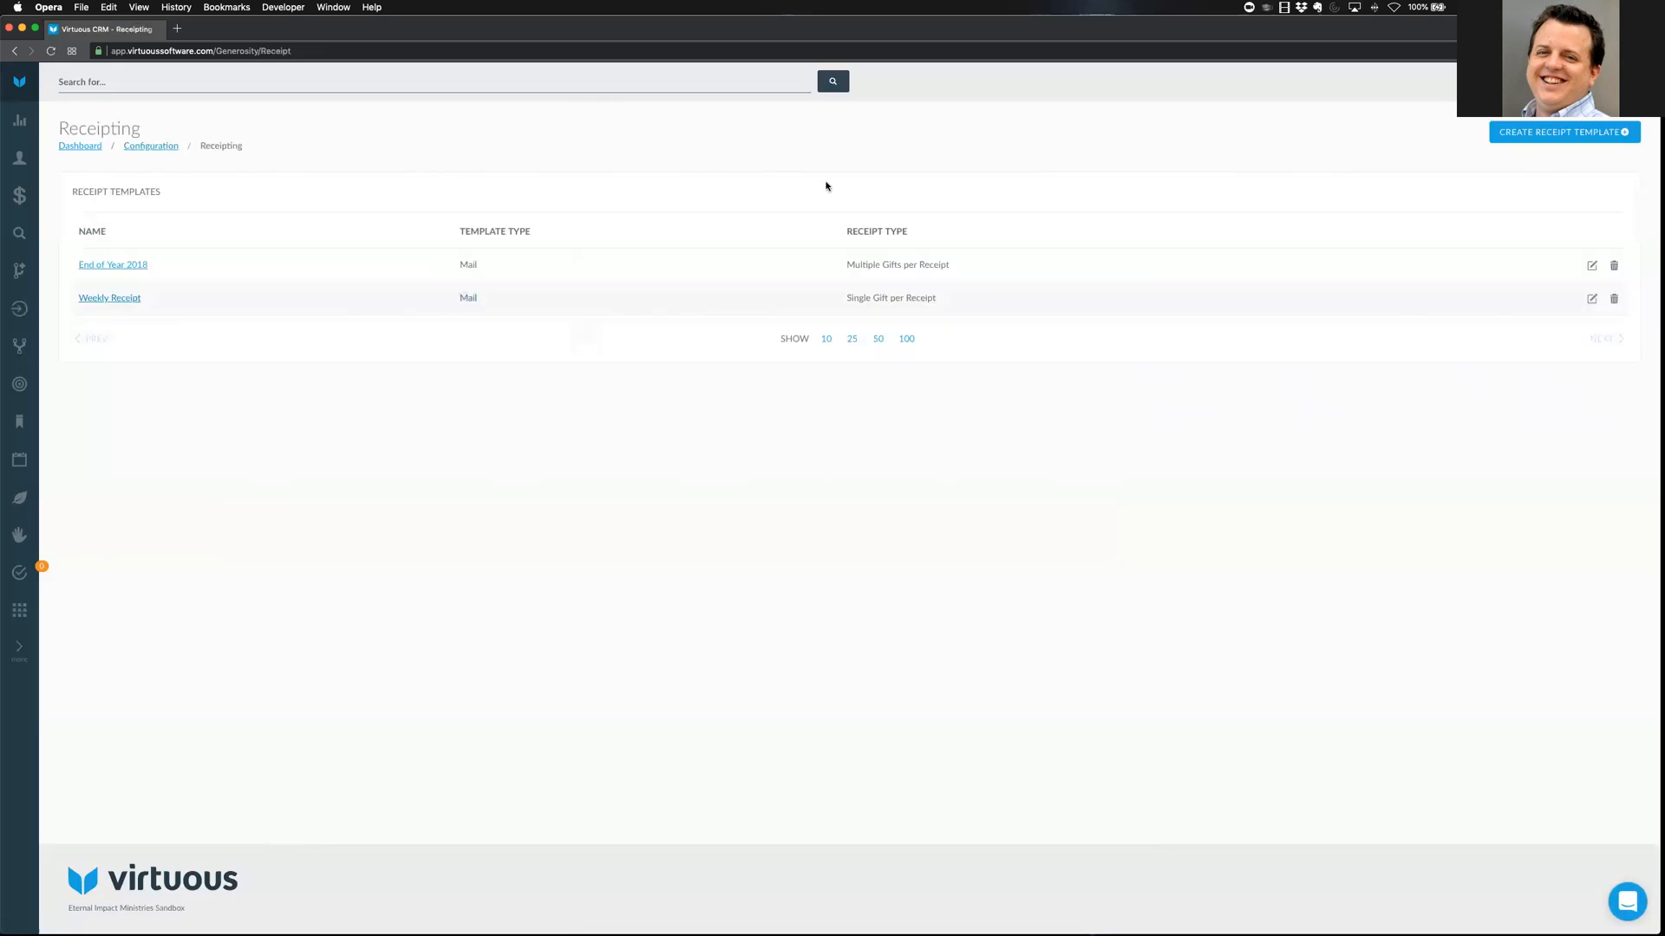
Start a new receipt template delivered by mail, leaving the envelope option at none
left_click(1531, 135)
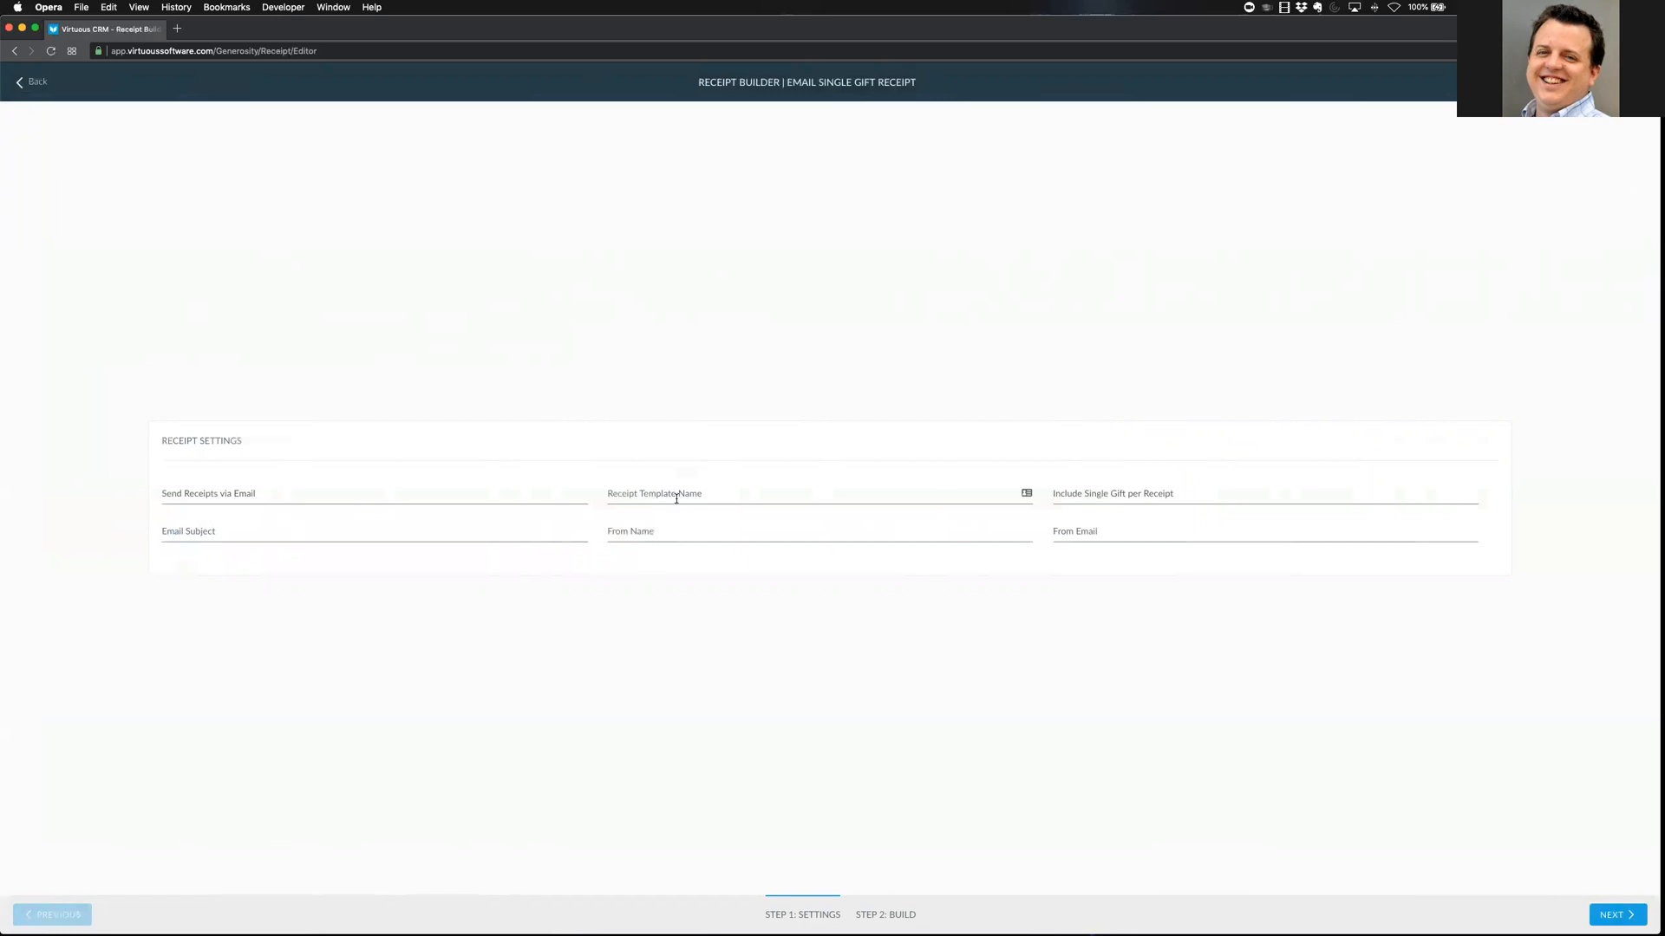
left_click(309, 498)
left_click(299, 507)
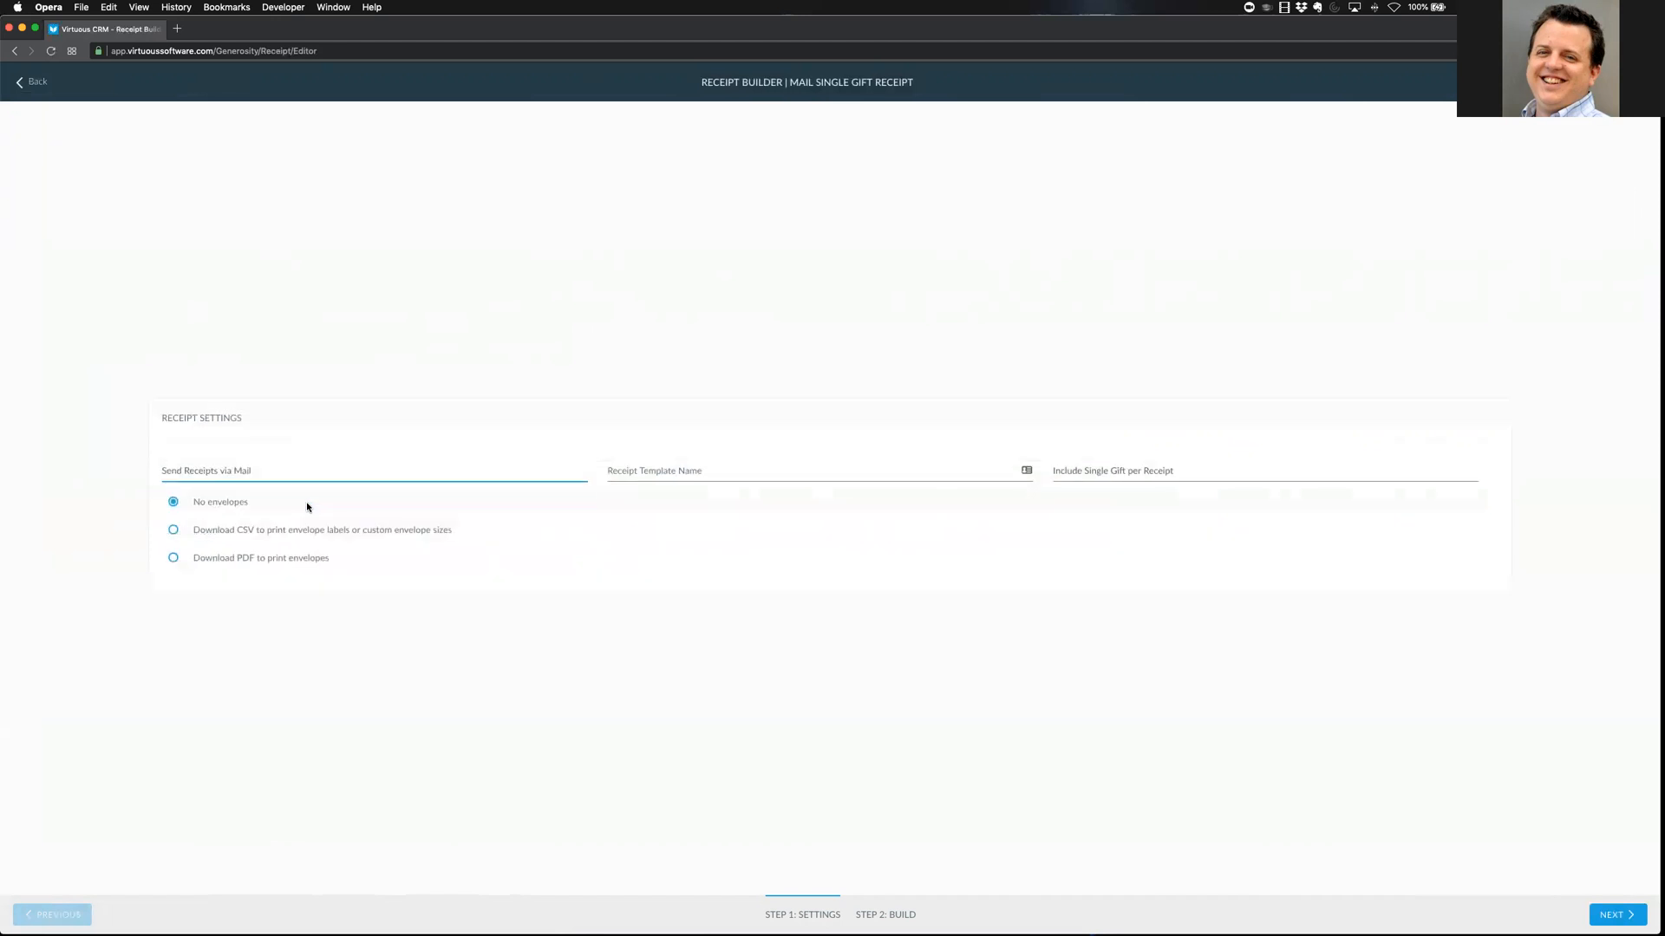
left_click(201, 532)
left_click_drag(226, 560, 219, 561)
left_click(172, 557)
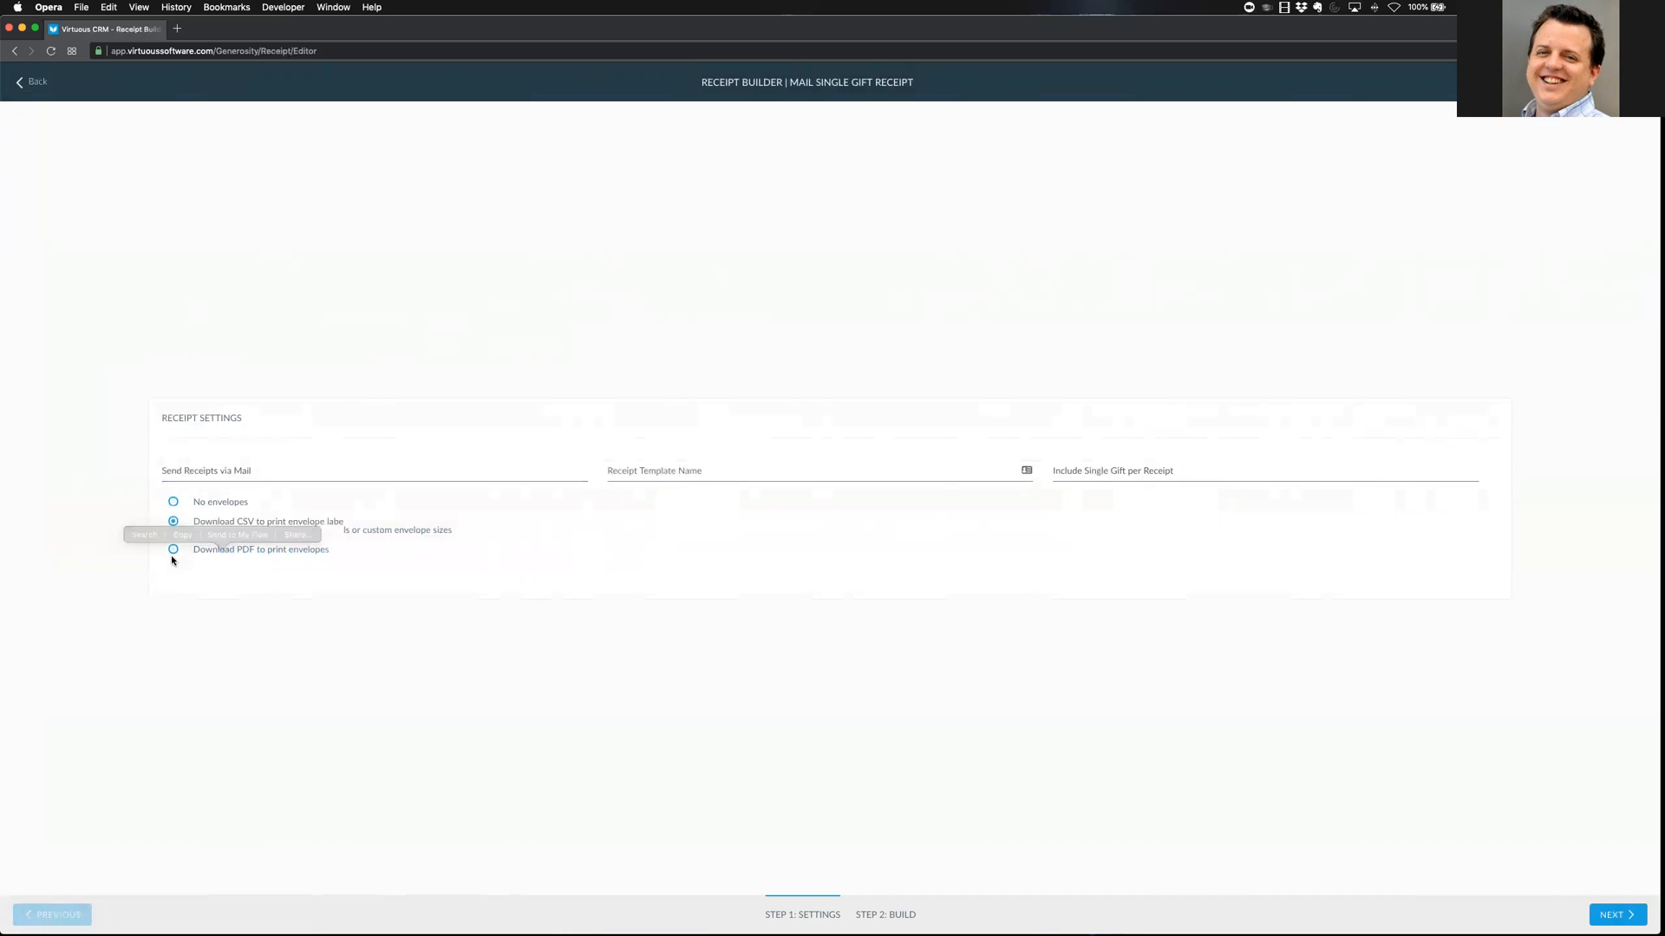
left_click(286, 535)
left_click(287, 573)
left_click(291, 608)
left_click(308, 526)
left_click(173, 446)
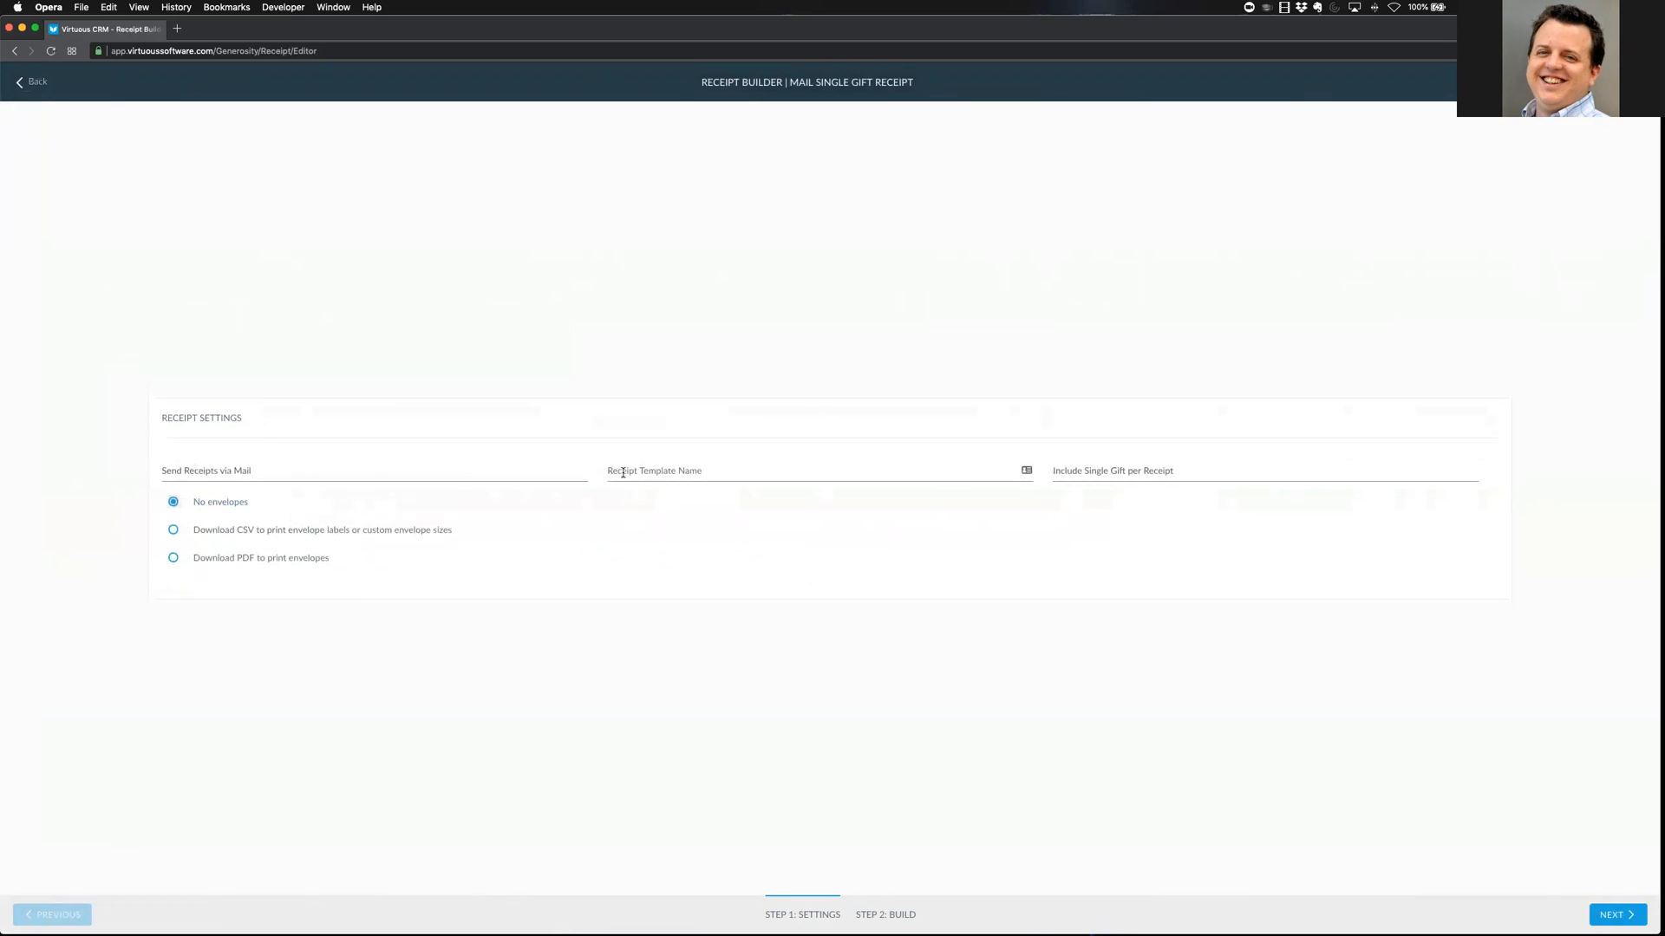
Base it on the Training template with a single gift per receipt and proceed to building
left_click(786, 479)
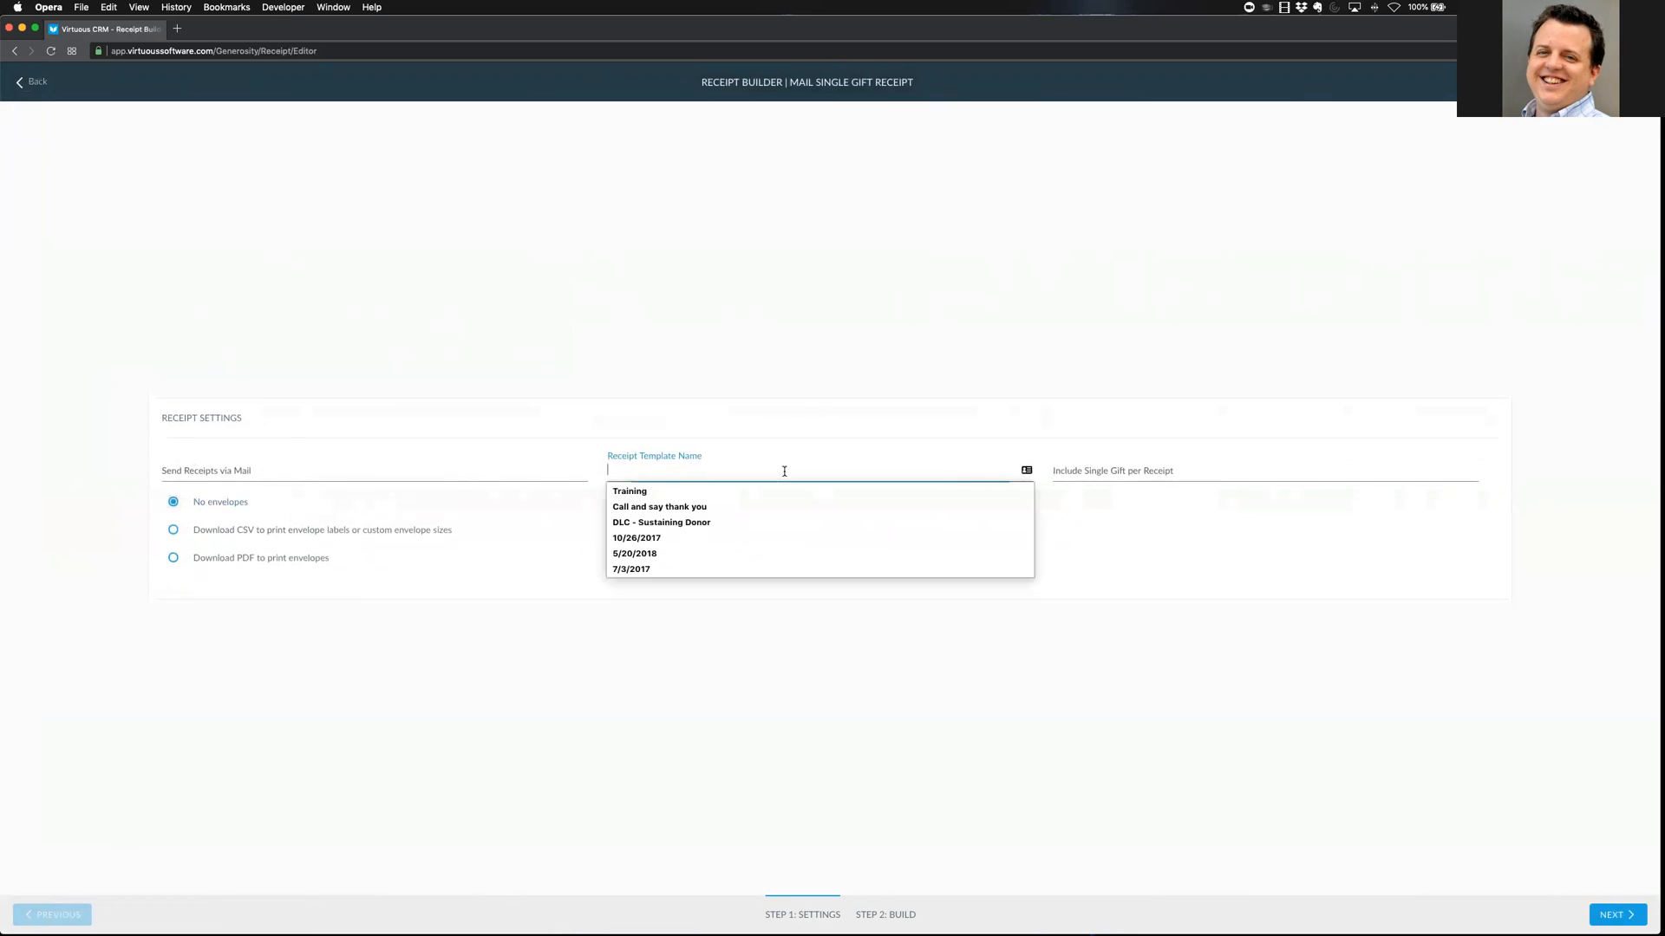
left_click(685, 491)
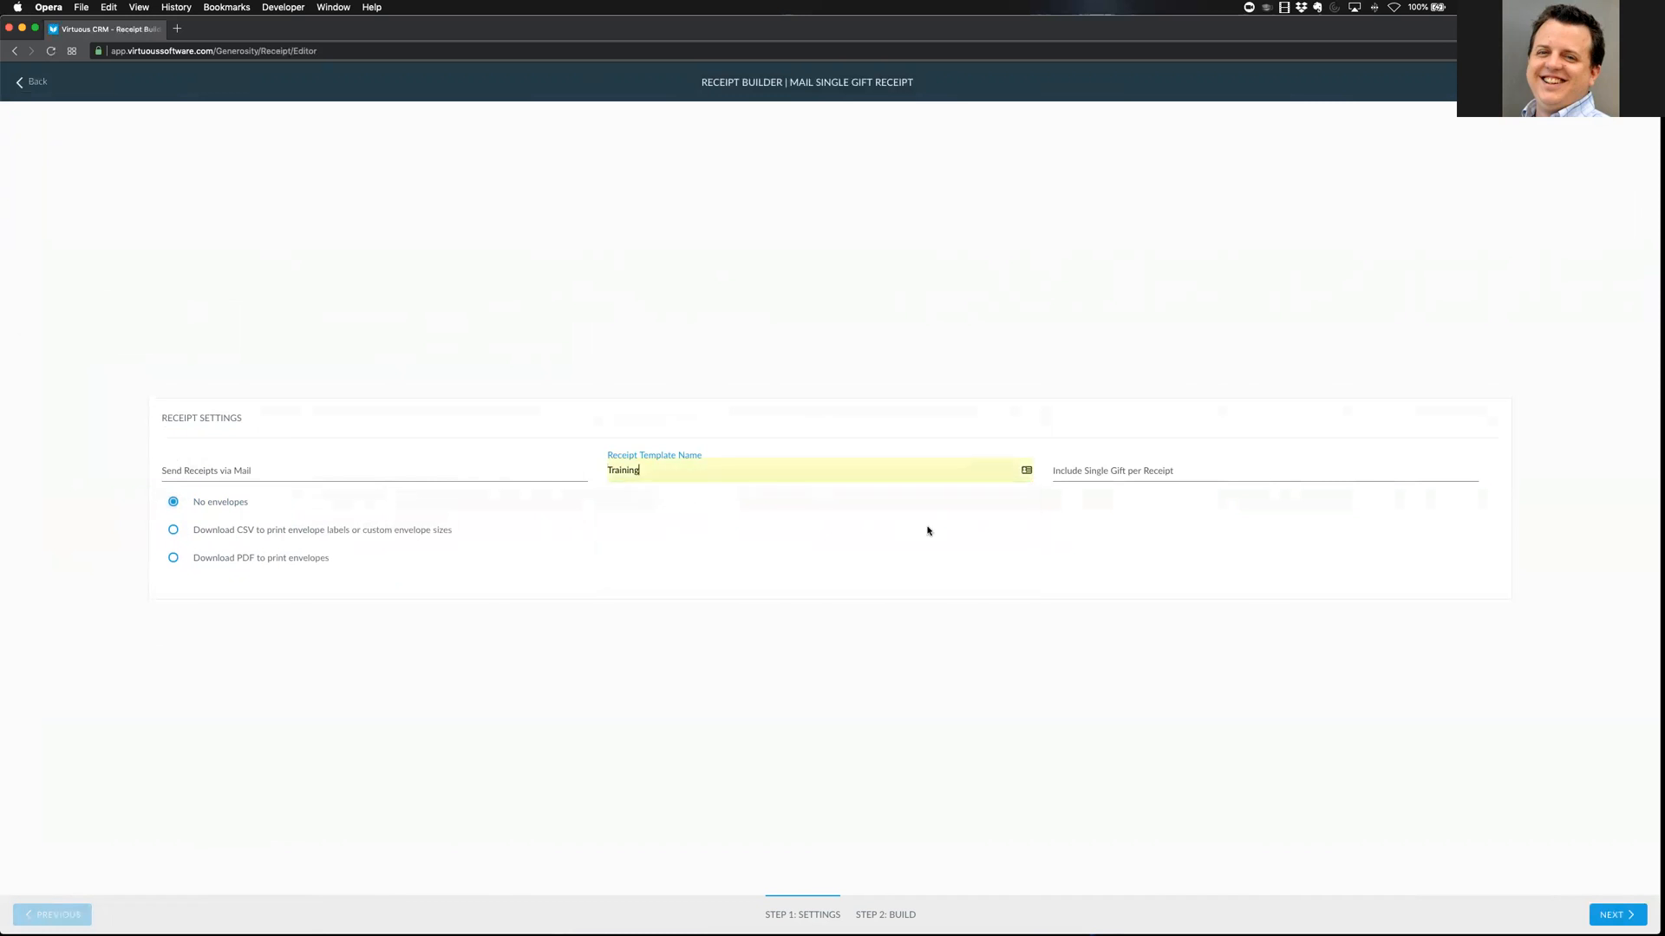
left_click(1191, 472)
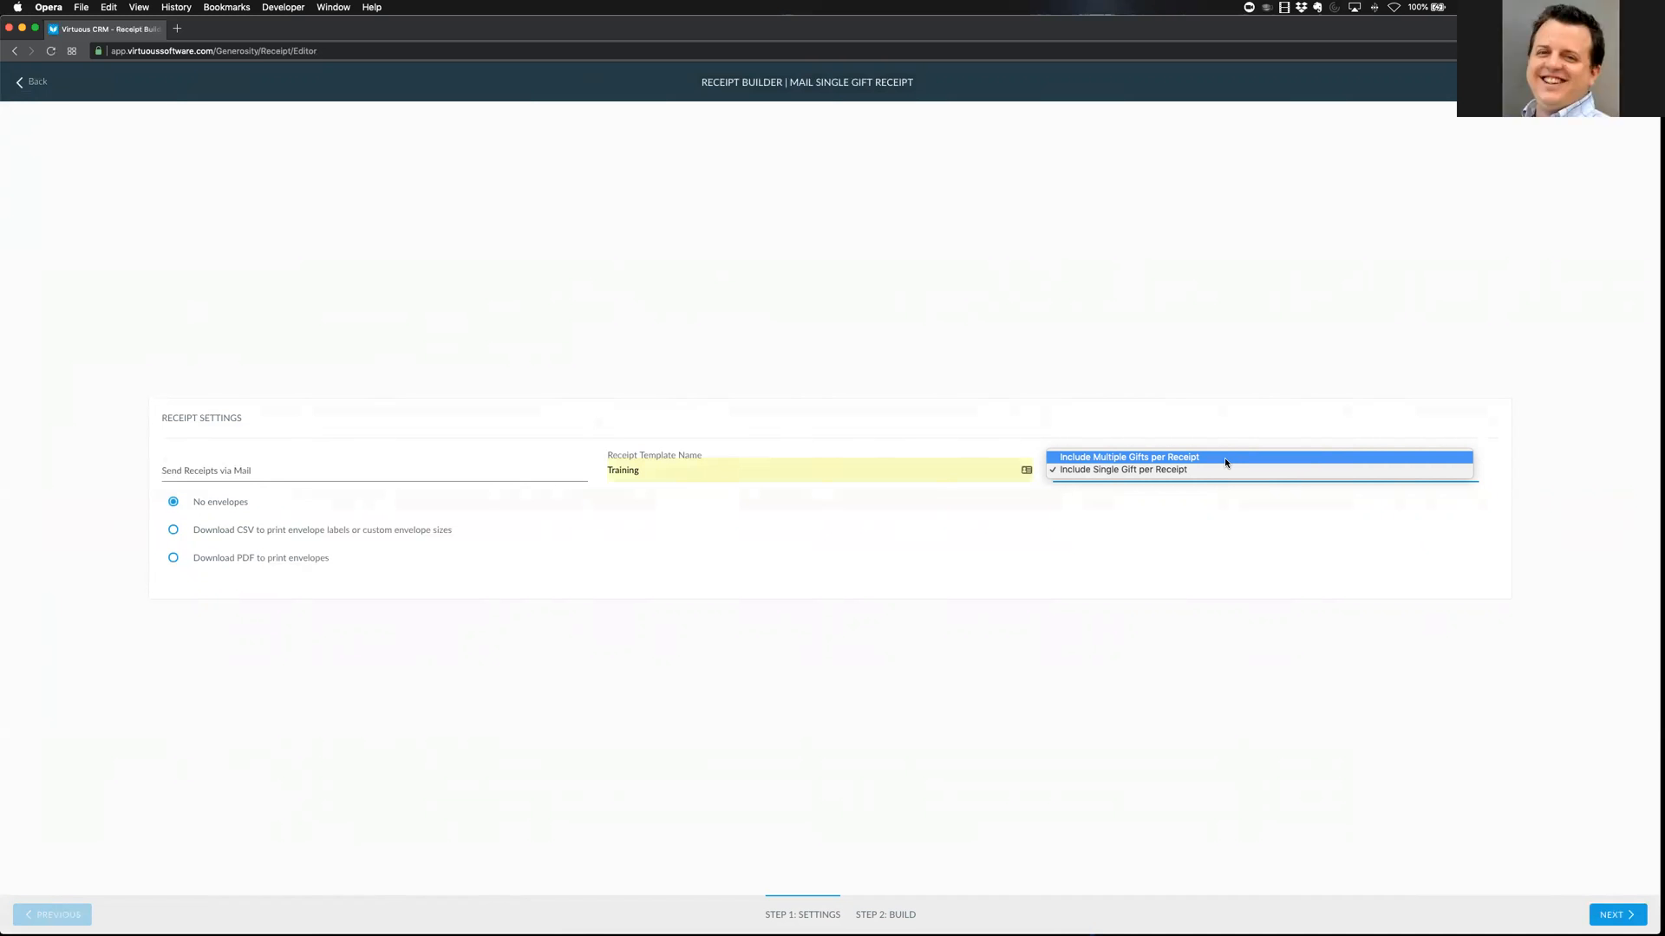
left_click(1166, 473)
left_click(1107, 372)
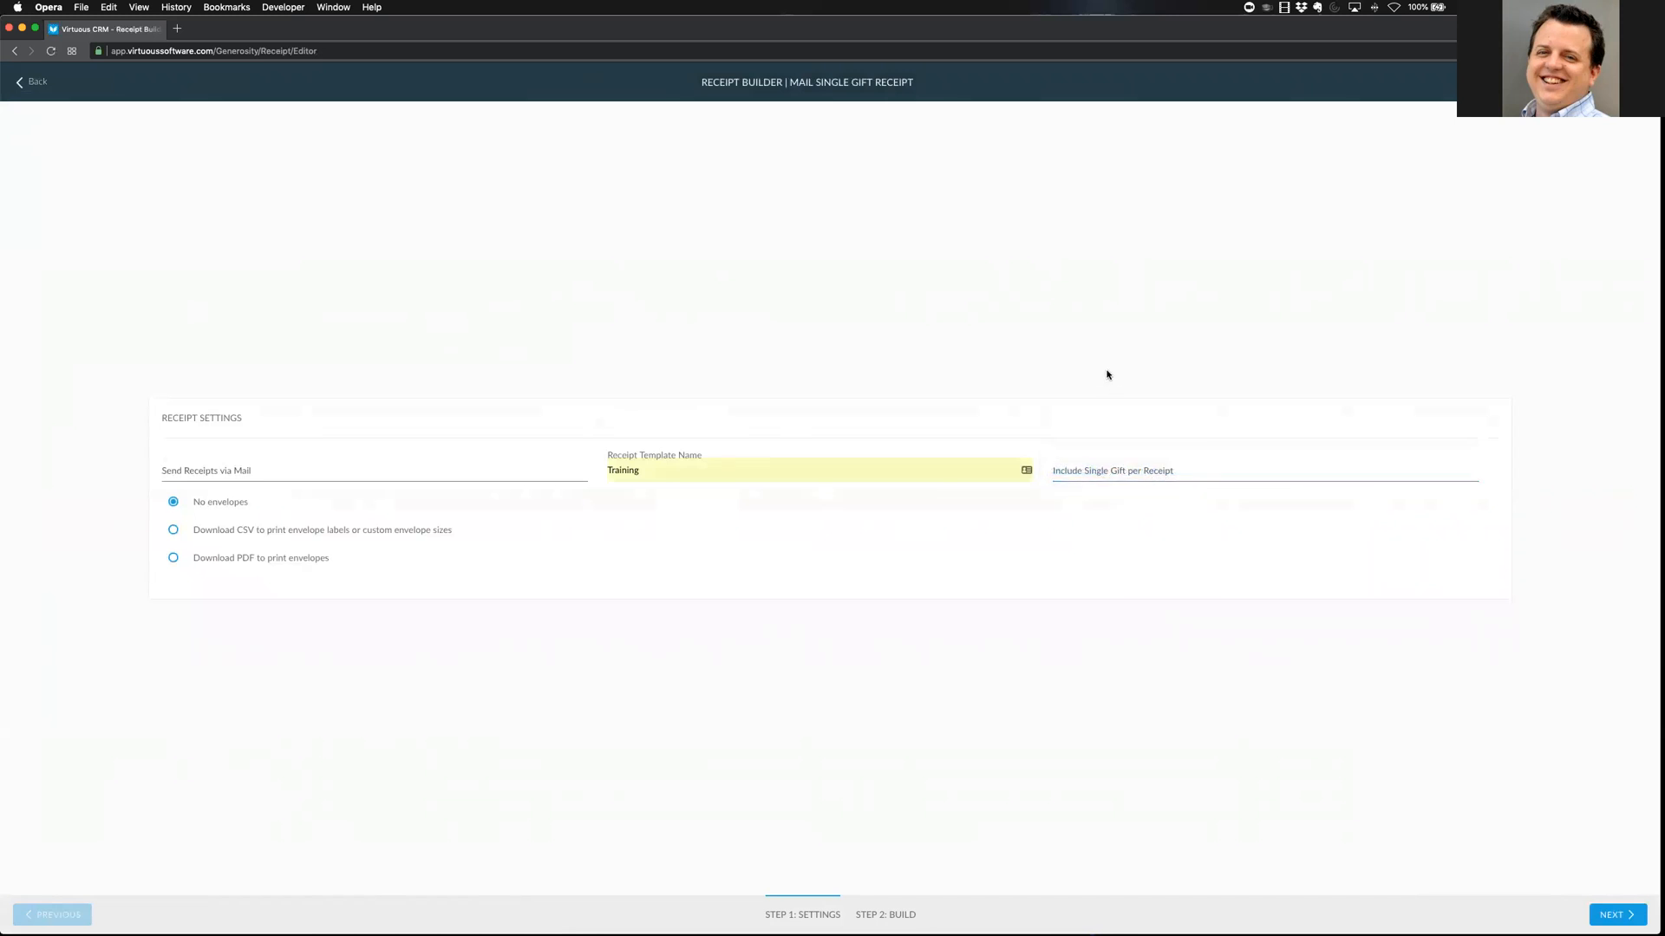
left_click(1618, 916)
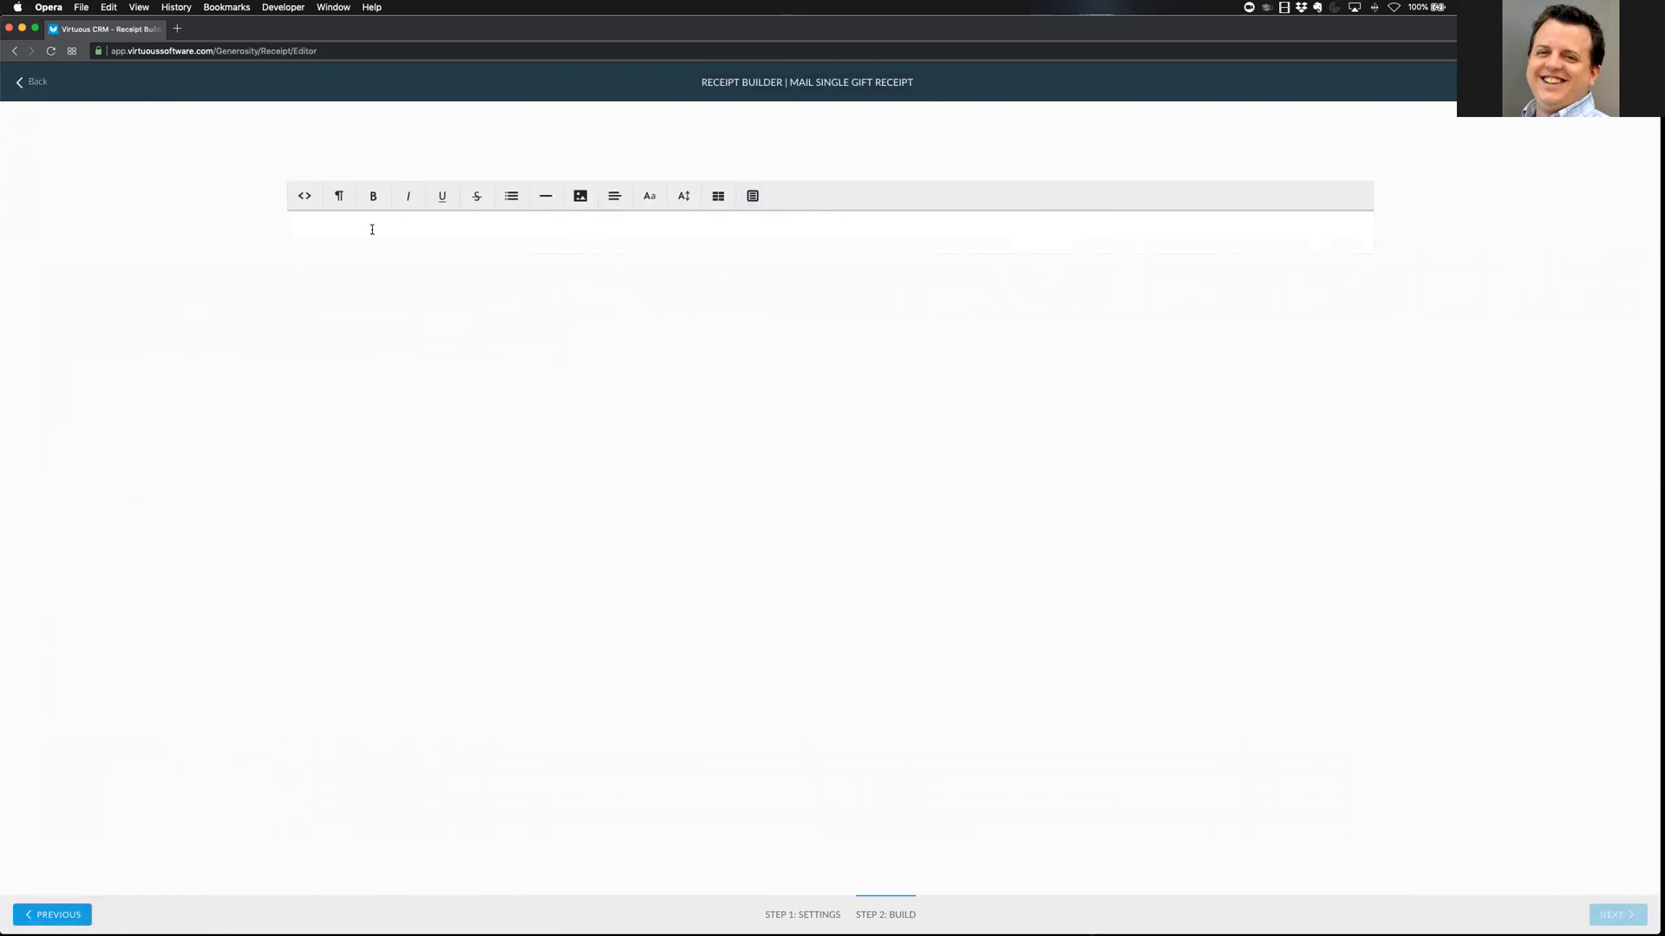
Insert the LongReceiptDate, ContactName and PrimaryFullAddress merge fields at the top of the letter
left_click(748, 197)
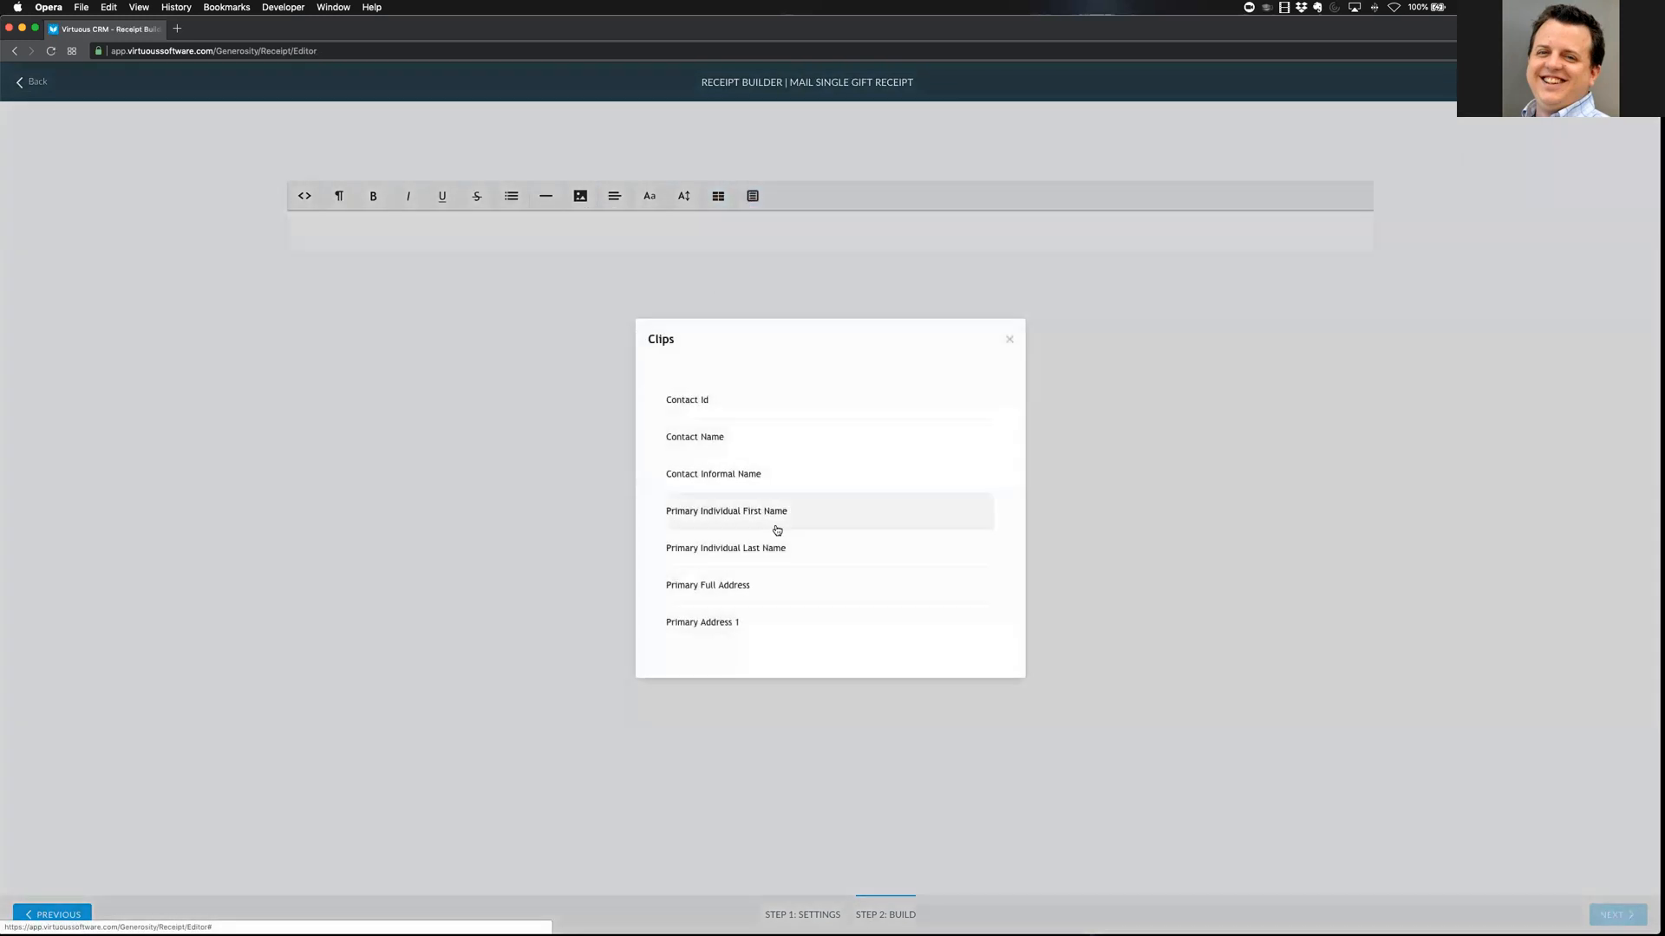
scroll(778, 533, "down", 5)
left_click(754, 498)
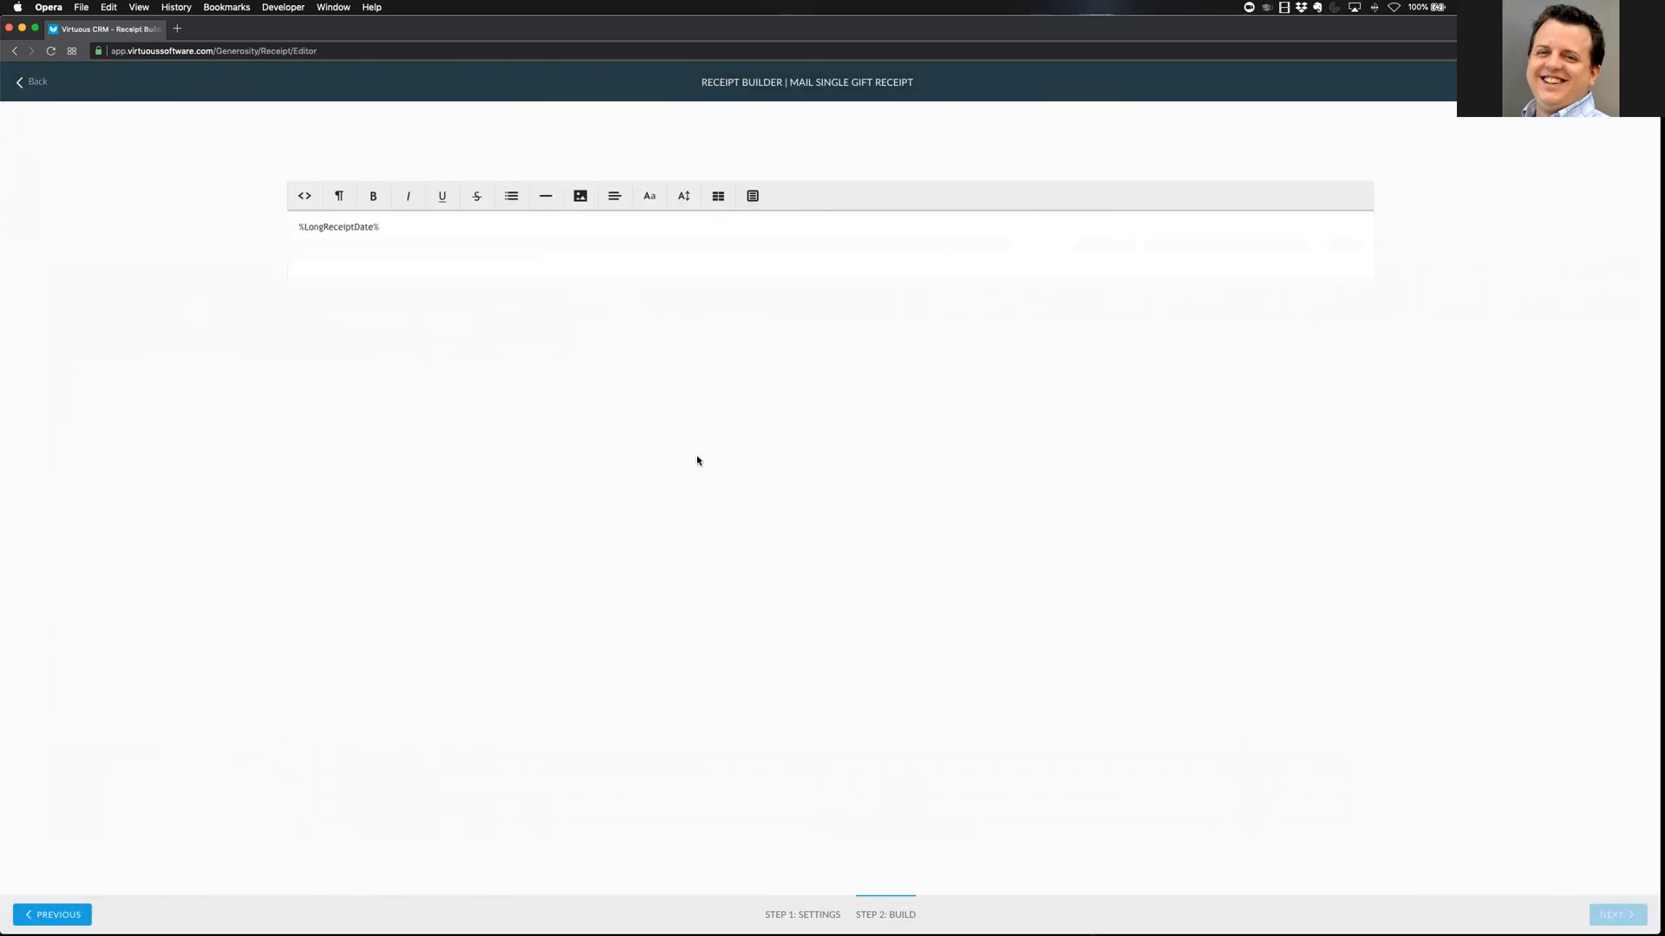
left_click(751, 196)
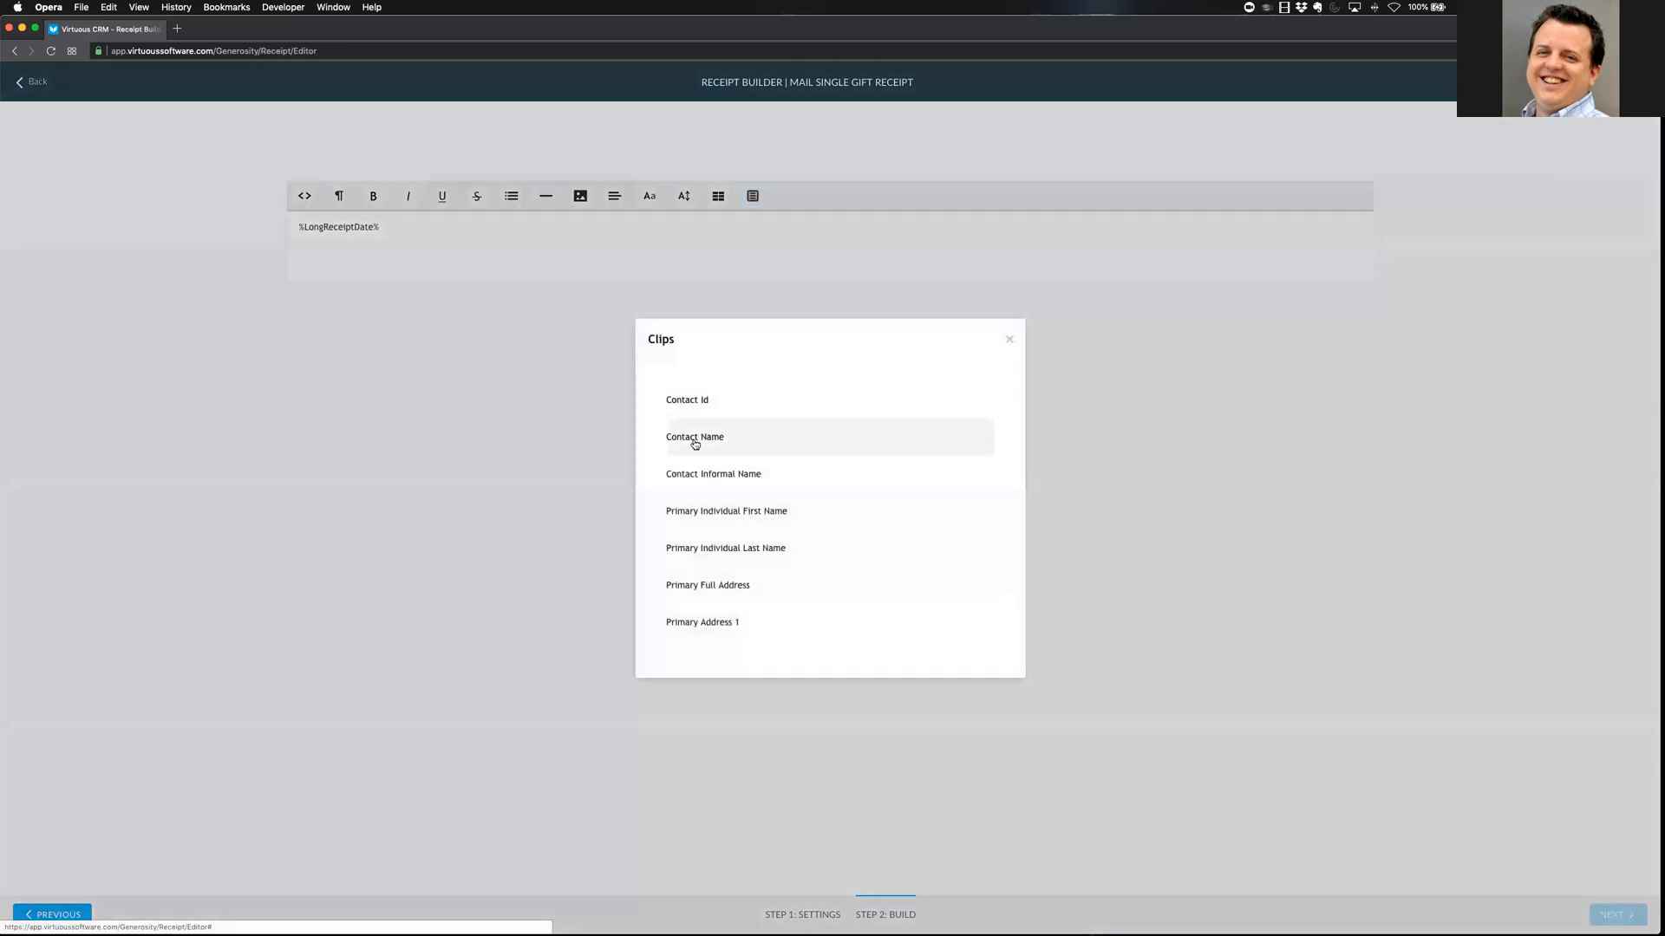
left_click(694, 440)
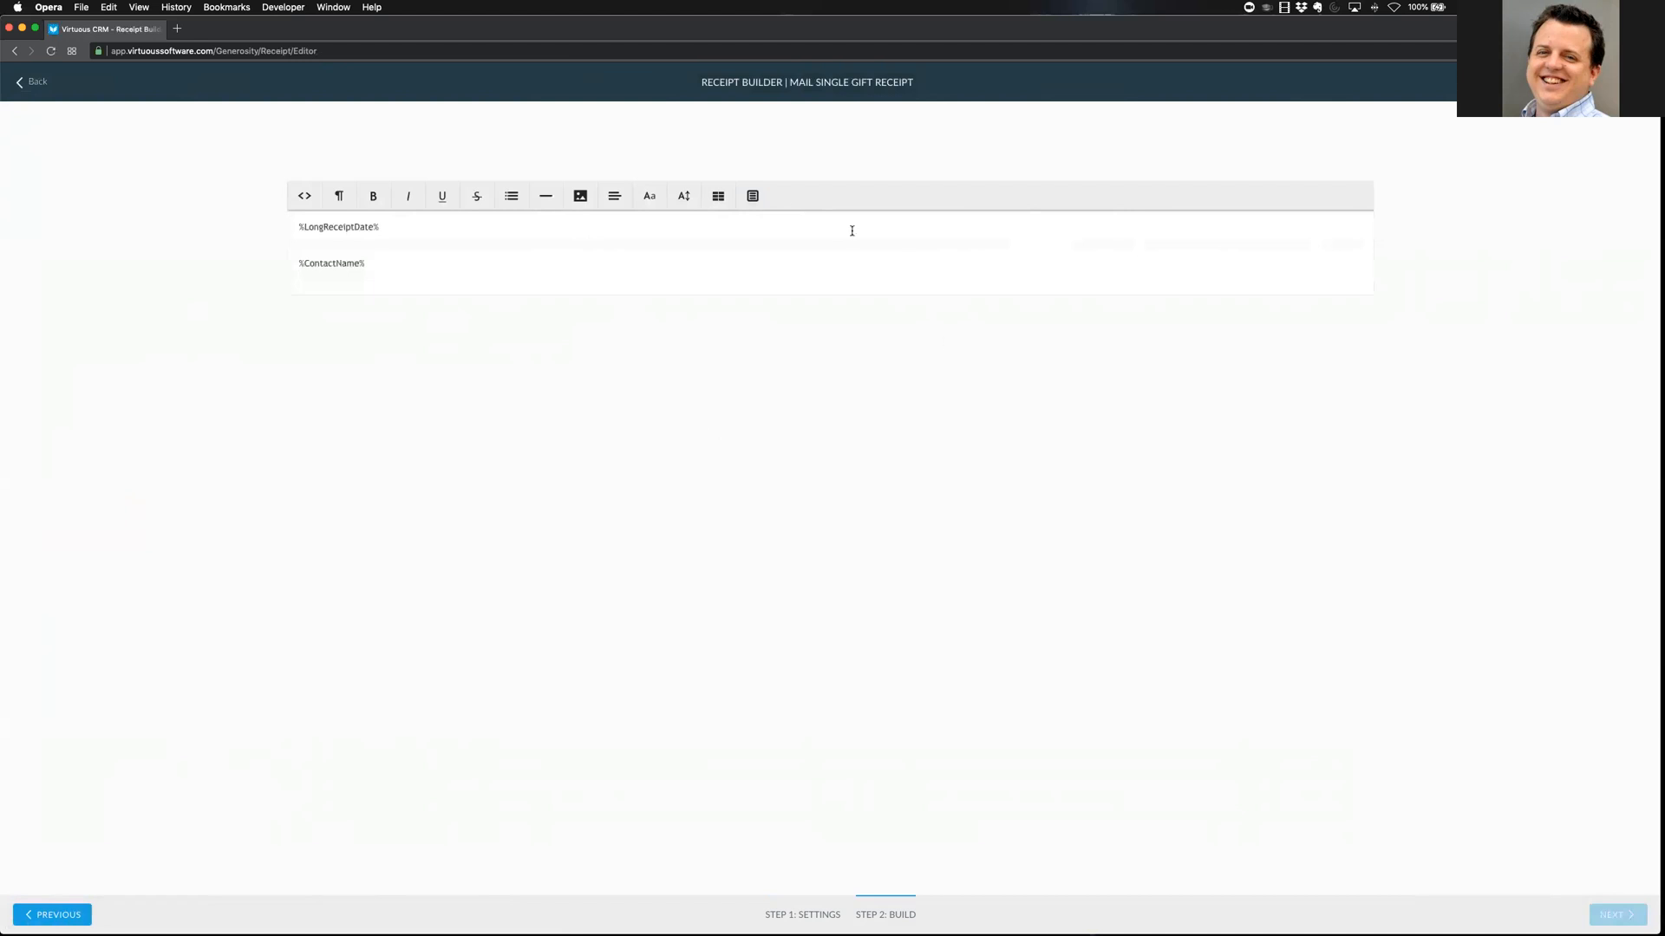
left_click(751, 196)
Write the greeting 'Dear' with the PrimaryIndividualFirstName field, then 'Thanks for your money!' on a new line
type("ear")
left_click(752, 196)
left_click(740, 517)
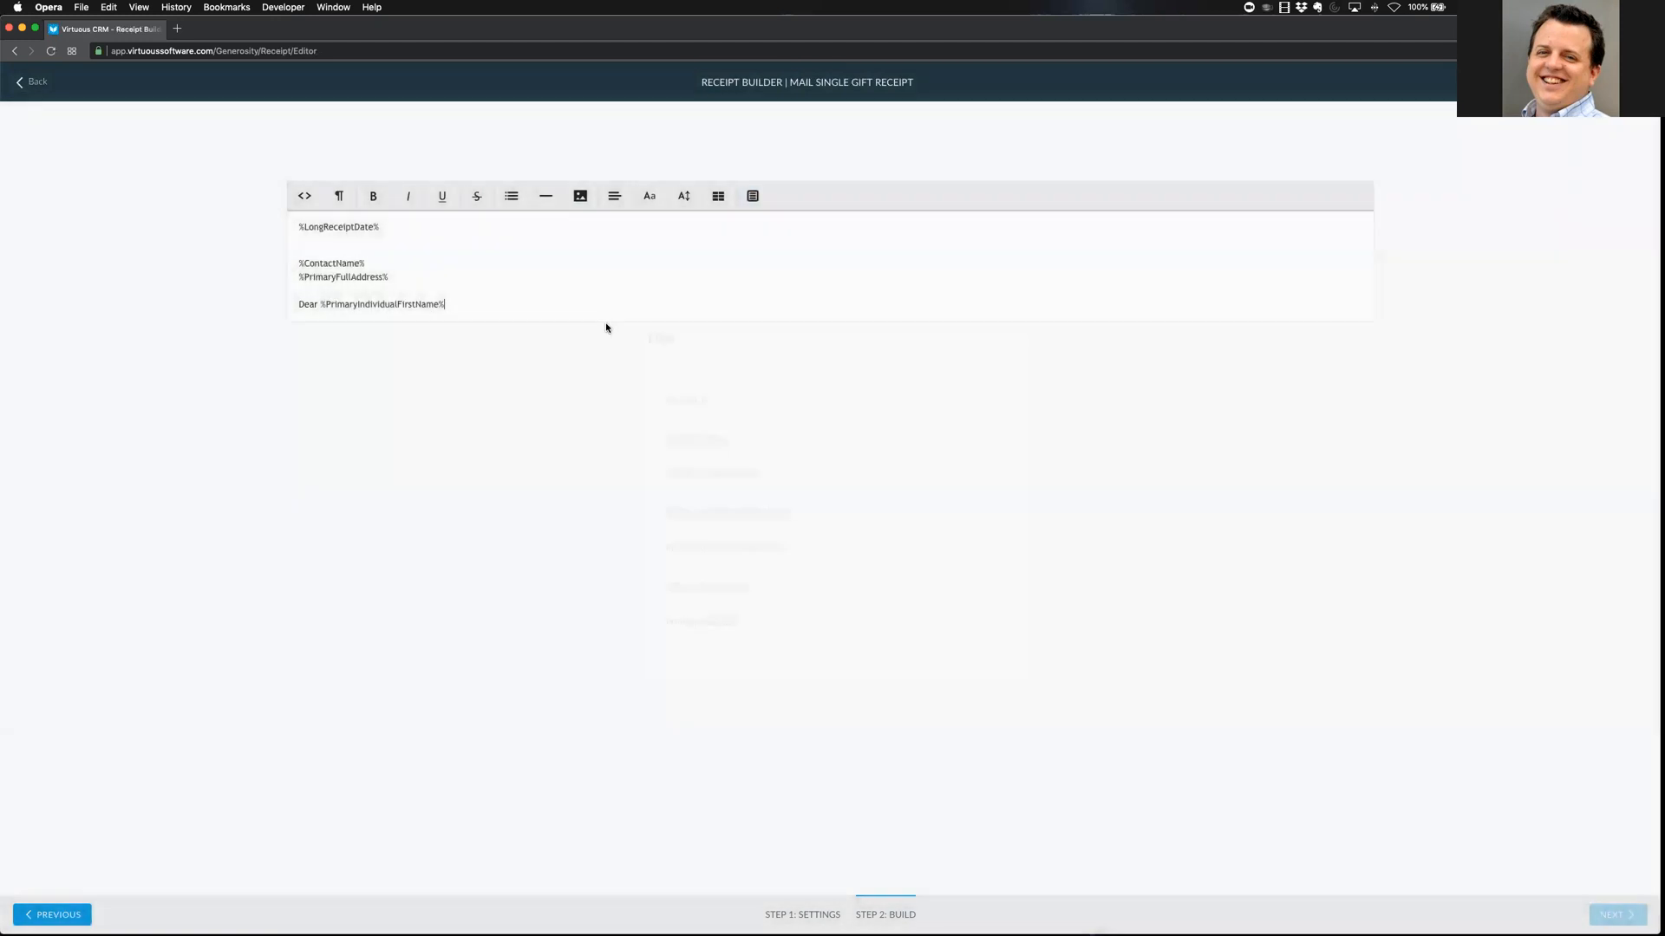
type(",")
key("Return")
type("Thanks")
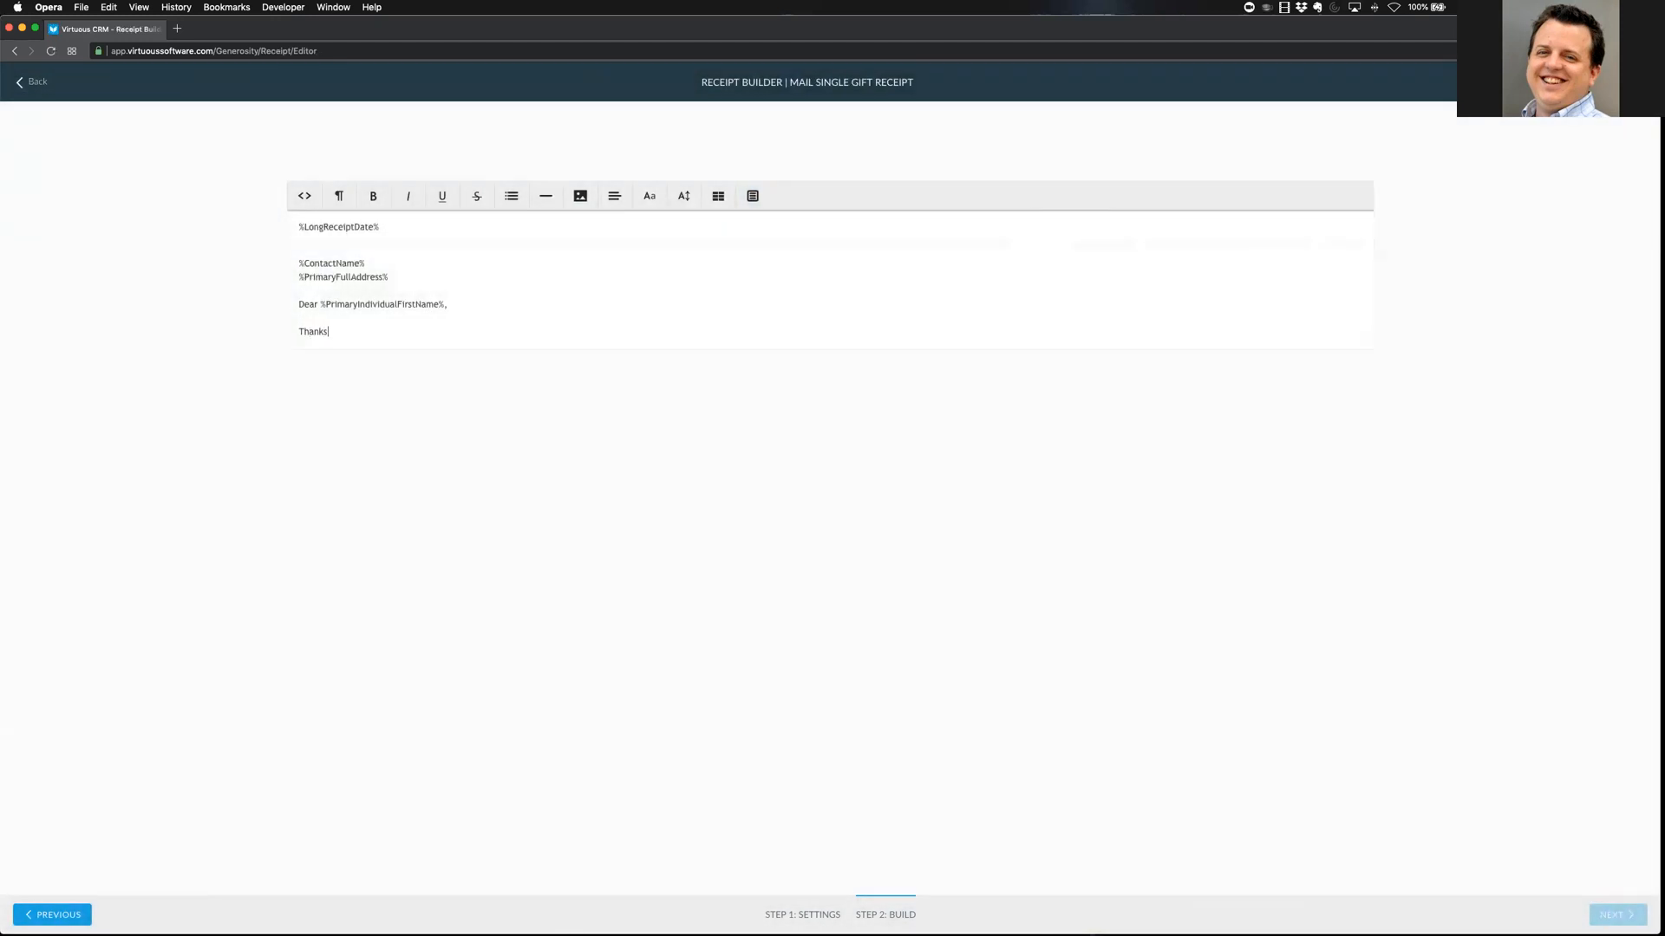
type(" for your money!")
Browse the gift merge fields without inserting any, then add 'See below for your records'
left_click(753, 196)
scroll(819, 606, "down", 4)
scroll(847, 564, "down", 5)
scroll(832, 528, "down", 5)
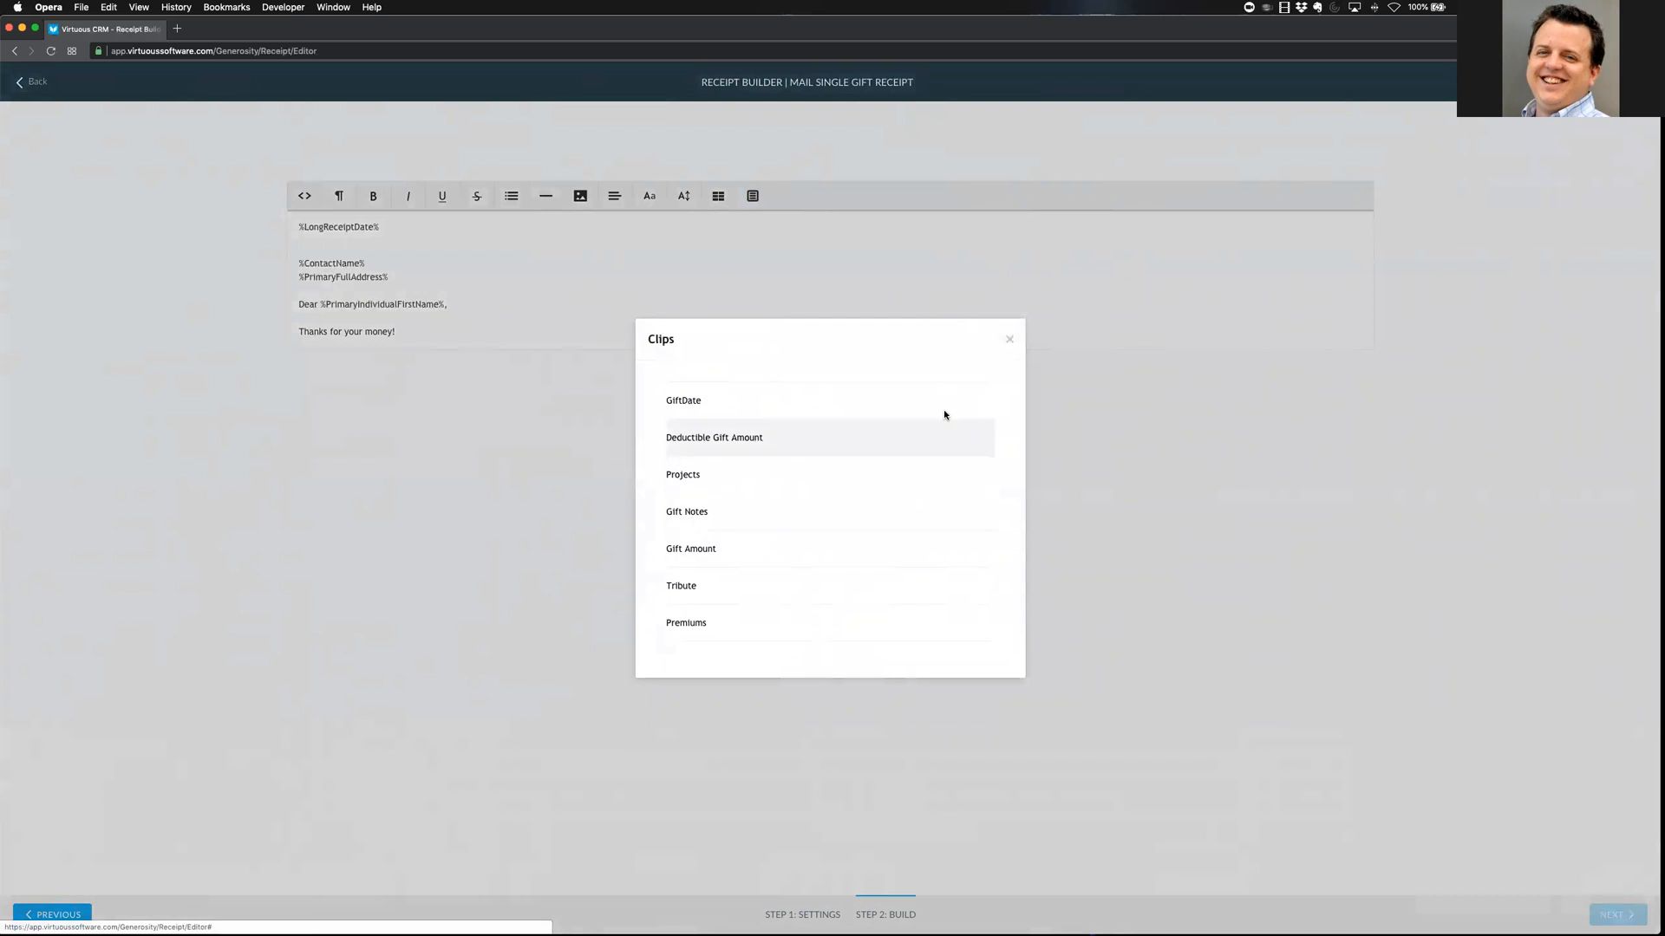
left_click(1009, 339)
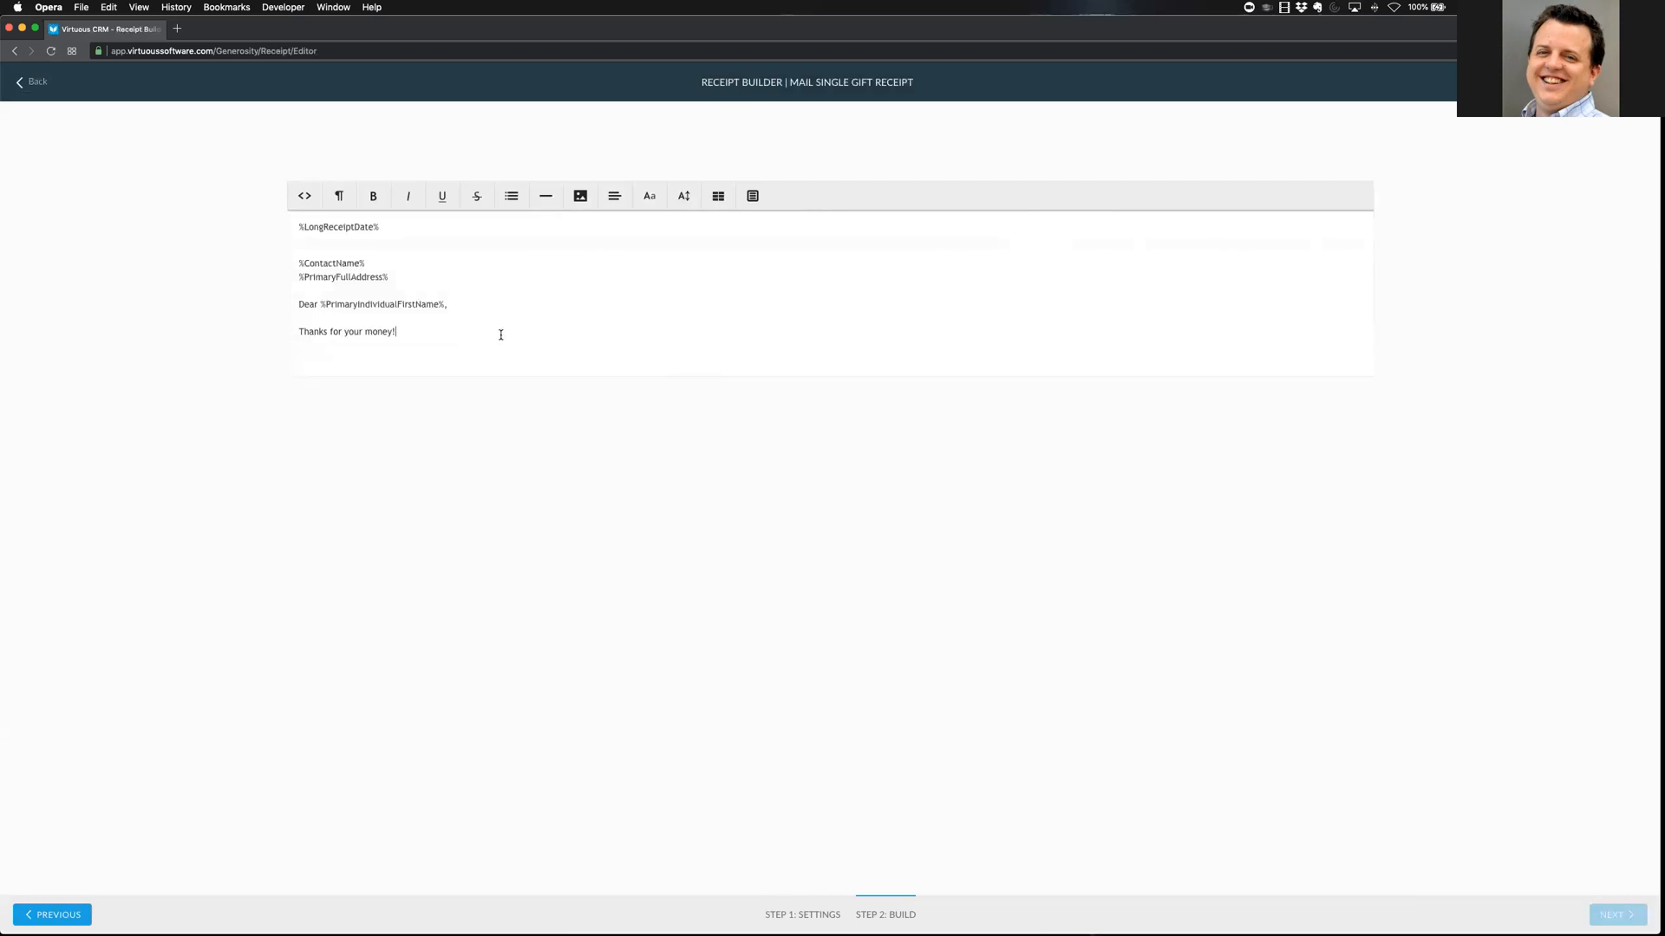
type("See below for your records.")
Insert the Gift Table clip with Receipted Gift ID, Gift Type, Gift Date, Amount, Projects and Tribute columns
left_click(753, 196)
scroll(787, 533, "down", 10)
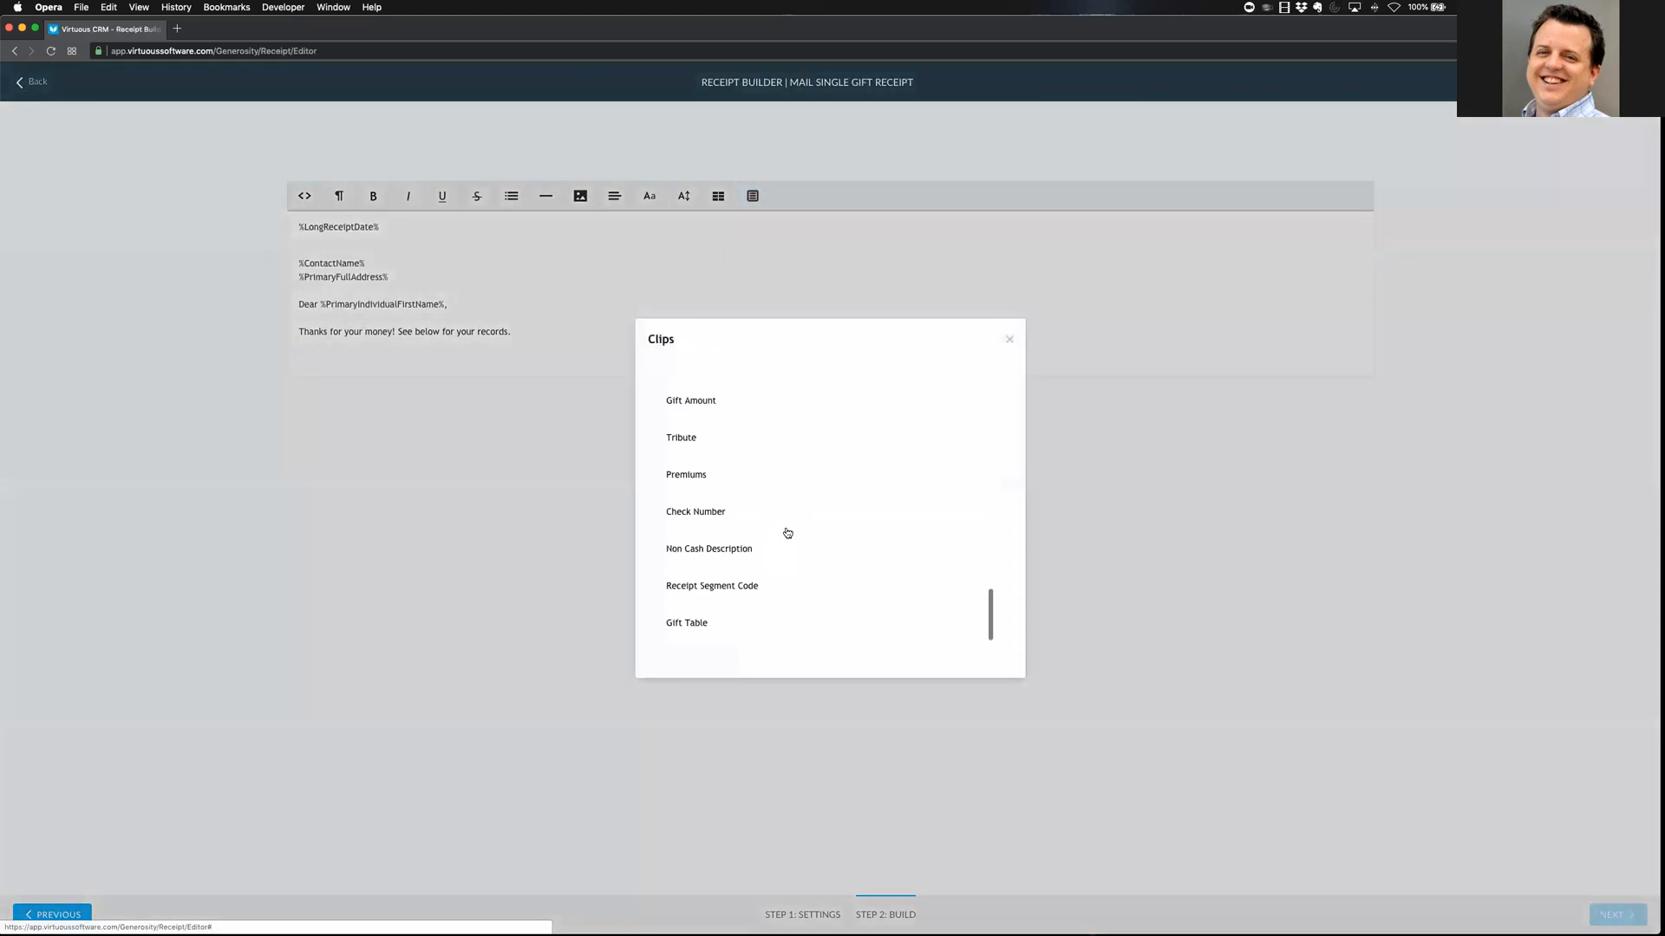
left_click(711, 624)
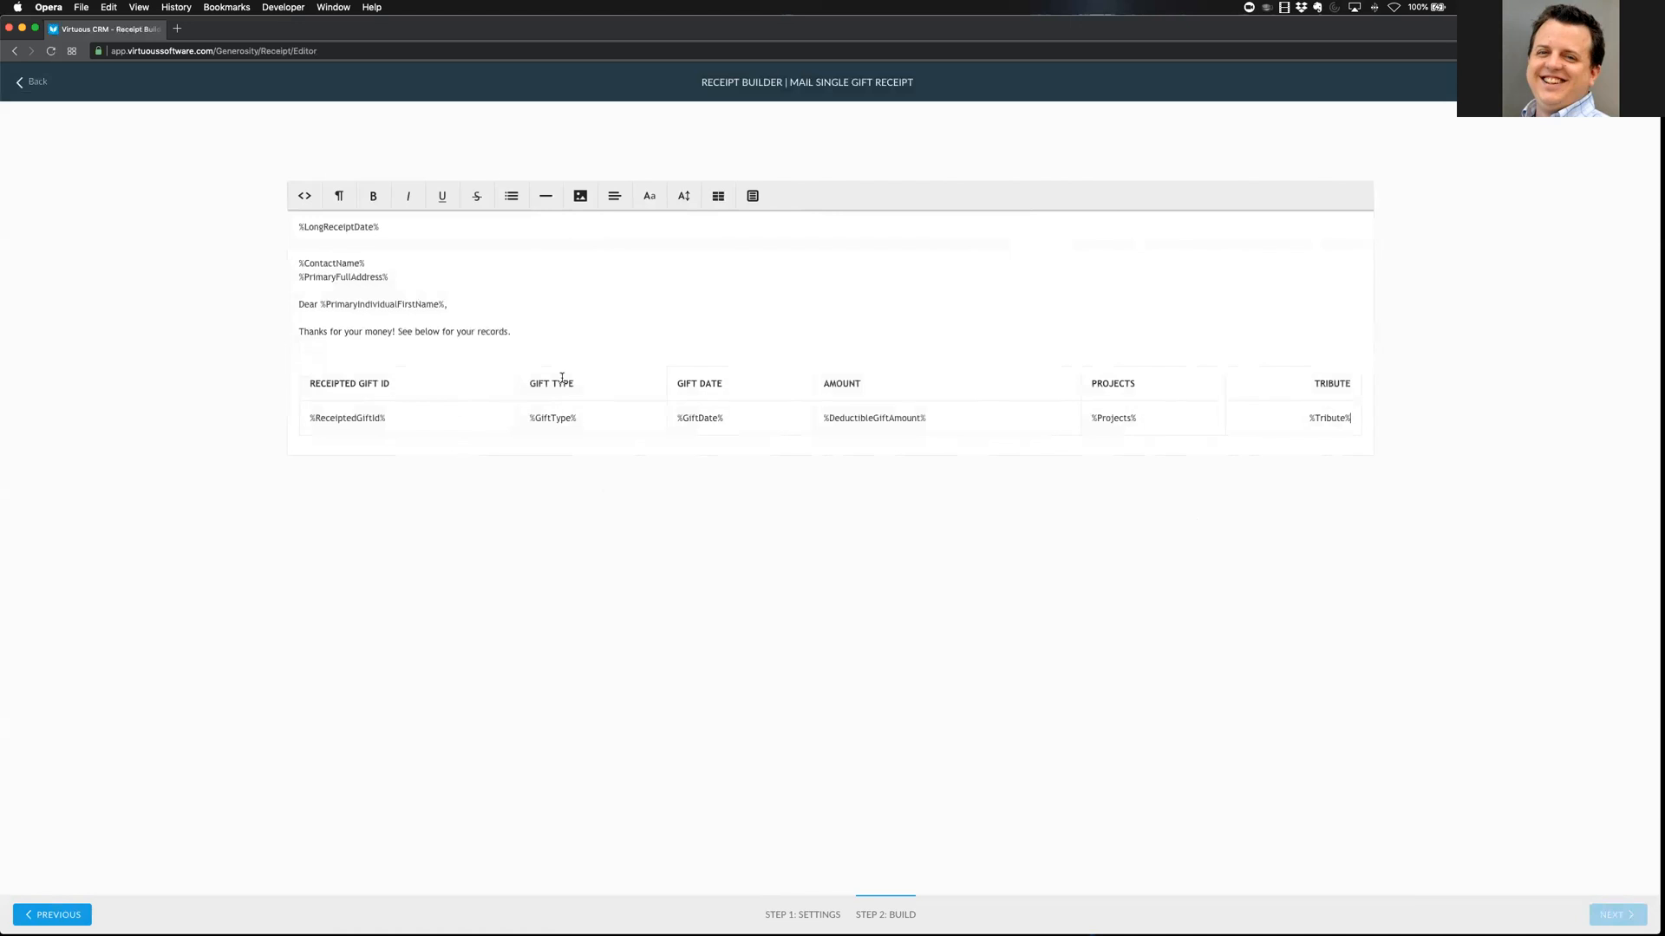
left_click(752, 196)
scroll(767, 633, "down", 5)
scroll(767, 633, "down", 3)
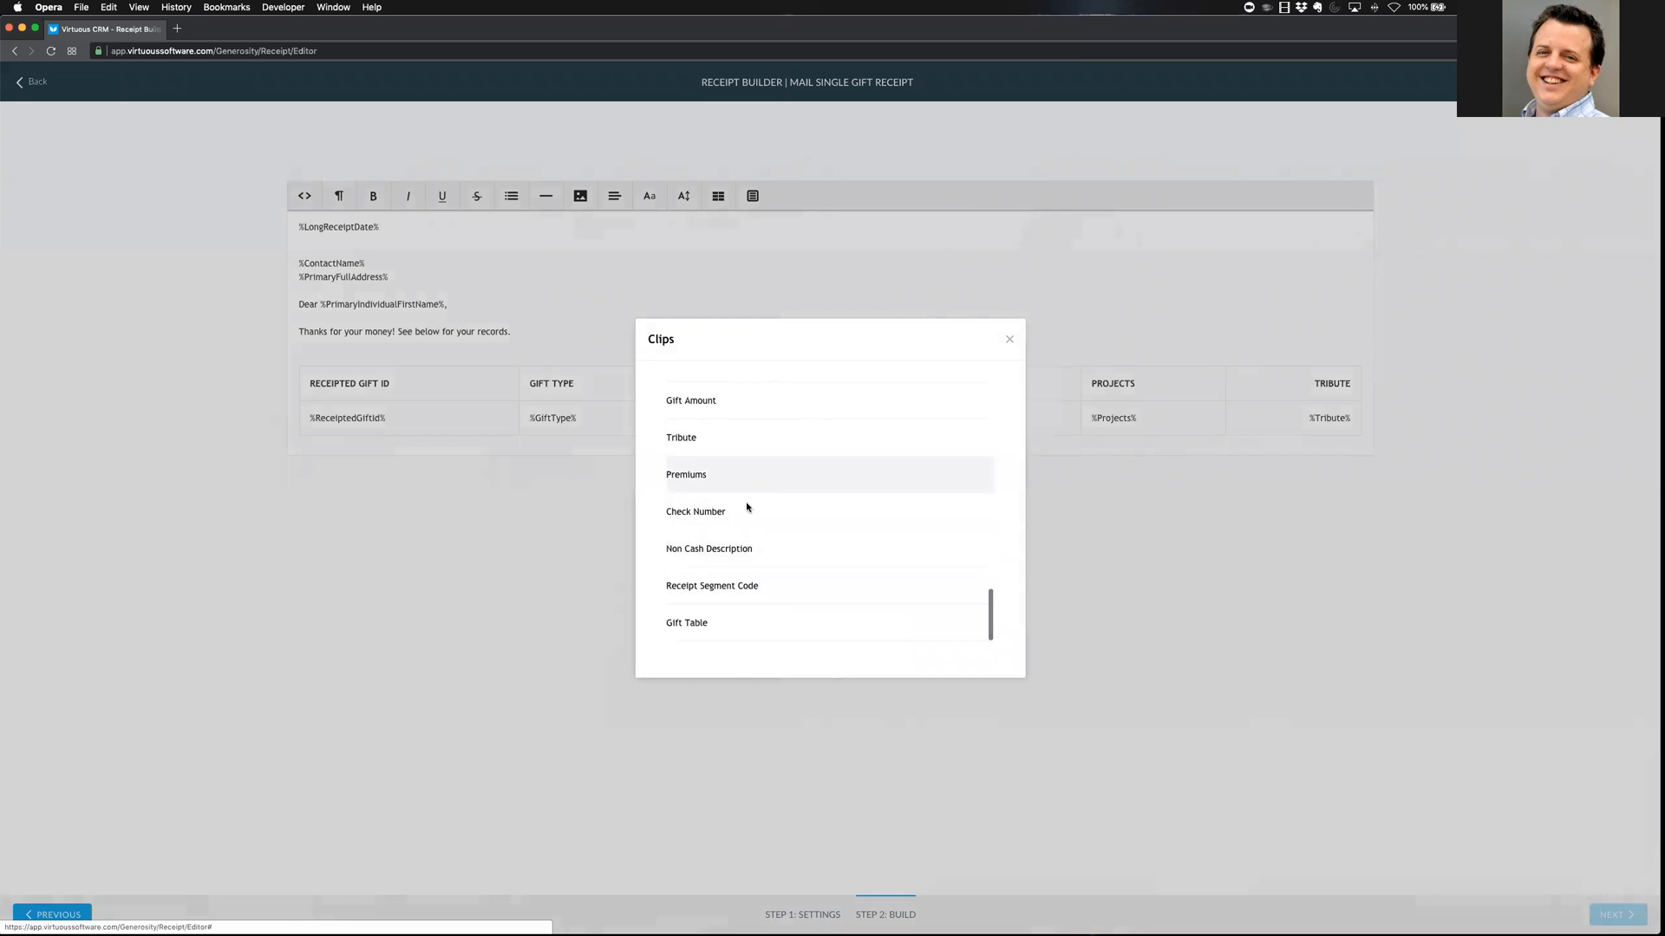
scroll(769, 531, "up", 4)
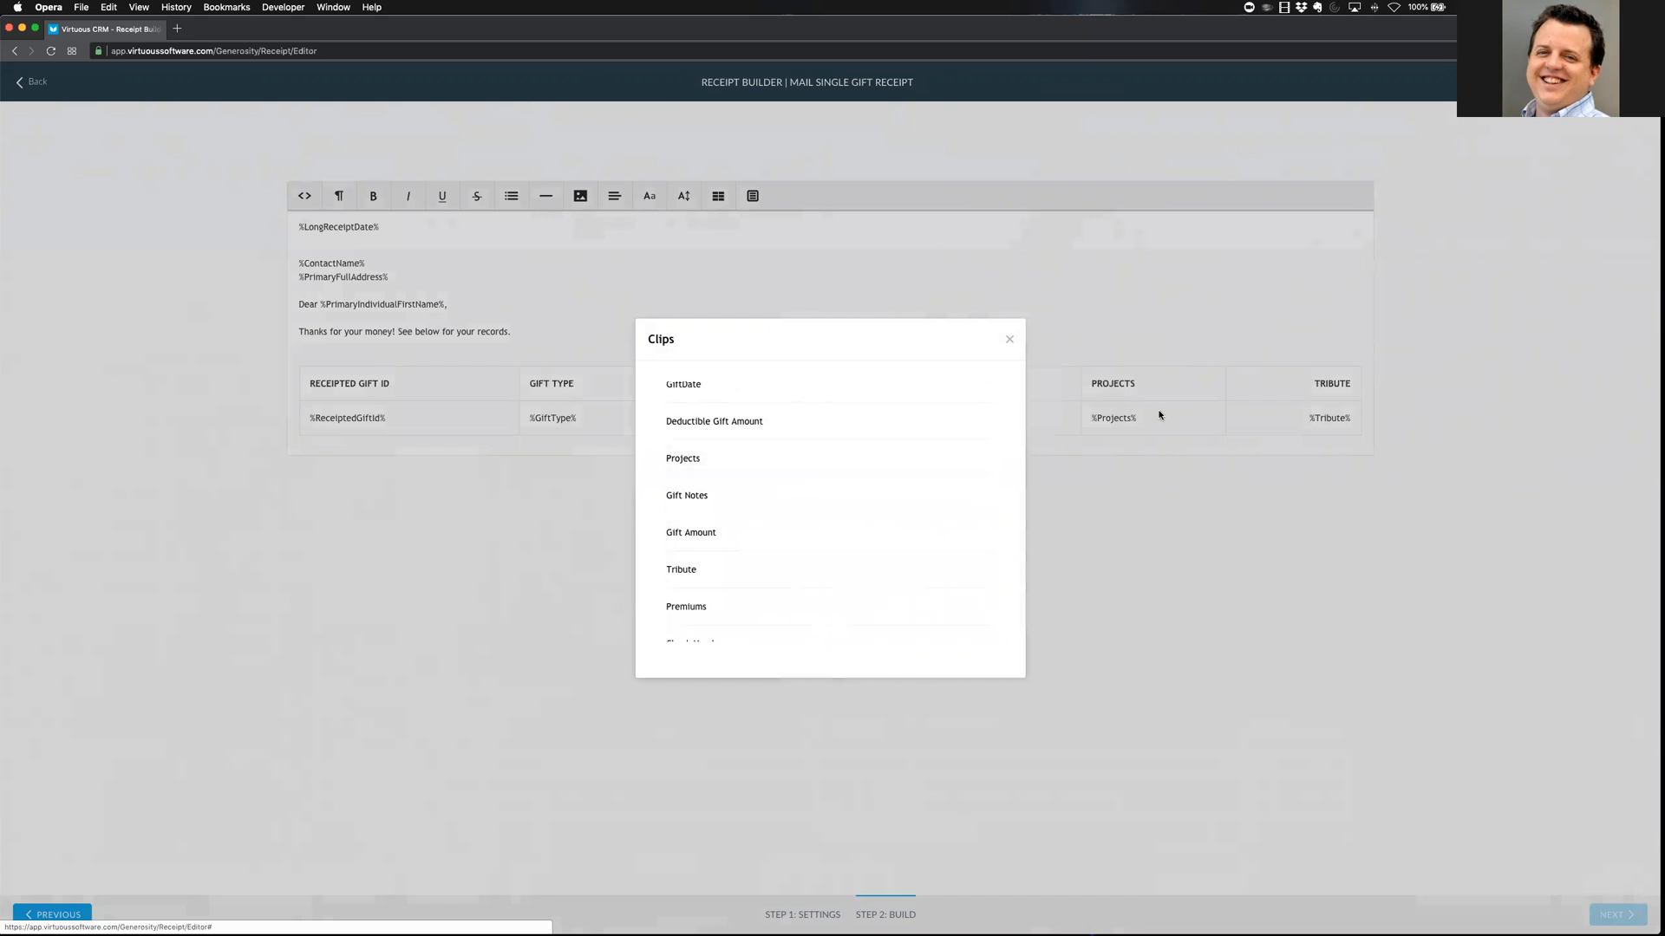
left_click(761, 423)
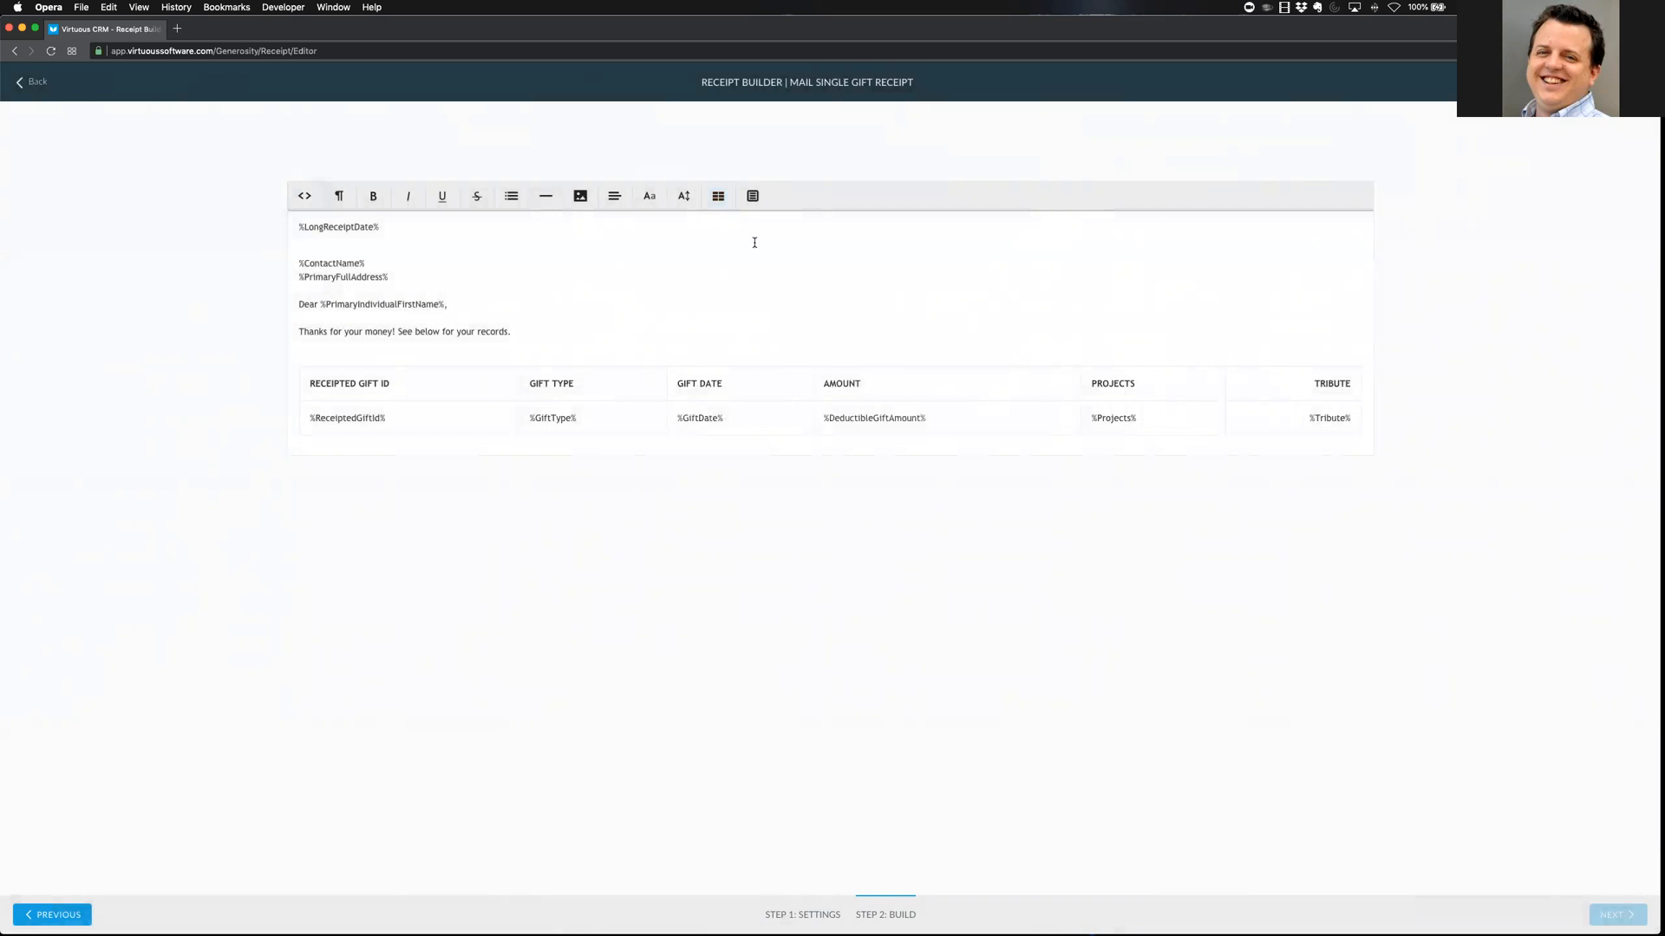
Delete the Receipted Gift ID and Tribute columns from the gift table
left_click(718, 198)
scroll(754, 304, "down", 3)
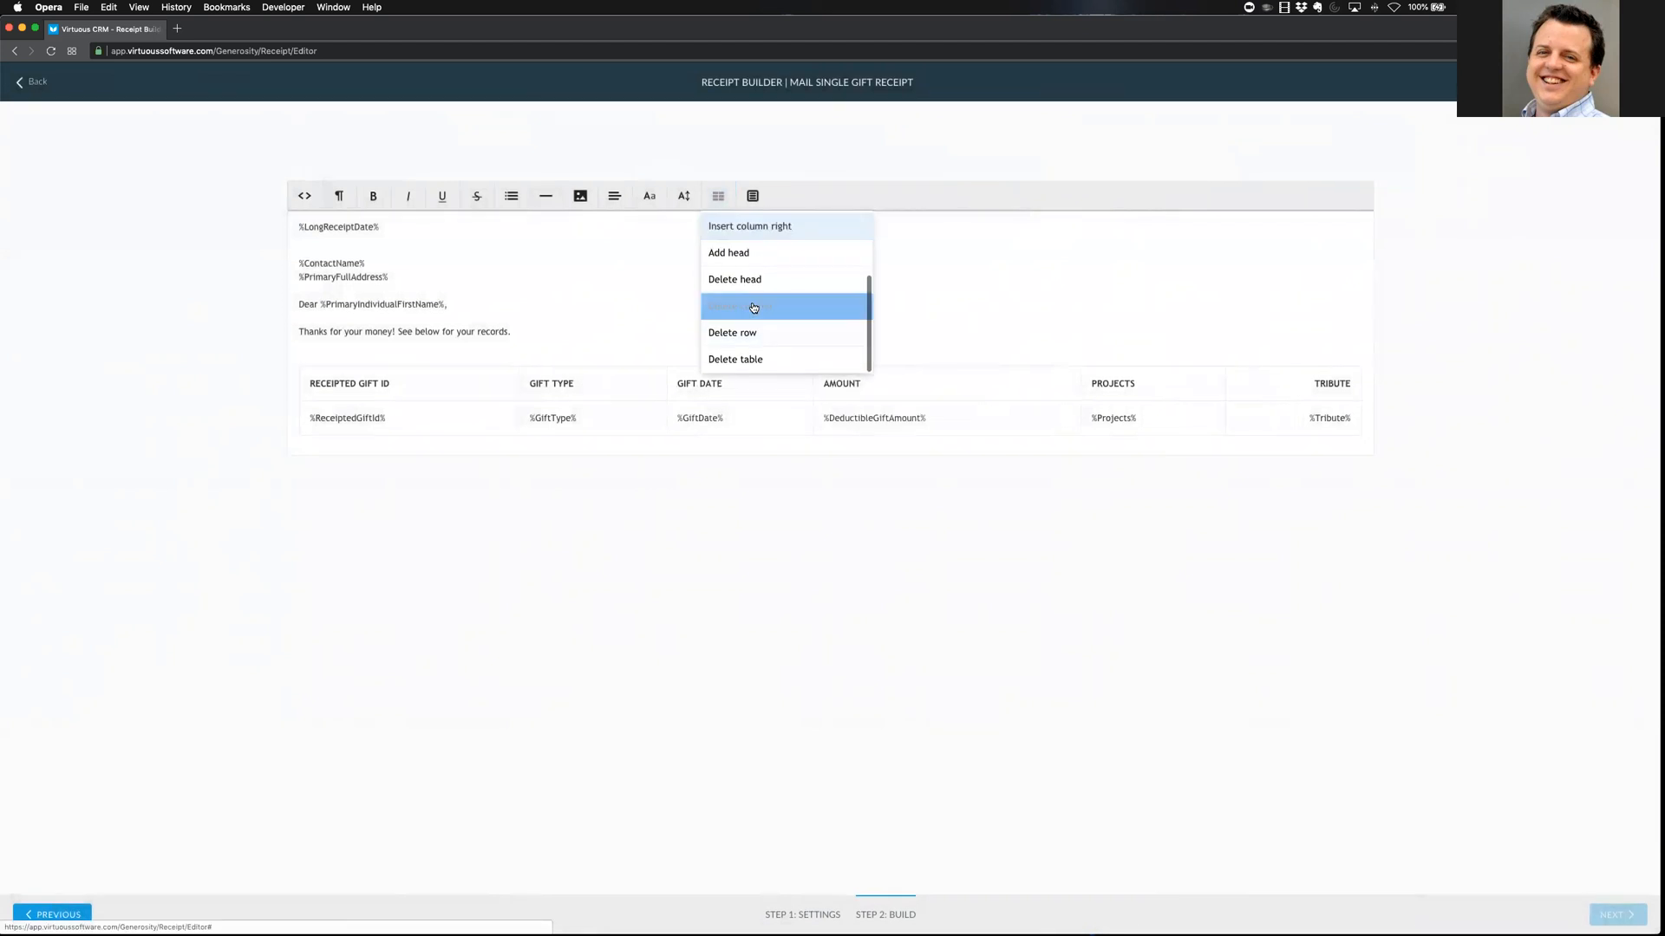
left_click_drag(395, 384, 308, 384)
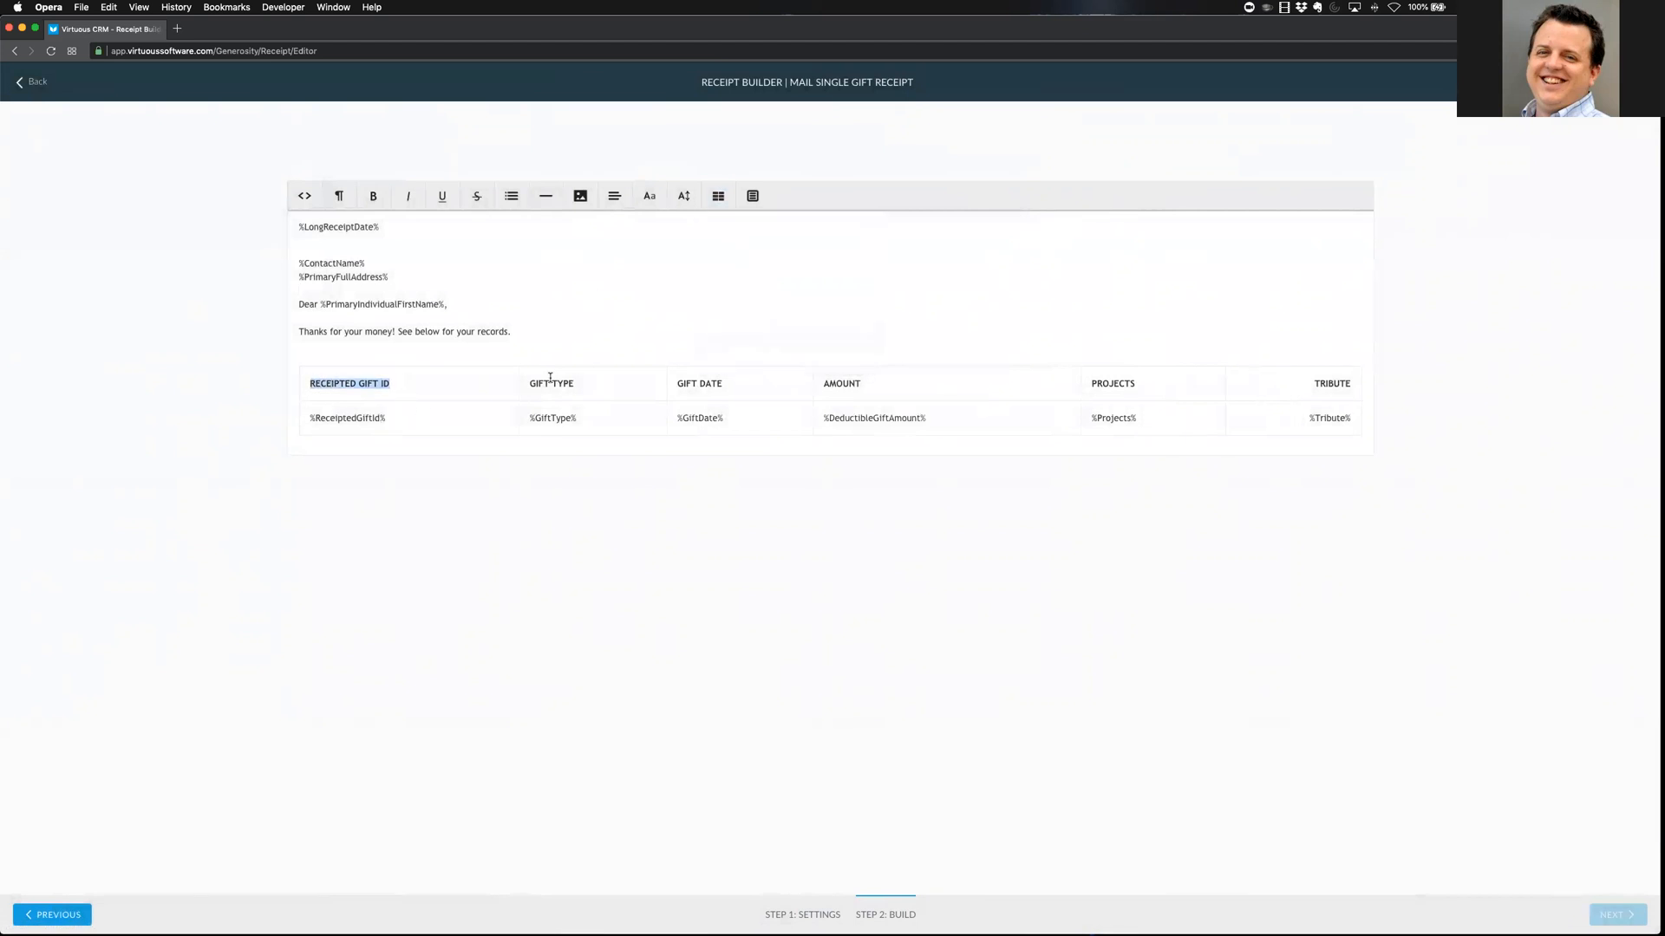
left_click(463, 381)
left_click(718, 196)
left_click(768, 309)
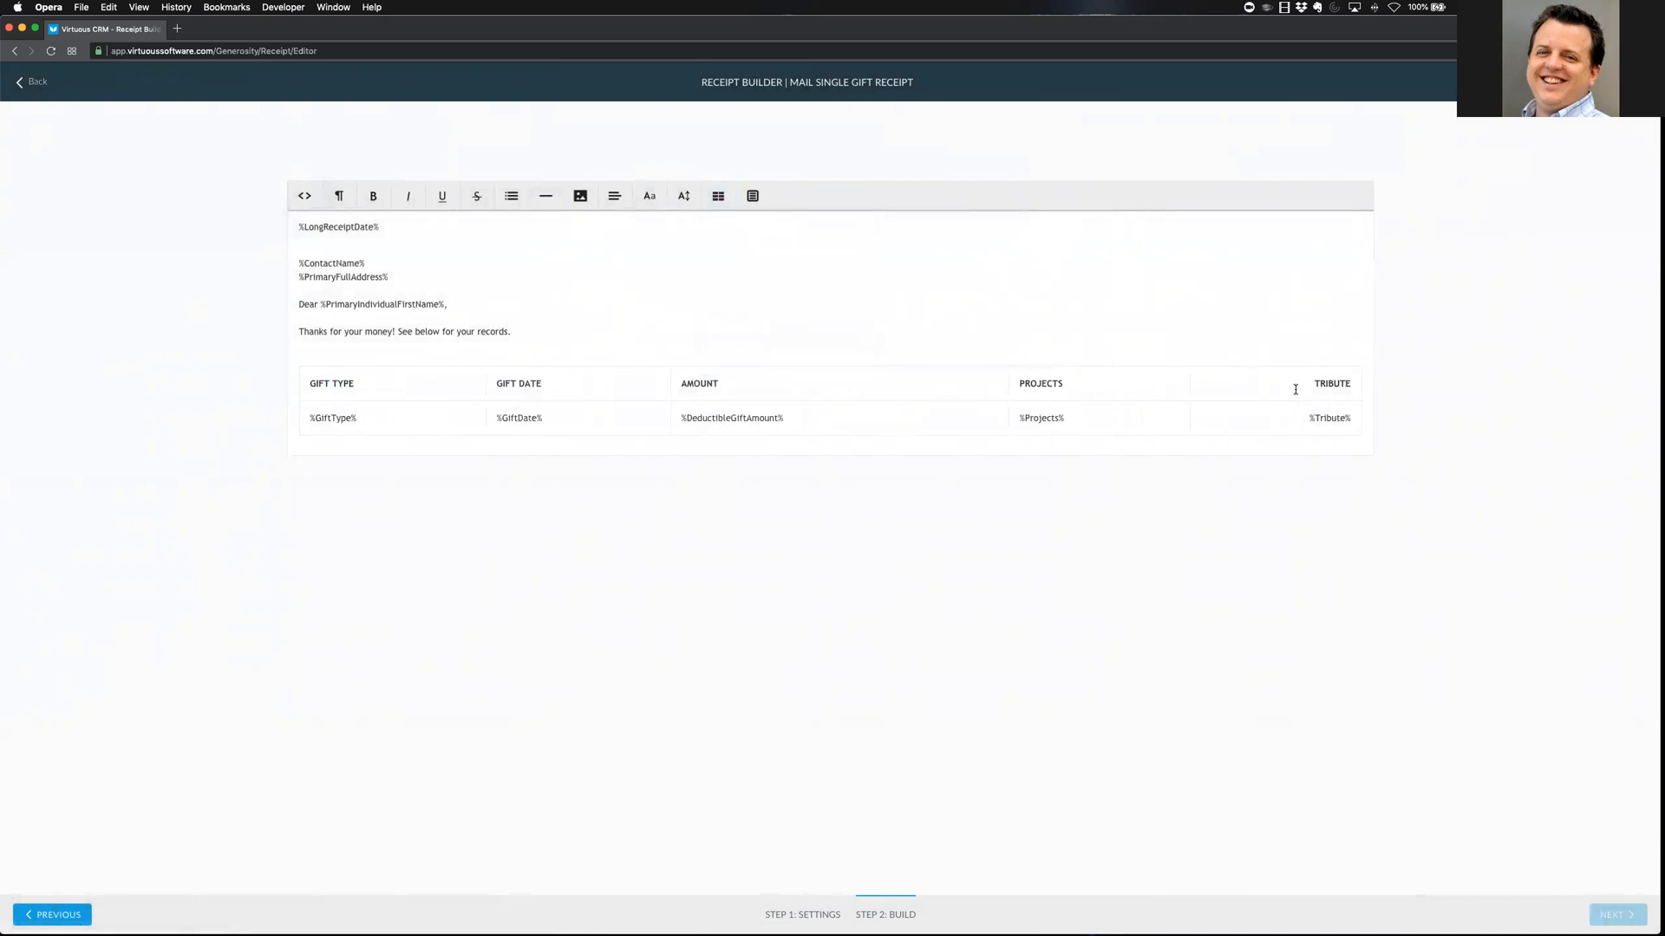
left_click(718, 196)
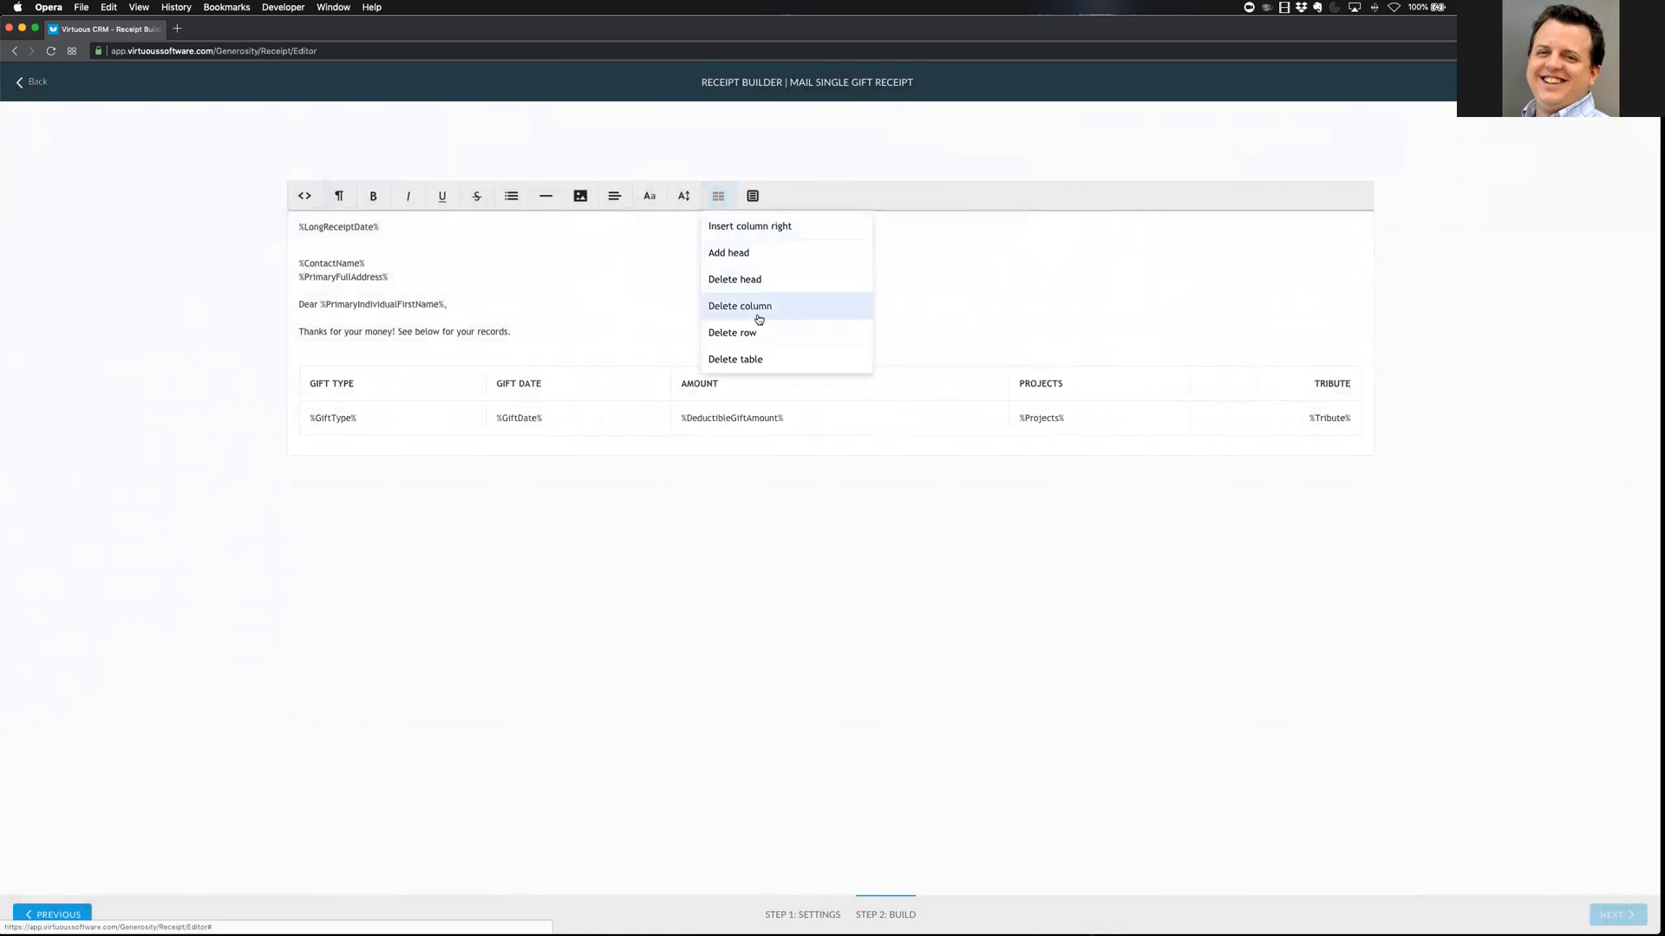
left_click(758, 309)
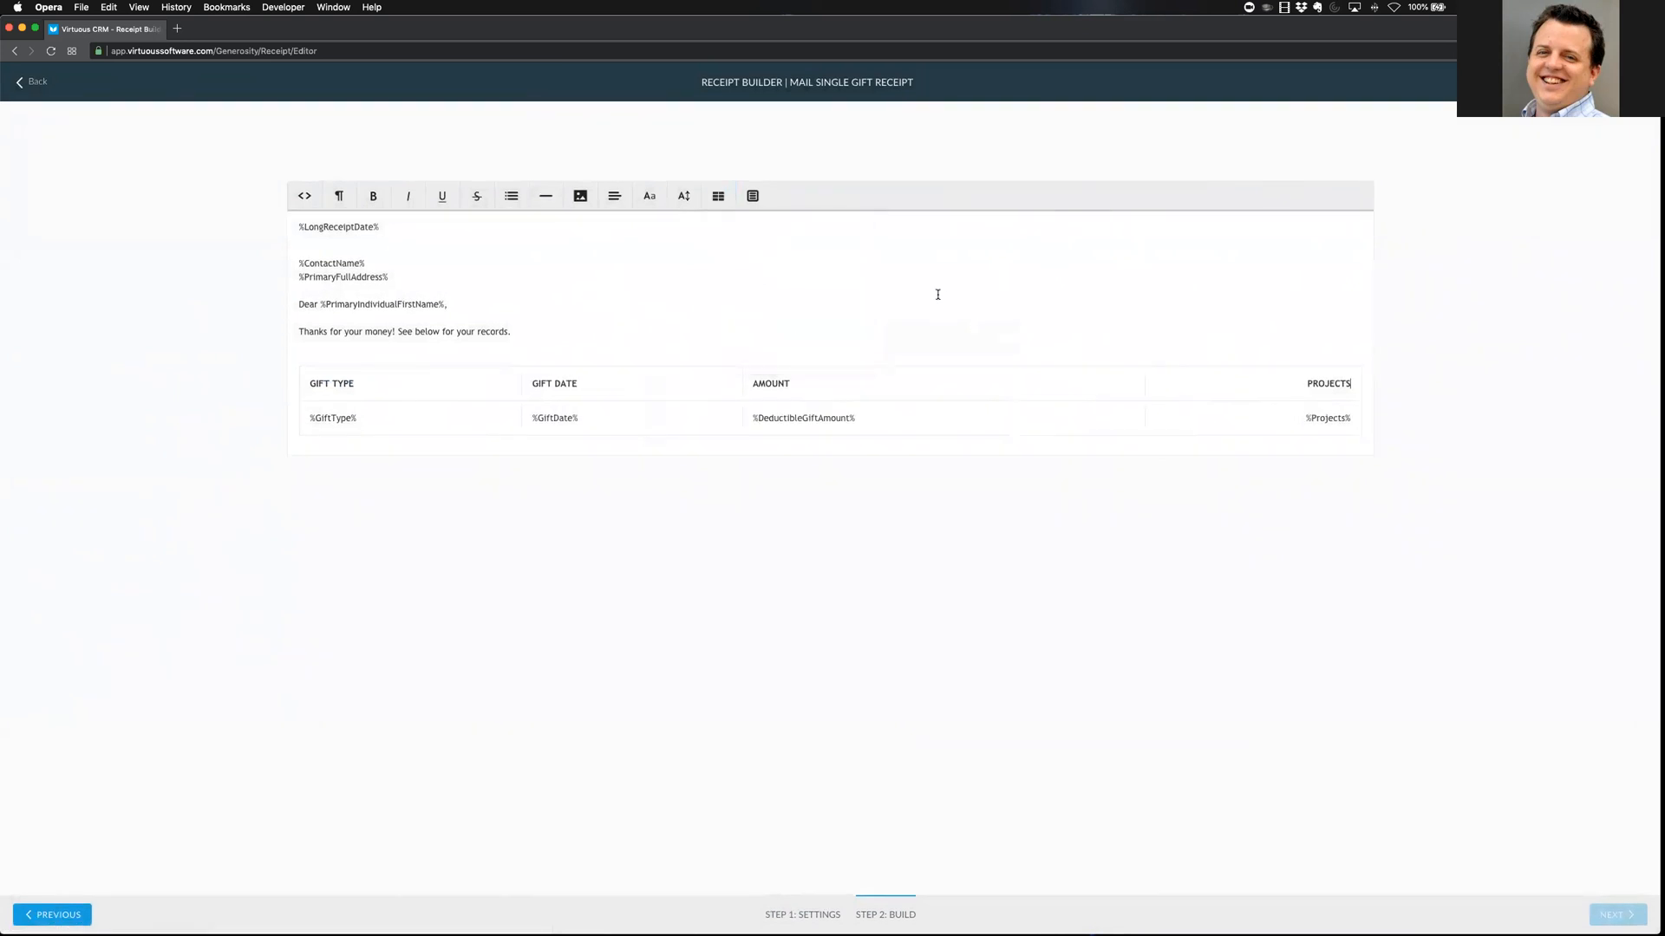
left_click(933, 294)
Preview the Training receipt with sample data, scroll through it, and close the preview
left_click(1615, 83)
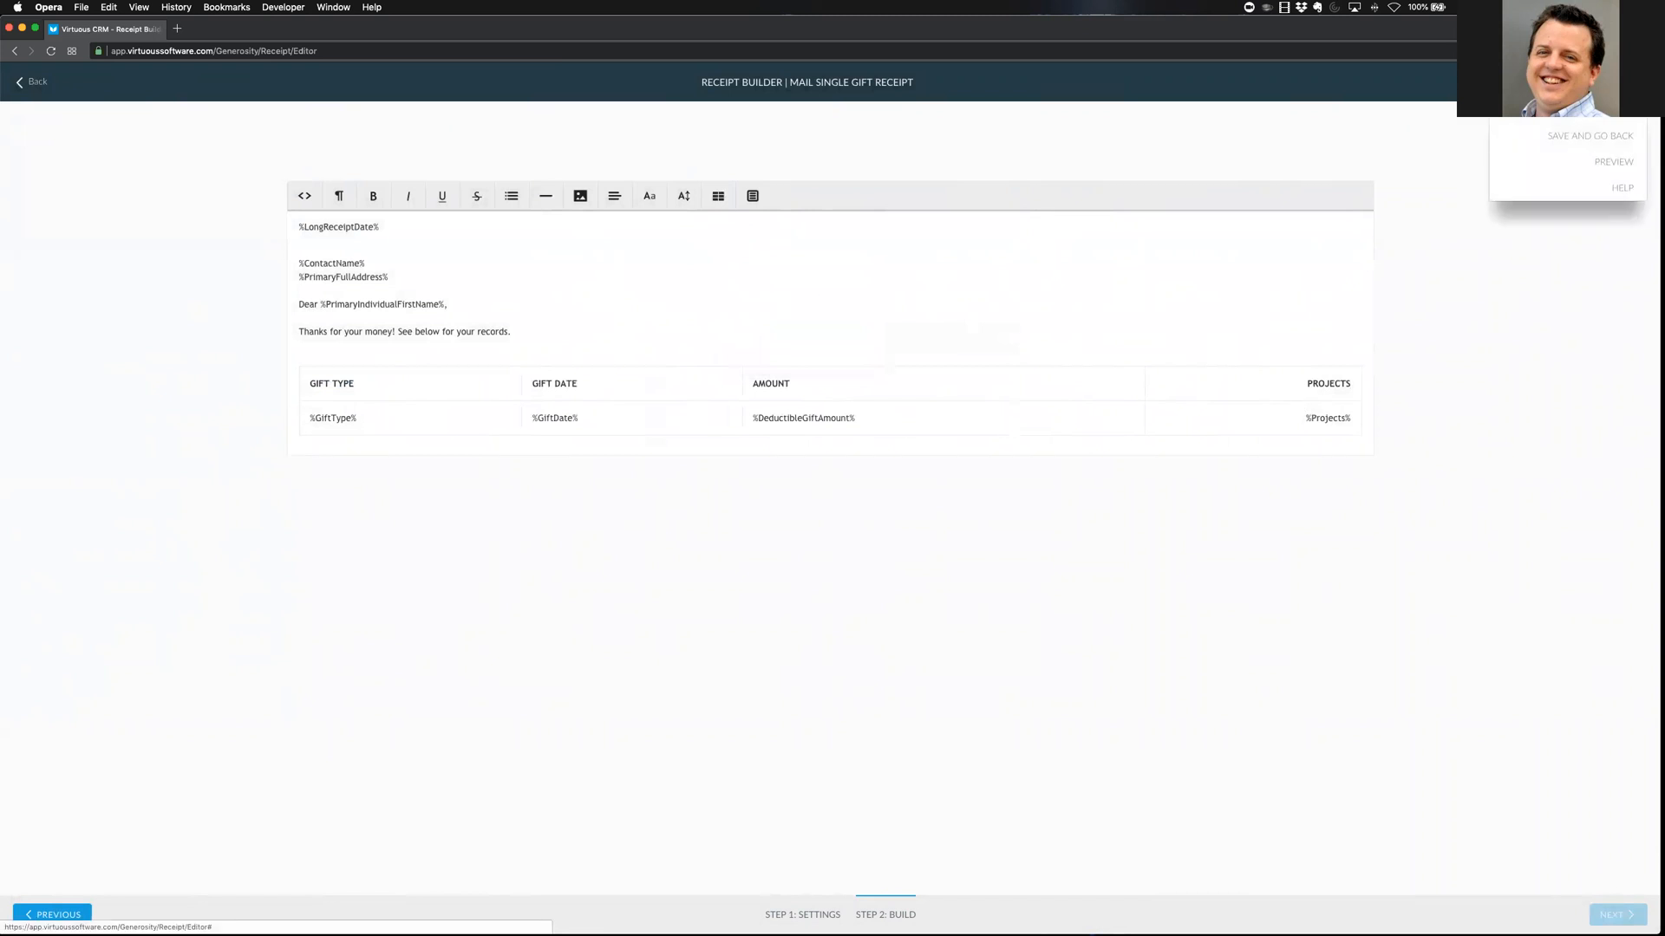
left_click(1597, 165)
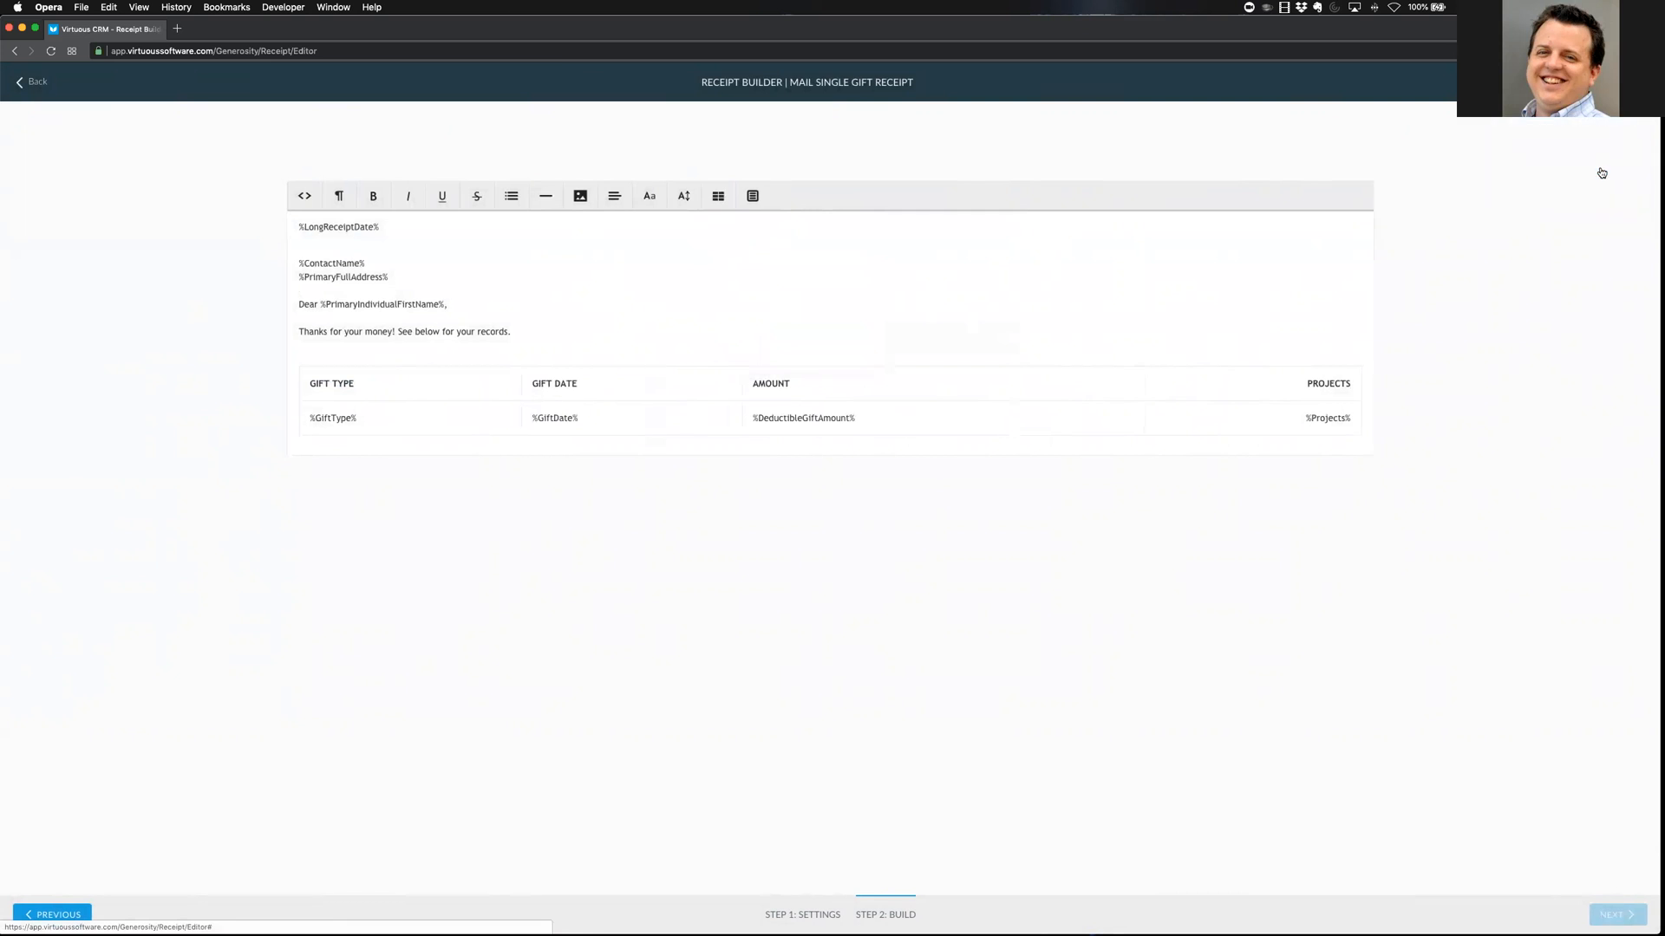
scroll(1240, 420, "down", 2)
scroll(1237, 413, "down", 1)
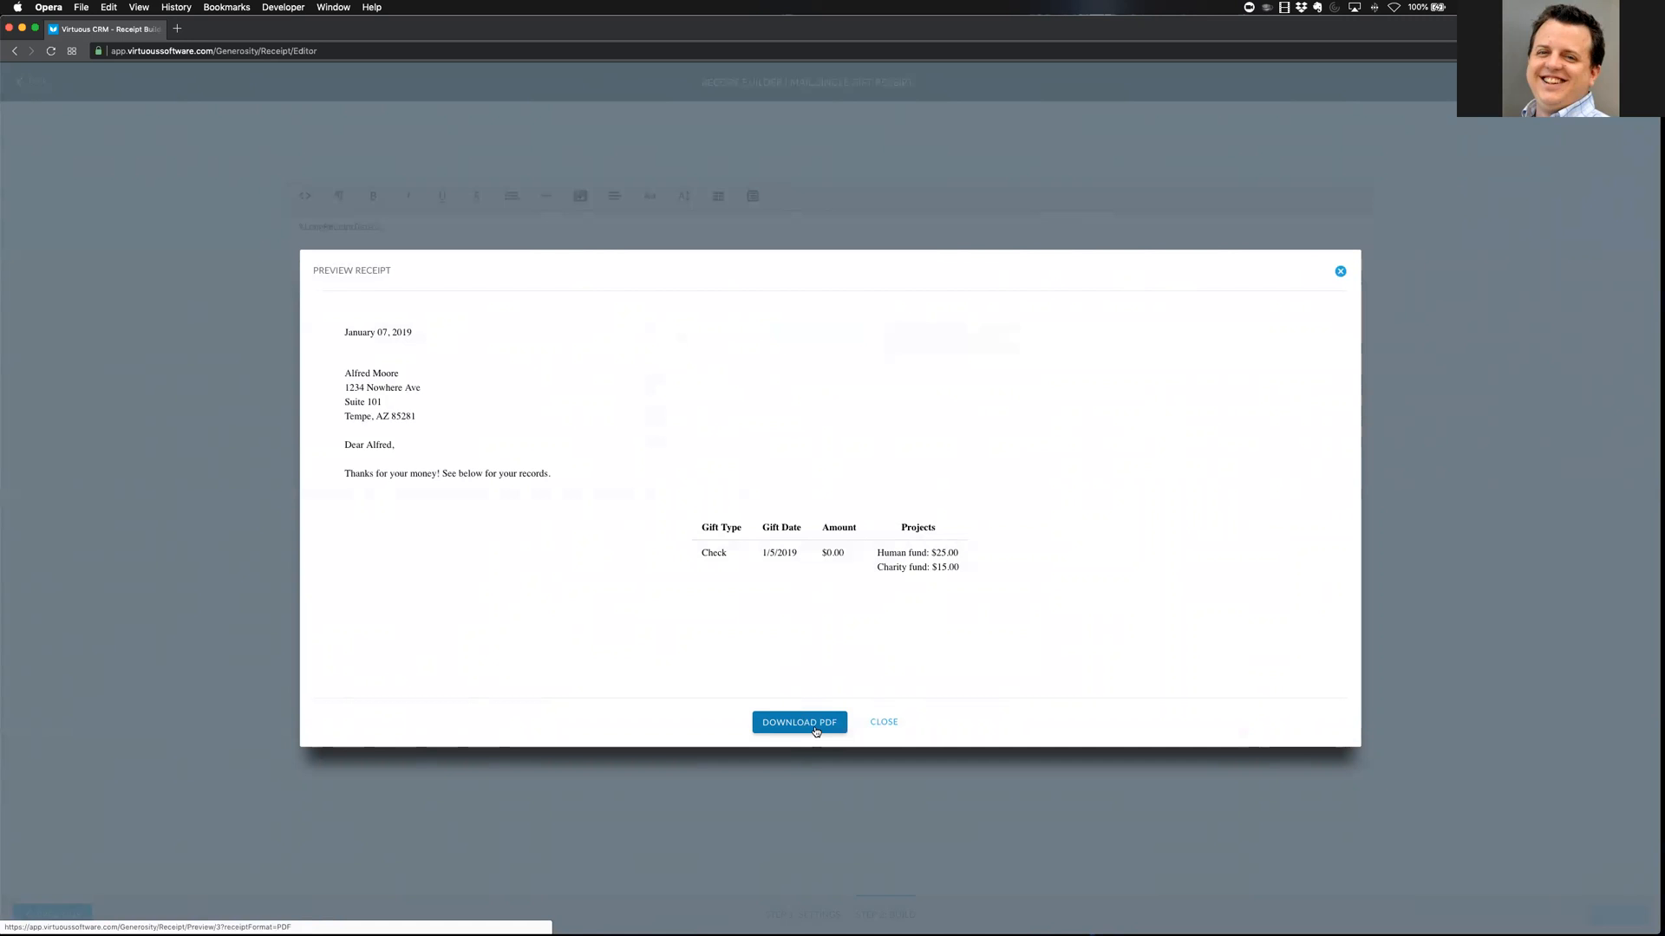
left_click(881, 725)
Save the Training receipt template, then go to the Query Tool
left_click(1614, 83)
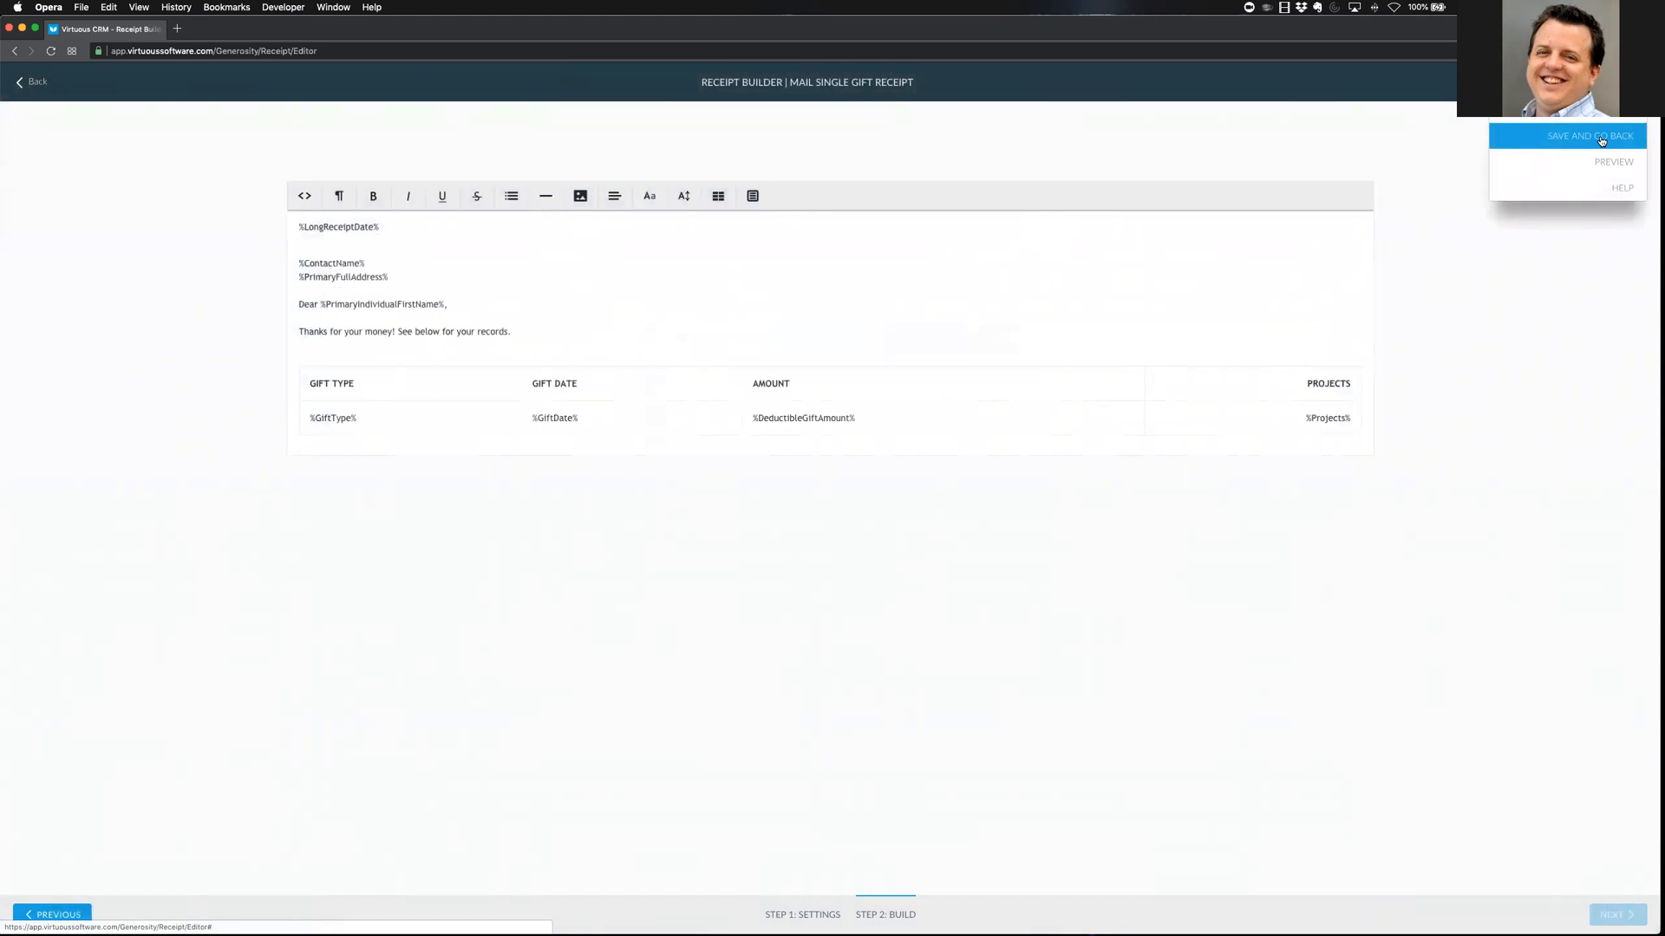
left_click(1601, 139)
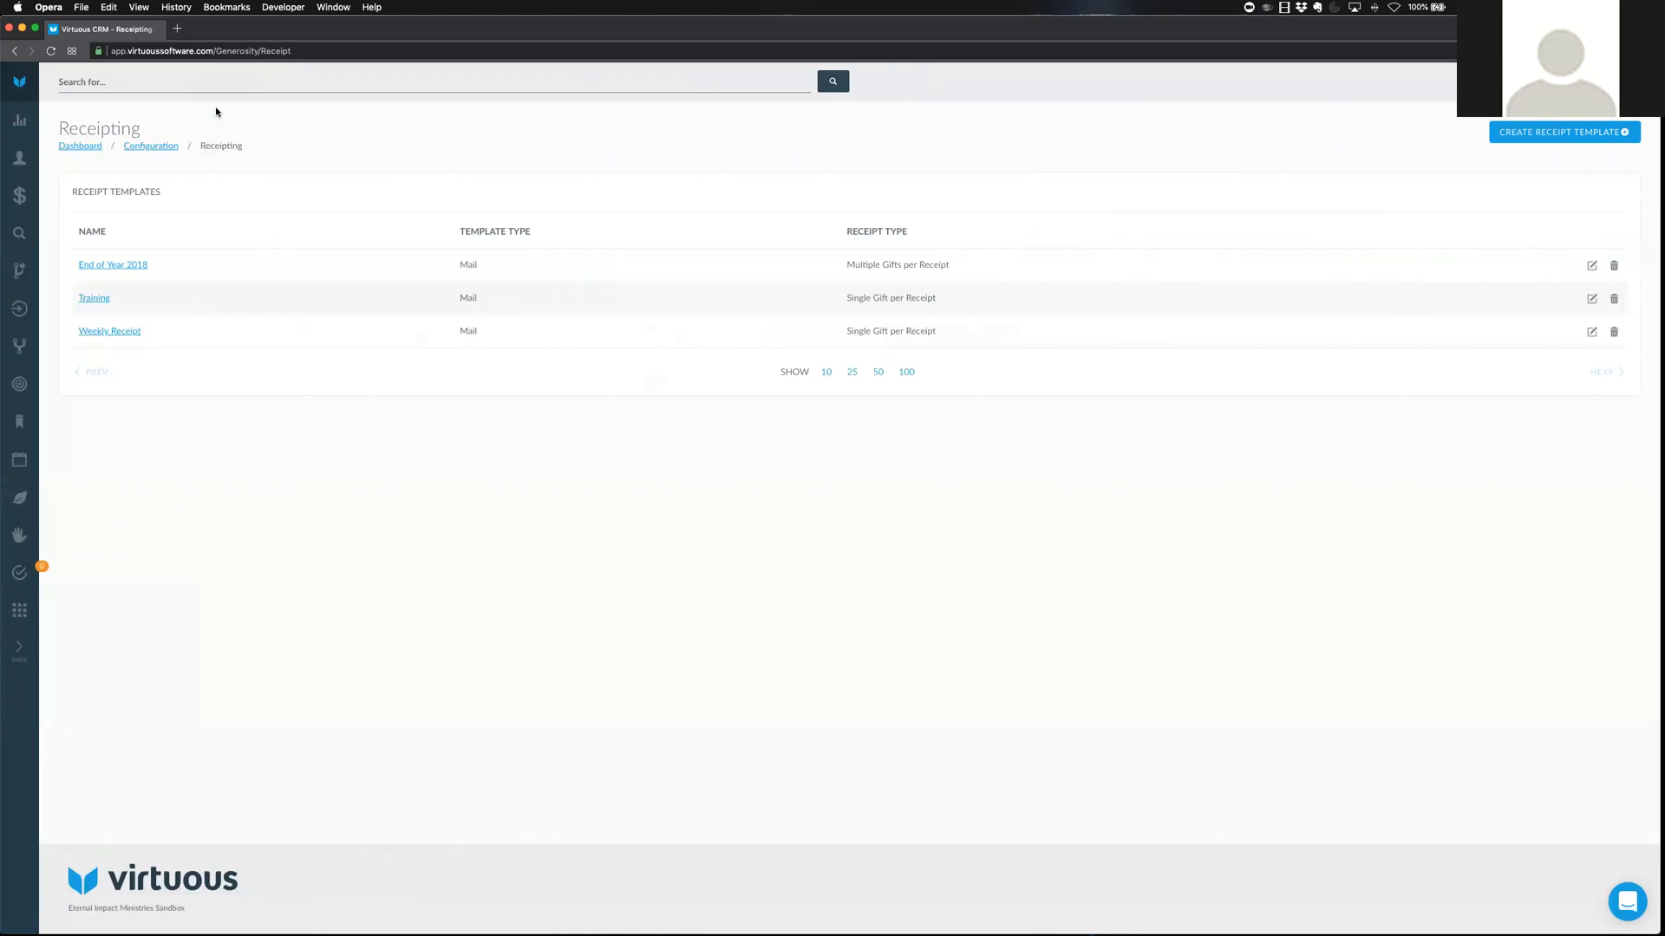
left_click(19, 232)
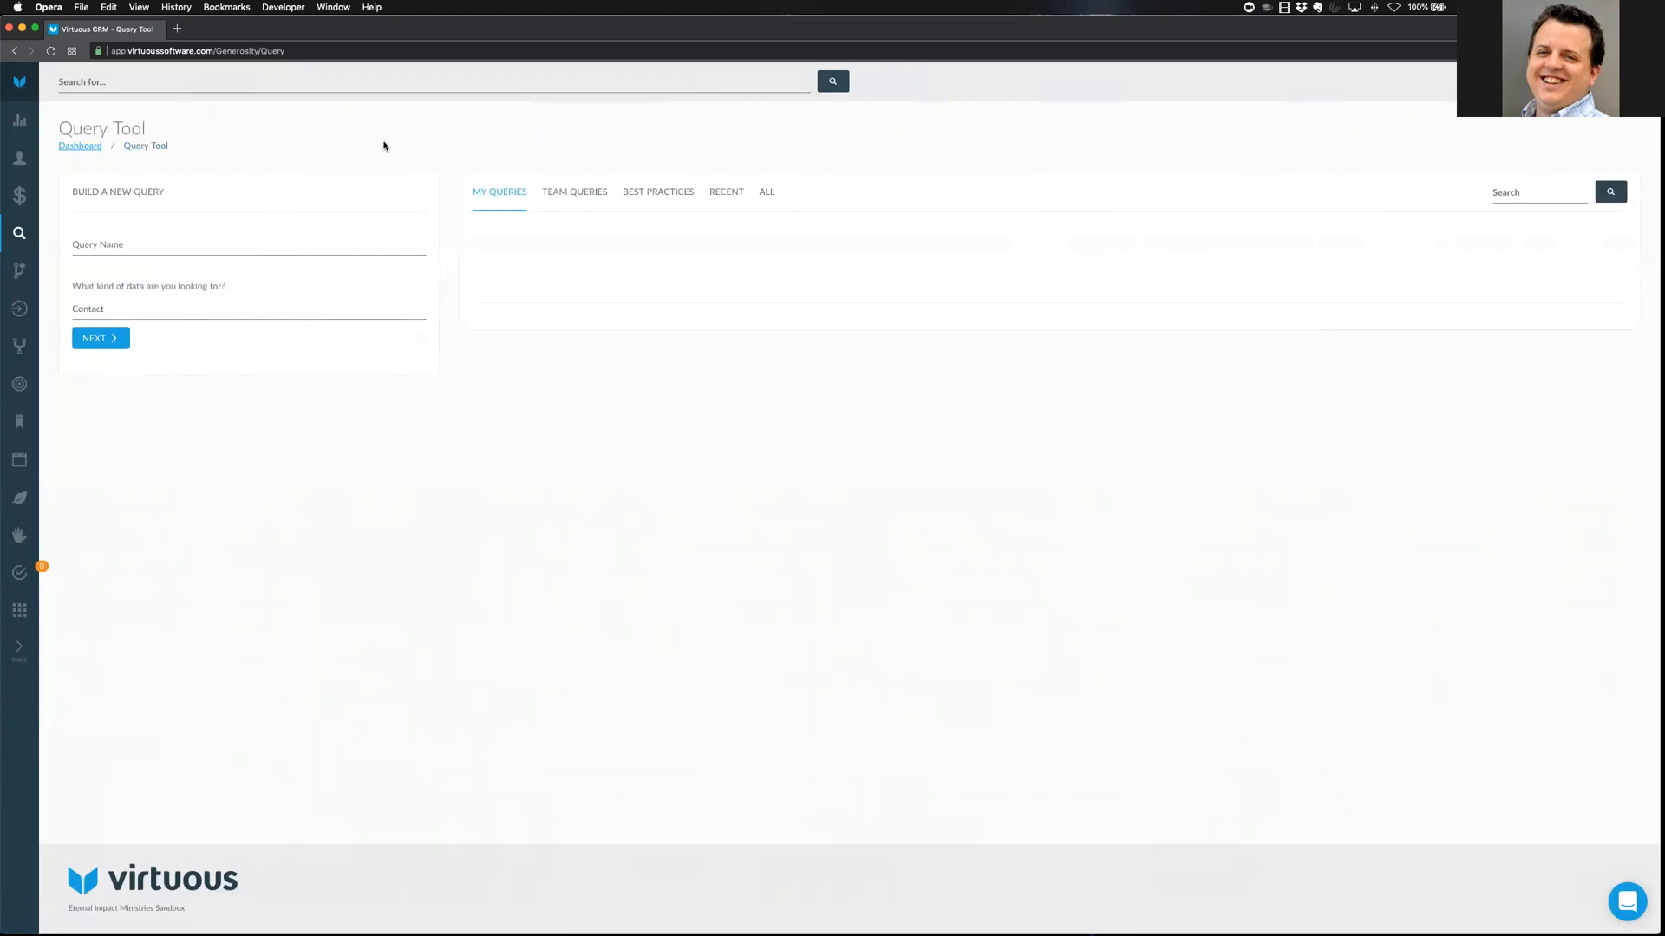
Start a Gift query and look through the first condition's field list, briefly filtering for Batch
left_click(117, 310)
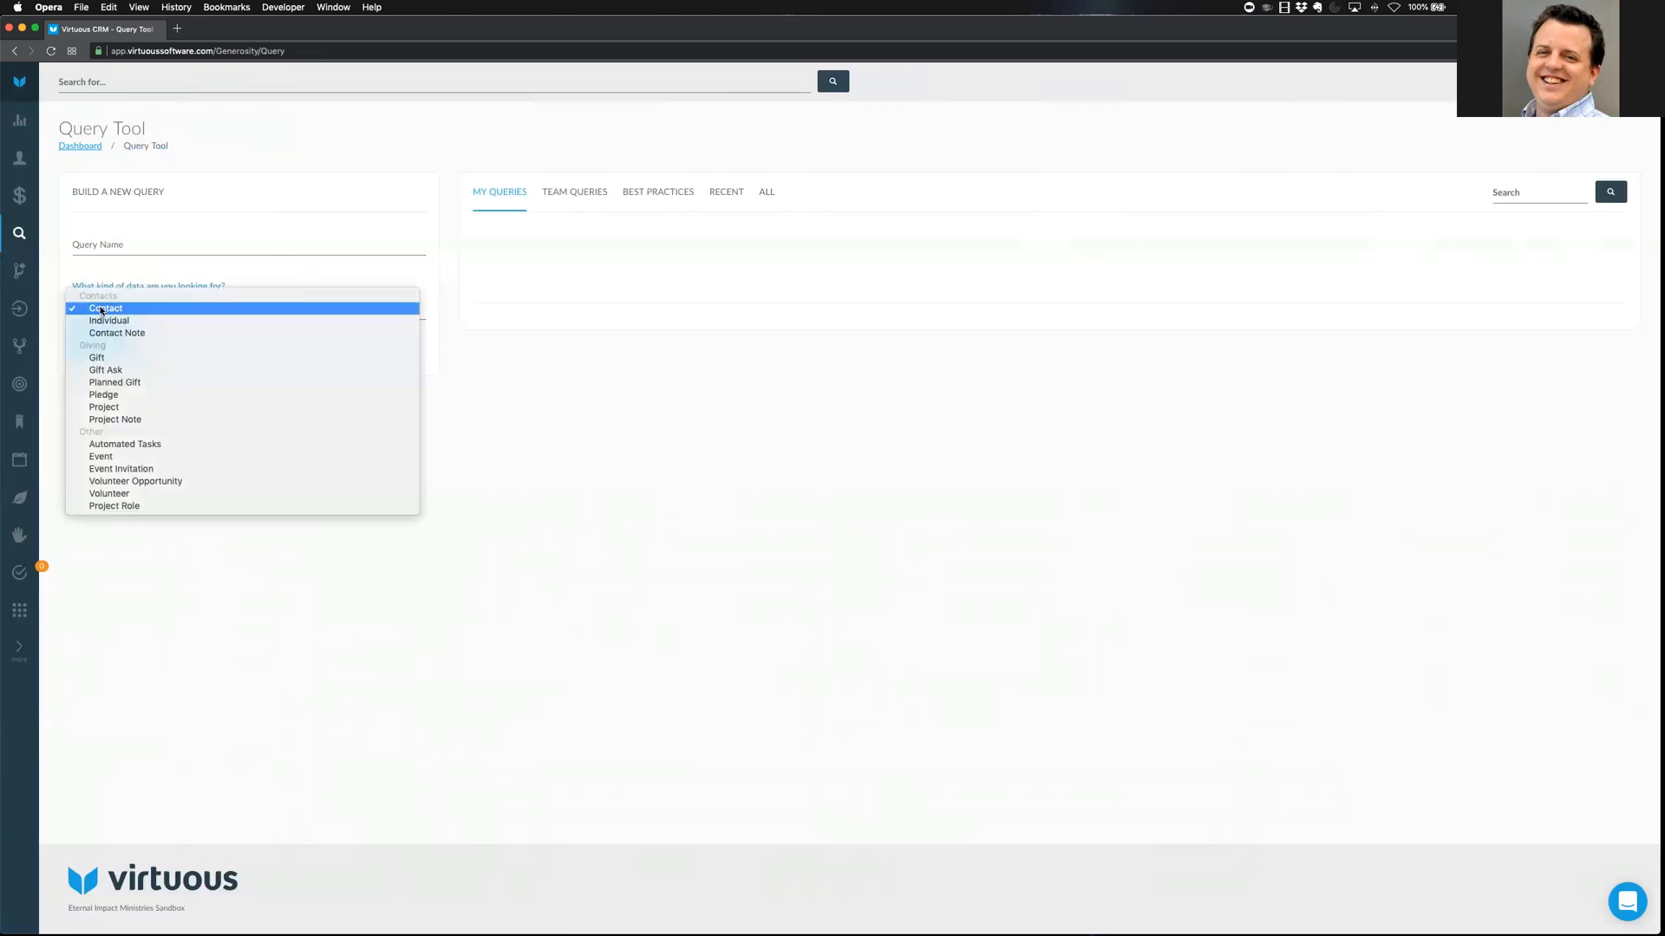
left_click(118, 358)
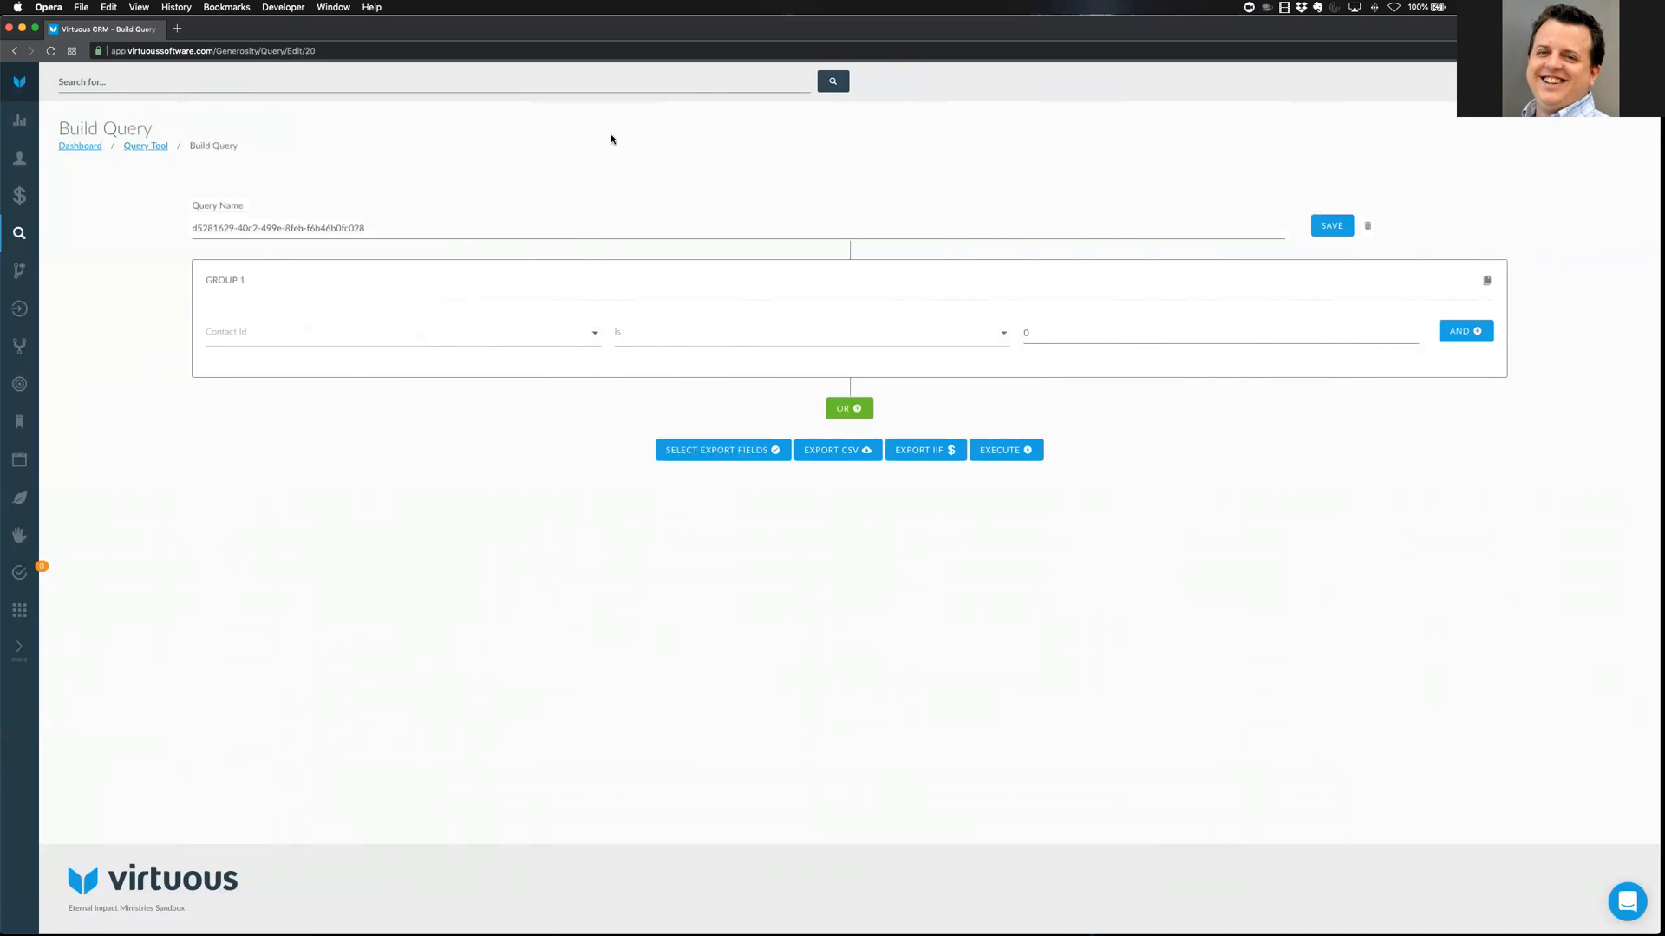
left_click(457, 332)
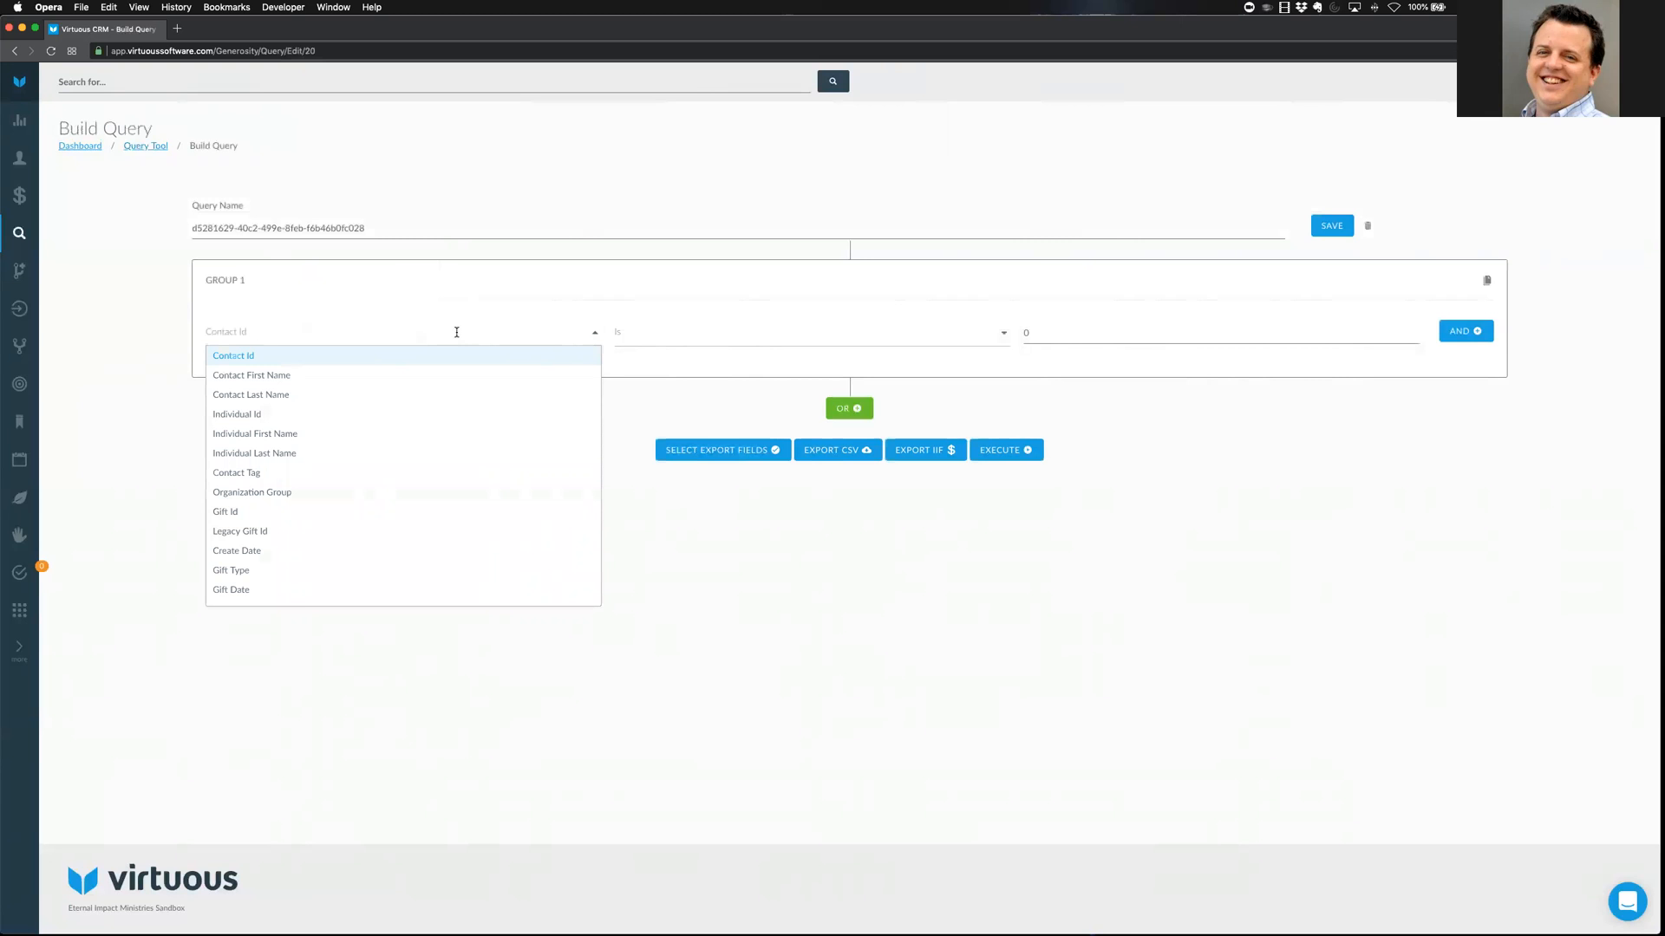
type("Batch")
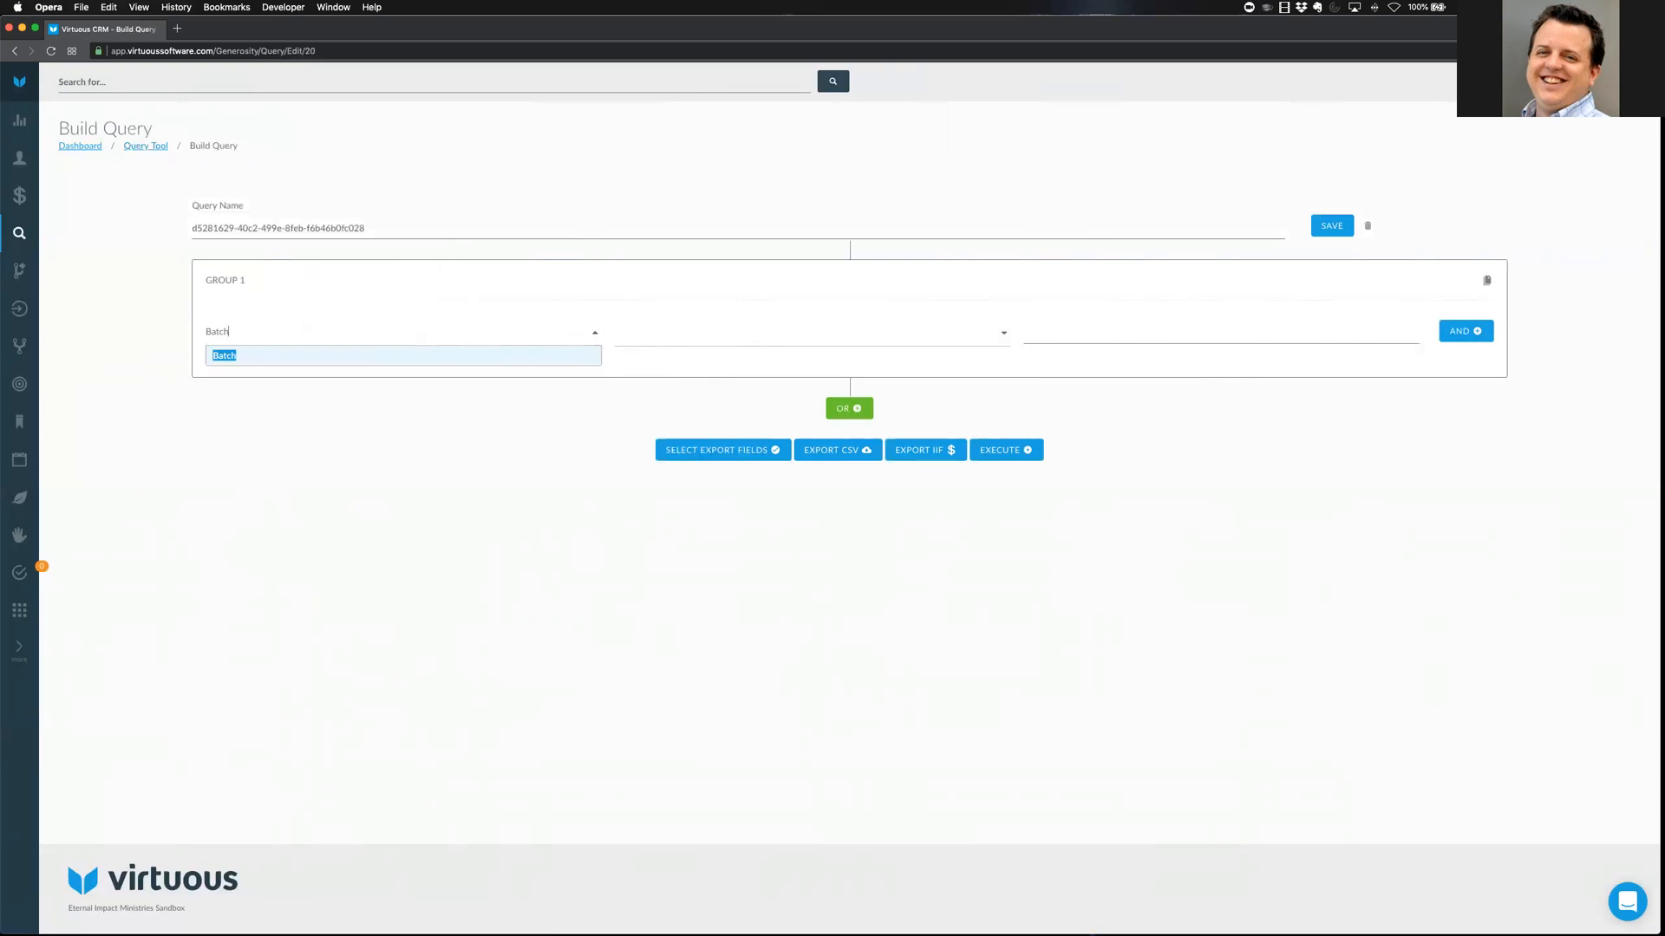
key("BackSpace")
key("BackSpace")
key("BackSpace")
key("BackSpace")
key("BackSpace")
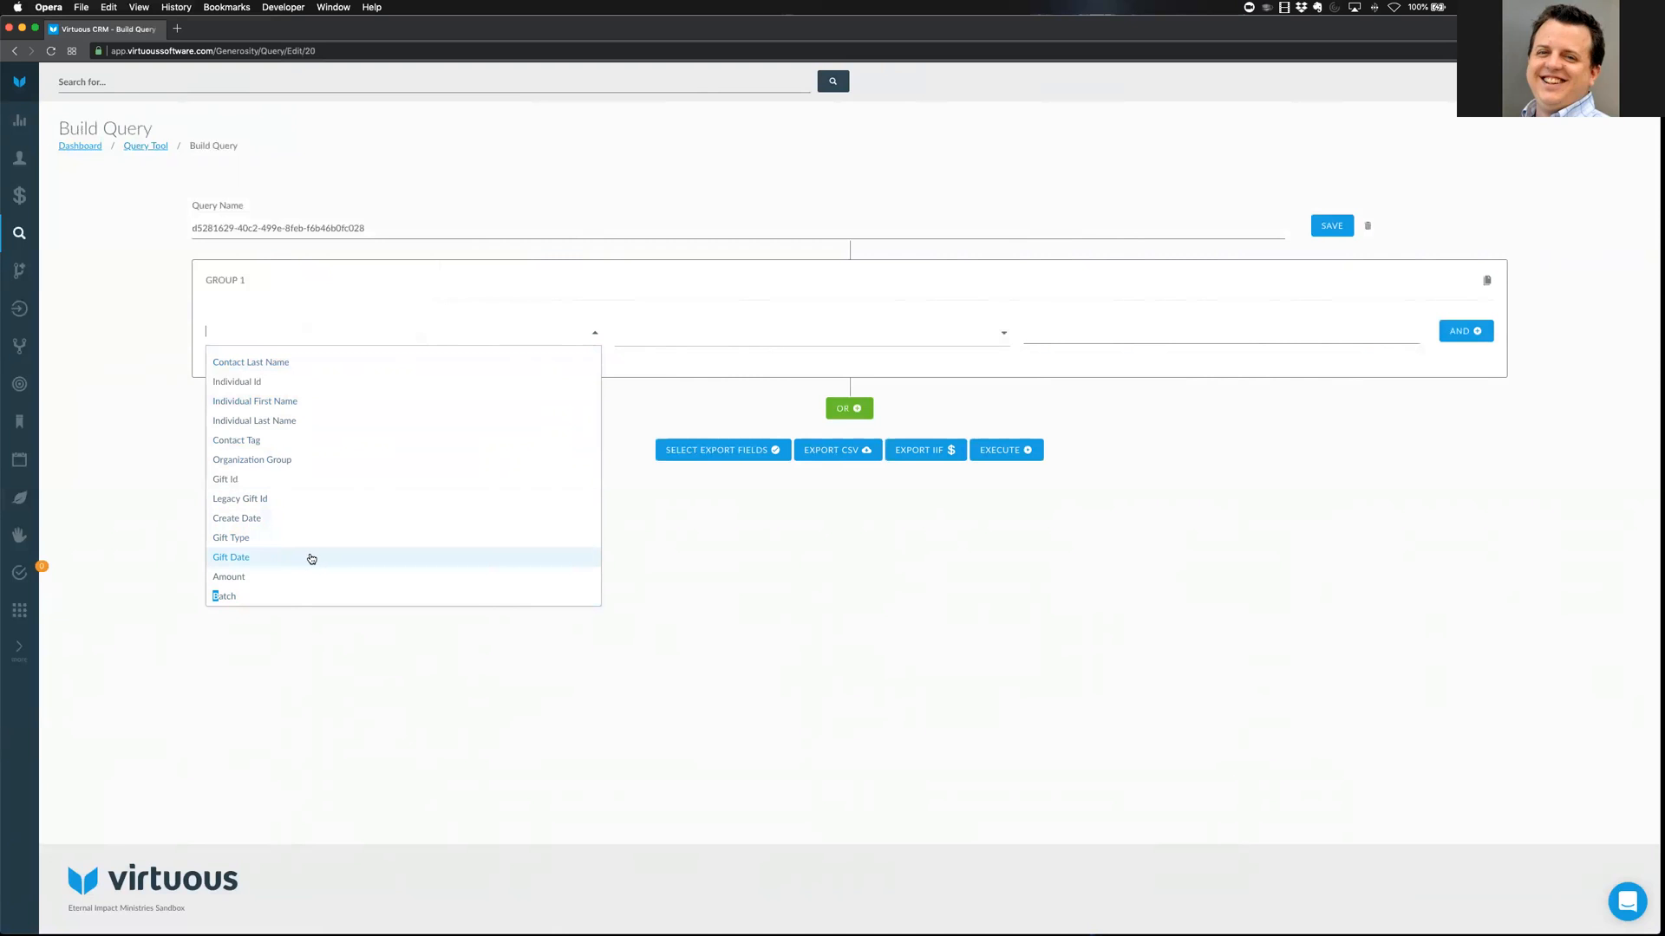
Set the first condition to Create Date After Yesterday
left_click(256, 521)
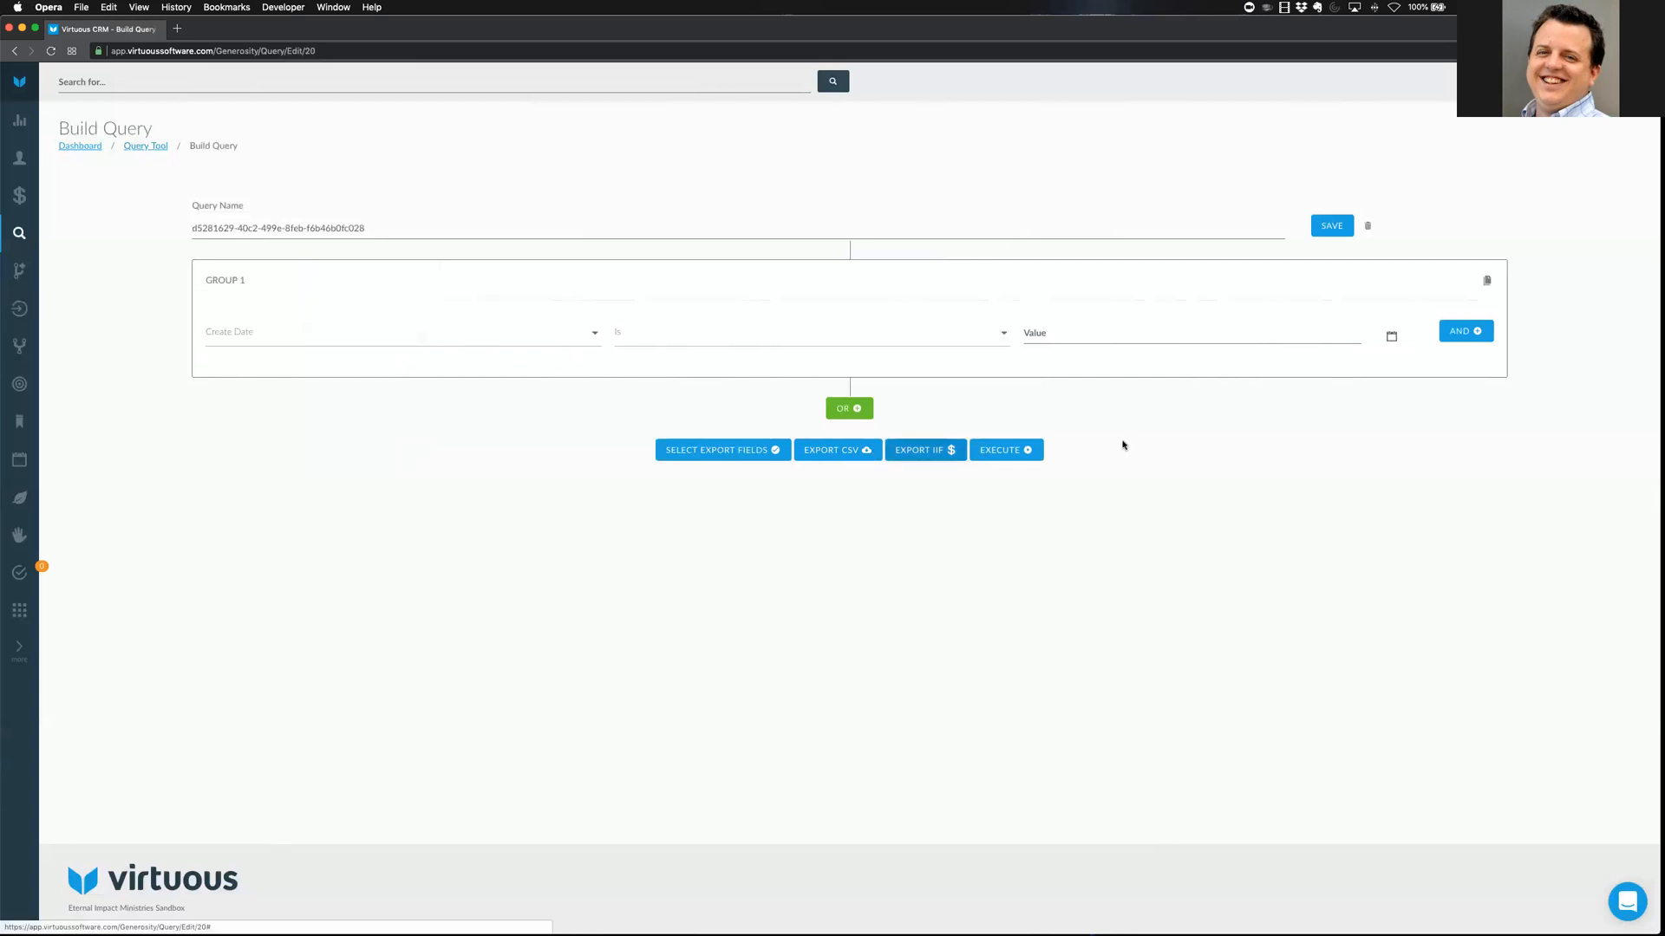
left_click(973, 336)
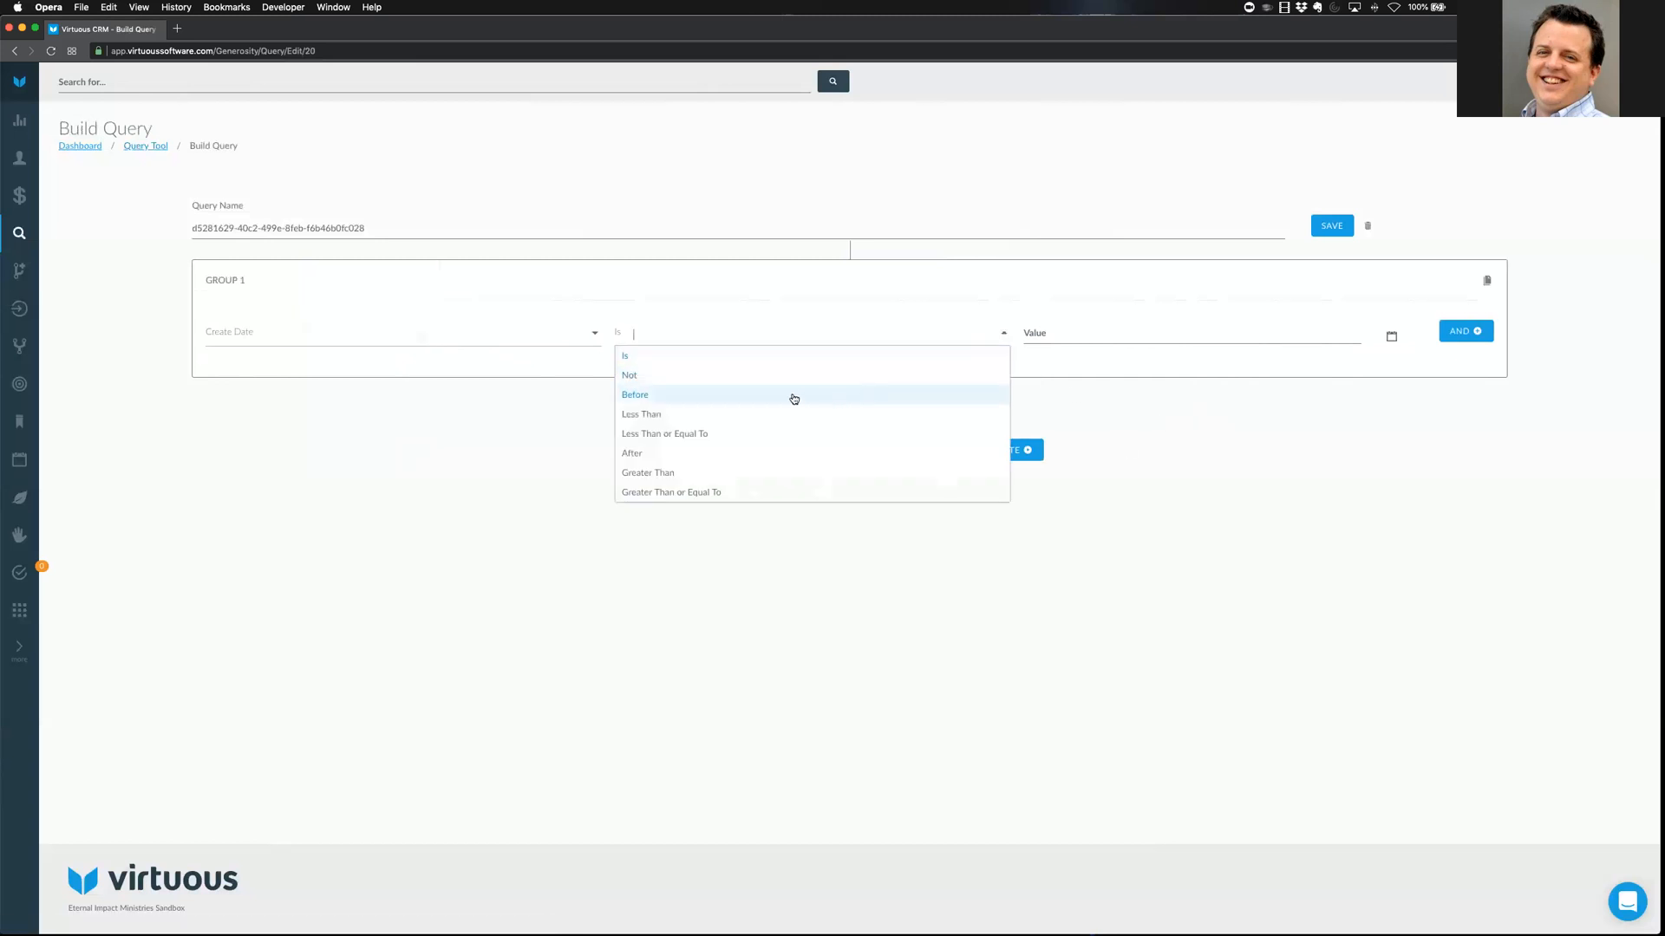
left_click(642, 454)
left_click(1051, 339)
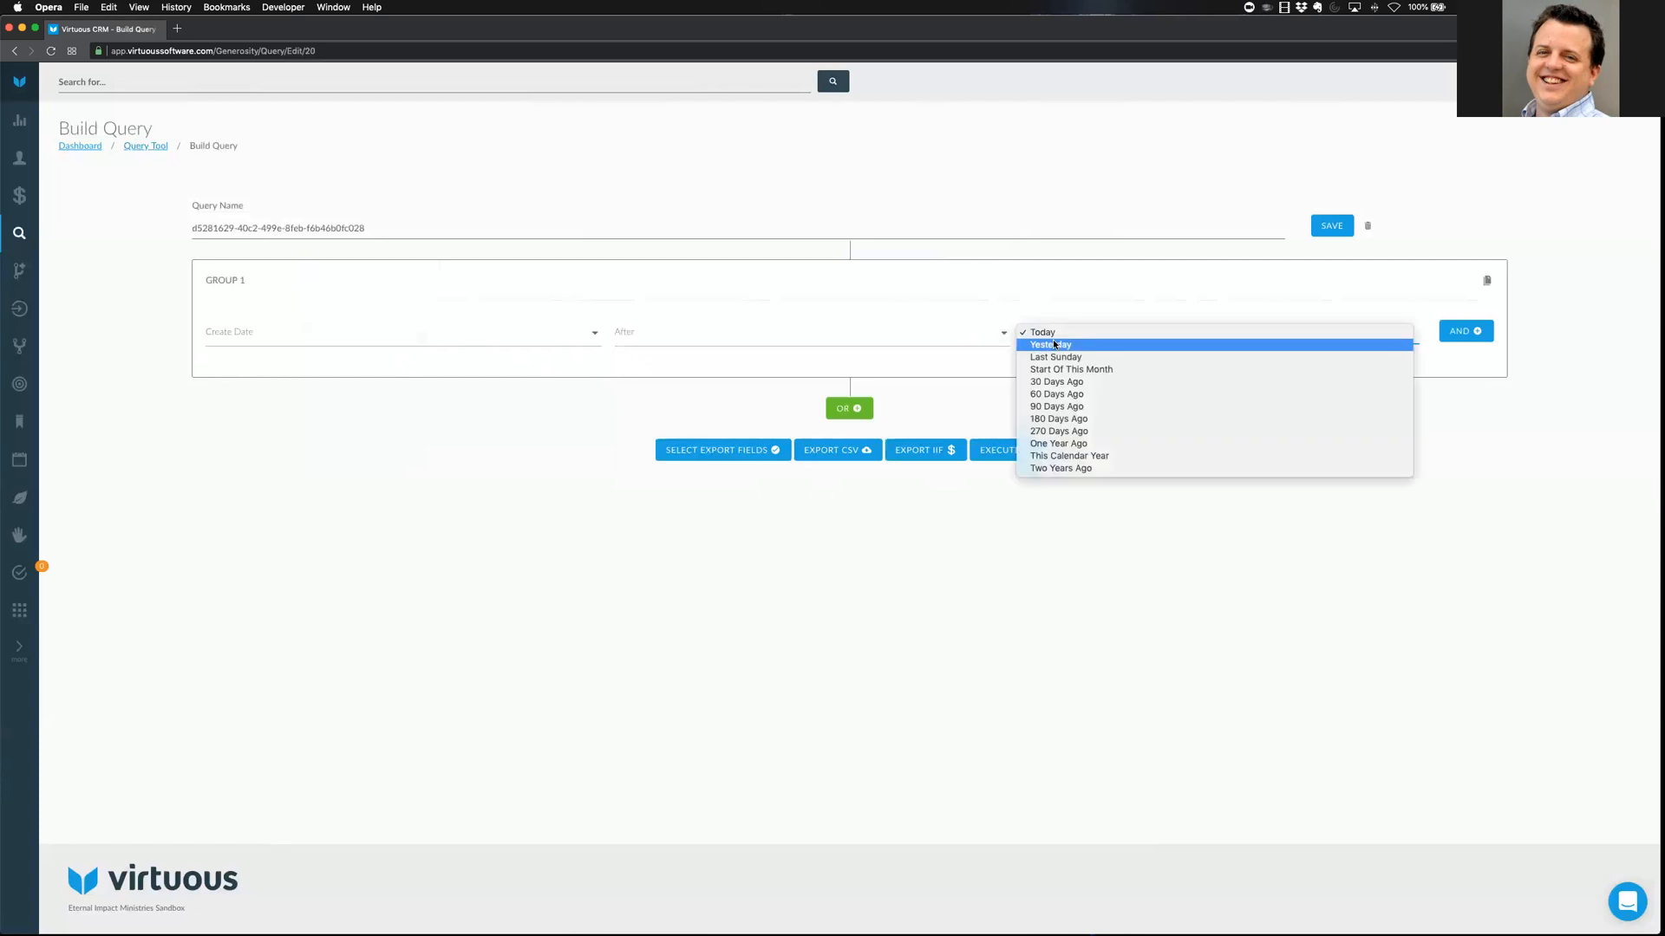
left_click(1055, 344)
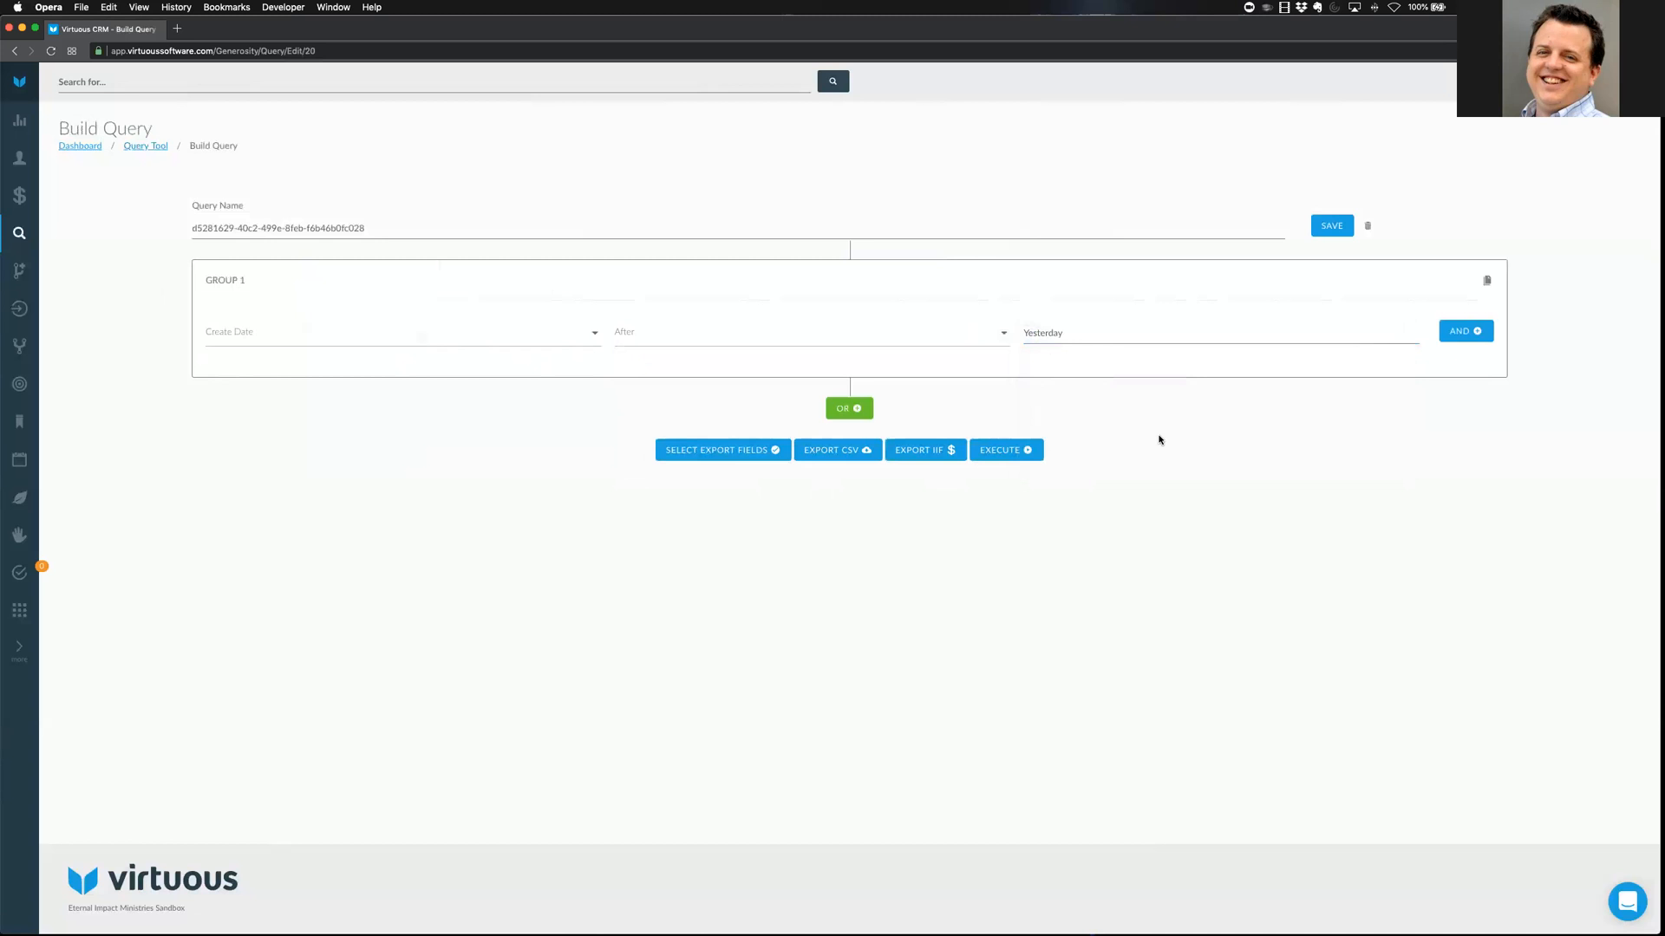
left_click(1051, 334)
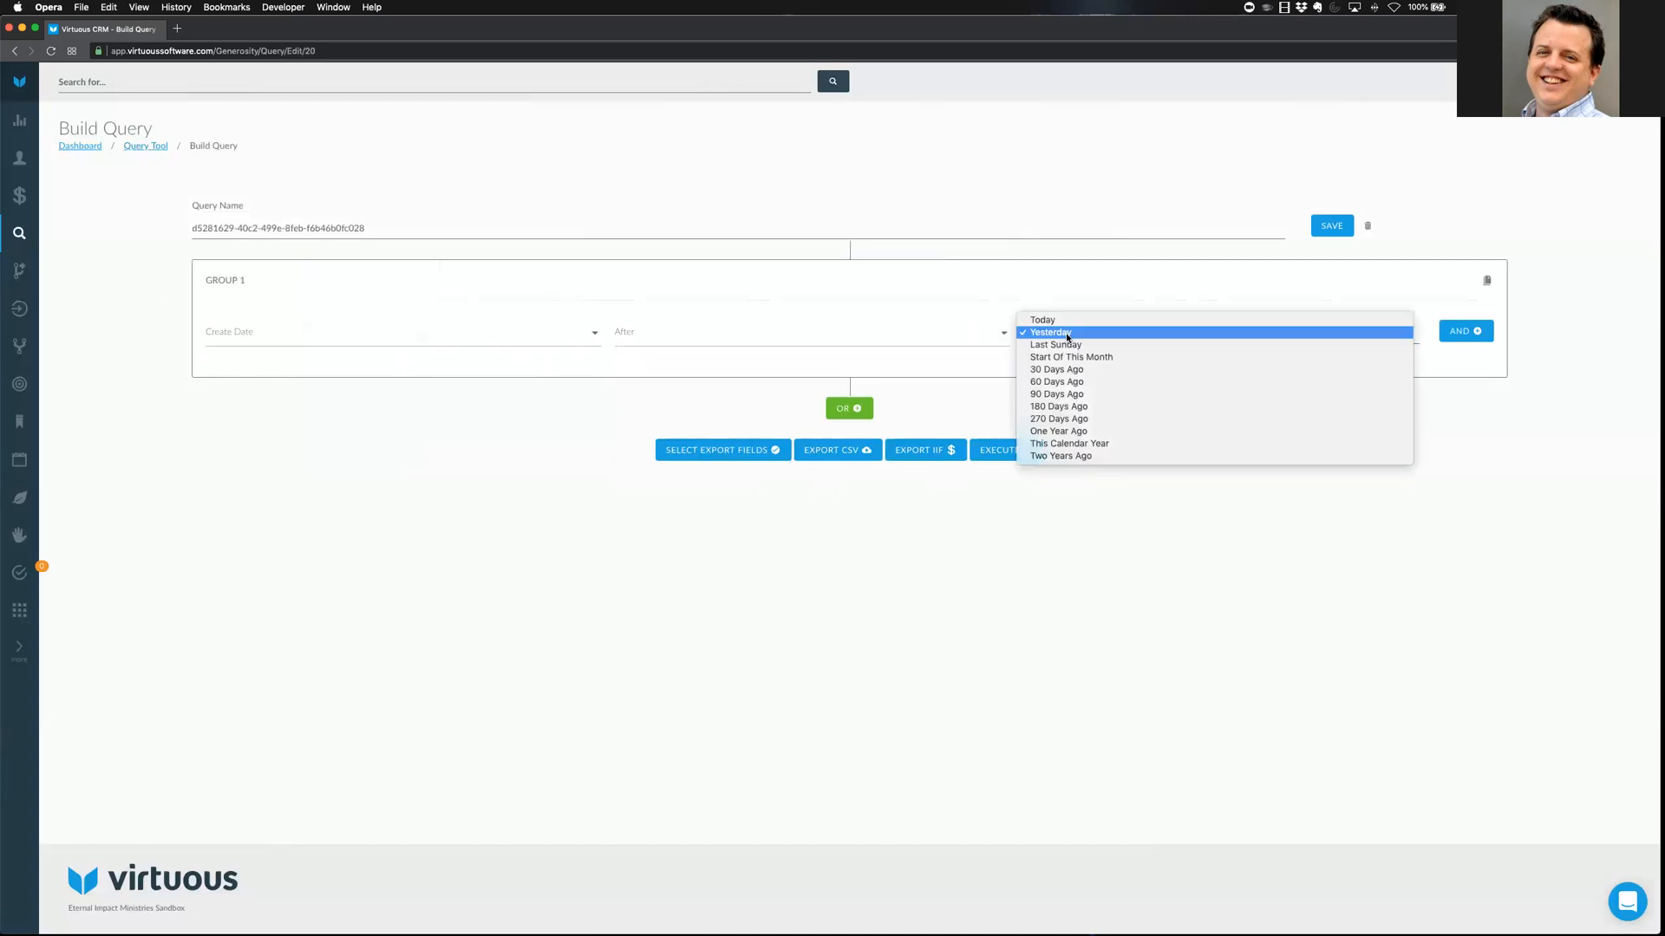
left_click(1069, 346)
left_click(1130, 427)
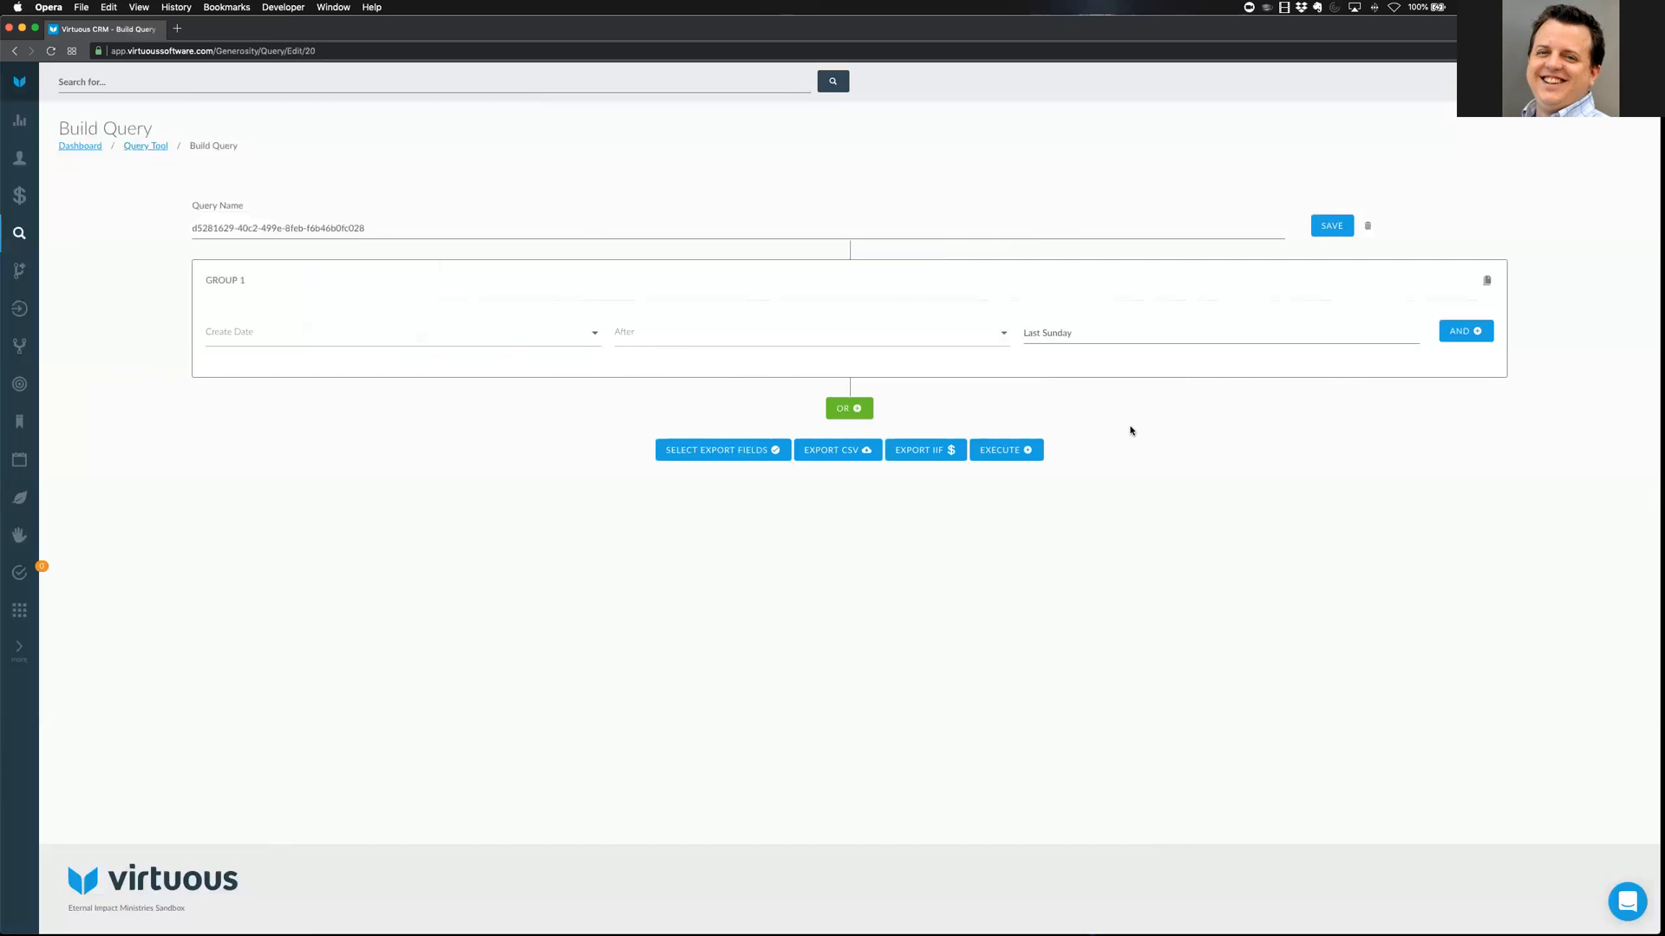
left_click(1059, 333)
left_click(1059, 321)
left_click(1465, 335)
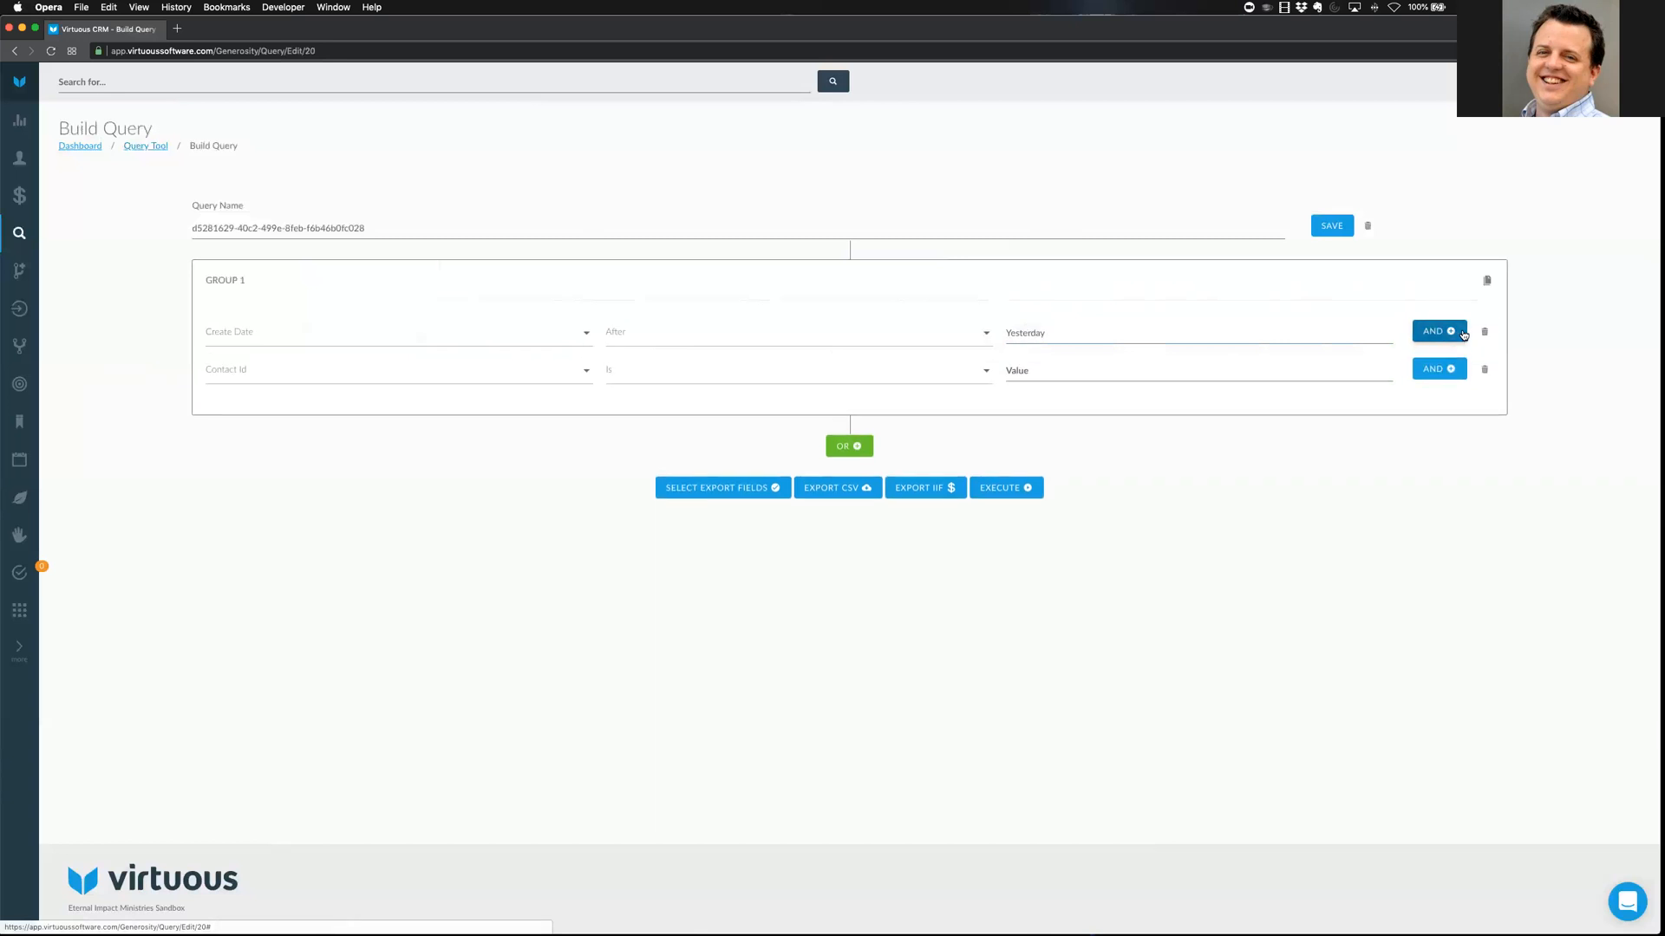
left_click(450, 371)
type("Tag")
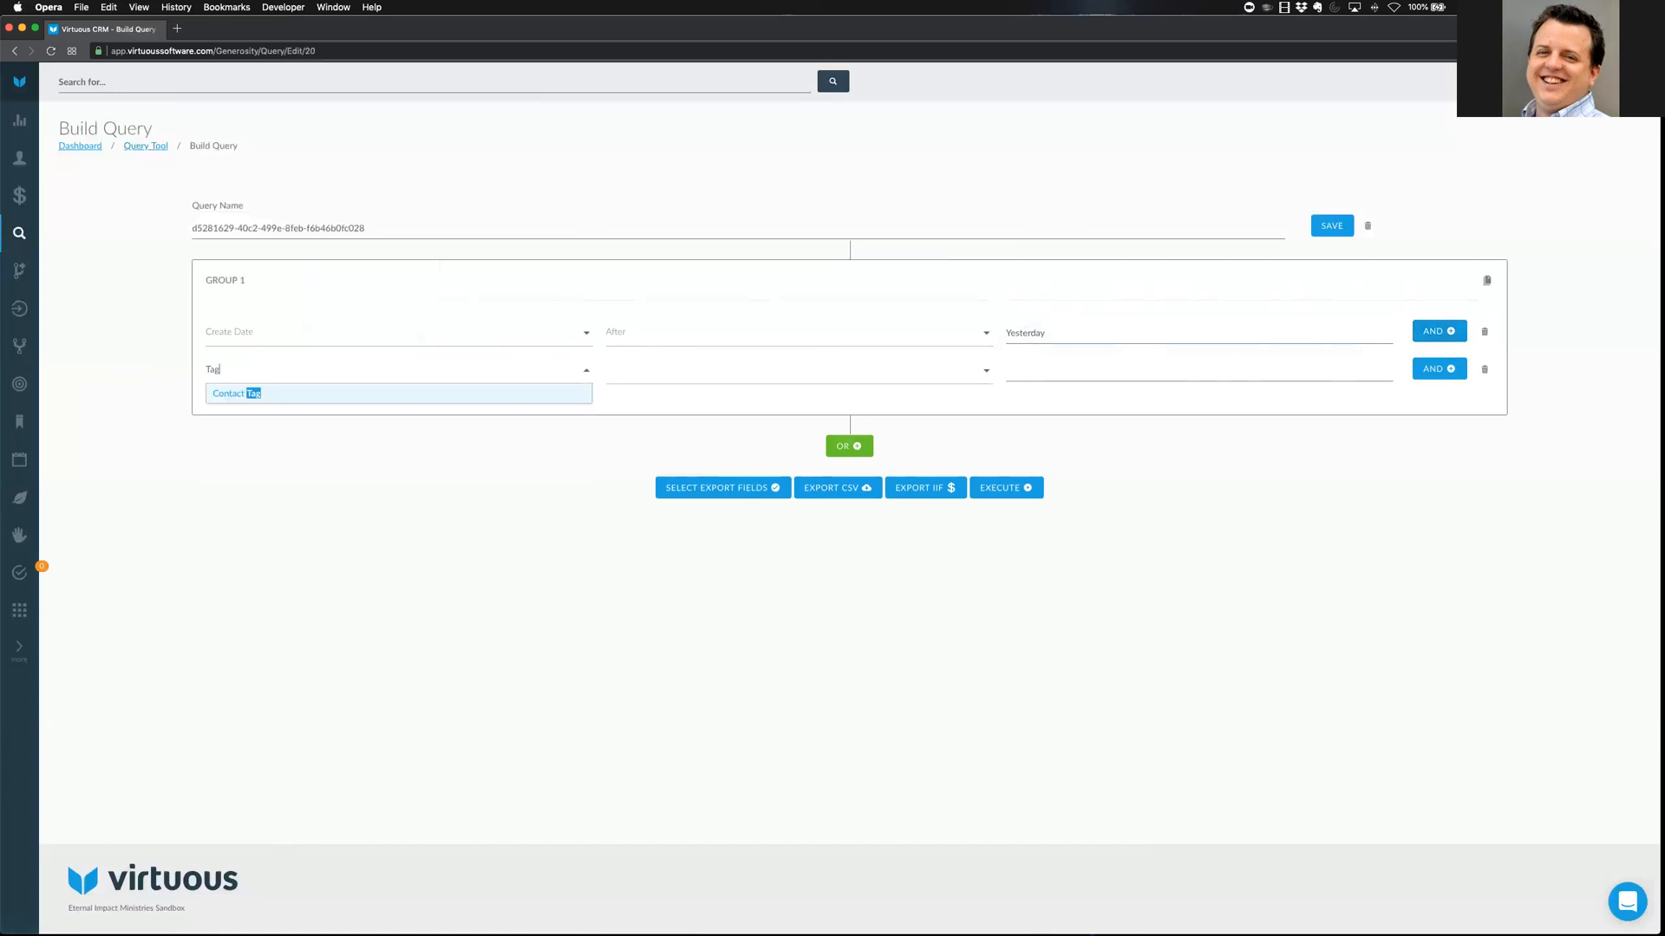
left_click(427, 396)
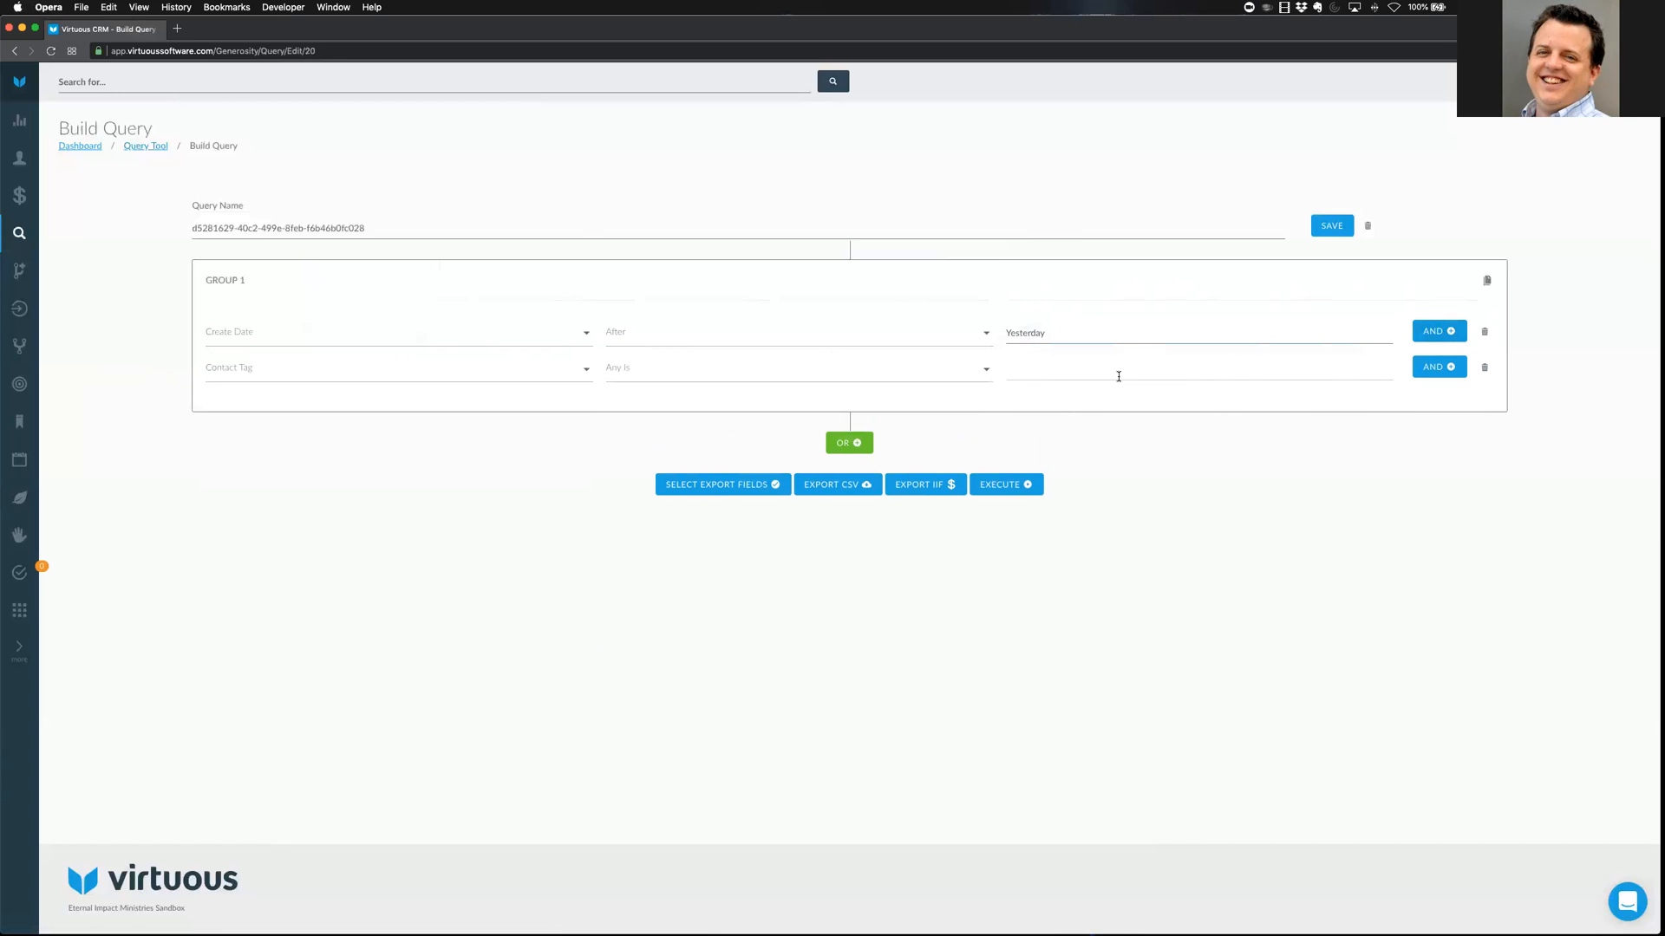
left_click(501, 456)
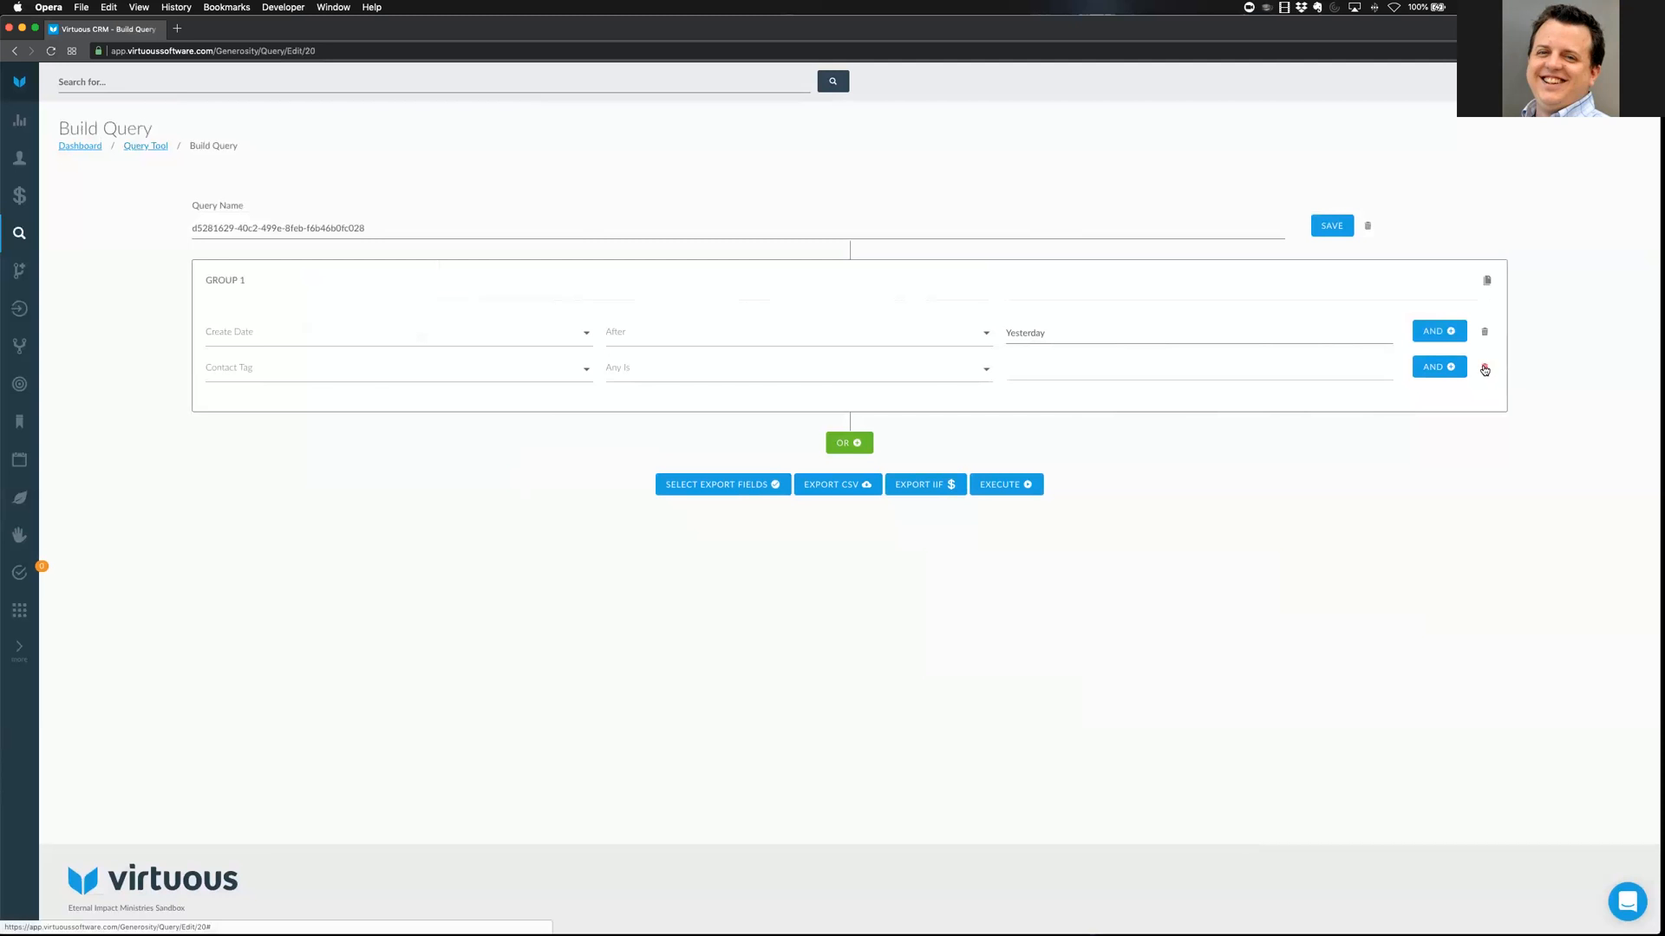
left_click(1484, 371)
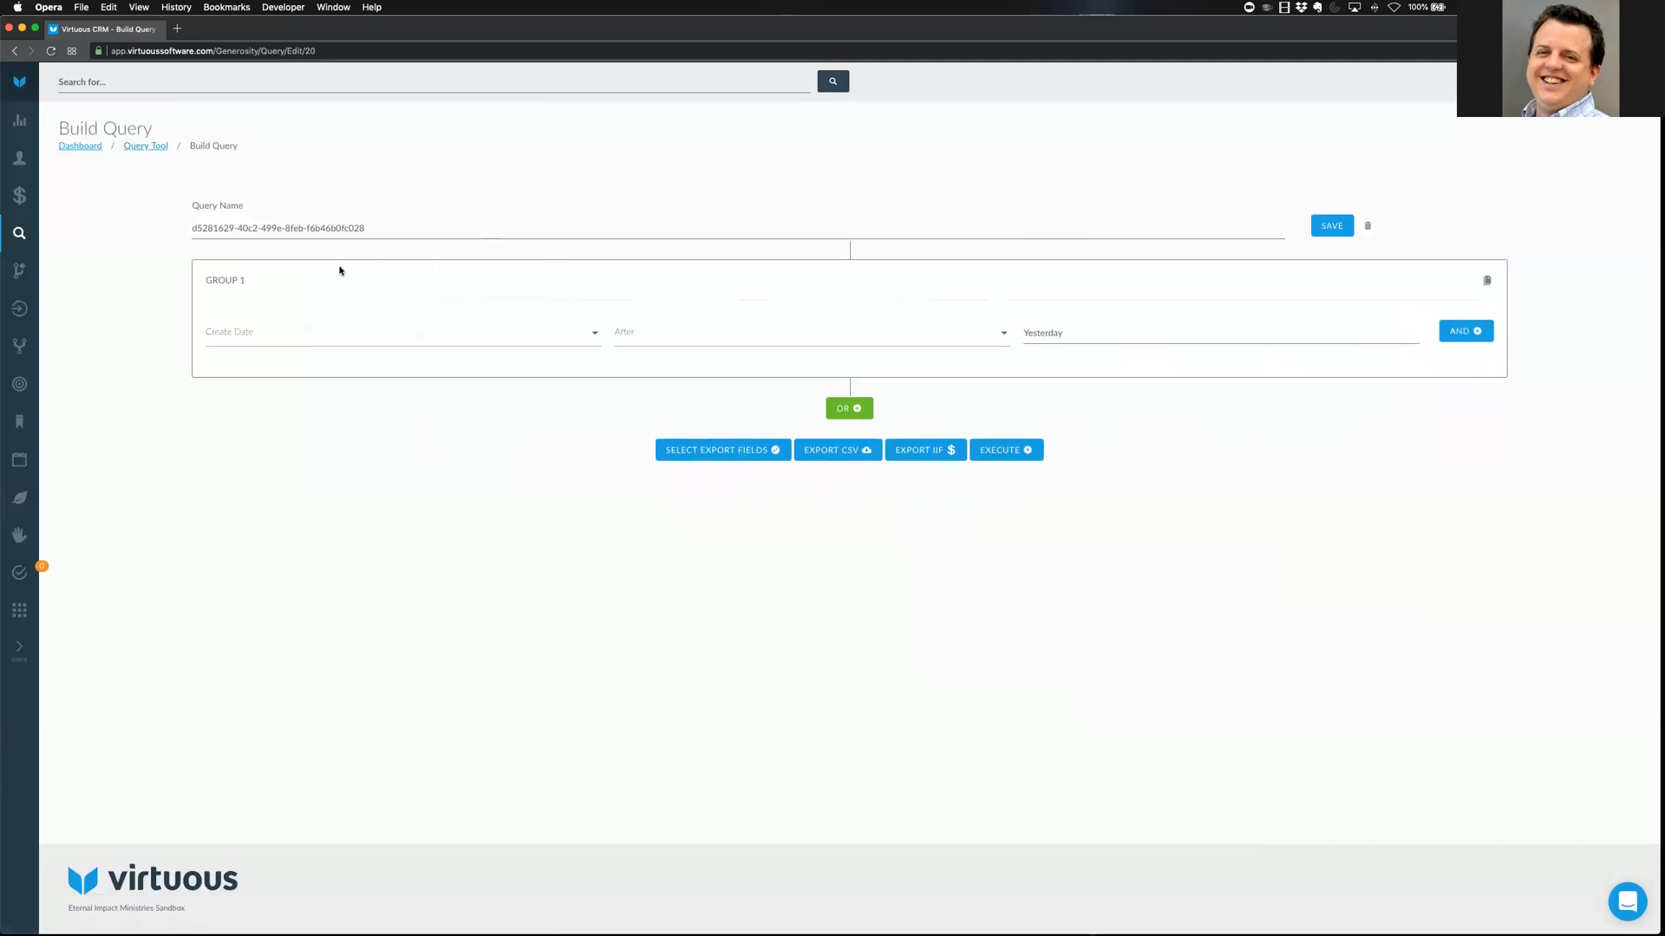
Rename the query to 'Training Receipt Query', save it, and execute it to list the 9 matching gifts
left_click(395, 228)
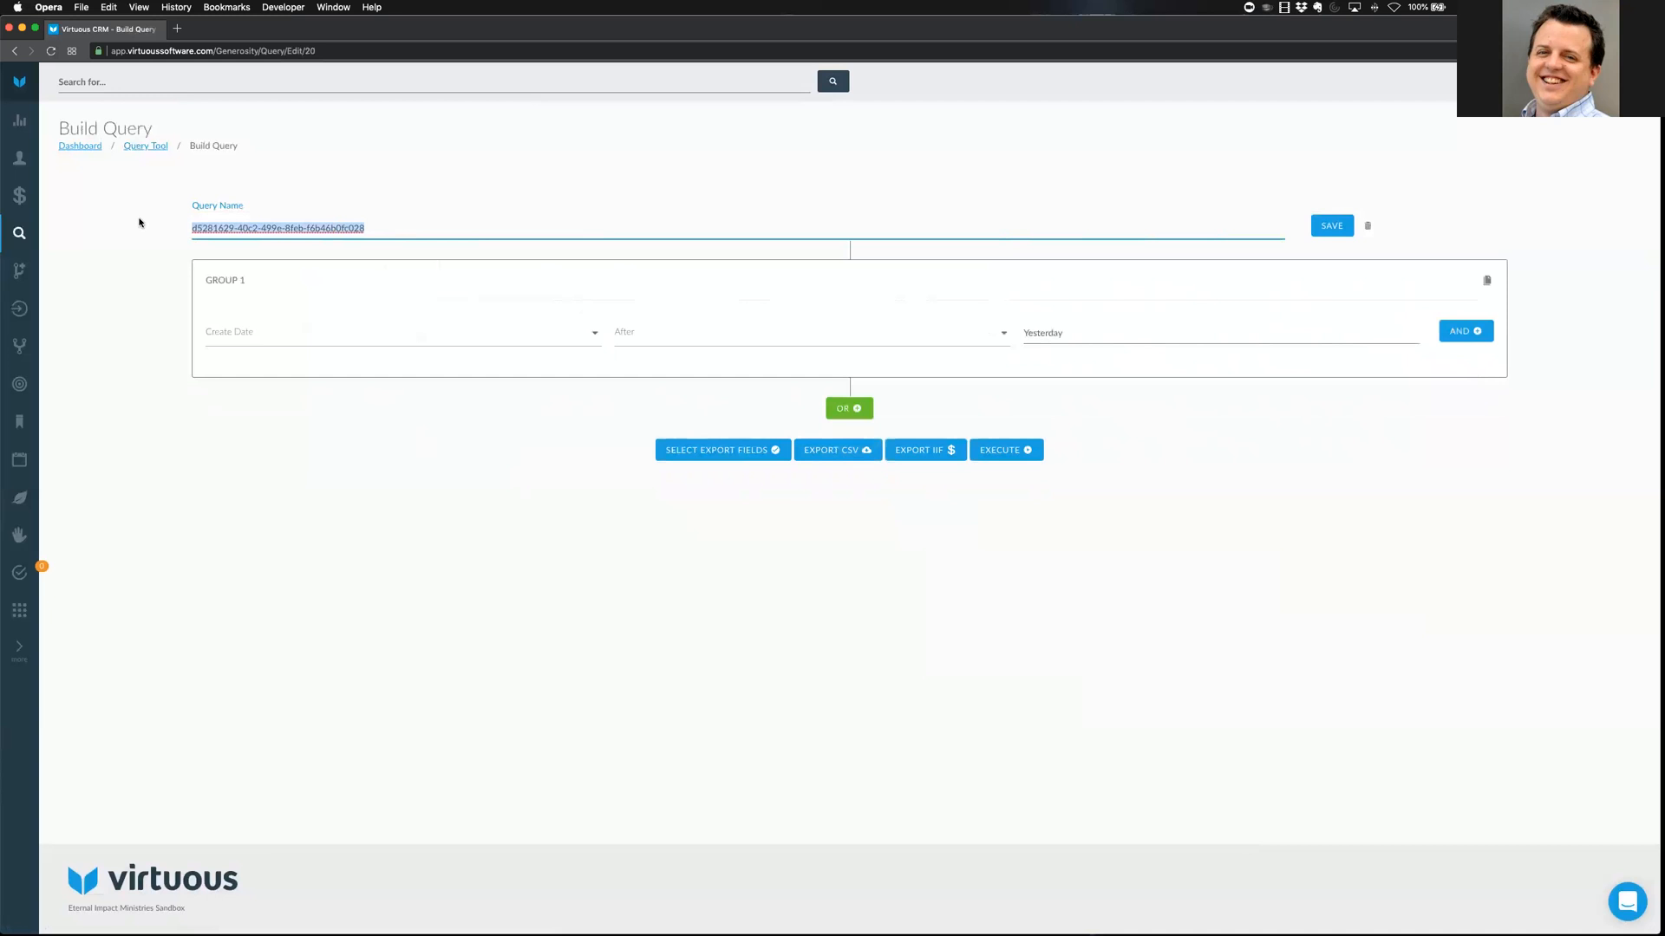
type("Receipt")
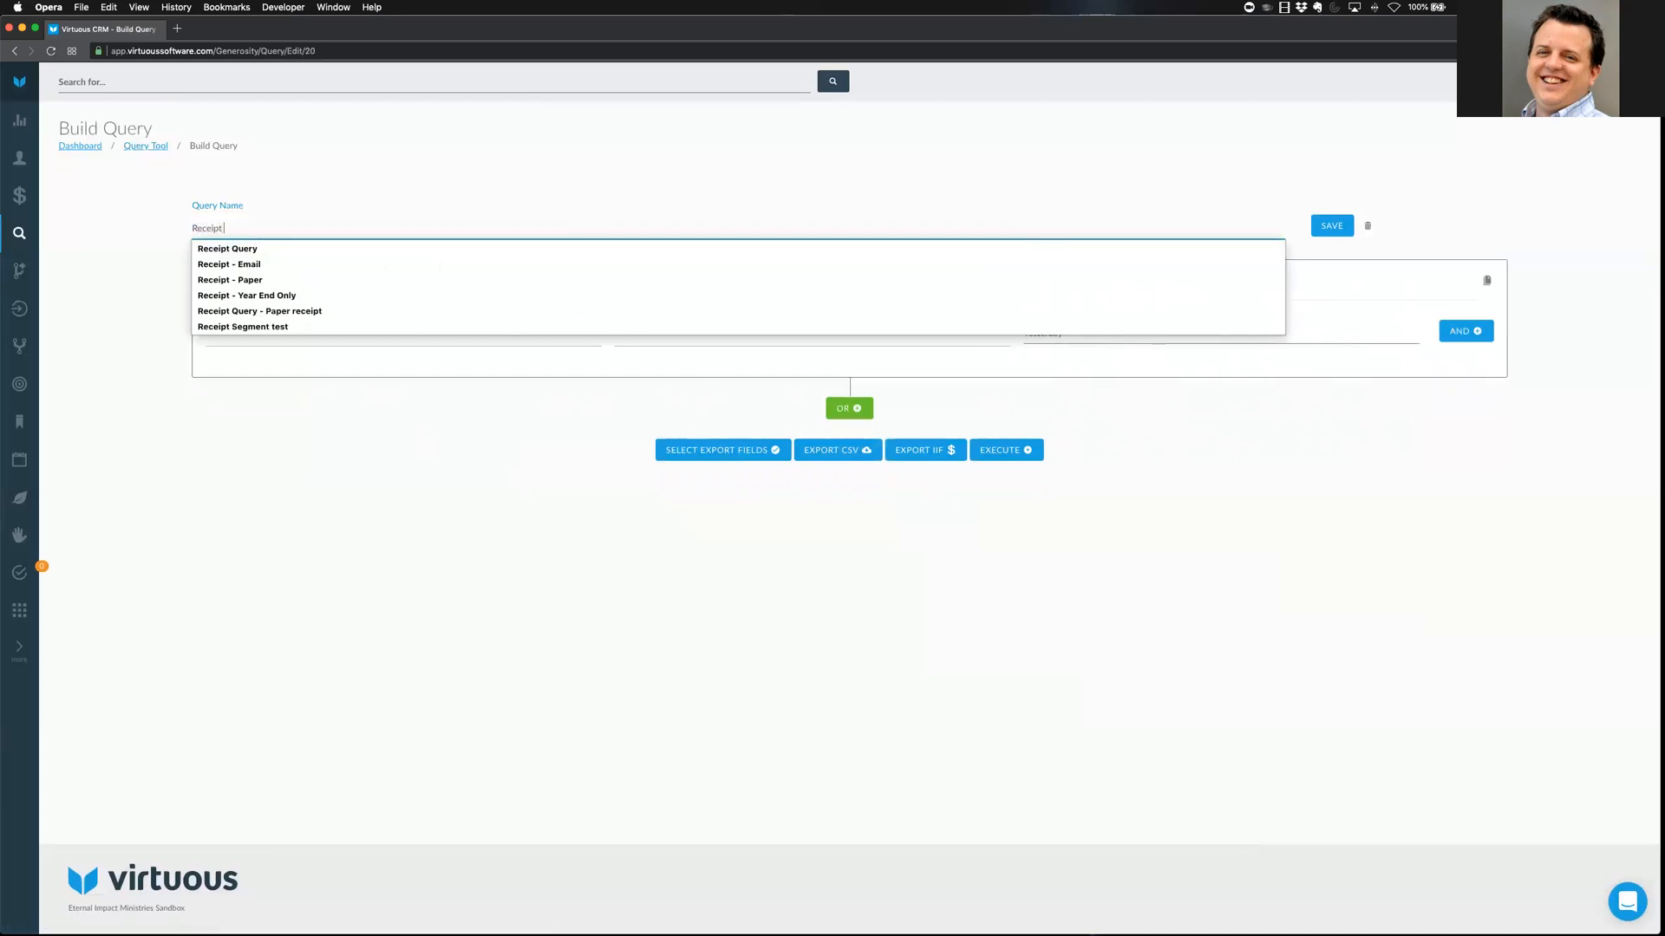
type(" Query")
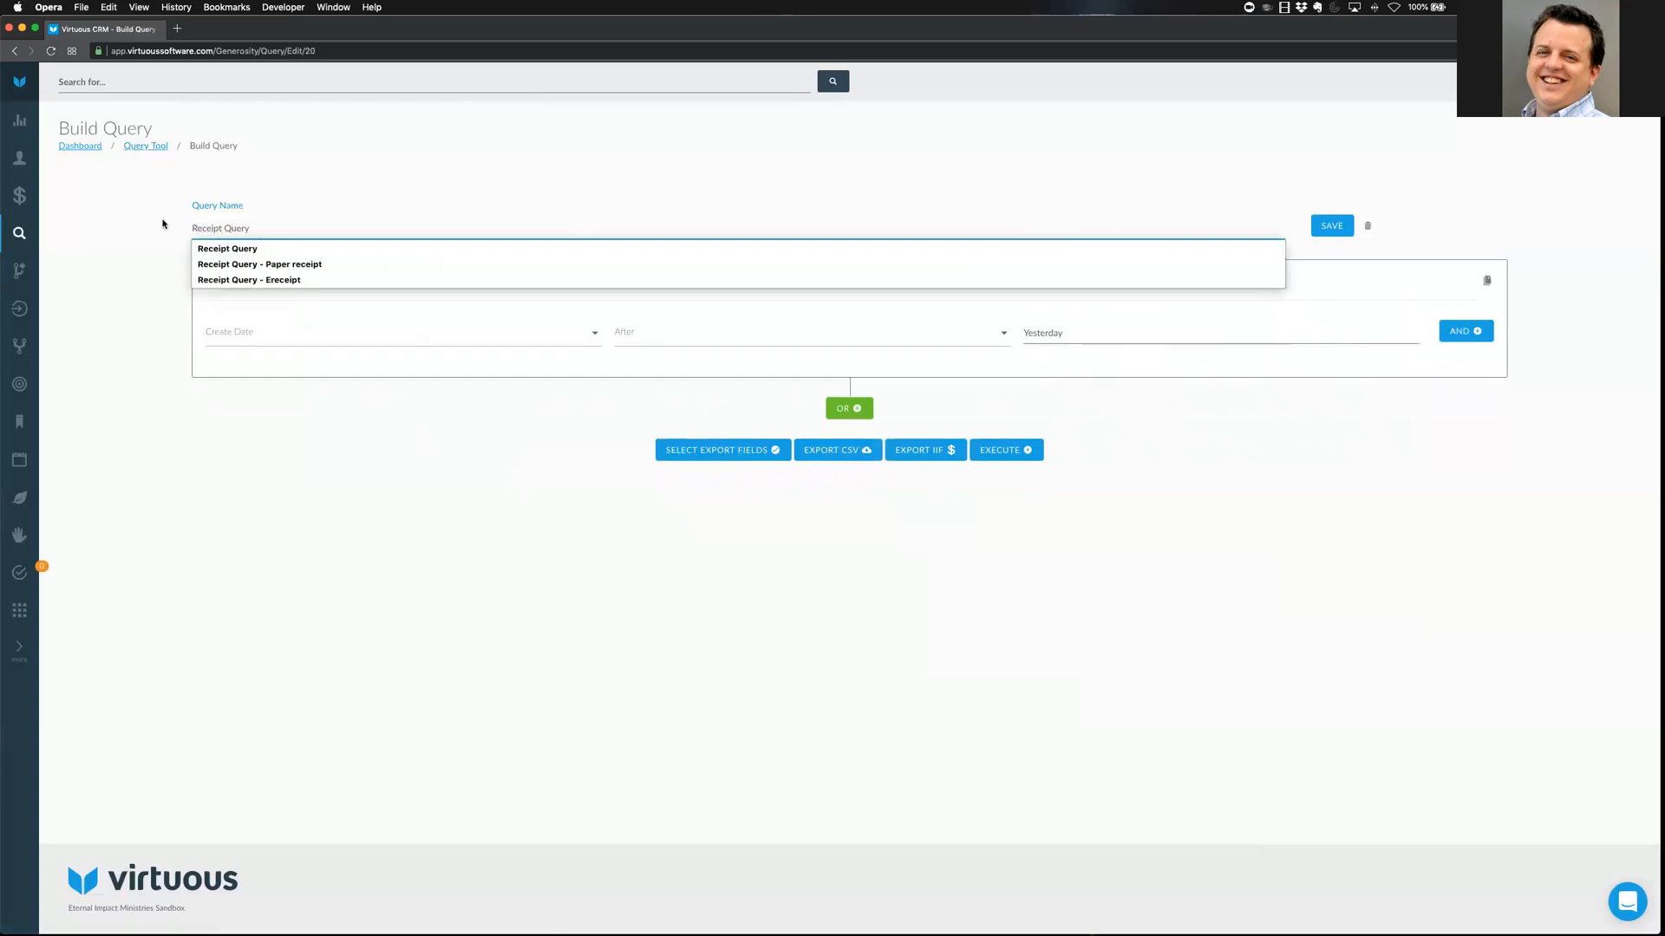
left_click(192, 228)
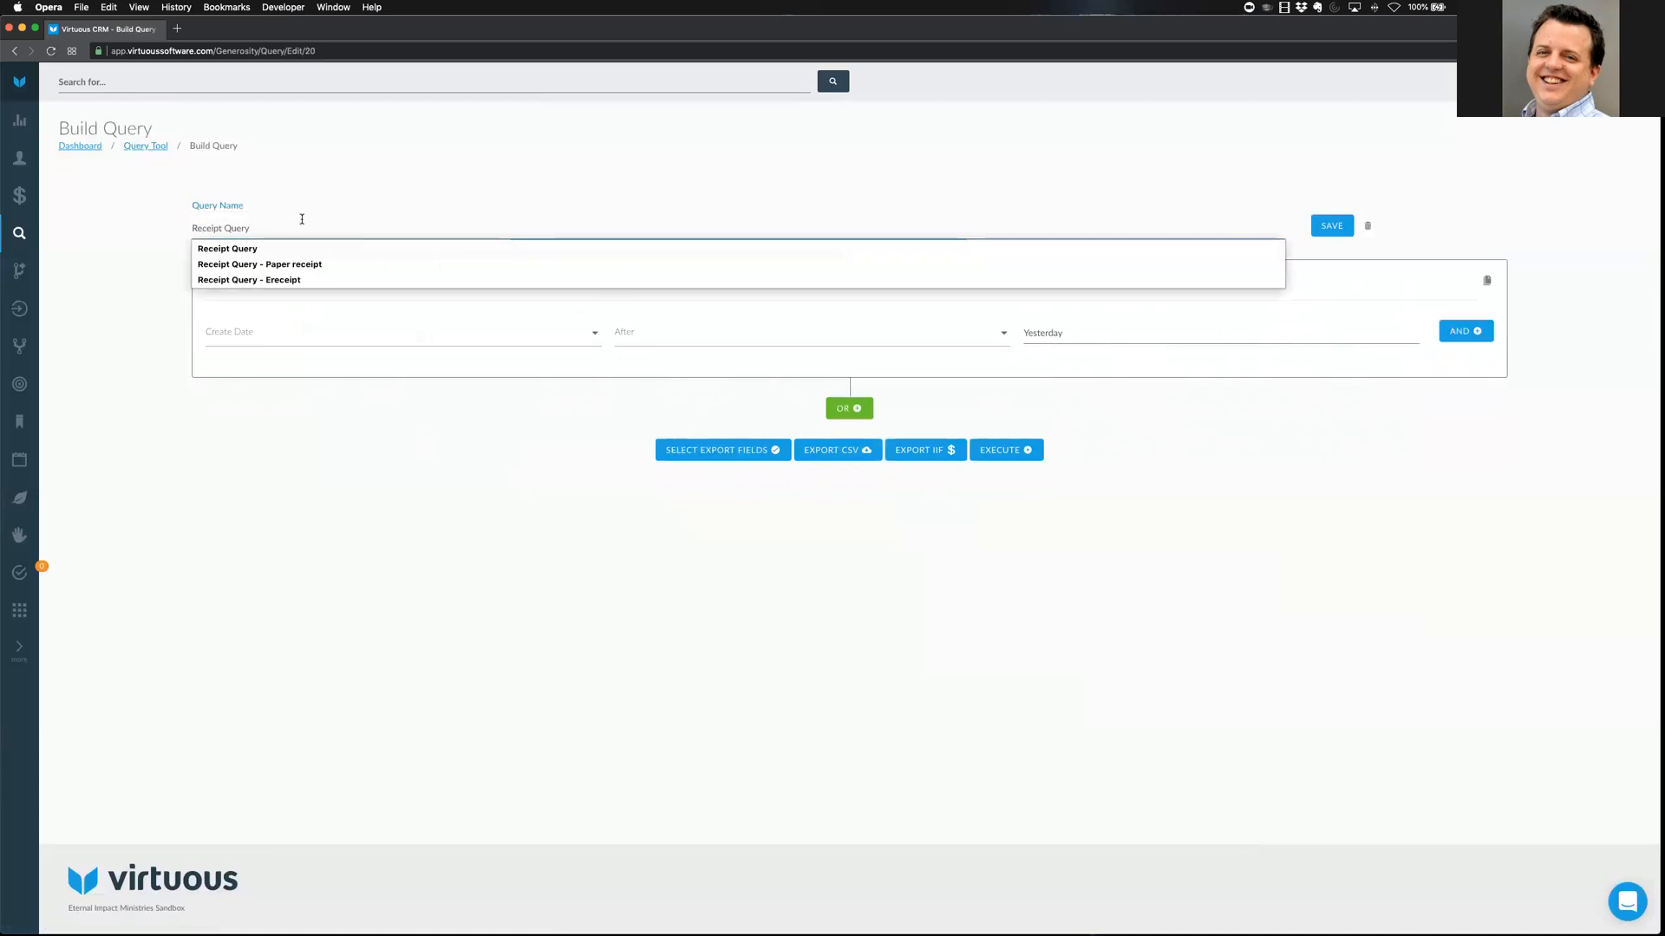
type("Training")
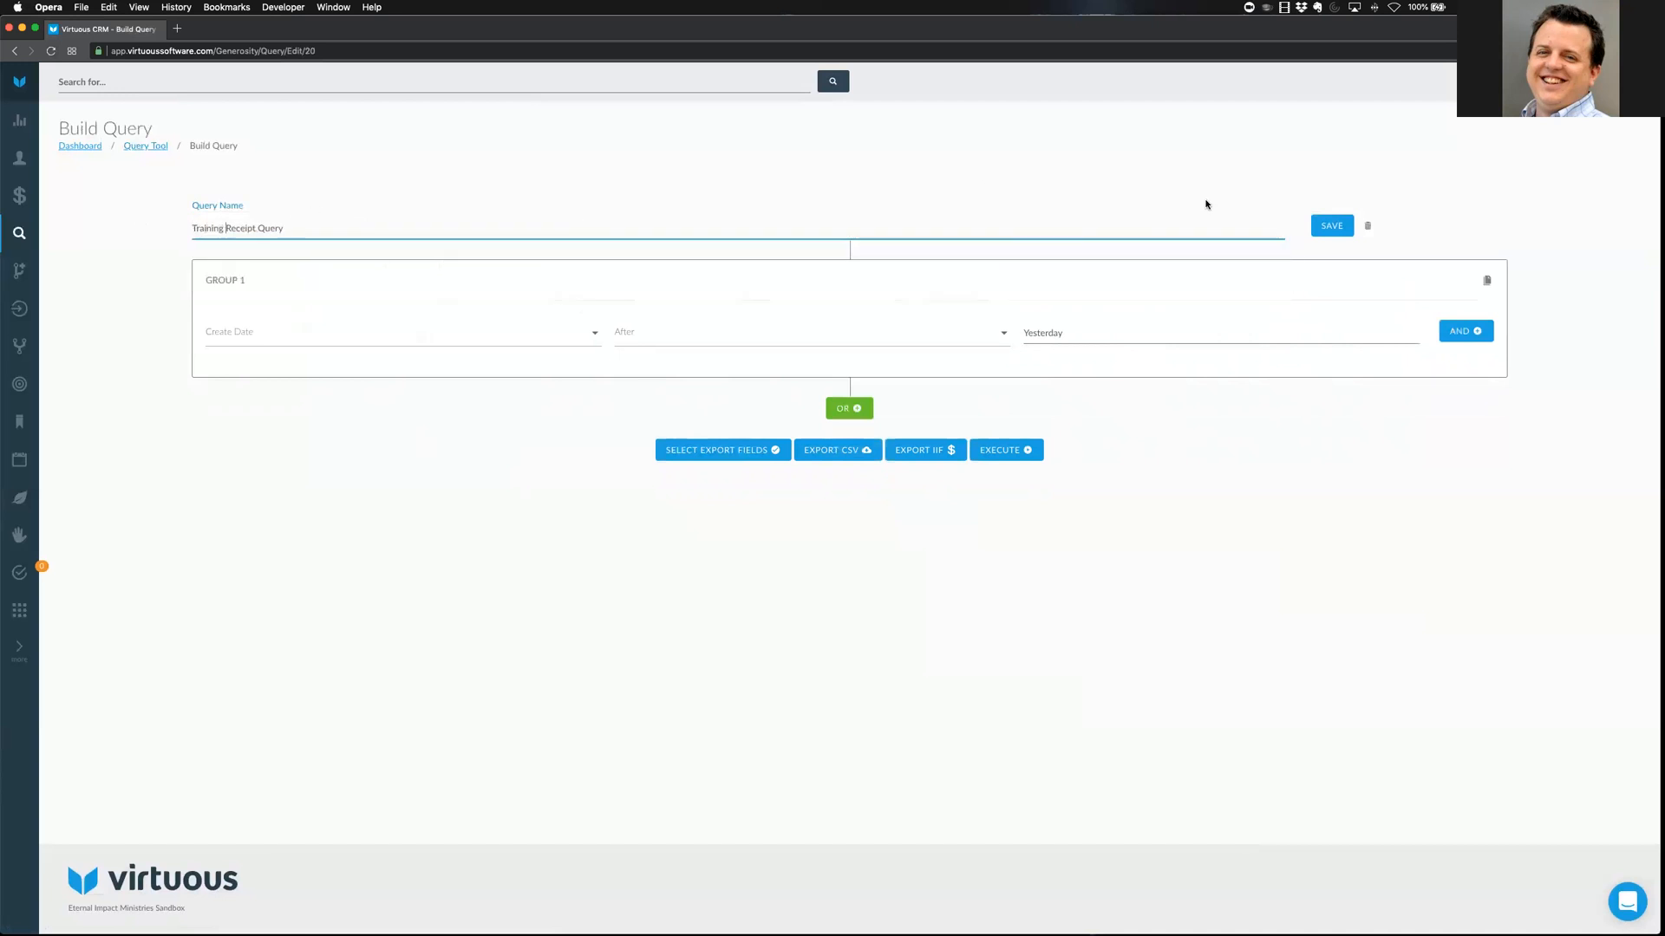
left_click(1326, 226)
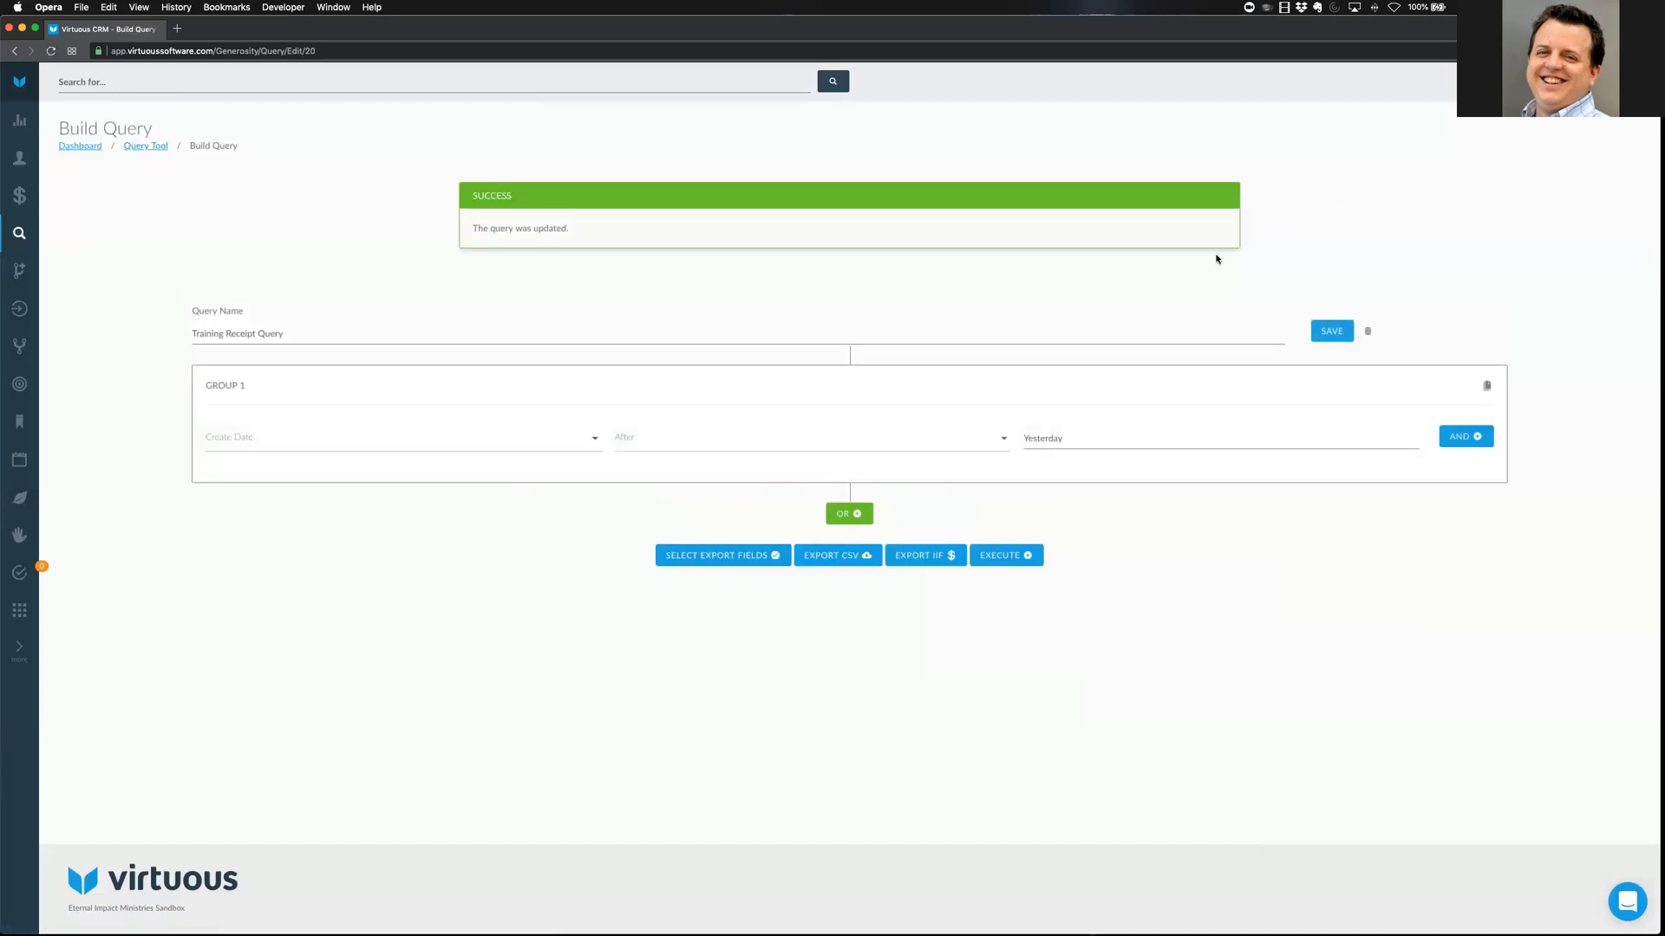
left_click(1006, 559)
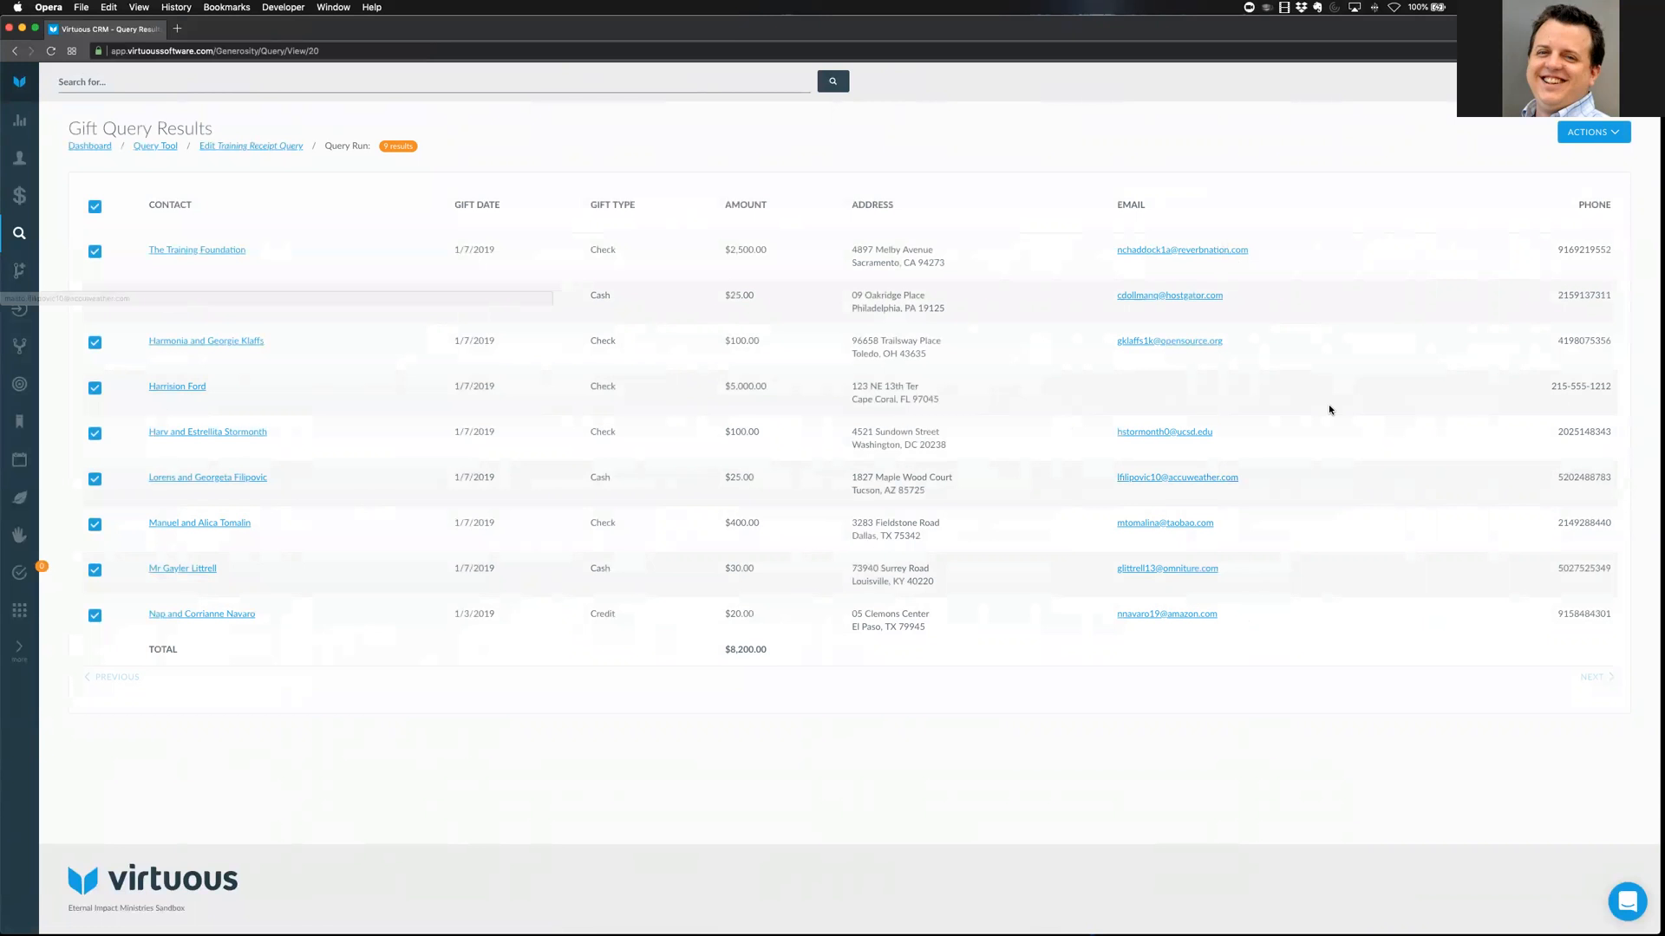
Start receipting the query's listed gifts with PDF as the receipt export format
left_click(1592, 131)
left_click(1583, 319)
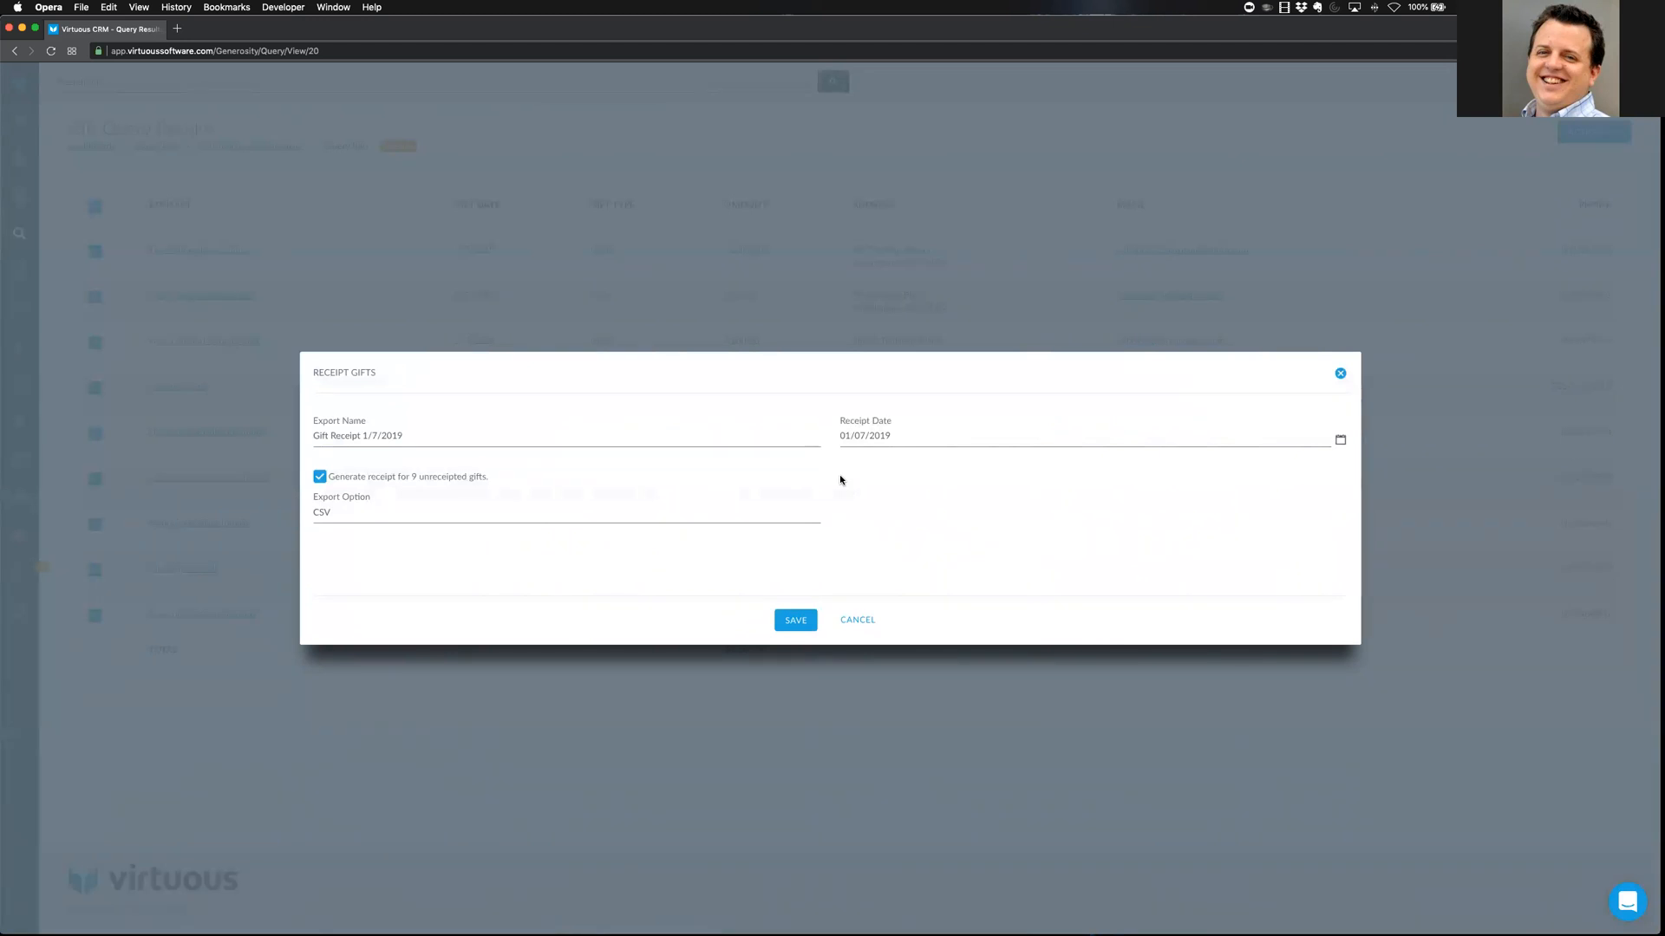
left_click(398, 511)
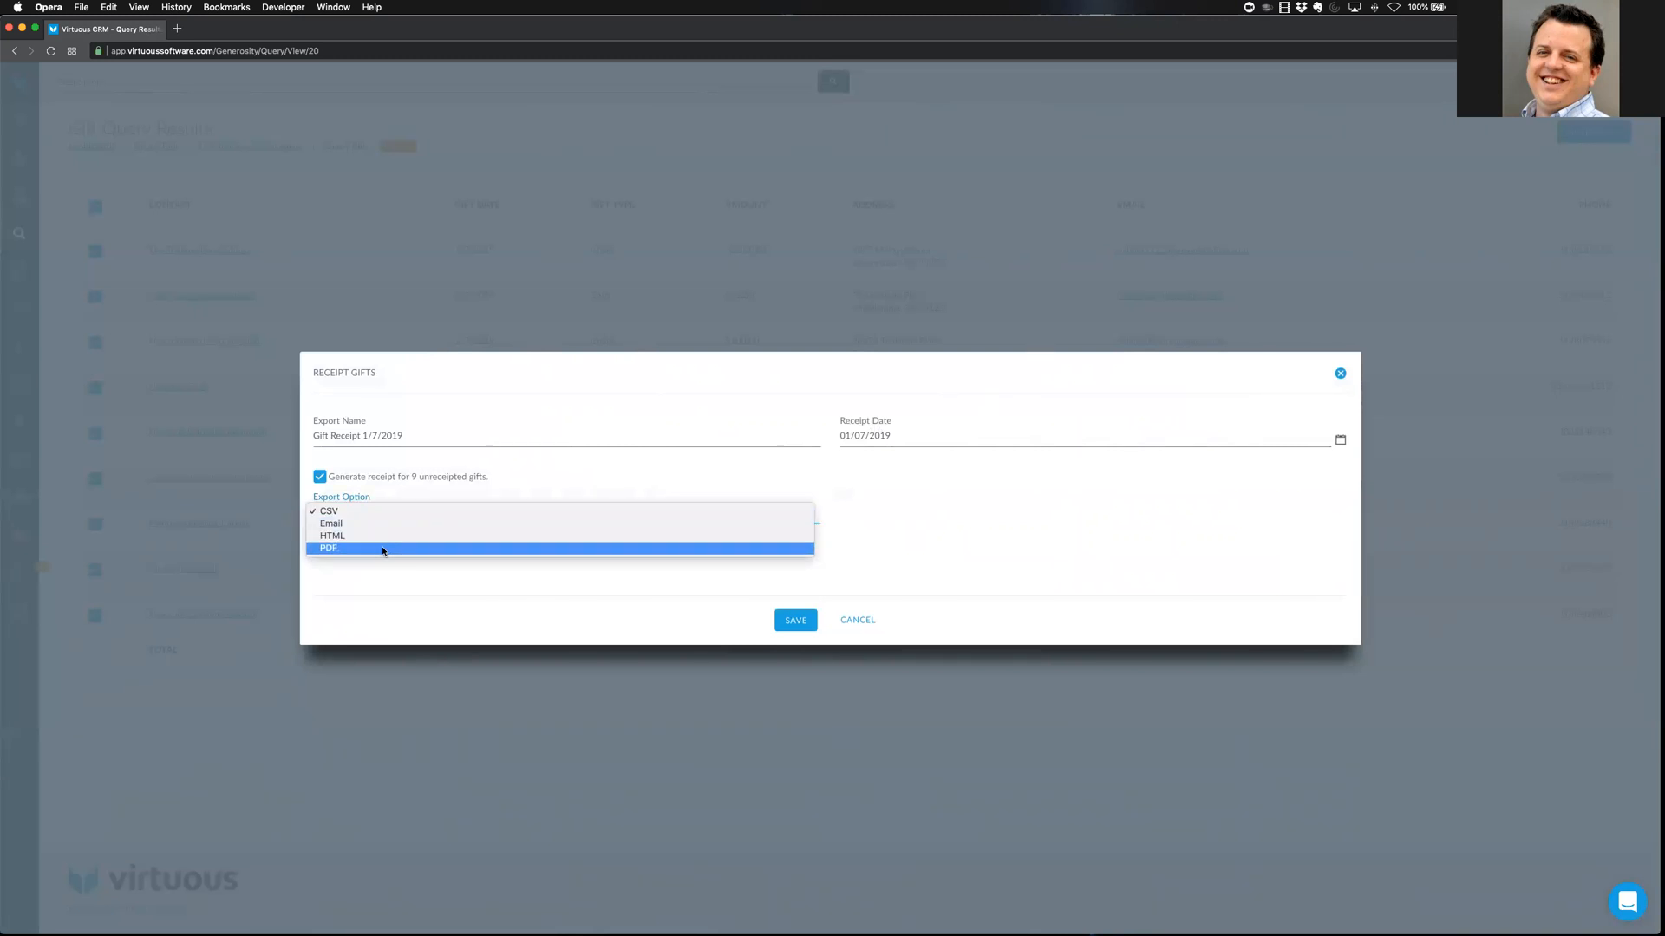
left_click(381, 549)
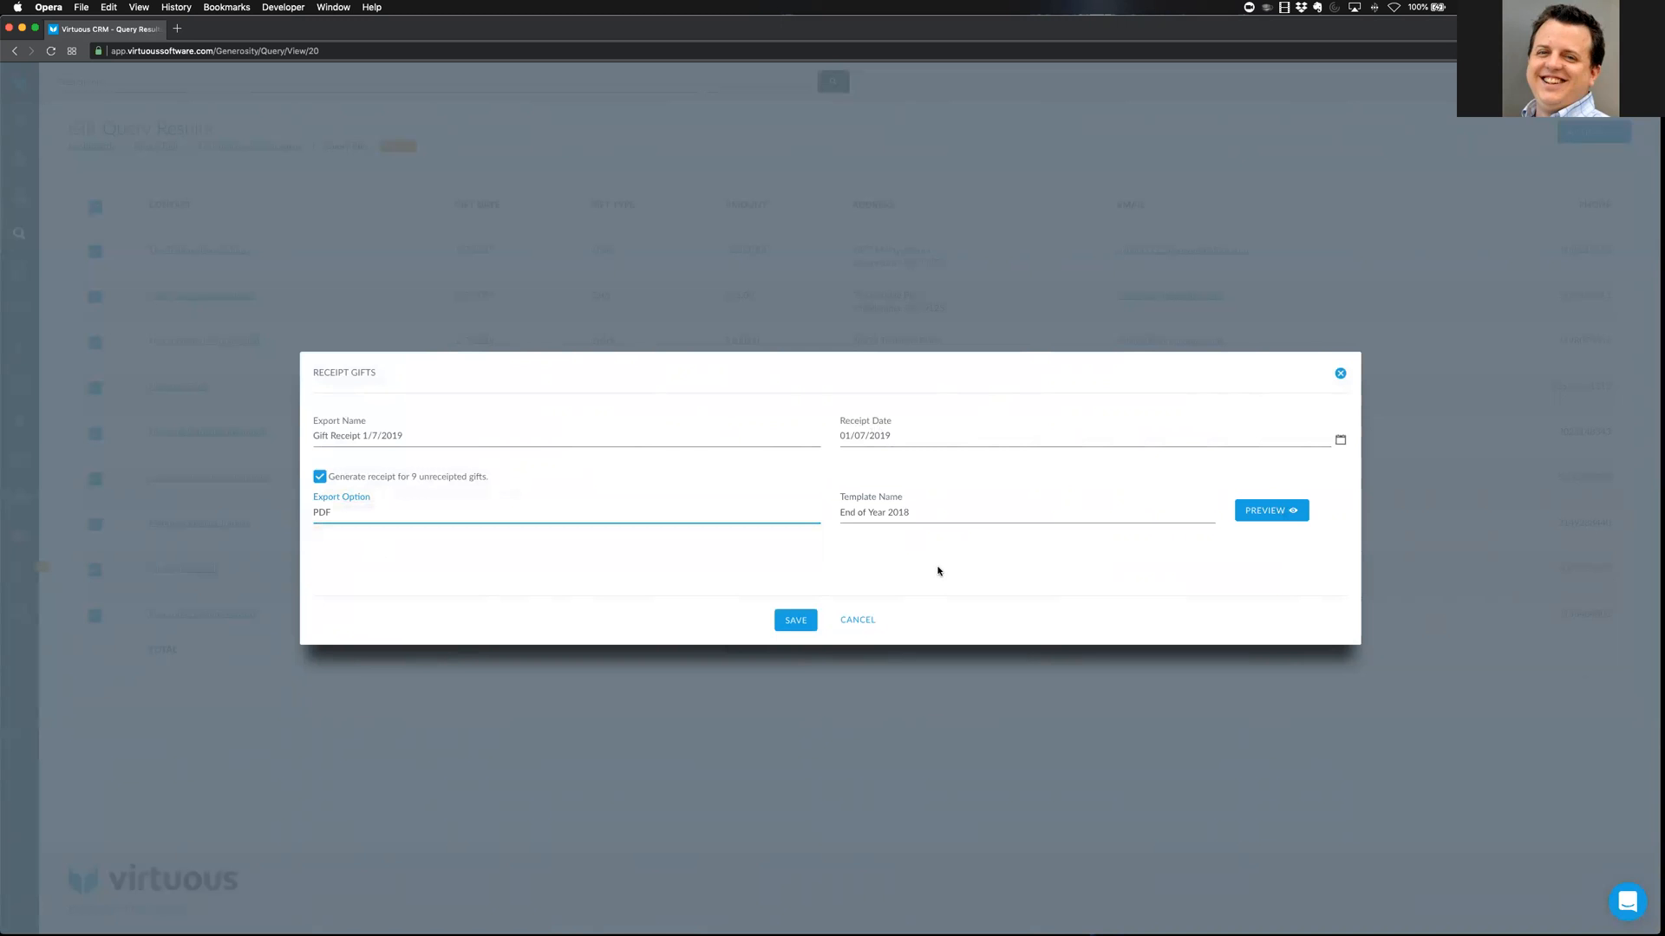
Preview the Training template receipt for the nine unreceipted gifts and scroll through it
left_click(911, 518)
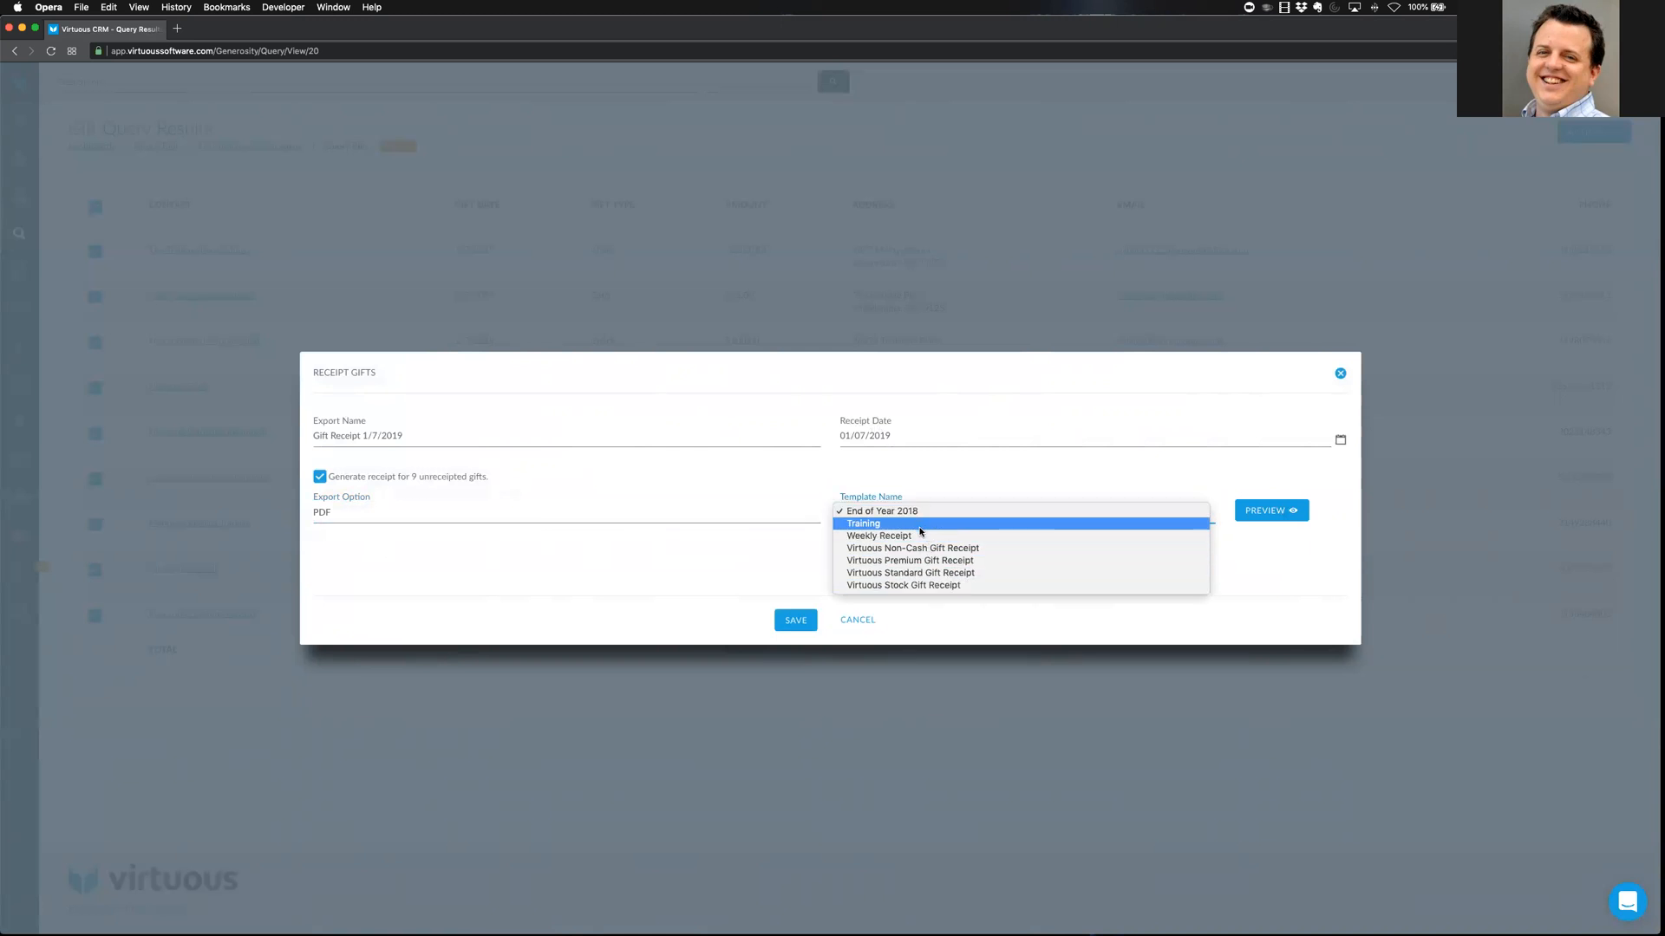
left_click(921, 524)
left_click(1267, 511)
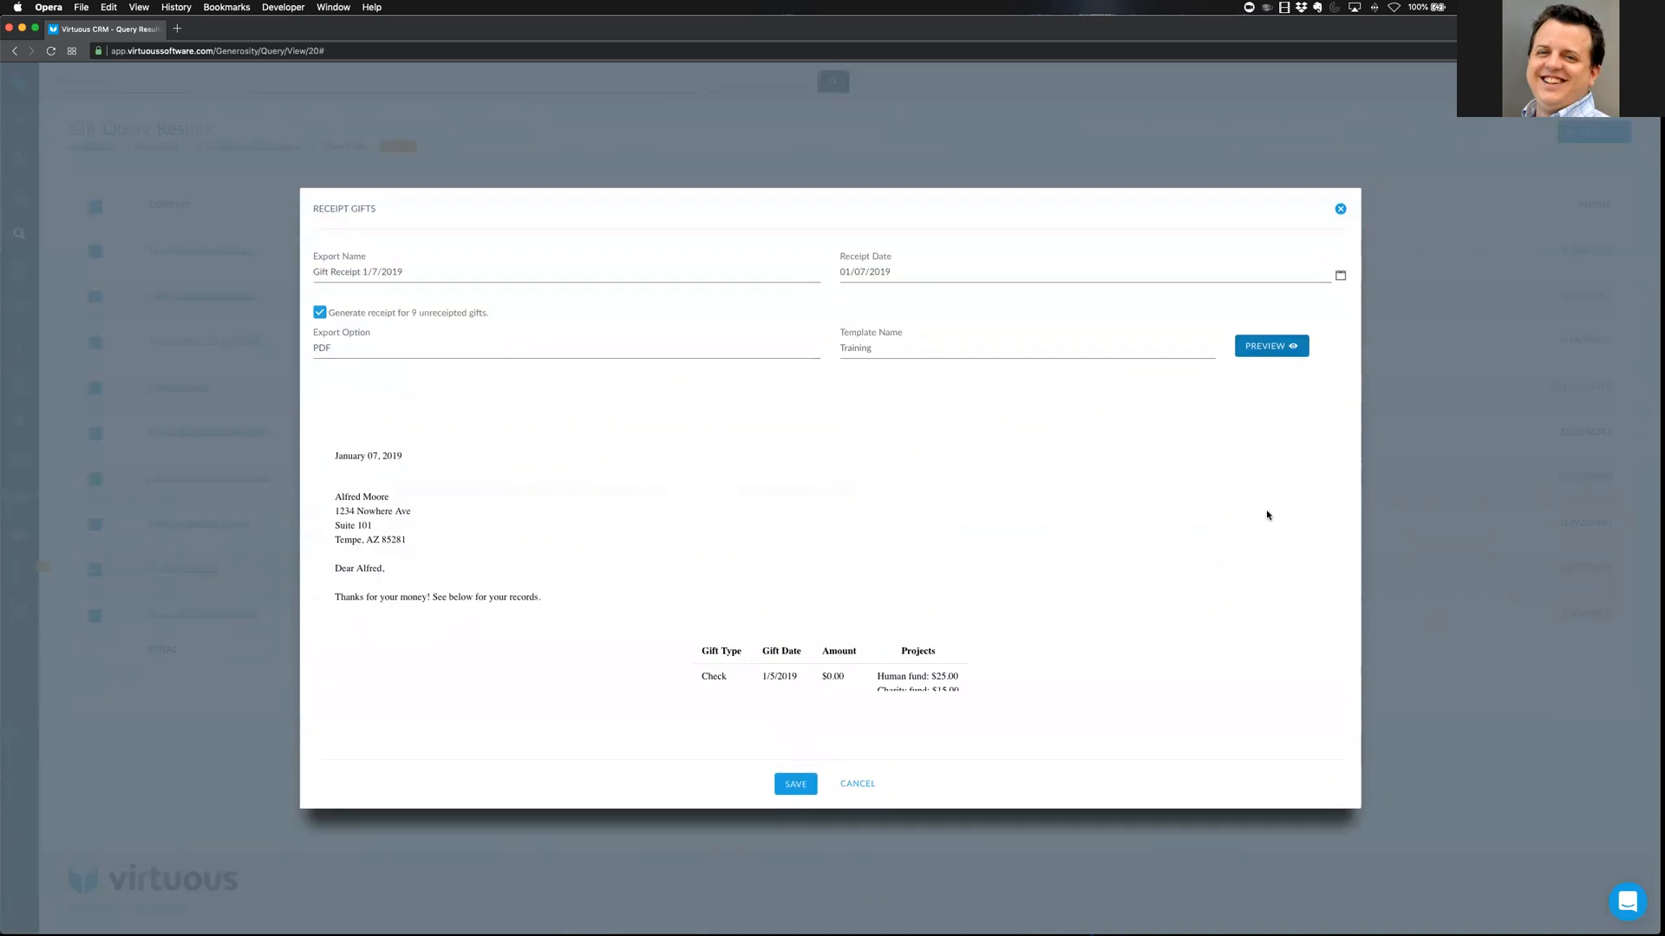
scroll(1144, 585, "down", 2)
scroll(1145, 588, "up", 2)
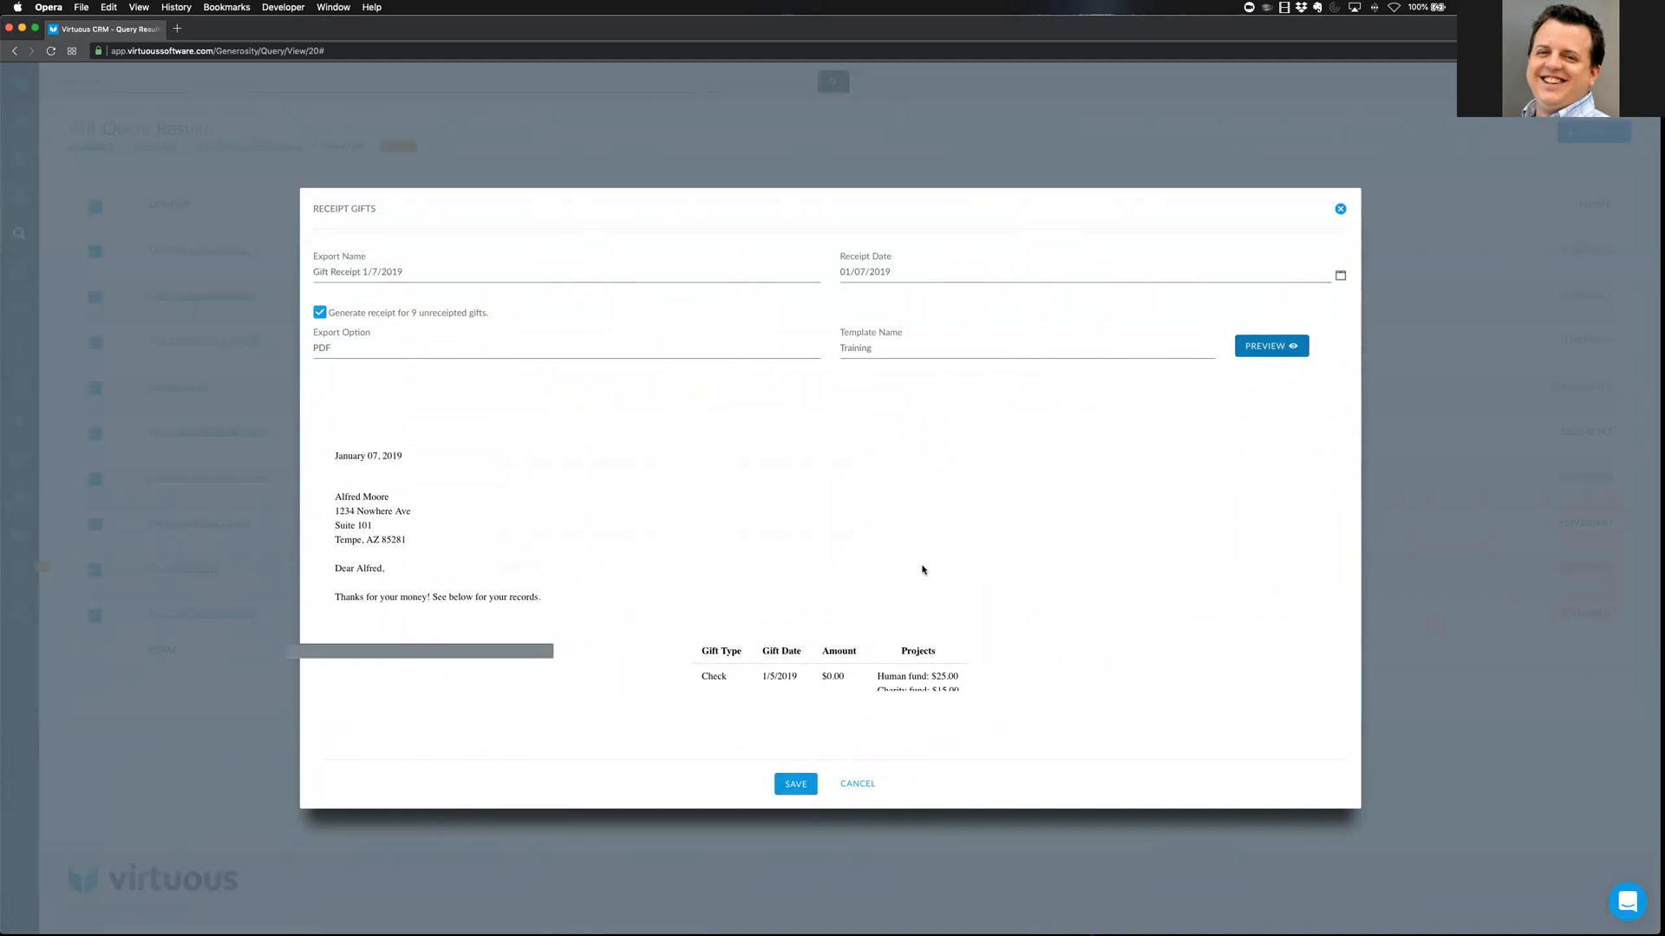
scroll(704, 471, "down", 3)
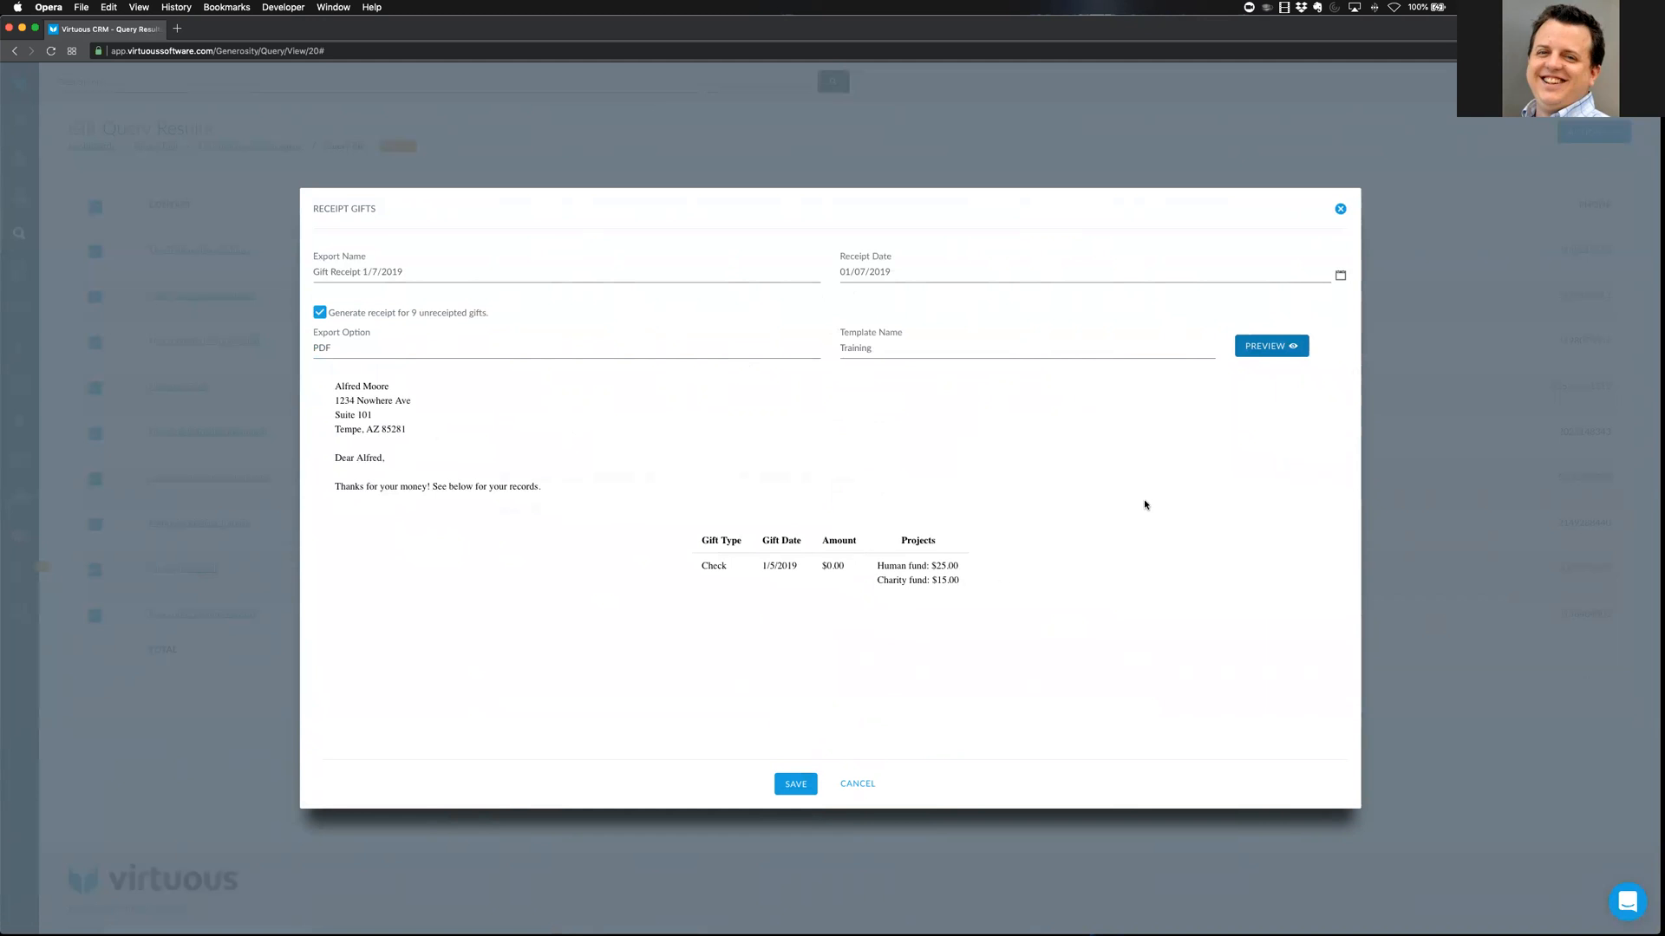
scroll(1144, 503, "up", 3)
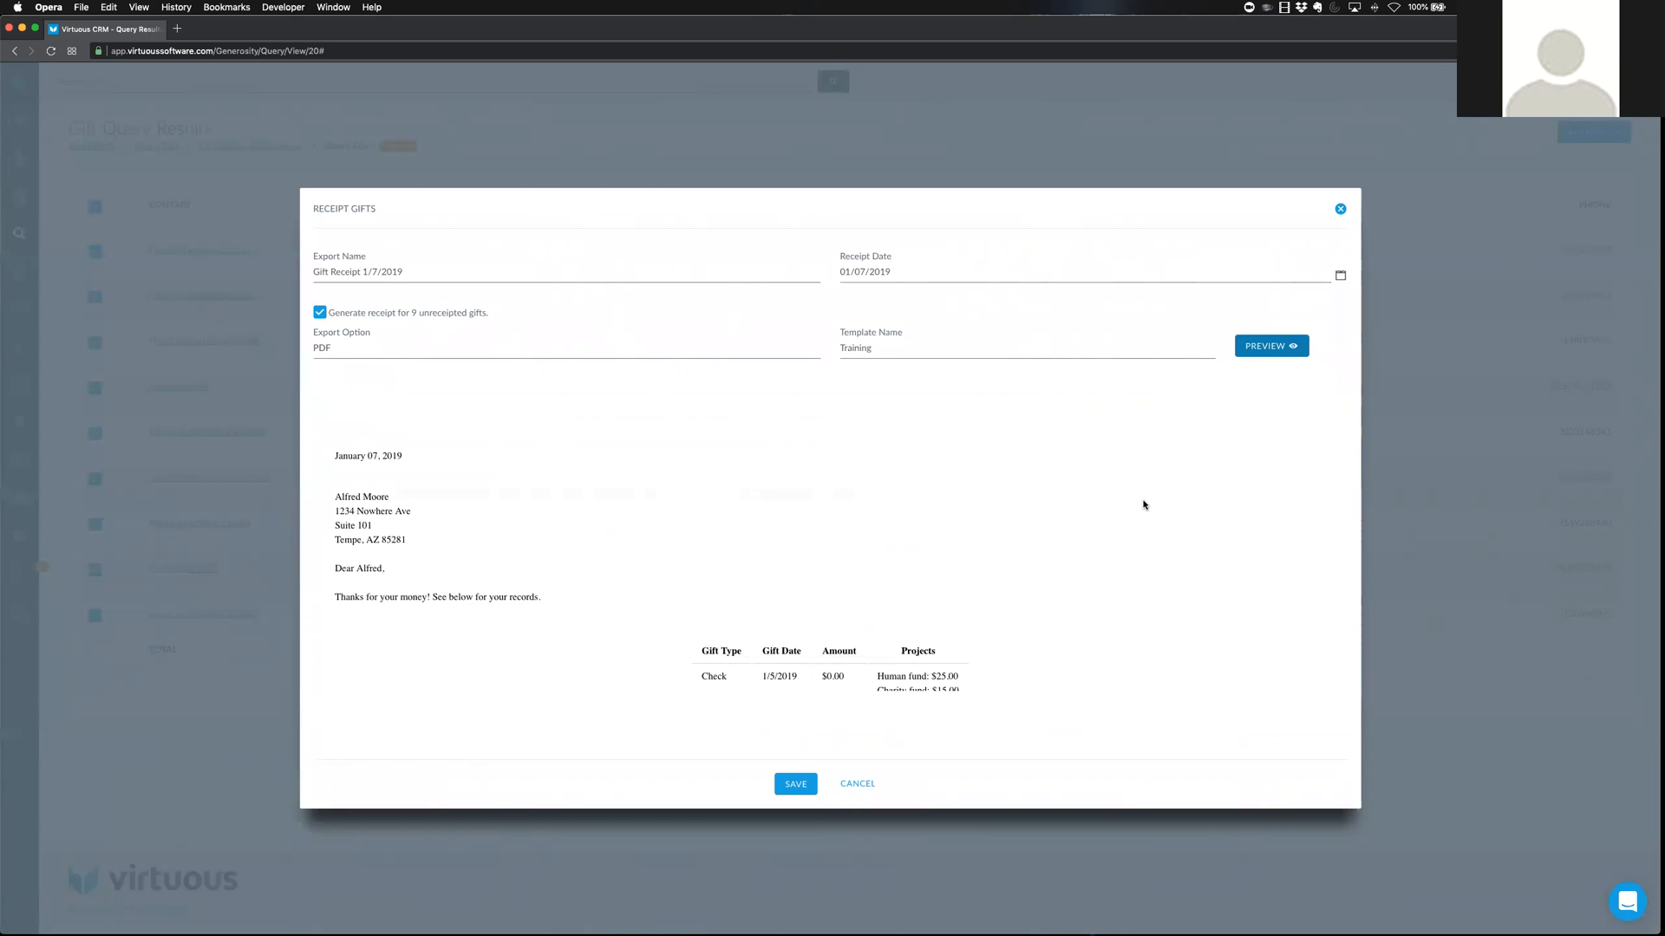
left_click(893, 349)
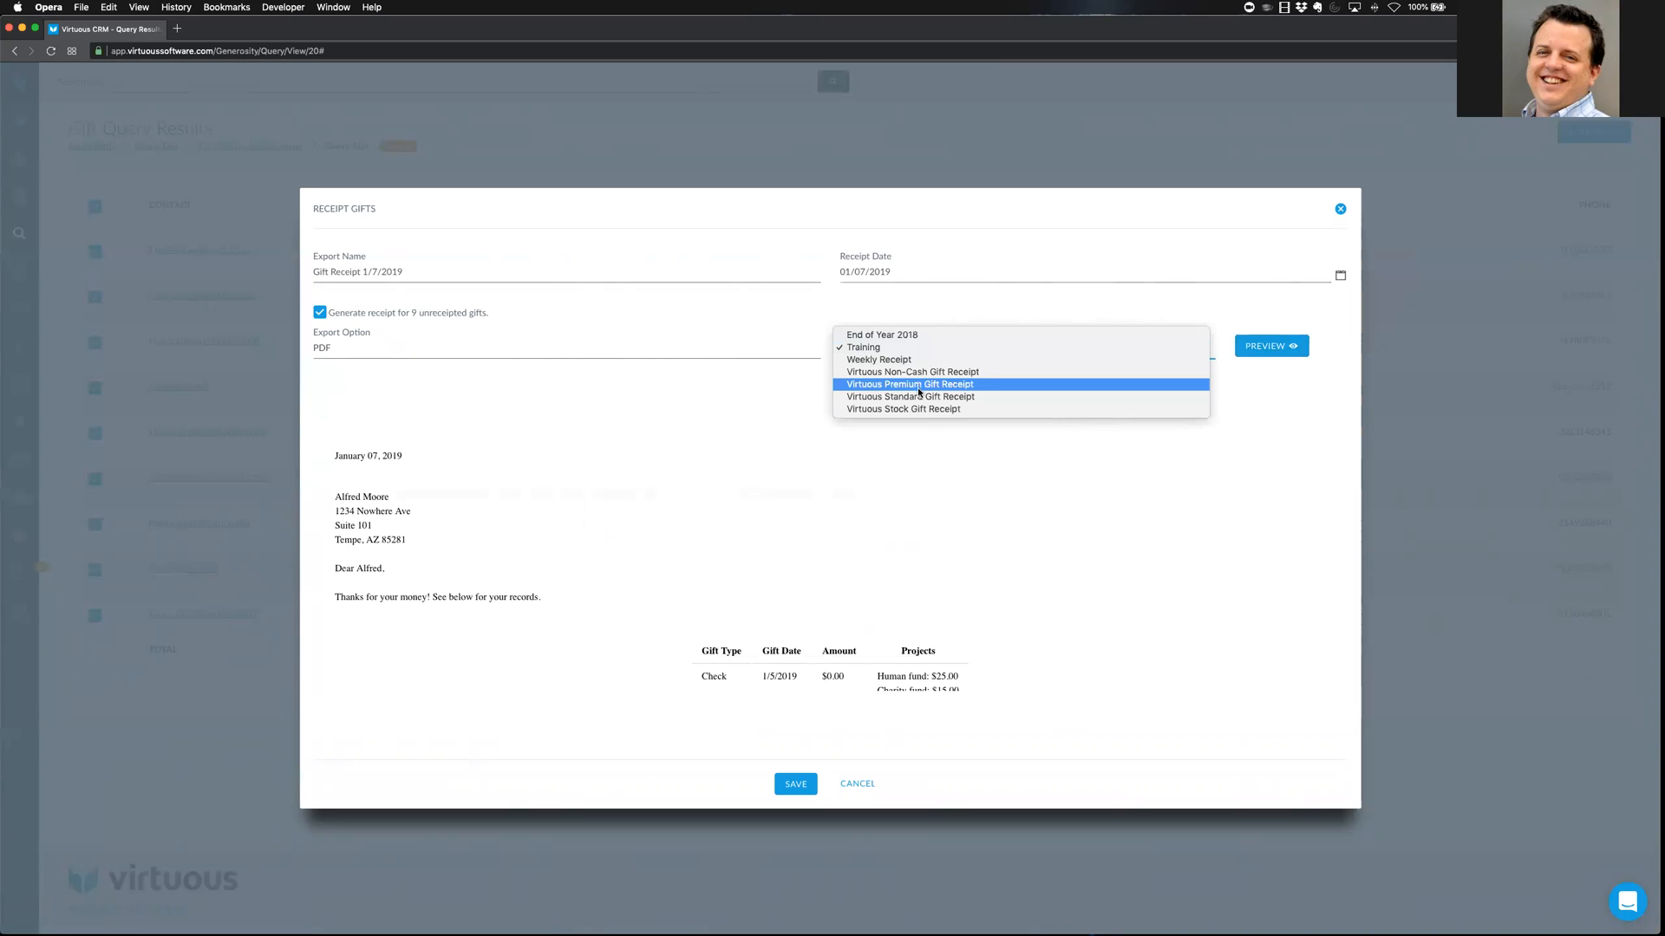
Preview the Virtuous Standard Gift Receipt, then cancel receipting the query's gifts
left_click(963, 398)
left_click(1259, 349)
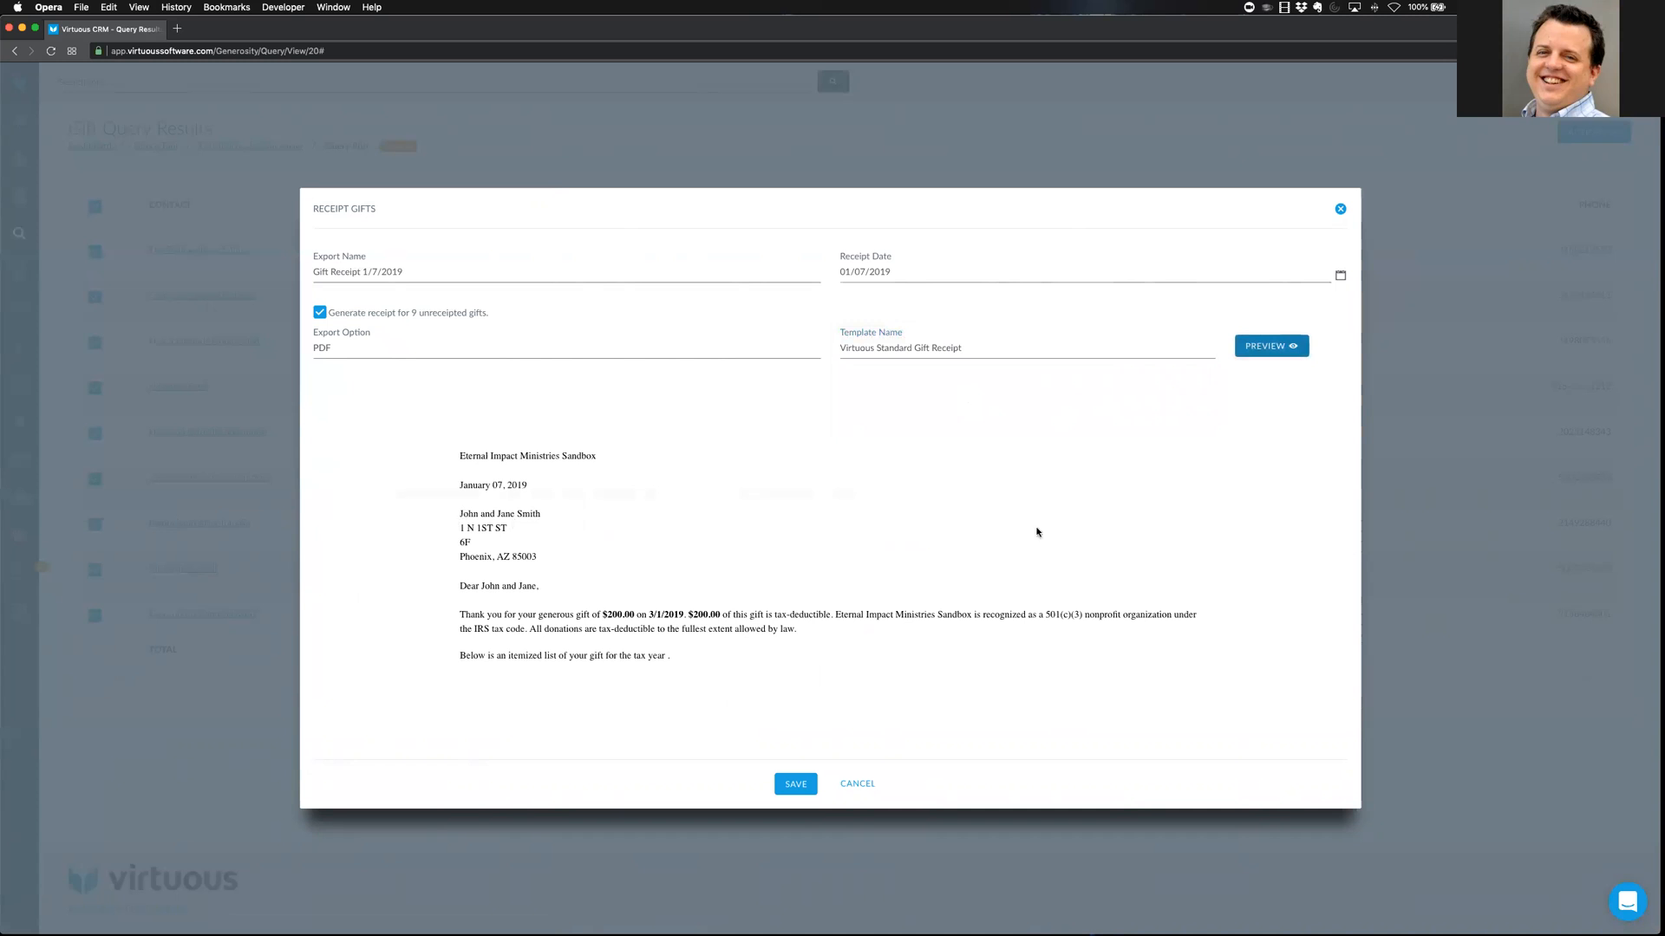
scroll(1073, 574, "down", 4)
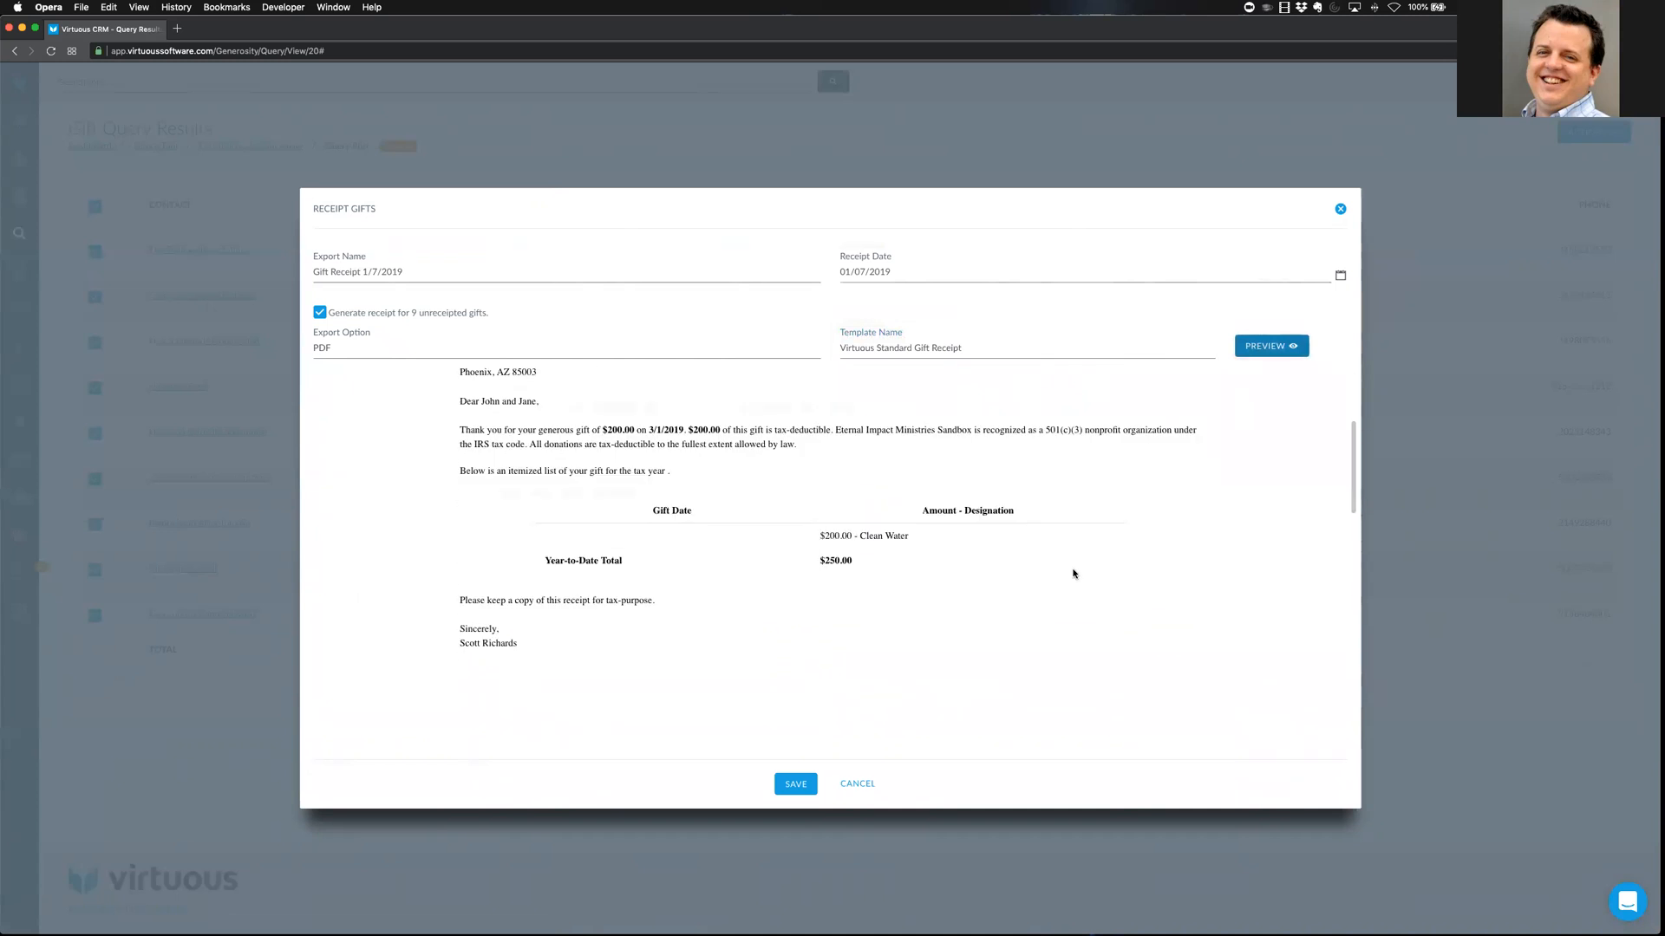
scroll(1073, 574, "up", 5)
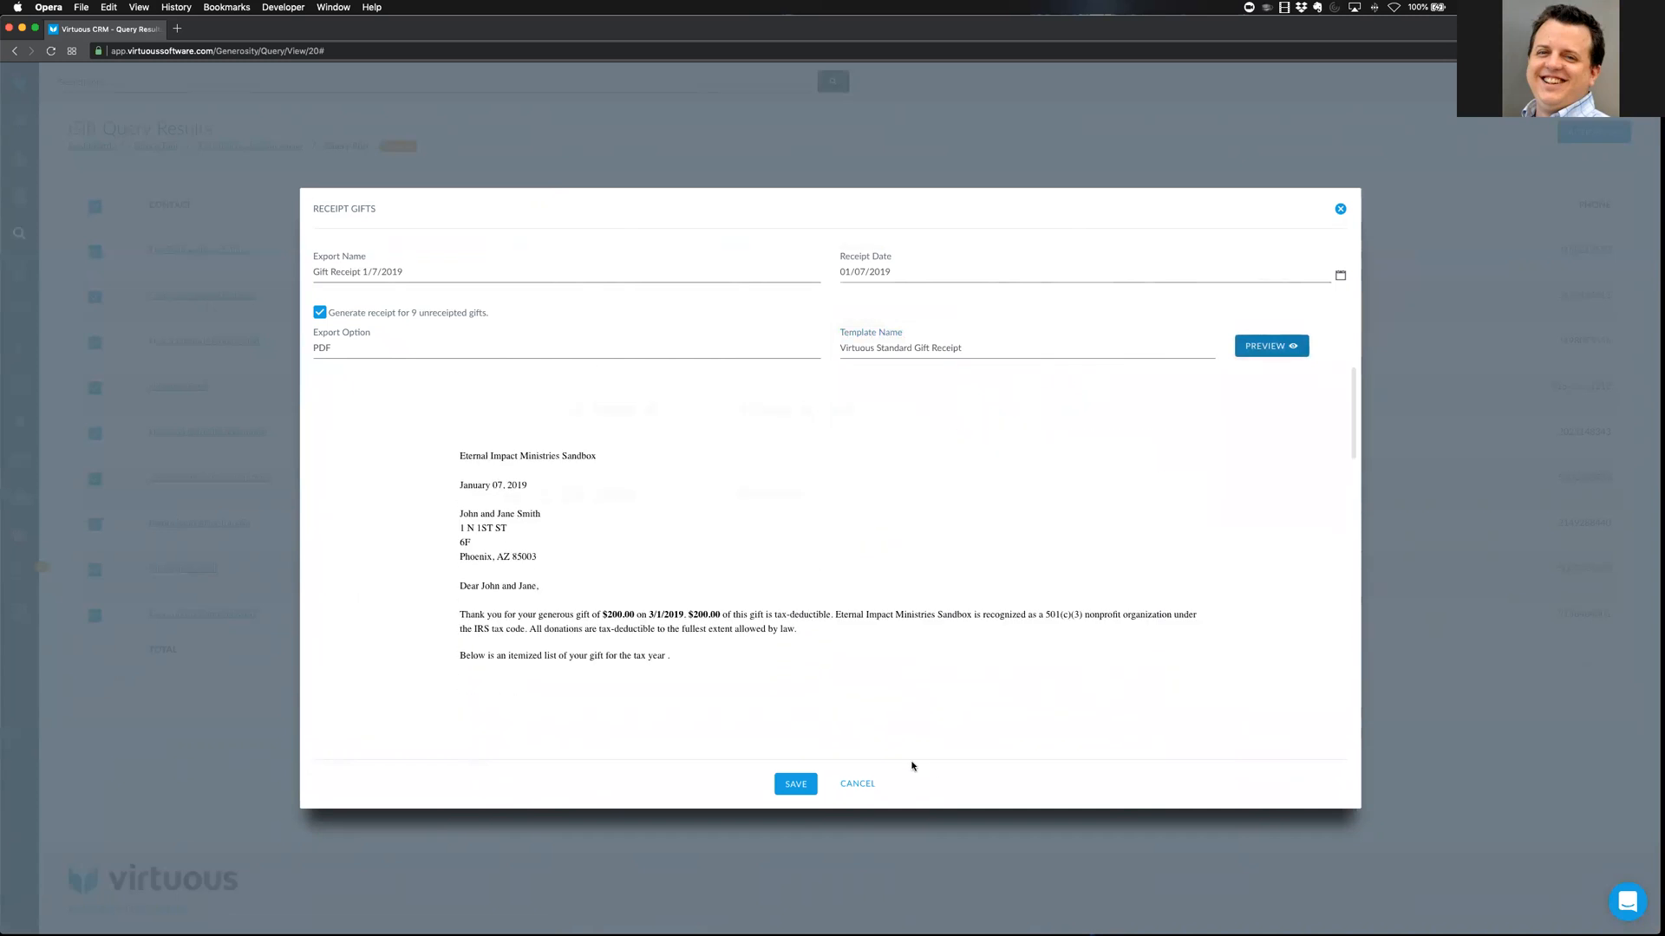
left_click(859, 785)
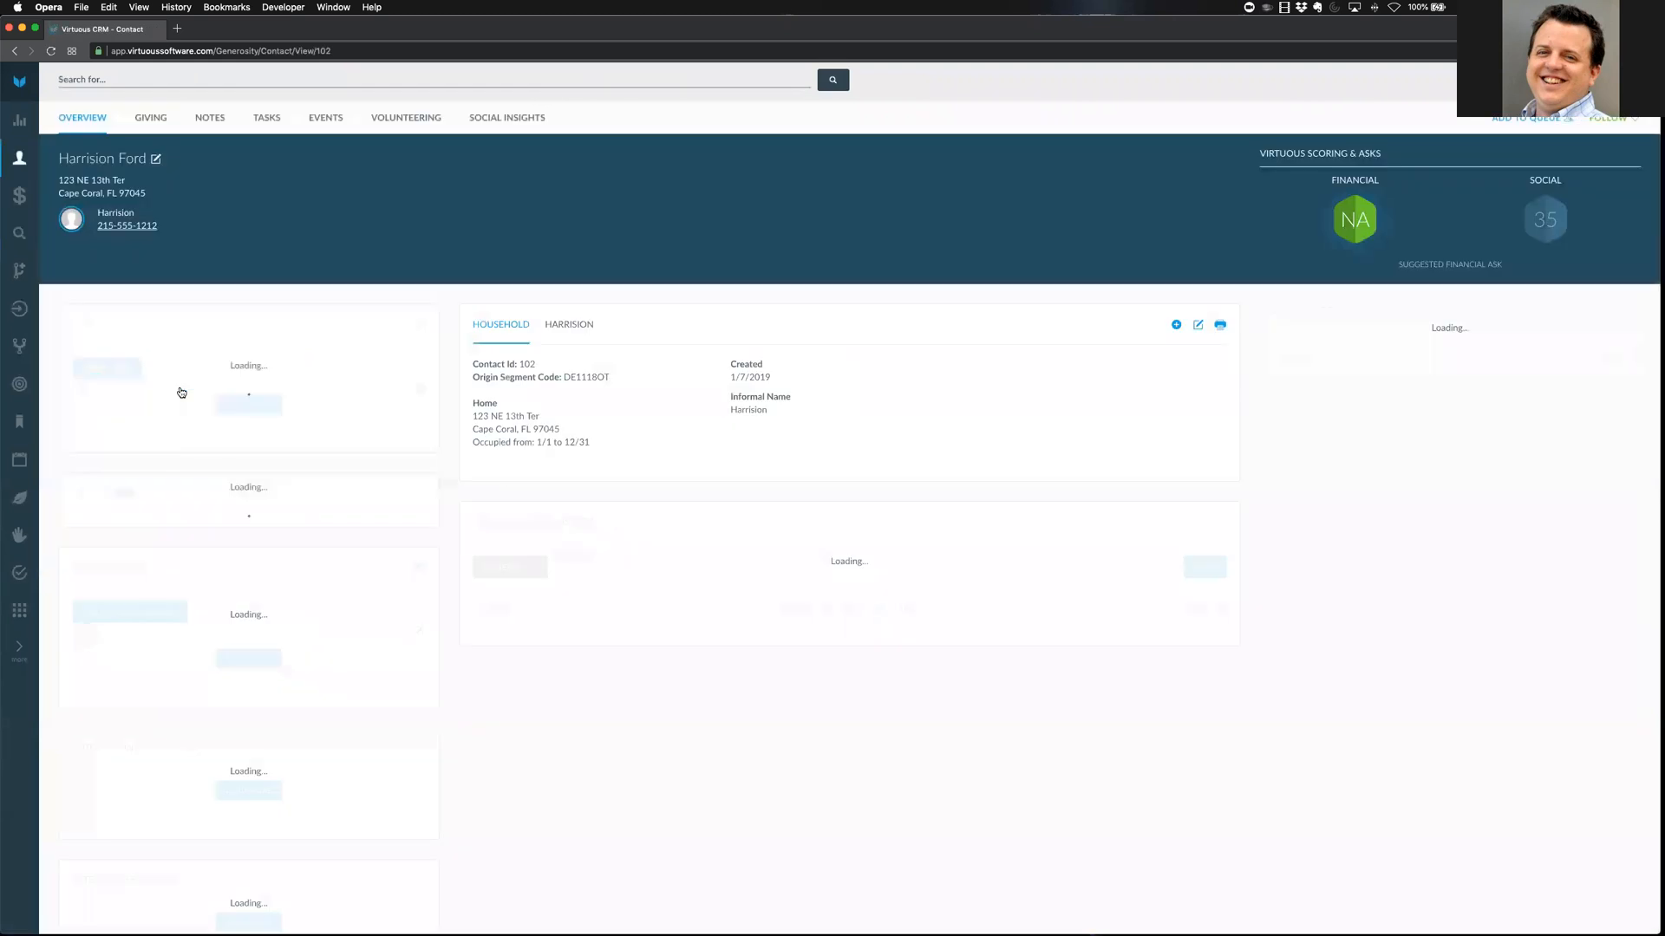
Open the third household contact from the Gift Query Results and show its three gifts
left_click(14, 50)
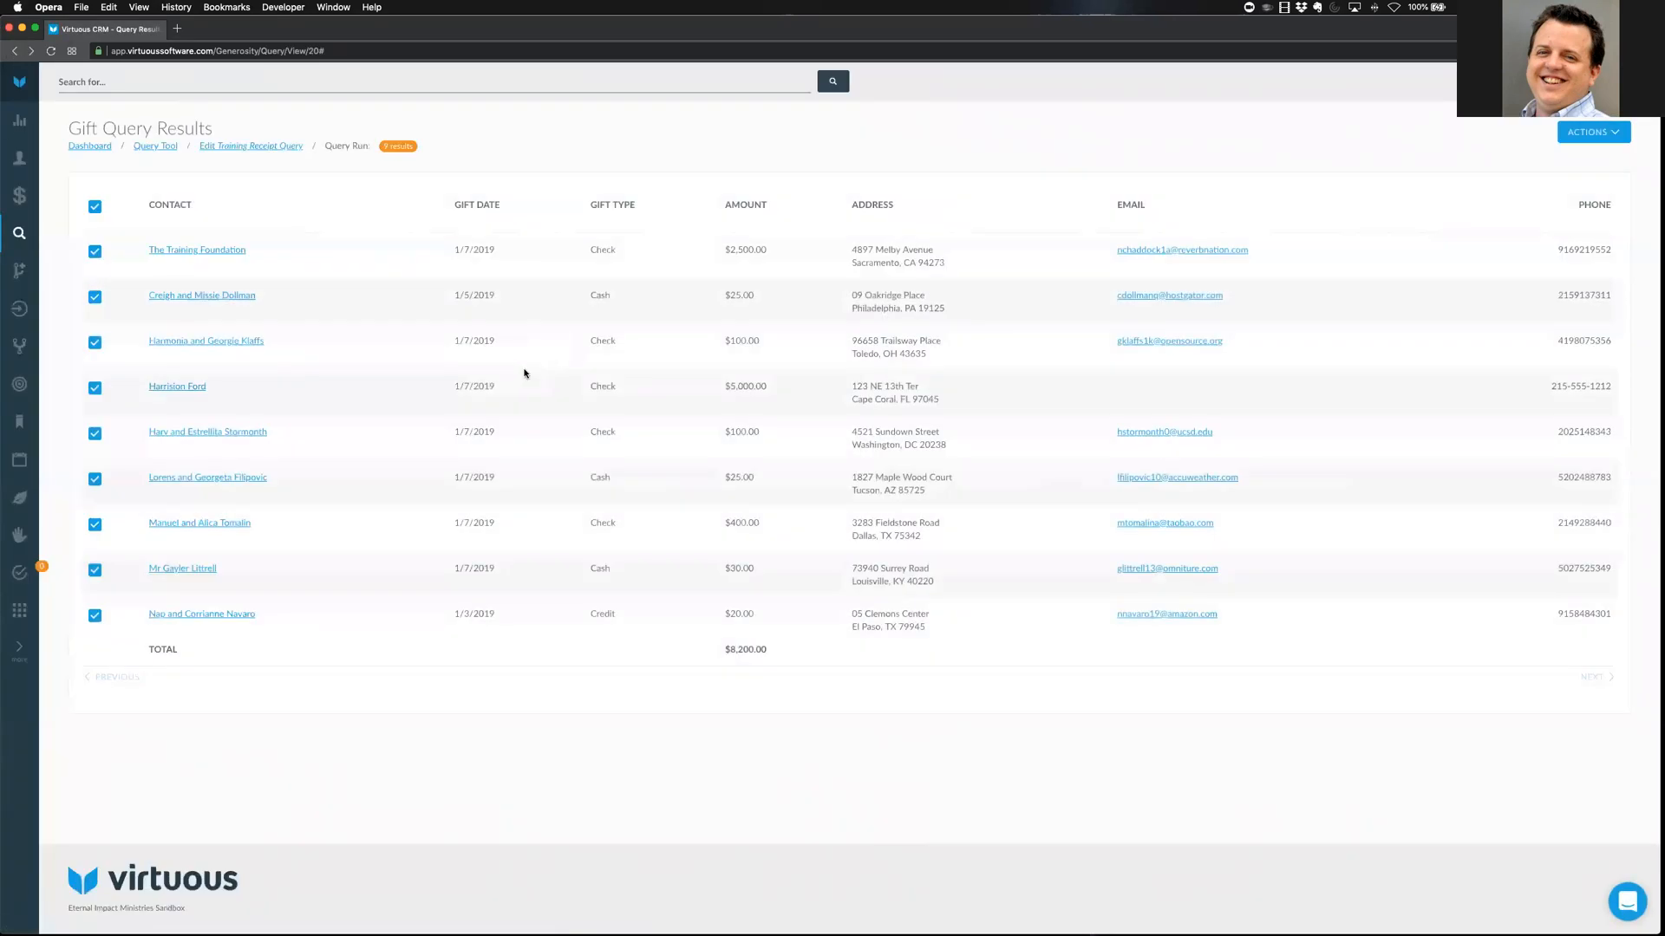
left_click(206, 345)
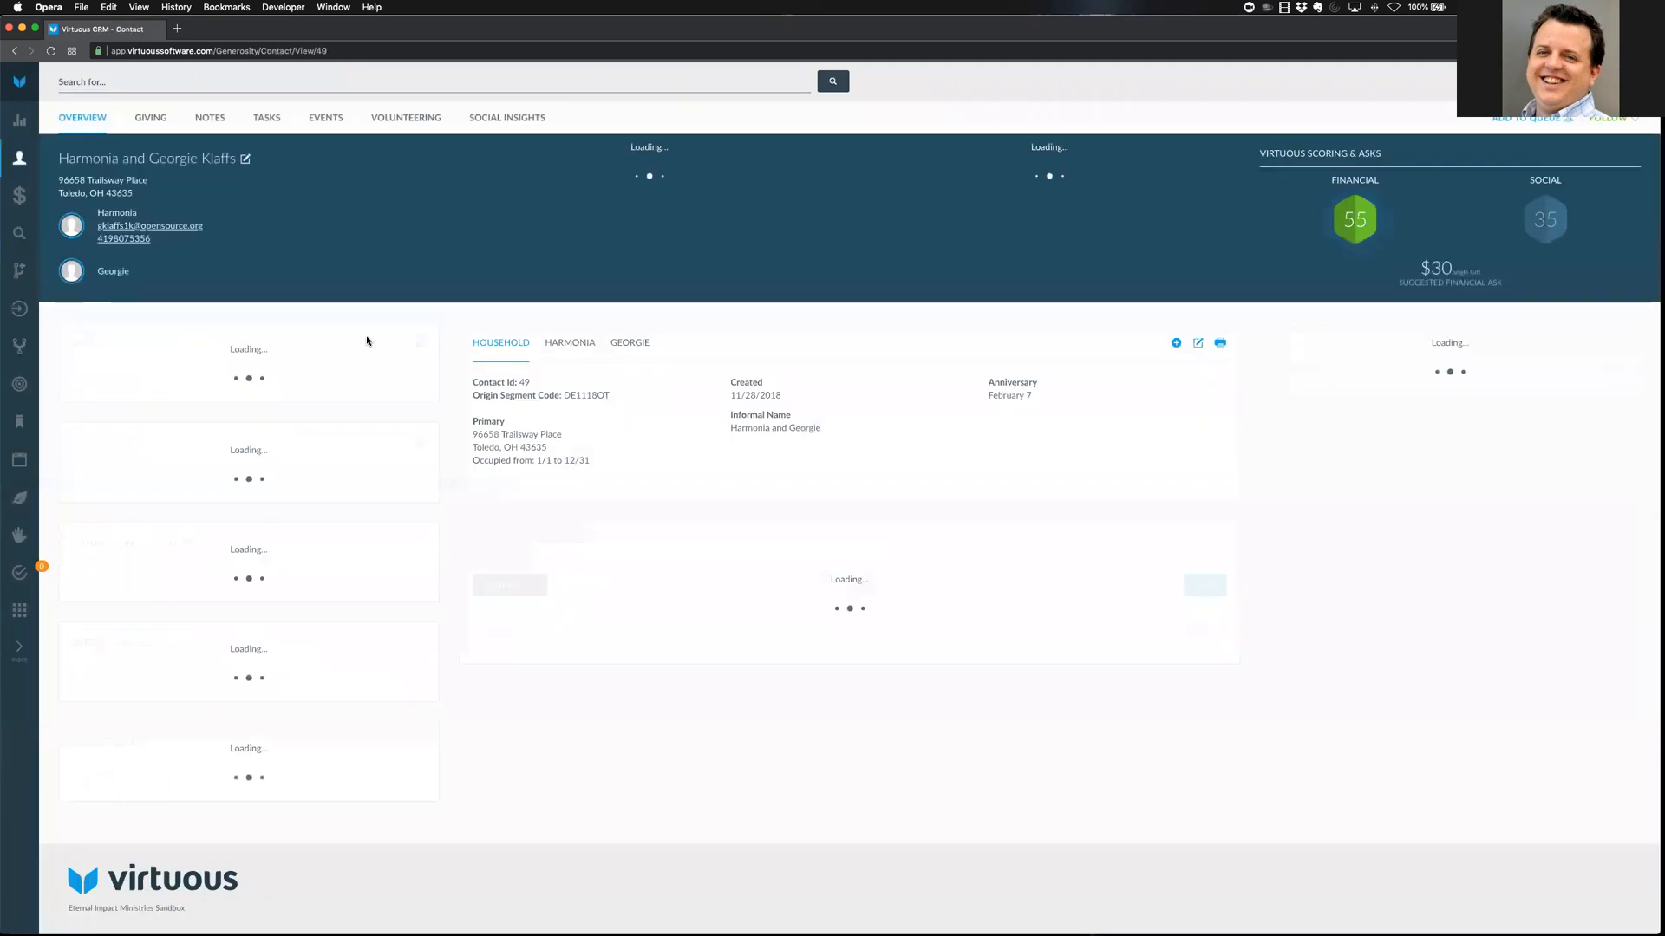
left_click(154, 122)
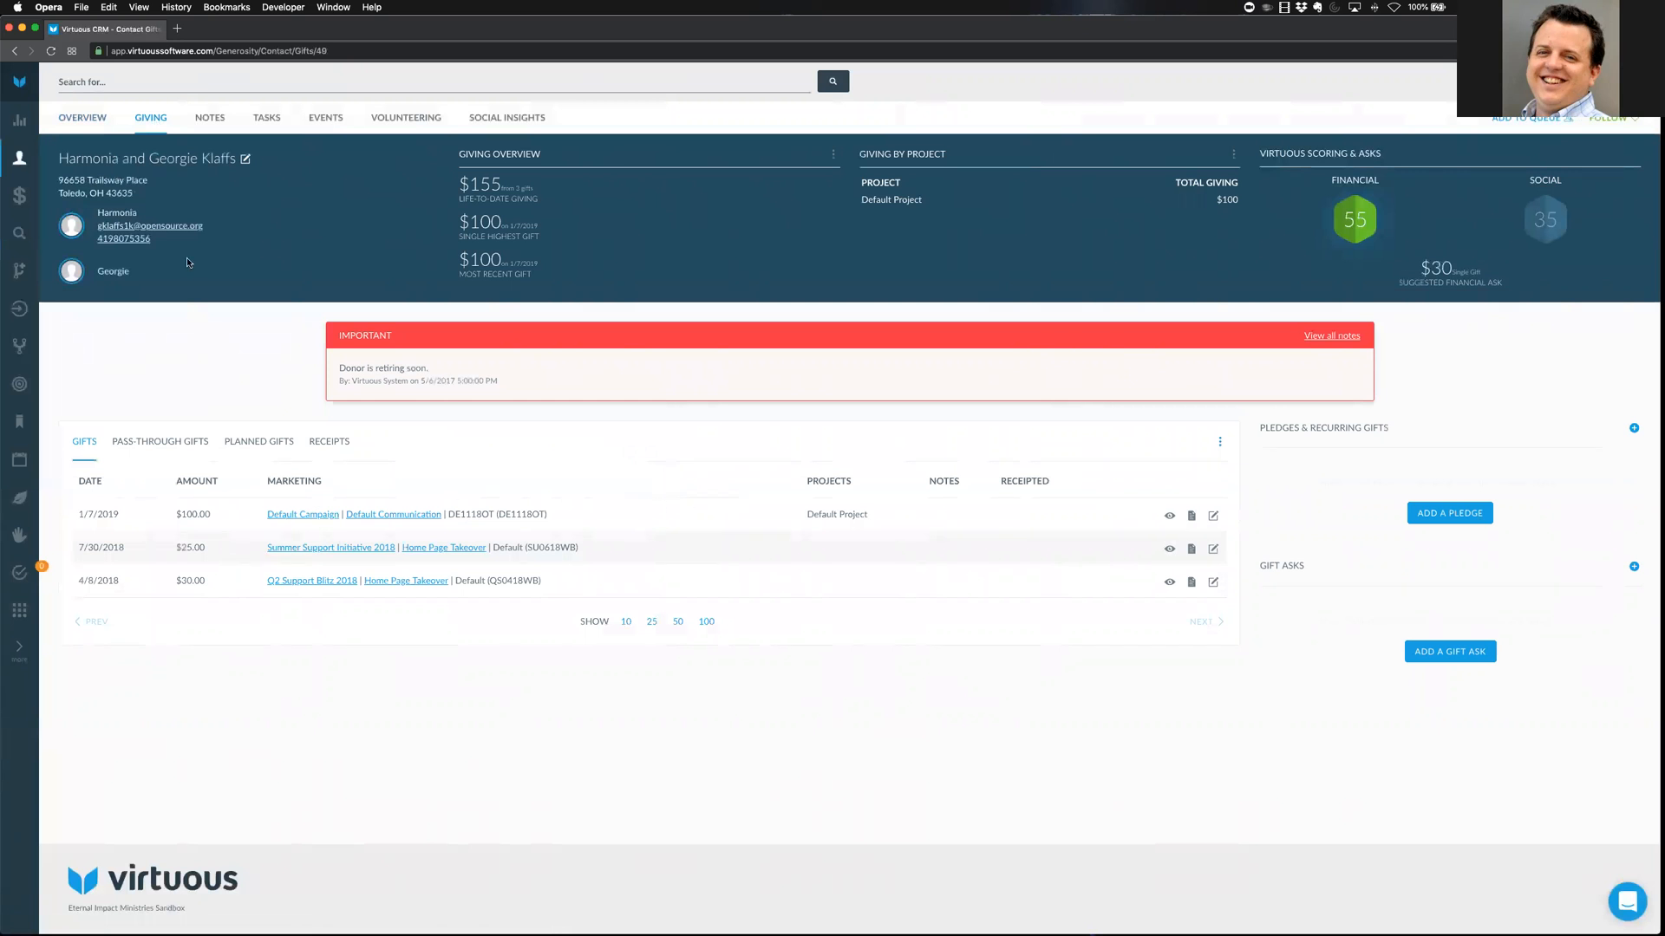
Open receipt options for the 1/7/2019 $100.00 gift and choose the recipient e-mail address
left_click(1192, 518)
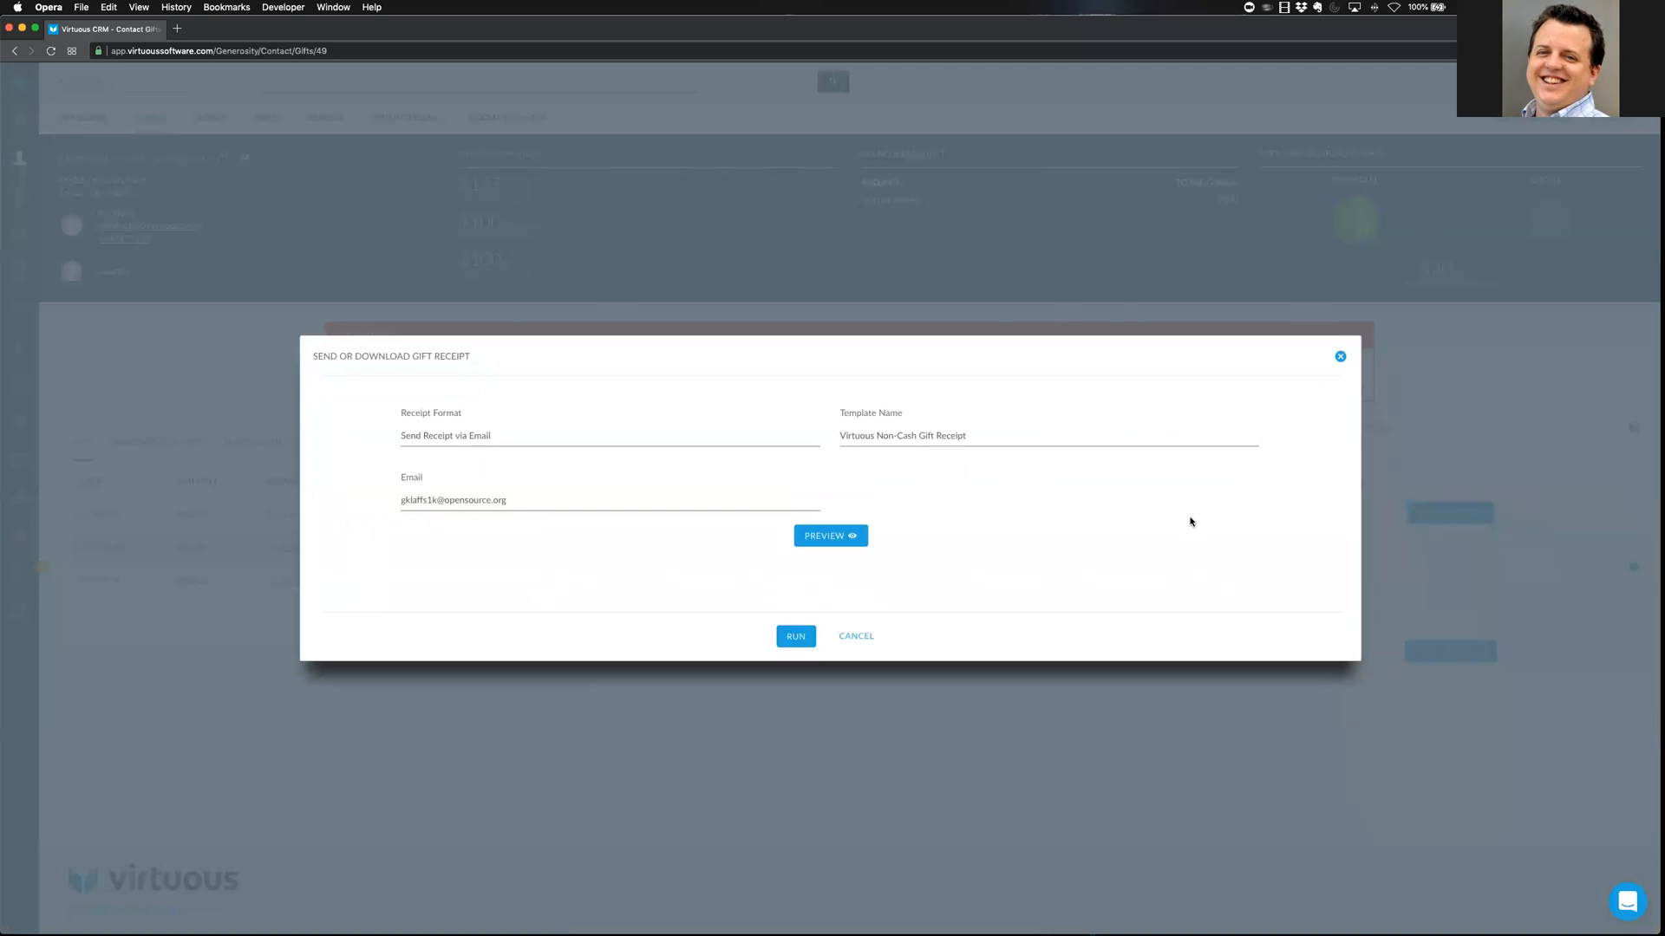
left_click(950, 435)
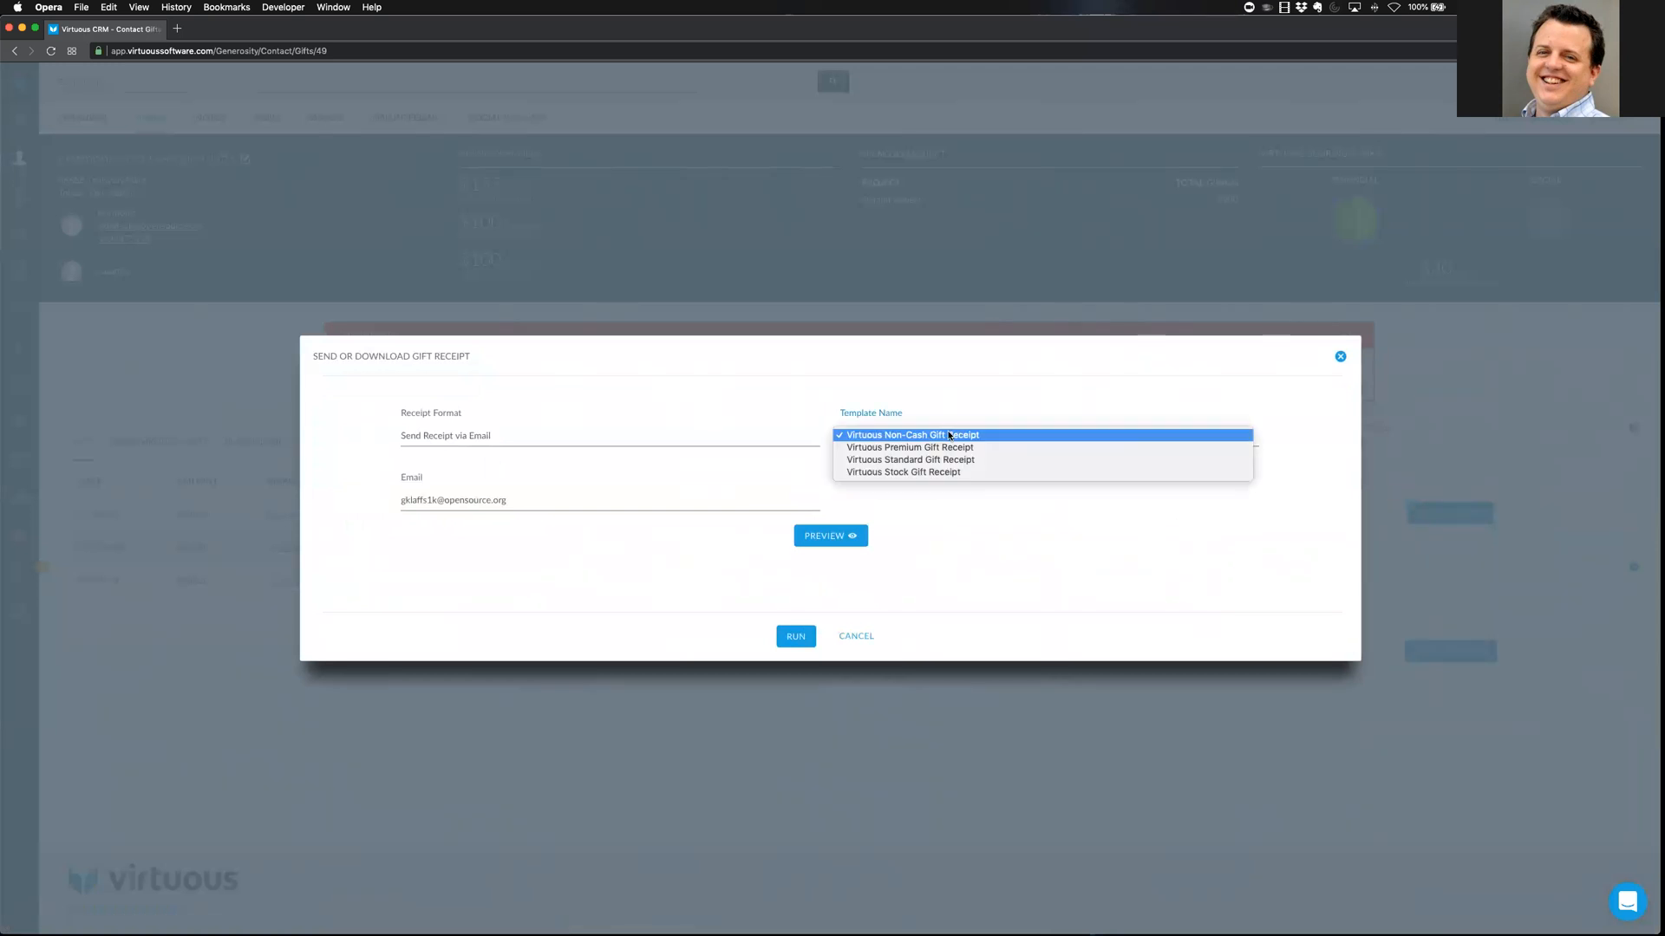
left_click(985, 530)
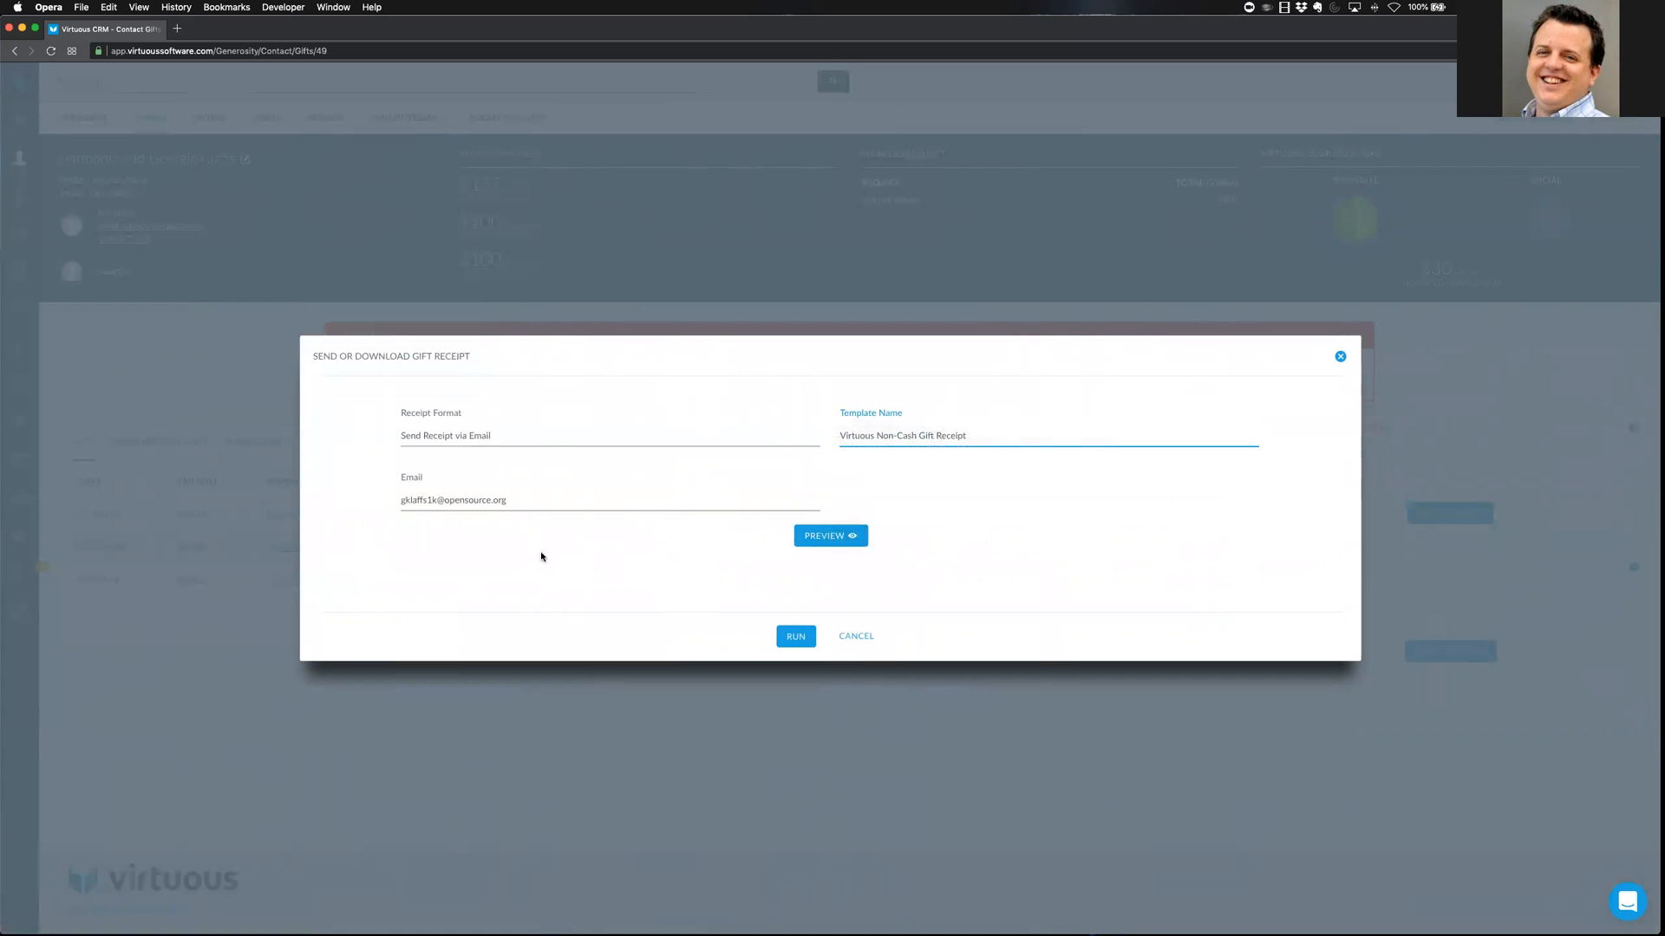
left_click(520, 498)
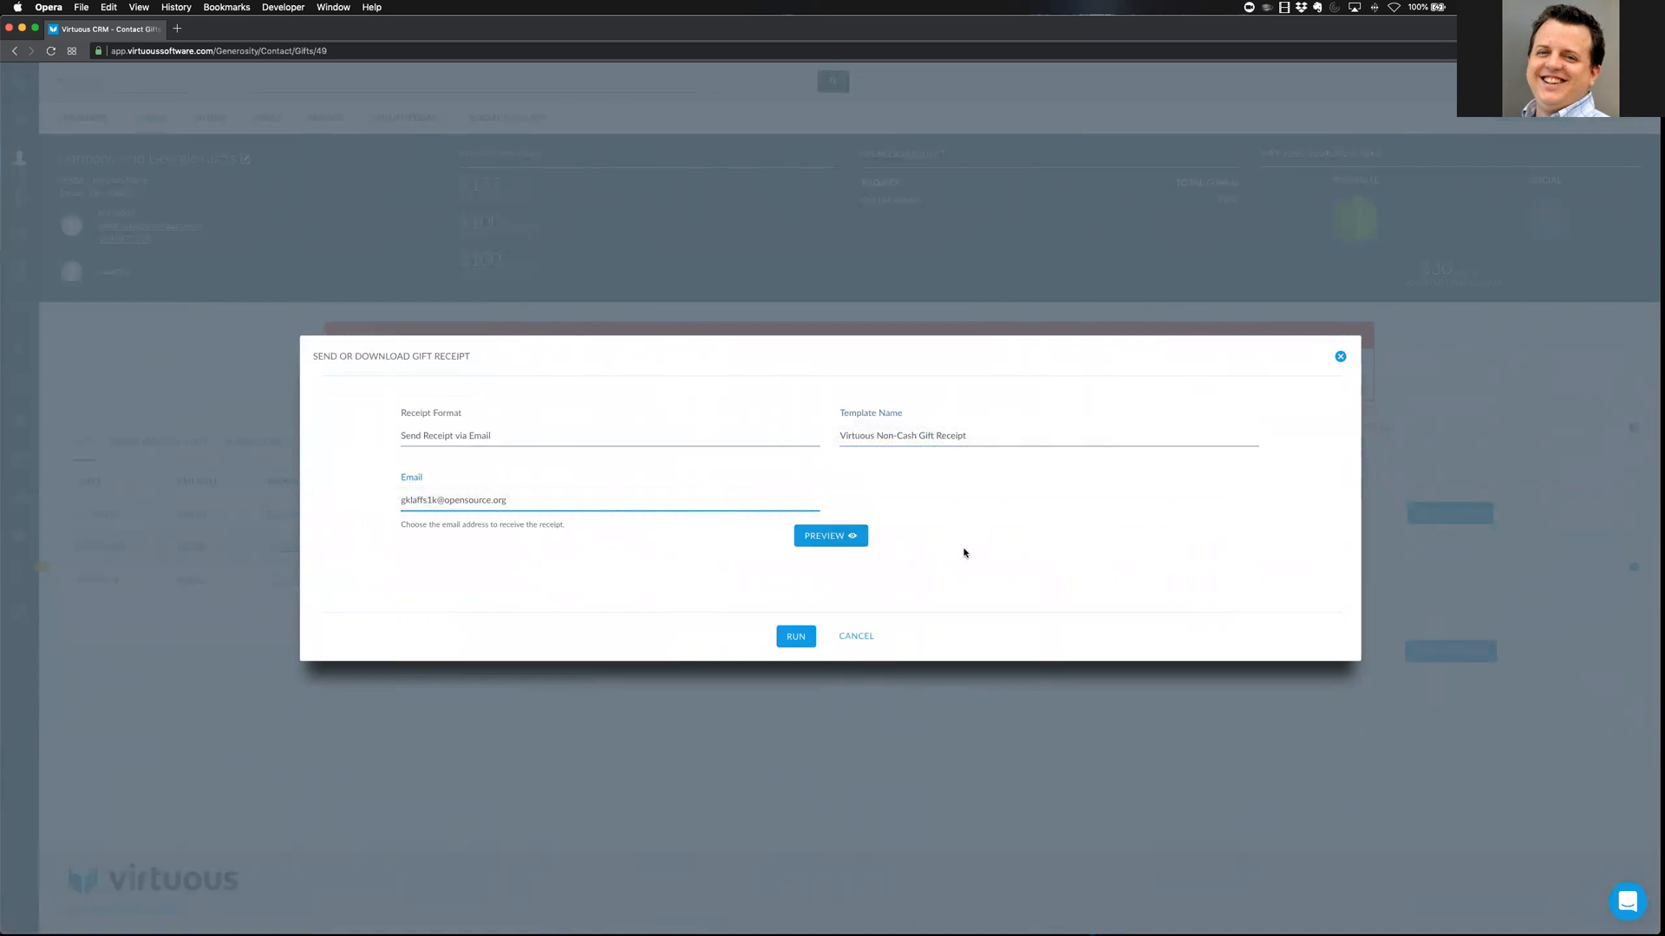
Set the receipt to Create new PDF Receipt using the End of Year 2018 template
left_click(594, 437)
left_click(585, 447)
left_click(902, 467)
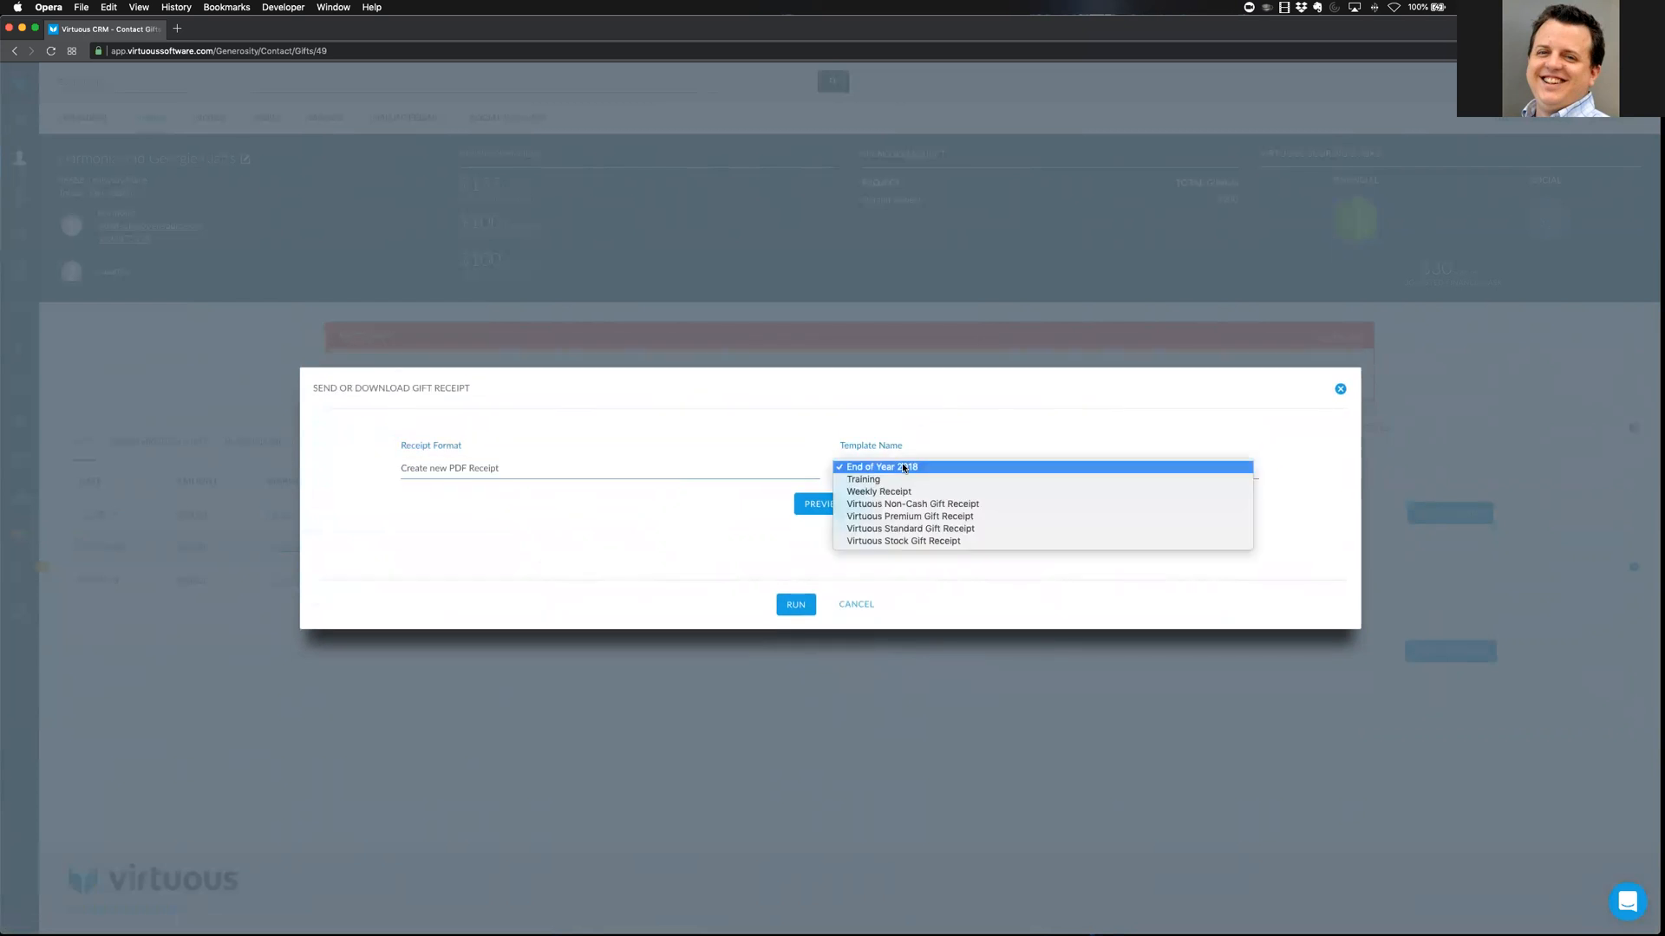
left_click(659, 564)
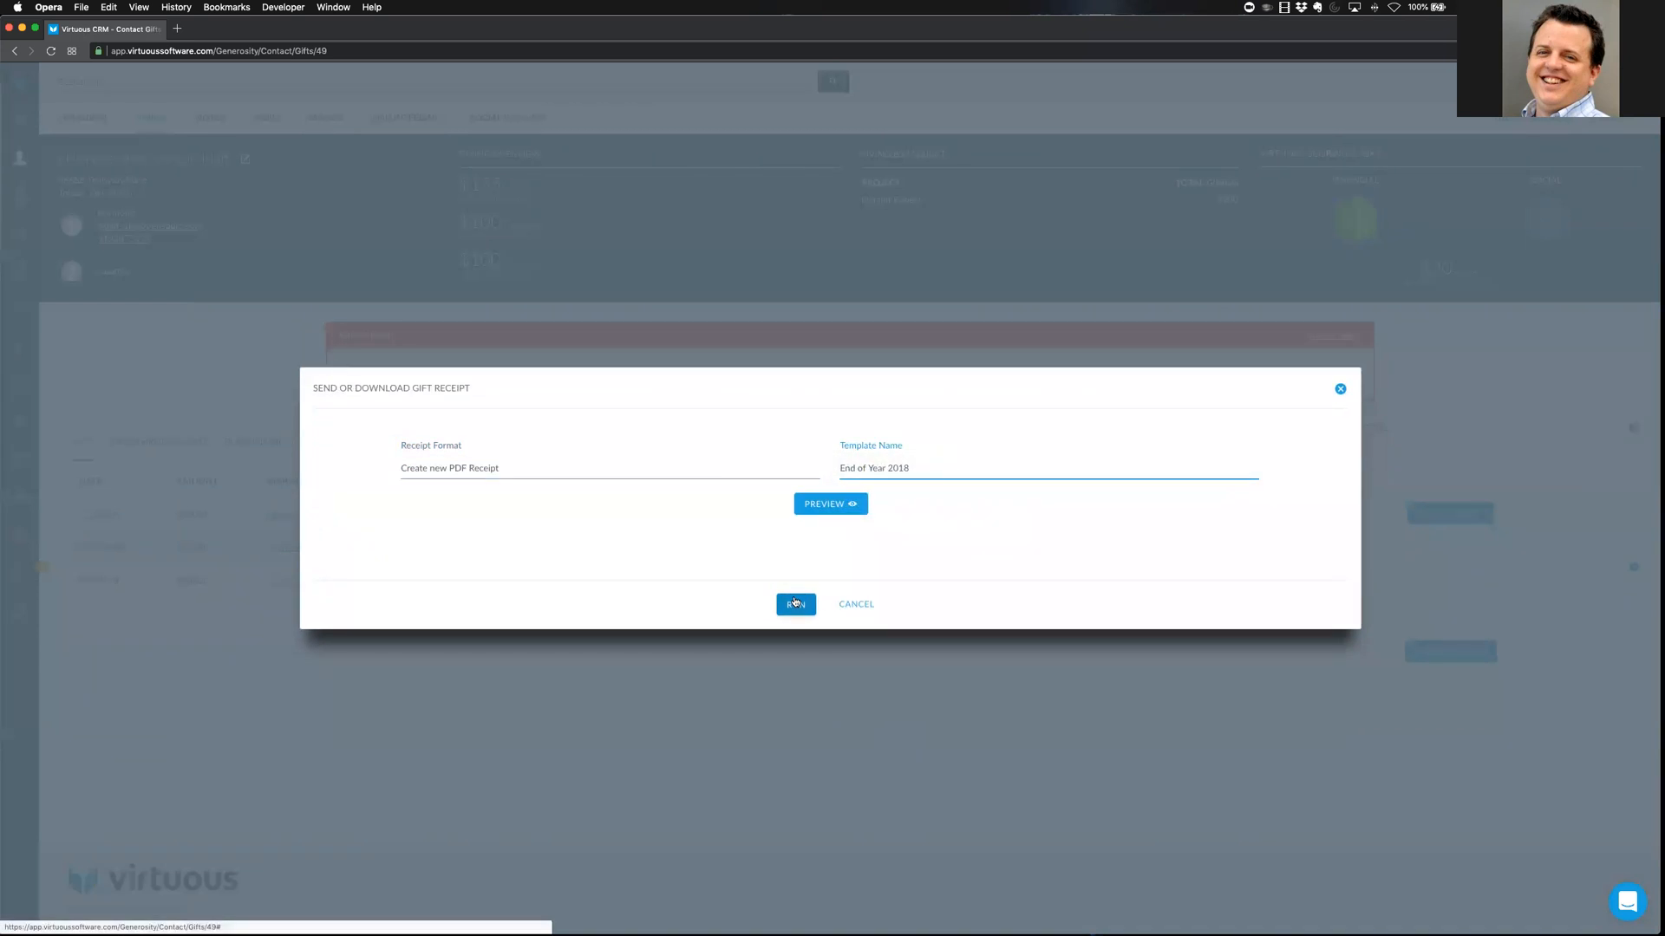
Cancel the receipt setup, check the empty Receipts list twice, and return to Gifts
left_click(856, 606)
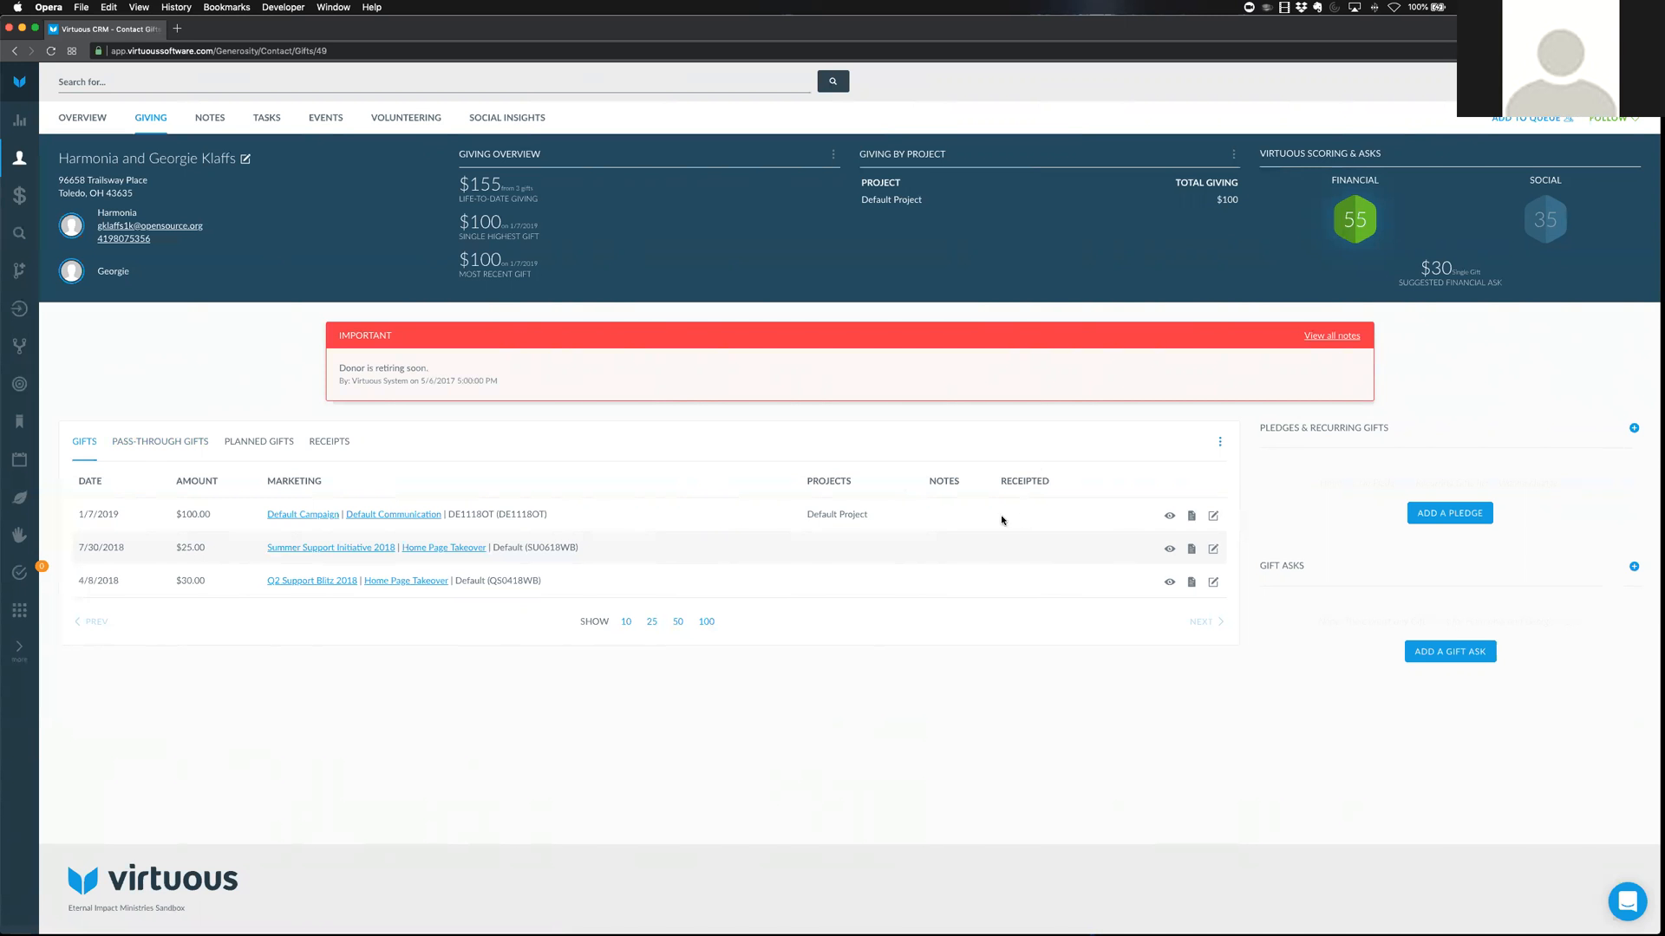
left_click(324, 444)
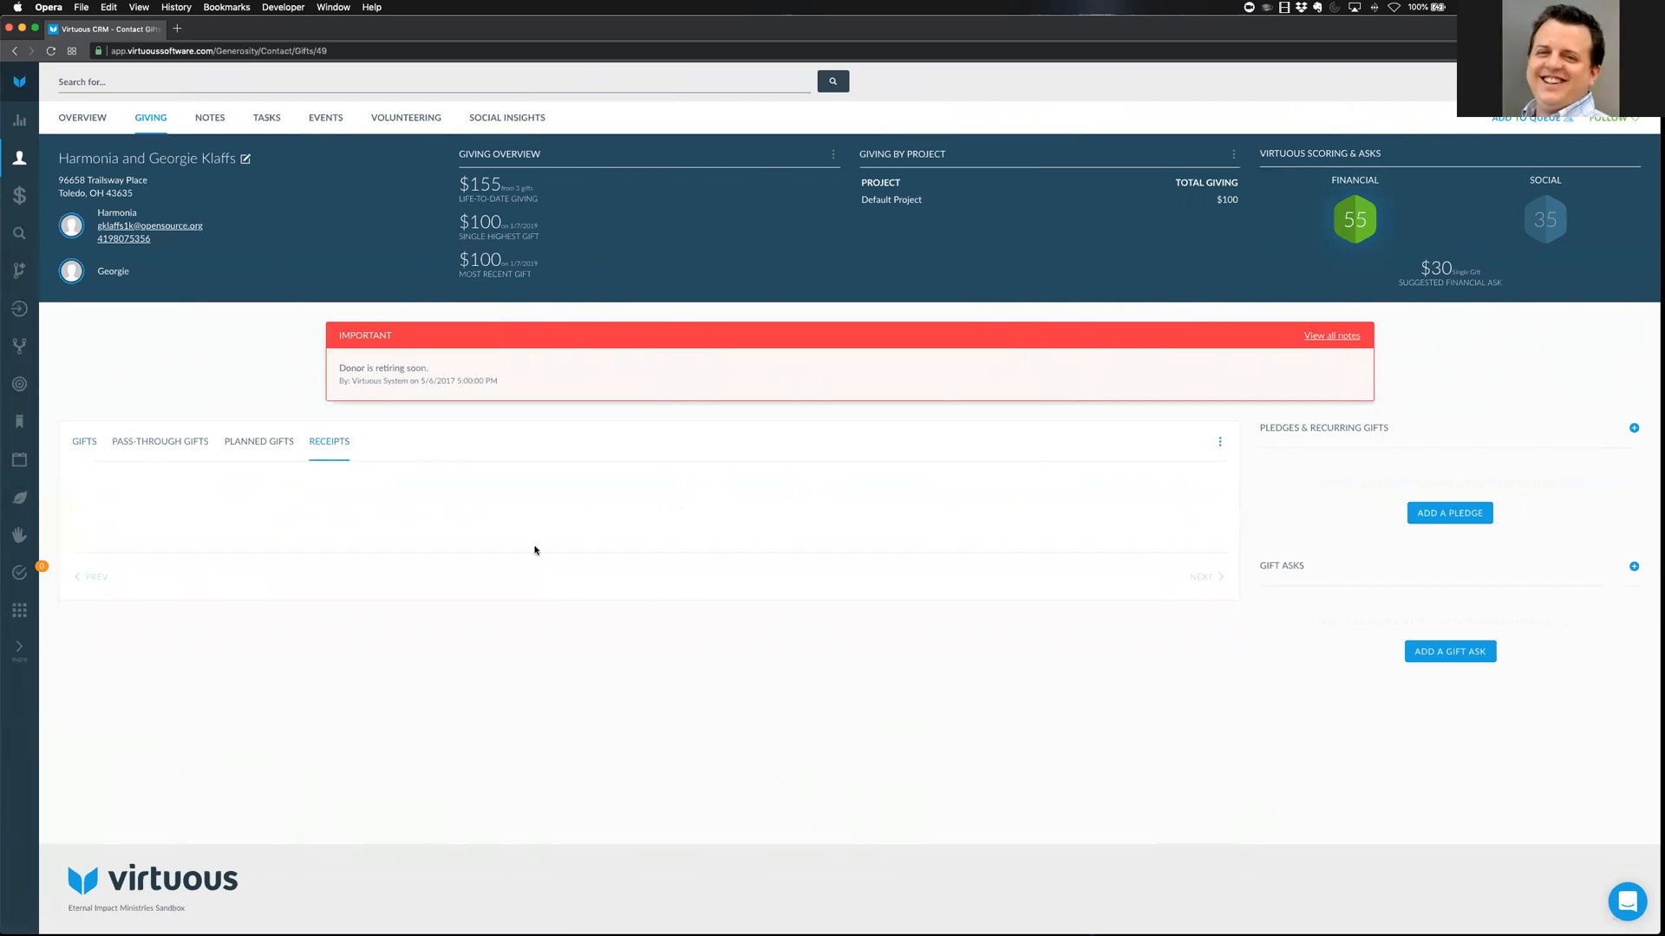
left_click(82, 442)
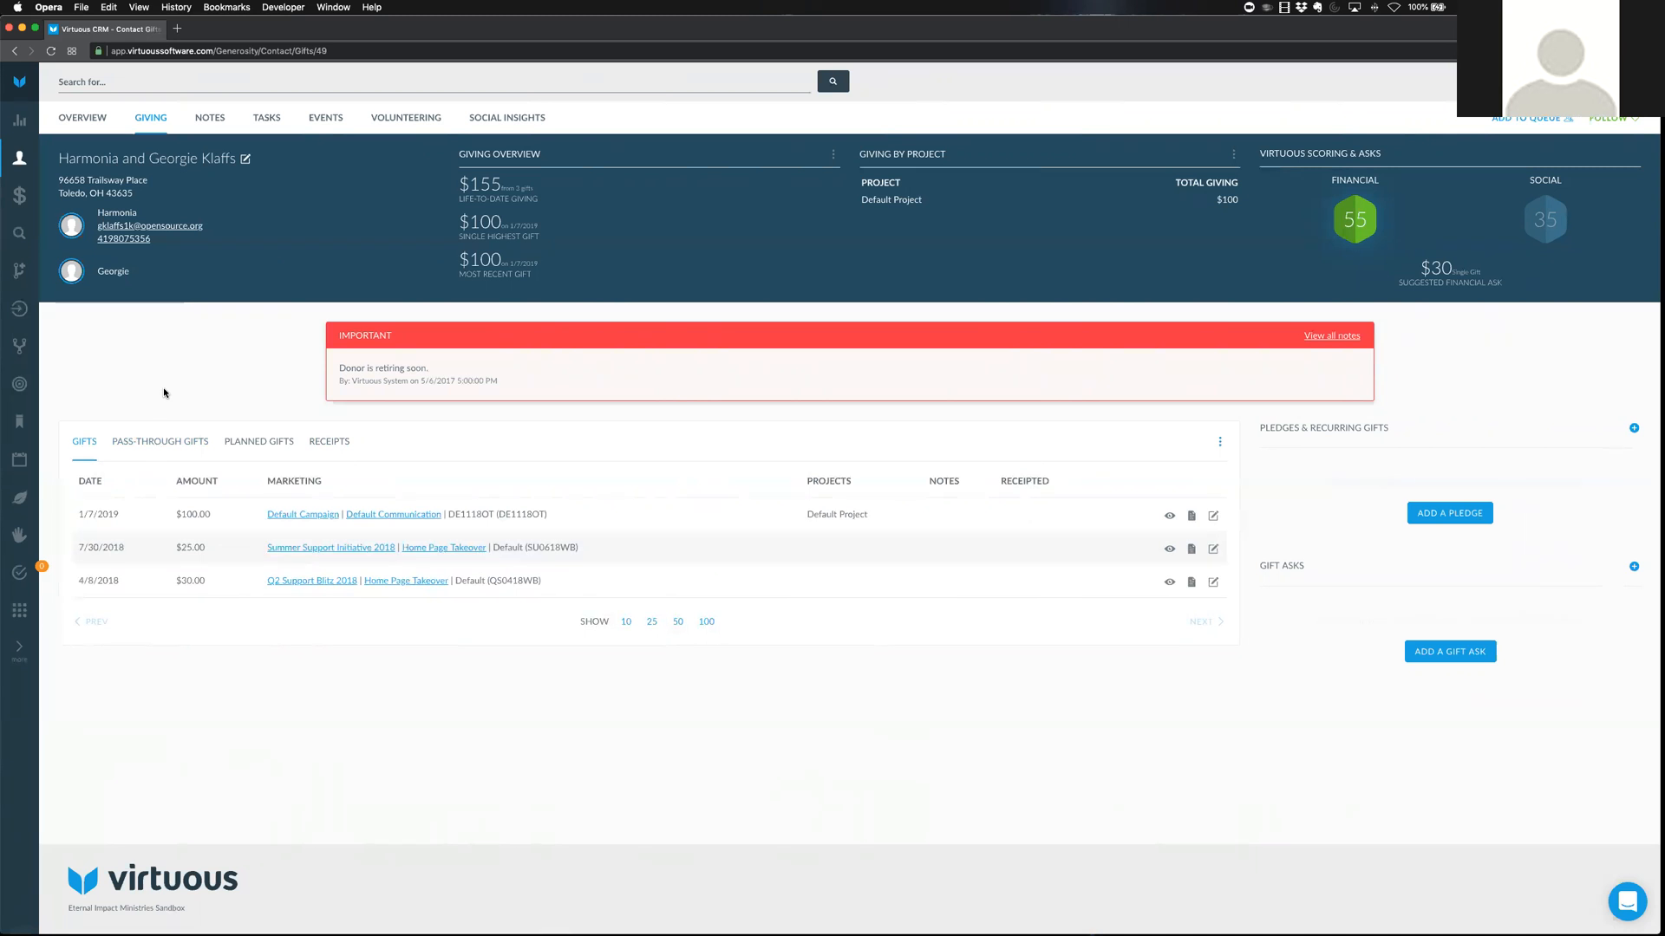
left_click(329, 443)
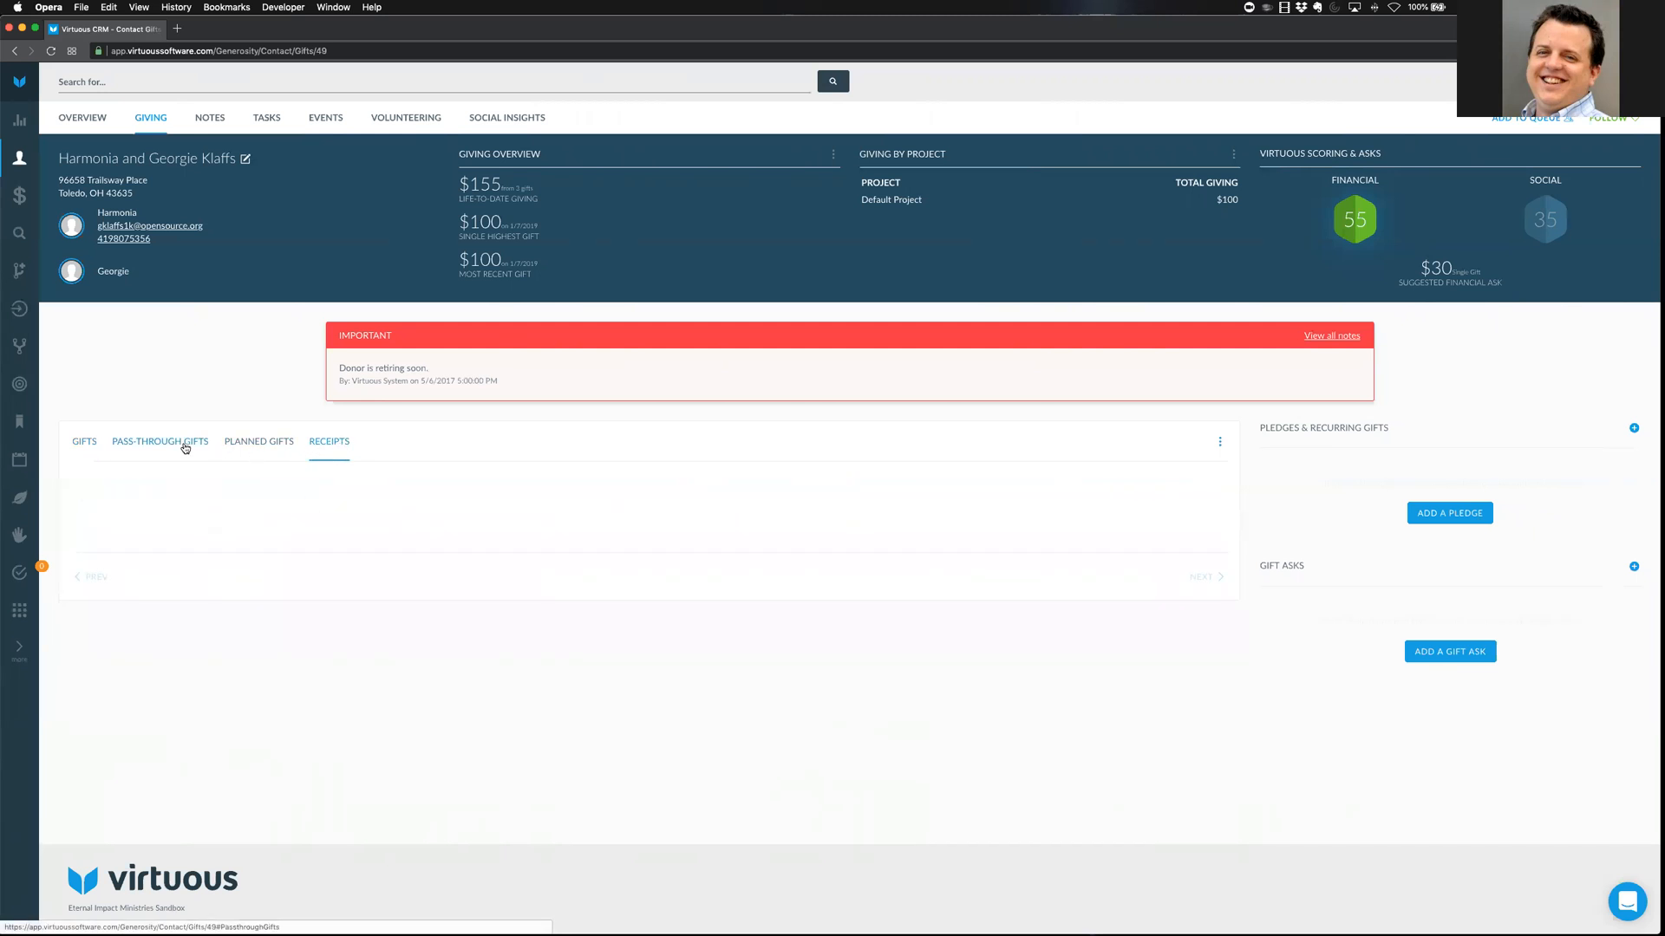
left_click(86, 442)
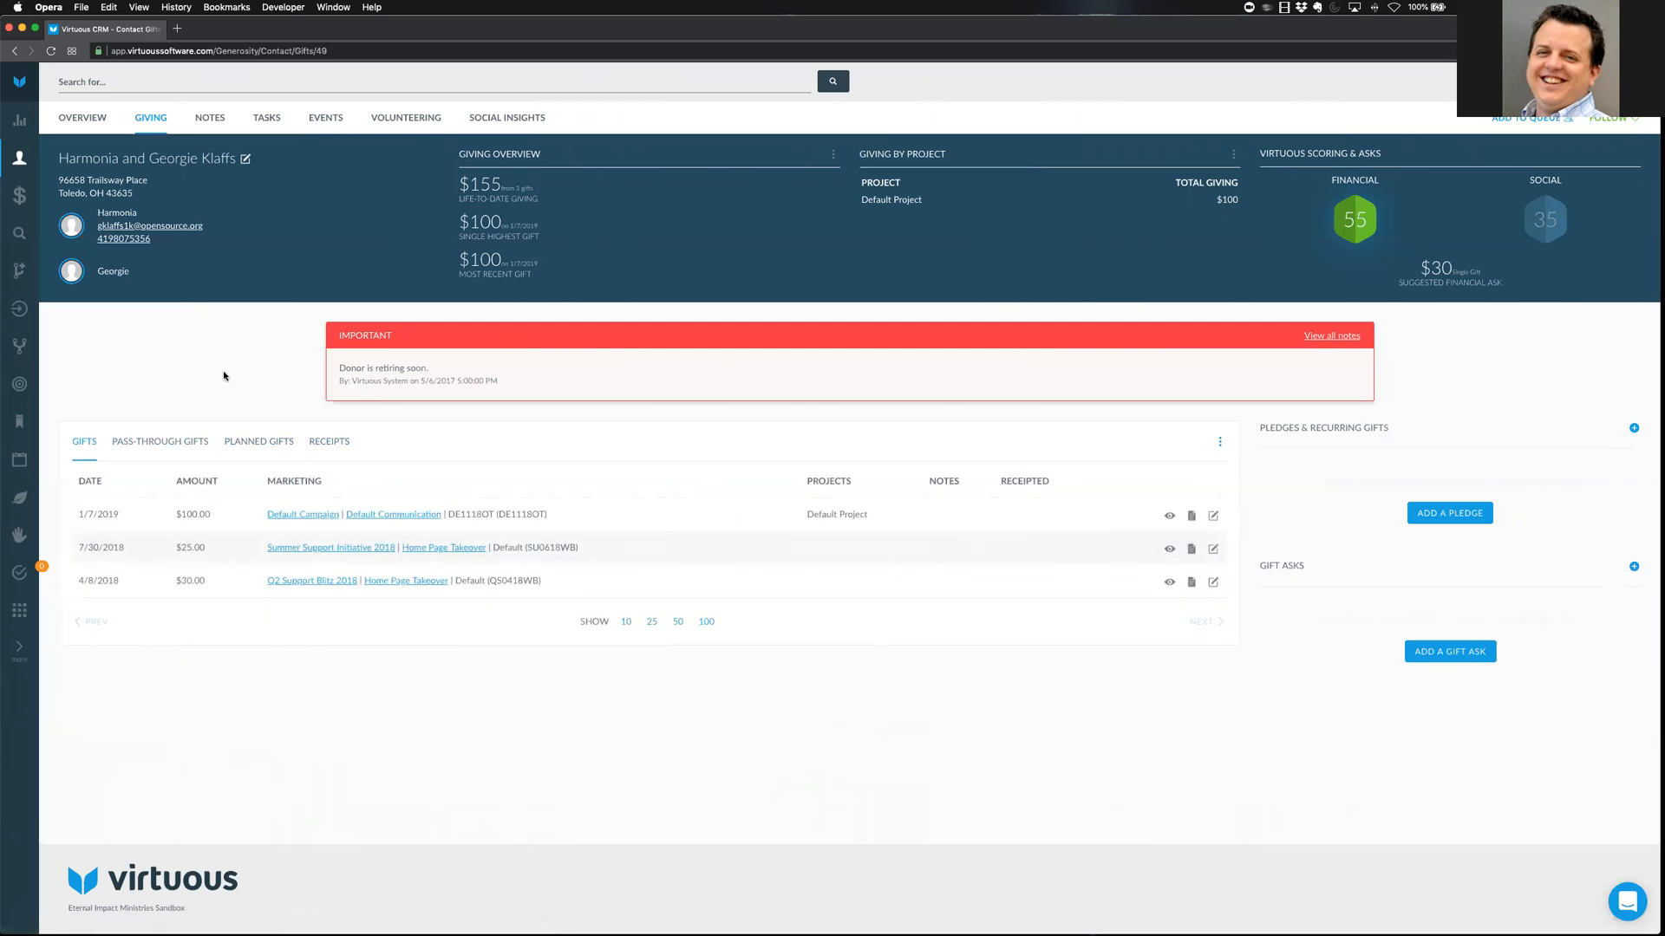